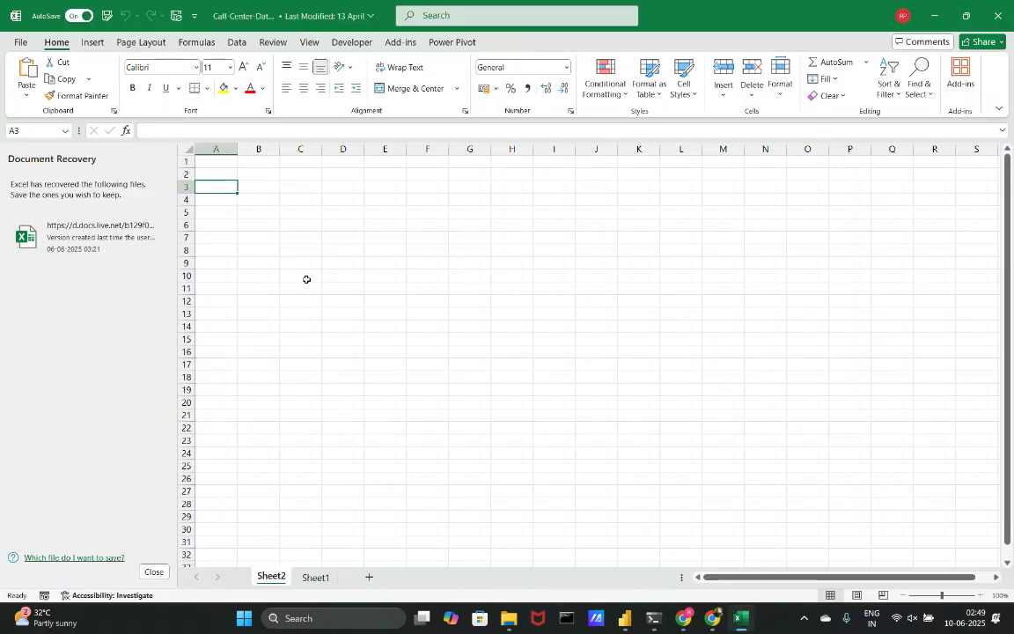
# Open the recovered workbook version listed in Document Recovery and close it again.
pyautogui.click(137, 249)
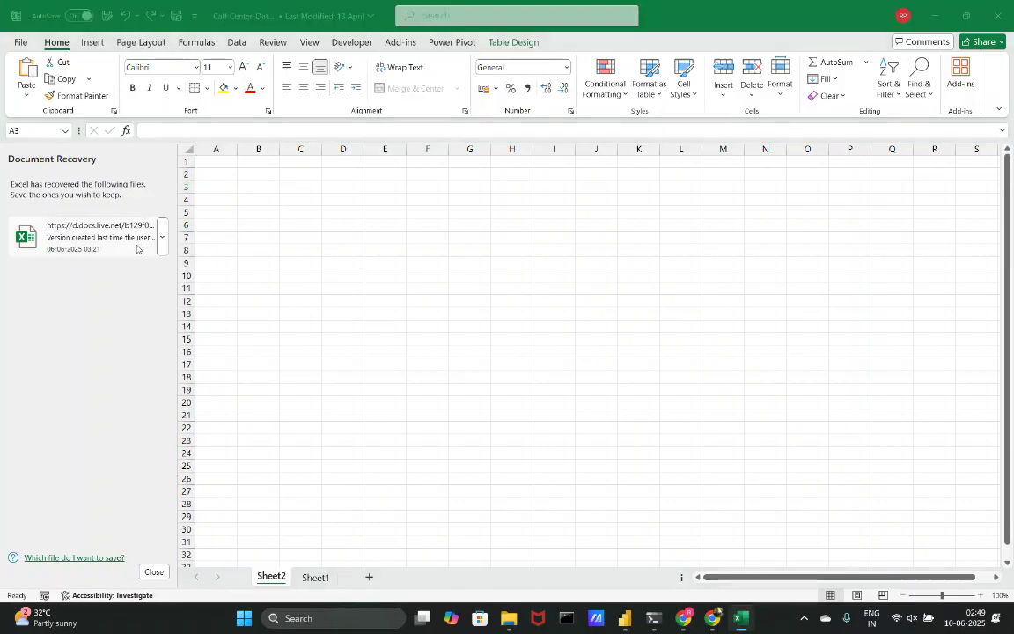
pyautogui.click(1005, 8)
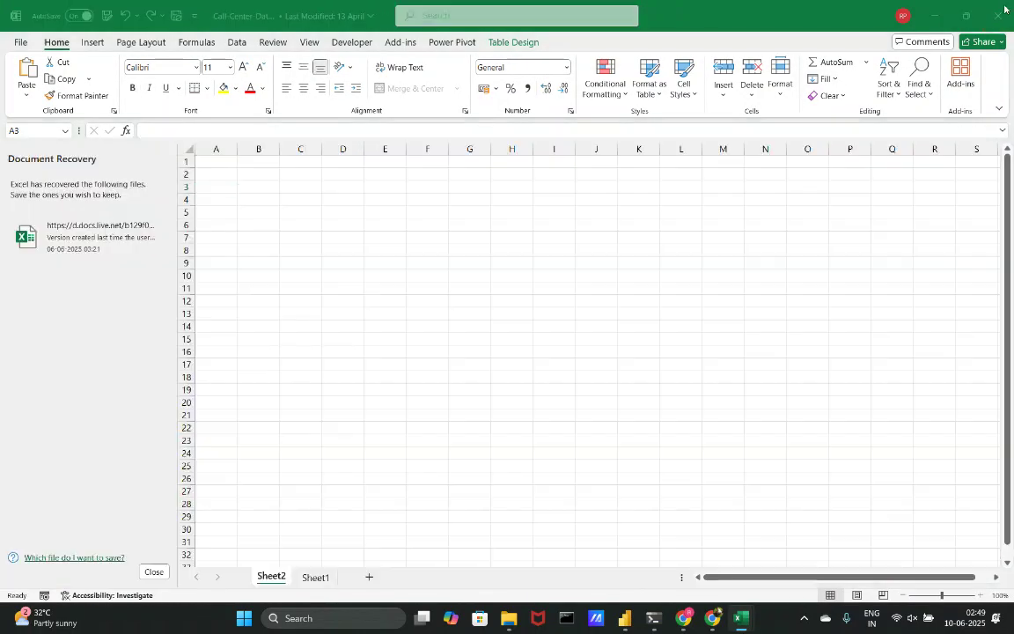
# Delete the empty Sheet2 from the call center workbook, keeping the Sheet1 data.
pyautogui.click(137, 577)
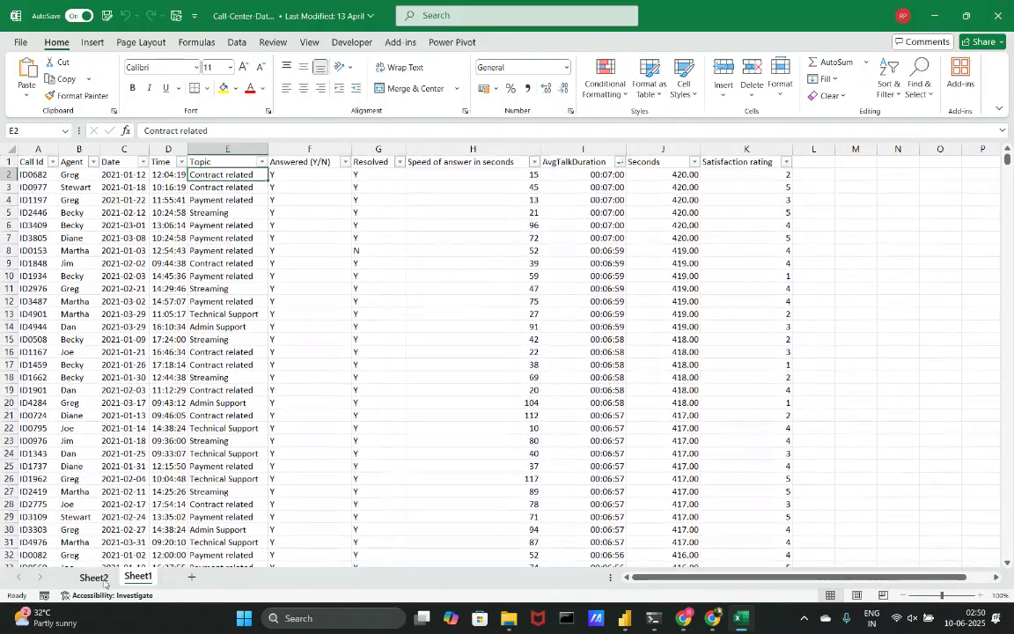
pyautogui.click(94, 576)
pyautogui.rightClick(102, 579)
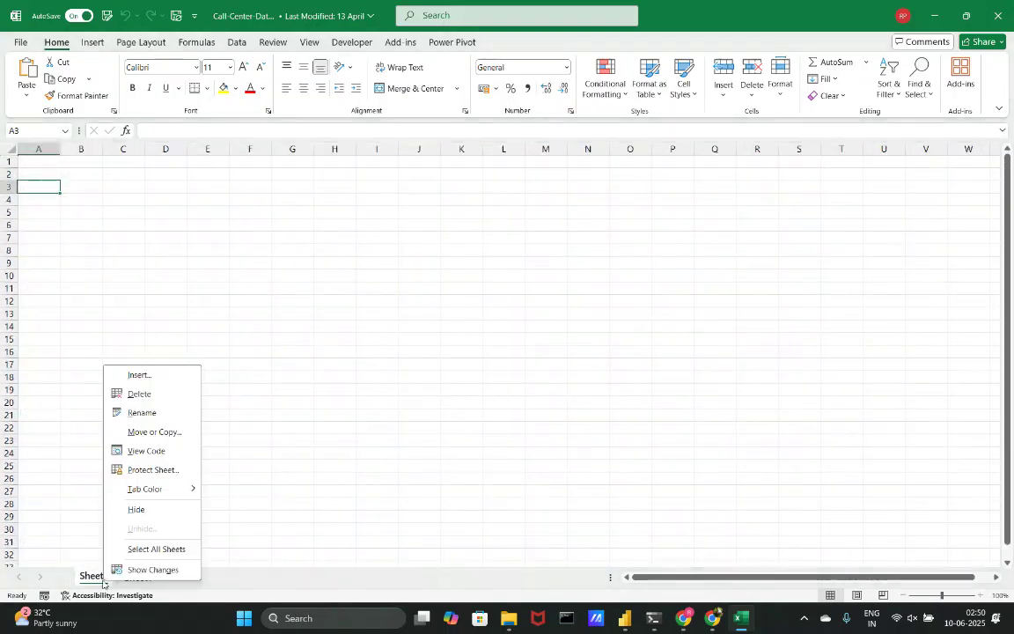
pyautogui.click(139, 395)
# Examine the Call Id, Agent, Date and Time columns of the call center data at an enlarged view.
pyautogui.keyDown('ctrl'); pyautogui.scroll(2, 165, 290); pyautogui.keyUp('ctrl')
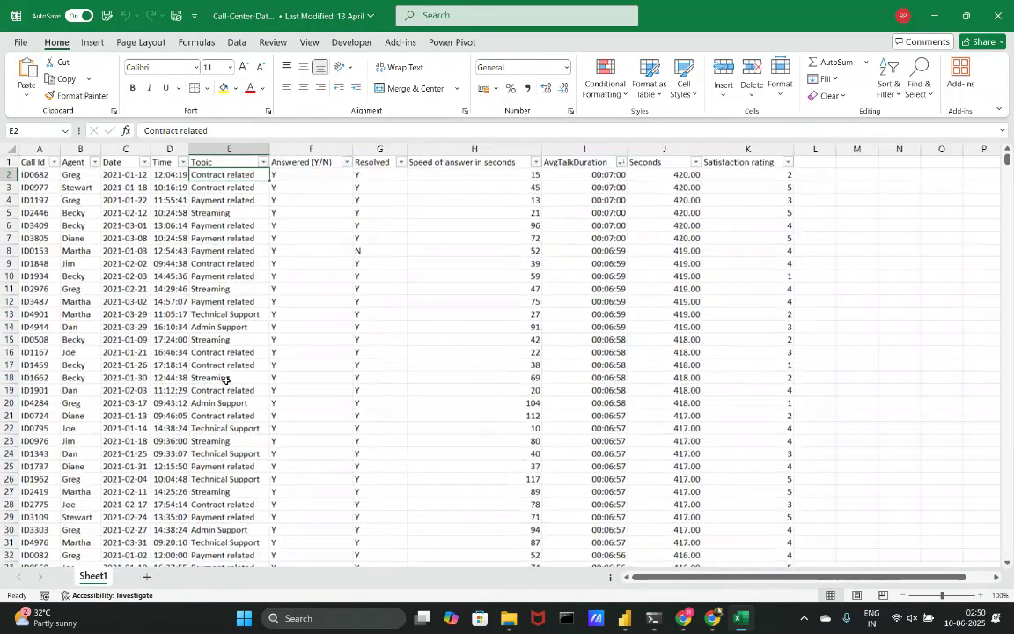
pyautogui.keyDown('ctrl'); pyautogui.scroll(3, 166, 294); pyautogui.keyUp('ctrl')
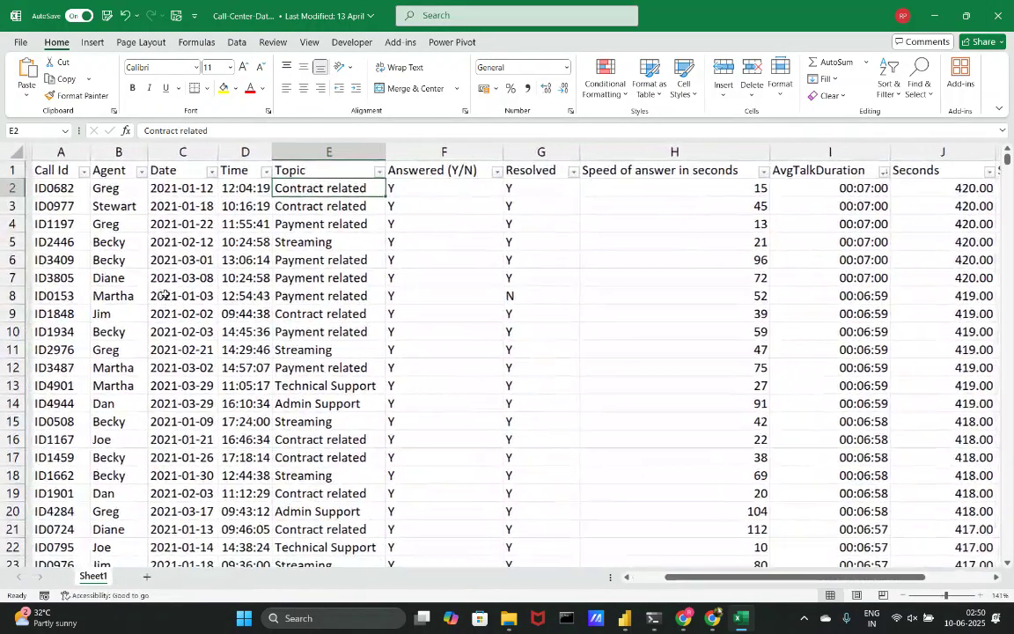
pyautogui.click(44, 169)
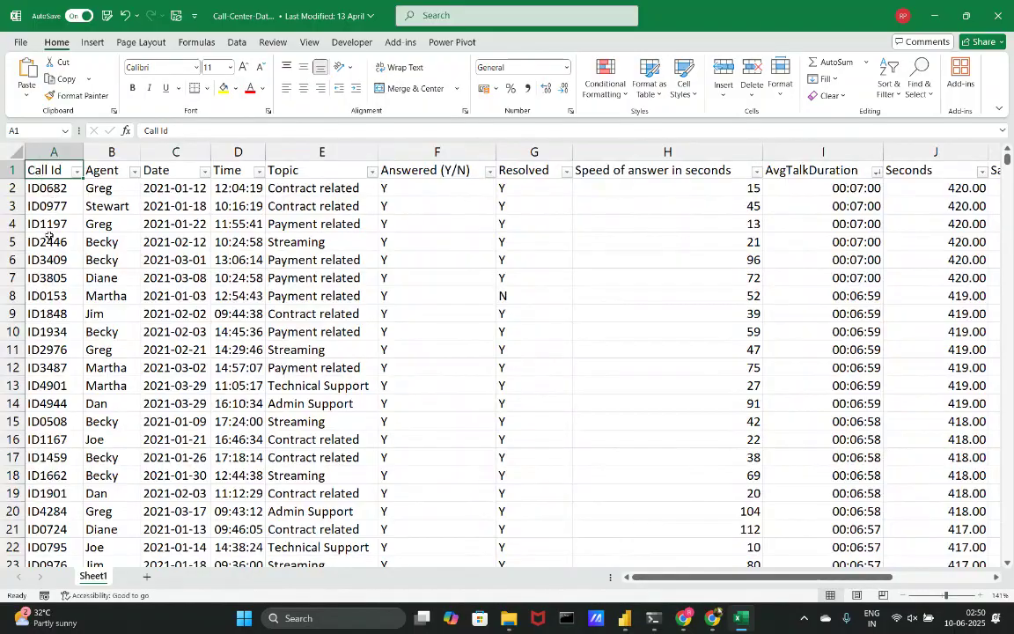
pyautogui.click(116, 173)
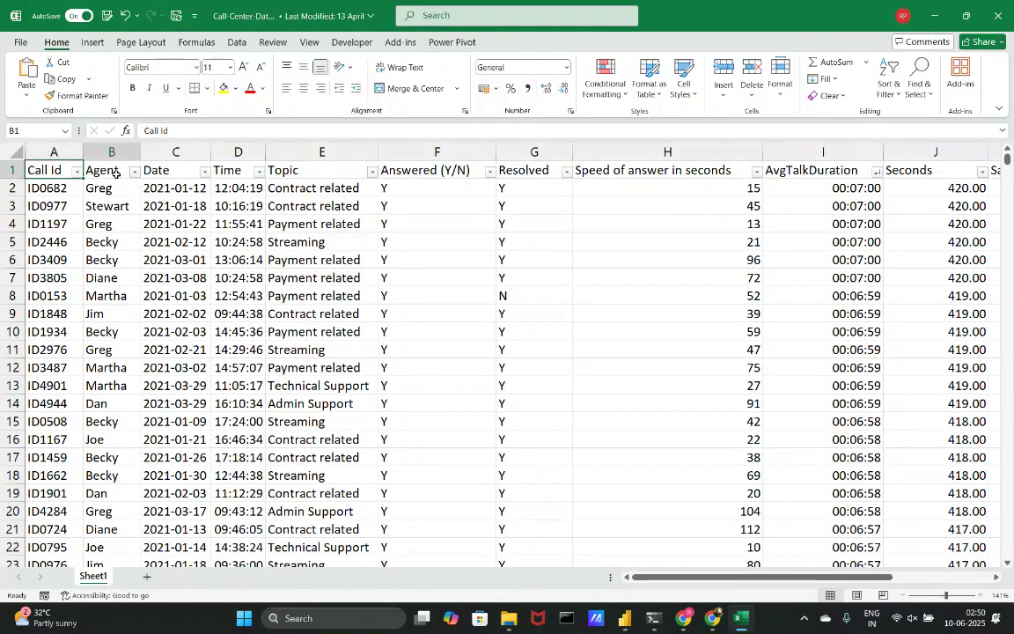
pyautogui.scroll(-14, 127, 231)
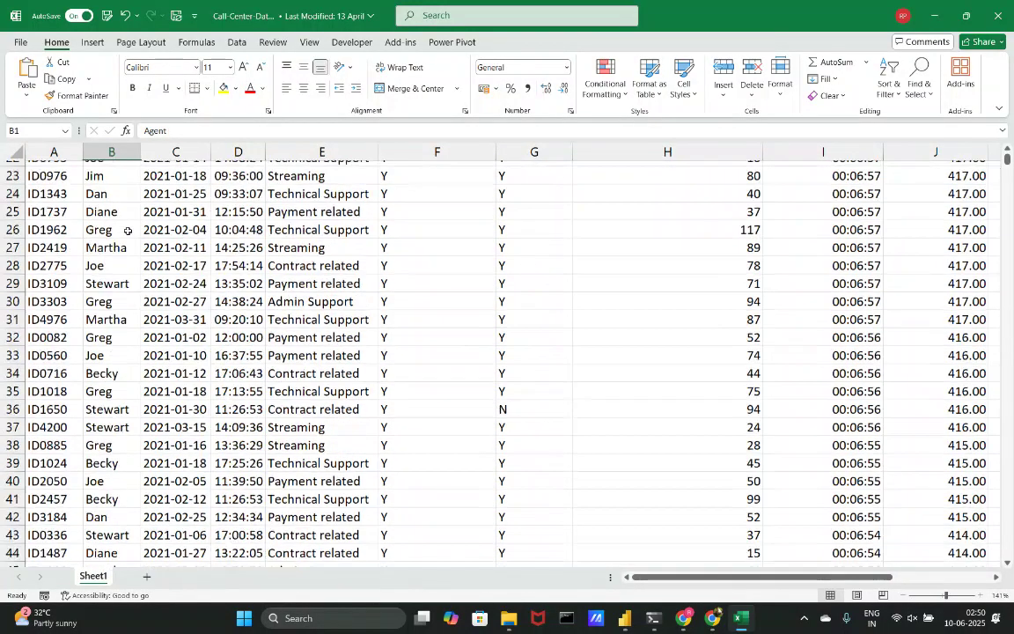
pyautogui.scroll(5, 128, 230)
pyautogui.scroll(9, 128, 231)
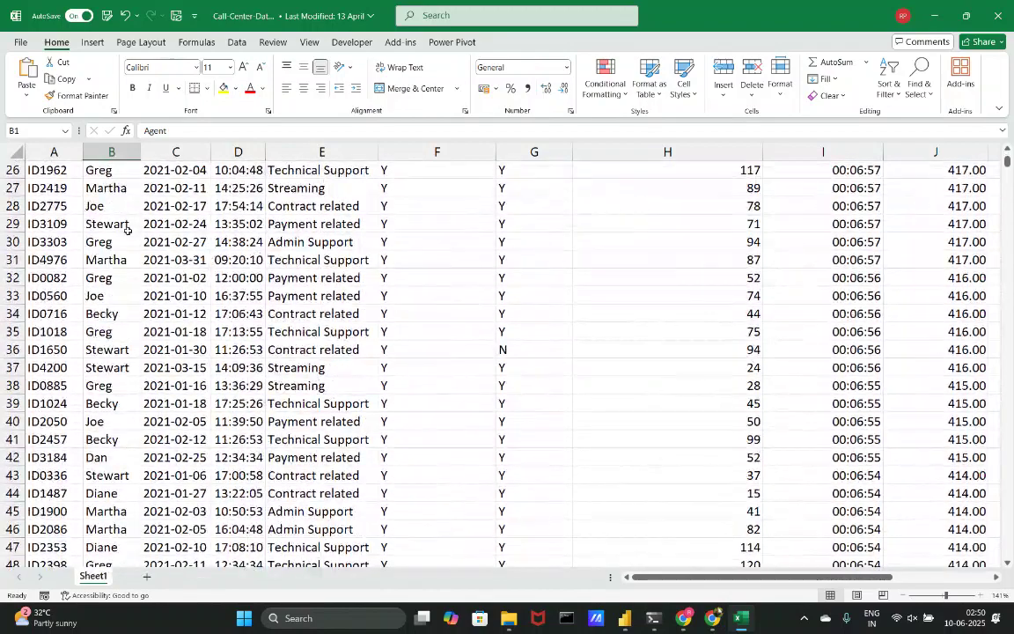
pyautogui.click(170, 169)
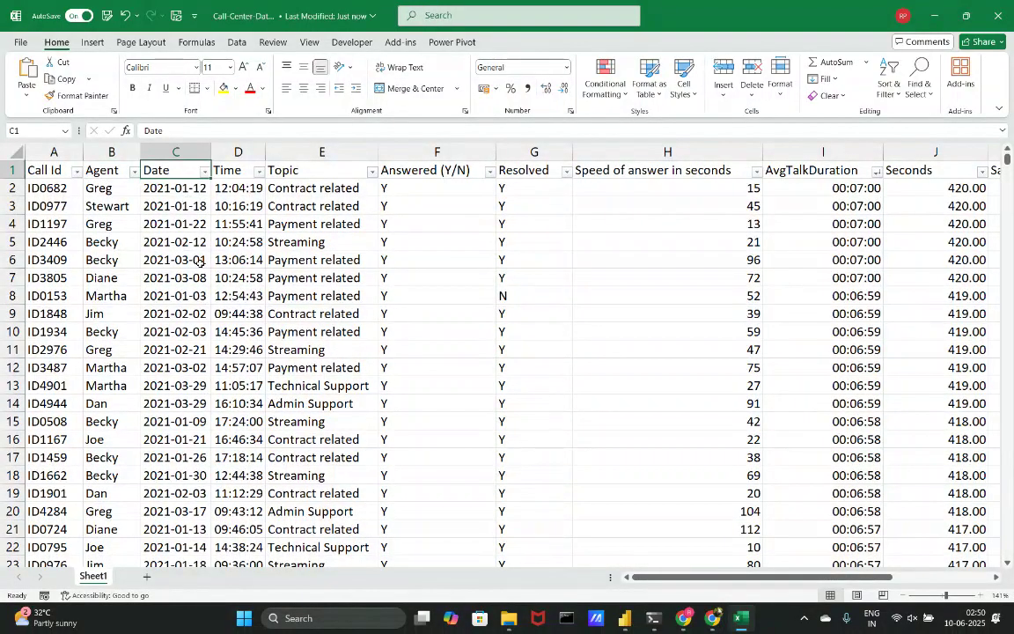
pyautogui.scroll(-1, 200, 206)
pyautogui.scroll(1, 211, 189)
pyautogui.click(231, 170)
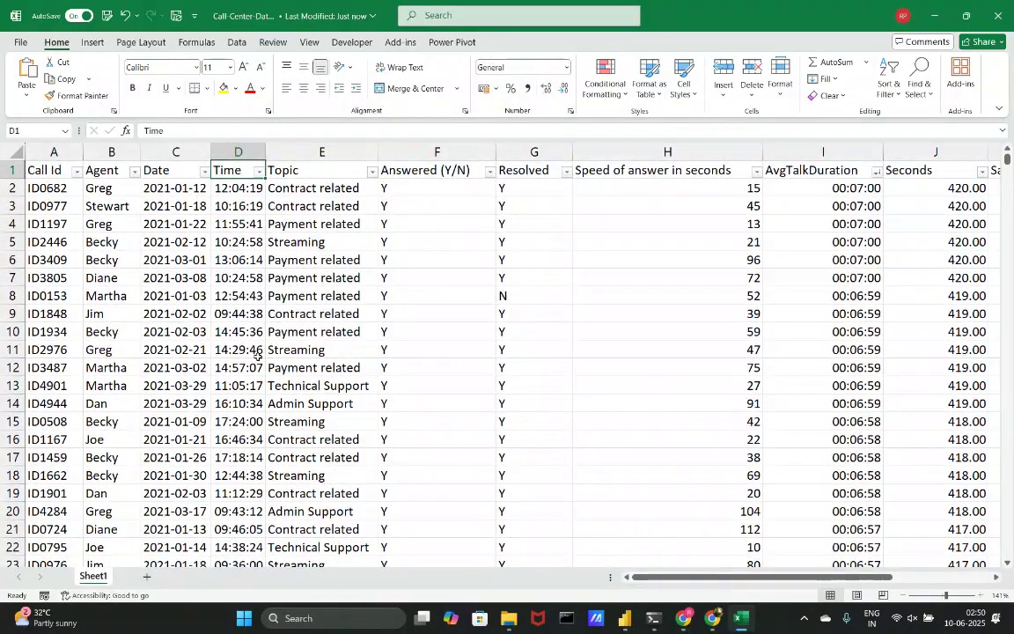
pyautogui.scroll(-1, 253, 246)
pyautogui.scroll(1, 282, 254)
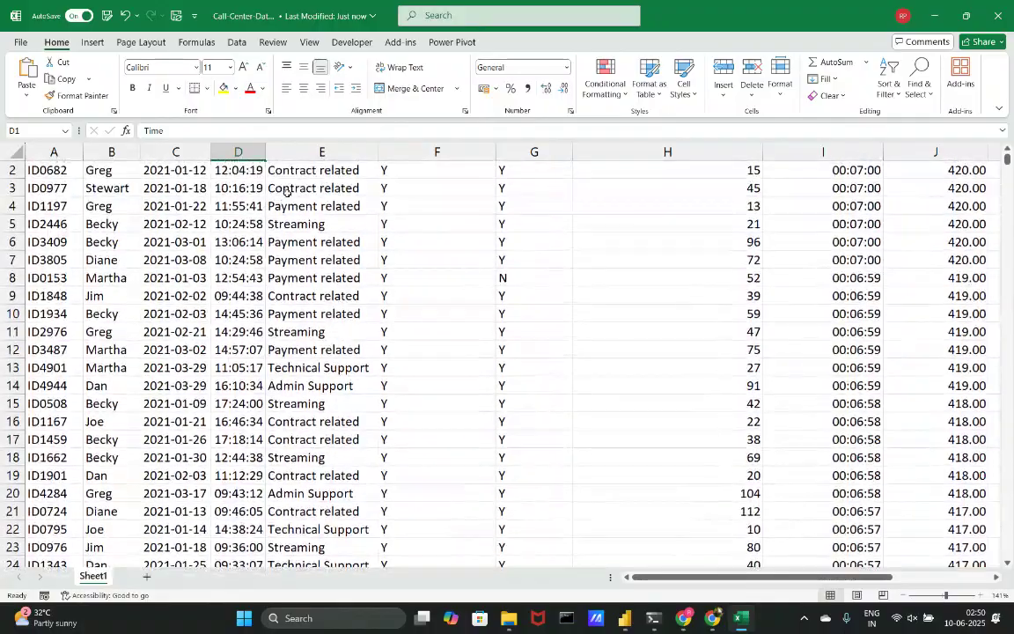
# Review the distinct values available for the Topic column, and inspect the Answered (Y/N) and Resolved columns.
pyautogui.click(273, 170)
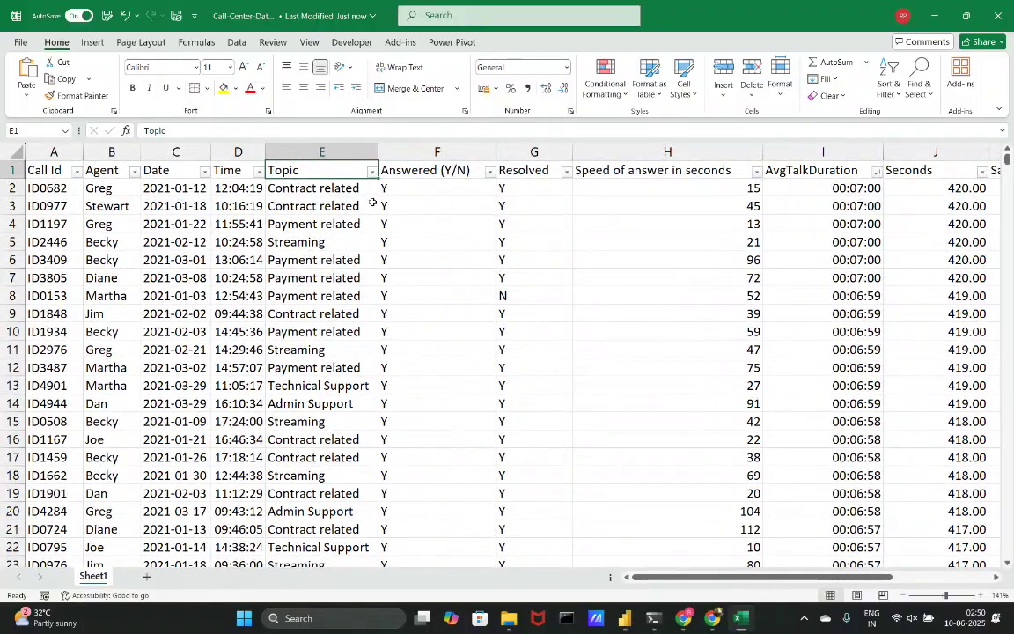
pyautogui.click(373, 172)
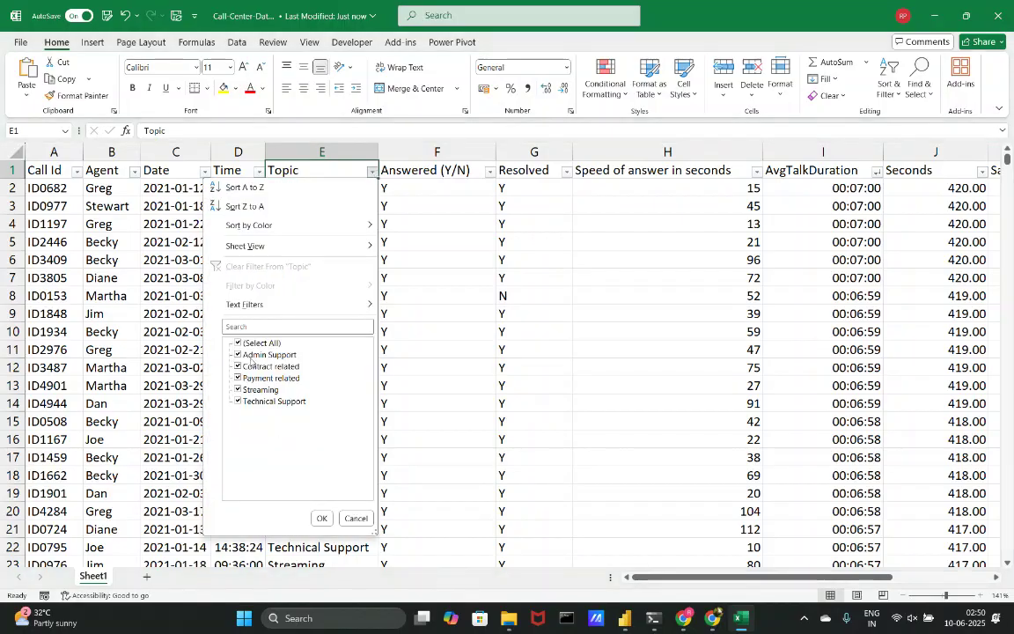
pyautogui.click(419, 282)
pyautogui.hscroll(1, 464, 223)
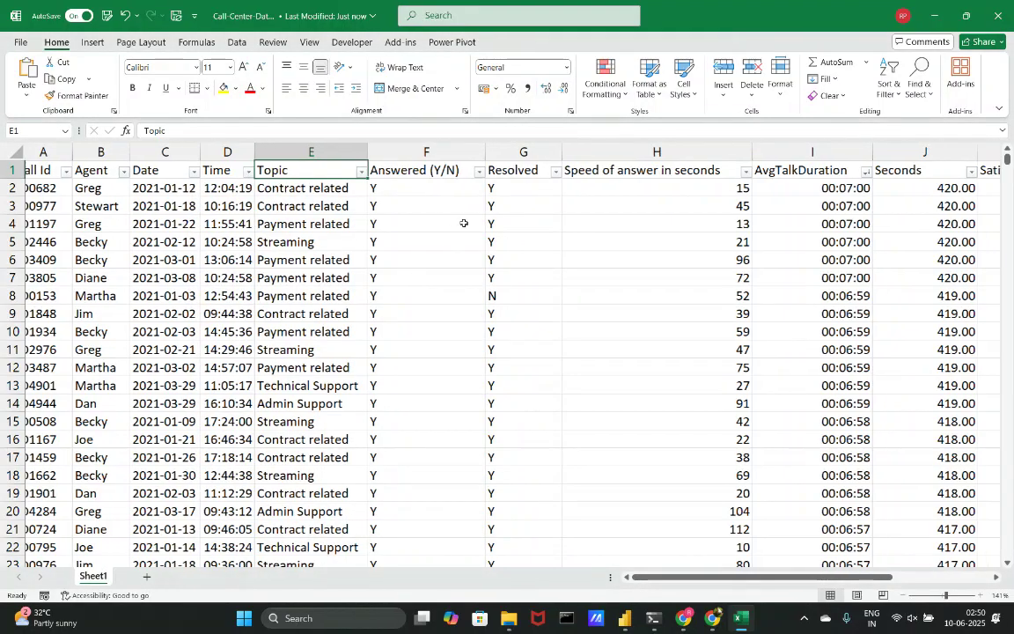
pyautogui.click(357, 187)
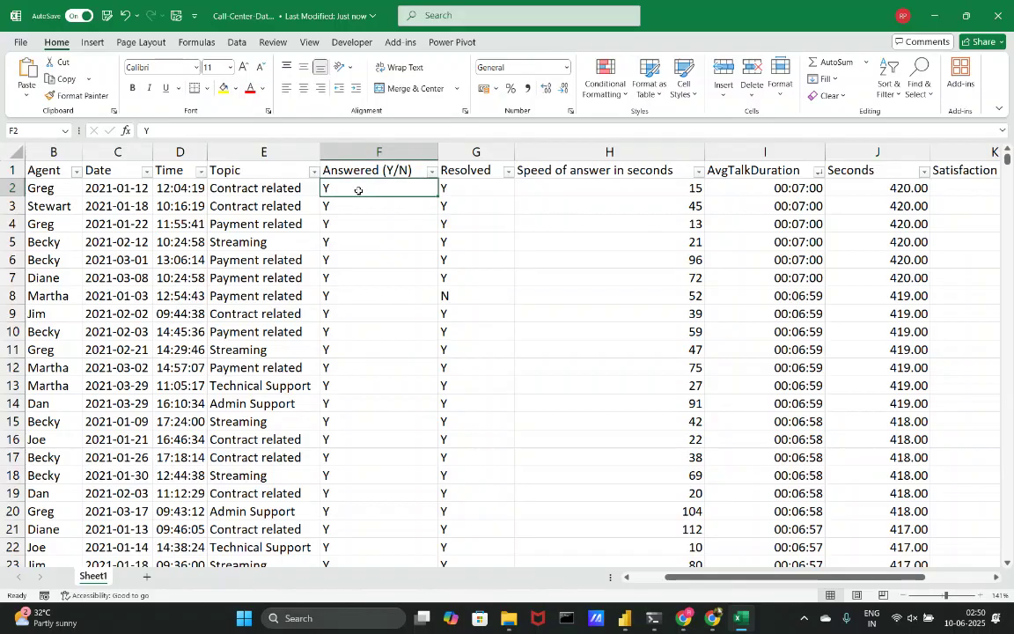
pyautogui.hscroll(2, 458, 203)
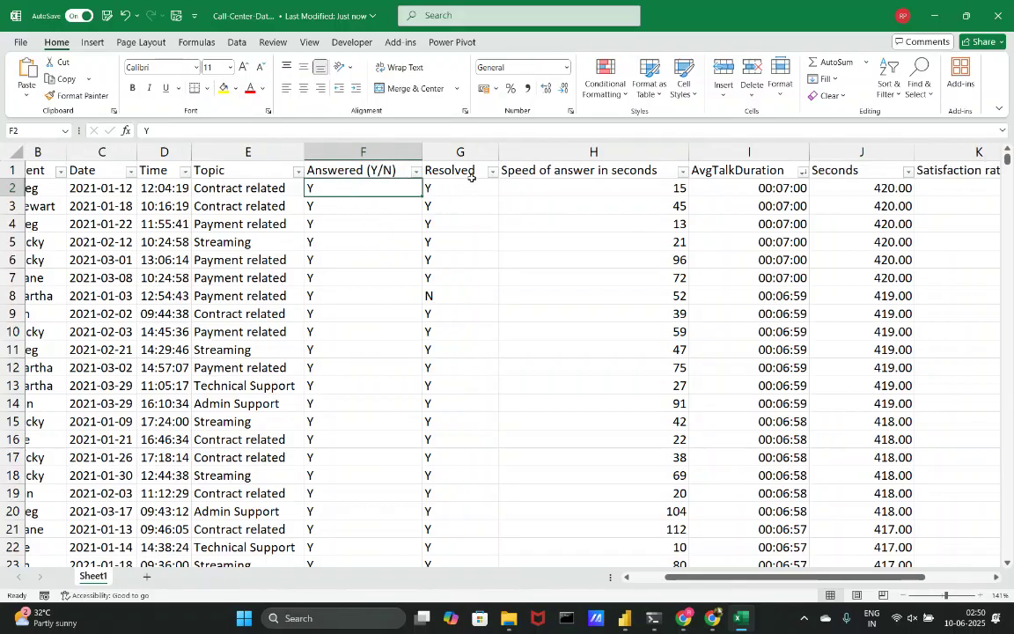
pyautogui.click(411, 172)
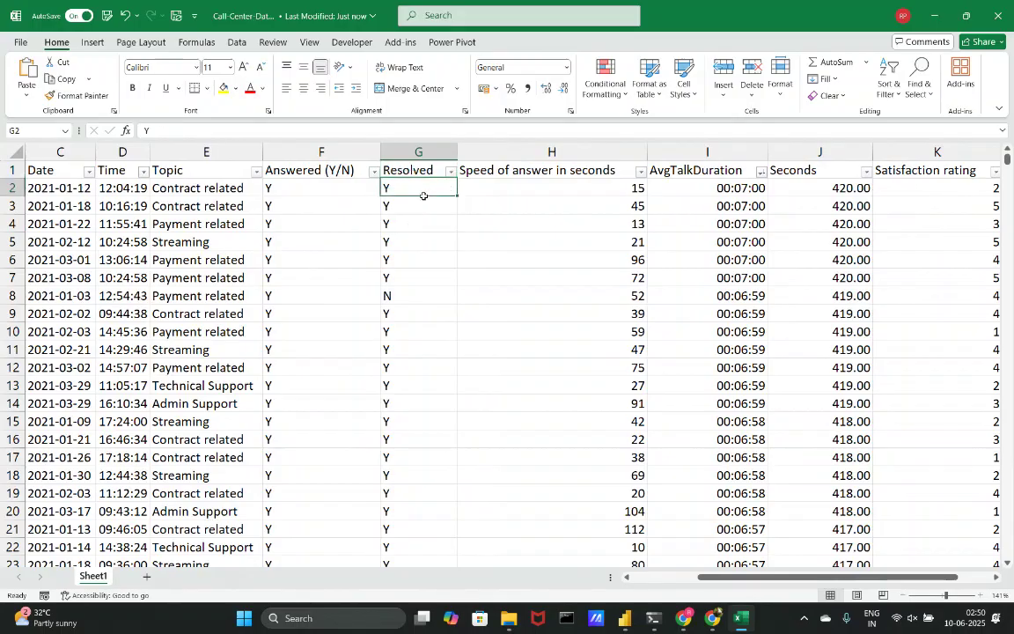
pyautogui.click(423, 194)
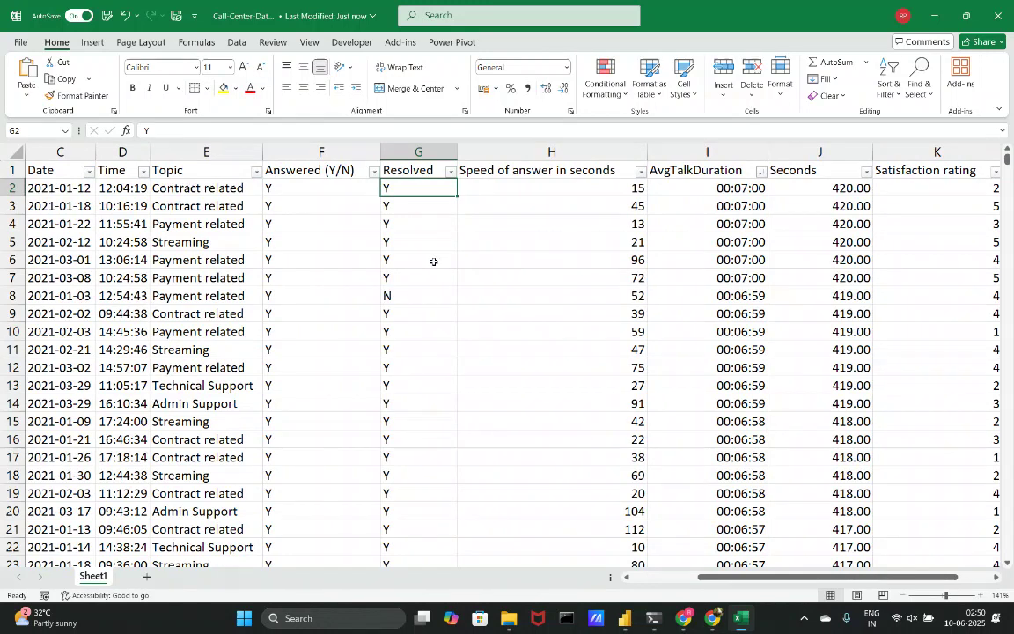
# Inspect the Speed of answer in seconds, AvgTalkDuration, Seconds and Satisfaction rating columns, including the formula behind Seconds.
pyautogui.hscroll(1, 431, 263)
pyautogui.click(428, 179)
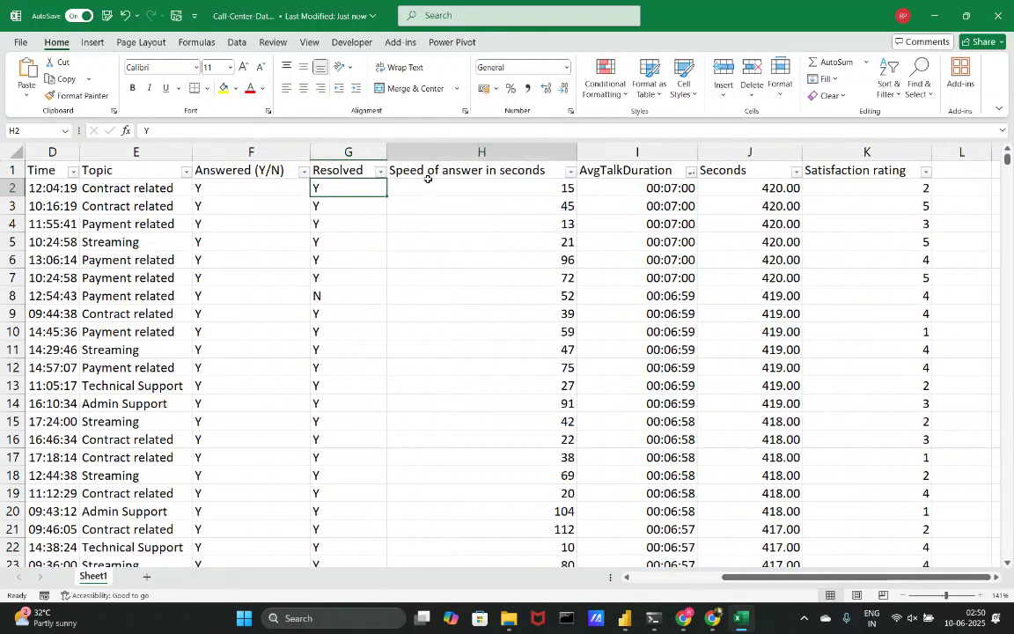
pyautogui.click(465, 171)
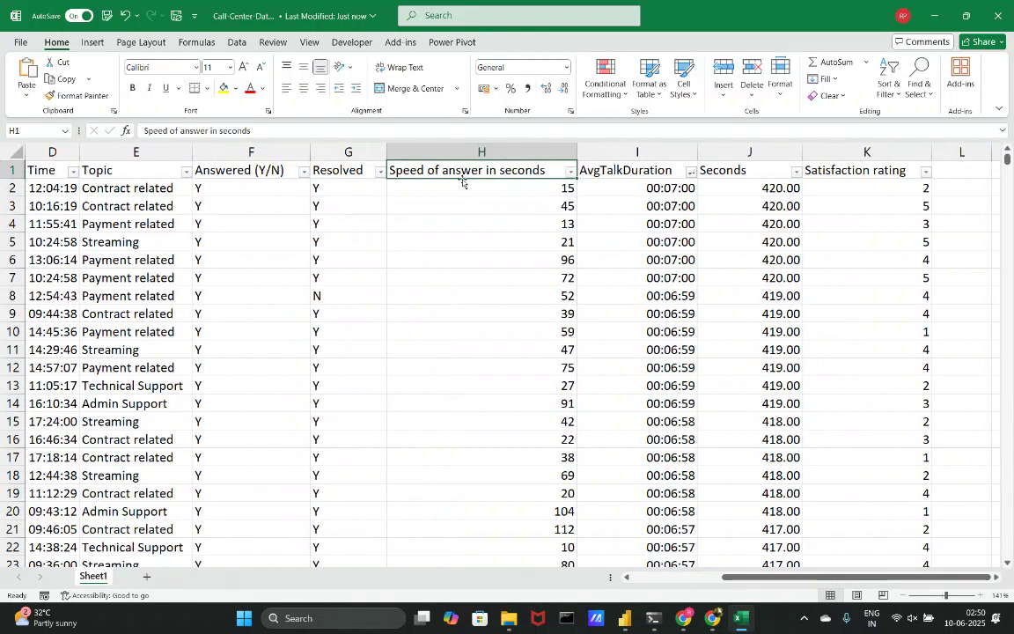
pyautogui.hscroll(1, 526, 204)
pyautogui.hscroll(2, 525, 204)
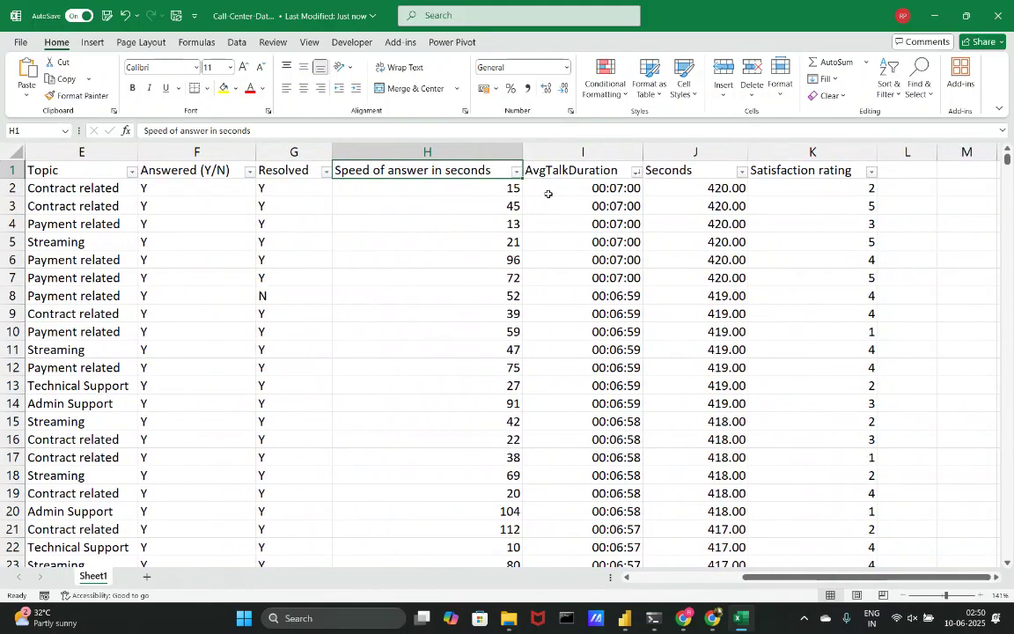
pyautogui.click(564, 169)
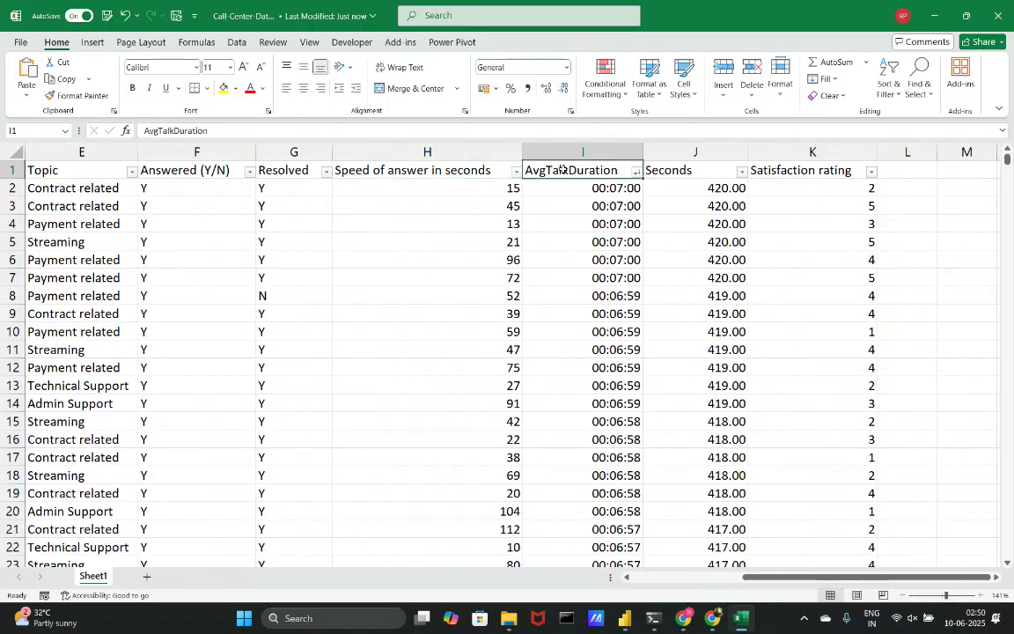
pyautogui.hscroll(2, 563, 170)
pyautogui.hscroll(1, 446, 225)
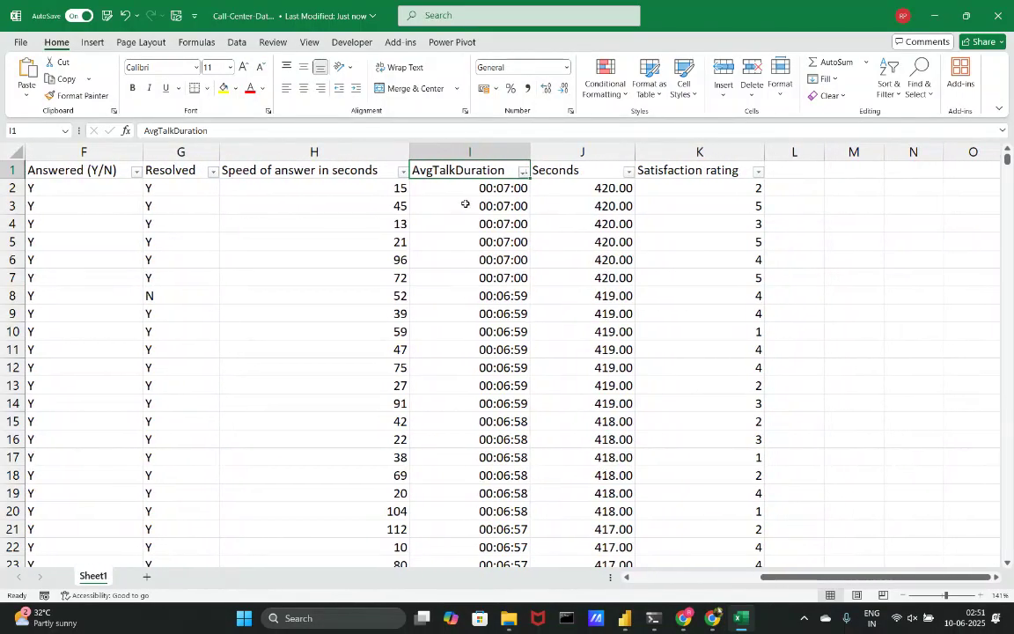
pyautogui.click(616, 189)
pyautogui.hscroll(3, 606, 197)
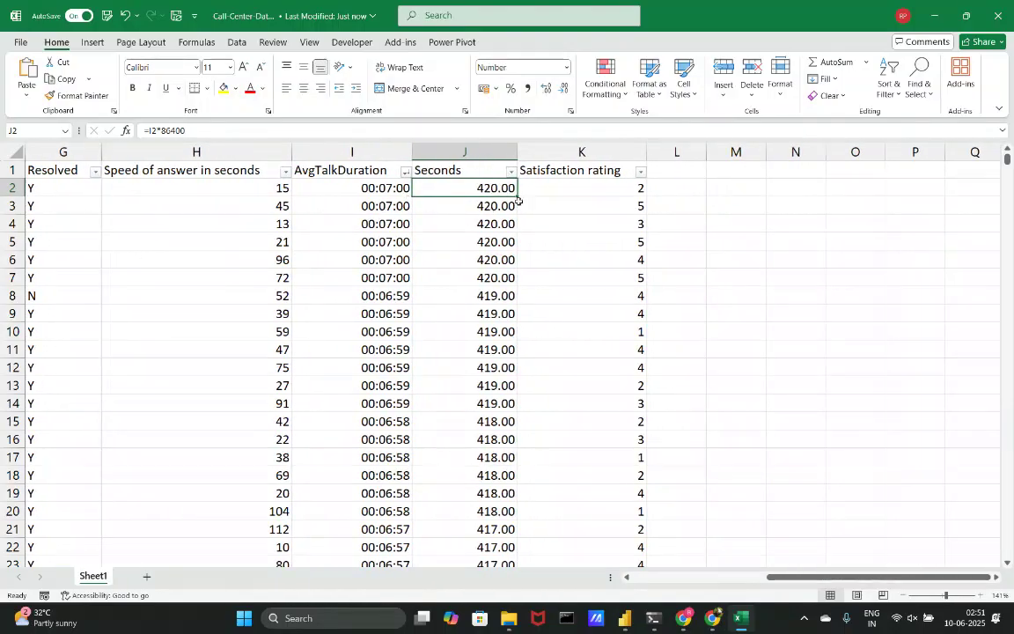
pyautogui.click(583, 186)
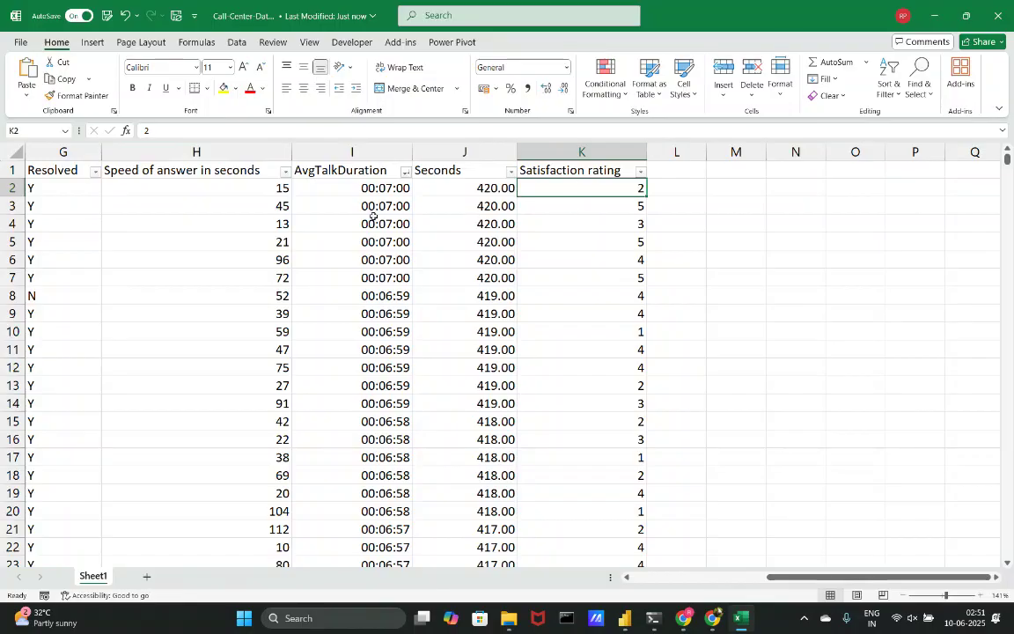
pyautogui.click(588, 203)
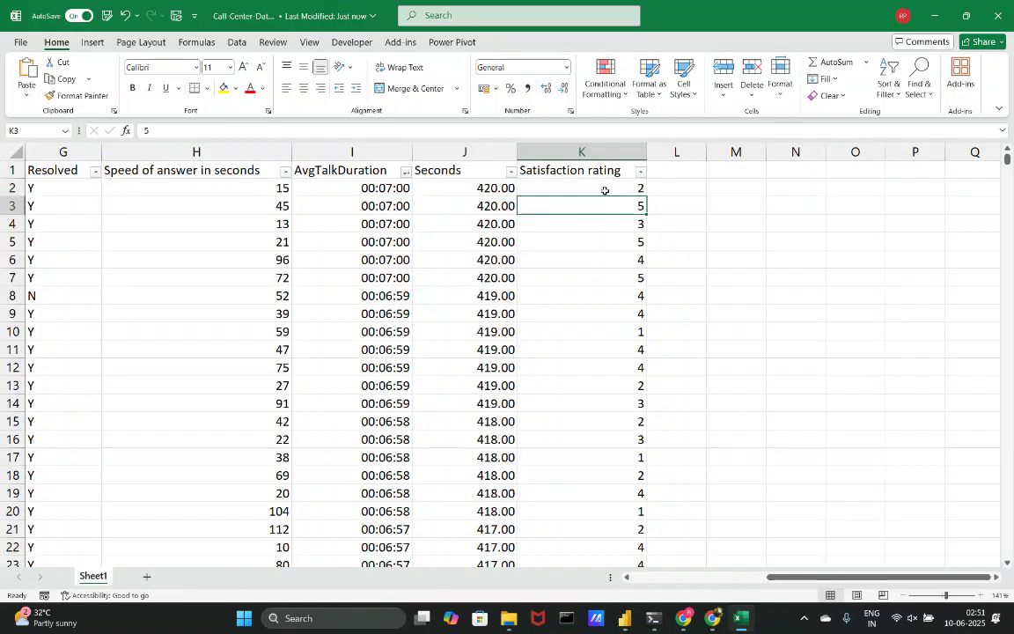
pyautogui.hscroll(-5, 503, 280)
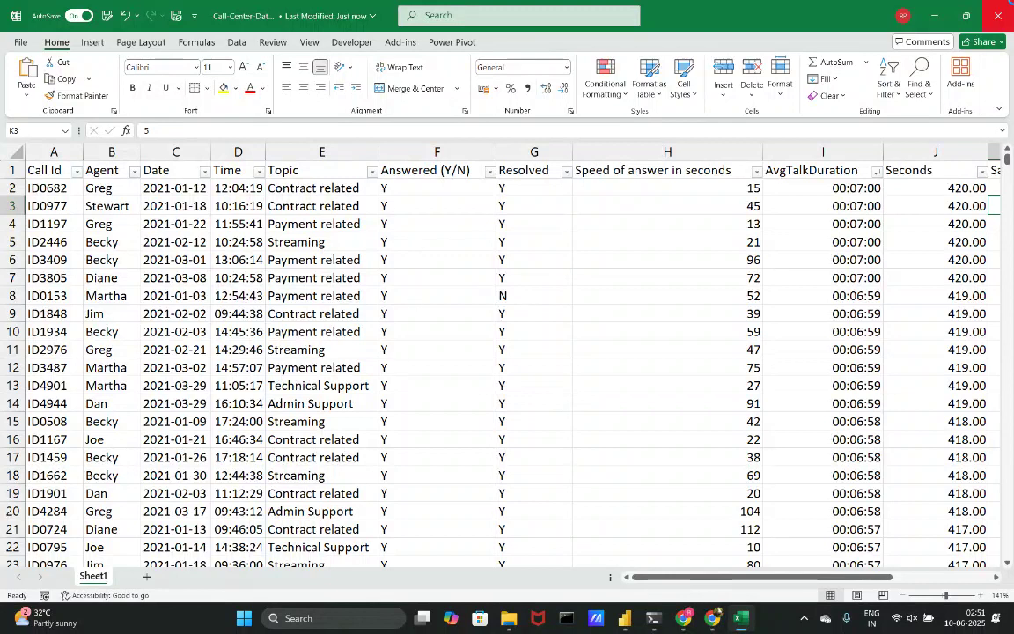
# Close the call center workbook and create a blank report in Power BI Desktop.
pyautogui.click(998, 15)
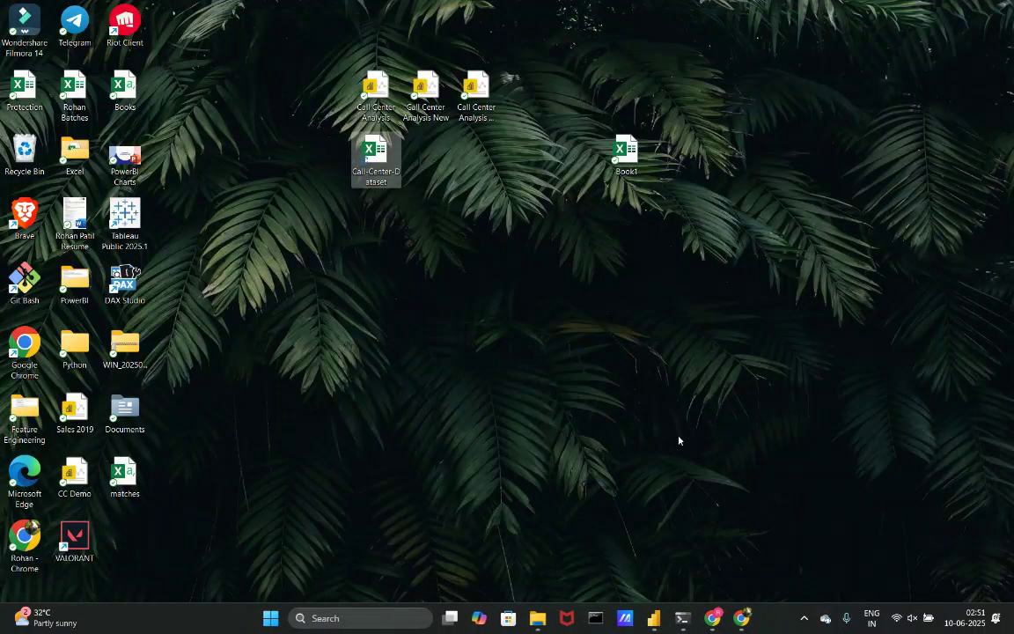
pyautogui.moveTo(653, 618)
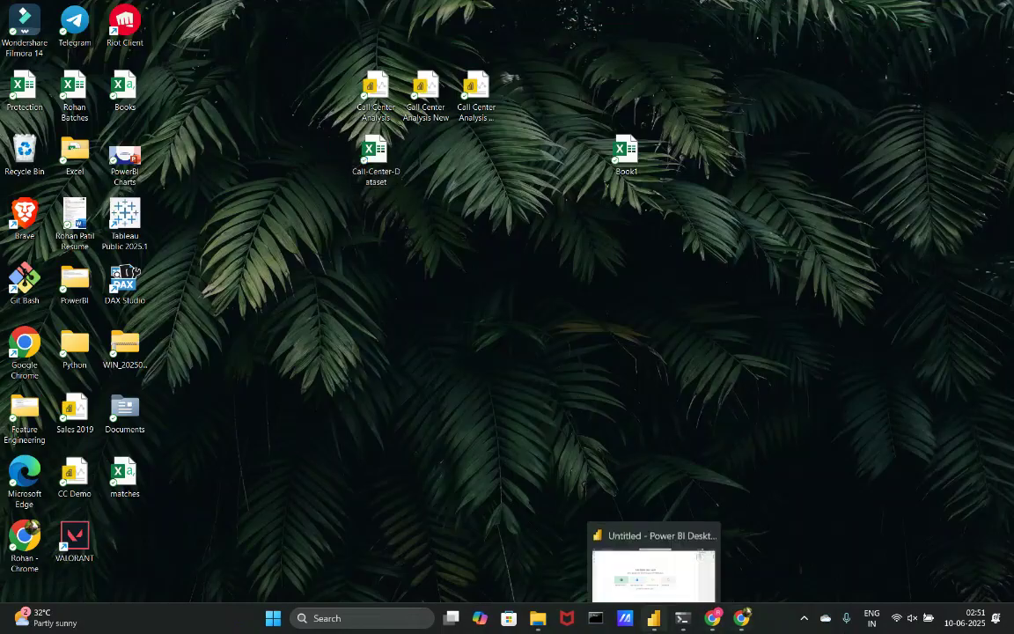
pyautogui.click(616, 559)
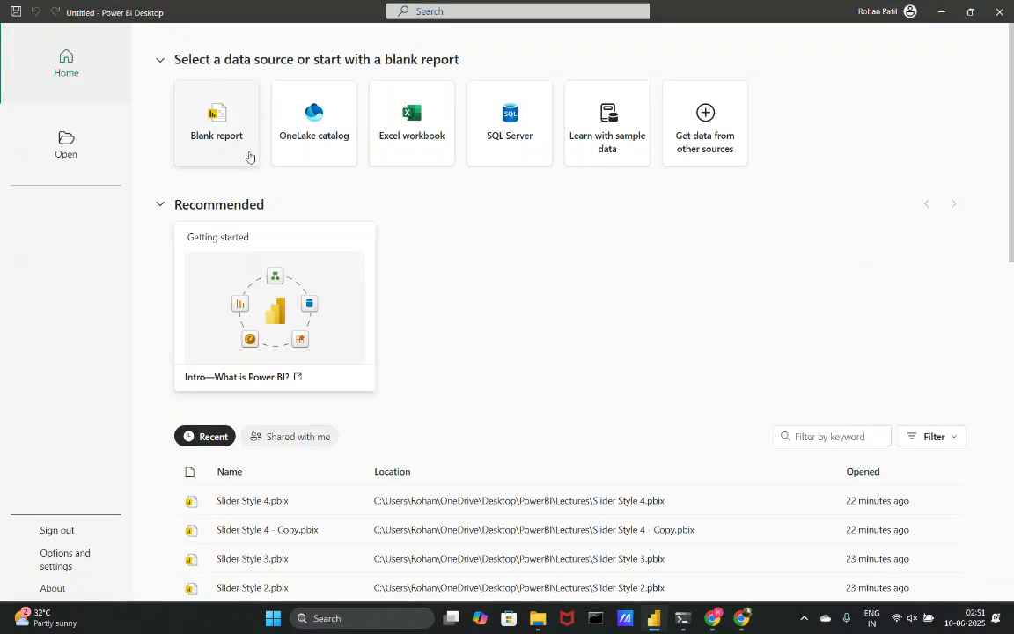
pyautogui.click(249, 155)
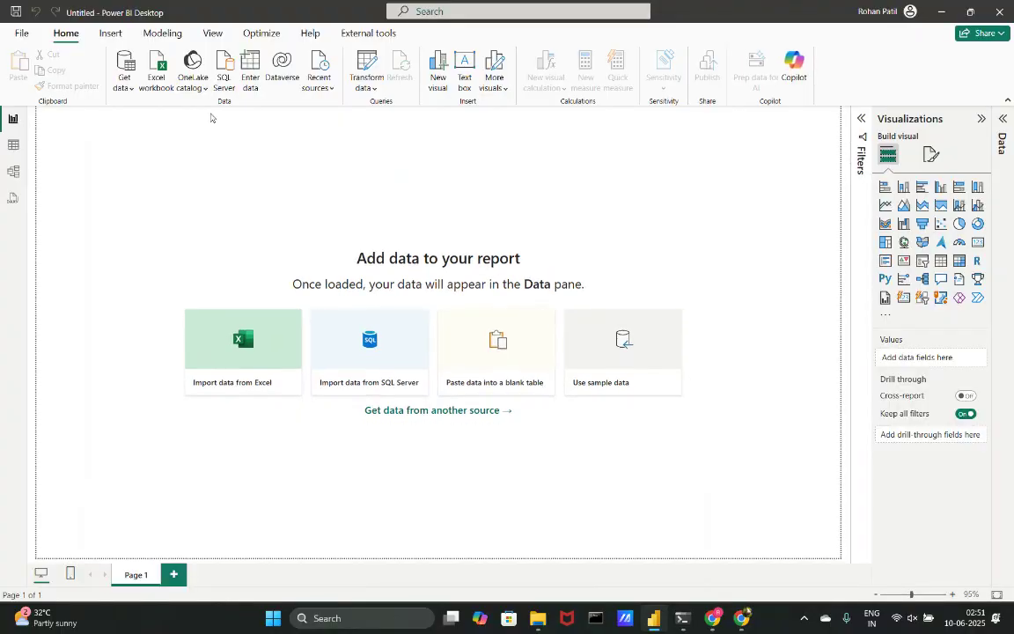
# Import Call-Center-Dataset from the Desktop folder with the Text/CSV connector, showing all file types, and open Sheet1 for transformation in Power Query.
pyautogui.click(129, 92)
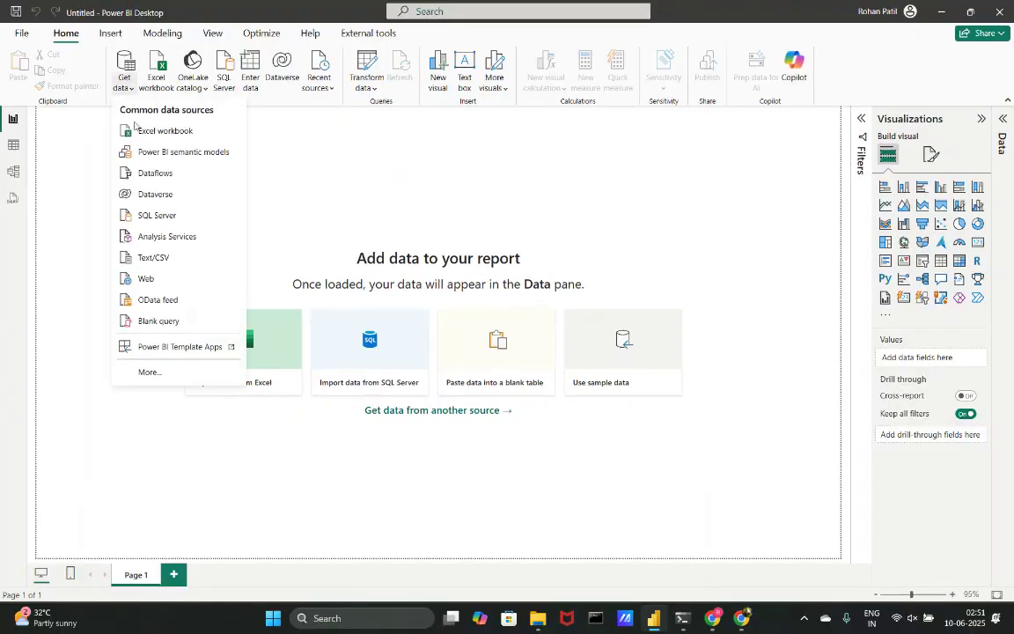
pyautogui.click(169, 258)
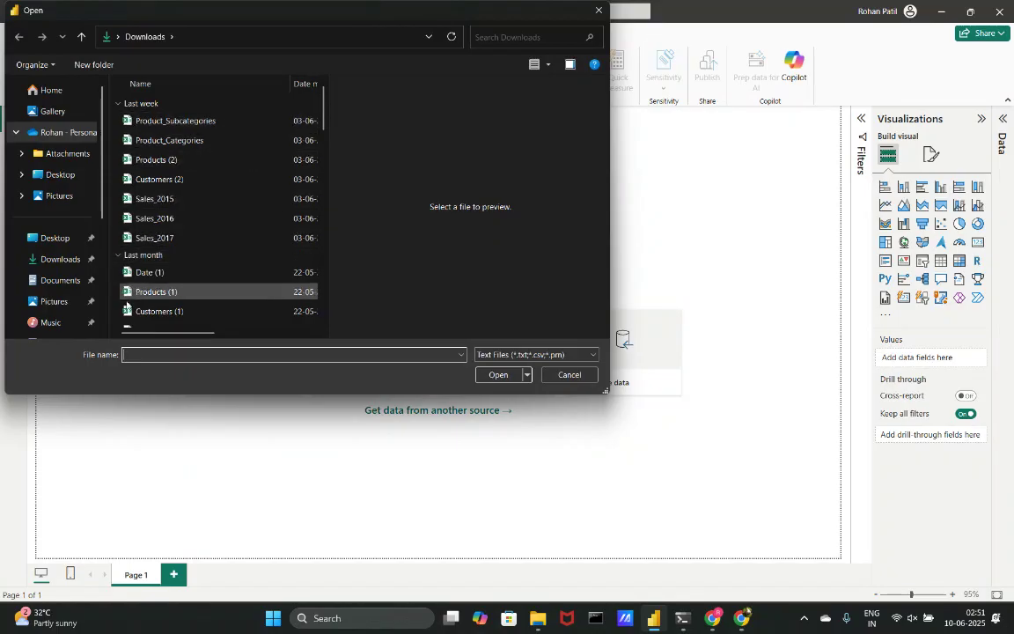
pyautogui.click(51, 245)
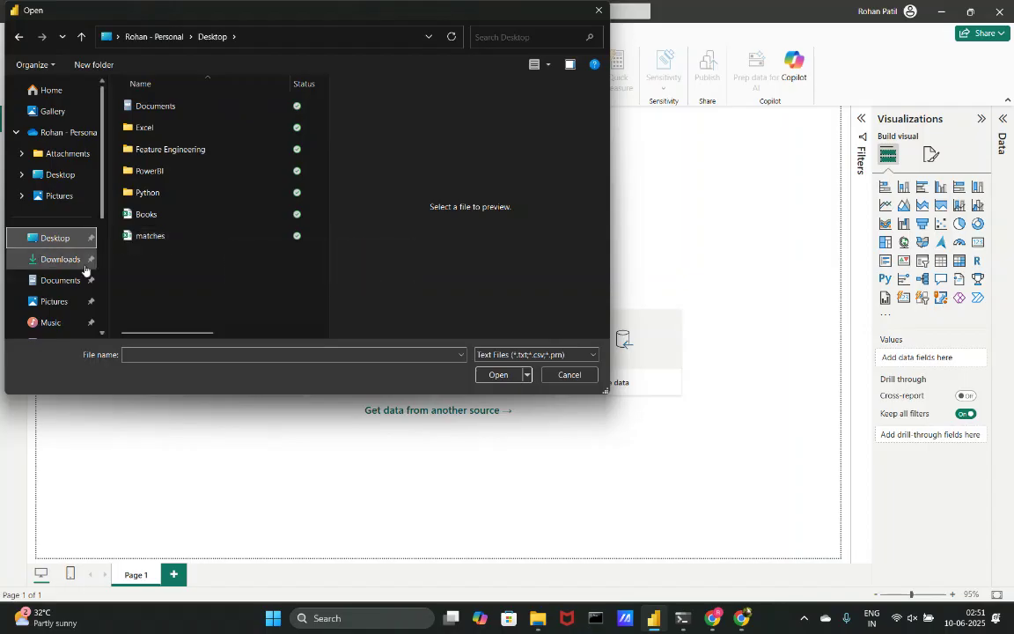
pyautogui.click(501, 353)
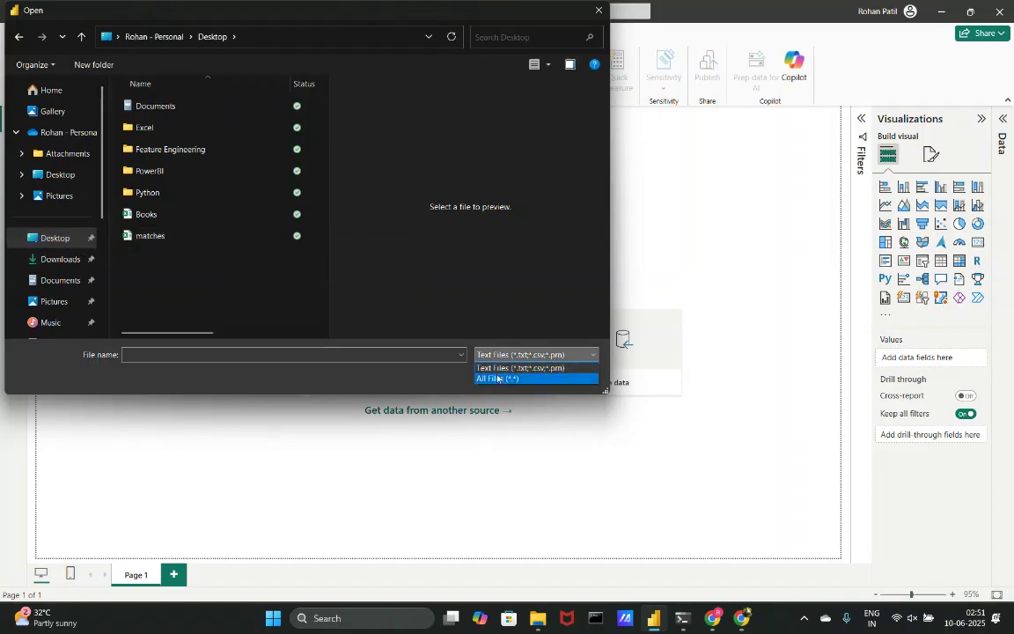
pyautogui.click(489, 380)
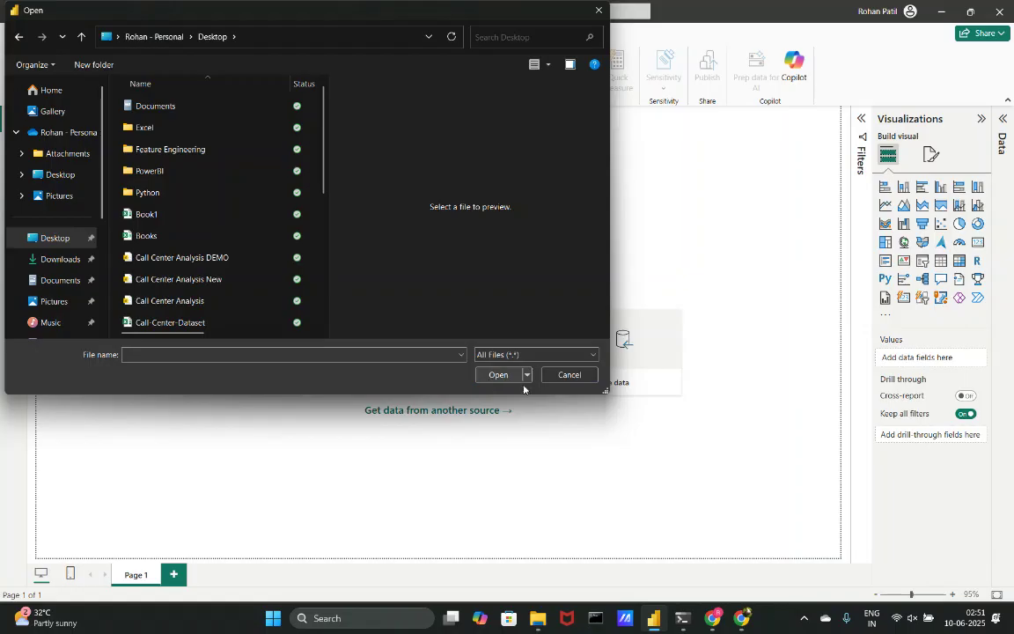
pyautogui.click(212, 322)
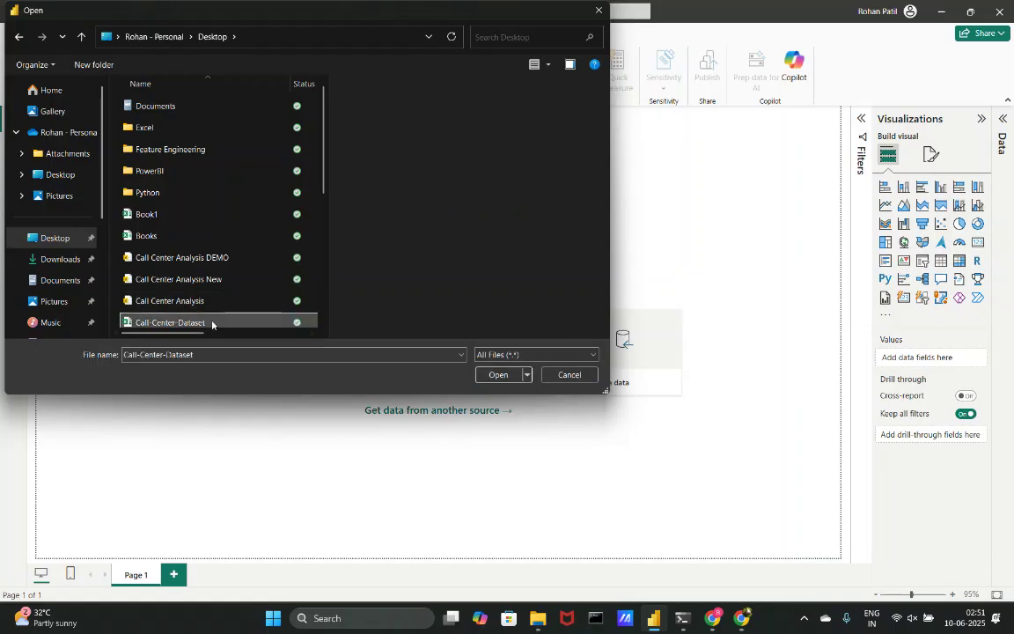
pyautogui.click(500, 375)
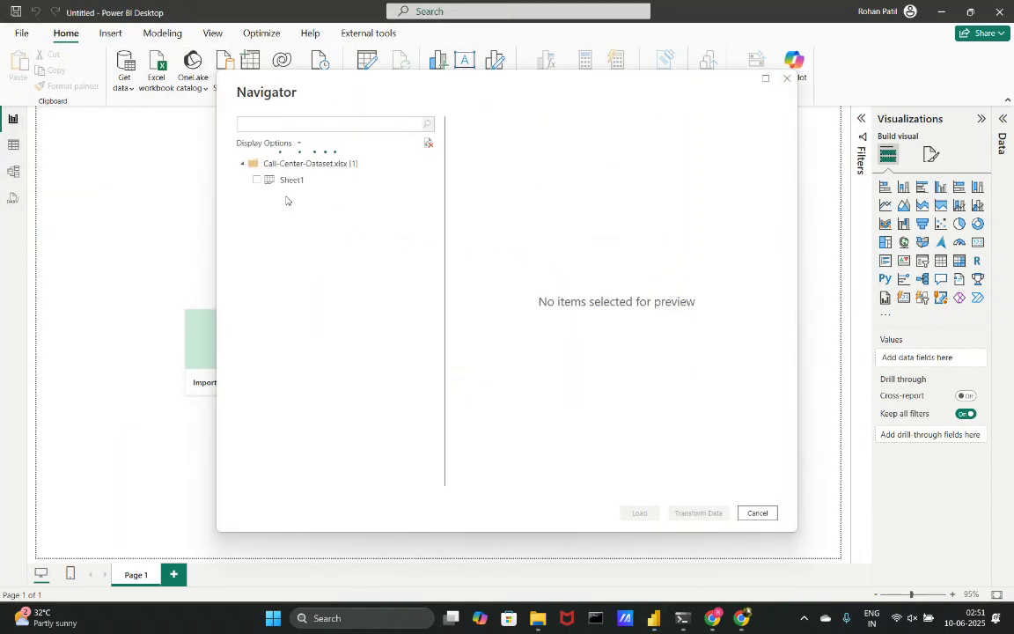
pyautogui.click(259, 180)
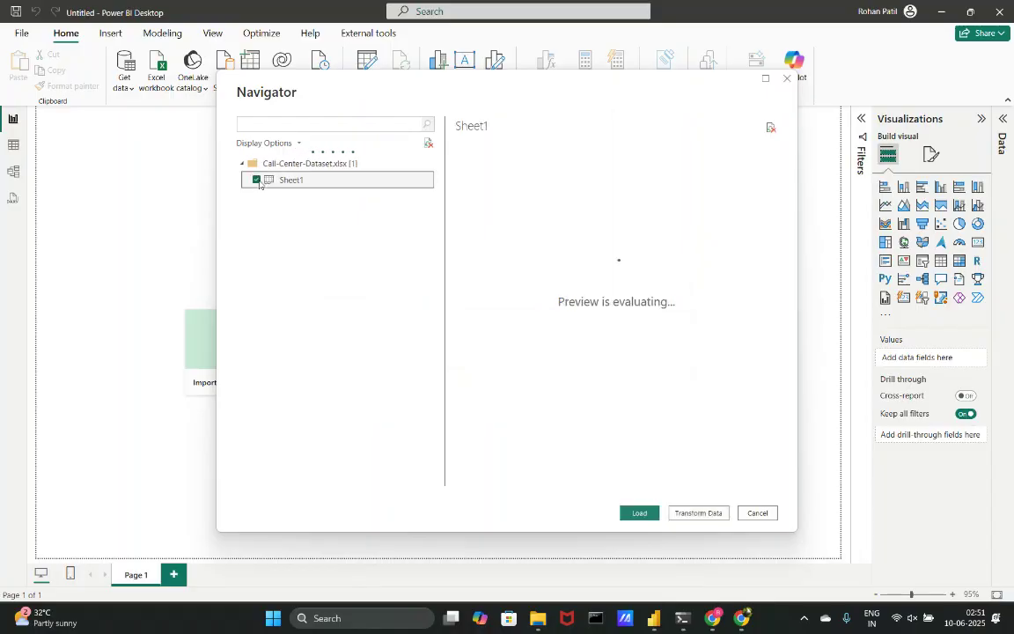
pyautogui.click(703, 515)
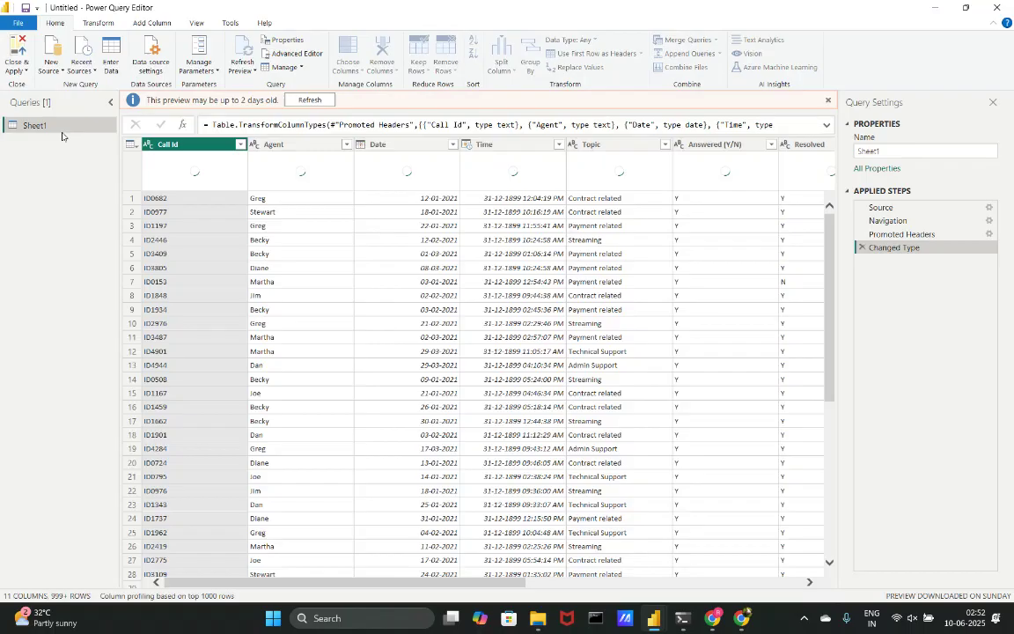
# Rename the Sheet1 query as Call_Center.
pyautogui.doubleClick(45, 125)
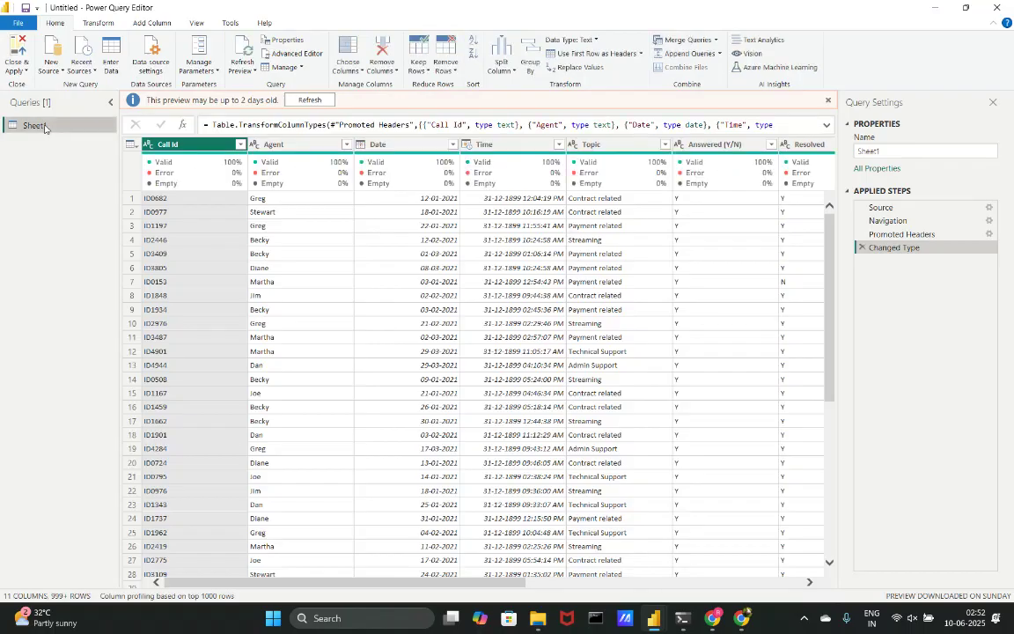
pyautogui.write('CallCenter')
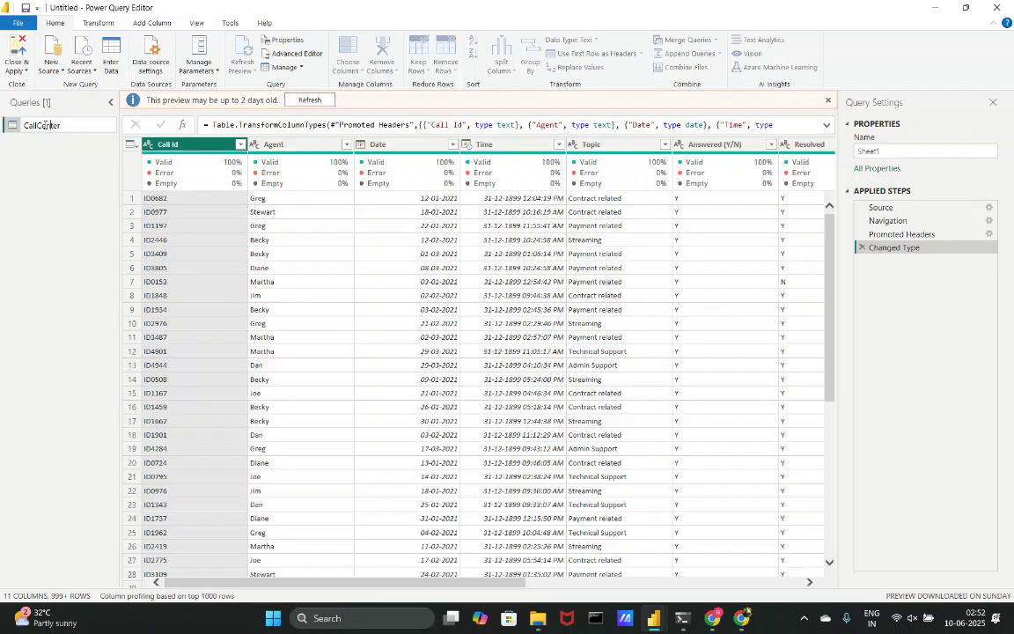
pyautogui.click(42, 125)
pyautogui.write('_')
pyautogui.press('Return')
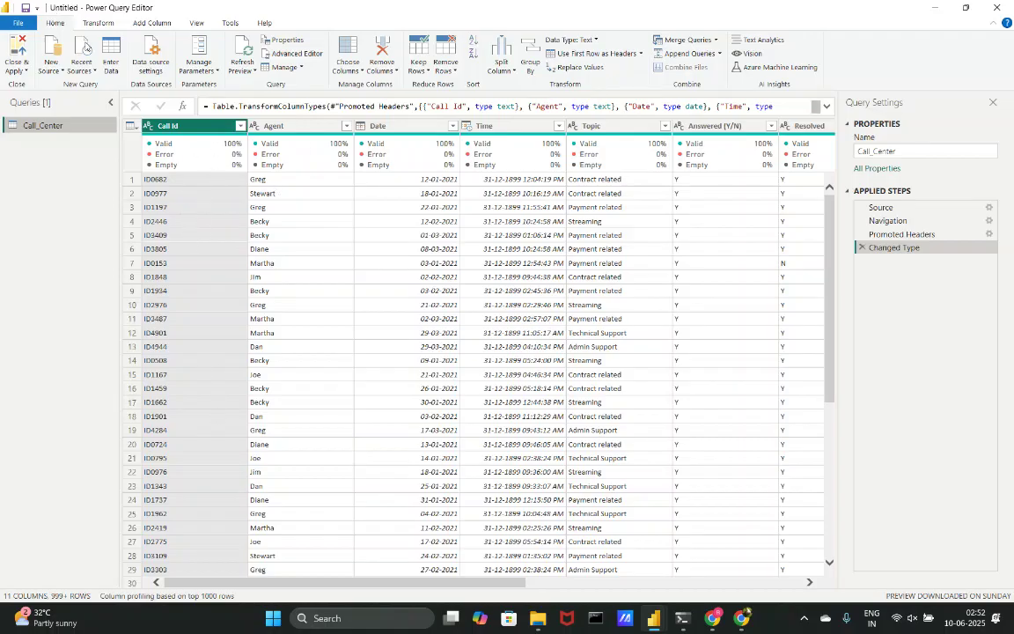
# Check for duplicate rows across all columns with Keep Duplicates, and delete the resulting applied step.
pyautogui.click(266, 263)
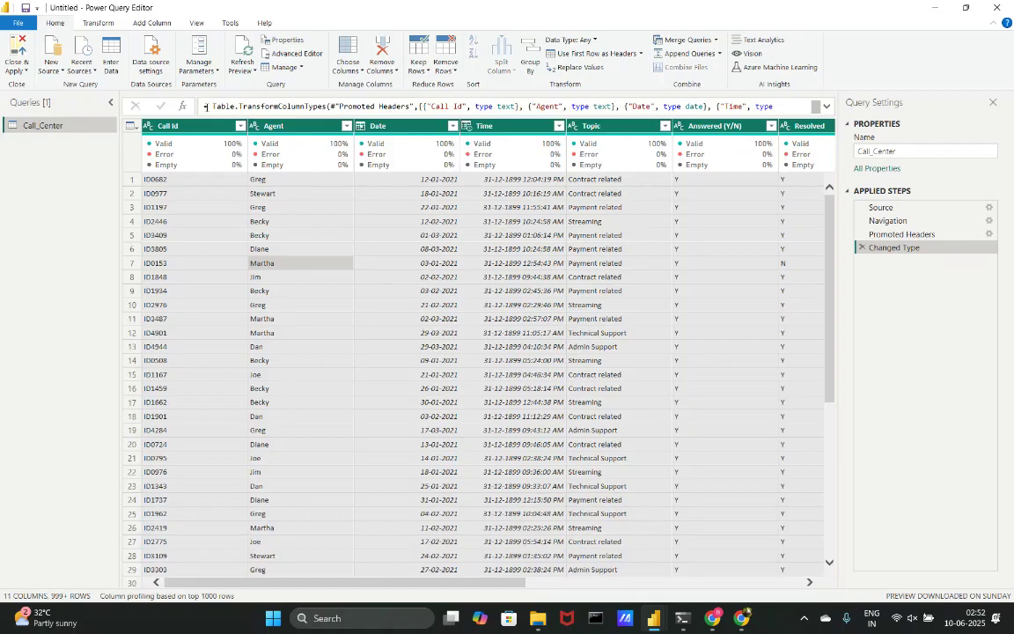
pyautogui.click(101, 23)
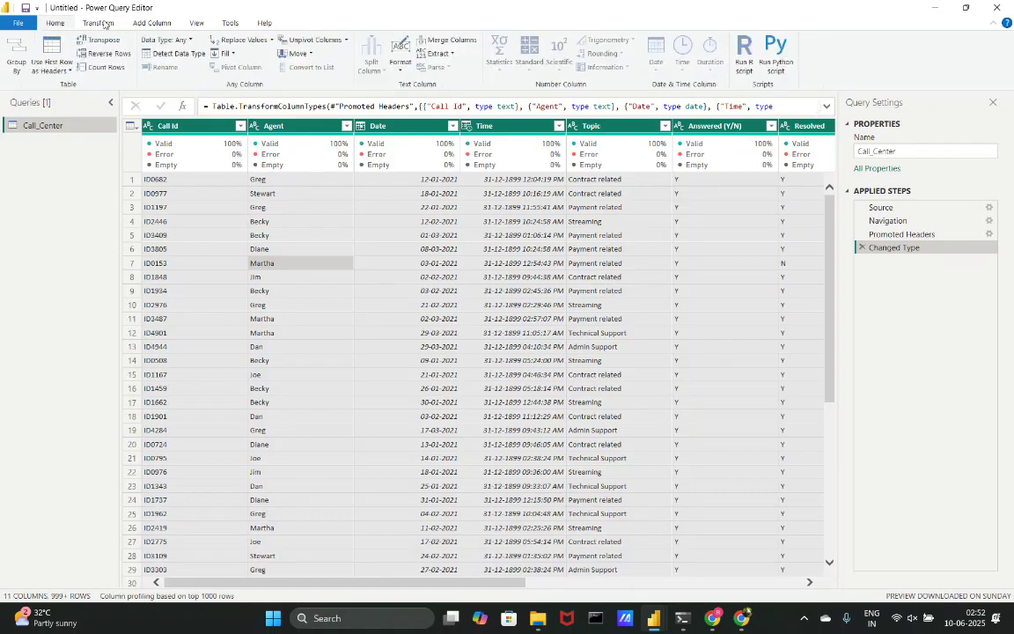
pyautogui.click(55, 23)
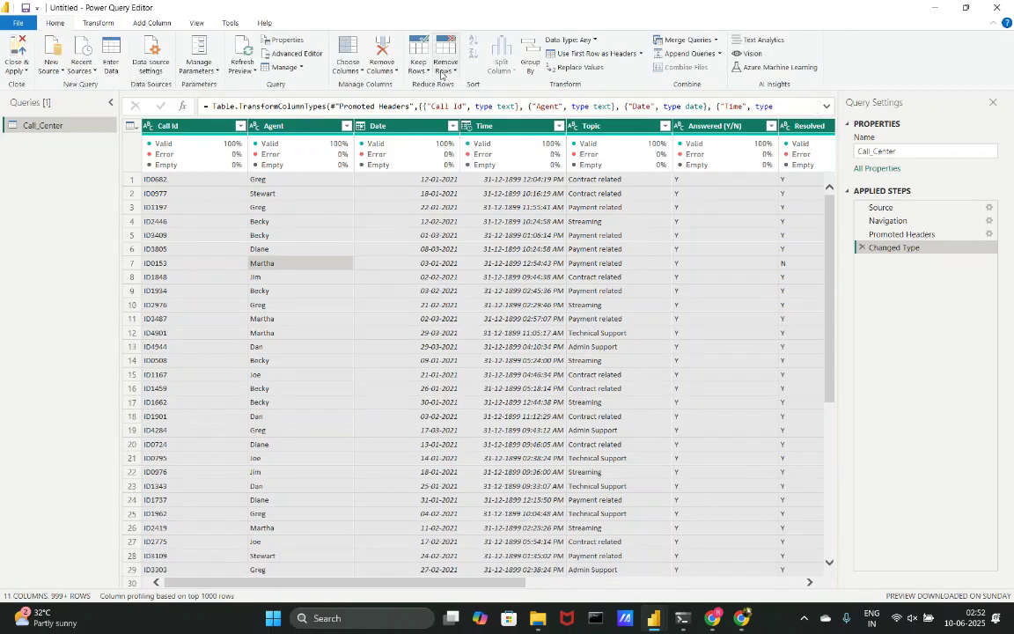
pyautogui.click(419, 68)
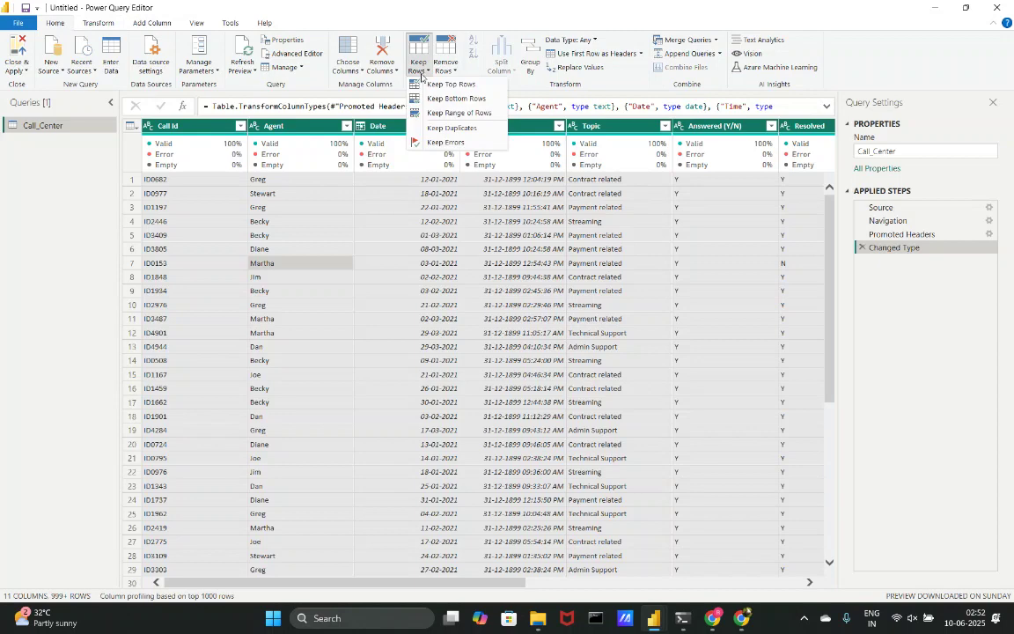
pyautogui.click(450, 129)
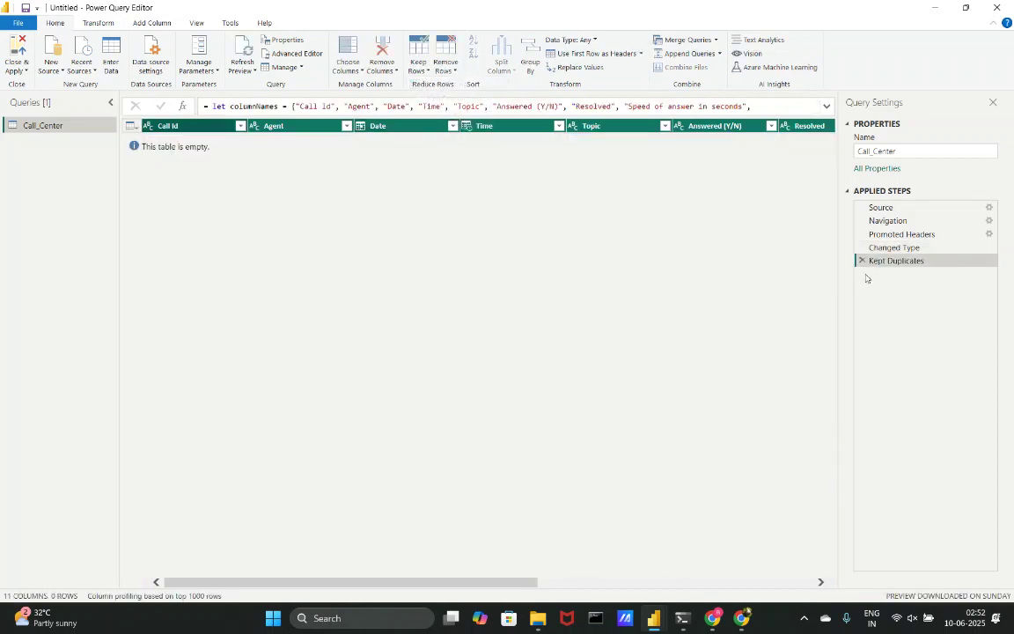
pyautogui.click(859, 261)
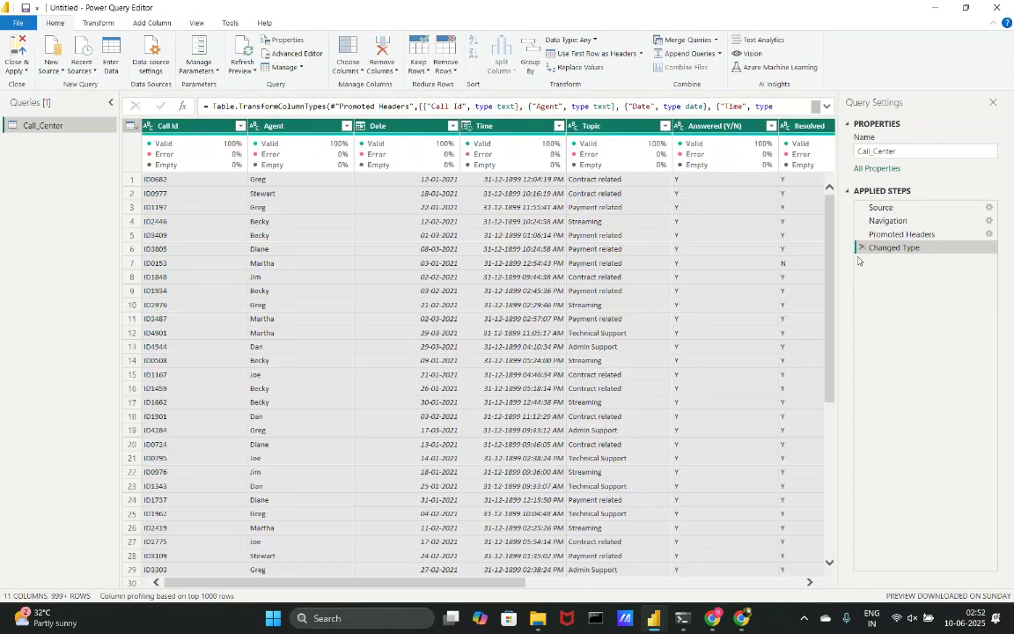
# Set column profiling to be based on the entire data set.
pyautogui.click(419, 71)
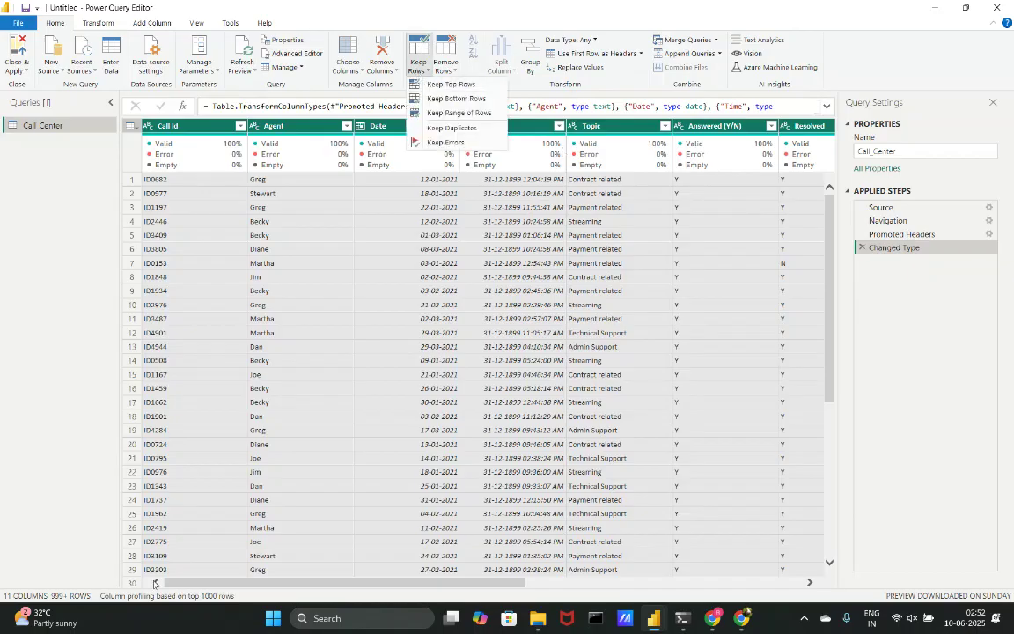
pyautogui.click(173, 596)
pyautogui.click(180, 596)
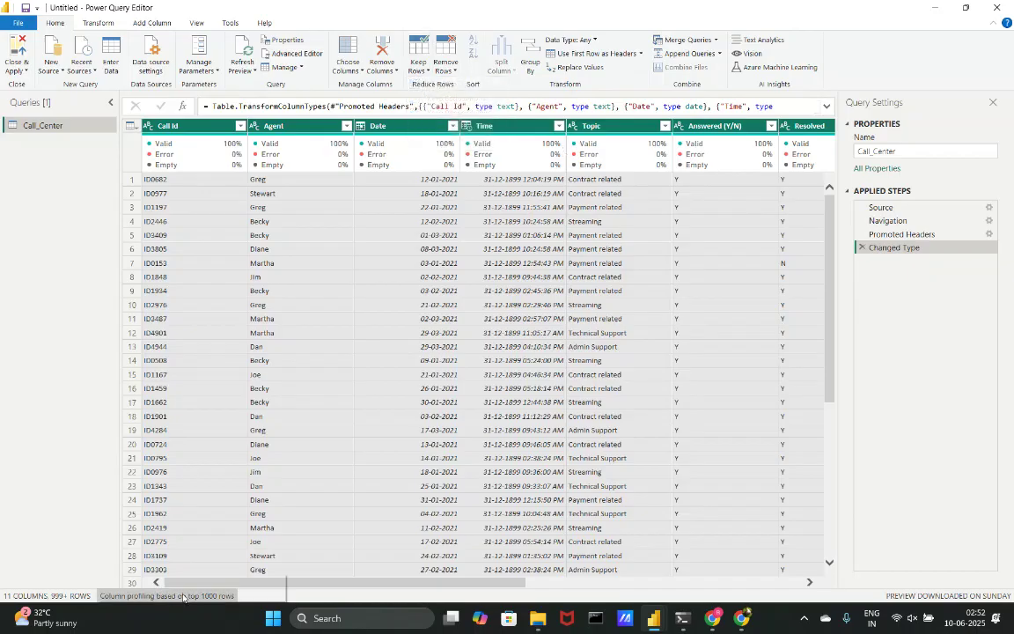
pyautogui.click(196, 594)
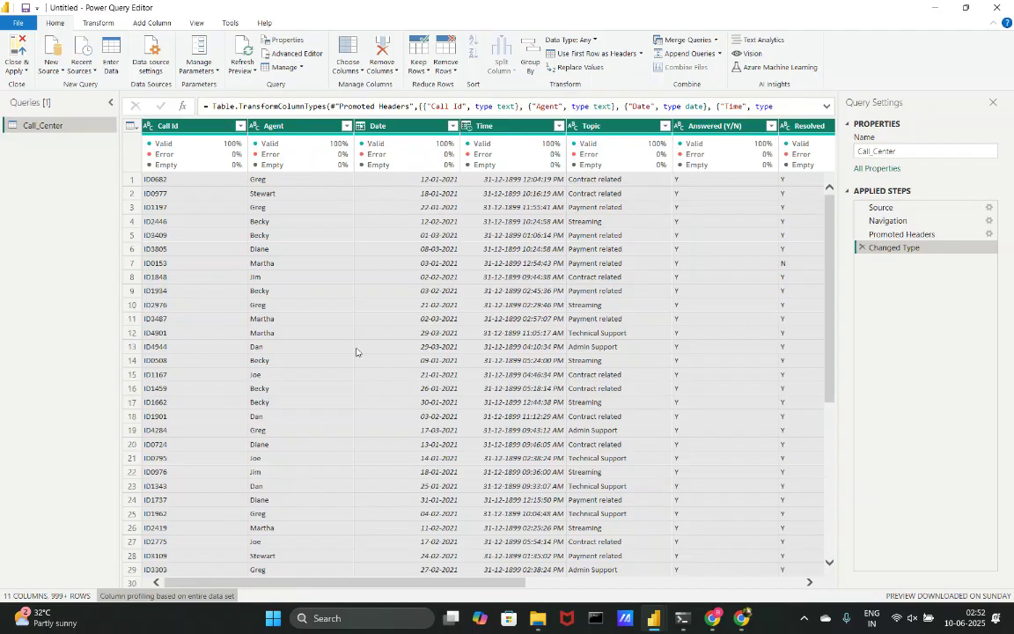
# Check for rows containing errors across all columns with Keep Errors, and delete the resulting applied step.
pyautogui.click(419, 66)
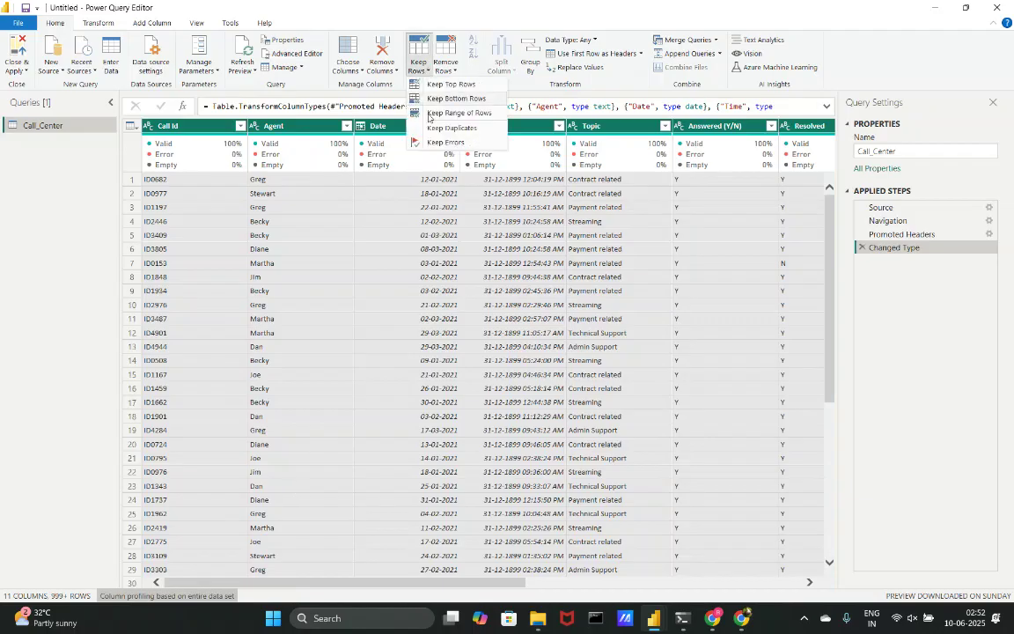
pyautogui.click(444, 142)
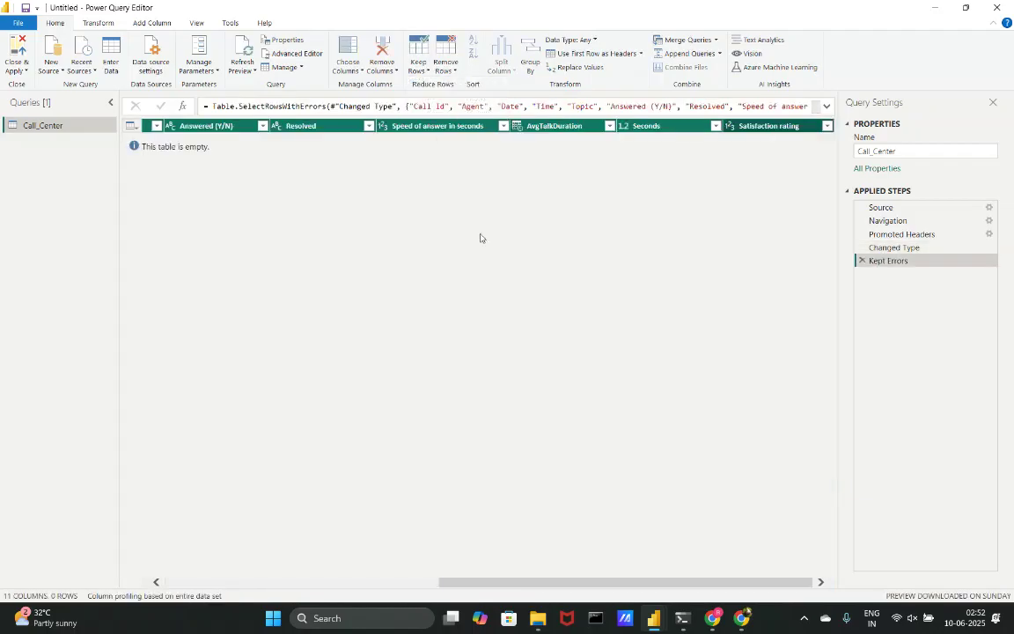
pyautogui.click(864, 260)
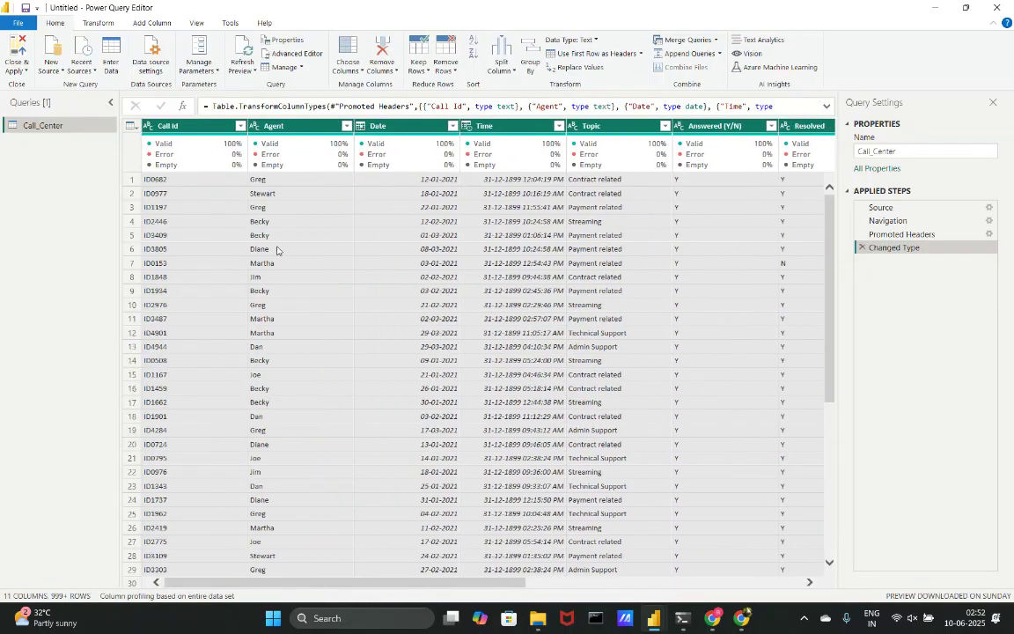
# Change the Time column's data type from Date/Time to Time, adding the conversion as a new step.
pyautogui.click(322, 249)
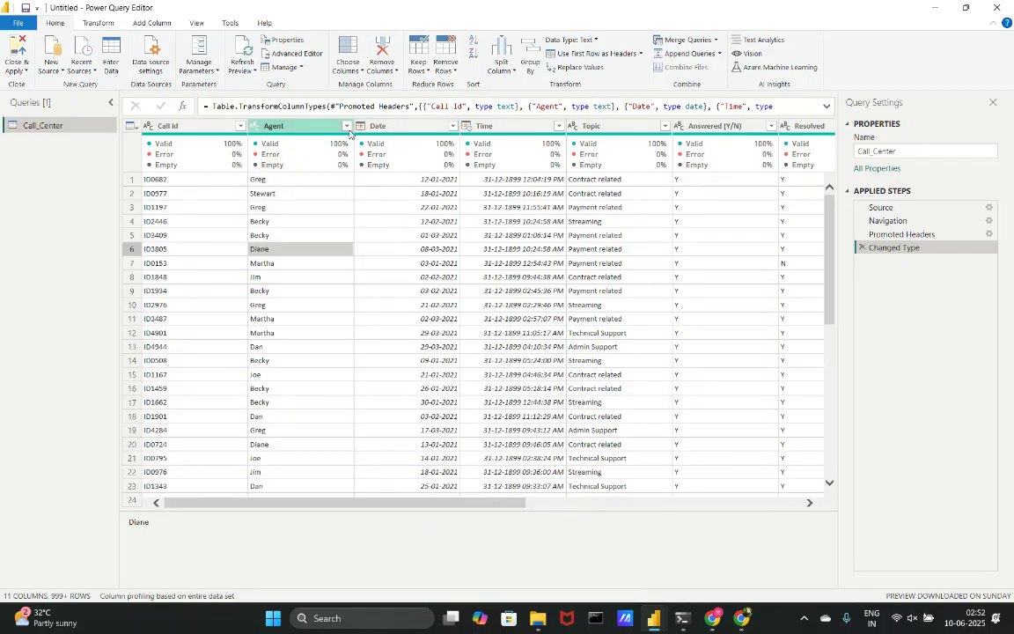
pyautogui.moveTo(474, 147)
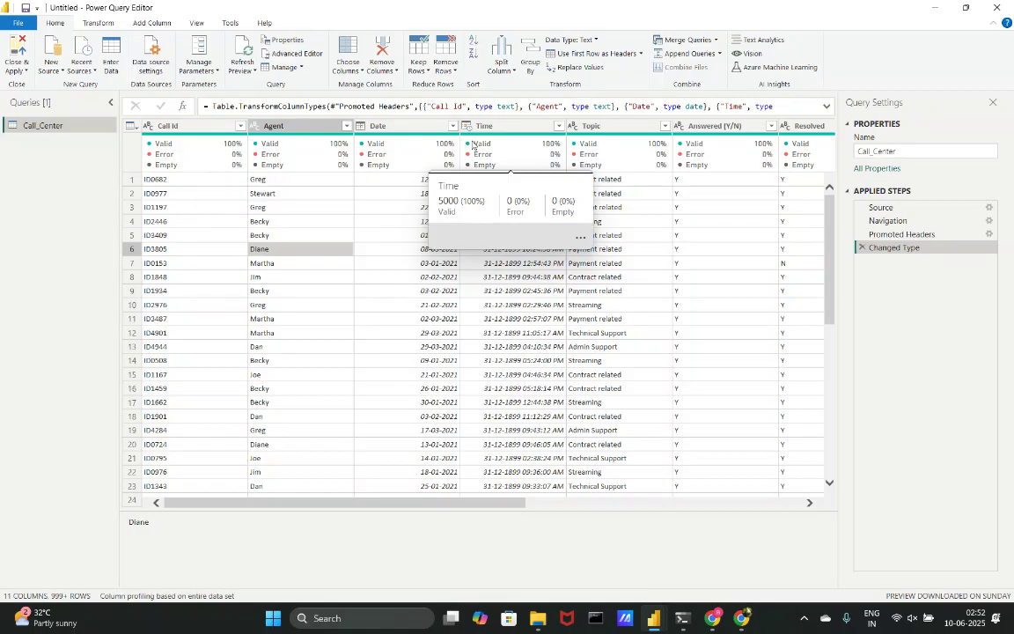
pyautogui.click(466, 126)
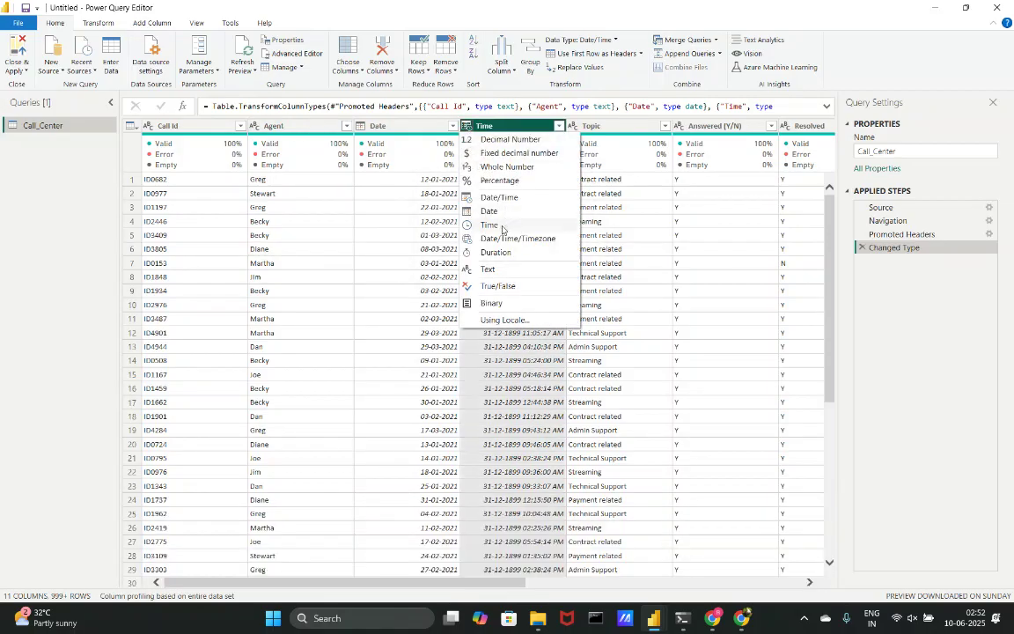
pyautogui.click(507, 226)
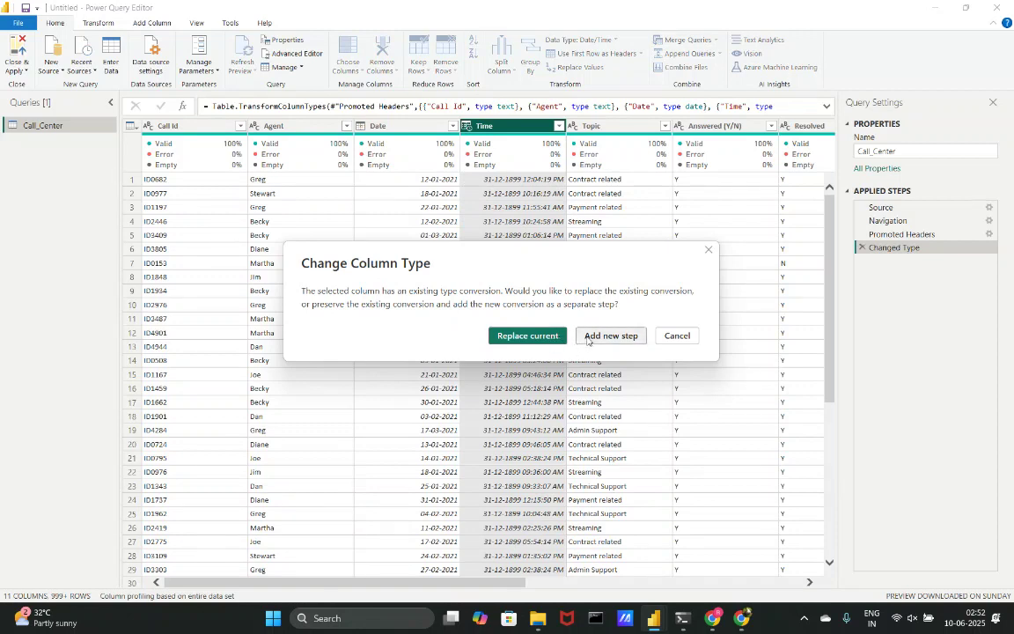
pyautogui.click(586, 337)
# Examine the values and profiling of the Answered (Y/N) and Resolved columns and the columns beside them.
pyautogui.hscroll(3, 601, 293)
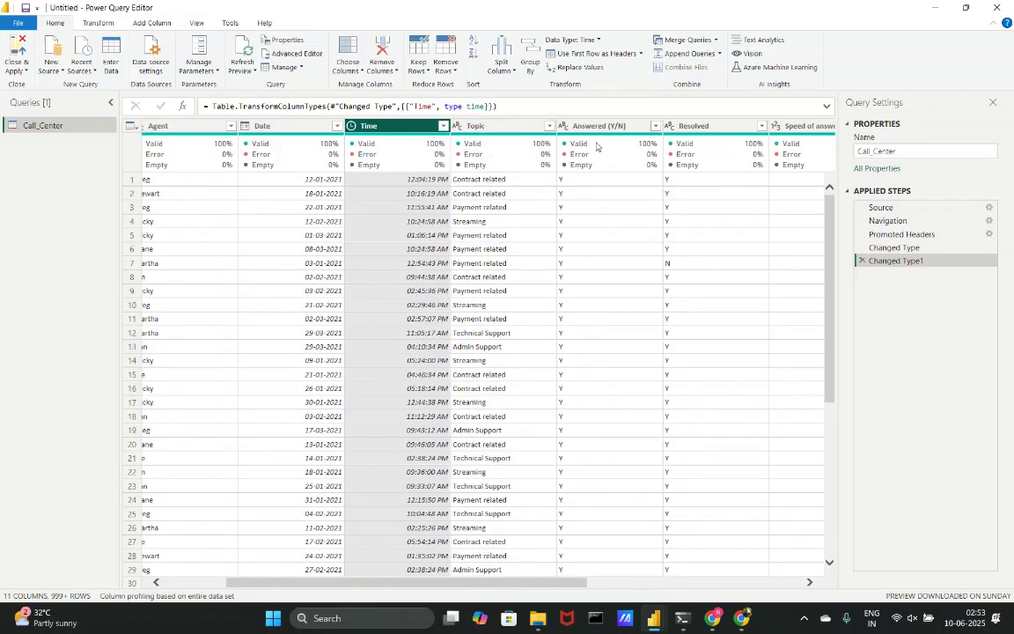
pyautogui.moveTo(620, 174)
pyautogui.hscroll(5, 680, 222)
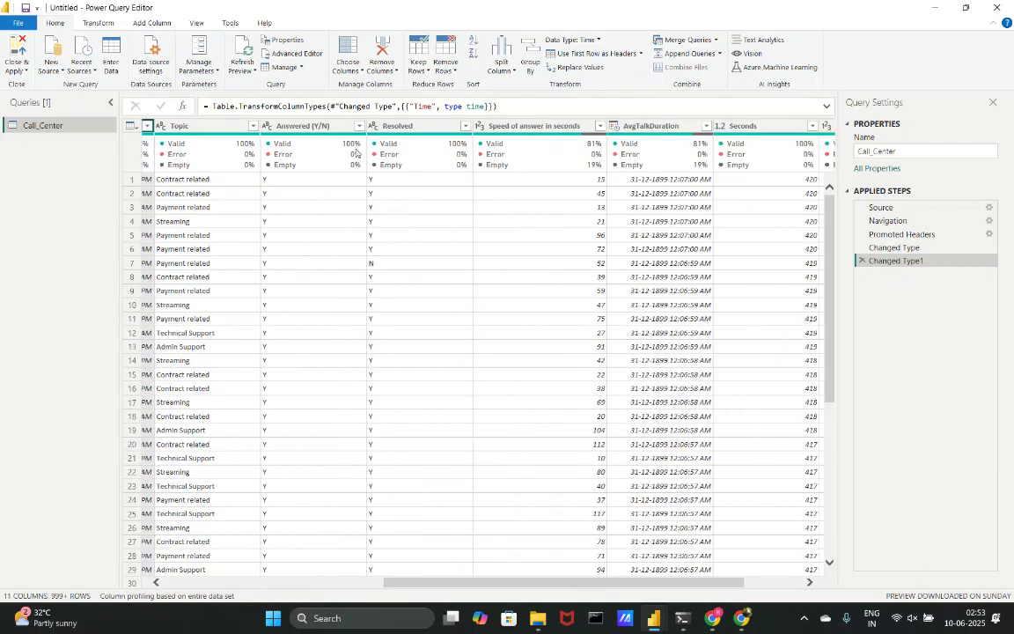
pyautogui.click(298, 126)
pyautogui.click(273, 126)
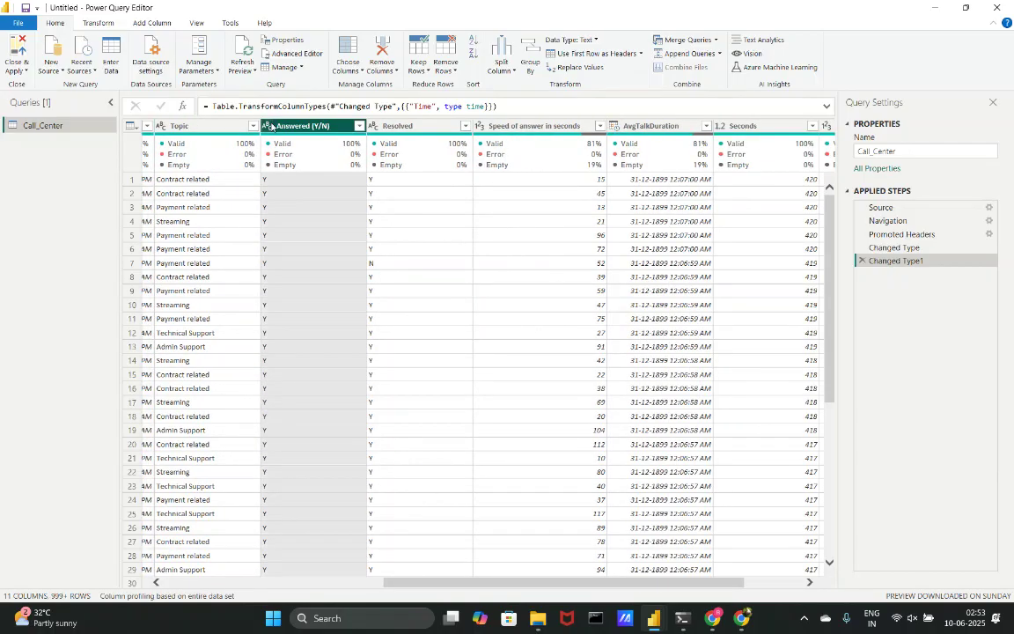
pyautogui.click(268, 125)
pyautogui.click(282, 126)
pyautogui.keyDown('ctrl'); pyautogui.click(409, 126); pyautogui.keyUp('ctrl')
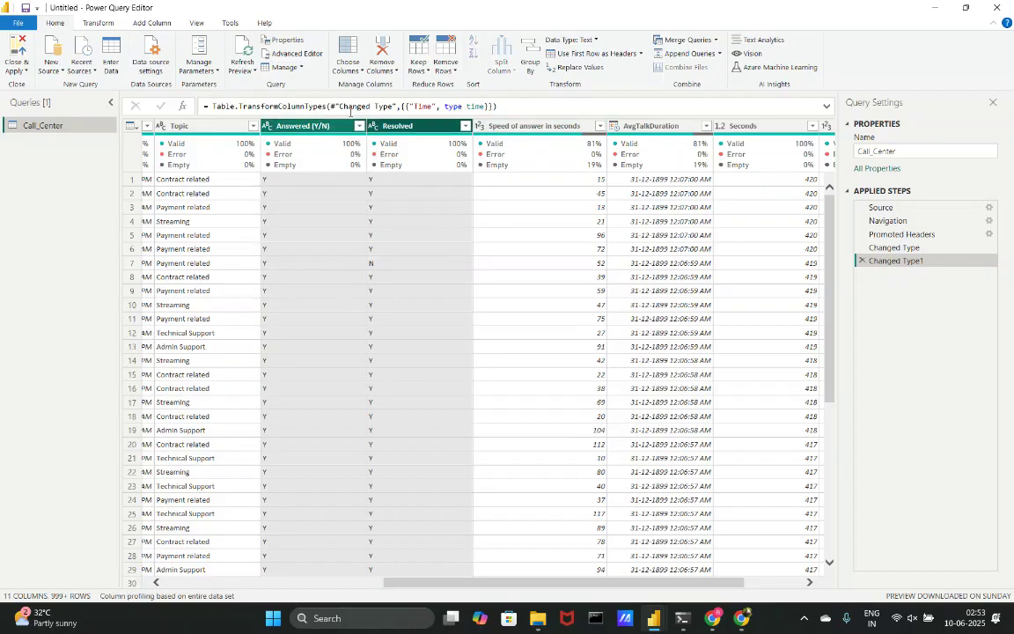
pyautogui.click(294, 125)
pyautogui.click(402, 128)
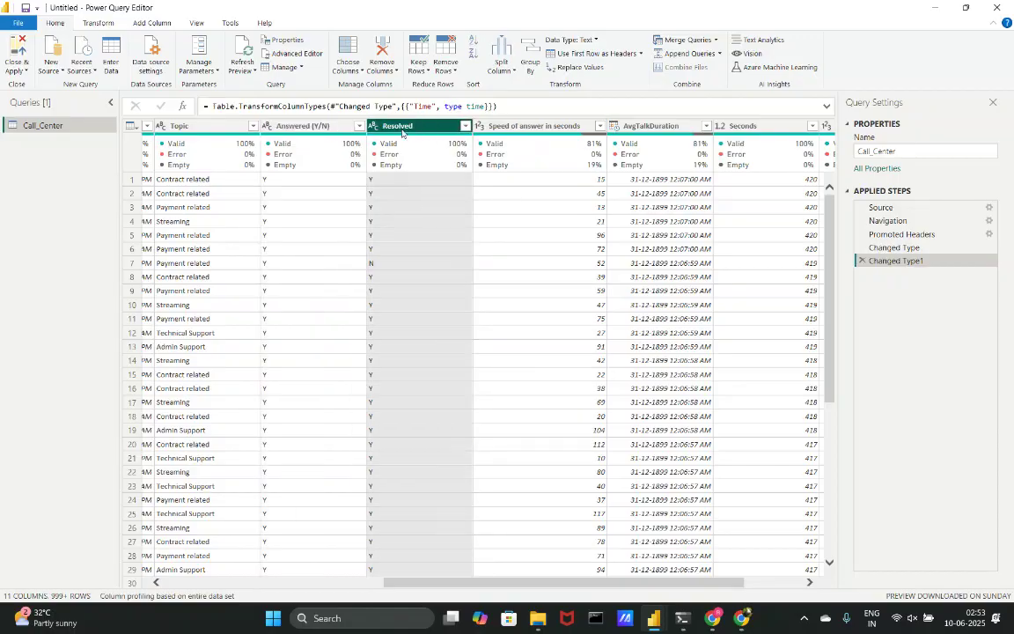
pyautogui.keyDown('ctrl'); pyautogui.click(336, 126); pyautogui.keyUp('ctrl')
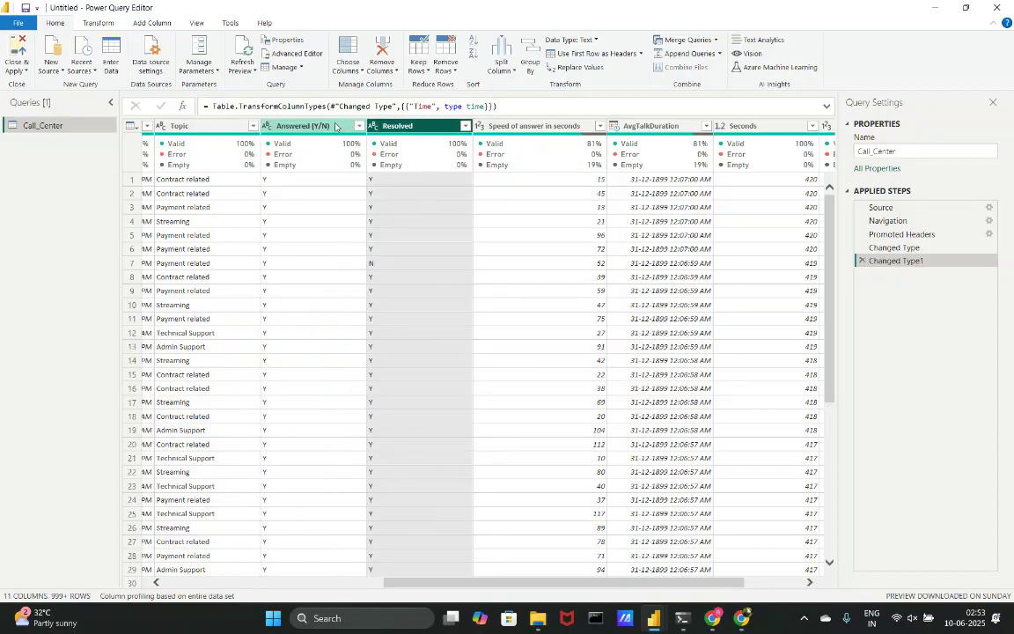
pyautogui.click(334, 126)
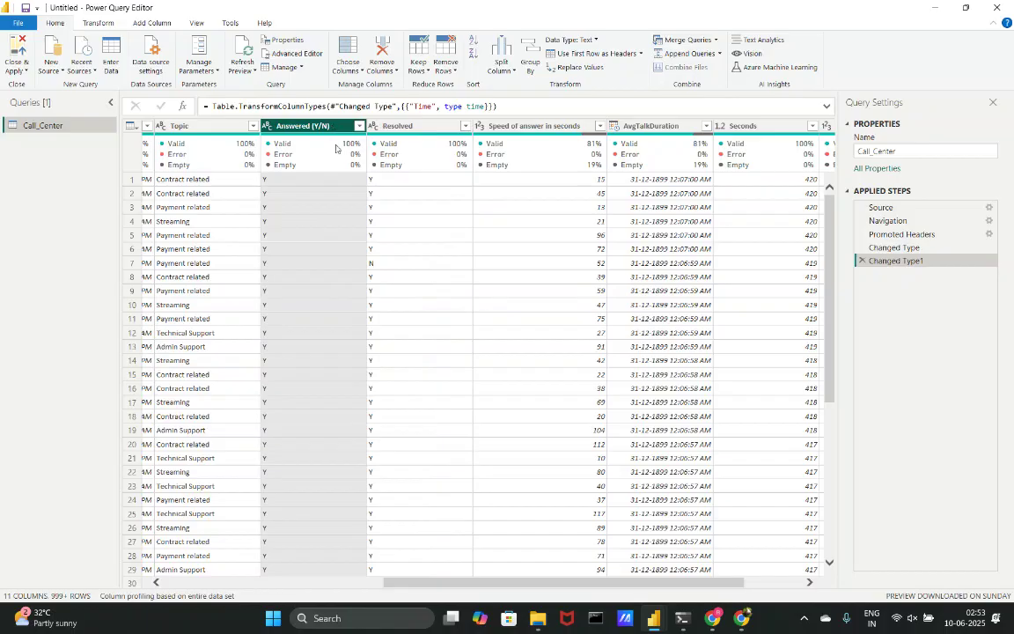
pyautogui.click(139, 25)
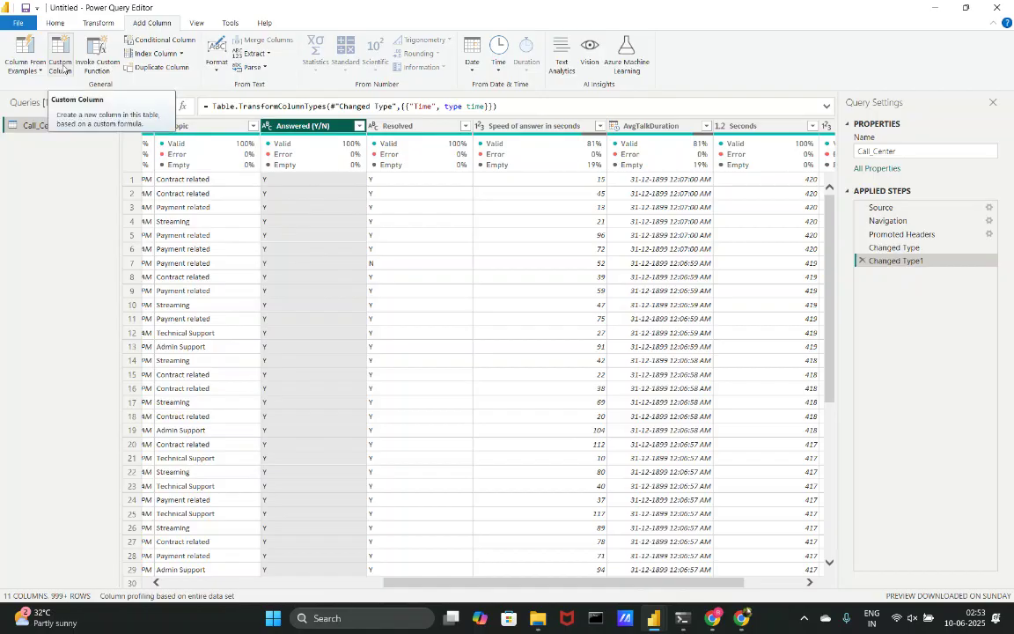
pyautogui.click(64, 67)
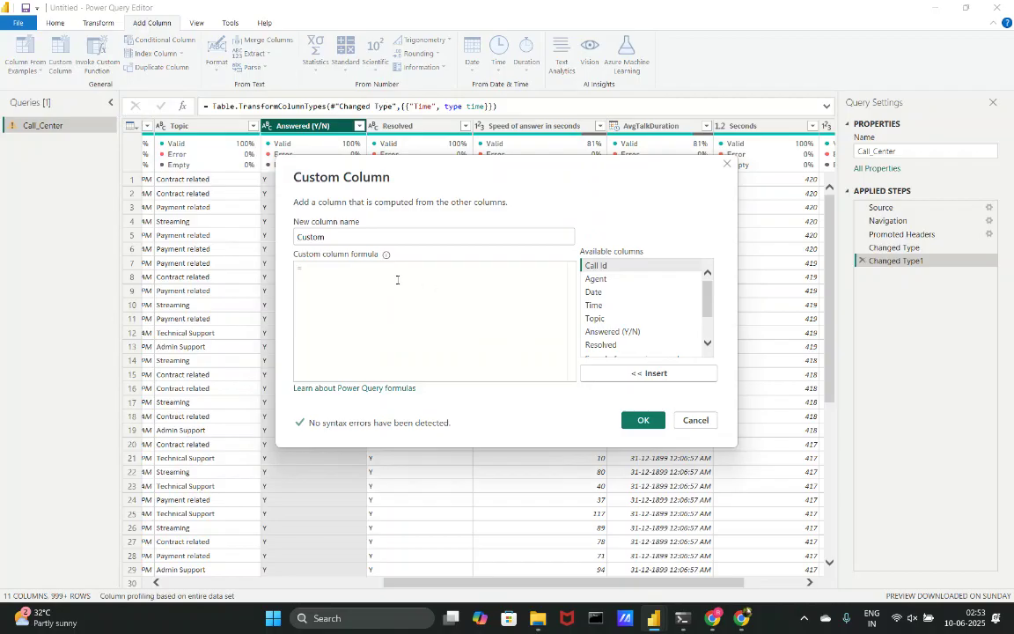
pyautogui.click(612, 331)
pyautogui.click(631, 373)
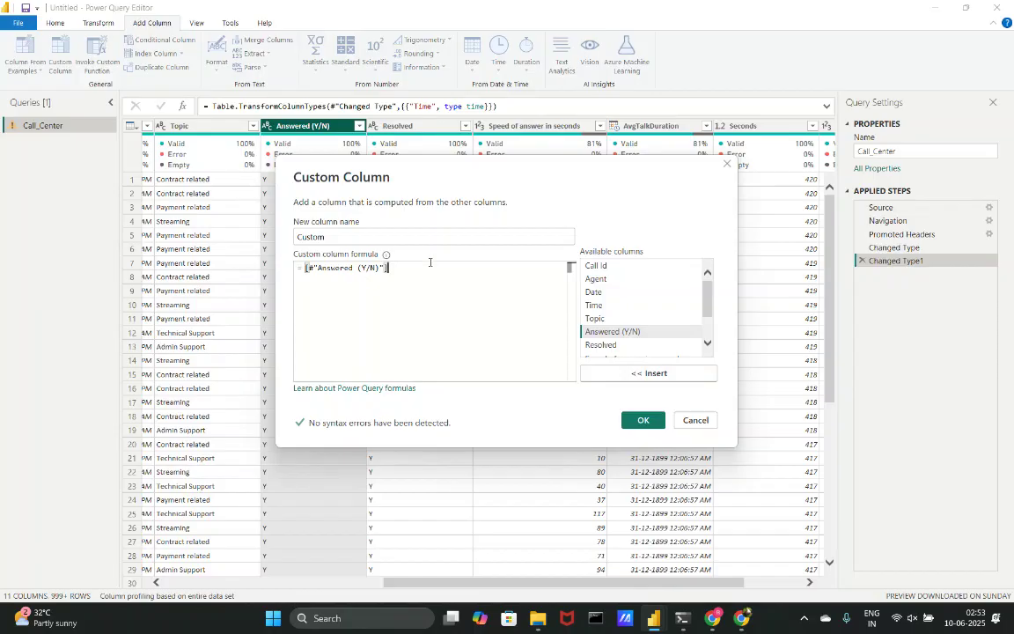
pyautogui.click(727, 163)
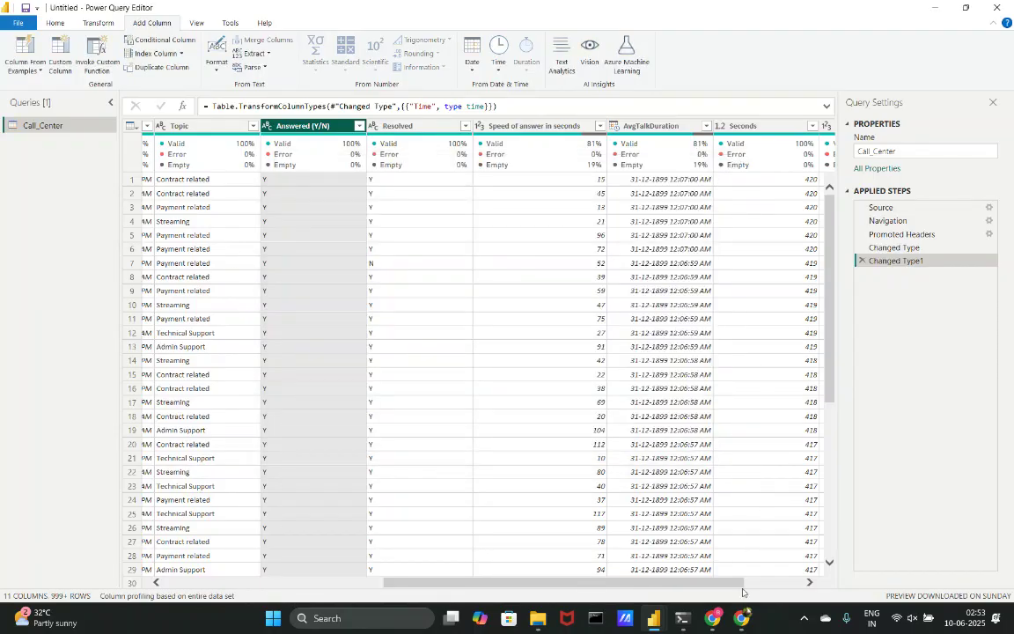
# Switch to the Google Meet call, present the entire screen and admit the waiting participant.
pyautogui.moveTo(742, 618)
pyautogui.click(703, 581)
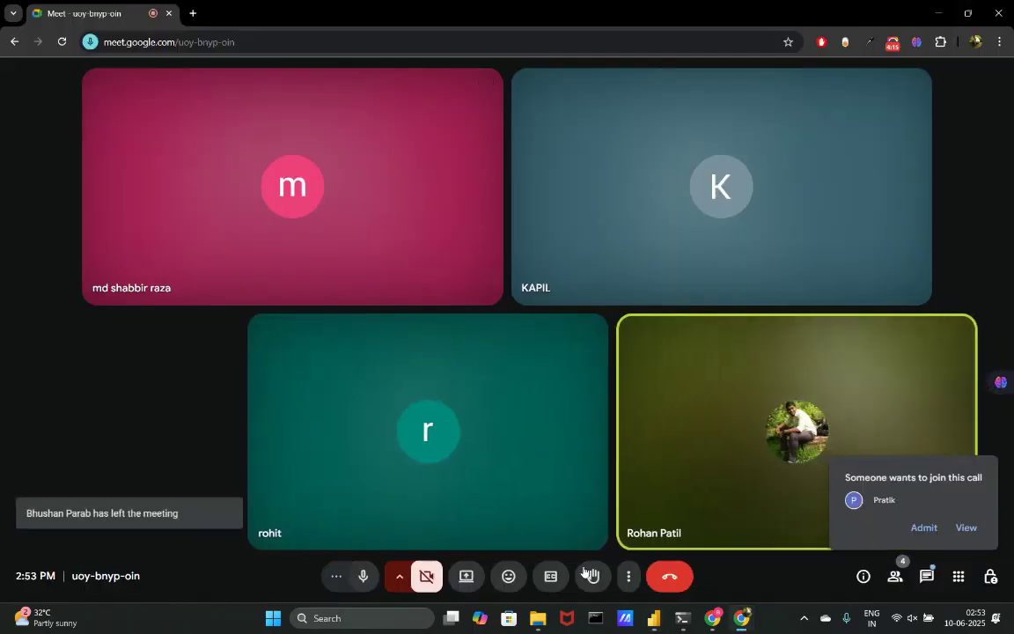
pyautogui.click(480, 582)
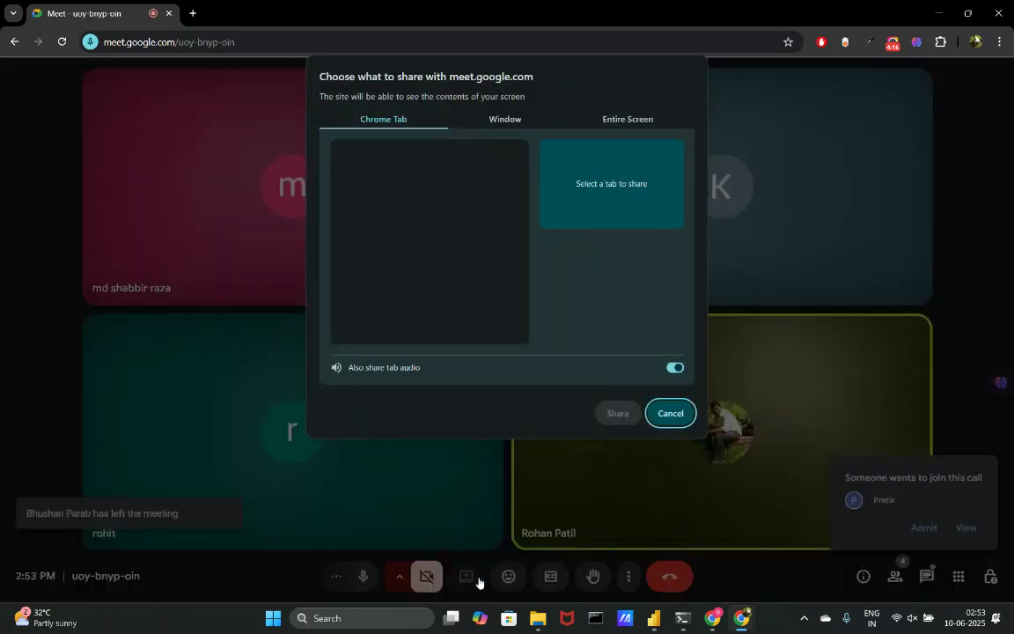
pyautogui.click(621, 120)
pyautogui.click(352, 180)
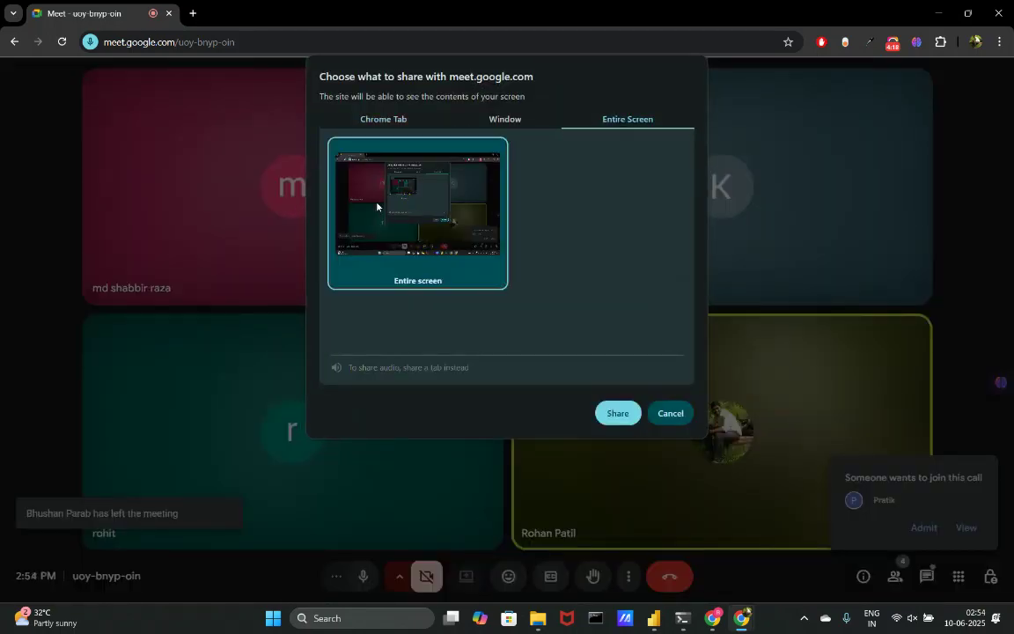
pyautogui.click(617, 413)
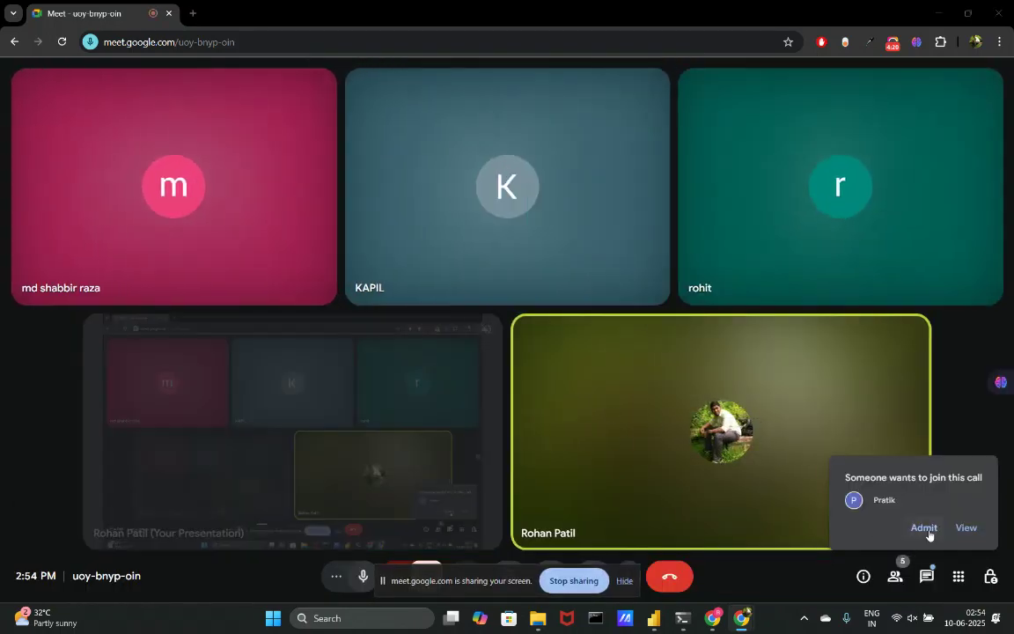
pyautogui.click(927, 531)
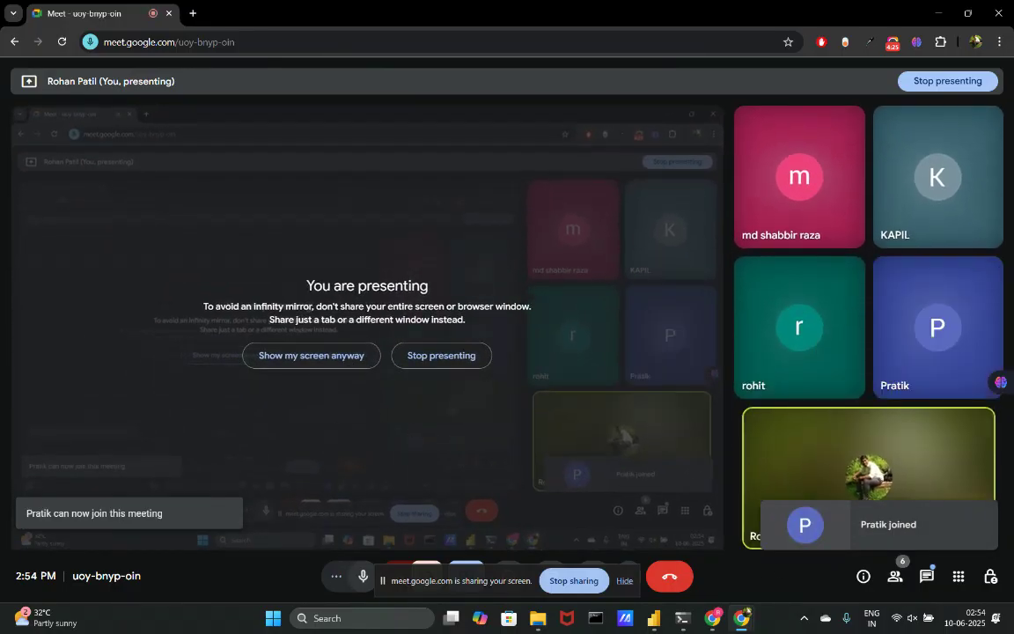
# Return to the Power Query Editor and hide the screen-sharing notification.
pyautogui.moveTo(654, 618)
pyautogui.click(685, 582)
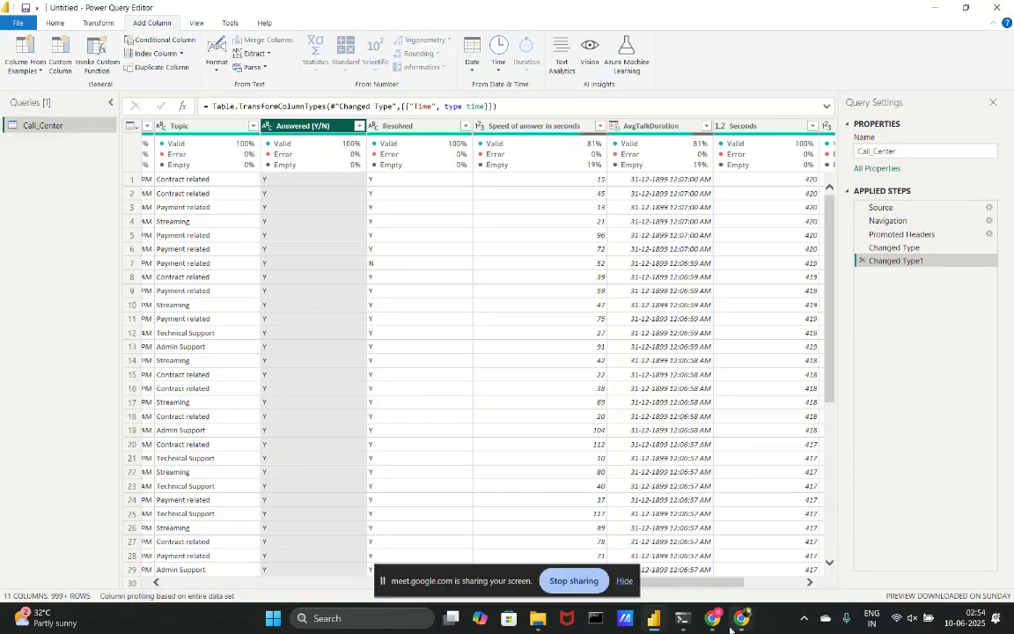
pyautogui.click(624, 581)
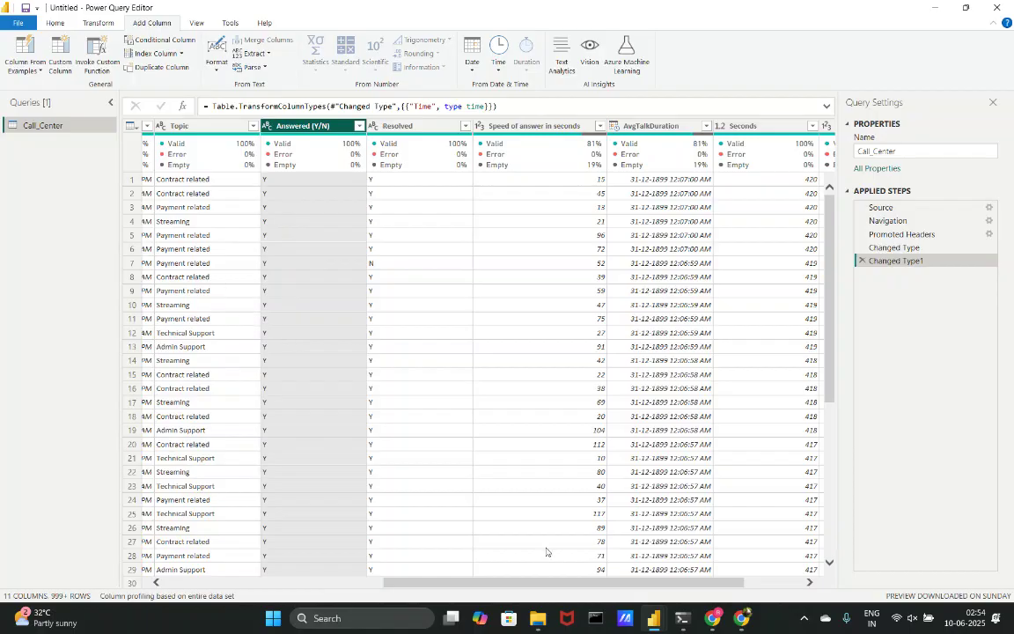
# Switch to the Google Meet call to admit another waiting participant, and return to the Power Query Editor.
pyautogui.moveTo(713, 617)
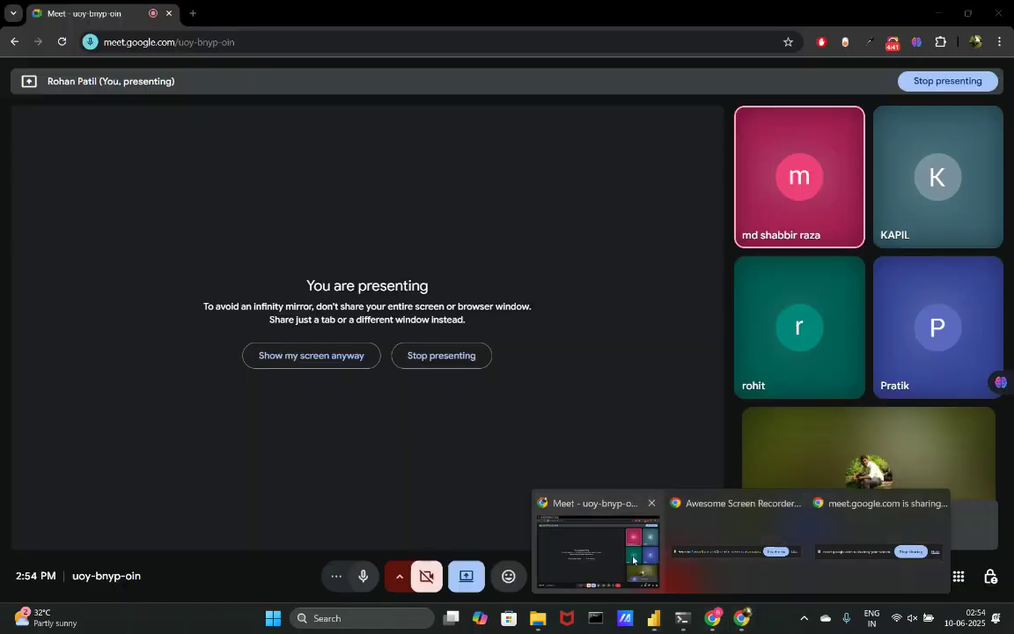
pyautogui.click(633, 560)
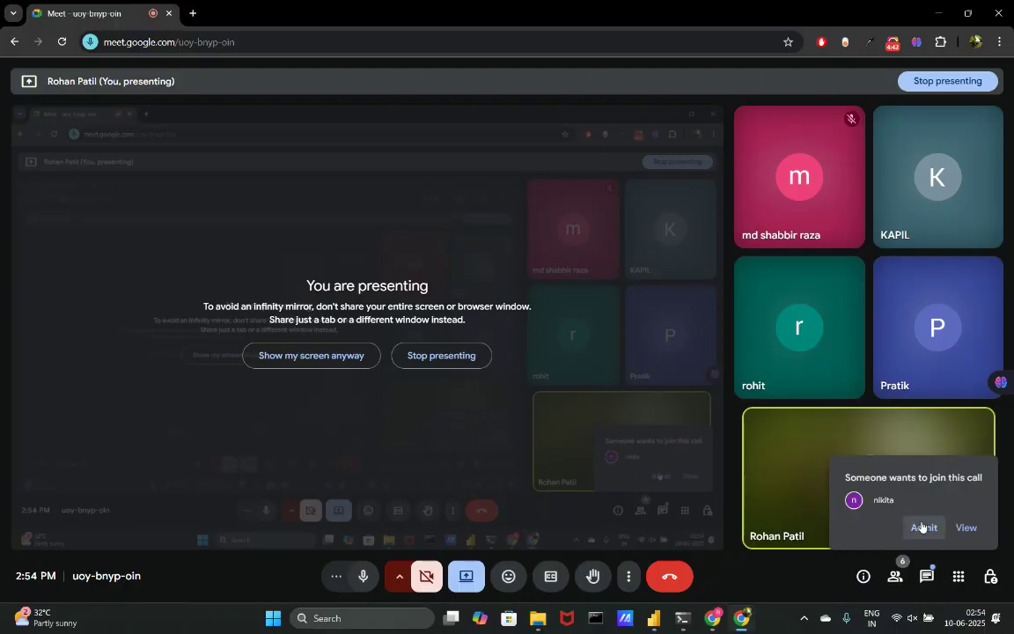
pyautogui.click(919, 527)
pyautogui.moveTo(653, 618)
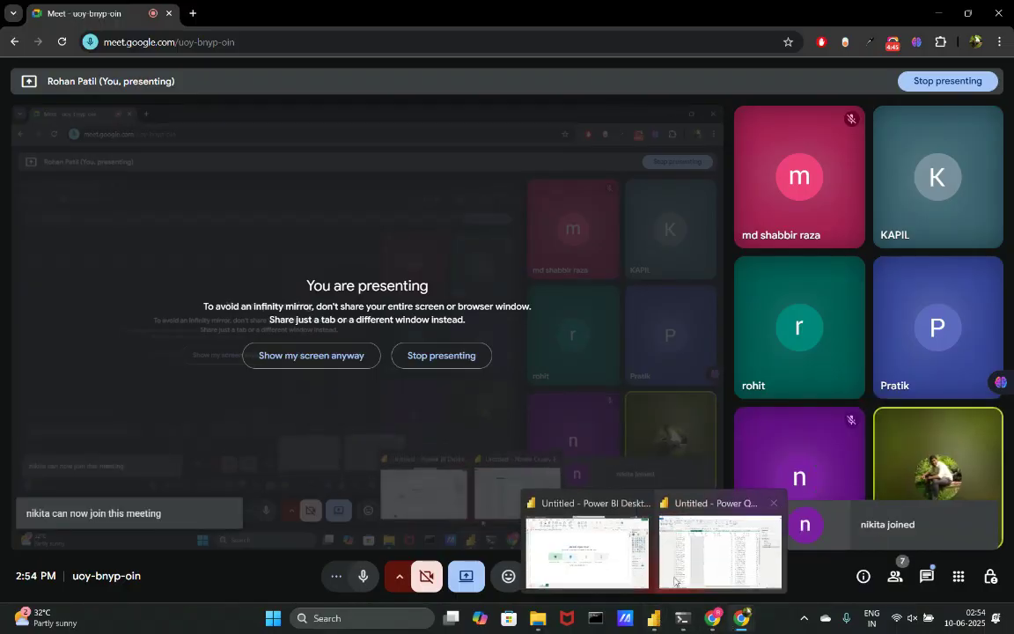
pyautogui.click(678, 563)
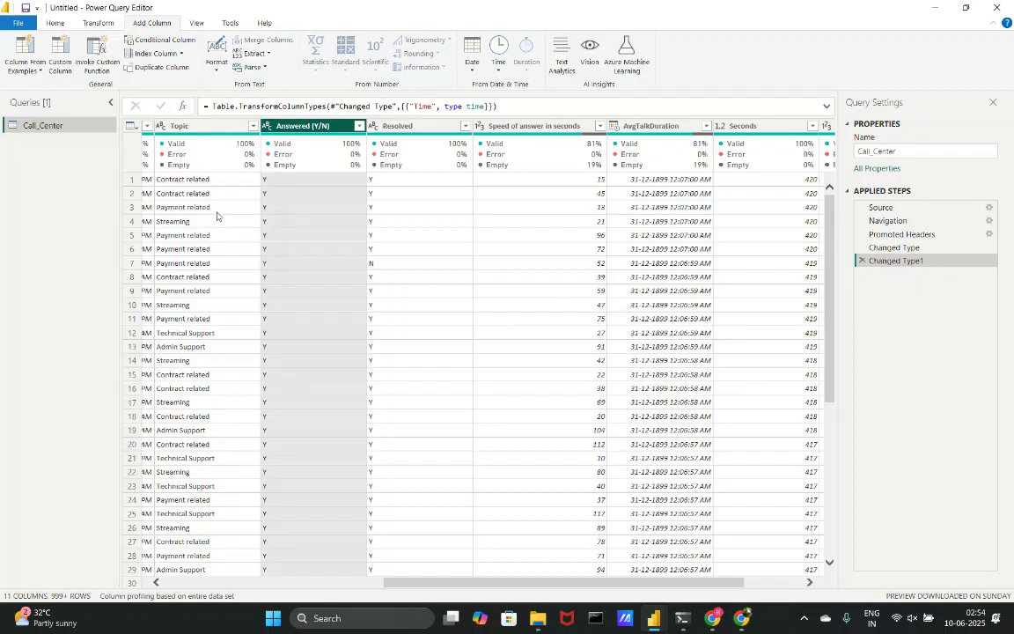
# Start a conditional column named Call Answered whose condition tests the Answered (Y/N) column.
pyautogui.click(158, 40)
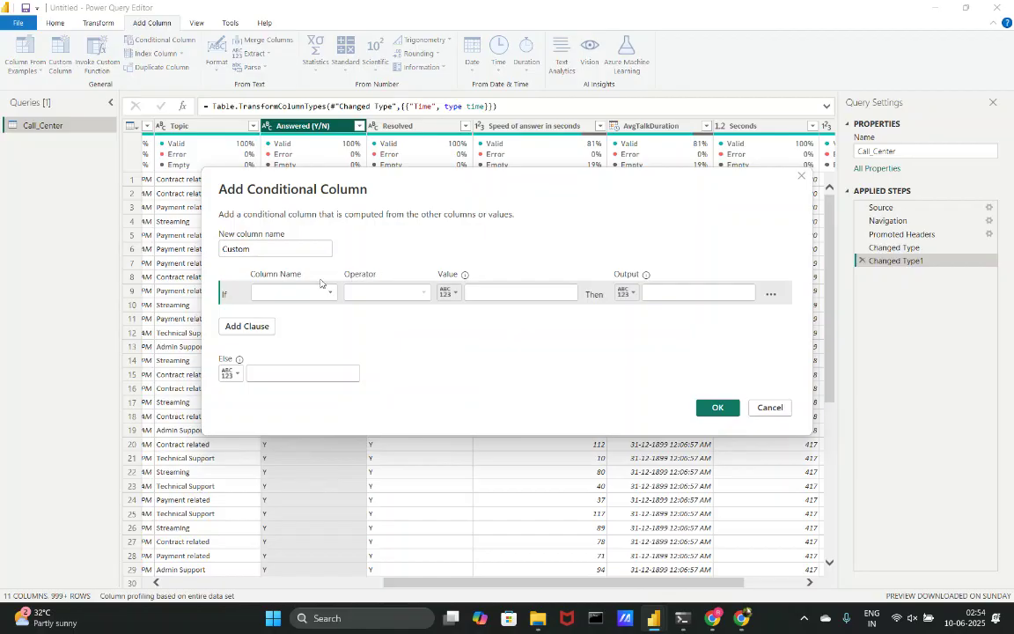
pyautogui.doubleClick(269, 251)
pyautogui.write('Call Answer')
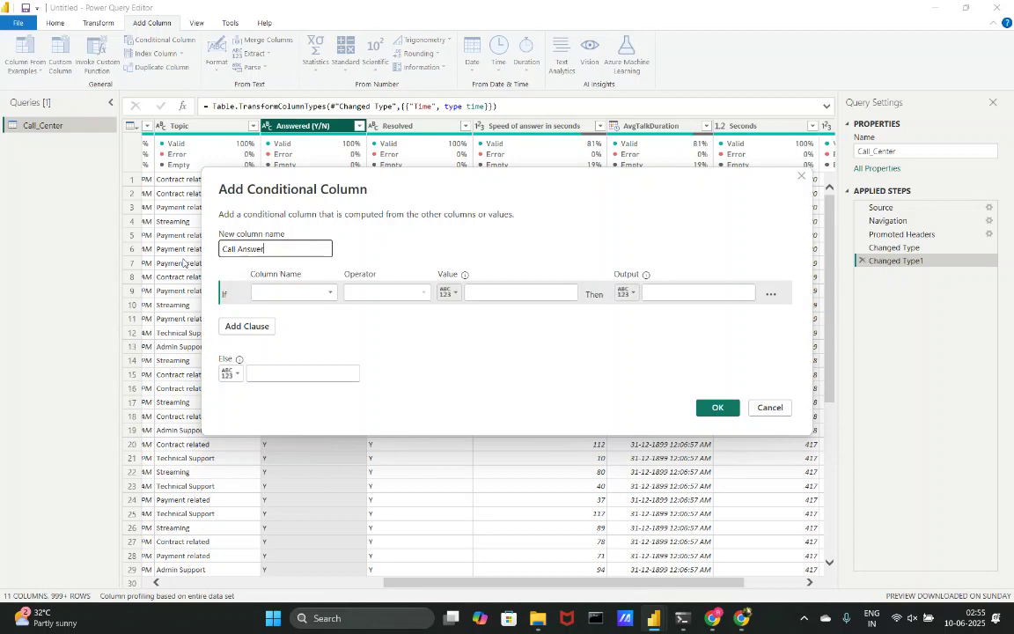
pyautogui.write('ed')
pyautogui.click(293, 292)
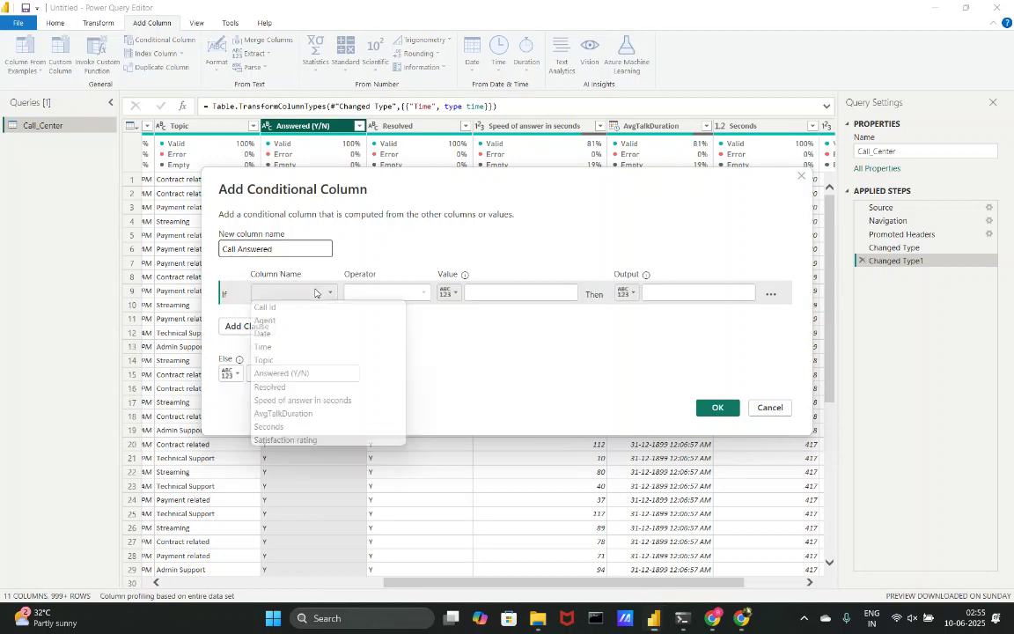
pyautogui.click(315, 373)
# Define the condition as equals Y with output 1 and otherwise 0, and create the conditional column.
pyautogui.click(476, 296)
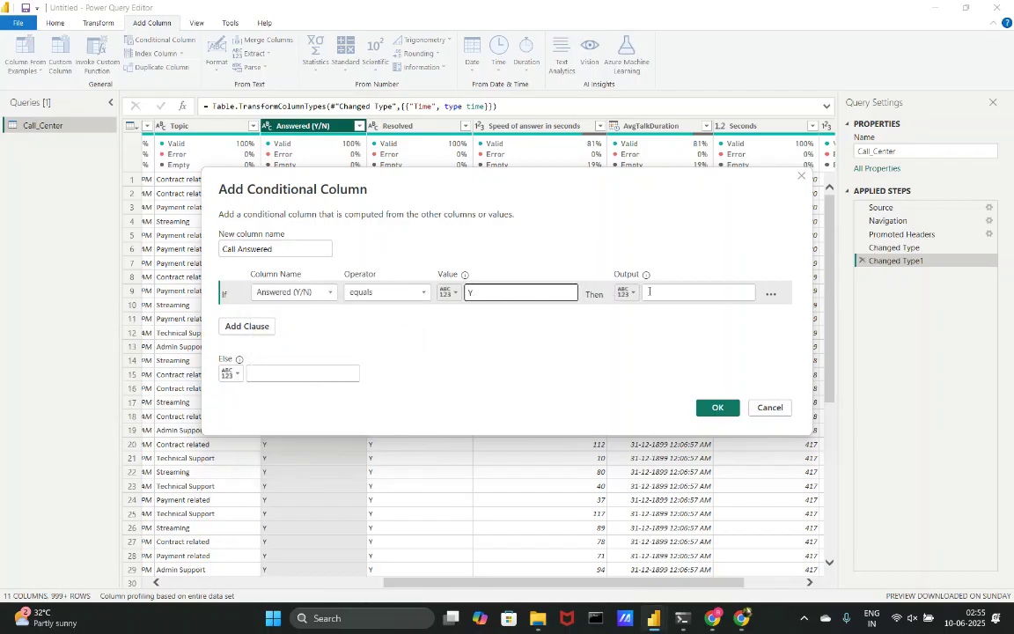
pyautogui.write('1')
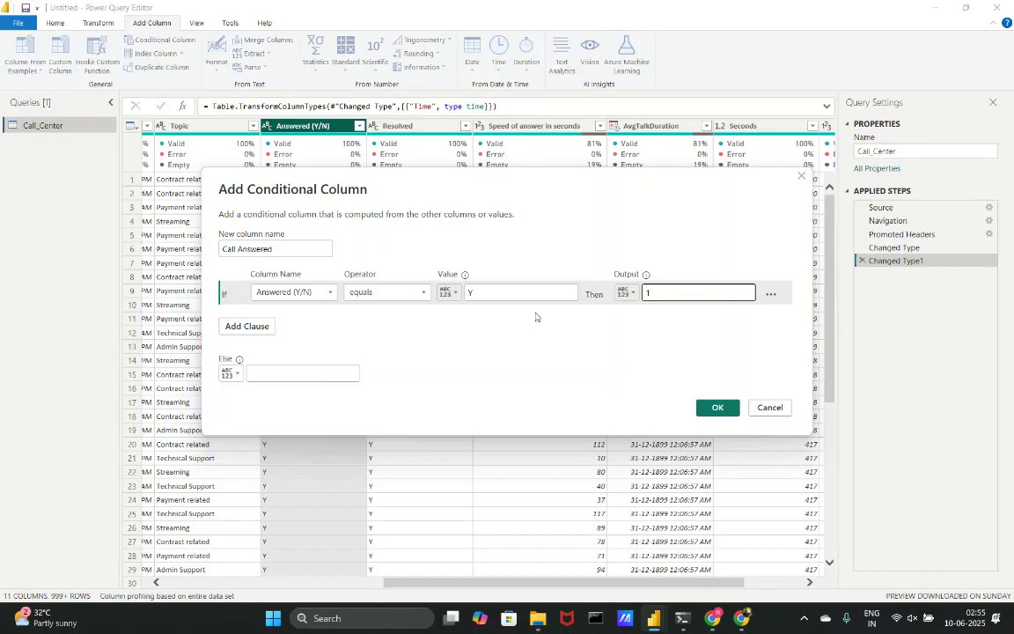
pyautogui.click(266, 373)
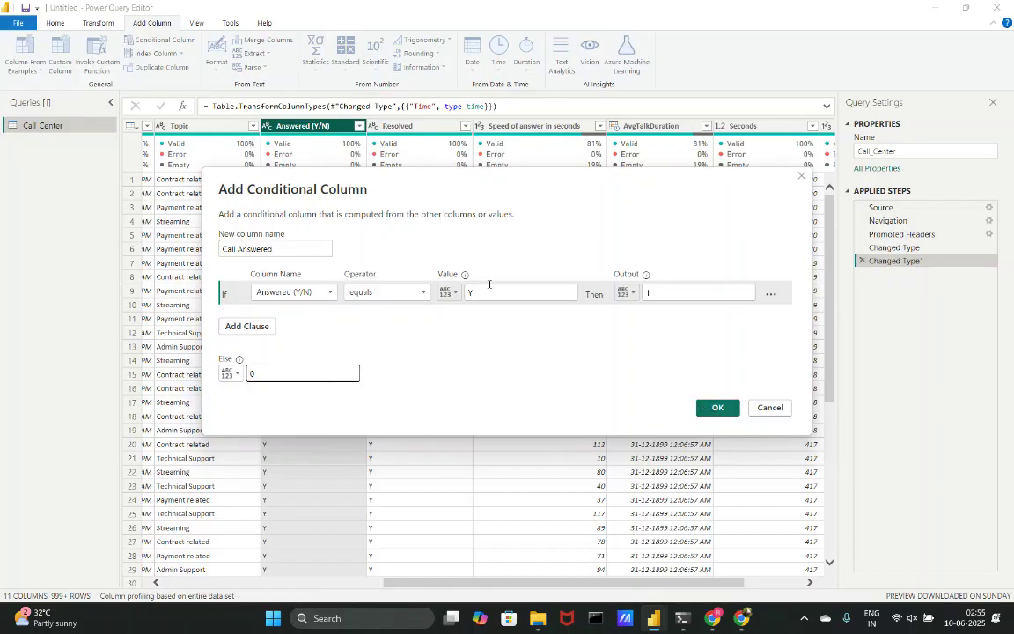
pyautogui.click(447, 292)
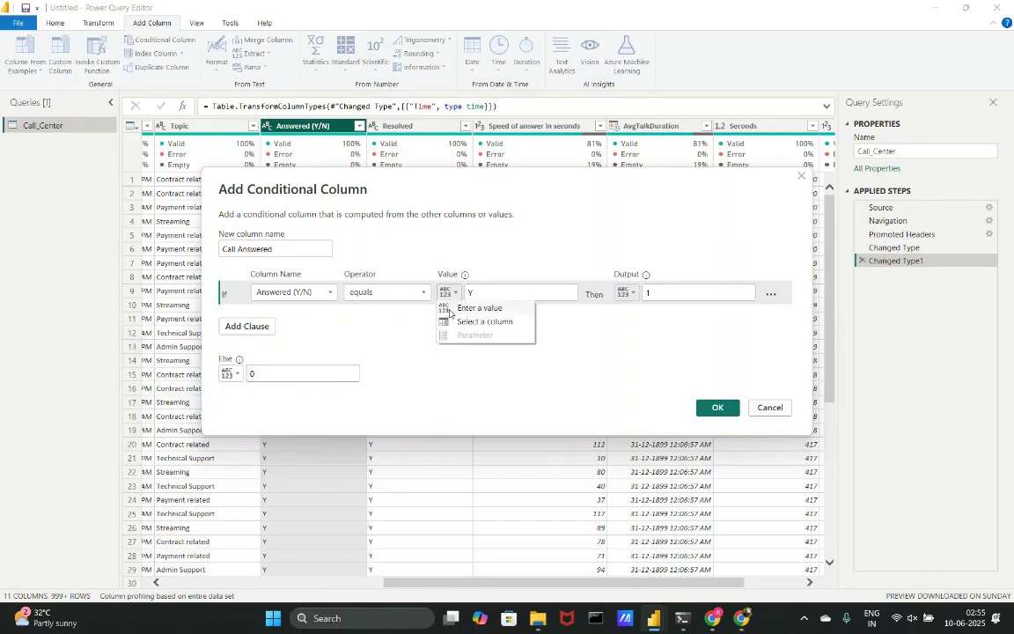
pyautogui.click(449, 310)
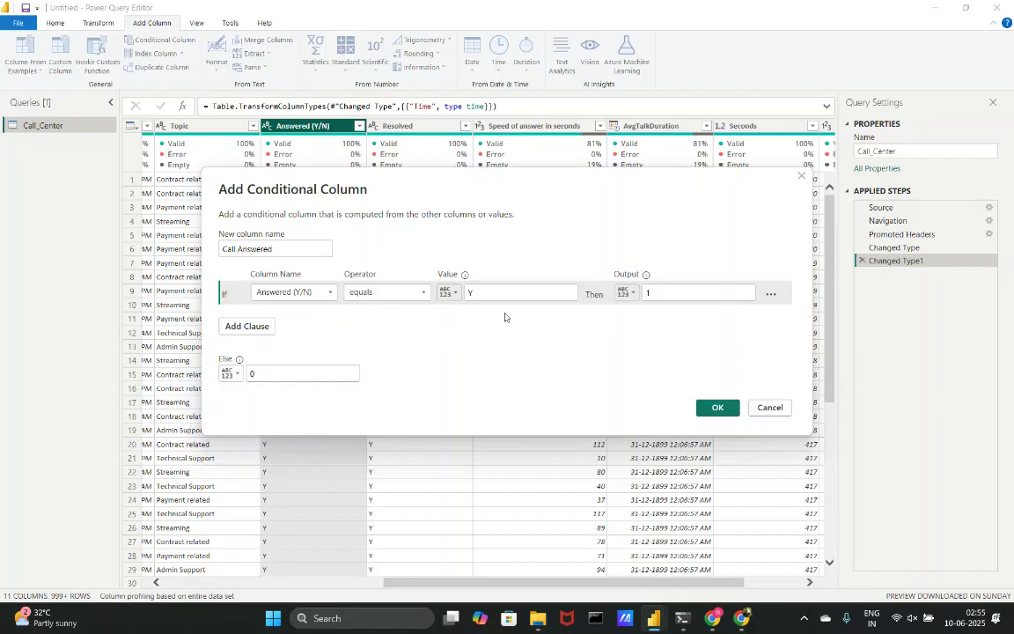
pyautogui.click(719, 407)
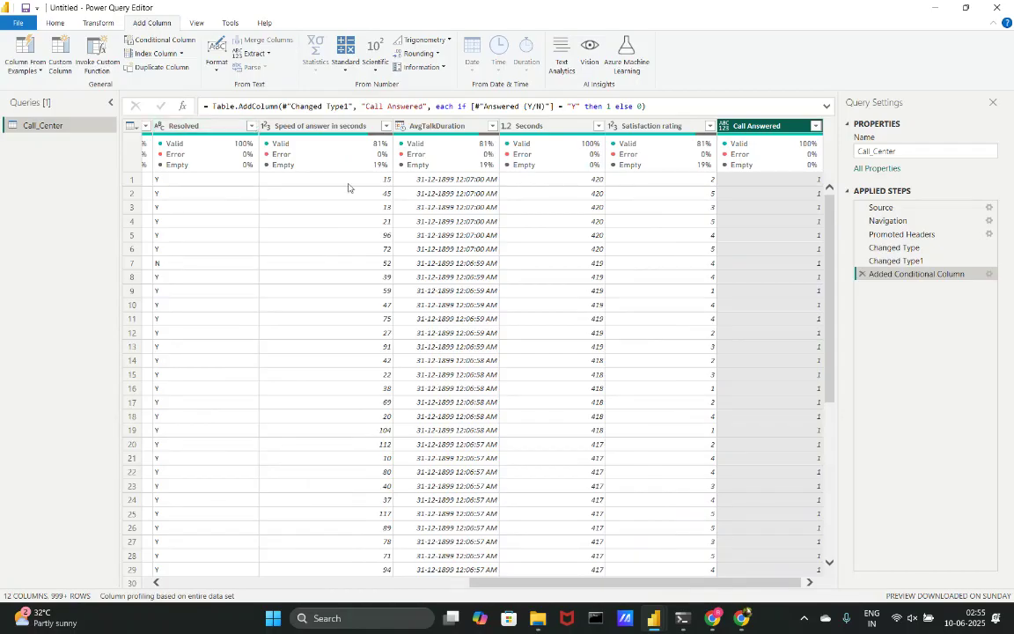
# Filter the Answered (Y/N) column to show only N and check the matching Call Answered values.
pyautogui.hscroll(-5, 536, 389)
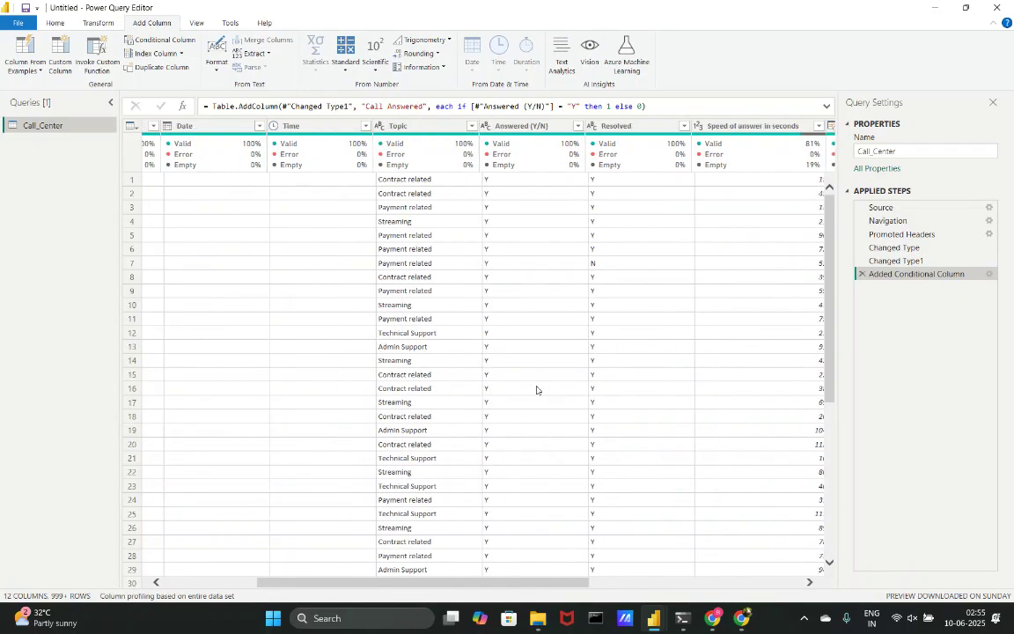
pyautogui.click(589, 125)
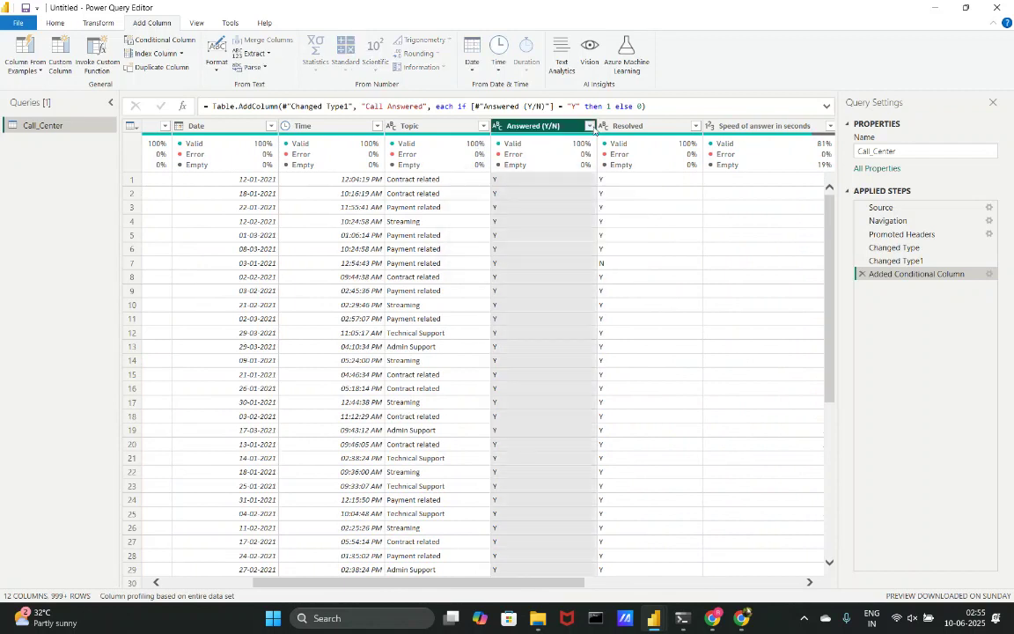
pyautogui.click(564, 336)
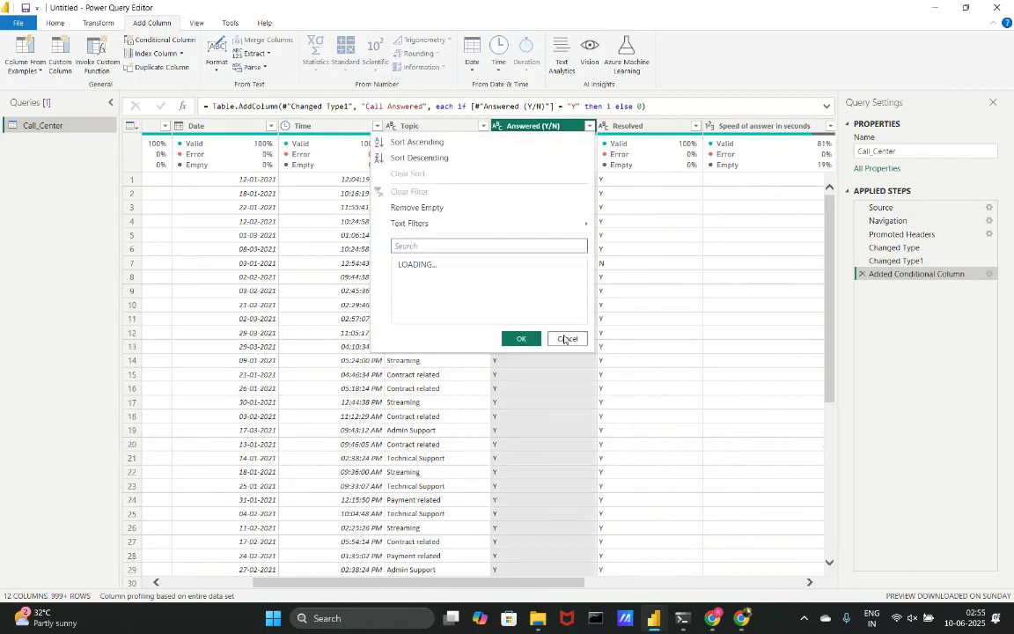
pyautogui.click(412, 264)
pyautogui.click(409, 277)
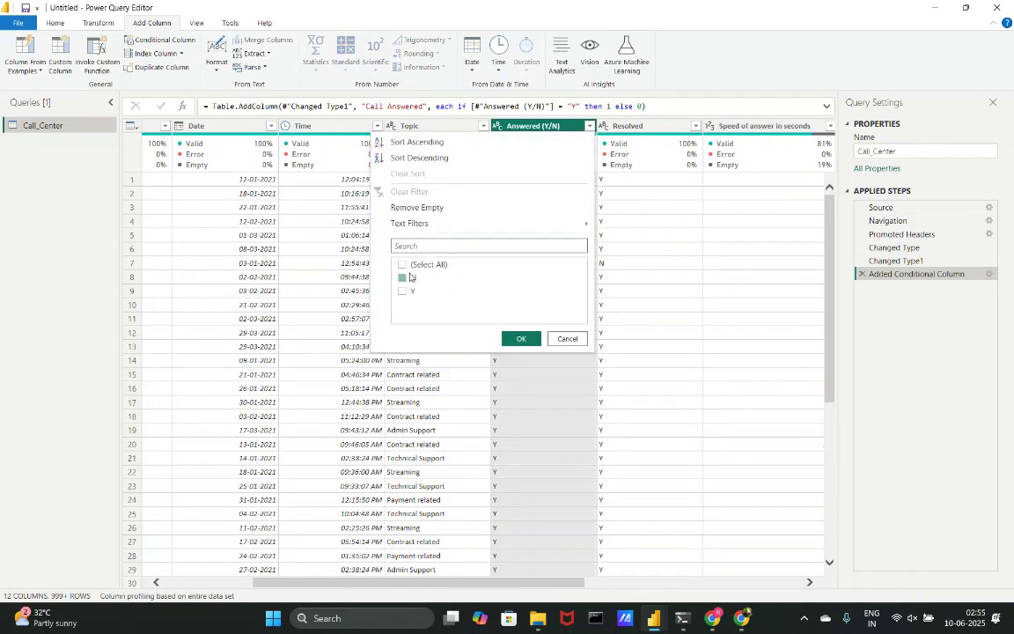
pyautogui.click(519, 338)
pyautogui.hscroll(5, 563, 340)
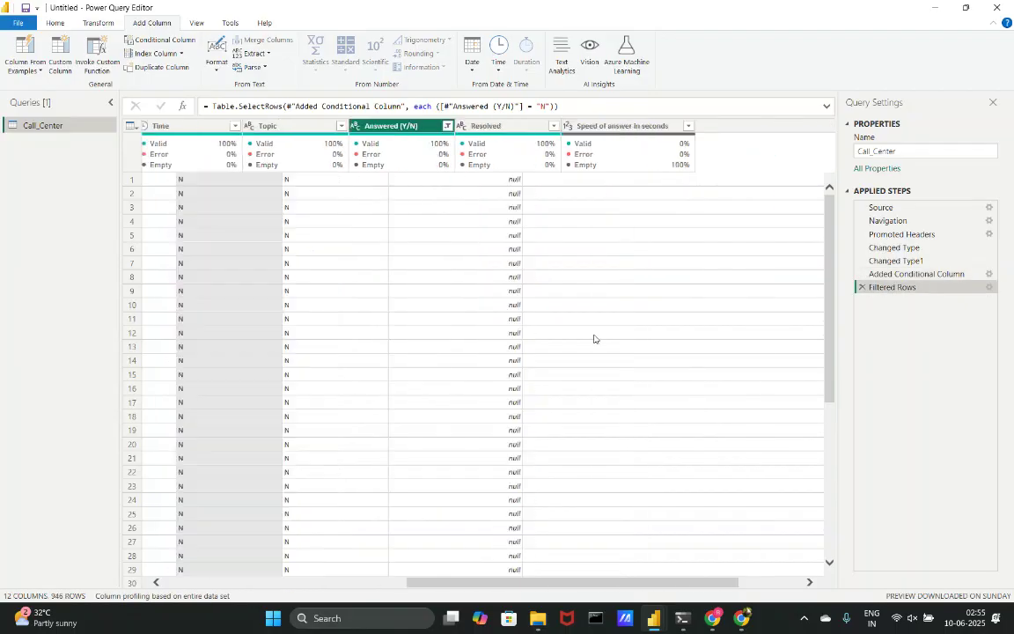
pyautogui.hscroll(-5, 462, 351)
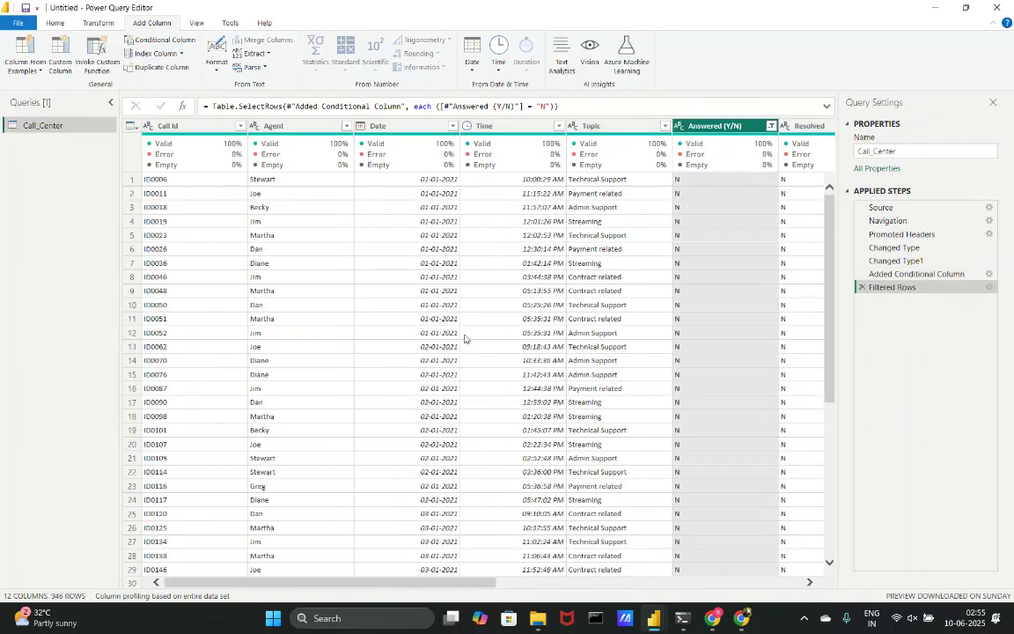
# Switch the Answered (Y/N) filter to show only Y and check the matching Call Answered values.
pyautogui.click(771, 126)
pyautogui.click(585, 293)
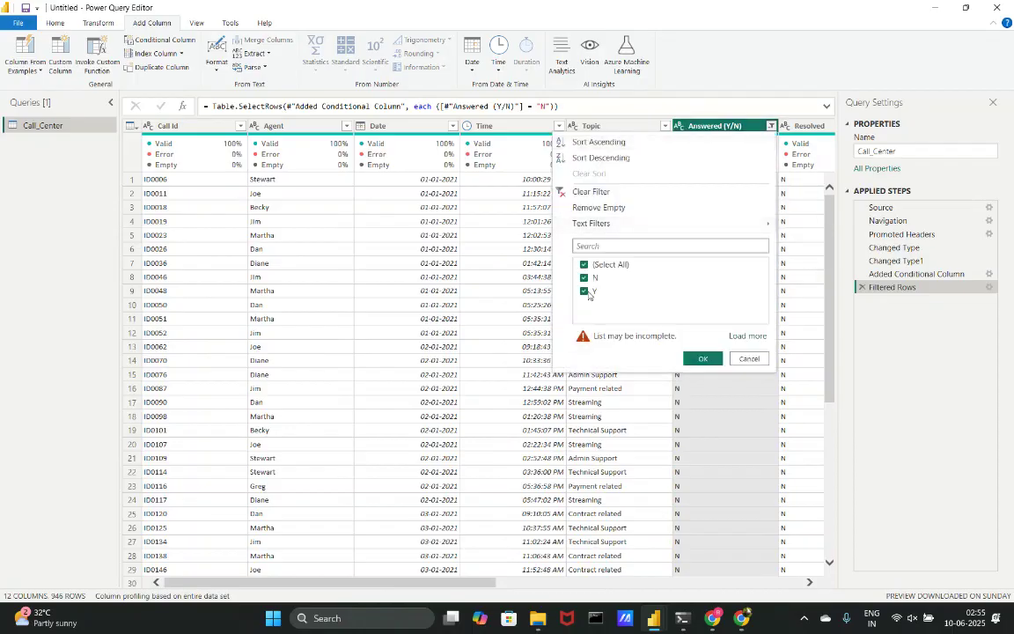
pyautogui.click(584, 280)
pyautogui.click(585, 280)
pyautogui.click(702, 358)
pyautogui.hscroll(5, 643, 350)
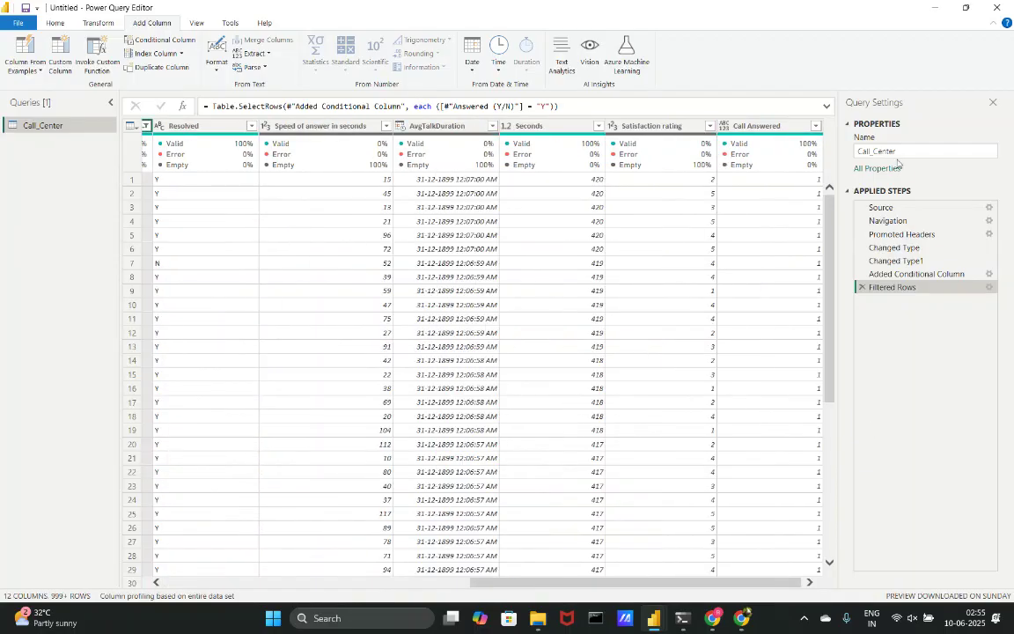
pyautogui.hscroll(-5, 499, 252)
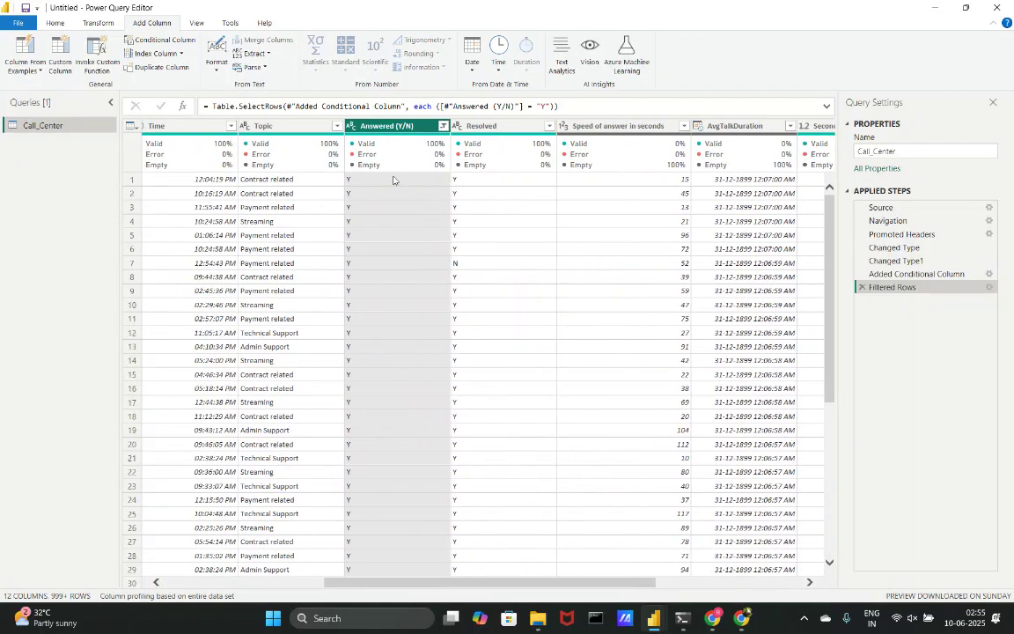
# Remove the Answered (Y/N) row filter from the query's applied steps.
pyautogui.click(472, 128)
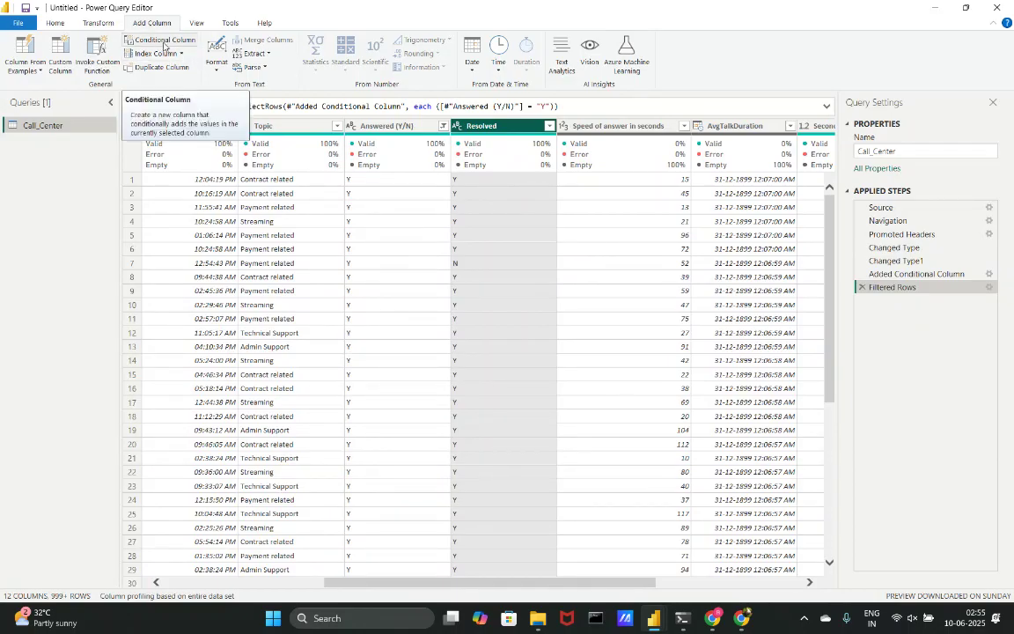
pyautogui.hscroll(5, 475, 355)
pyautogui.hscroll(-6, 473, 353)
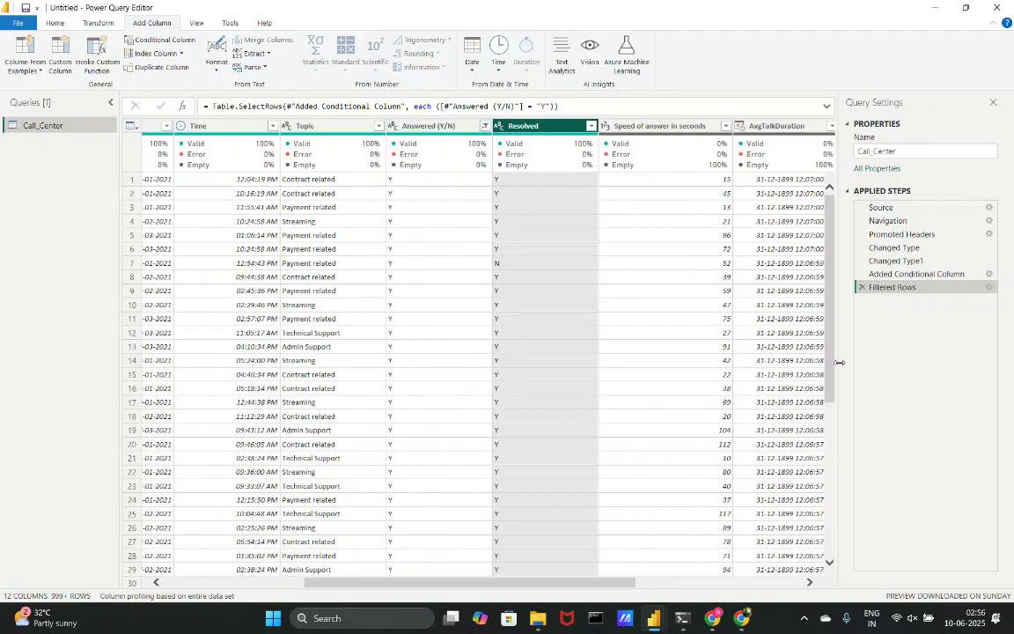
pyautogui.click(860, 288)
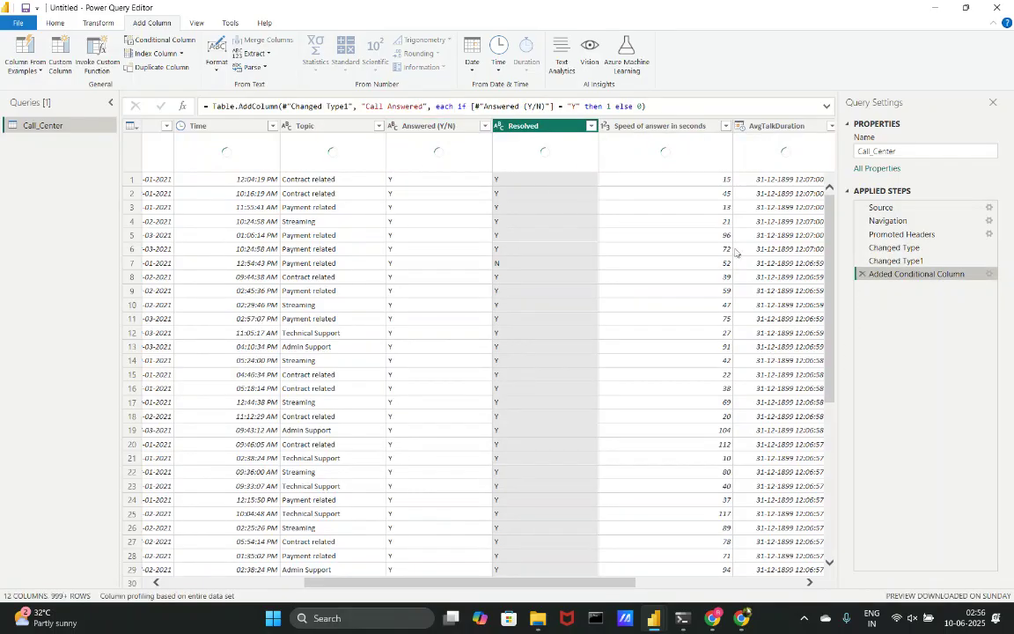
# Start a conditional column named Issue Resolved whose condition tests the Resolved column.
pyautogui.click(160, 40)
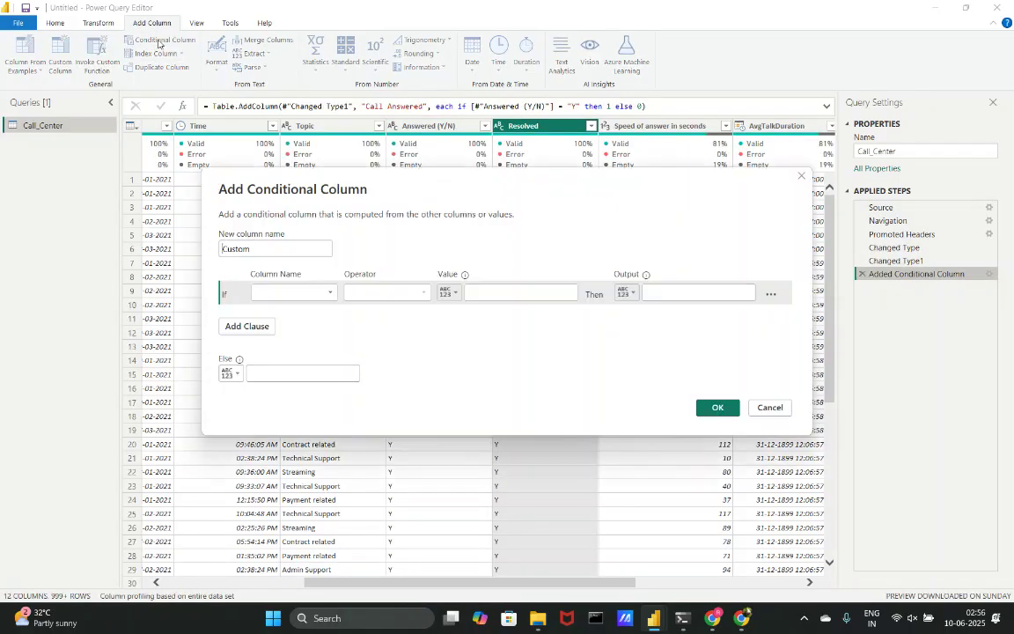
pyautogui.moveTo(269, 251); pyautogui.dragTo(186, 250)
pyautogui.write('Res')
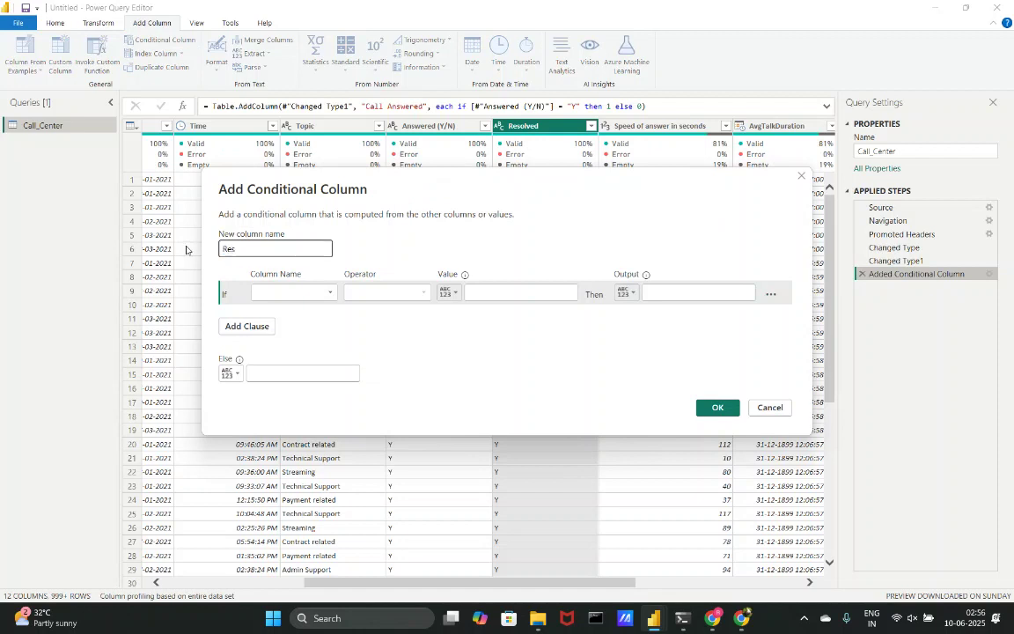
pyautogui.press('BackSpace')
pyautogui.write('Issue')
pyautogui.click(291, 293)
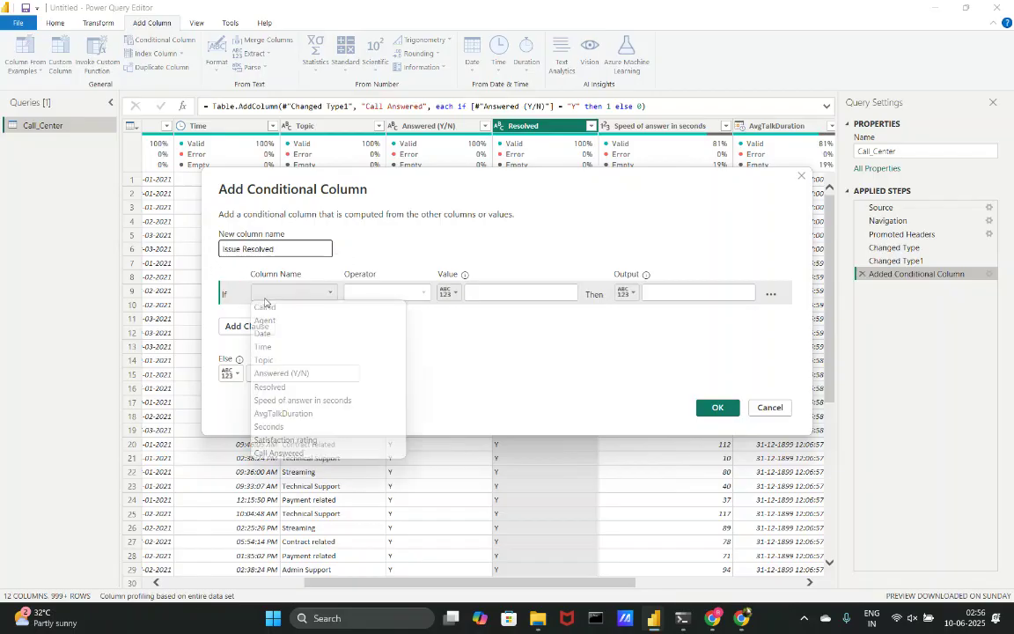
pyautogui.click(289, 388)
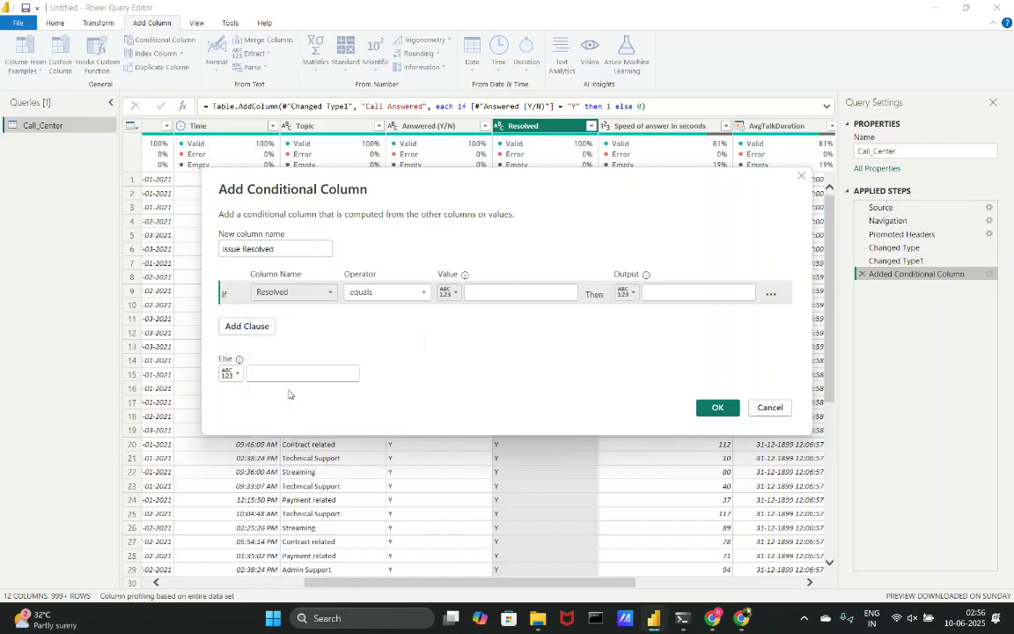
# Set the Issue Resolved condition to equals Y with output 1, otherwise 0, and create the column.
pyautogui.click(499, 292)
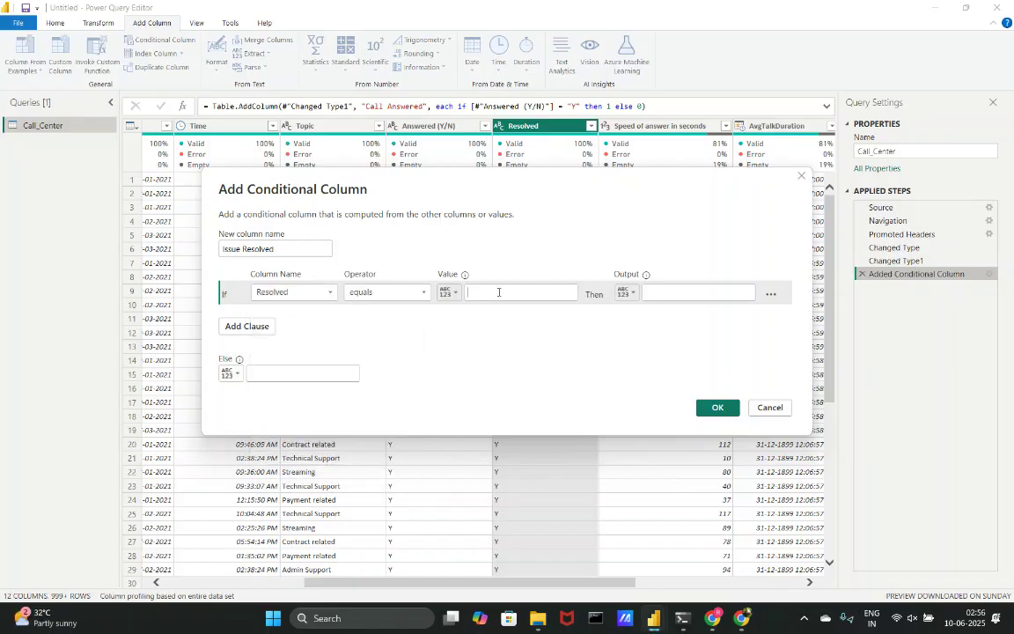
pyautogui.click(681, 293)
pyautogui.write('1')
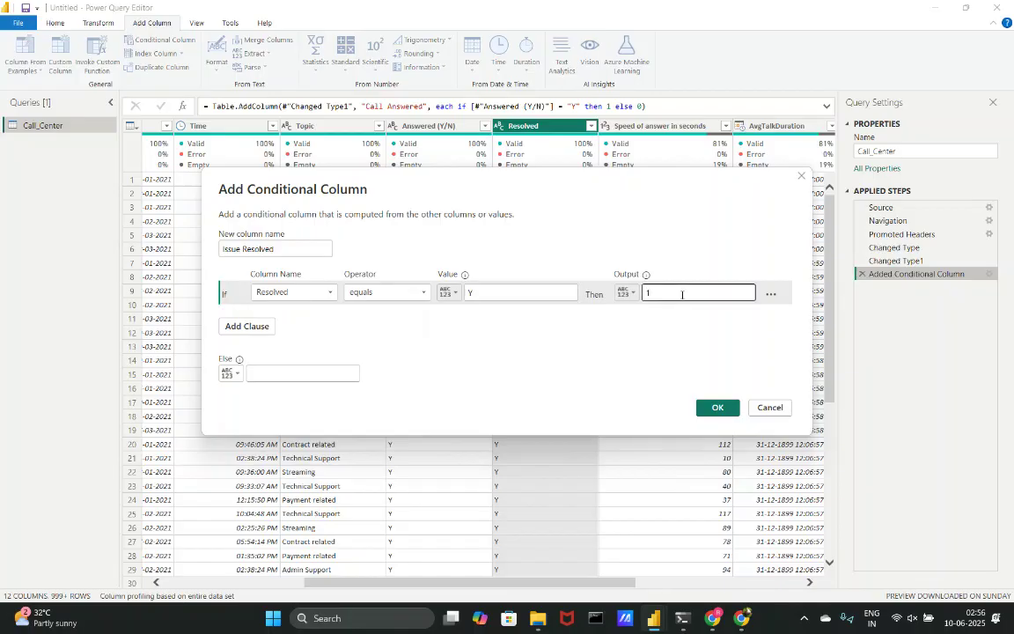
pyautogui.click(278, 368)
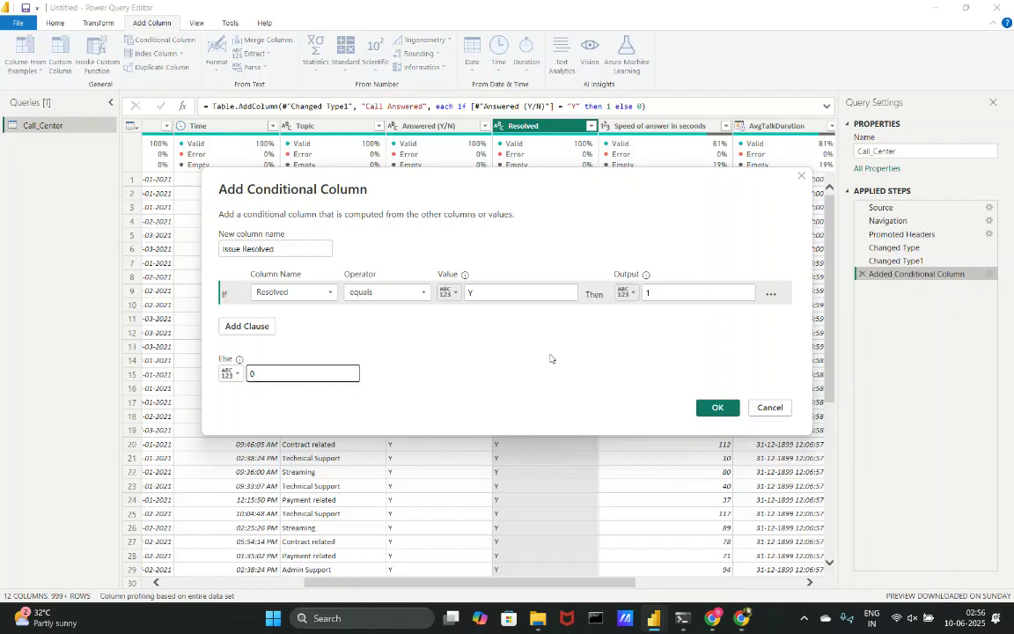
pyautogui.click(717, 407)
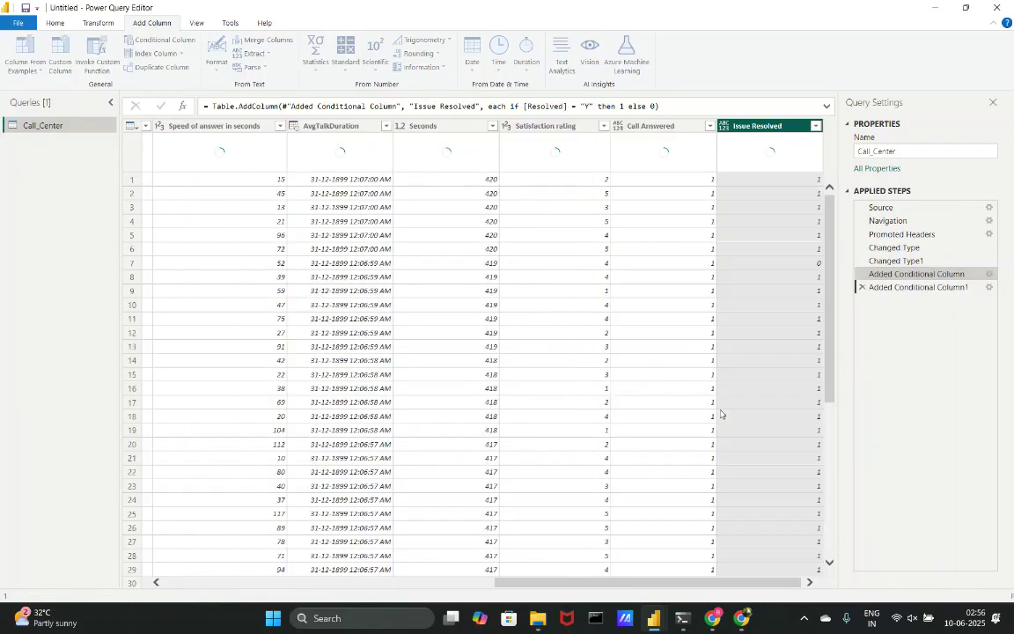
# Load the full value list of the Resolved column and filter it to show only Y.
pyautogui.hscroll(-10, 585, 370)
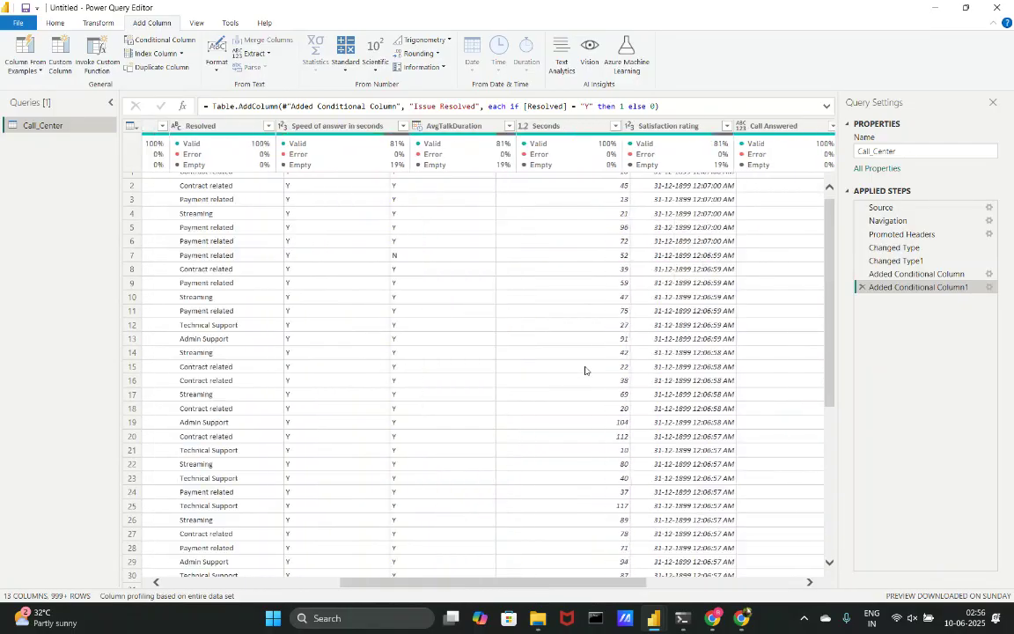
pyautogui.moveTo(687, 138)
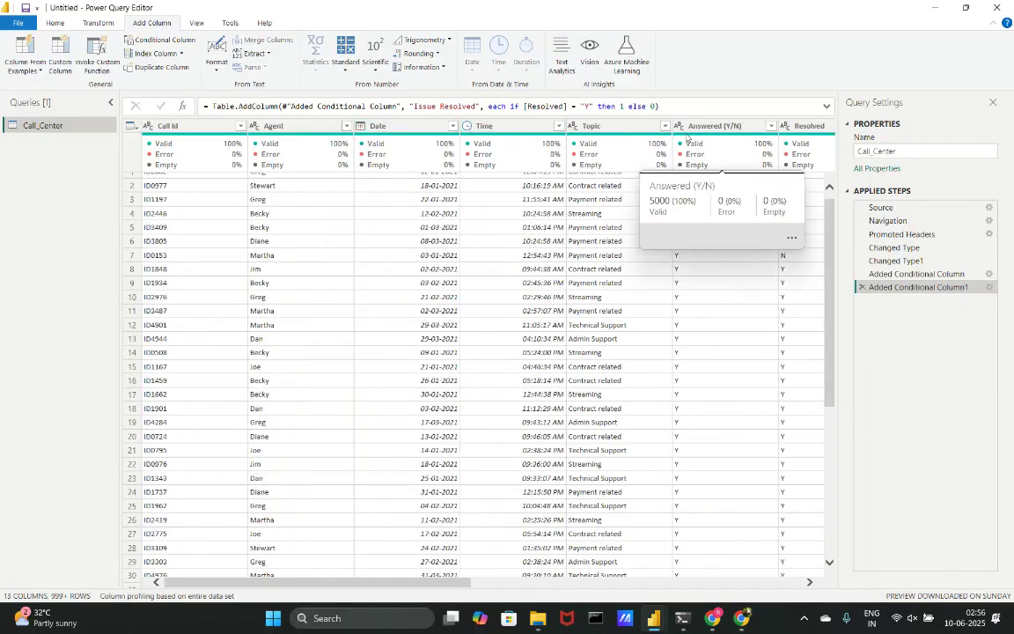
pyautogui.hscroll(3, 670, 255)
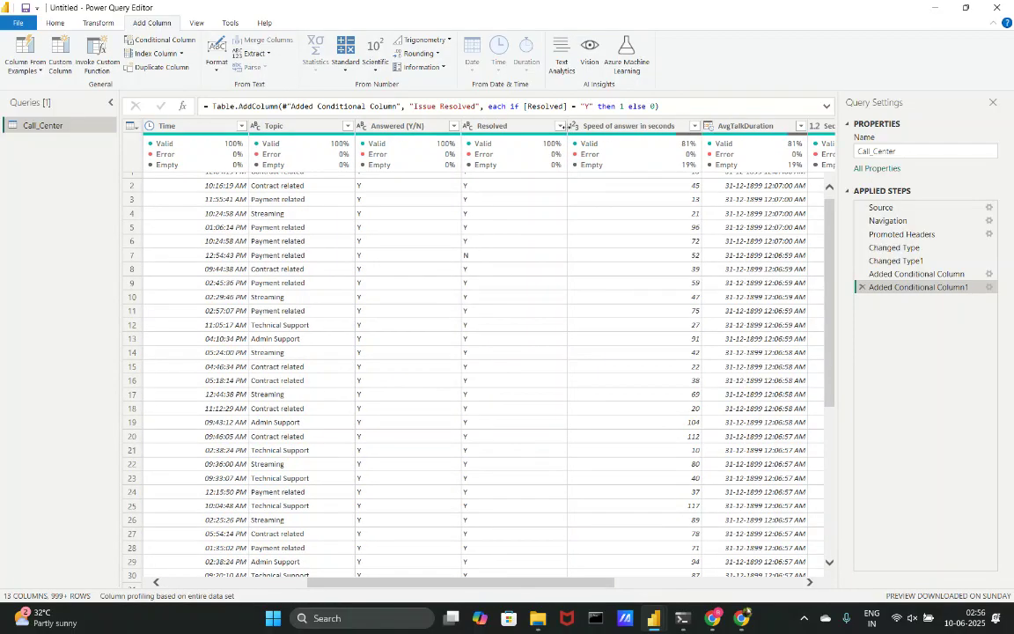
pyautogui.click(561, 126)
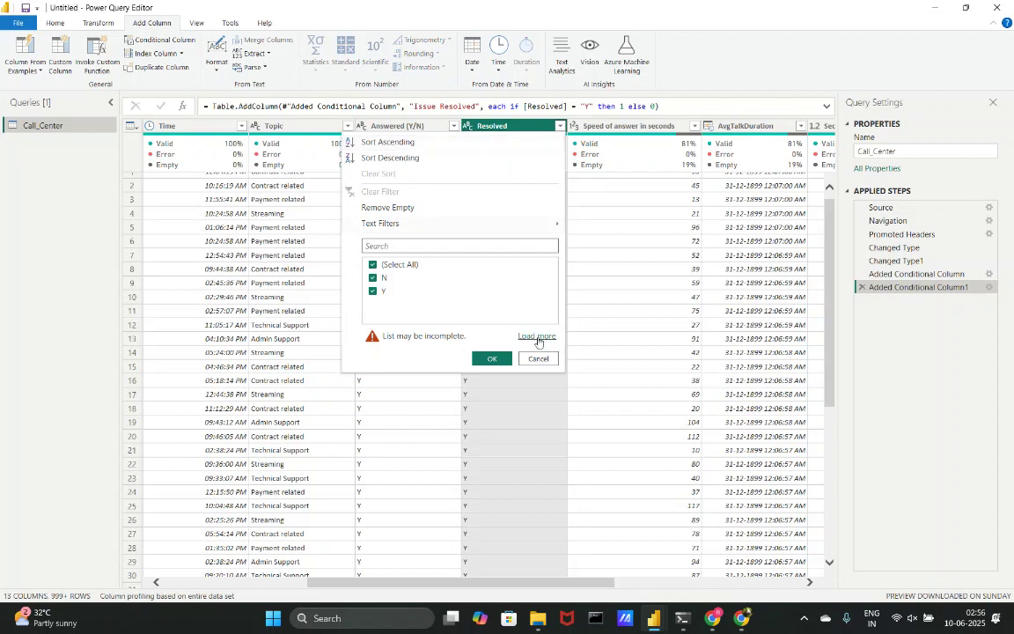
pyautogui.click(536, 336)
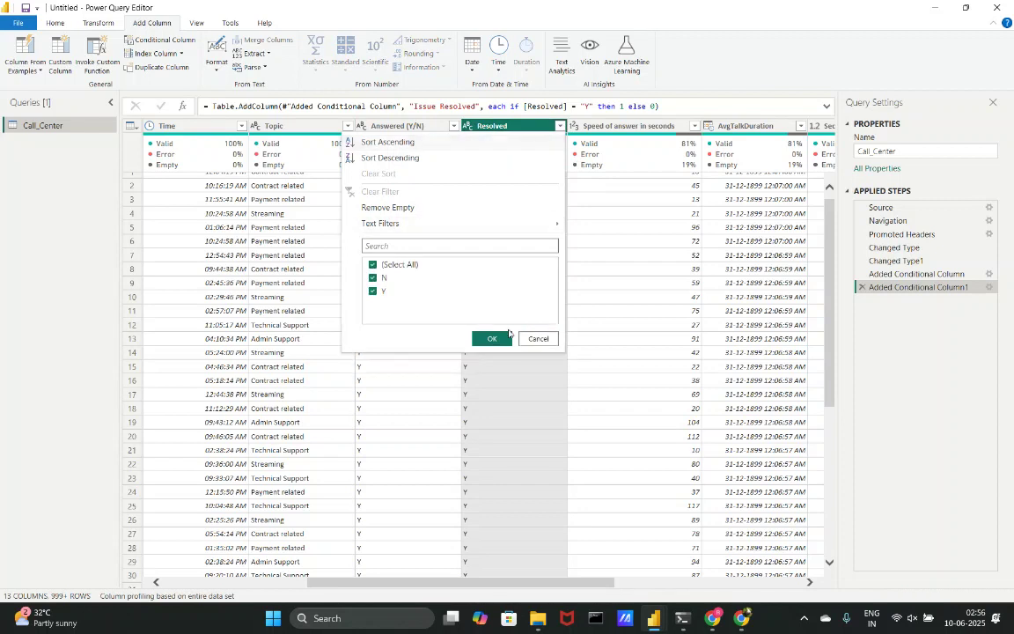
pyautogui.click(373, 266)
pyautogui.click(373, 291)
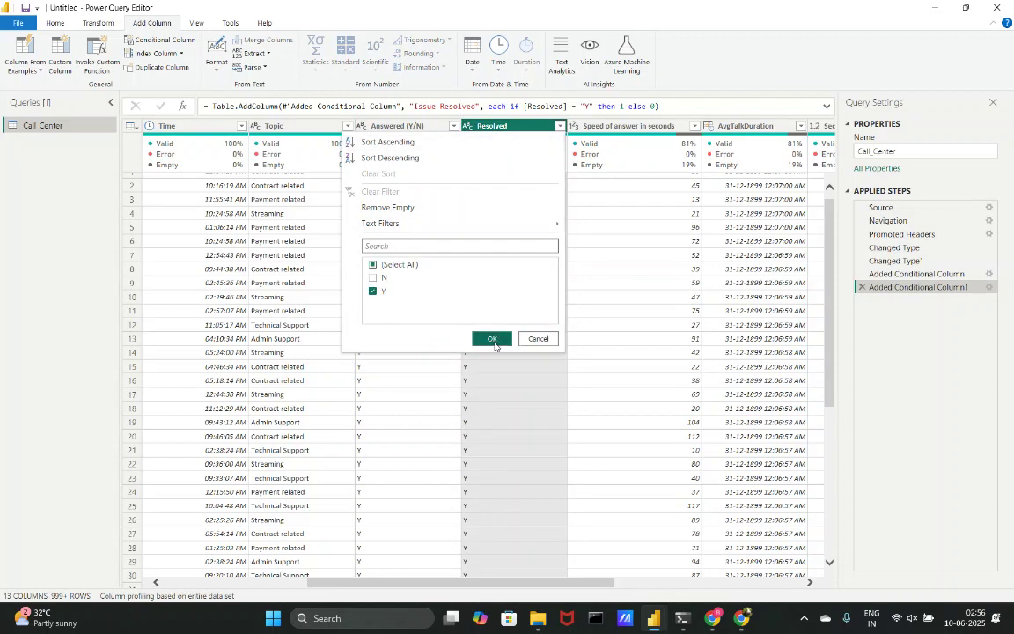
pyautogui.click(492, 339)
# Examine the complete list of distinct values in the Issue Resolved column without applying a filter.
pyautogui.hscroll(5, 631, 345)
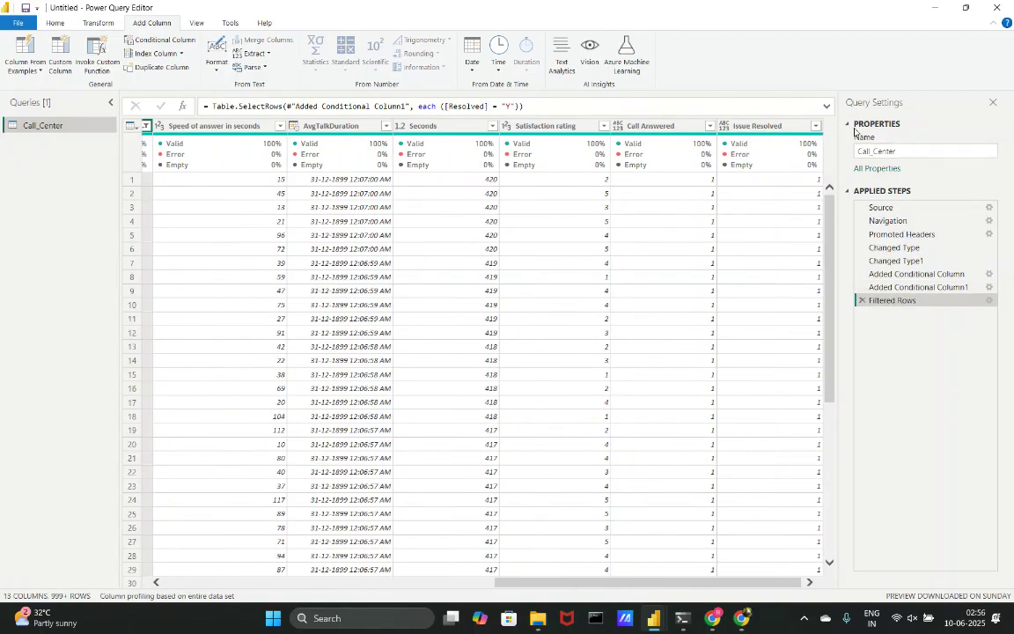
pyautogui.click(816, 126)
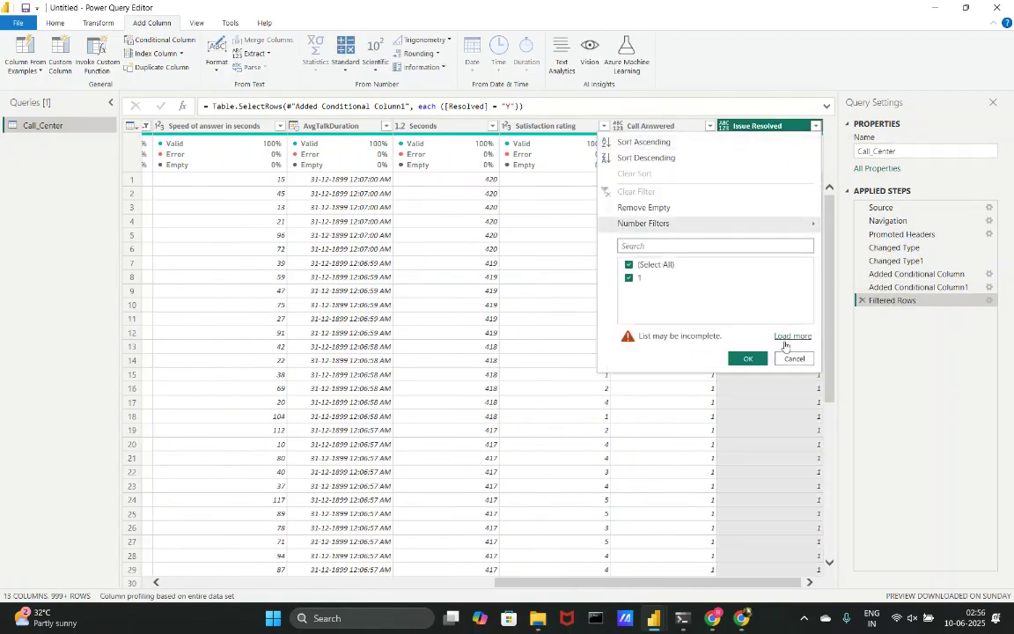
pyautogui.click(786, 338)
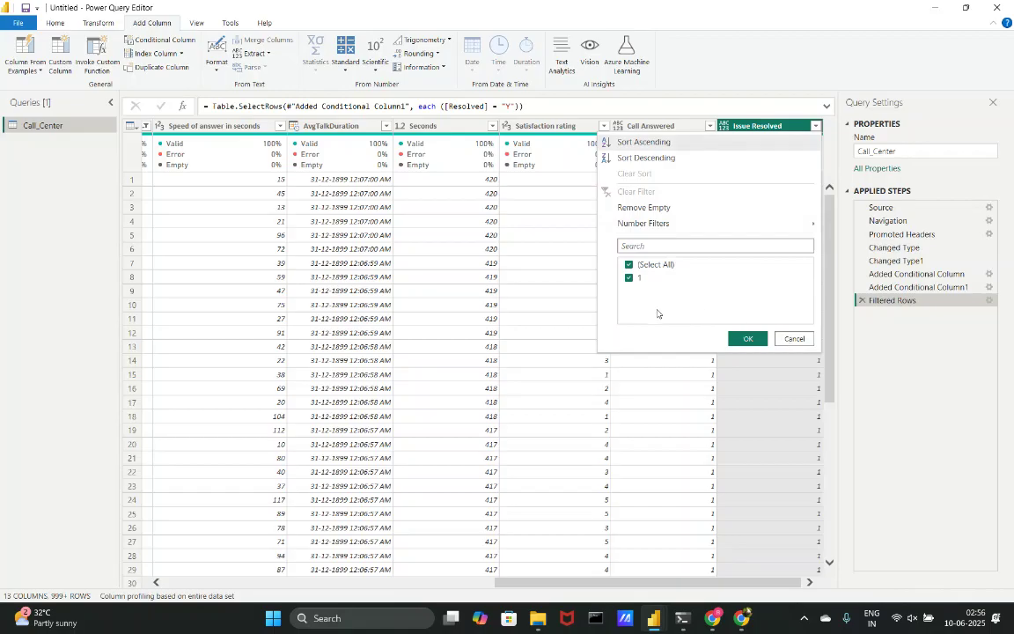
pyautogui.click(706, 490)
pyautogui.hscroll(-10, 389, 329)
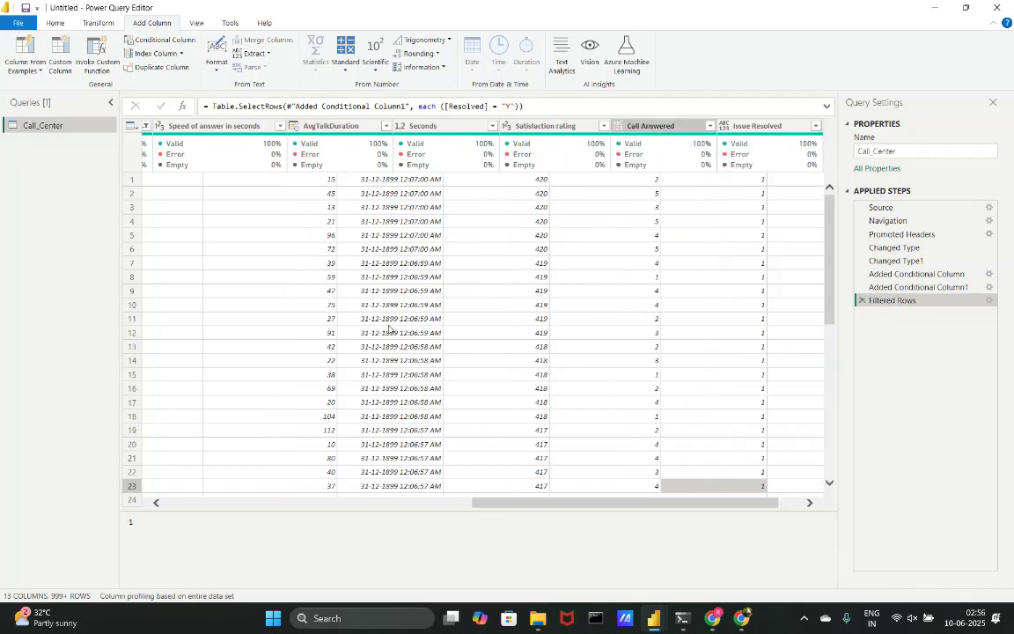
# Select the Issue Resolved column and enable the column distribution and column profile displays.
pyautogui.hscroll(10, 596, 215)
pyautogui.click(735, 137)
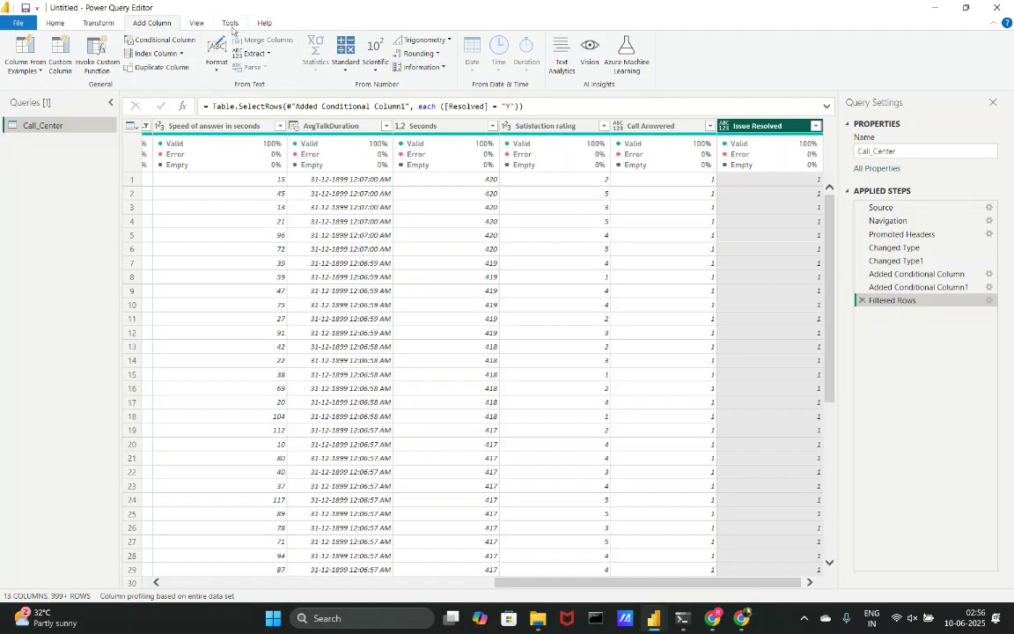
pyautogui.click(182, 22)
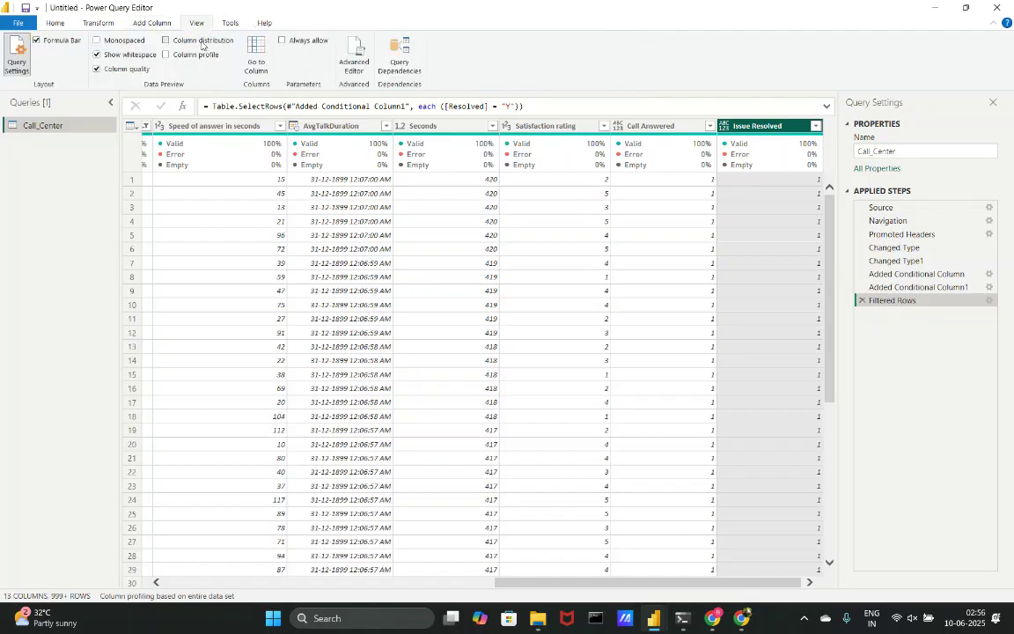
pyautogui.click(202, 41)
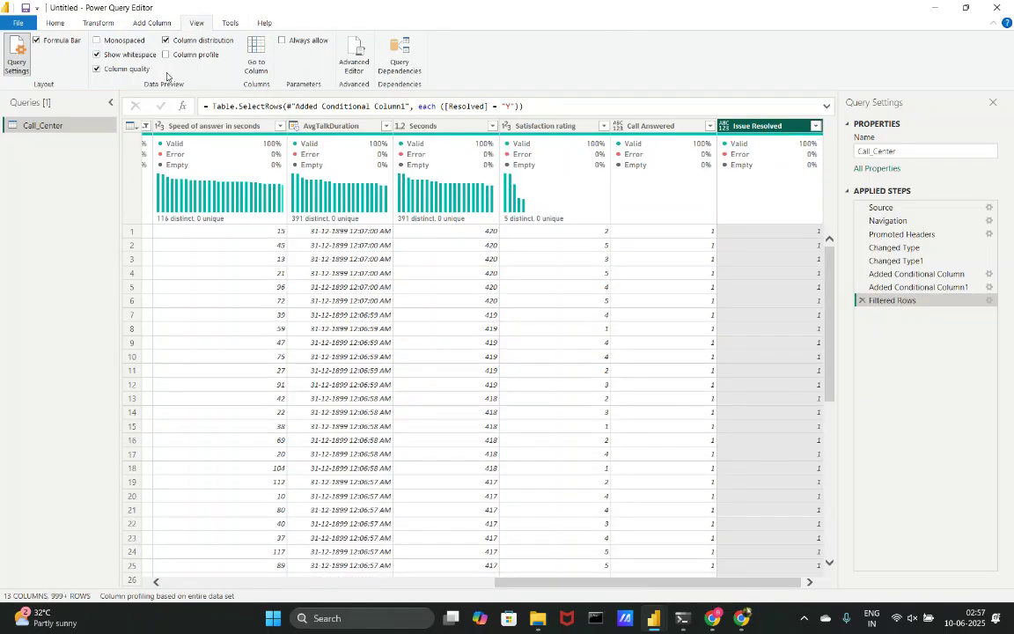
pyautogui.click(179, 56)
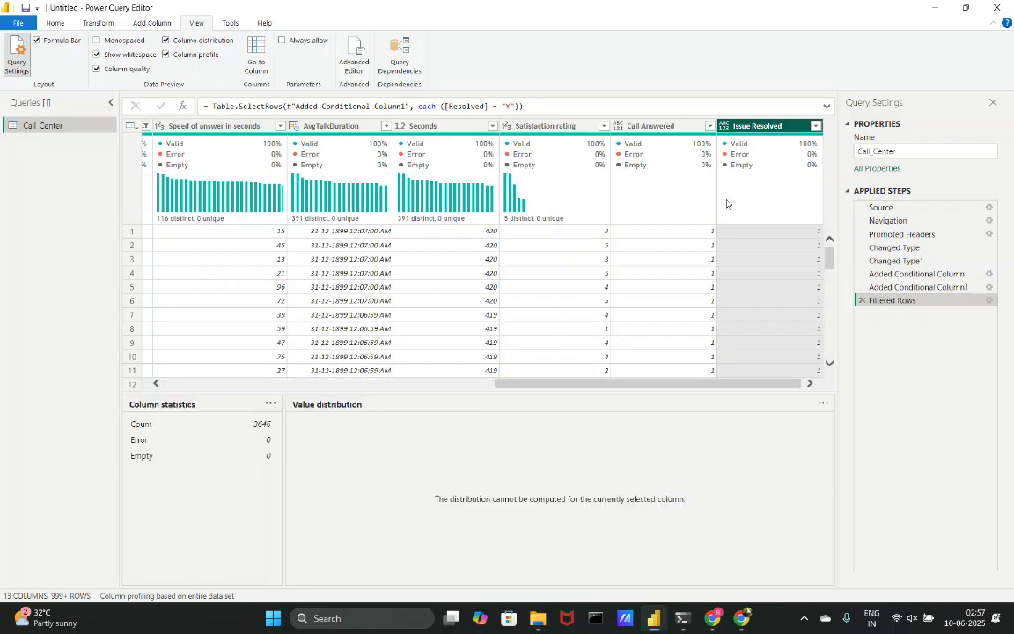
# Change the data types of the Issue Resolved and Call Answered columns to Whole Number.
pyautogui.click(725, 126)
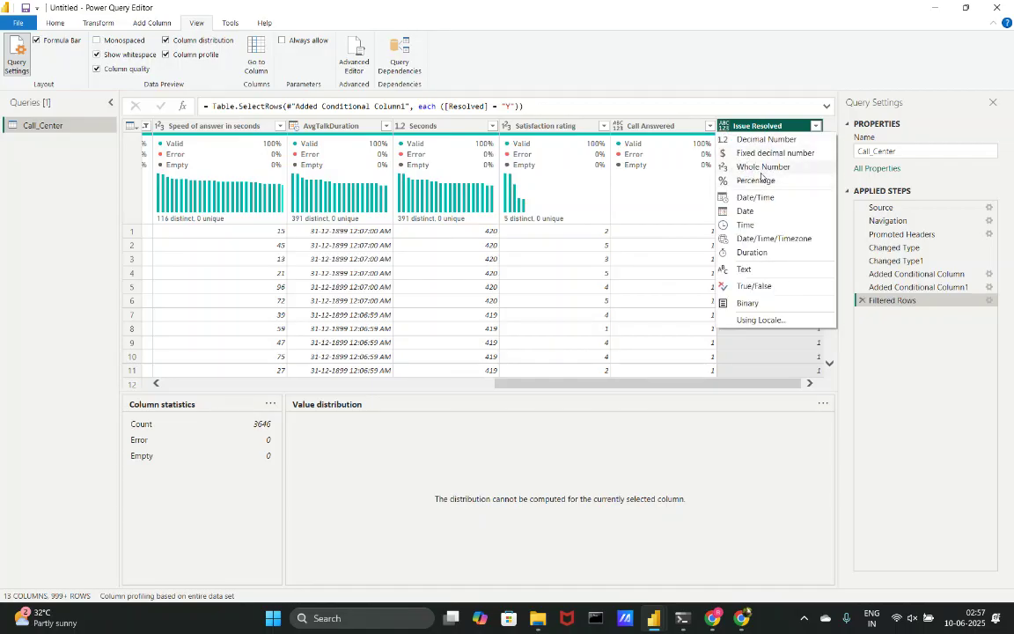
pyautogui.click(758, 167)
pyautogui.click(619, 126)
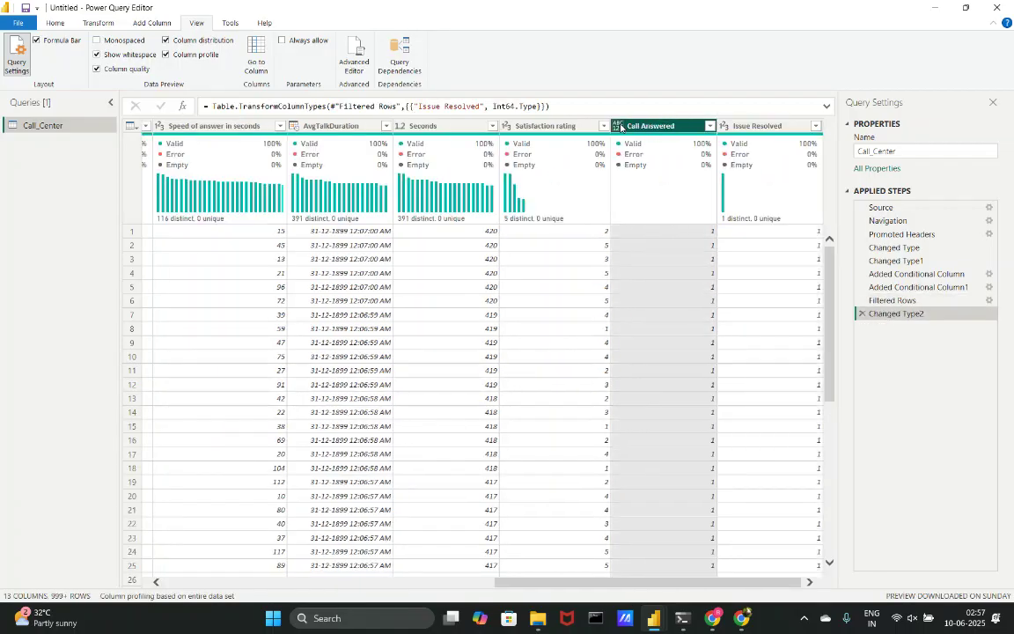
pyautogui.click(632, 168)
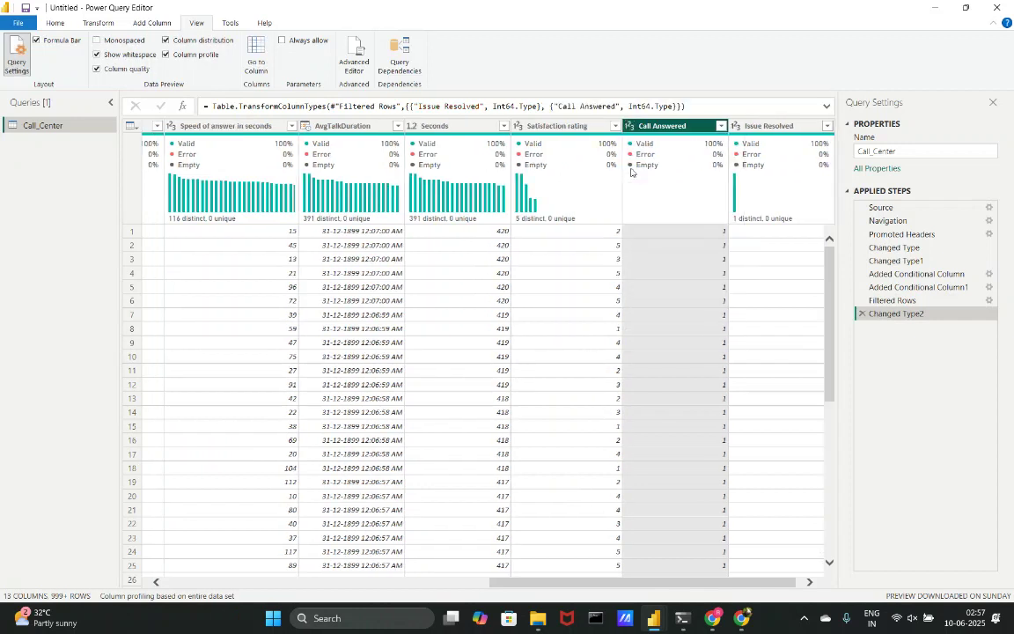
# Examine the column statistics and value distribution of the Issue Resolved column.
pyautogui.click(749, 126)
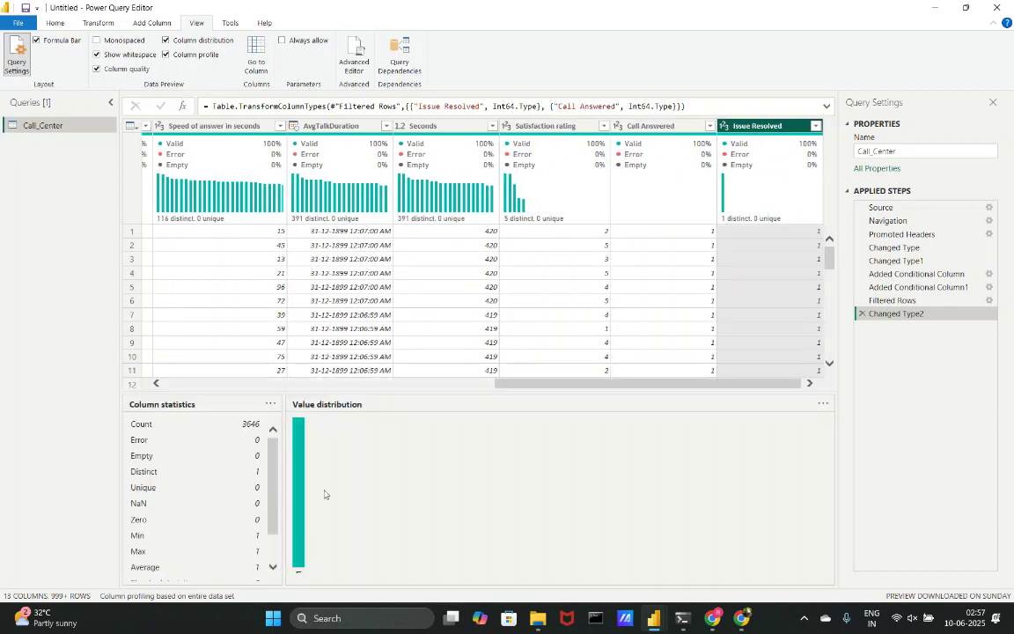
pyautogui.scroll(-3, 179, 478)
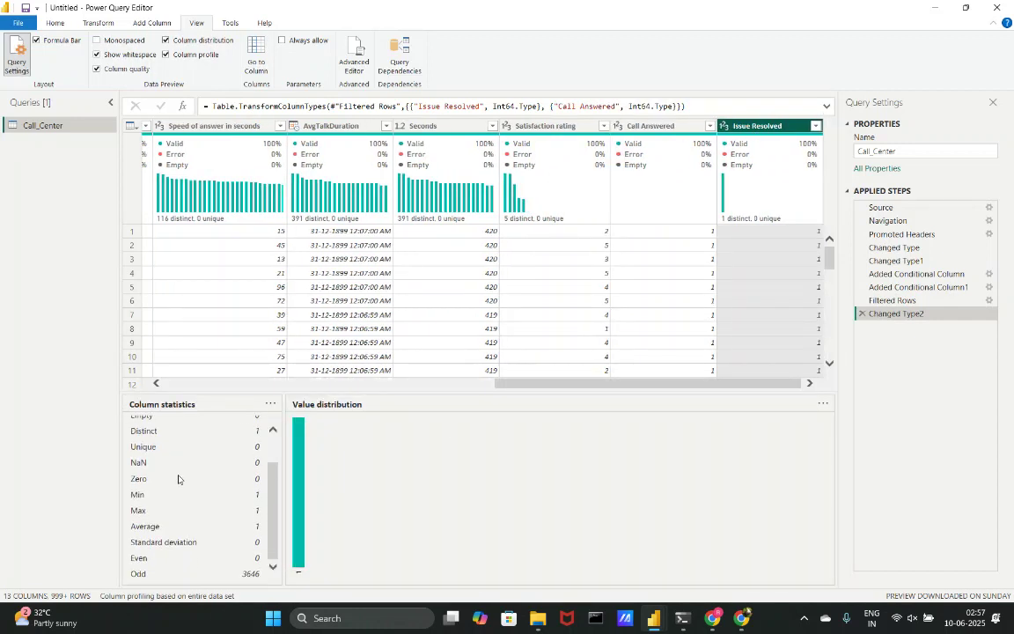
pyautogui.scroll(3, 194, 478)
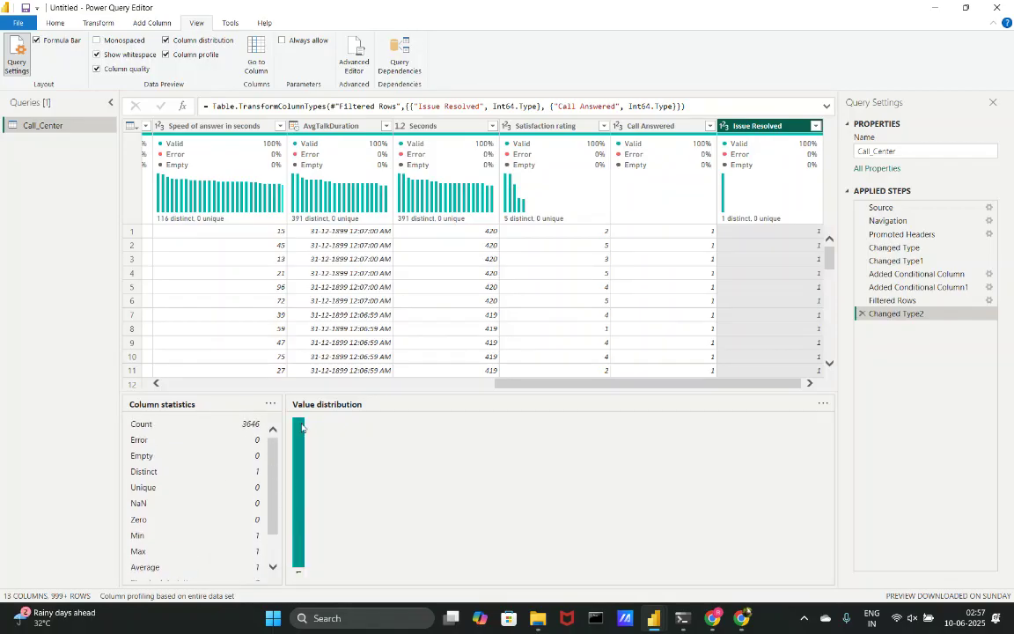
pyautogui.moveTo(339, 192)
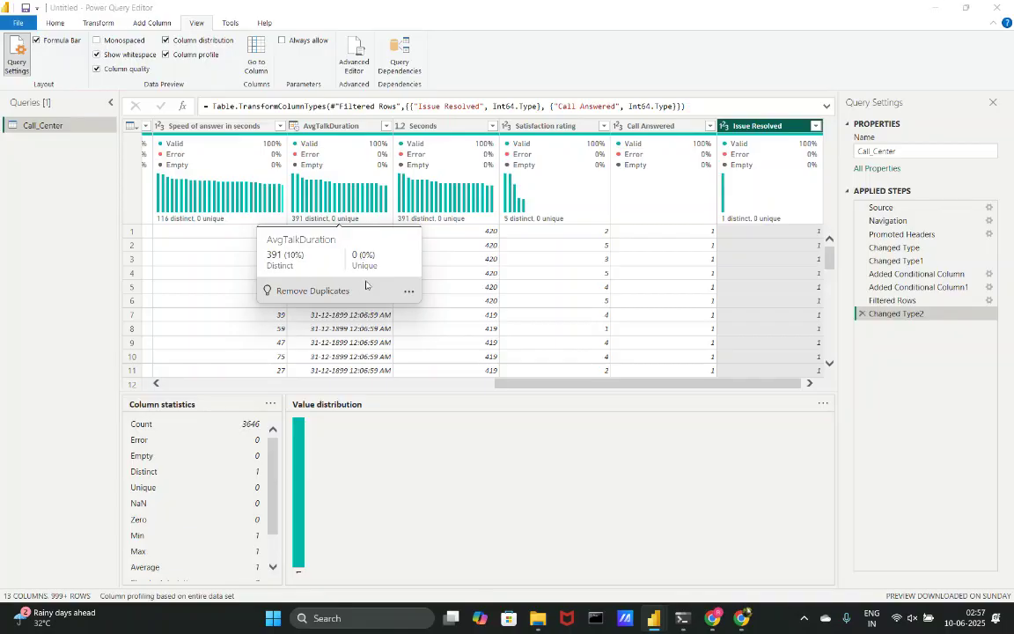
pyautogui.click(487, 290)
# Delete the Filtered Rows step that limits the Resolved column to Y.
pyautogui.hscroll(-3, 483, 290)
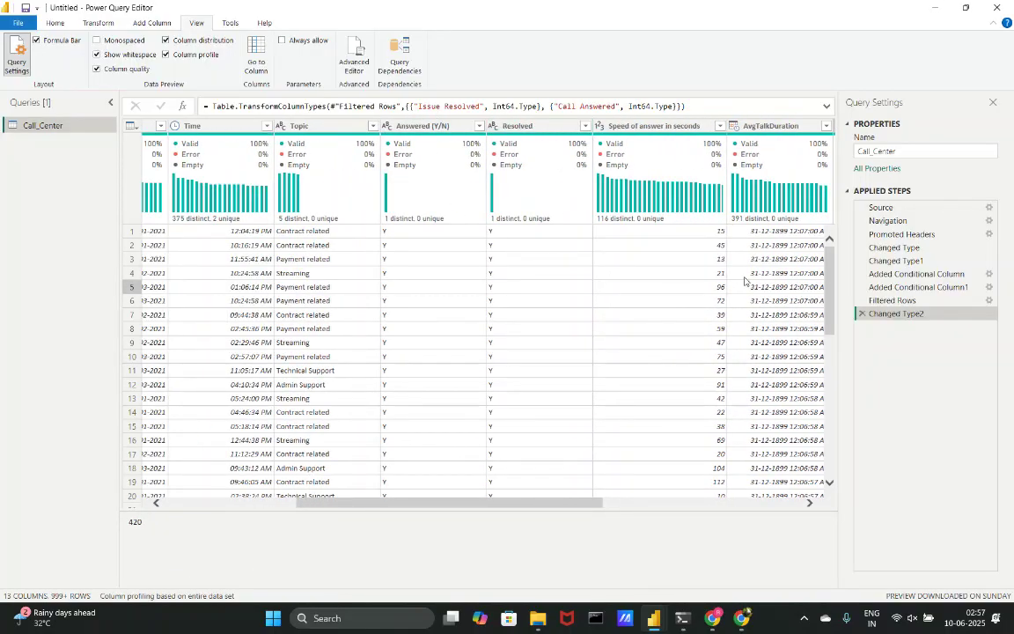
pyautogui.click(861, 301)
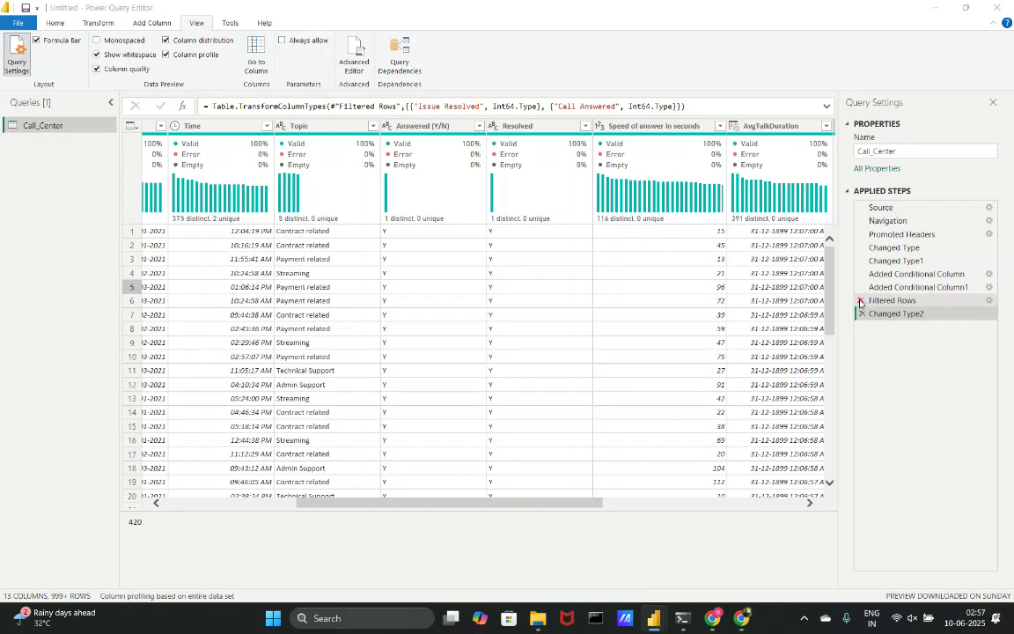
pyautogui.click(626, 335)
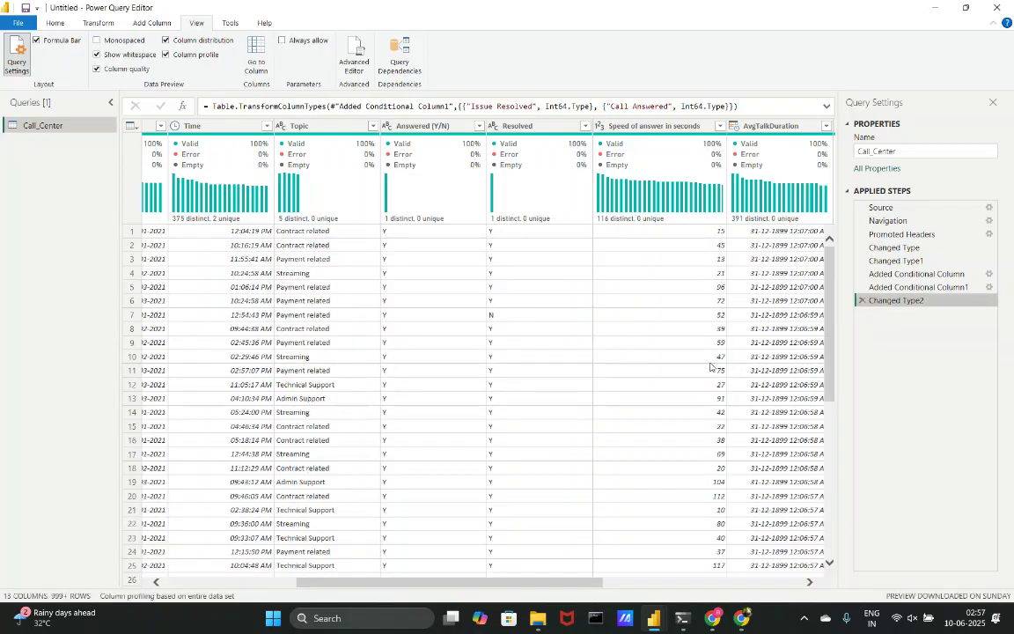
# Recheck the Issue Resolved column's profile and the profiling scope without the row filter.
pyautogui.hscroll(5, 704, 334)
pyautogui.click(725, 126)
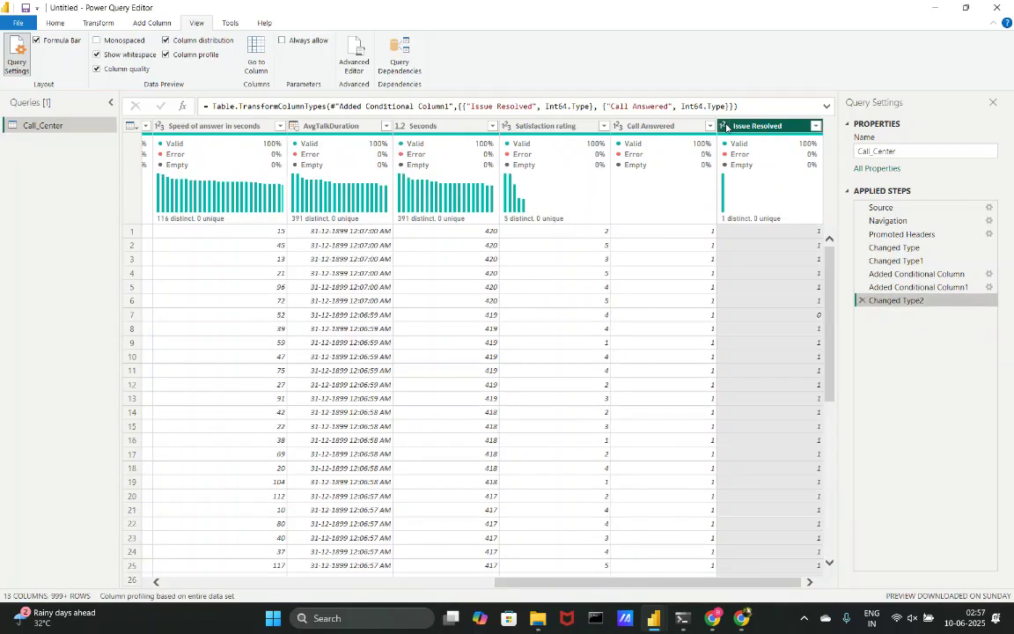
pyautogui.click(736, 126)
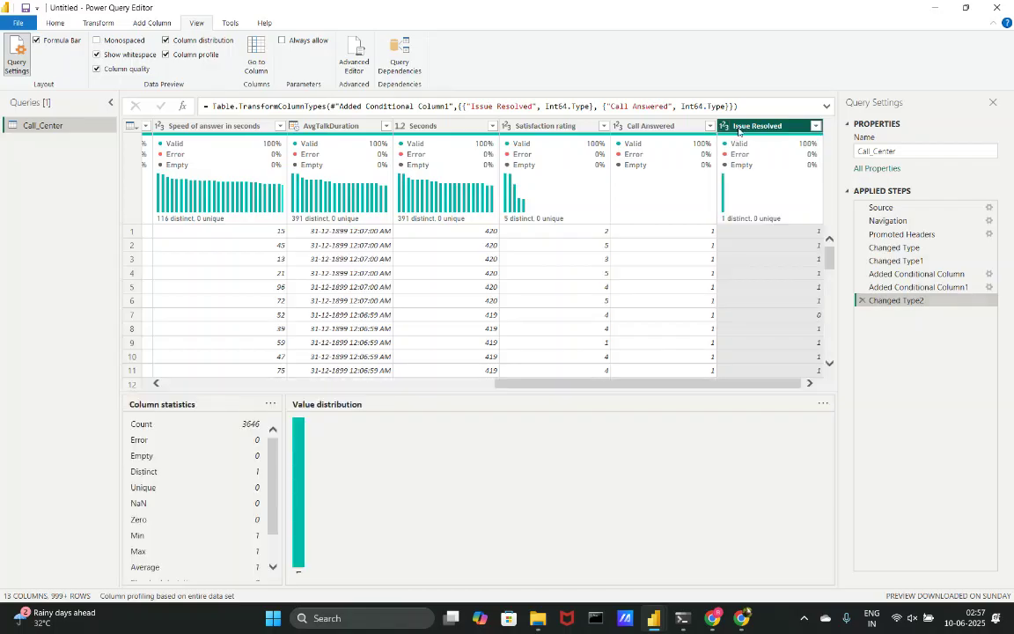
pyautogui.click(213, 596)
pyautogui.click(222, 594)
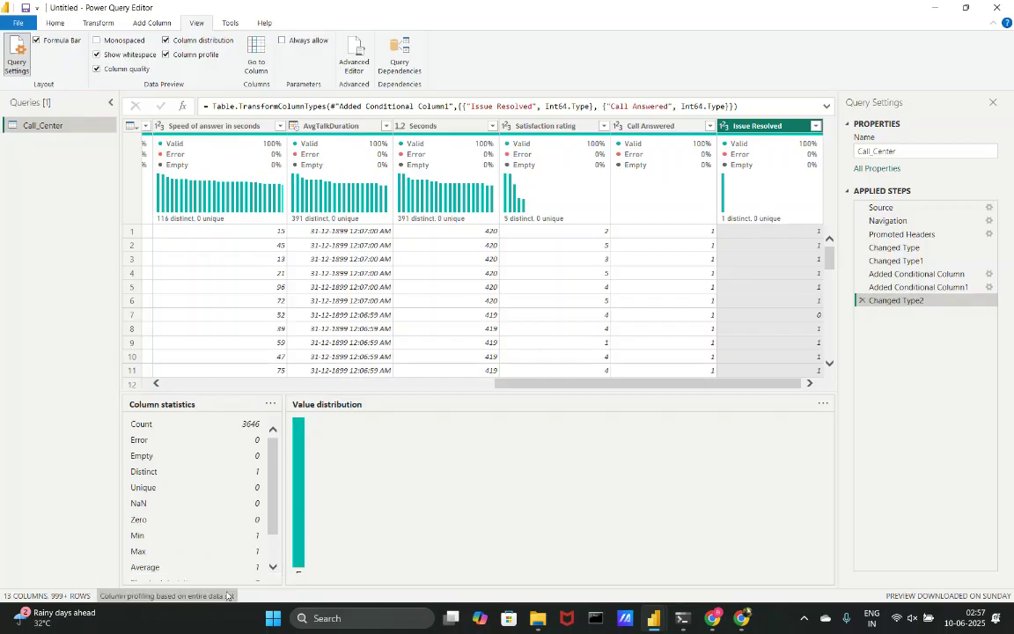
pyautogui.hscroll(-10, 413, 388)
pyautogui.hscroll(10, 412, 388)
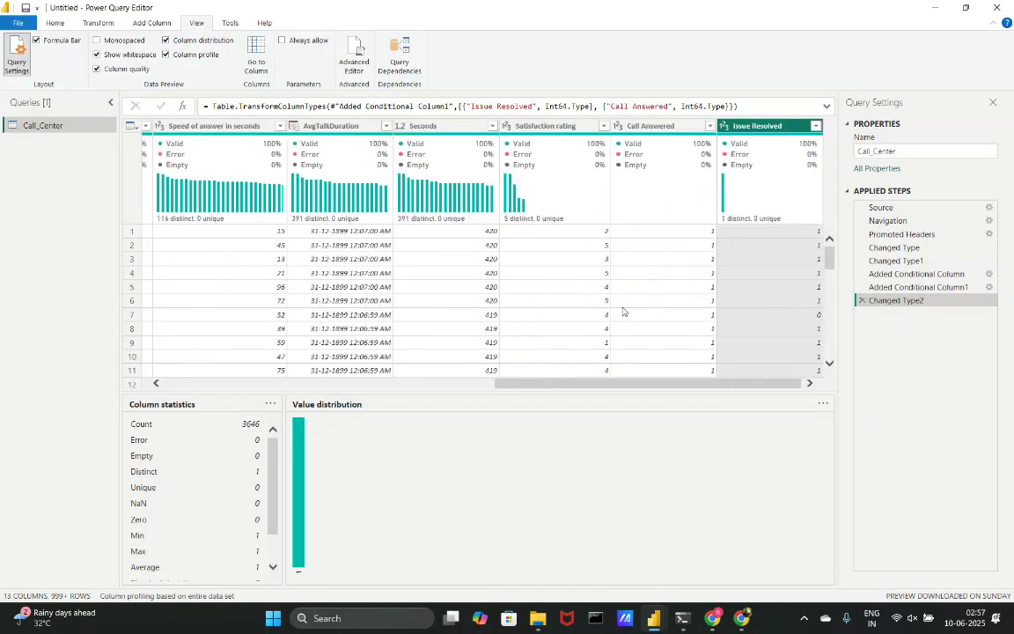
pyautogui.click(820, 287)
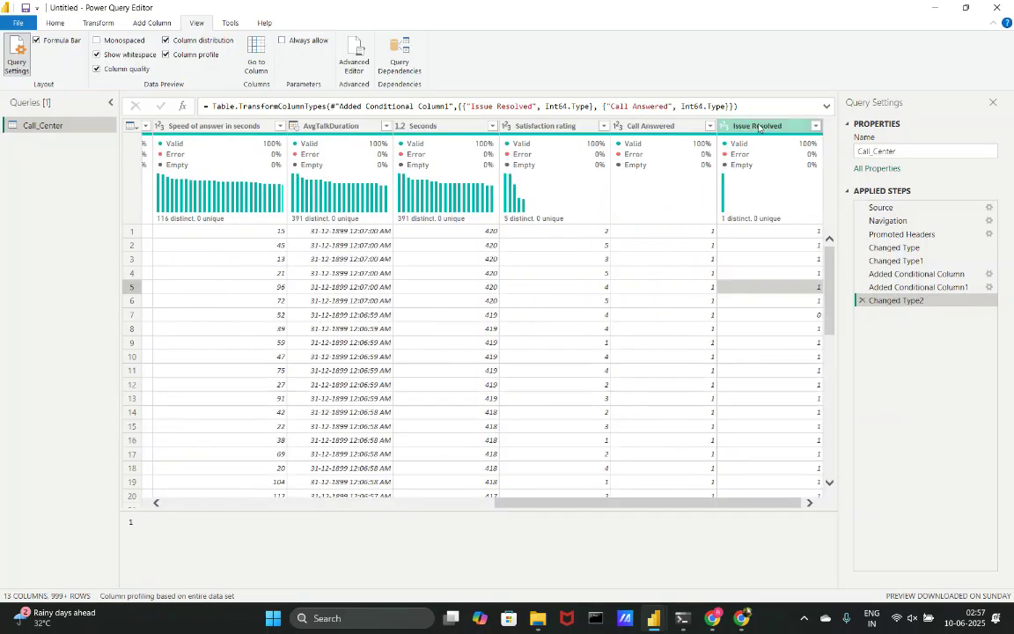
pyautogui.click(759, 127)
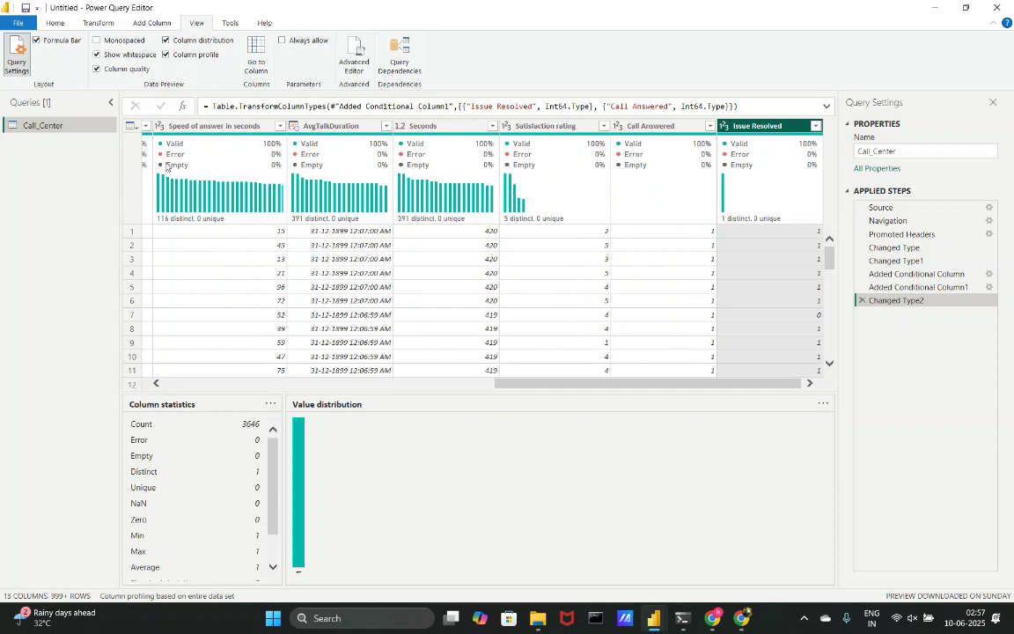
# Refresh the query preview and review the Issue Resolved column's statistics and value distribution against its cell values.
pyautogui.click(61, 23)
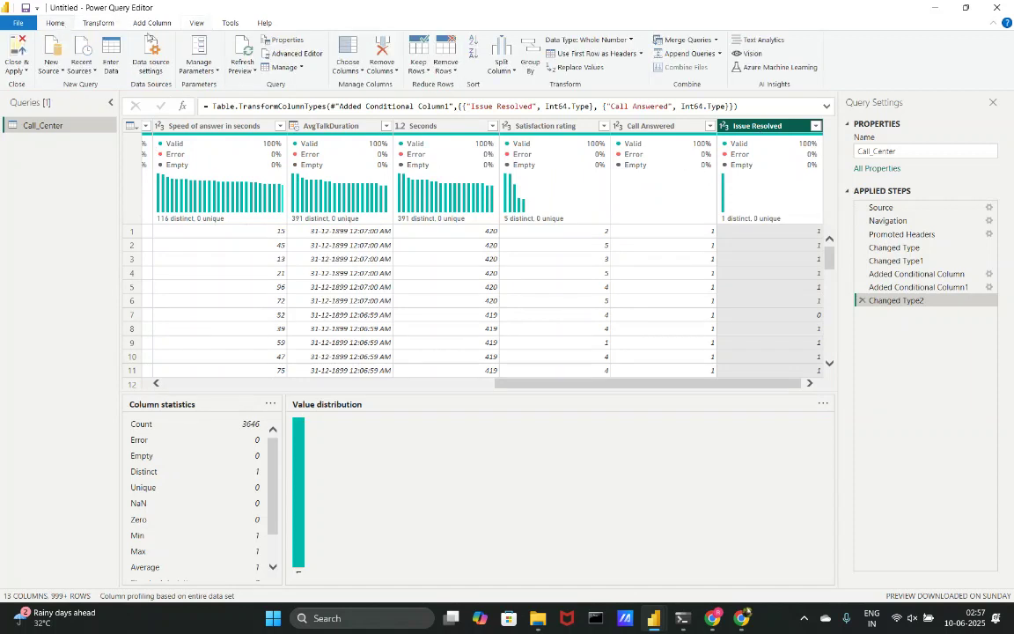
pyautogui.click(242, 55)
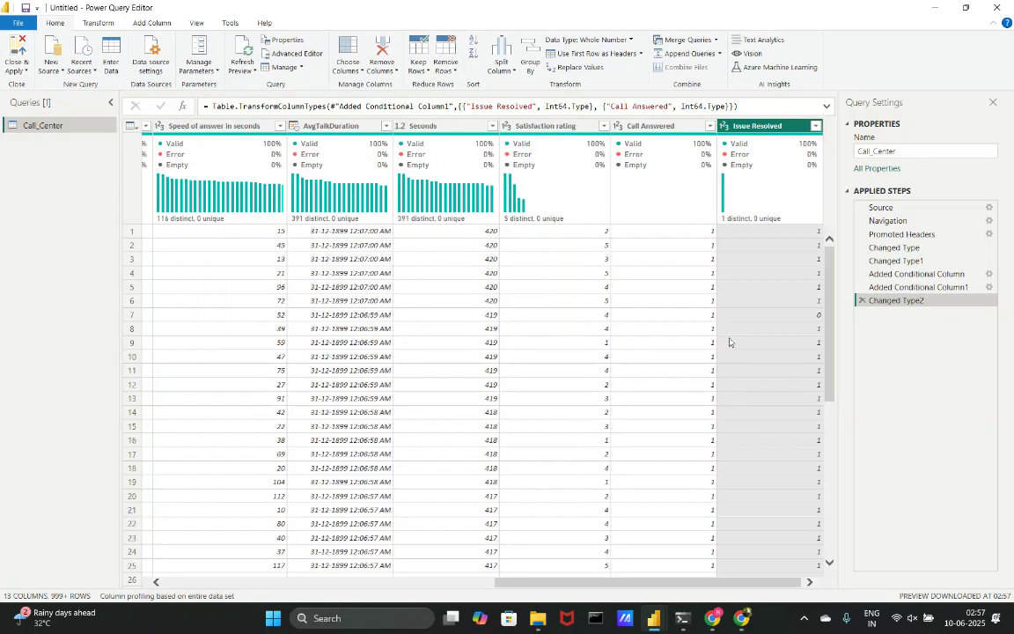
pyautogui.click(766, 126)
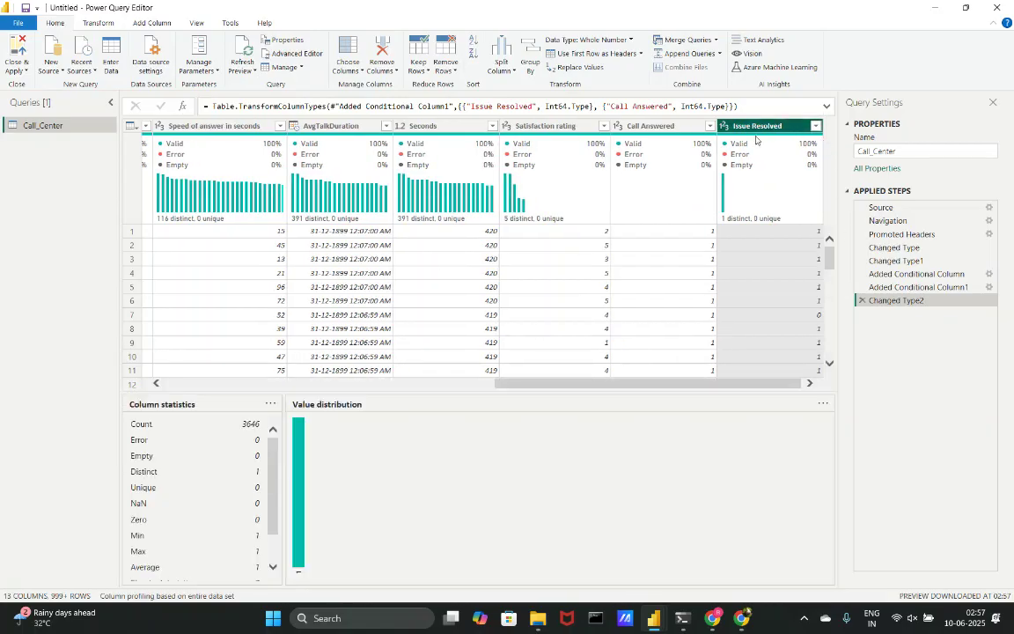
pyautogui.scroll(-3, 237, 518)
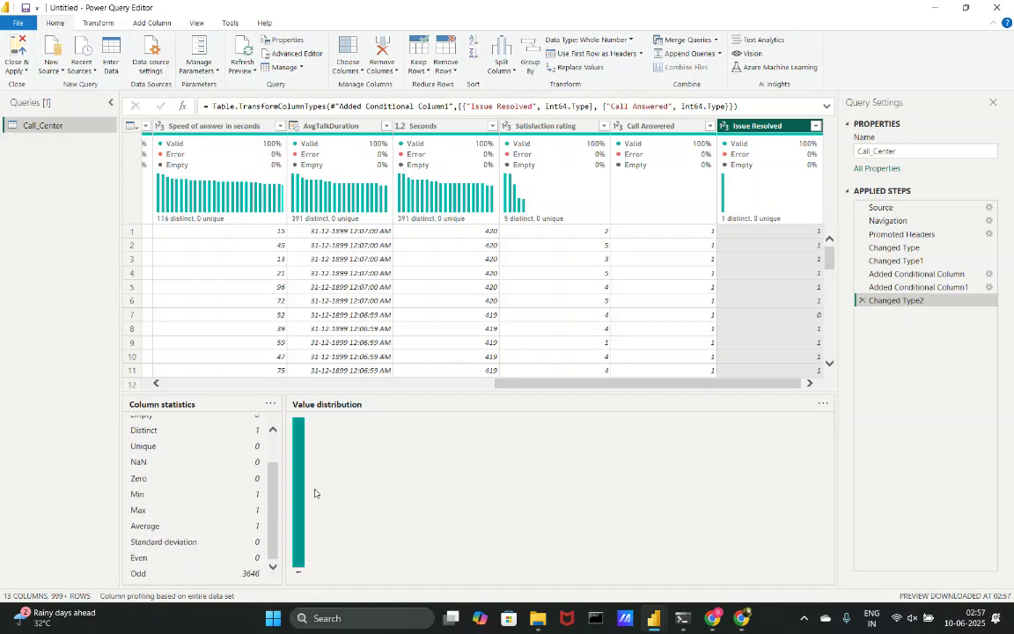
pyautogui.click(694, 260)
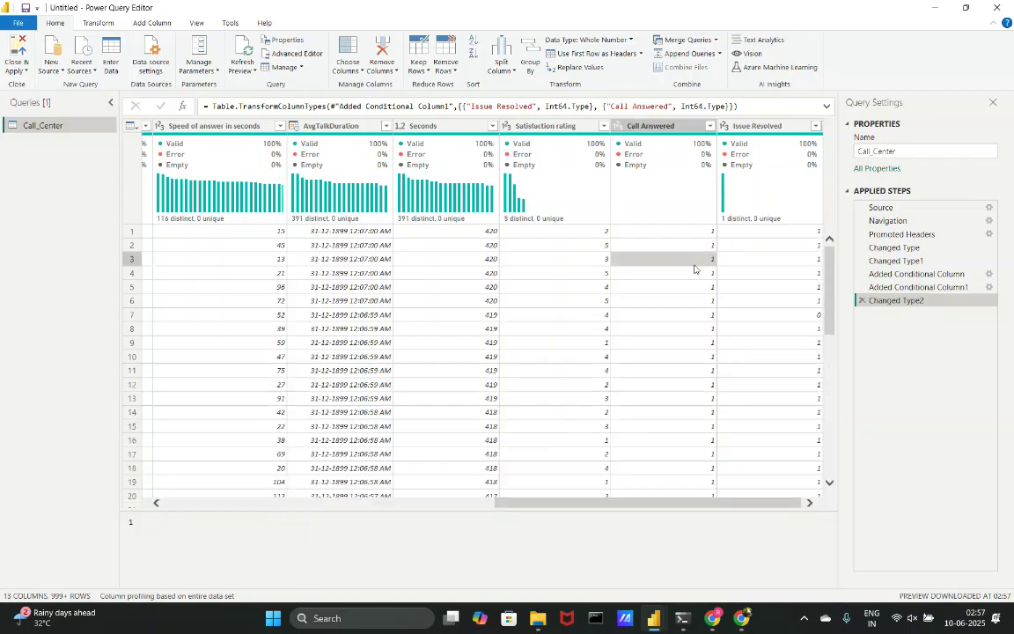
pyautogui.click(767, 320)
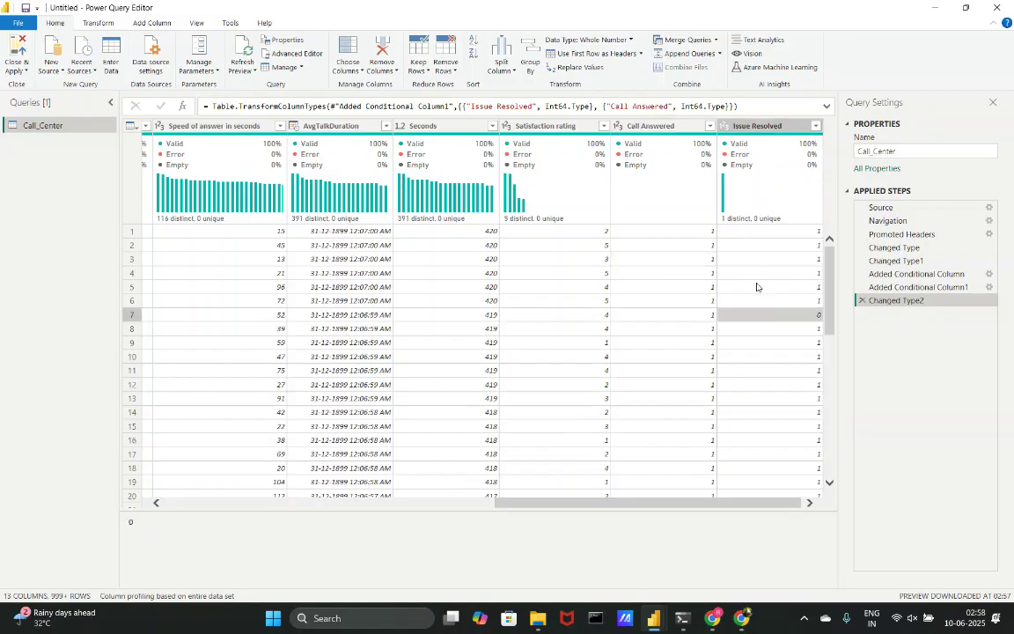
pyautogui.click(754, 127)
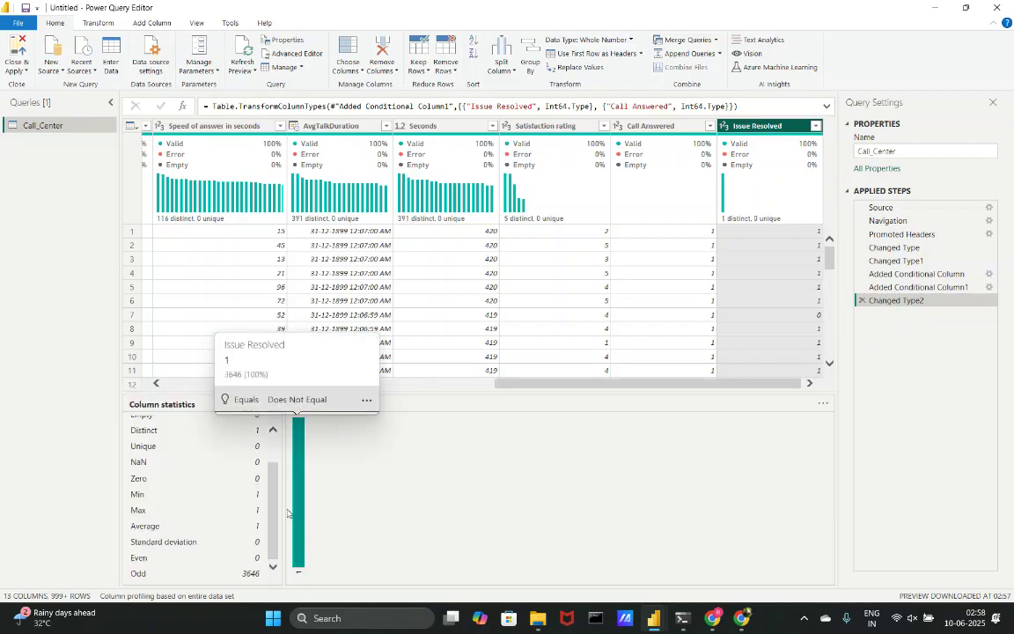
pyautogui.click(751, 289)
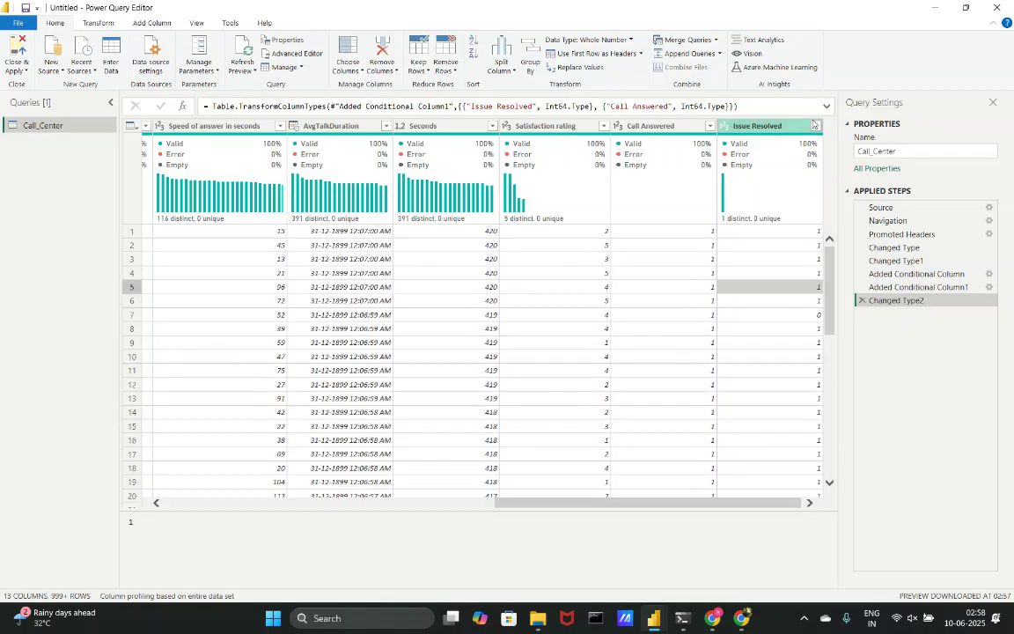
# Load the full value list of the Issue Resolved column and filter it to show only 0.
pyautogui.click(816, 126)
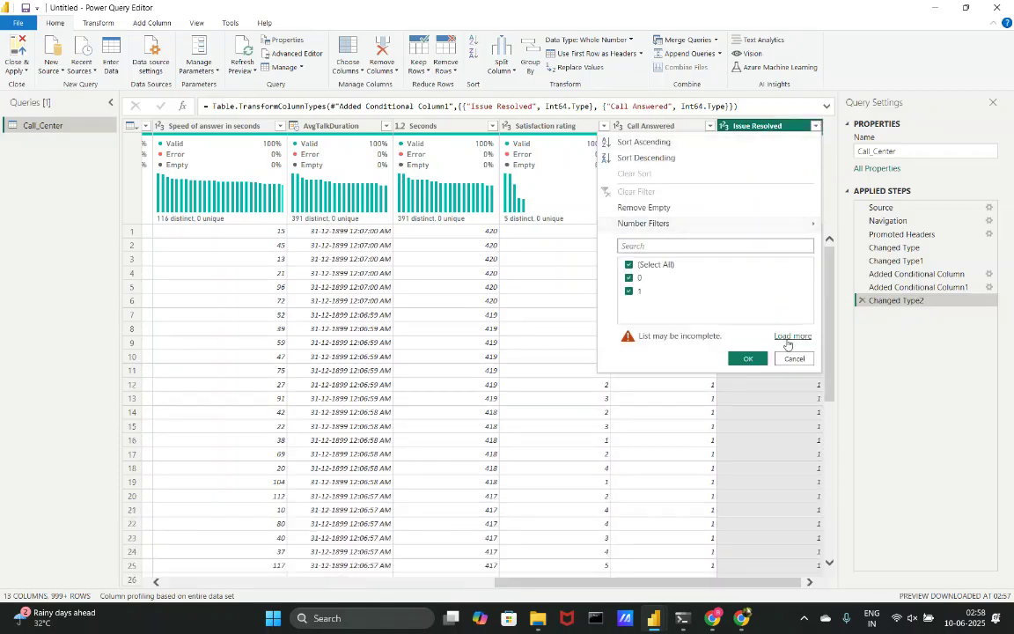
pyautogui.click(652, 290)
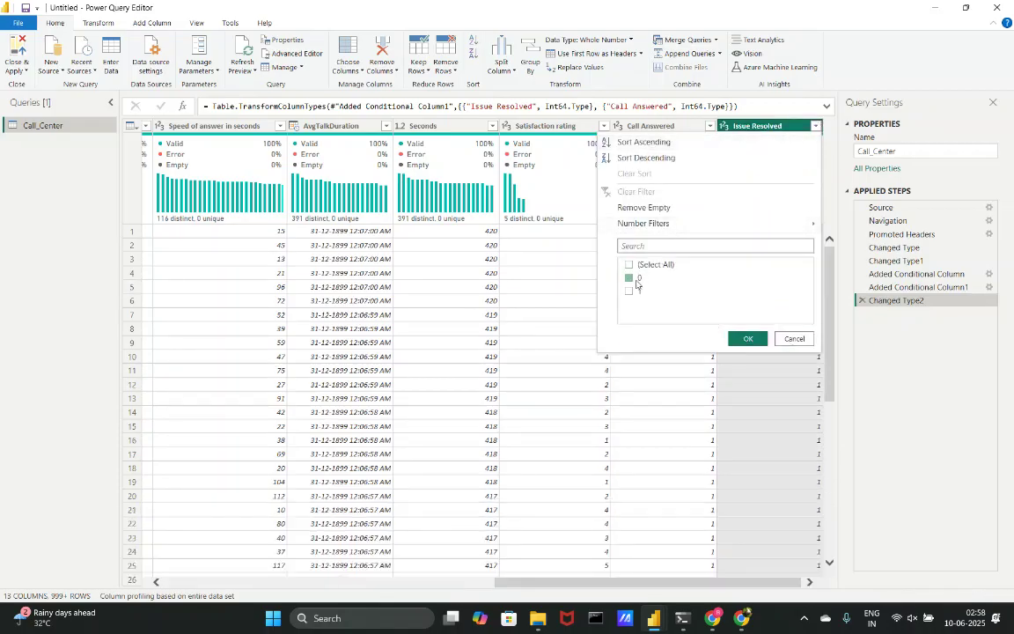
pyautogui.click(747, 339)
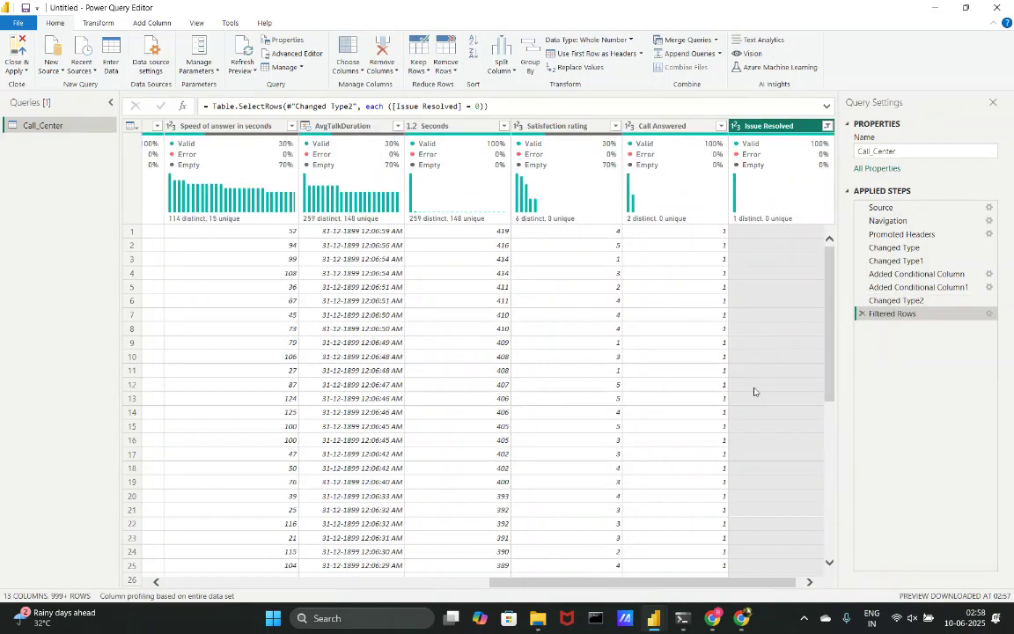
# Compare the filtered Issue Resolved rows with their Resolved values, and delete the Filtered Rows step.
pyautogui.scroll(-20, 753, 405)
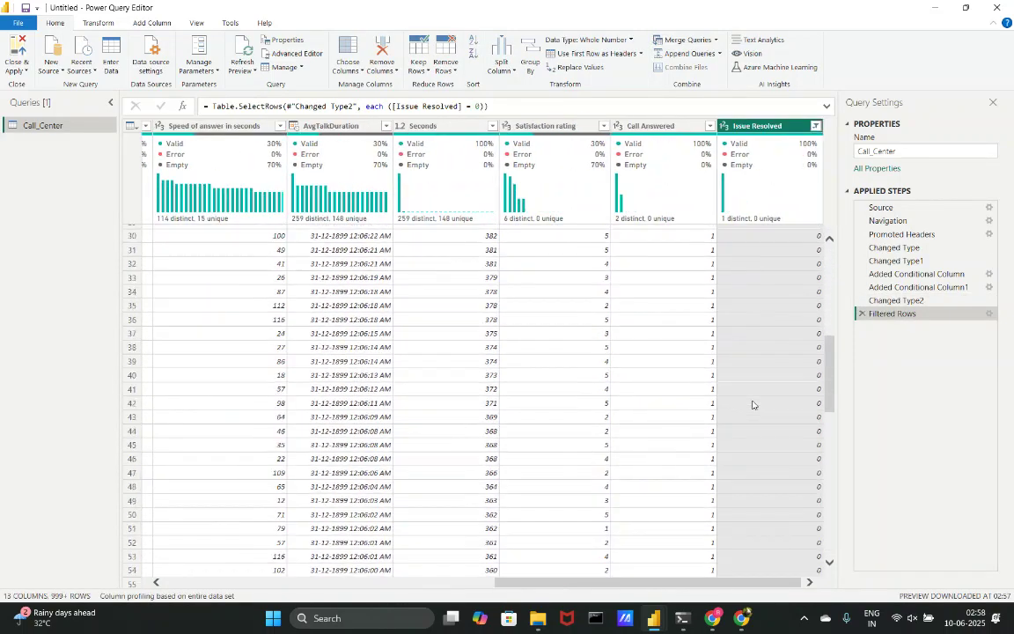
pyautogui.scroll(20, 752, 405)
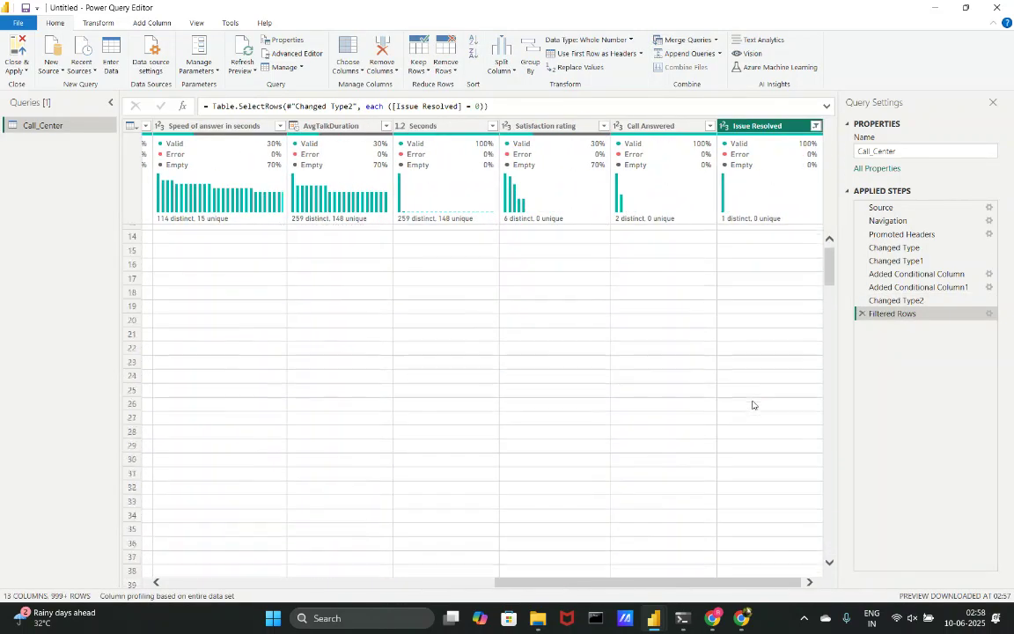
pyautogui.hscroll(-5, 396, 355)
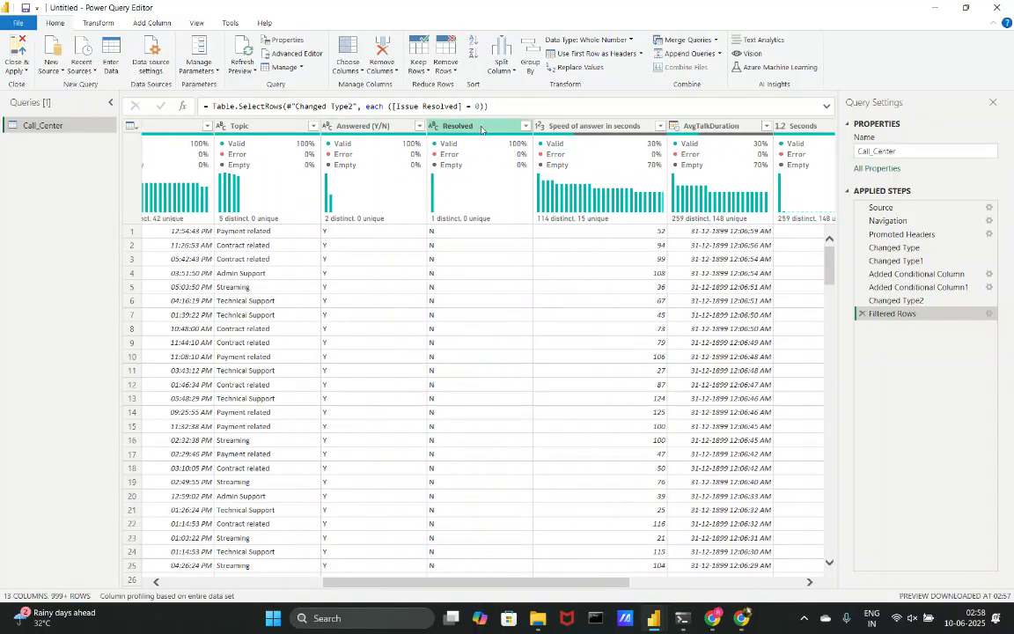
pyautogui.scroll(-18, 459, 453)
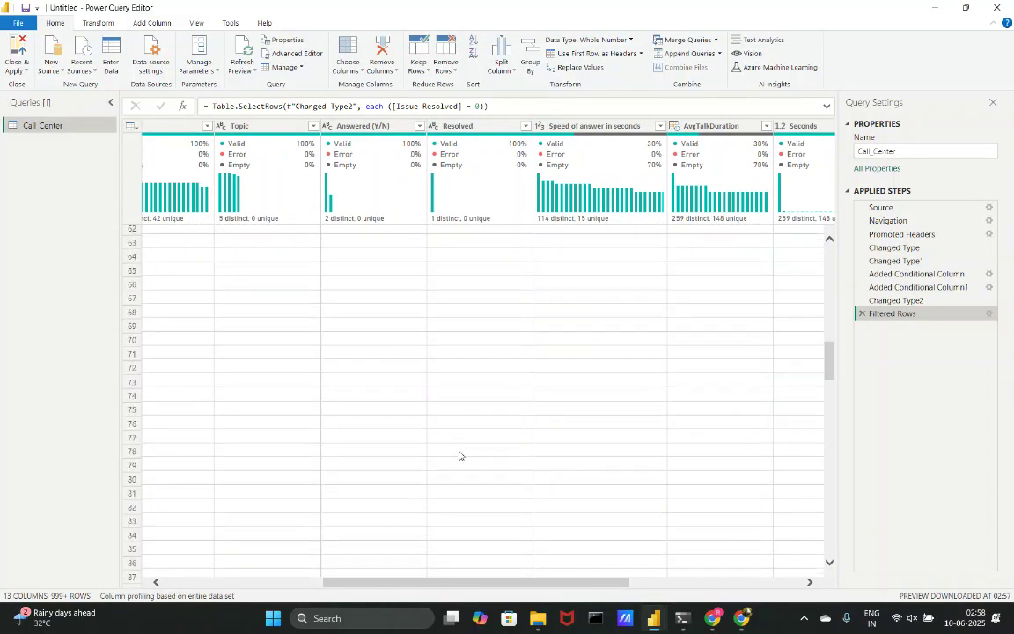
pyautogui.scroll(18, 458, 455)
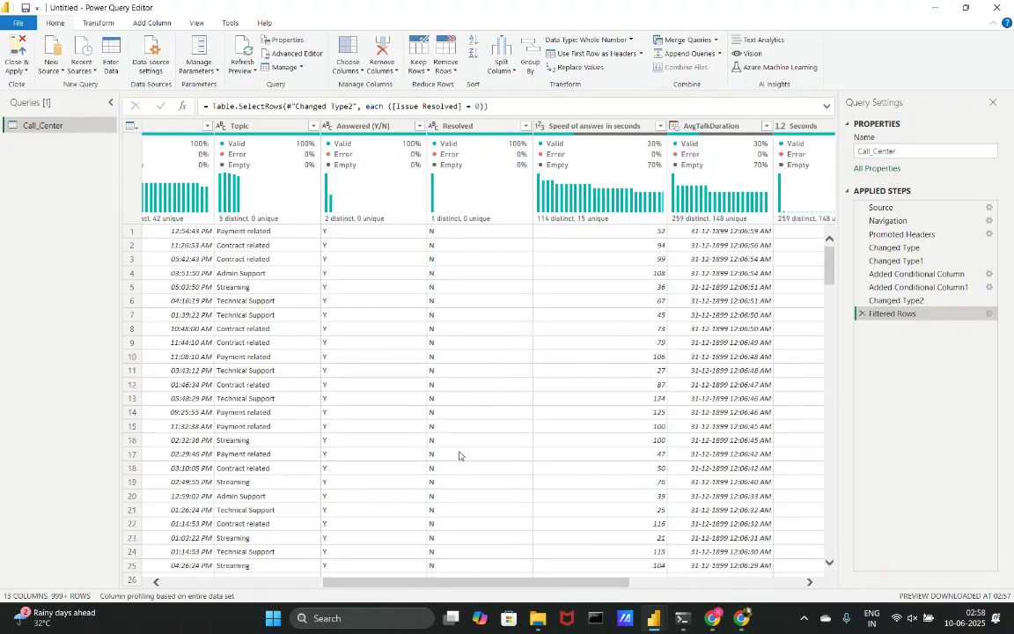
pyautogui.scroll(-20, 459, 455)
pyautogui.hscroll(5, 459, 455)
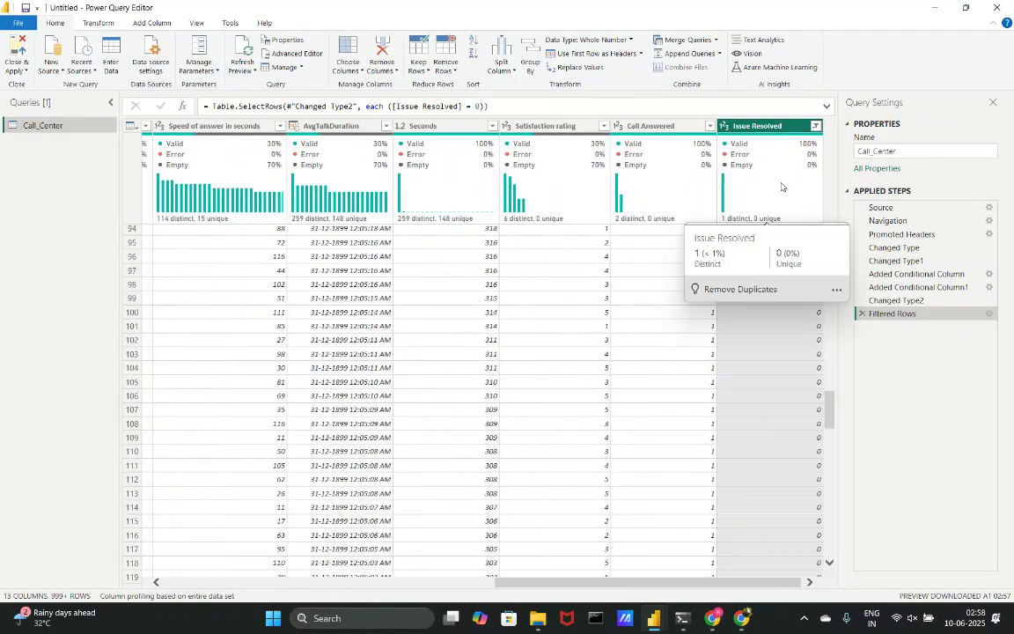
pyautogui.click(863, 314)
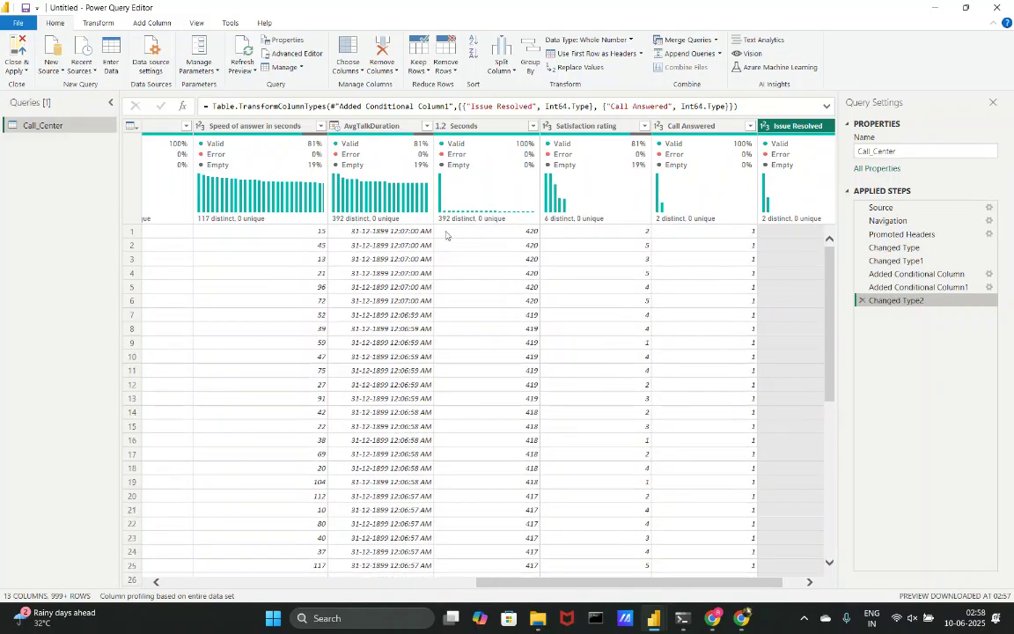
# Try to convert the AvgTalkDuration column to Duration, inspect the first row's error, and delete the Changed Type2 step.
pyautogui.click(334, 125)
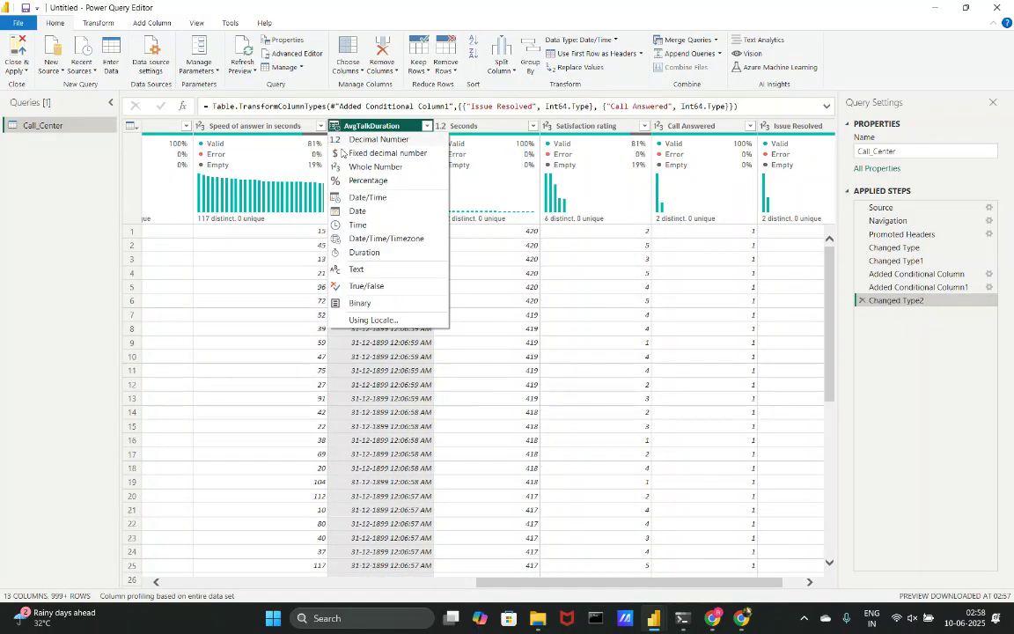
pyautogui.click(364, 251)
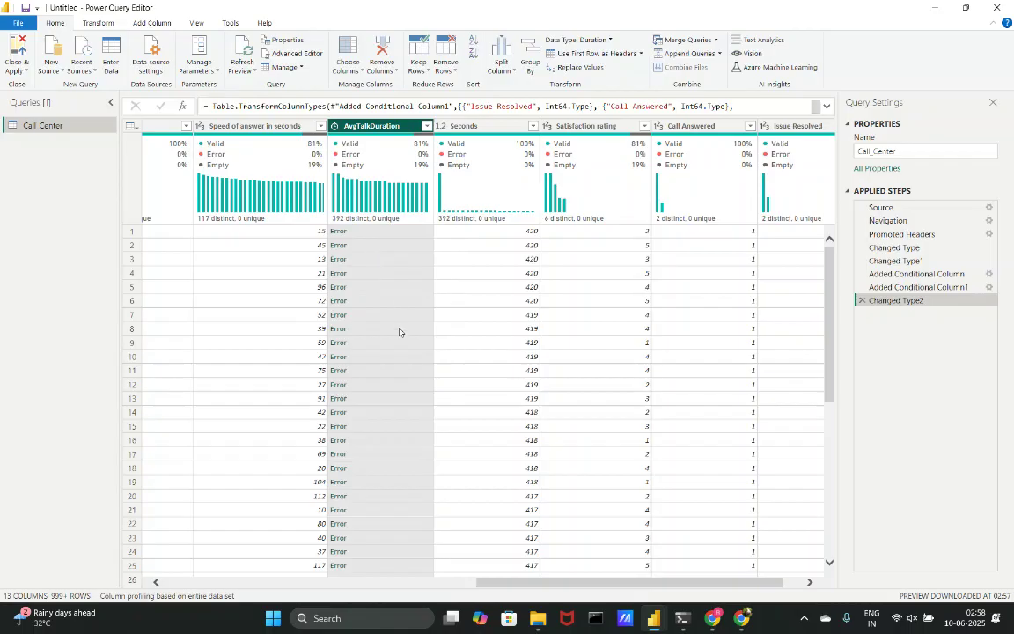
pyautogui.click(370, 234)
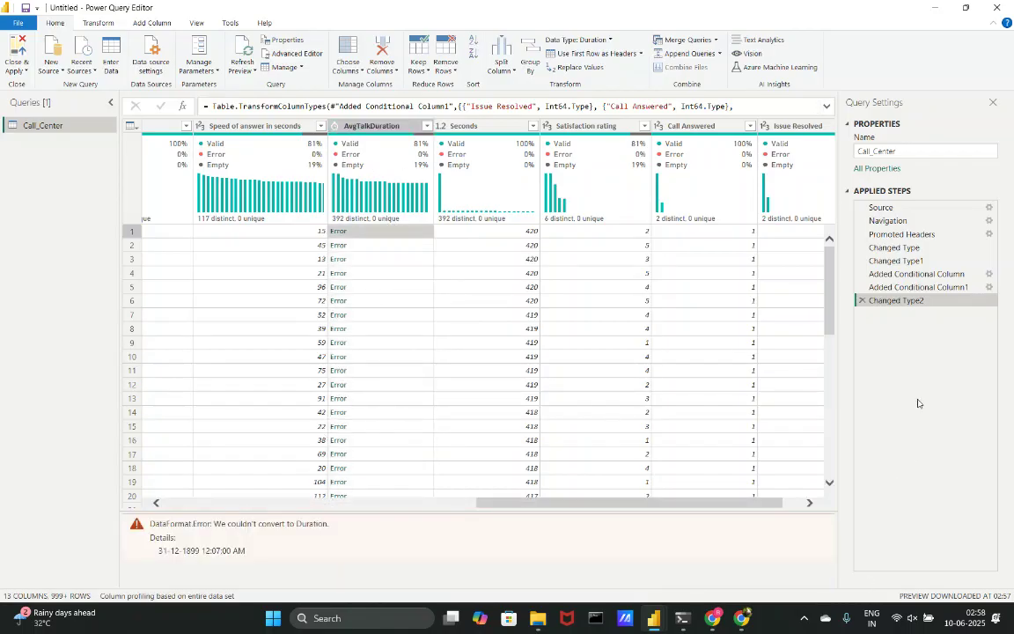
pyautogui.click(863, 300)
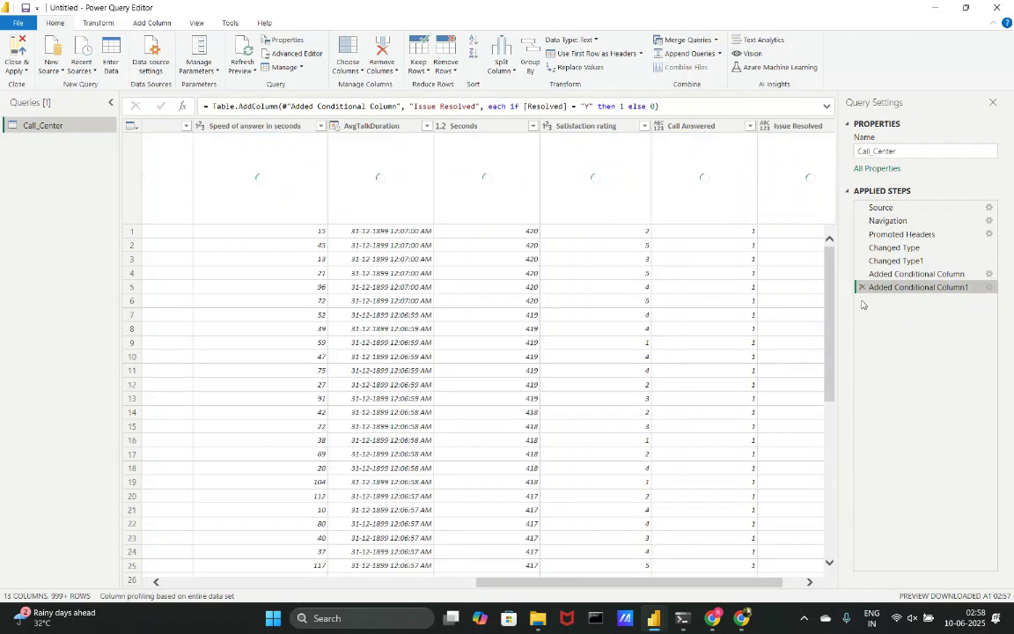
# Try converting AvgTalkDuration to Time, replace that conversion with Duration, and delete the resulting type change step.
pyautogui.click(334, 126)
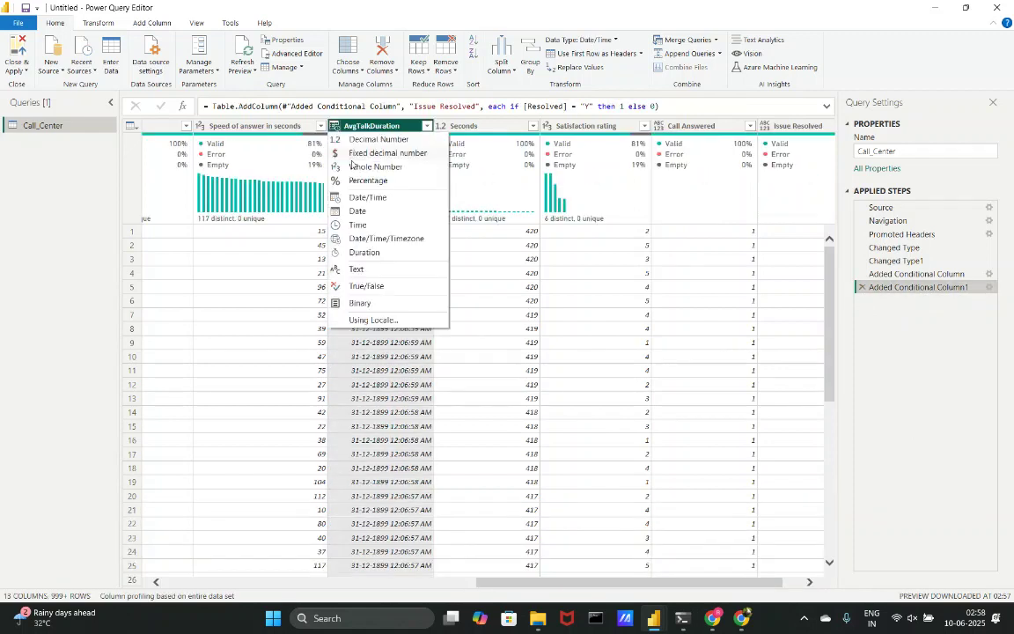
pyautogui.click(373, 226)
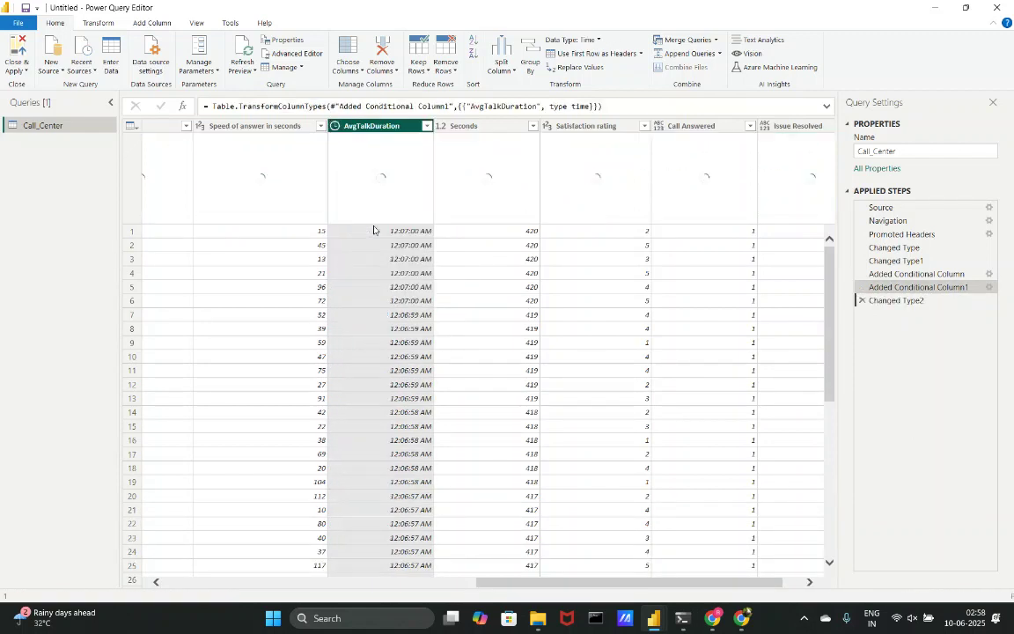
pyautogui.click(335, 127)
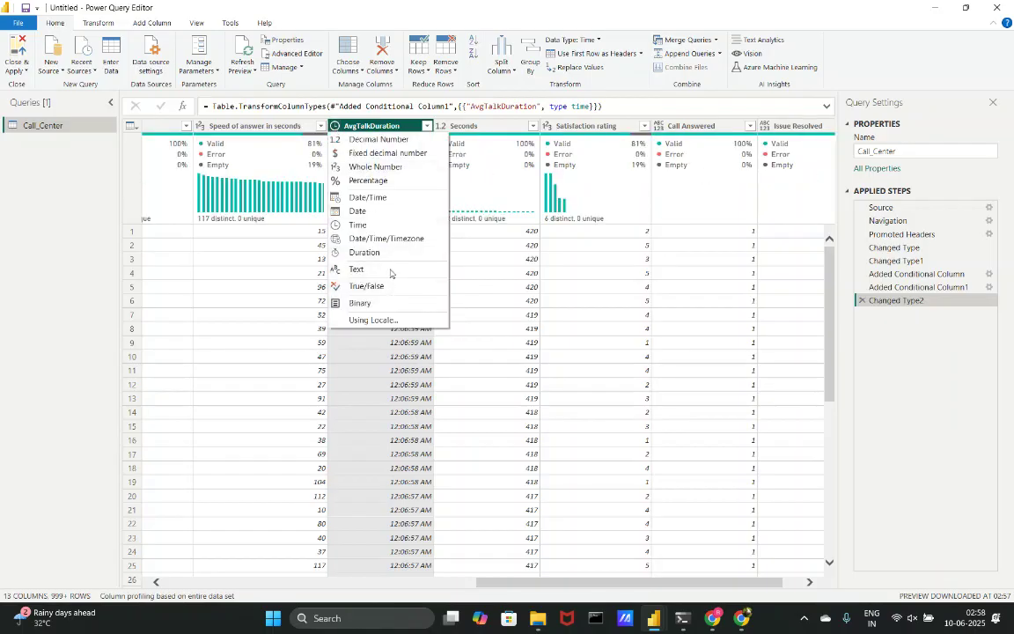
pyautogui.click(371, 253)
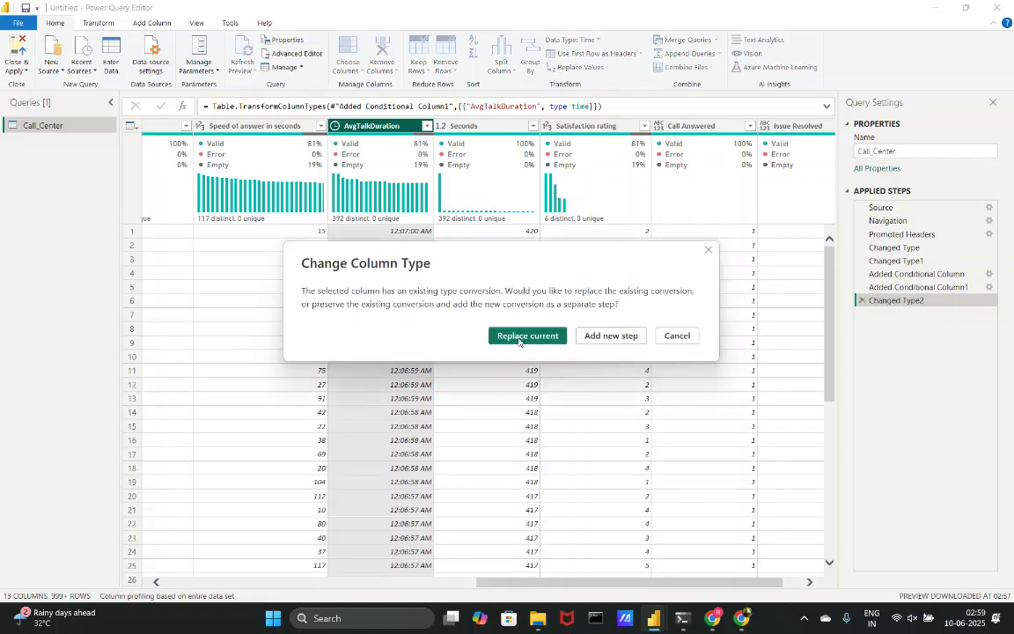
pyautogui.click(527, 336)
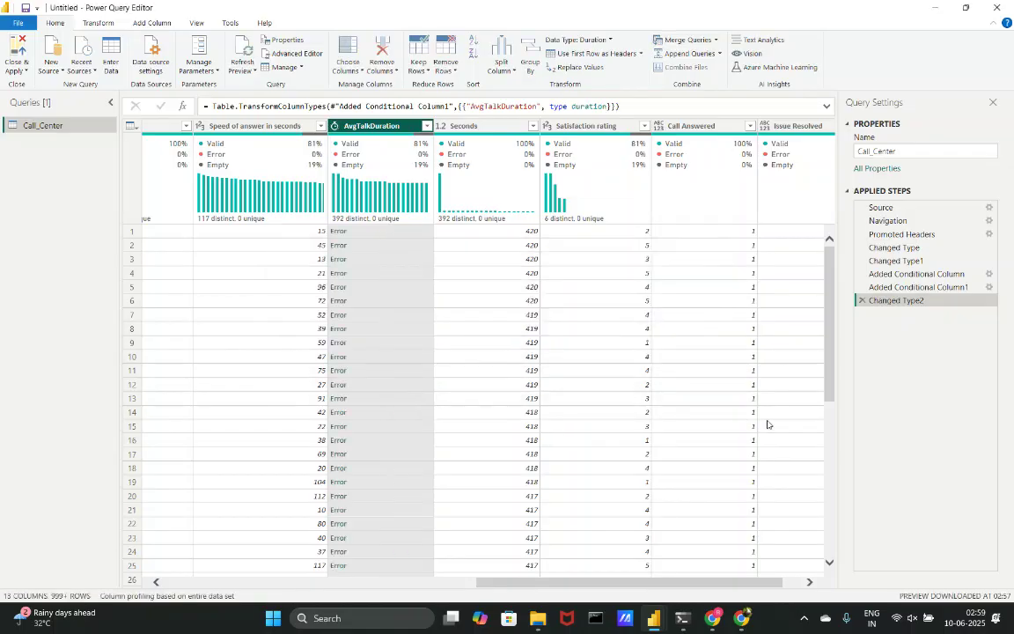
pyautogui.click(861, 301)
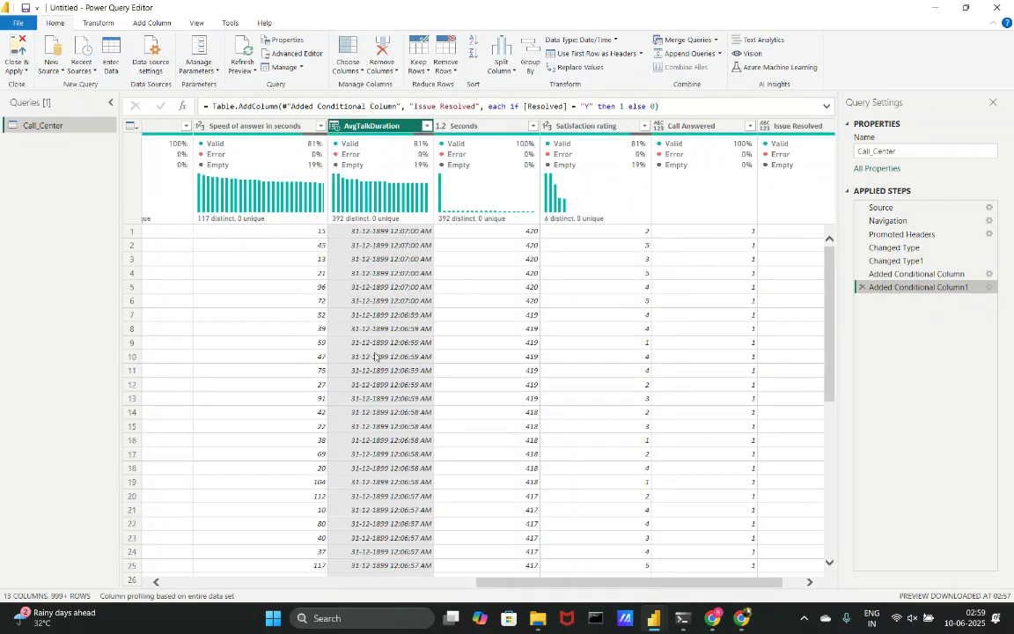
# Change the AvgTalkDuration column's data type to Time.
pyautogui.scroll(-1, 397, 326)
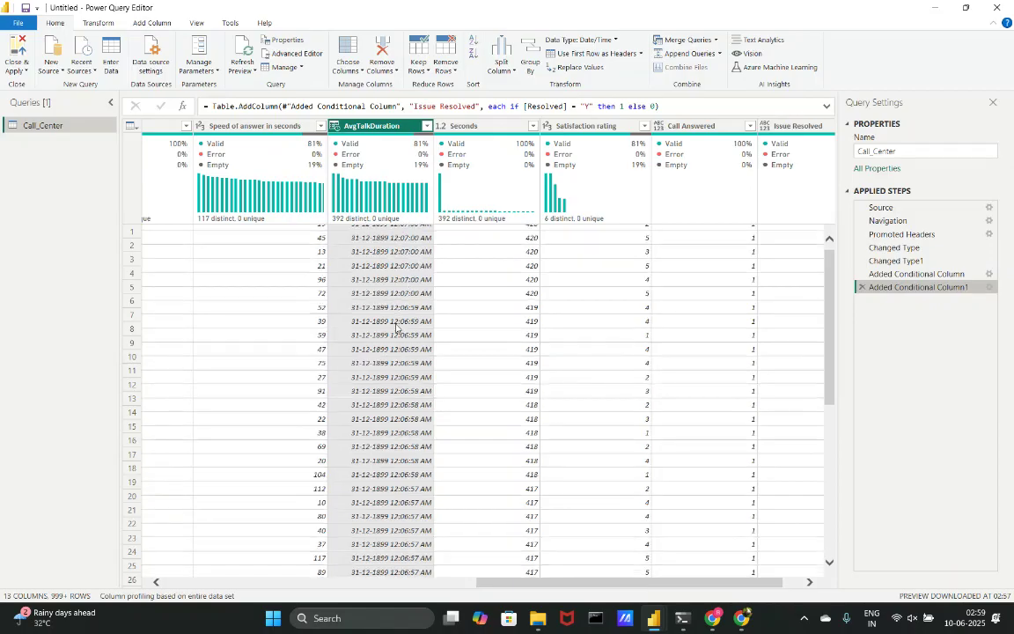
pyautogui.scroll(1, 397, 326)
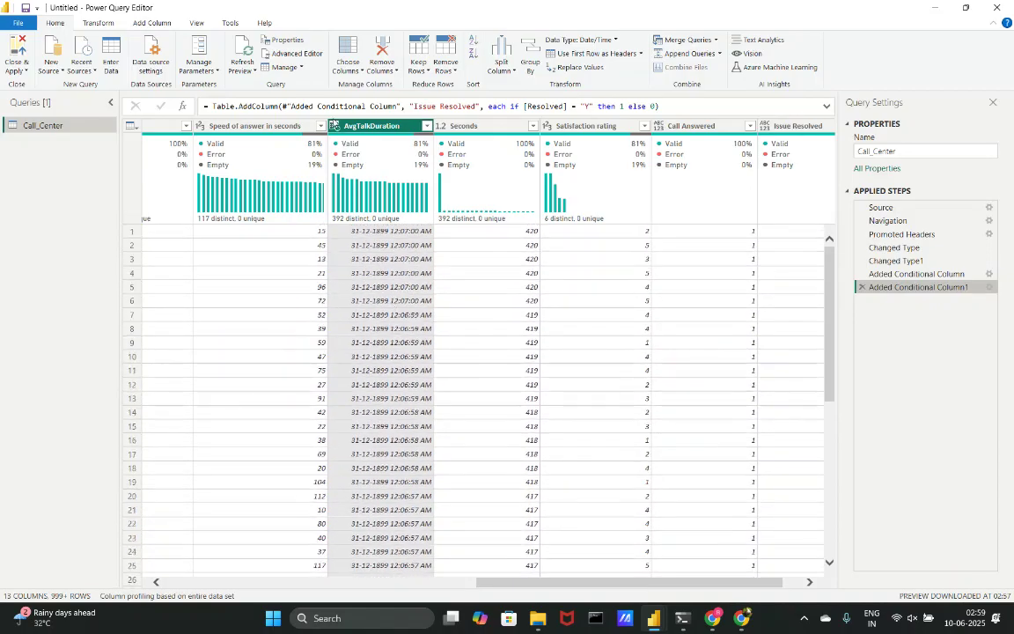
pyautogui.click(335, 129)
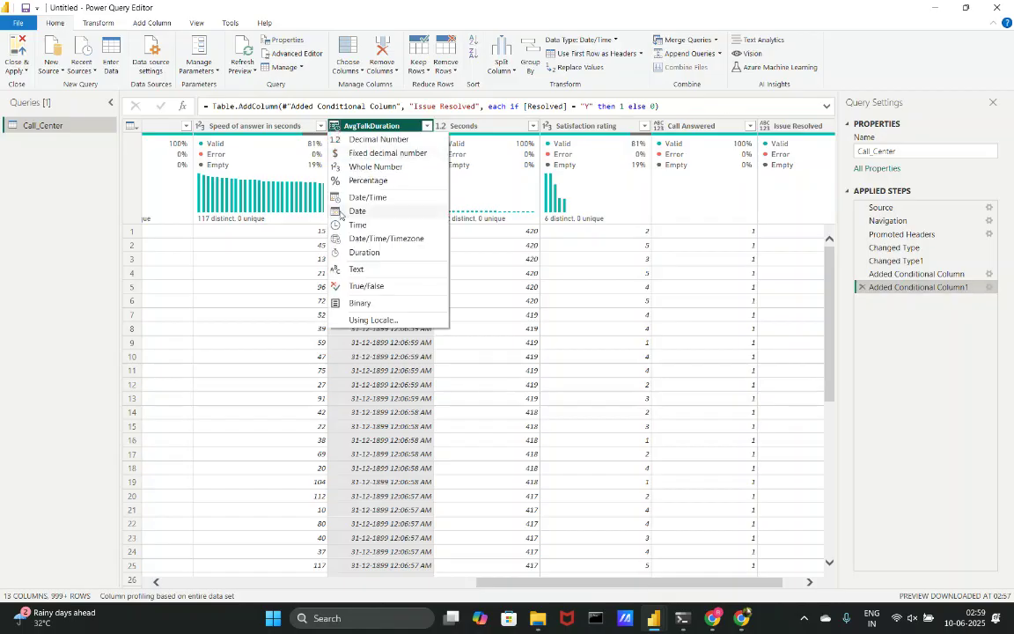
pyautogui.click(352, 203)
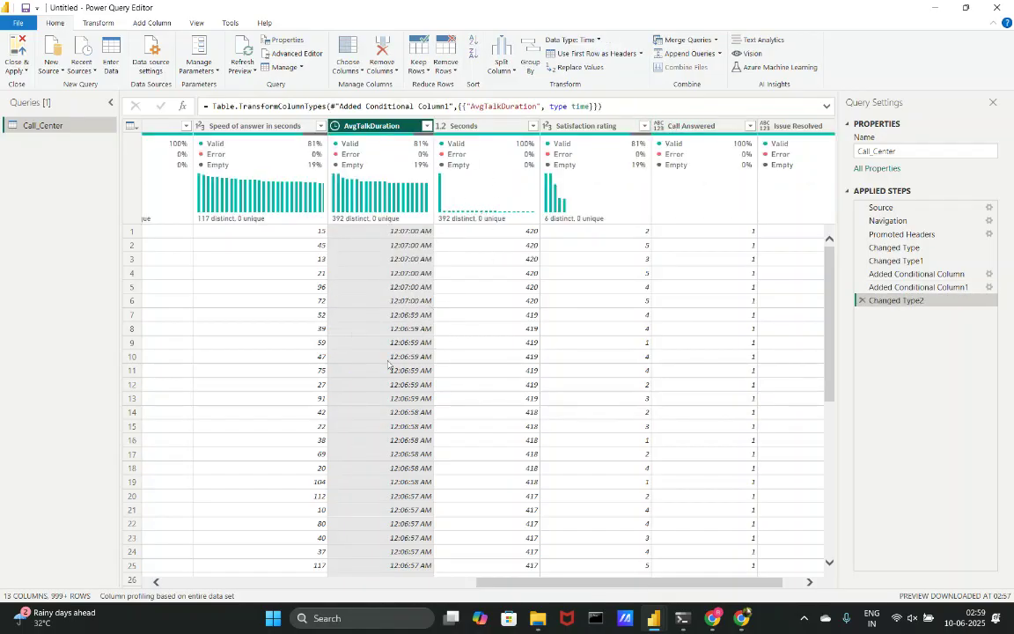
# Try extracting the seconds from AvgTalkDuration, delete that step, and extract the minutes instead.
pyautogui.click(98, 23)
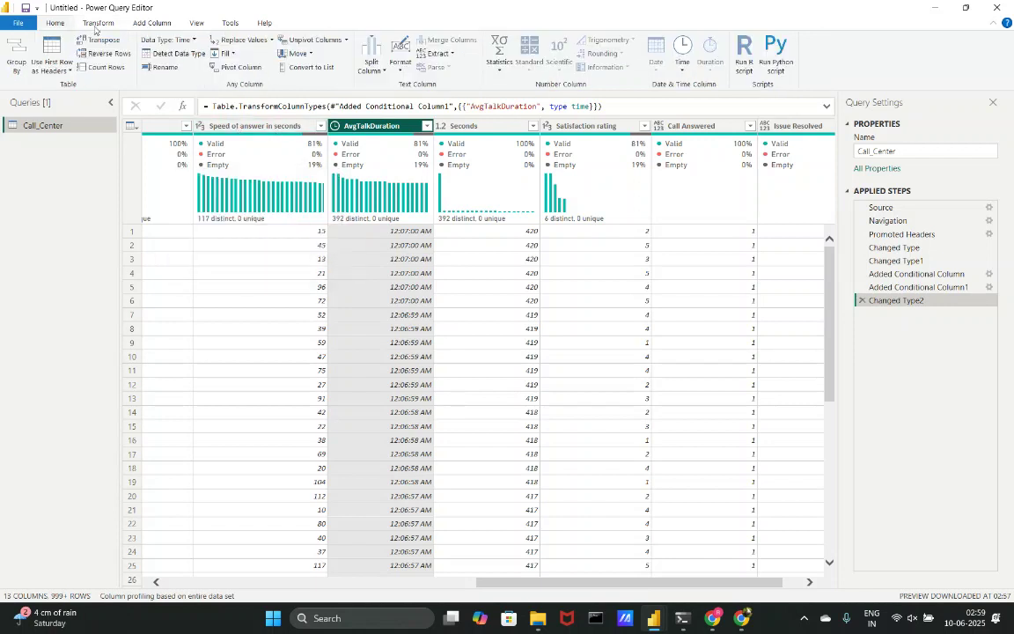
pyautogui.click(683, 59)
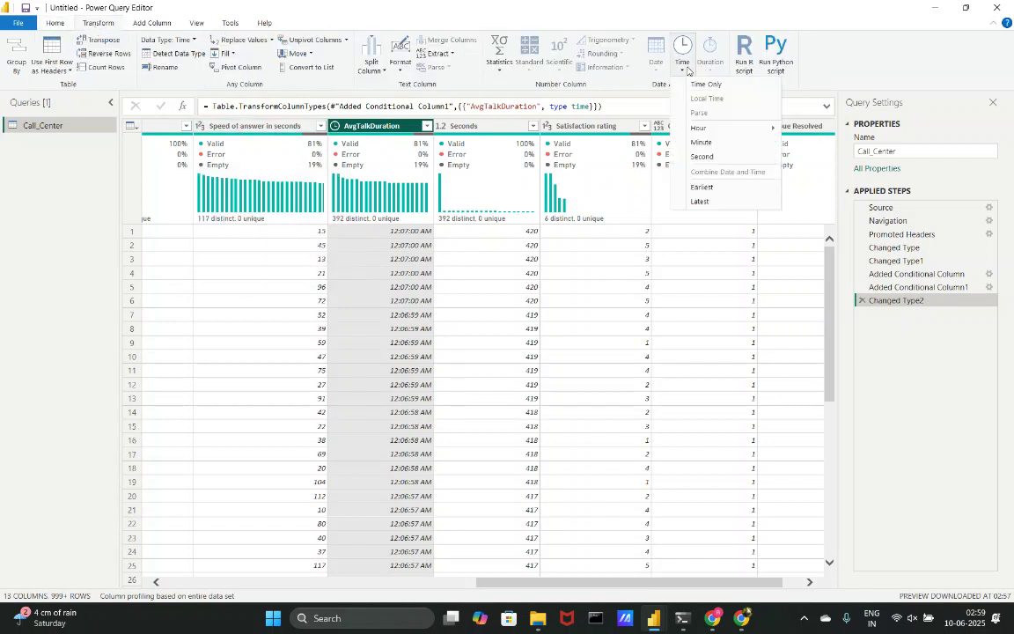
pyautogui.click(718, 157)
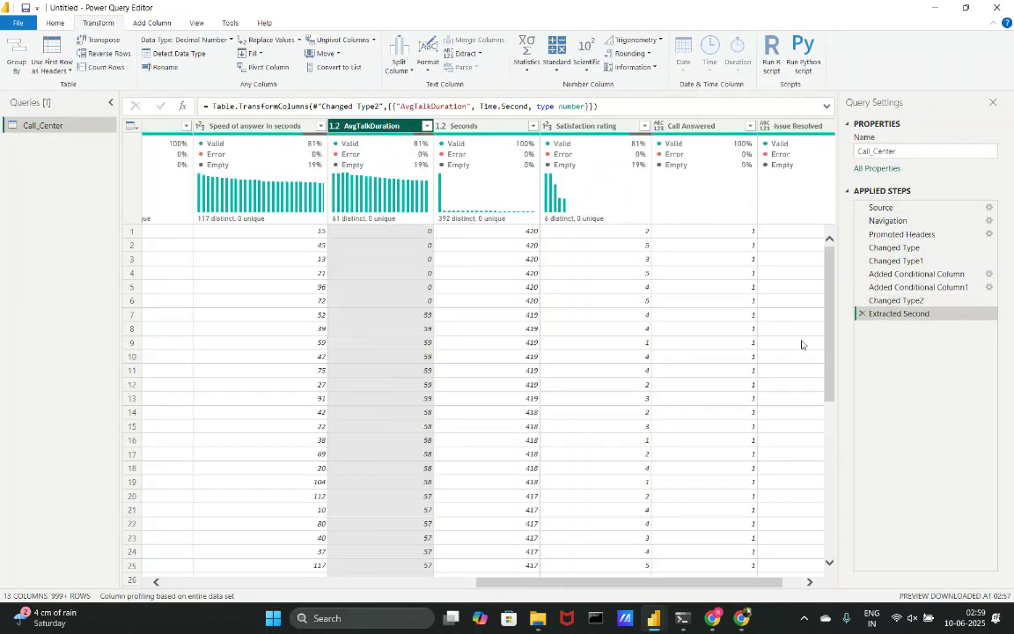
pyautogui.click(862, 313)
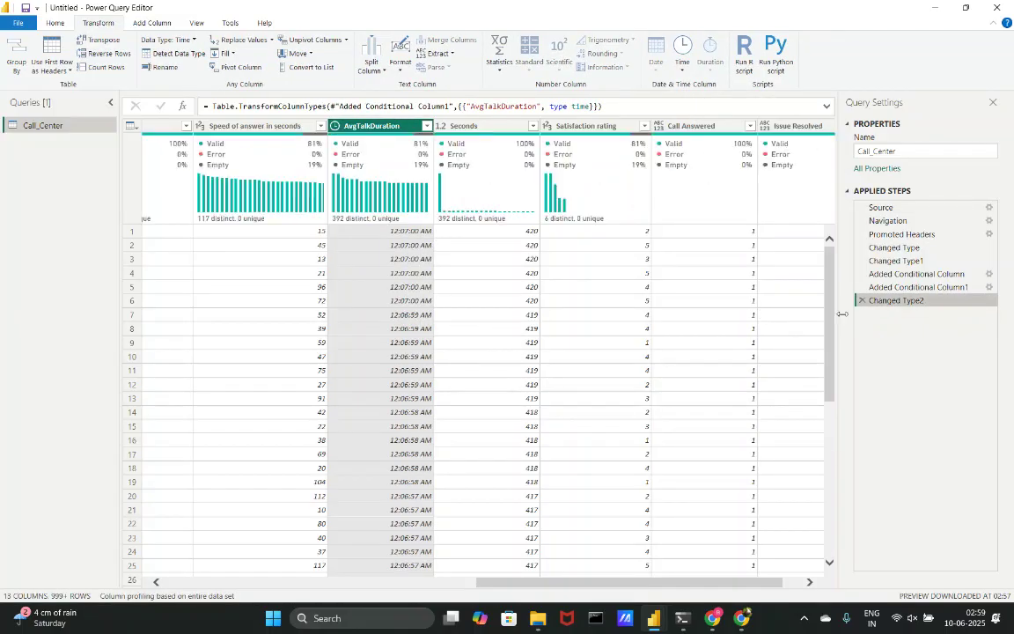
pyautogui.click(683, 60)
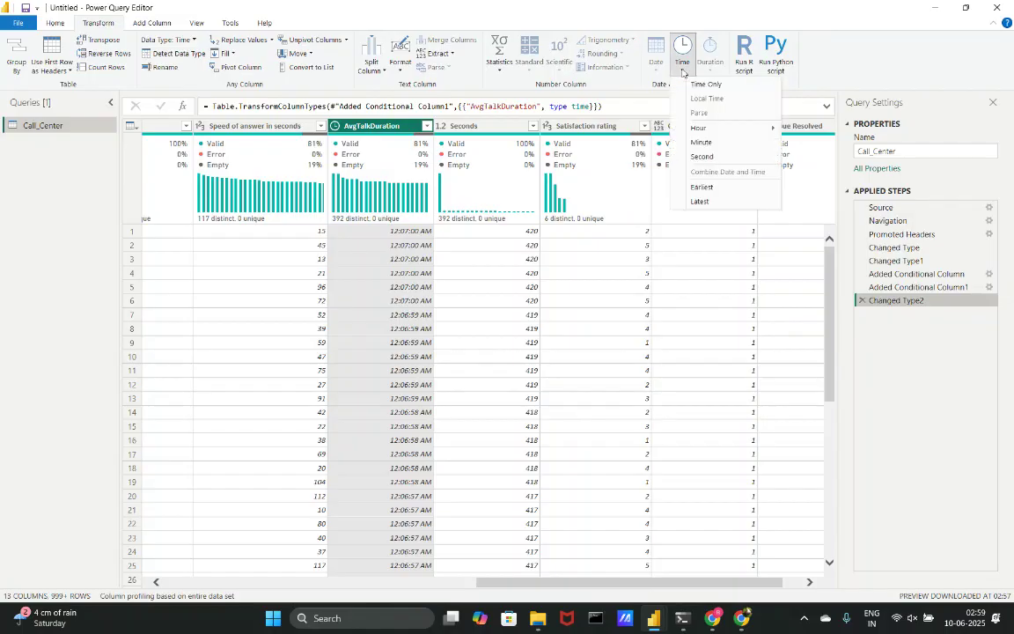
pyautogui.click(702, 142)
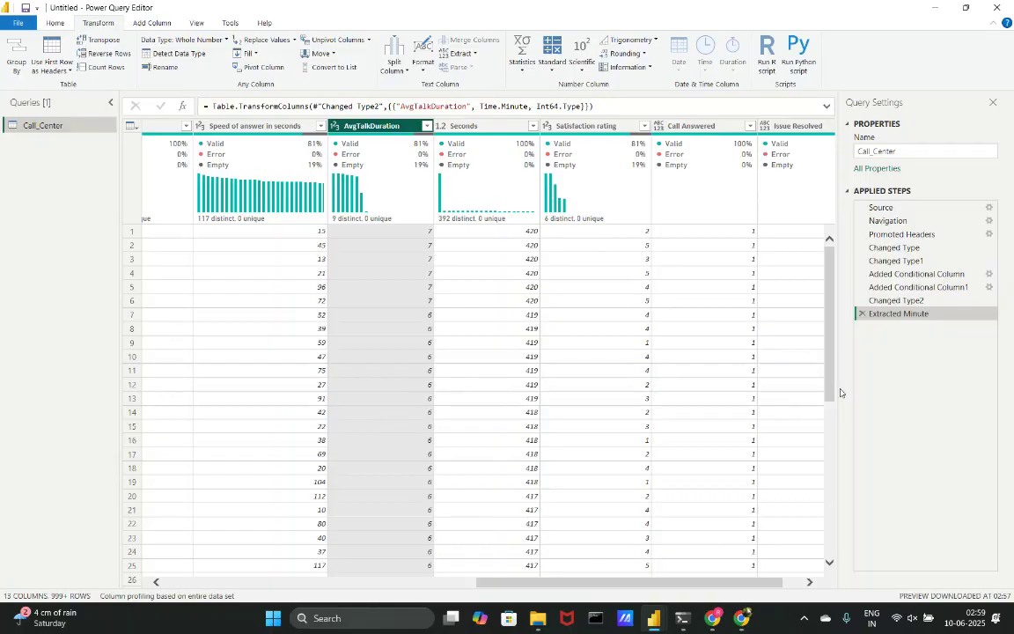
# Compare the AvgTalkDuration values before and after the minute extraction, and check them against the Seconds column.
pyautogui.click(872, 300)
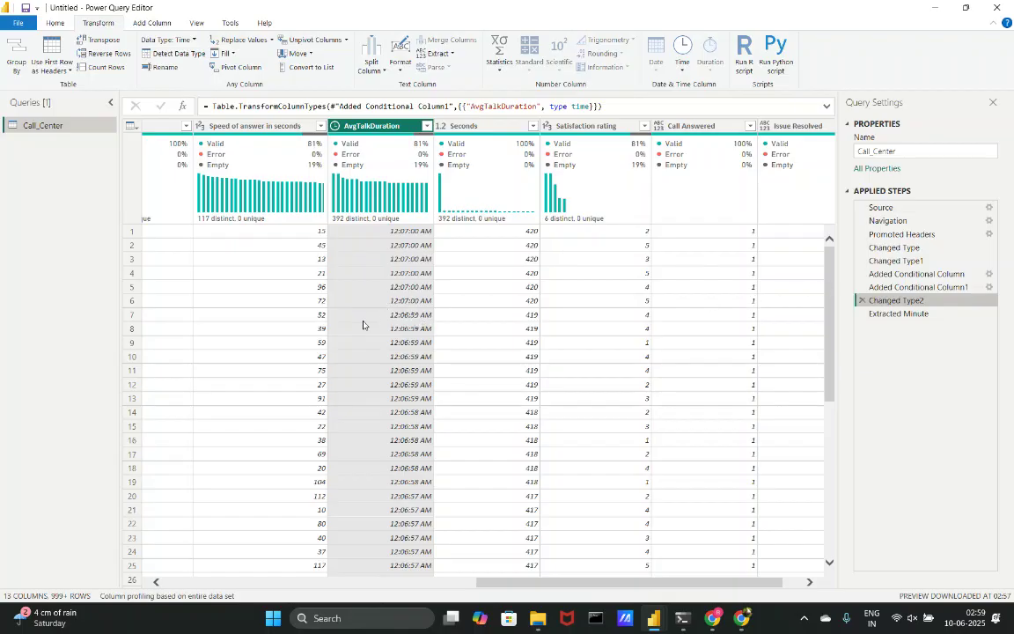
pyautogui.click(867, 314)
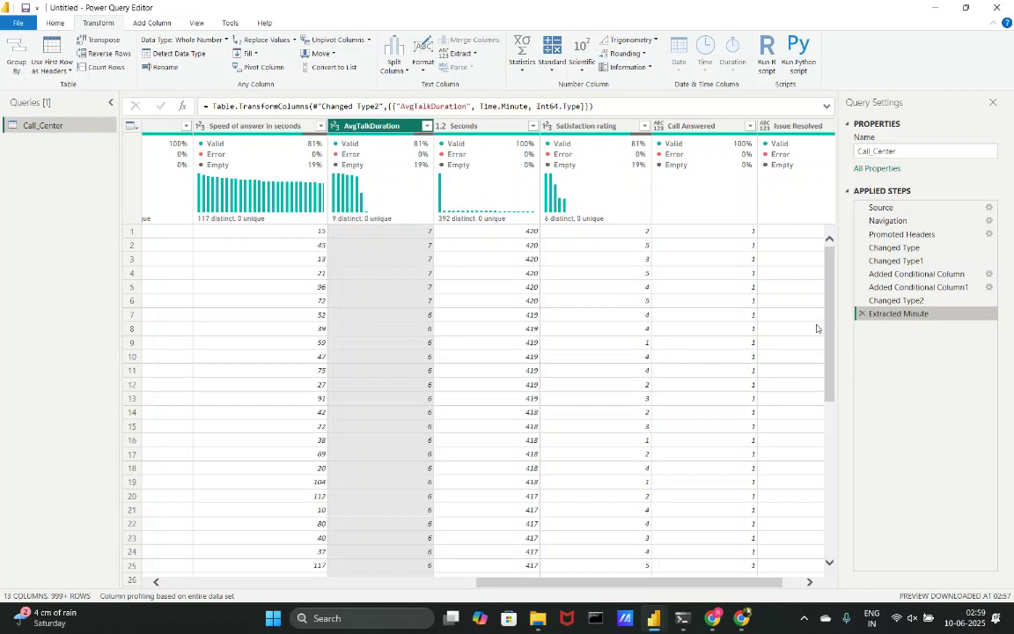
pyautogui.click(910, 303)
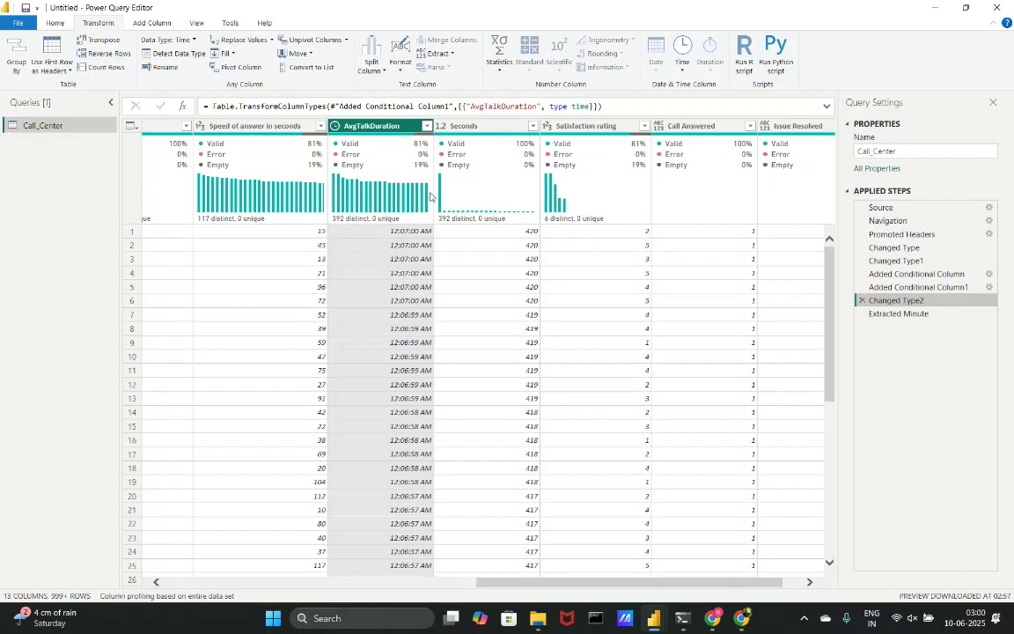
pyautogui.click(155, 23)
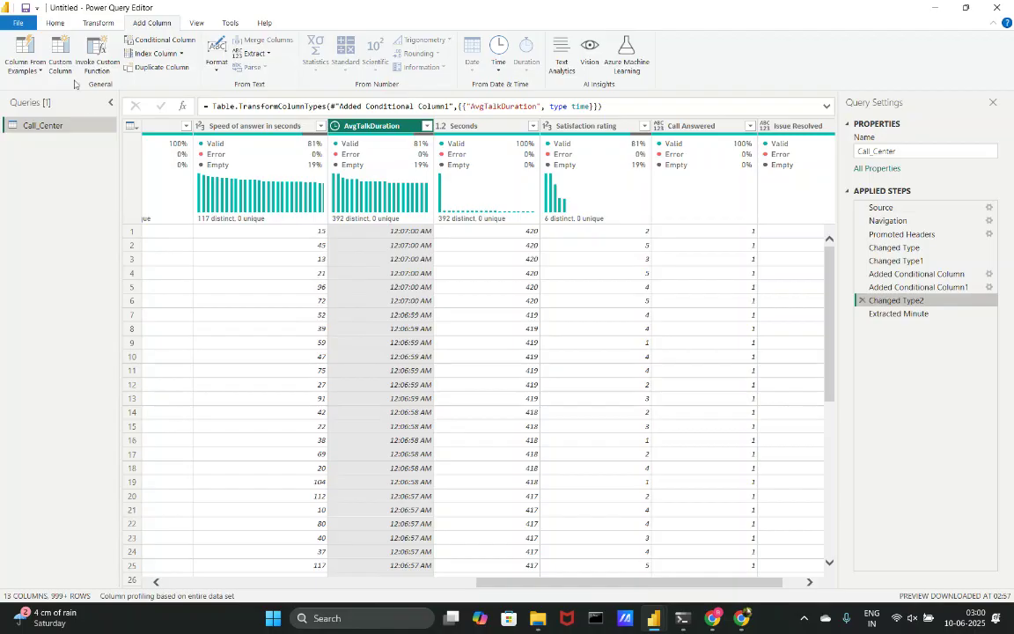
pyautogui.click(92, 25)
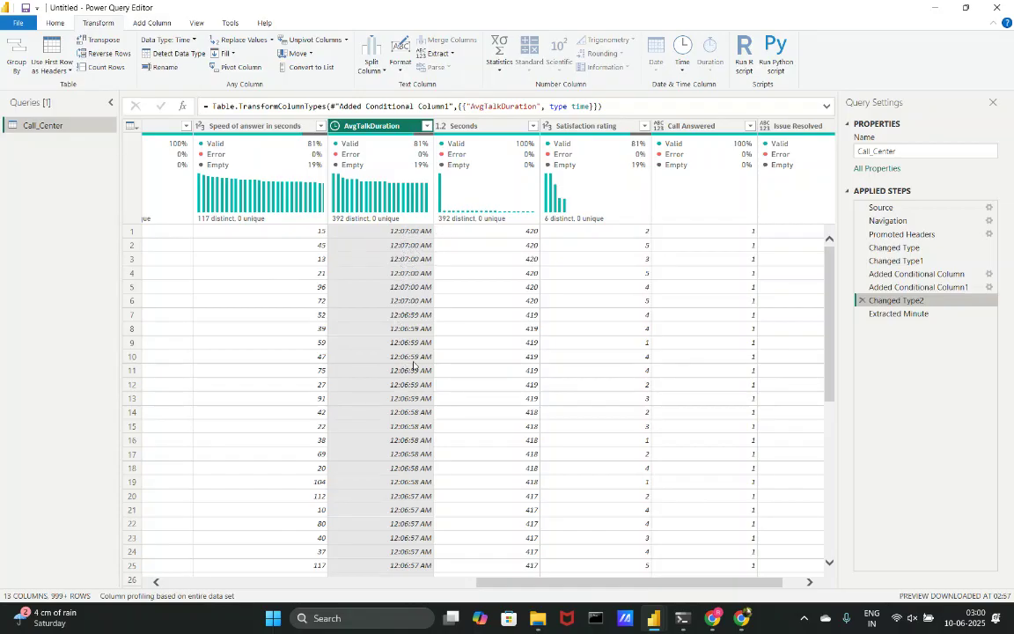
pyautogui.scroll(-5, 413, 364)
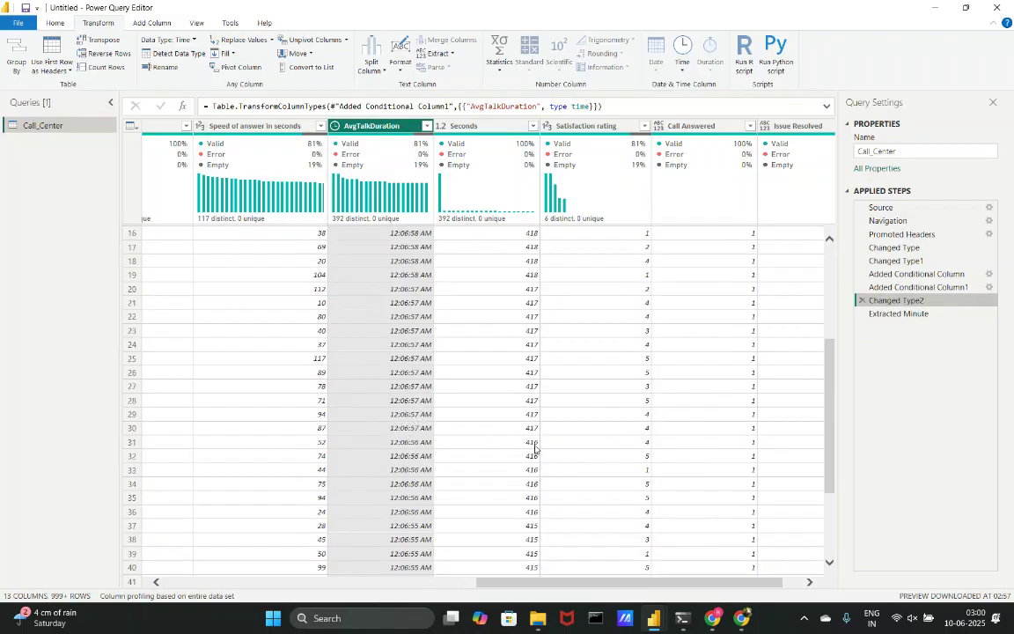
pyautogui.scroll(5, 396, 357)
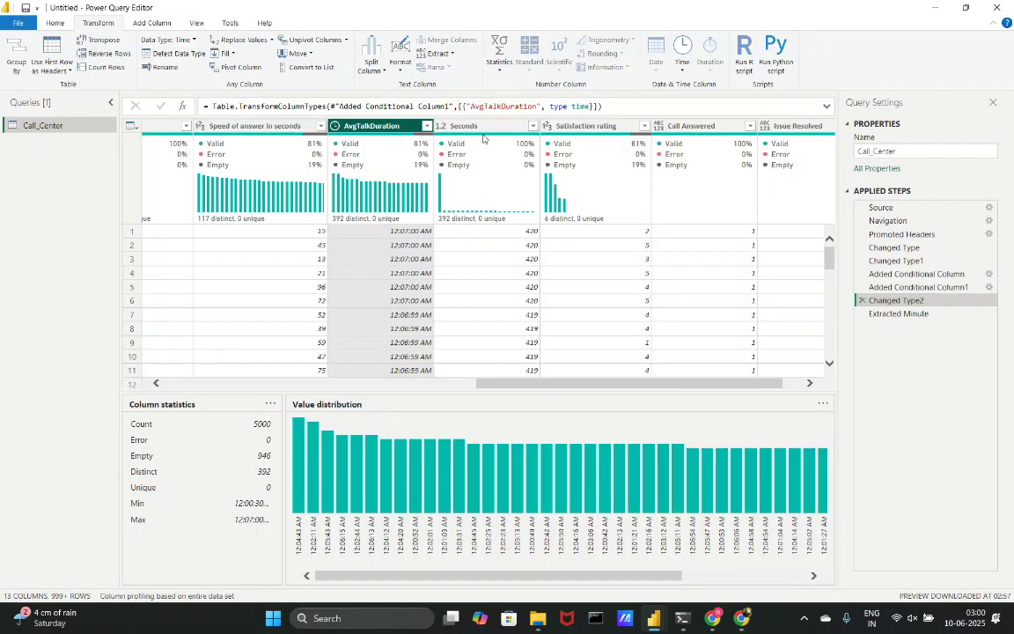
# Delete the Extracted Minute step, remove the AvgTalkDuration column, and review the remaining columns.
pyautogui.click(52, 22)
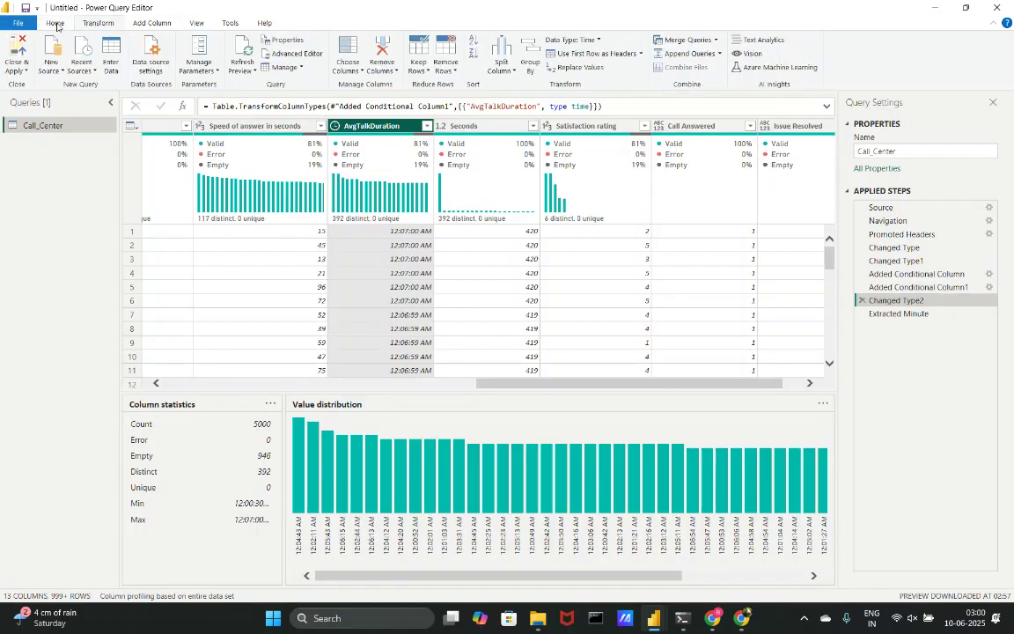
pyautogui.click(361, 51)
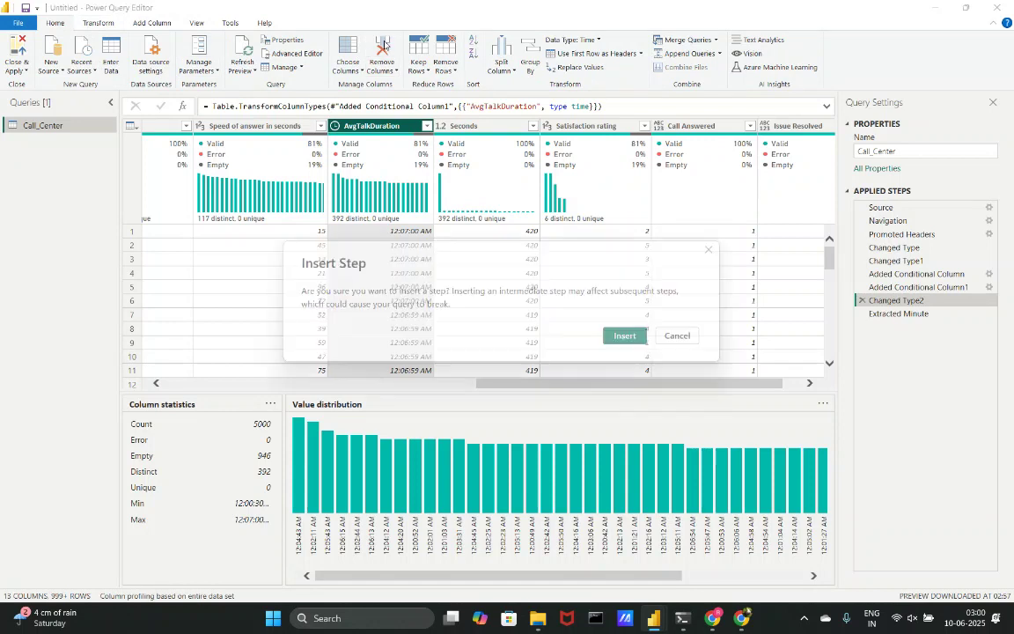
pyautogui.click(709, 253)
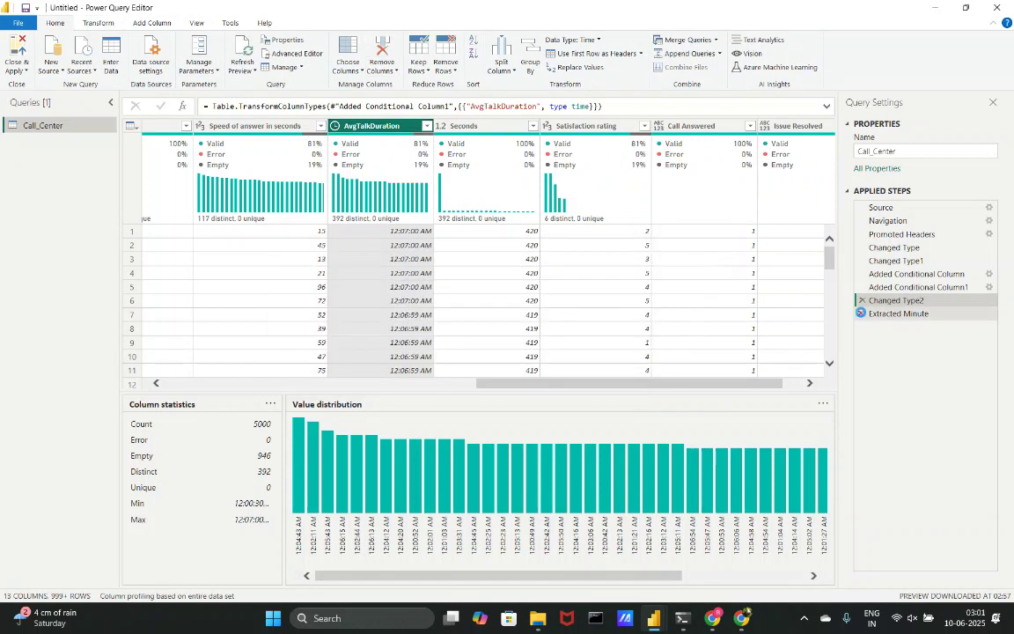
pyautogui.click(382, 51)
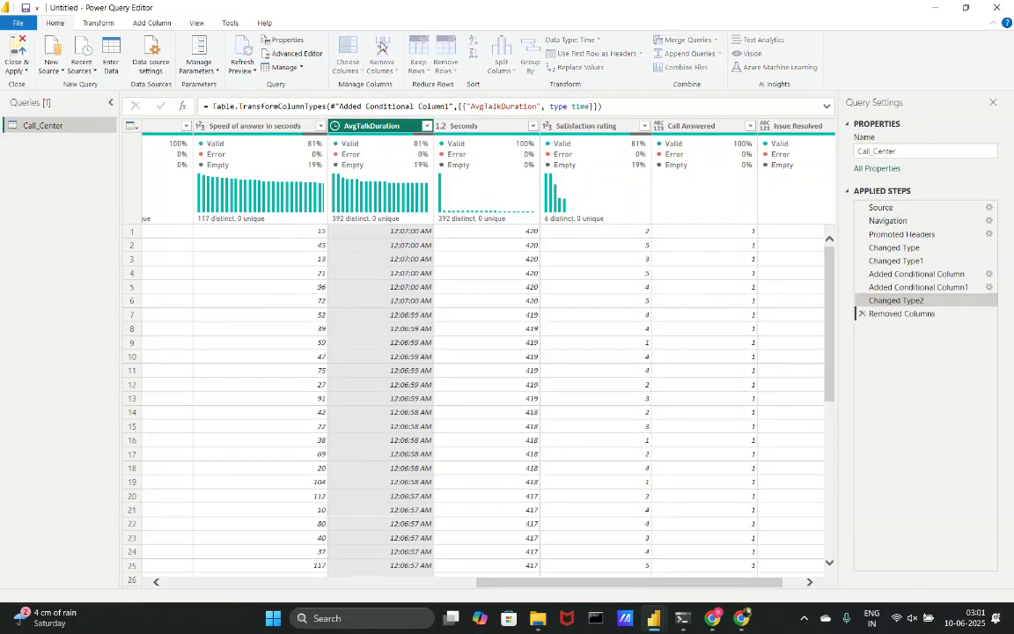
pyautogui.hscroll(-10, 422, 284)
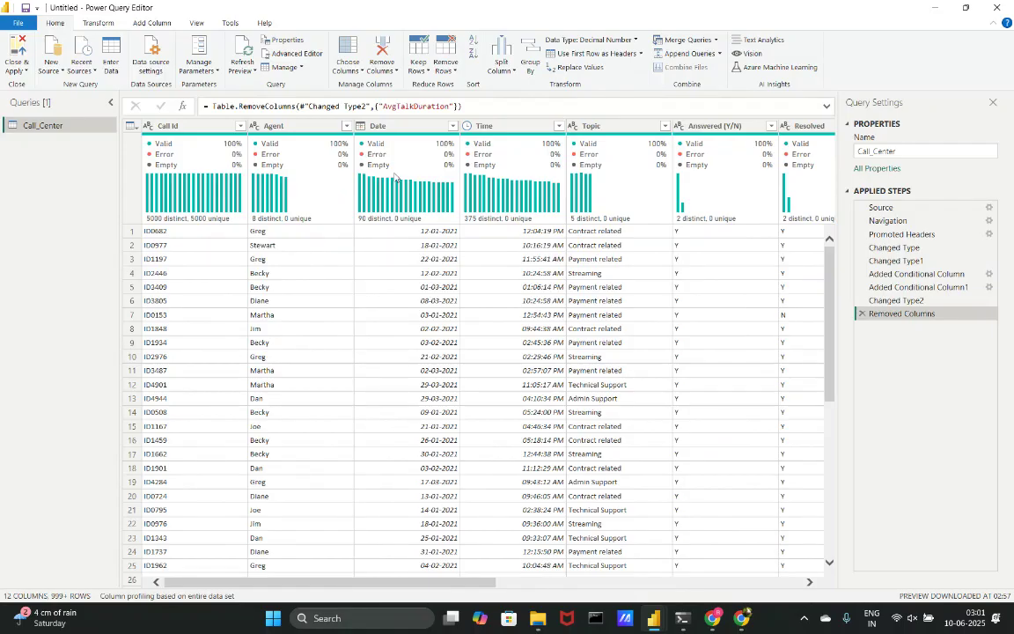
pyautogui.hscroll(5, 405, 314)
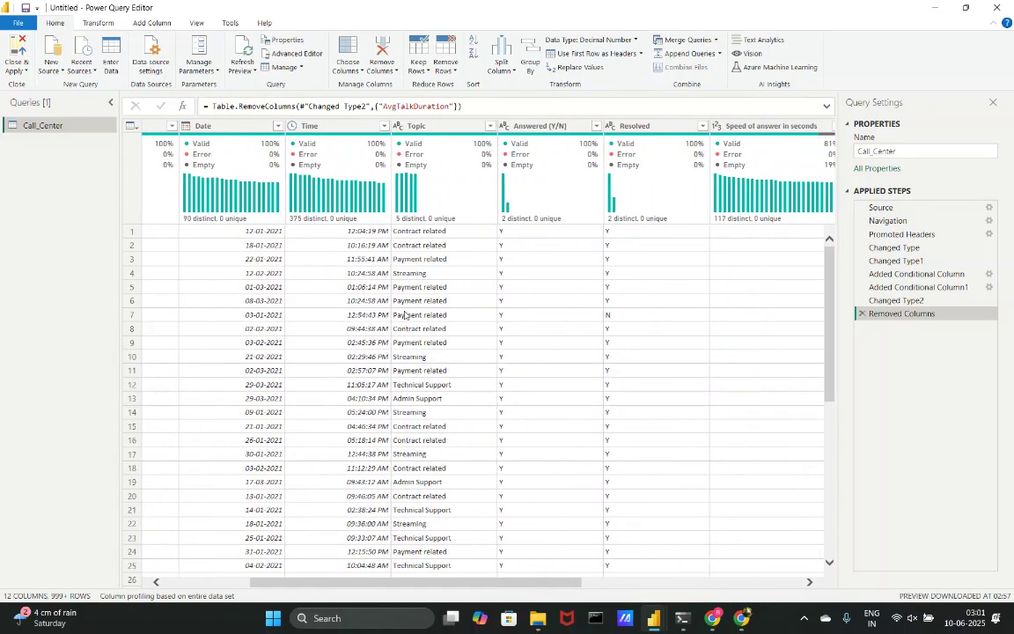
pyautogui.hscroll(5, 543, 170)
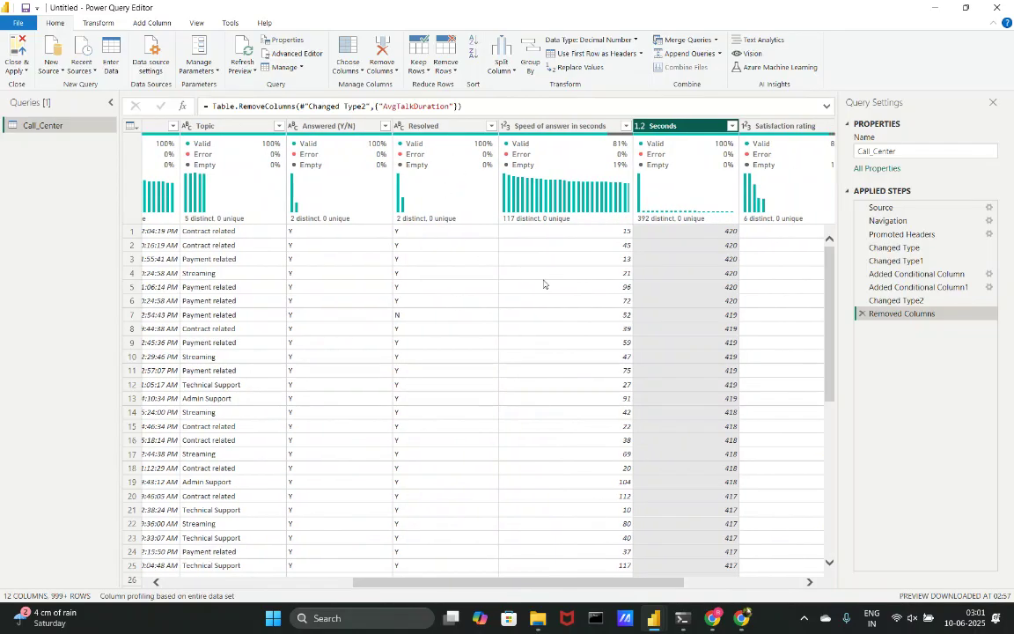
pyautogui.hscroll(4, 607, 268)
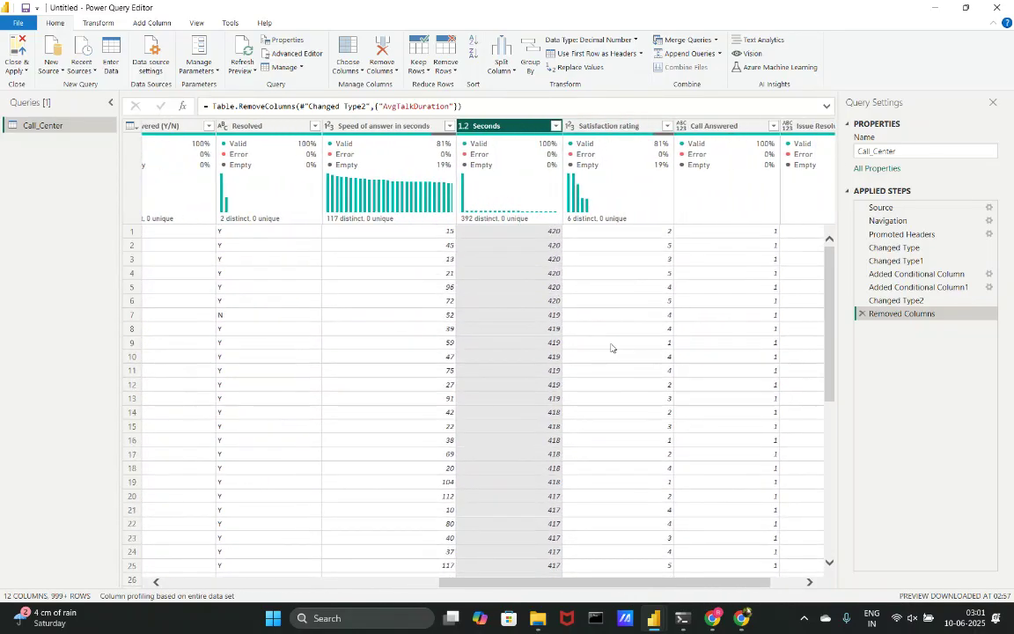
# Change the data type of the Call Answered and Issue Resolved columns to Whole Number.
pyautogui.hscroll(2, 616, 291)
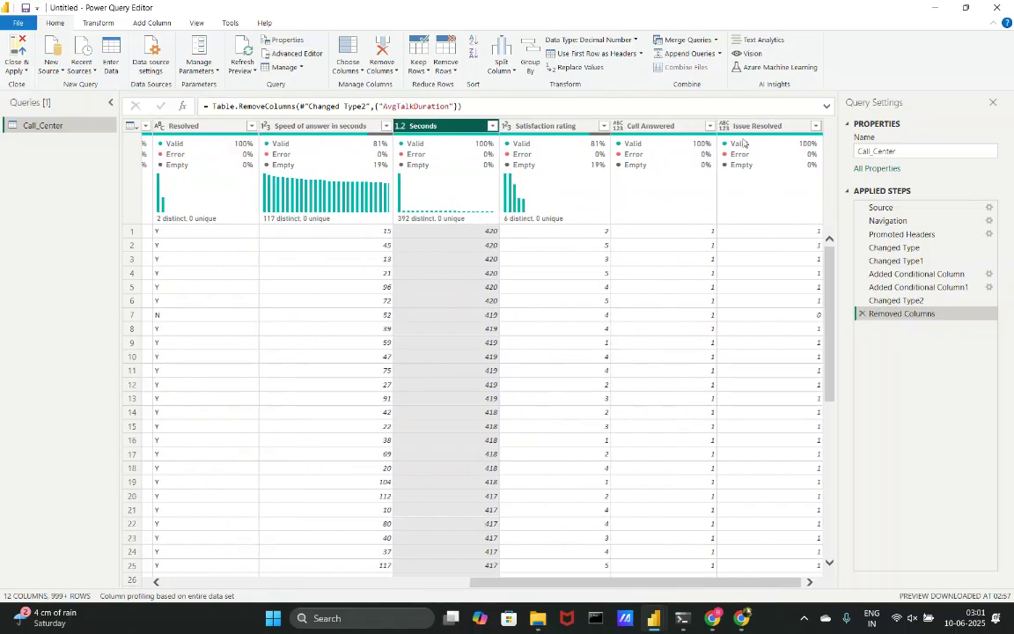
pyautogui.click(665, 126)
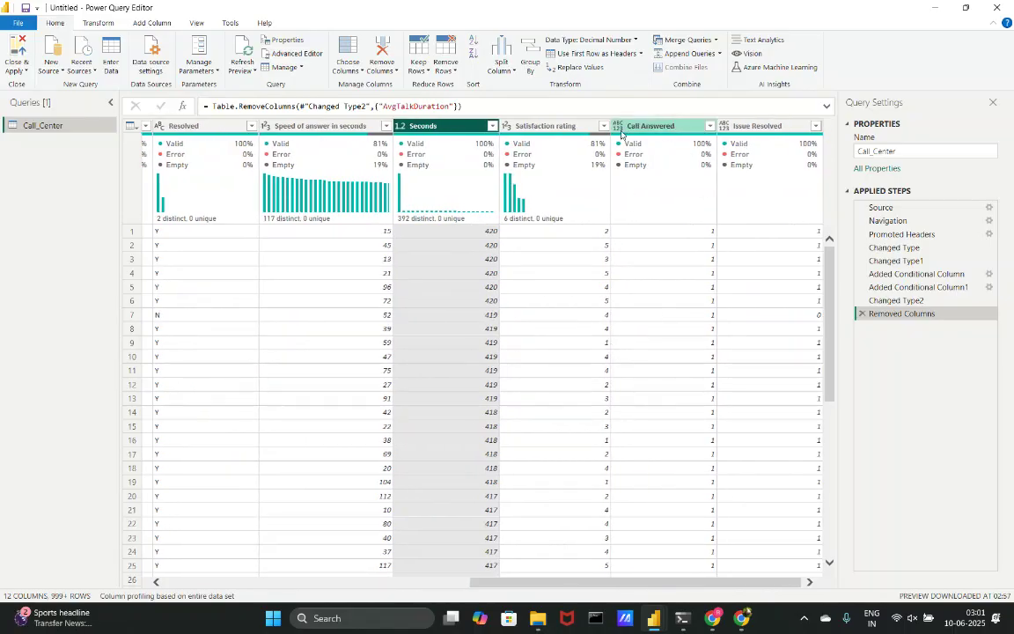
pyautogui.click(619, 126)
pyautogui.click(647, 167)
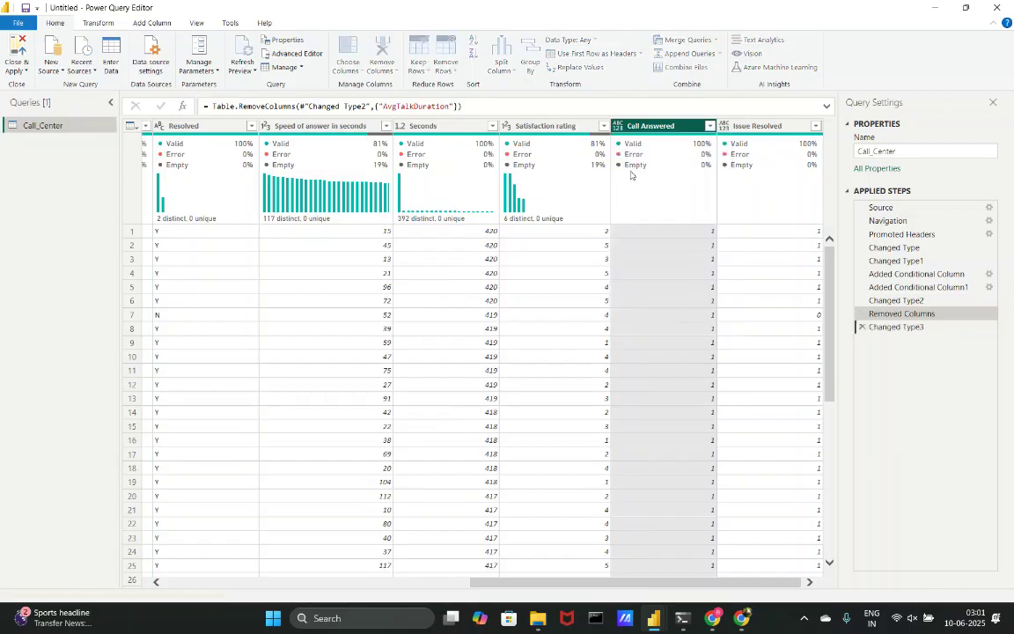
pyautogui.click(739, 129)
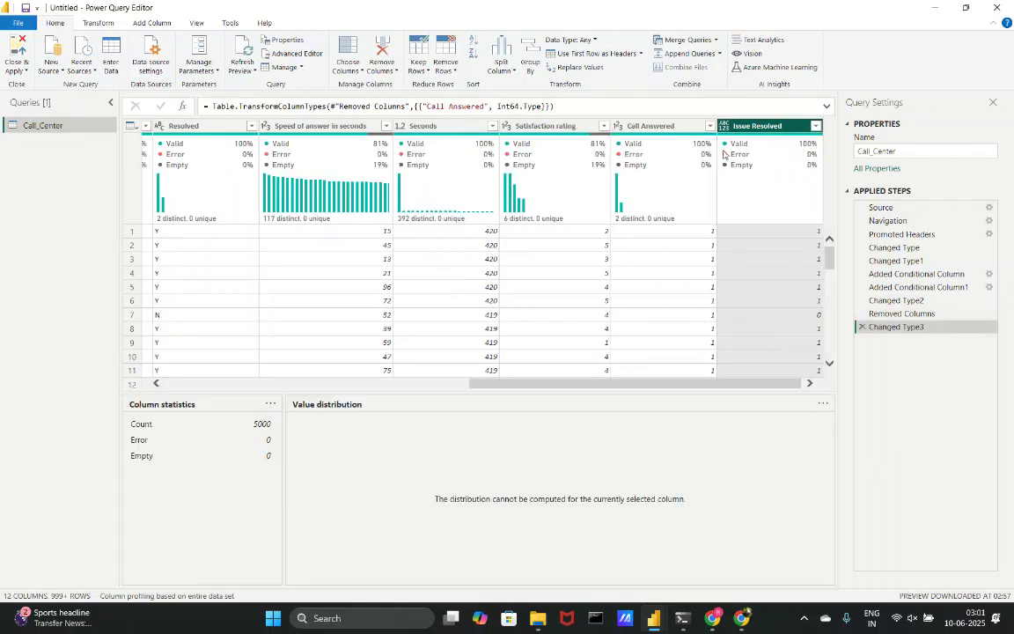
pyautogui.click(724, 126)
pyautogui.click(762, 168)
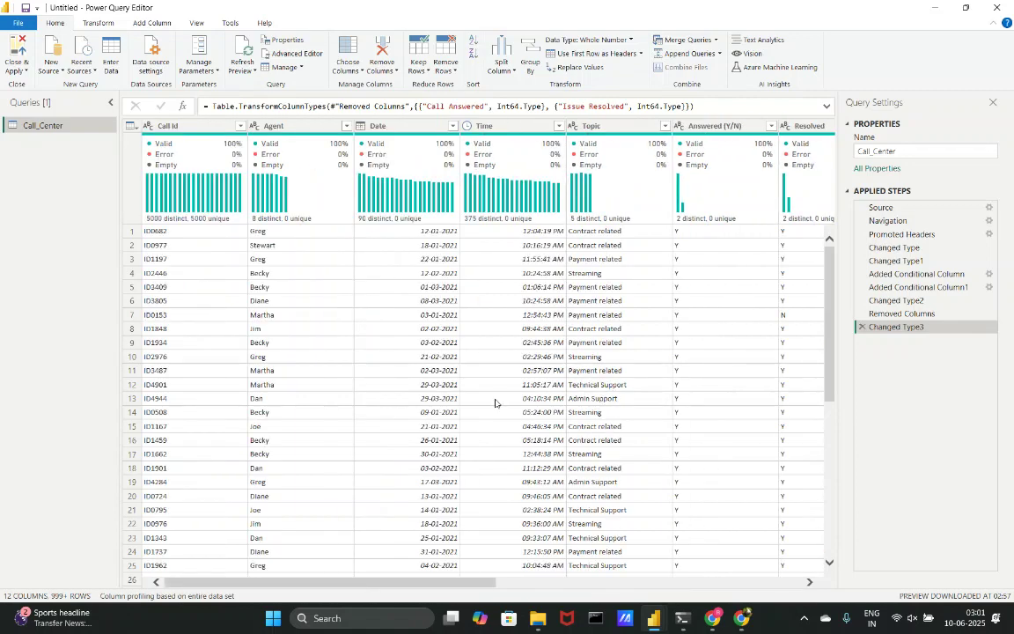
# Review the cleaned columns, apply the query changes to the report, and expand the Call_Center table's field list.
pyautogui.hscroll(4, 397, 424)
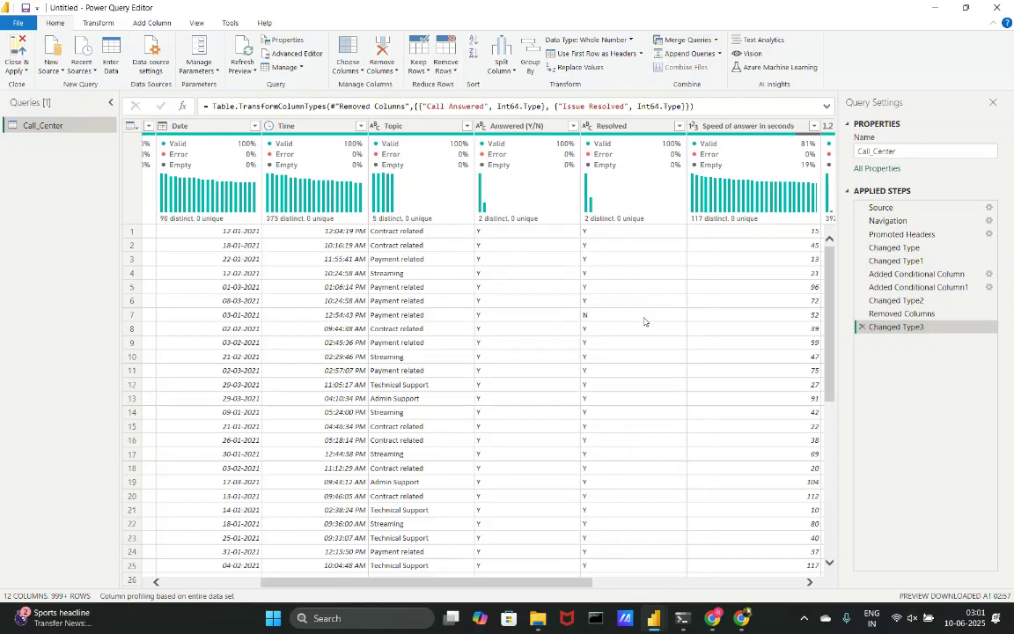
pyautogui.hscroll(5, 557, 306)
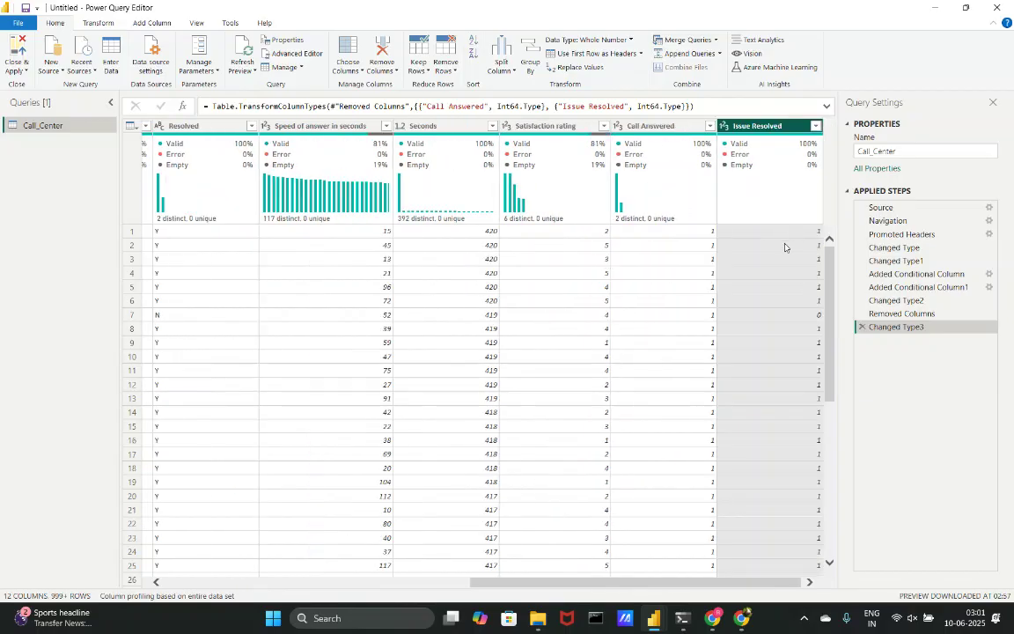
pyautogui.click(14, 50)
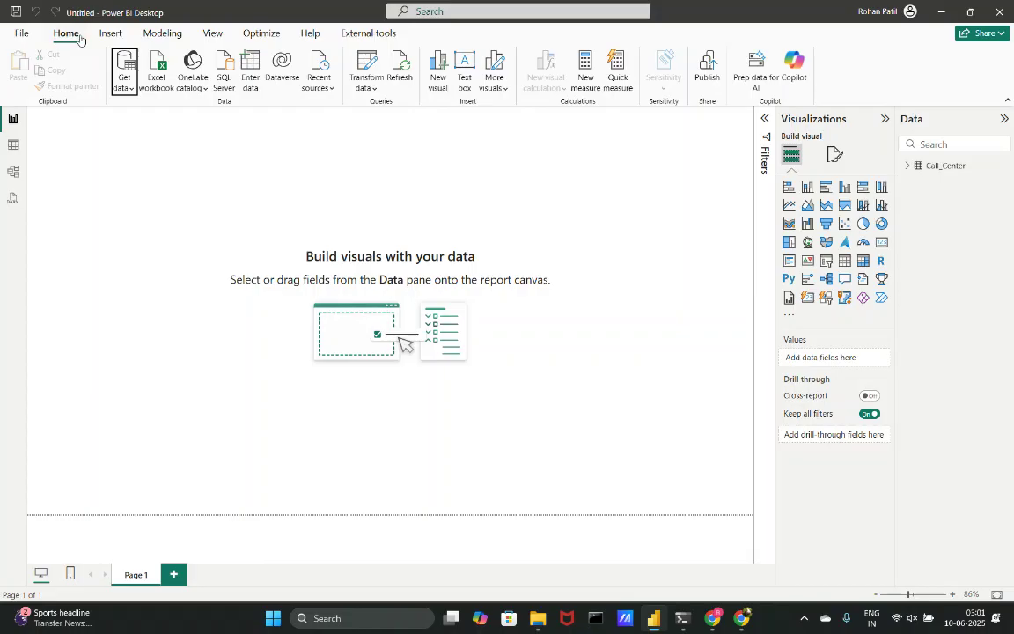
pyautogui.click(907, 167)
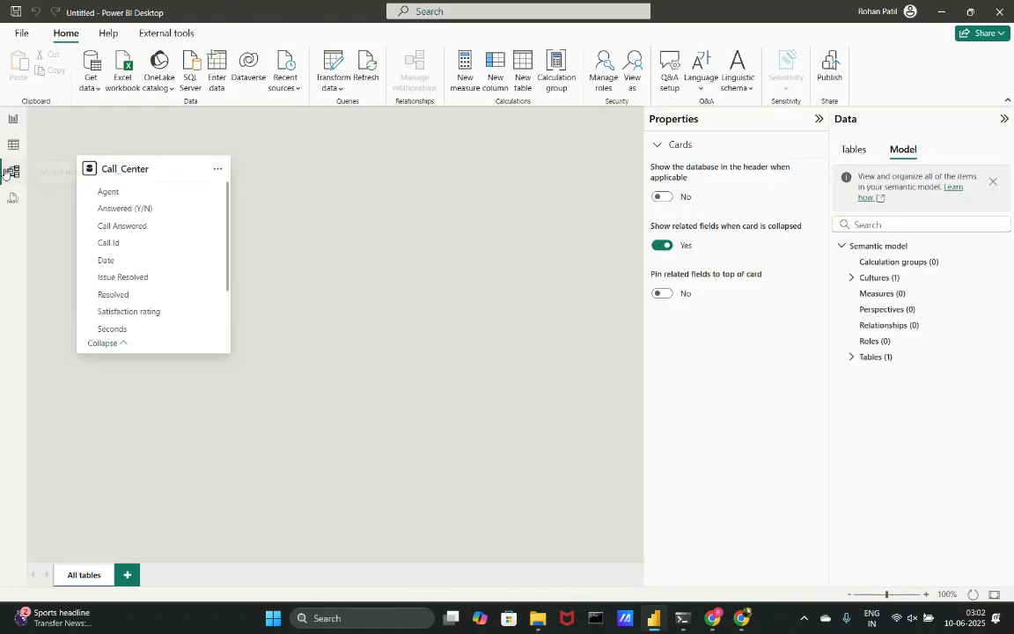
# Set Call Id as the key column of the Call_Center table in the model view.
pyautogui.click(10, 173)
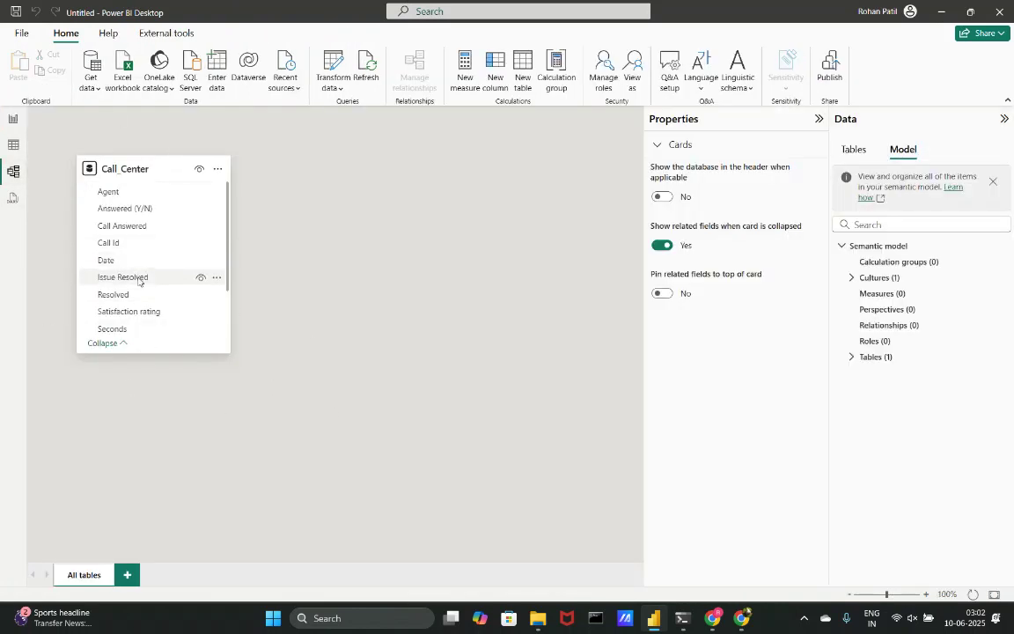
pyautogui.scroll(-3, 138, 304)
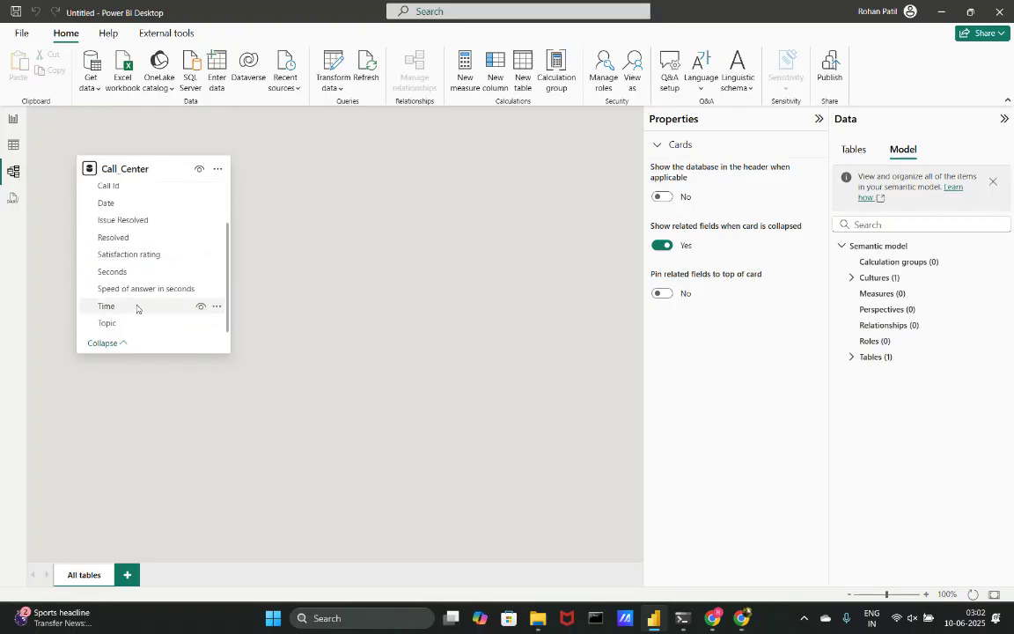
pyautogui.scroll(3, 142, 220)
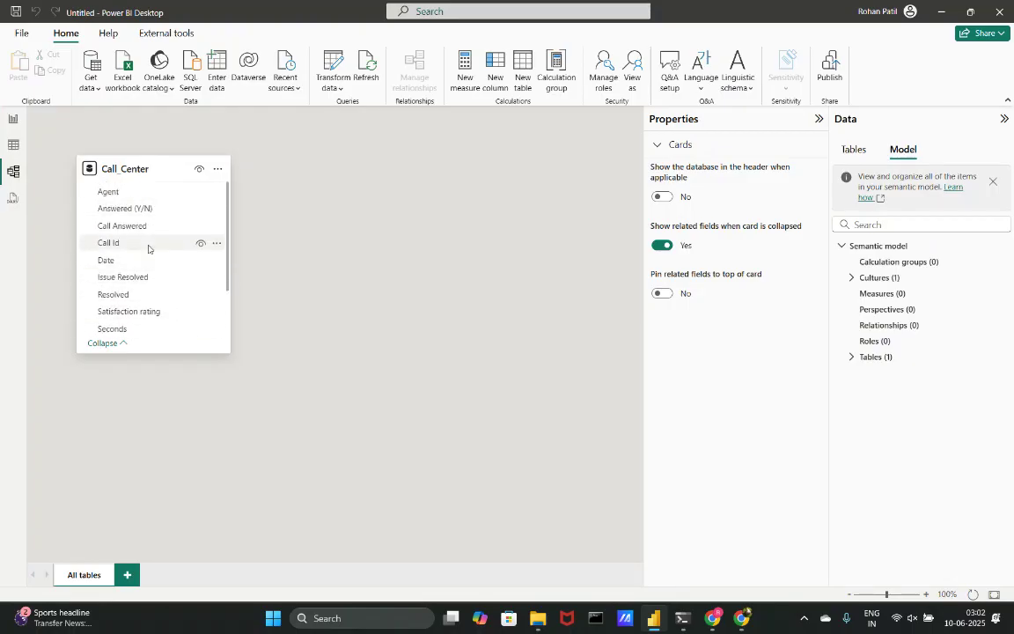
pyautogui.click(137, 244)
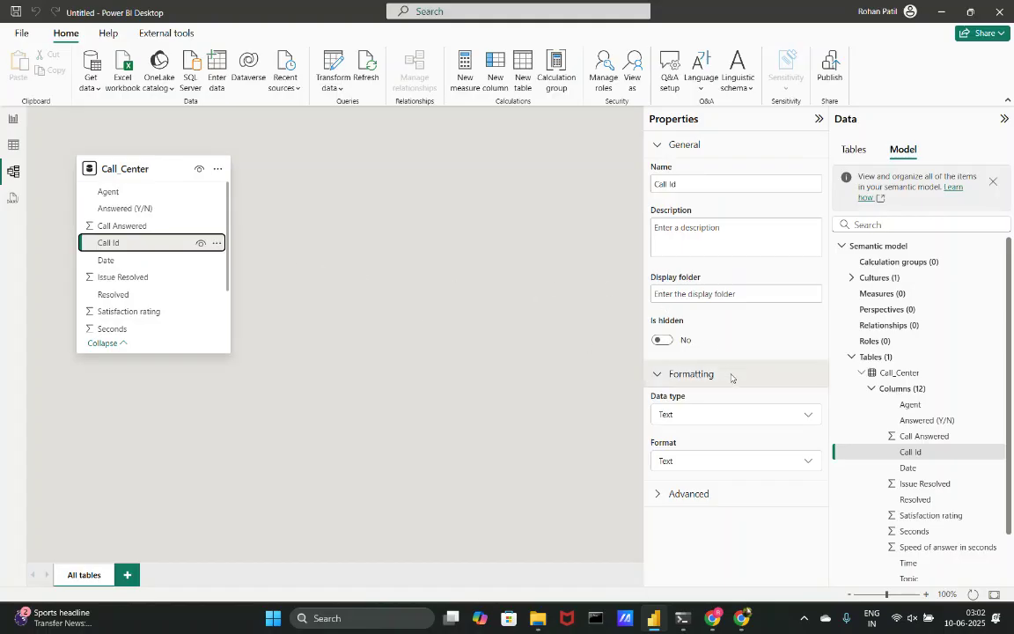
pyautogui.click(175, 169)
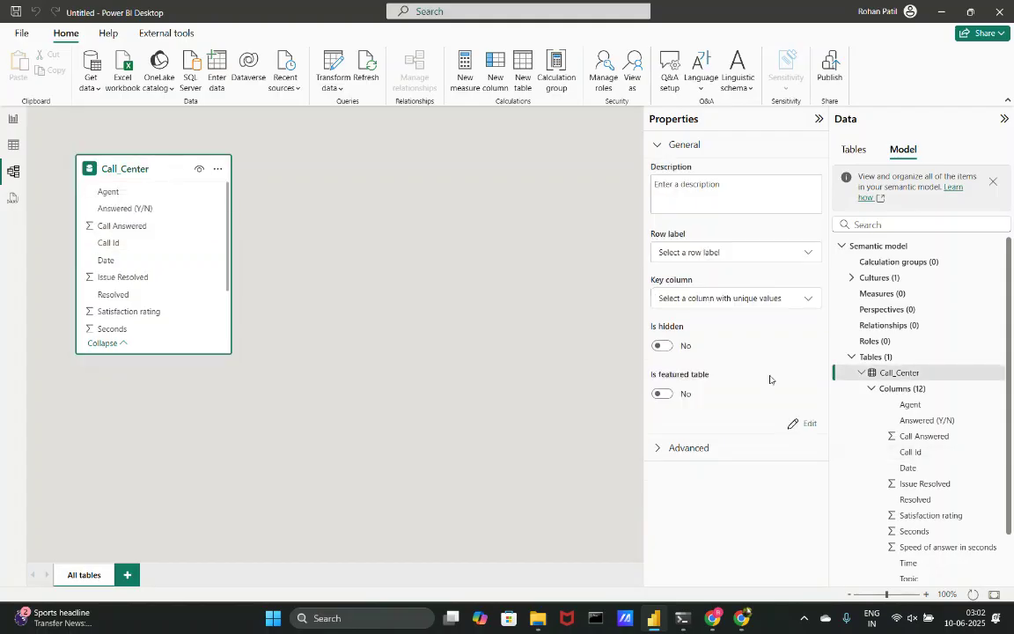
pyautogui.click(728, 304)
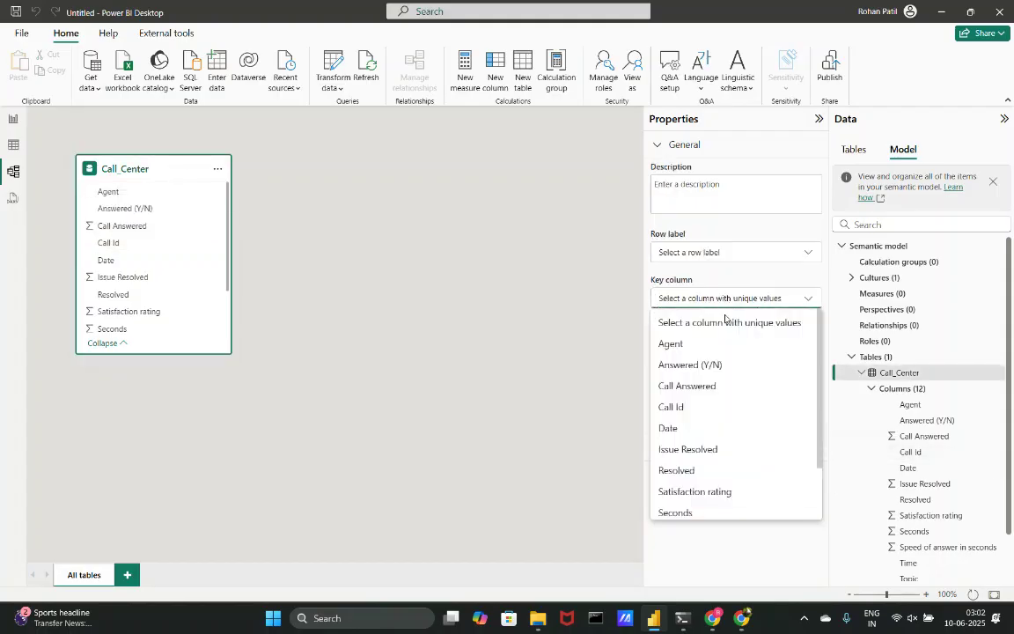
pyautogui.click(705, 412)
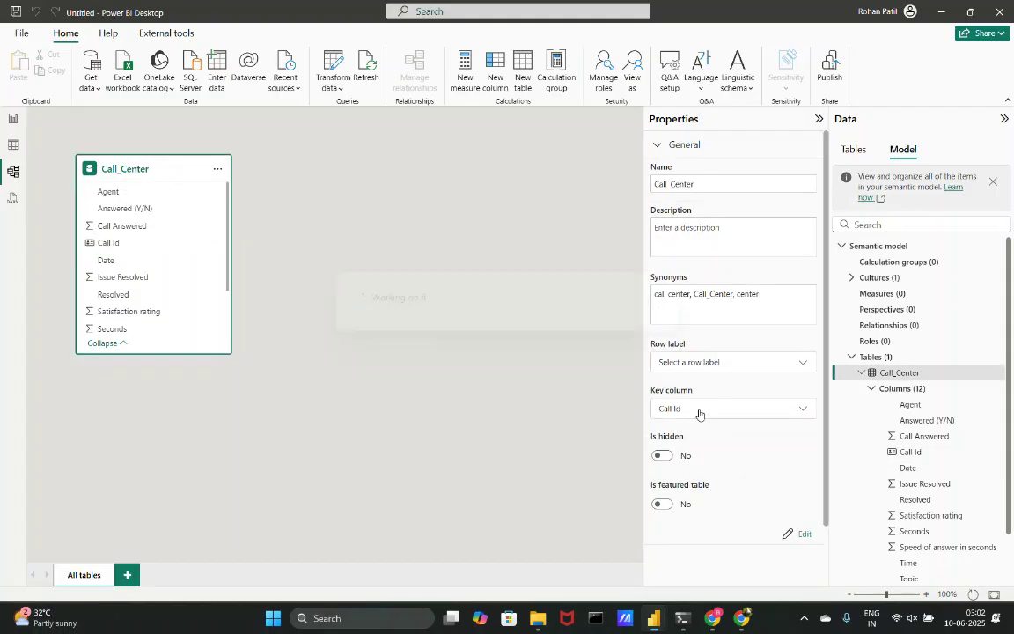
pyautogui.click(352, 353)
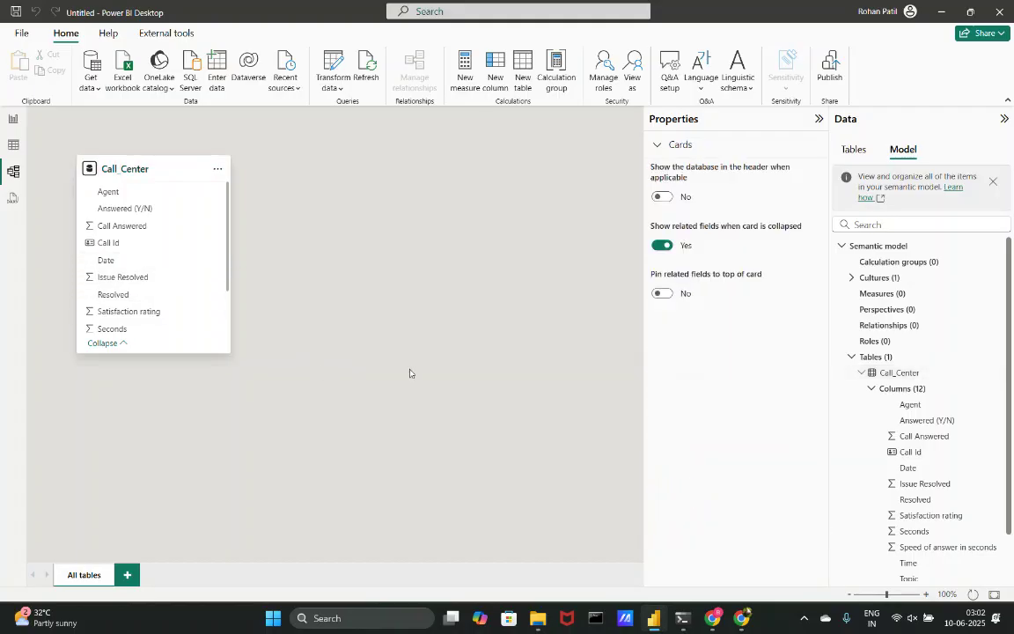
# Return to the report view.
pyautogui.click(14, 118)
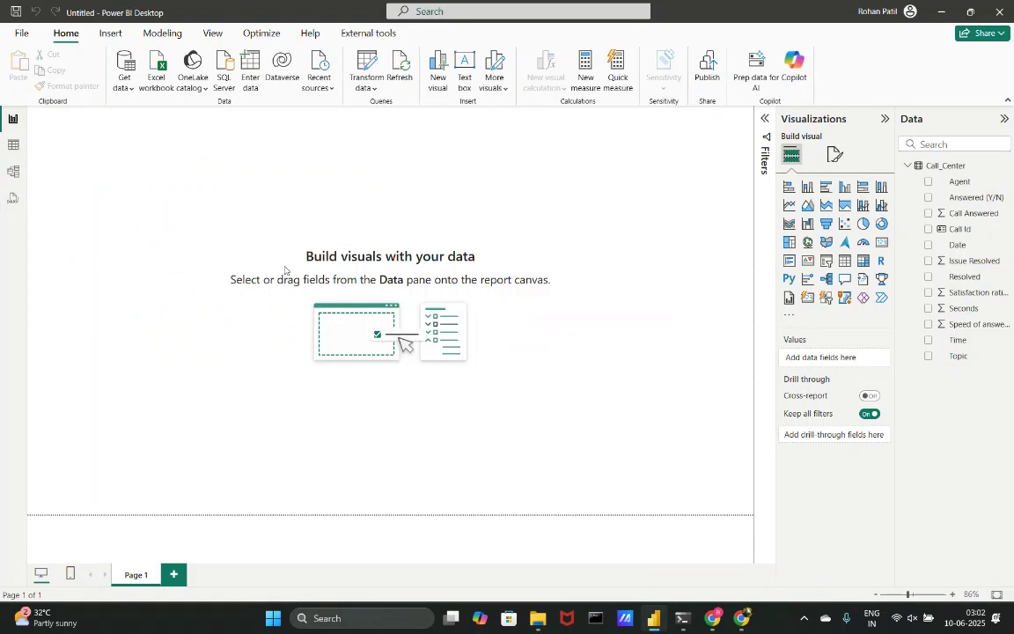
pyautogui.click(13, 171)
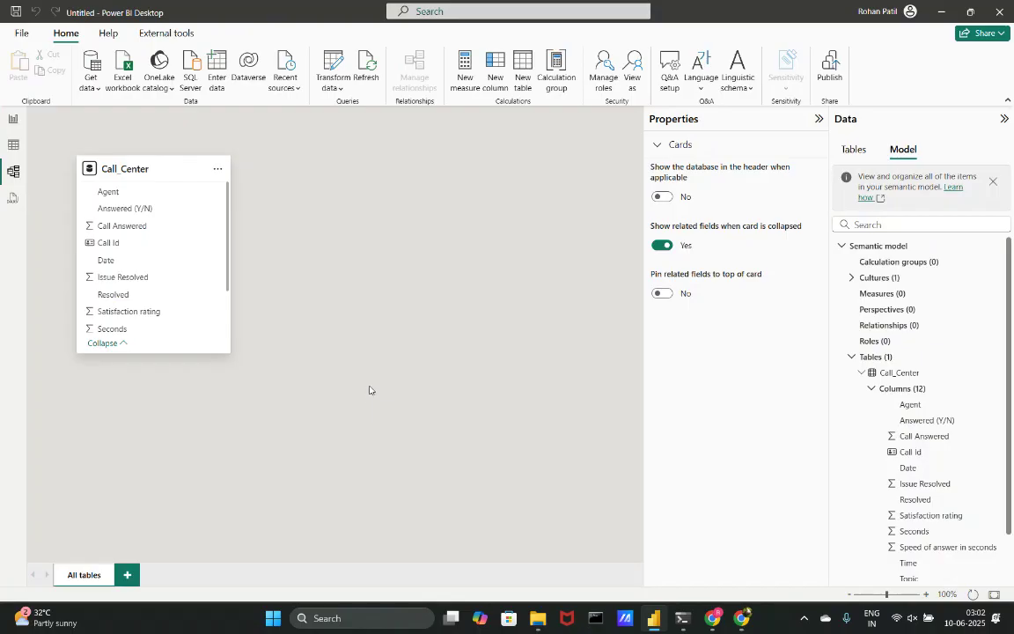
pyautogui.click(13, 118)
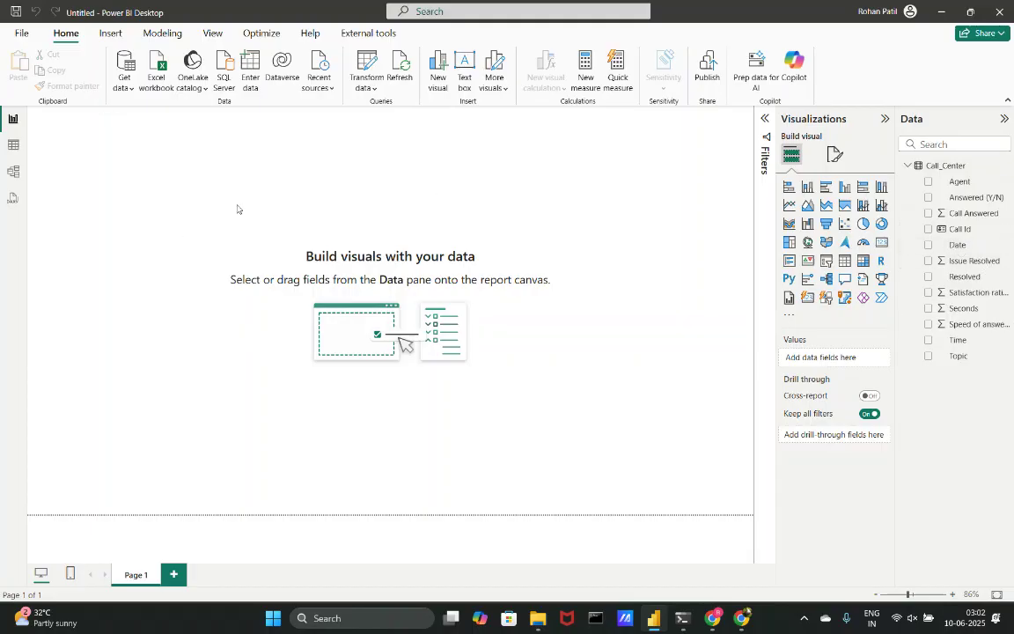
# Turn on Auto date/time in the current file's Data Load options.
pyautogui.click(19, 32)
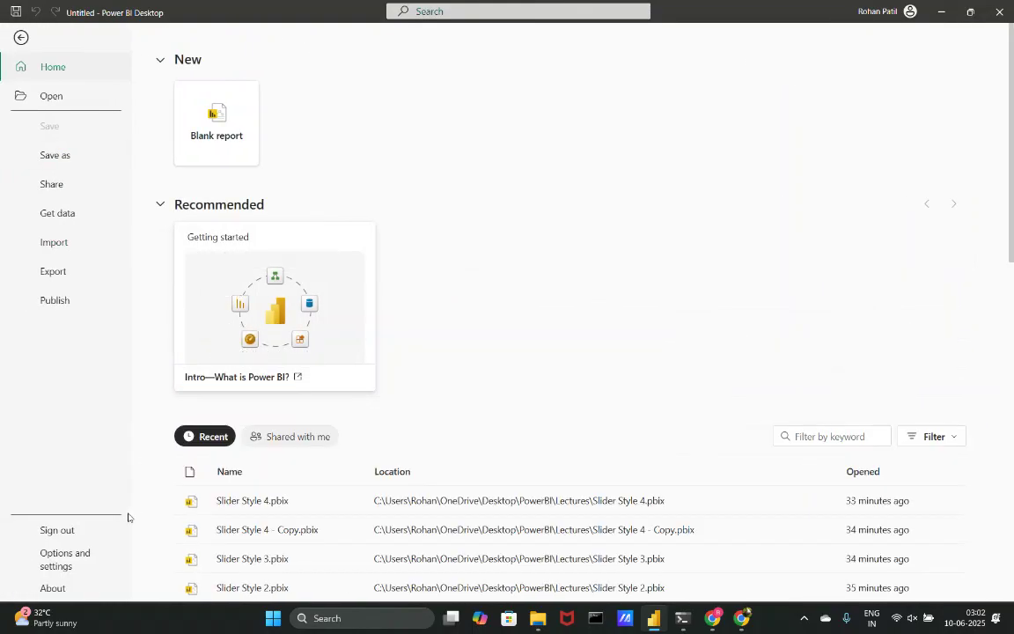
pyautogui.click(92, 558)
pyautogui.press('Escape')
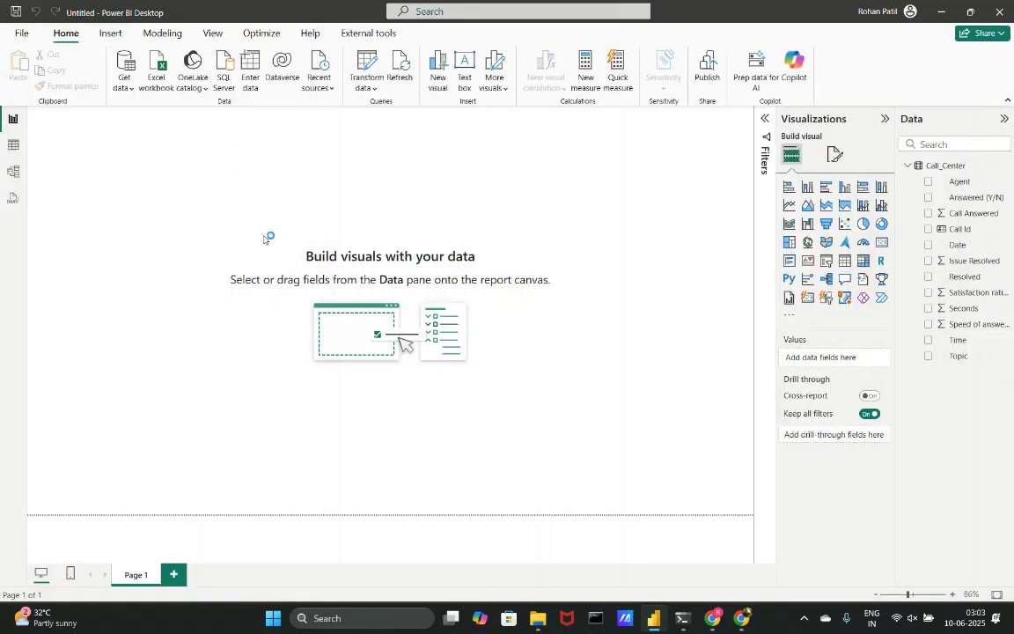
pyautogui.click(264, 407)
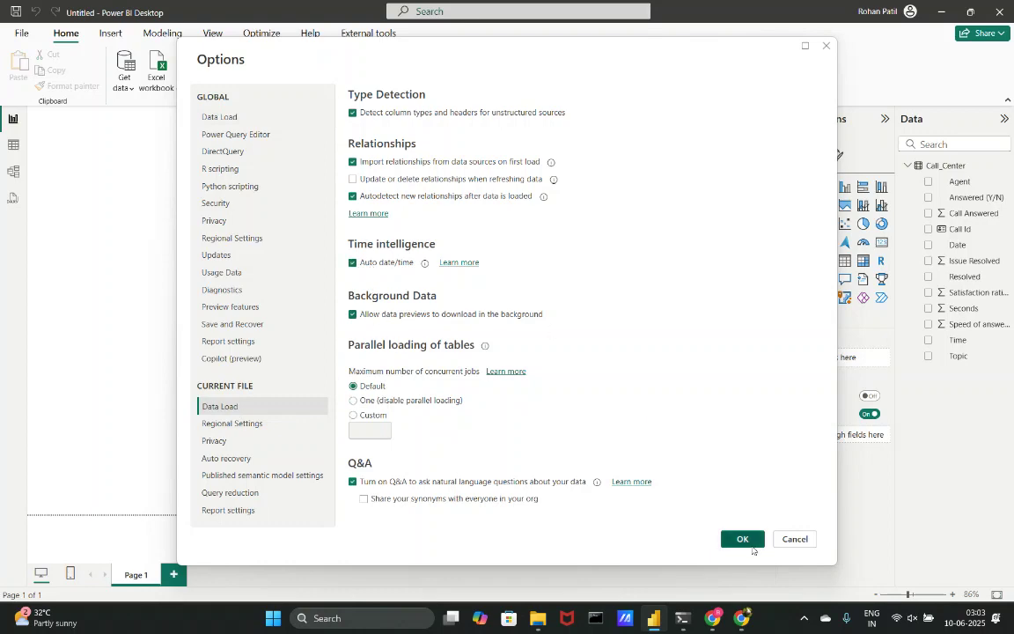
pyautogui.click(743, 539)
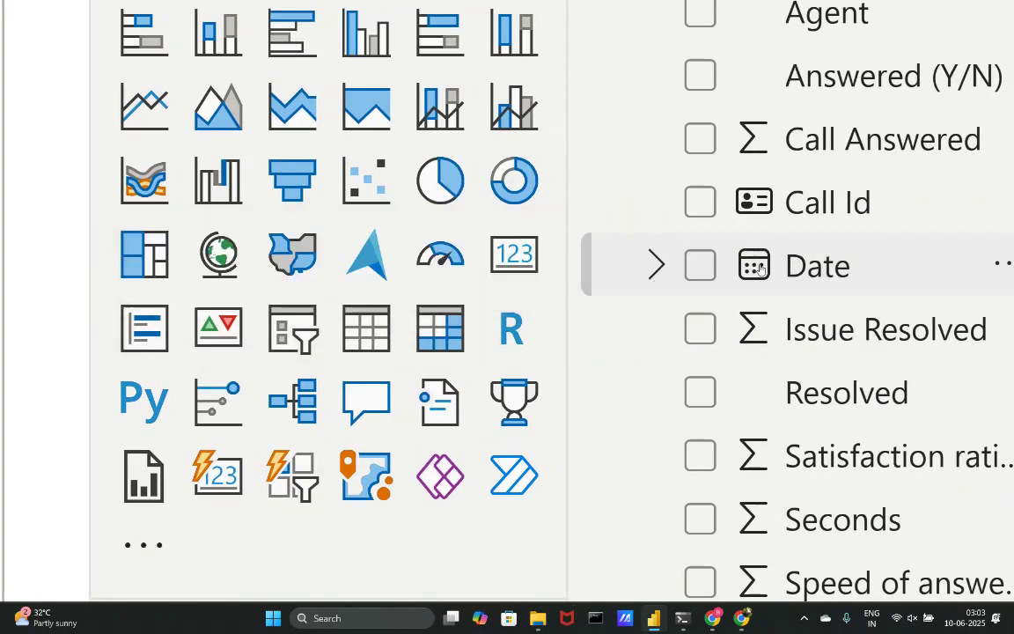
# Expand the Date field and its Date Hierarchy to examine the date levels it contains.
pyautogui.click(633, 277)
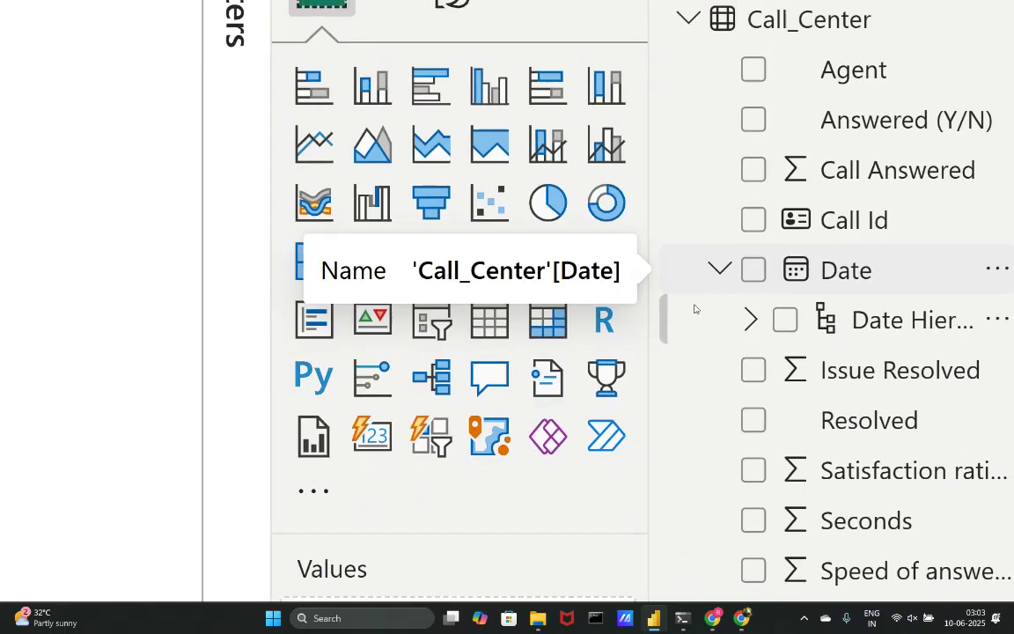
pyautogui.click(716, 327)
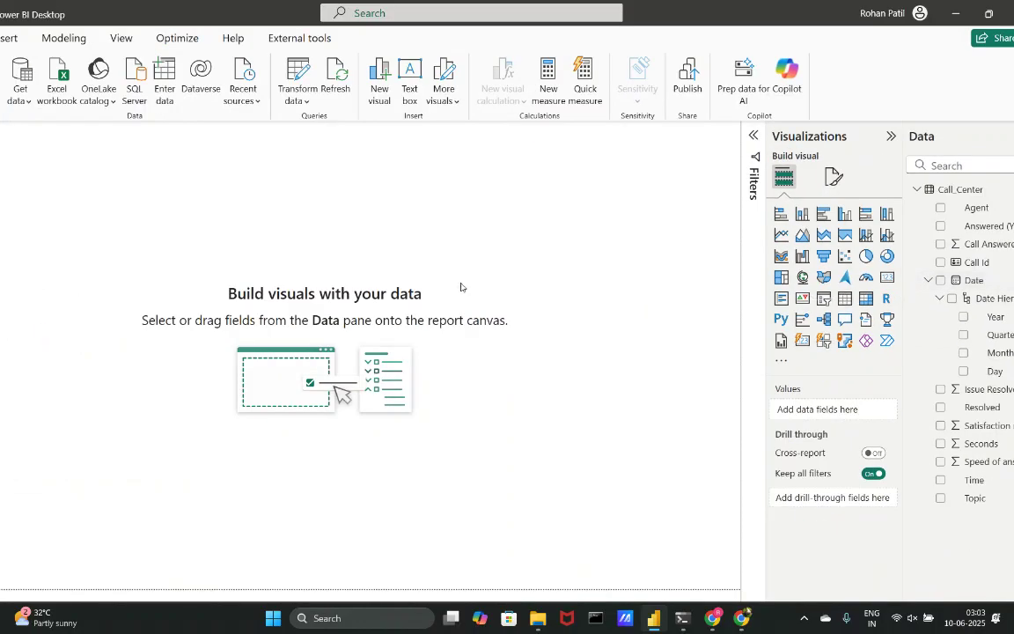
pyautogui.click(457, 285)
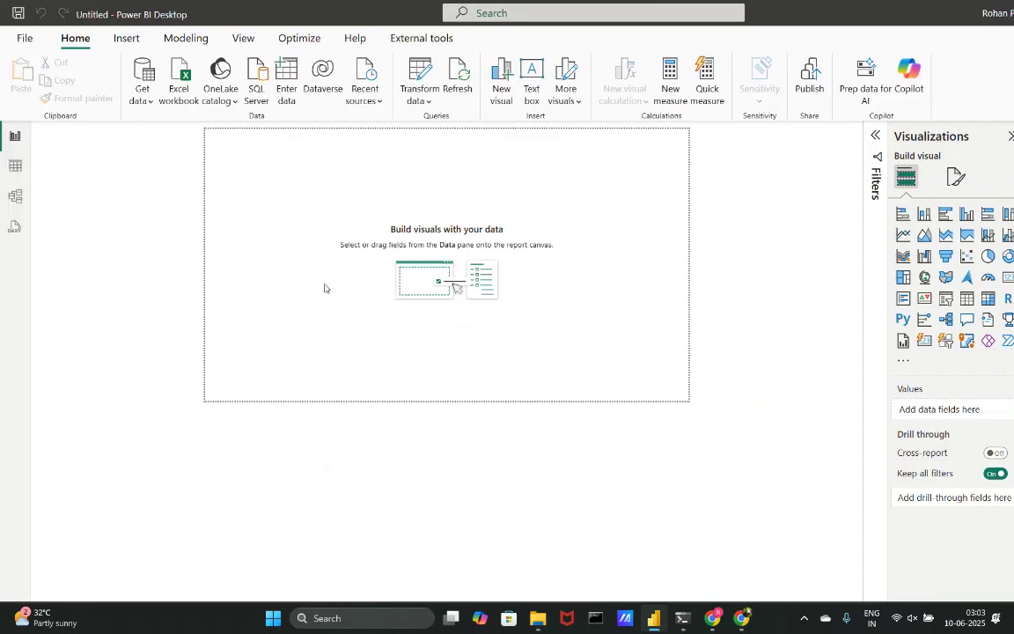
# Turn off Auto date/time in the current file's Data Load options and check the matching global setting for new files.
pyautogui.click(25, 38)
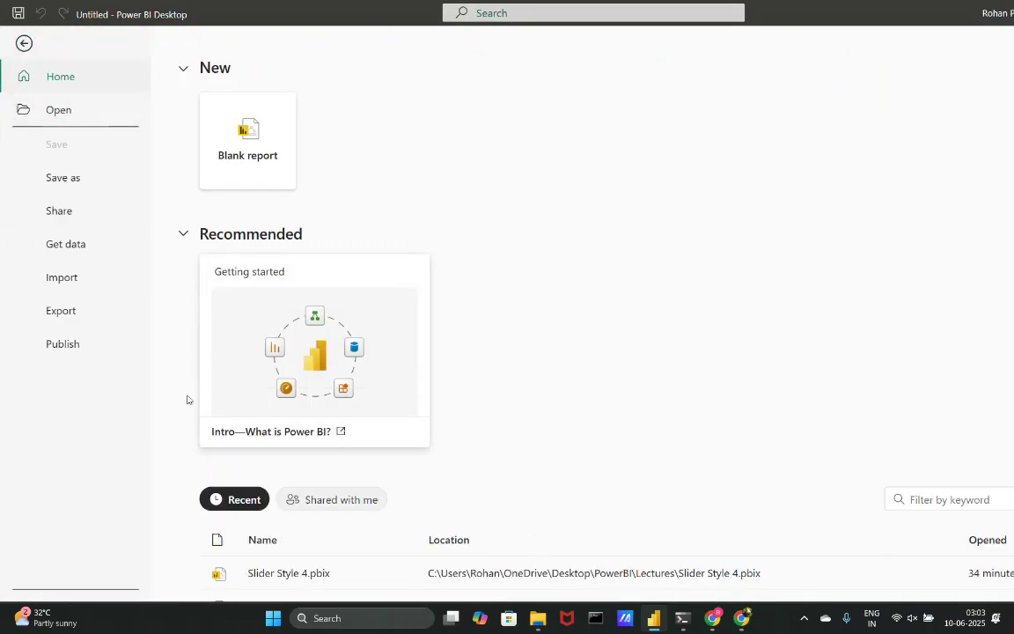
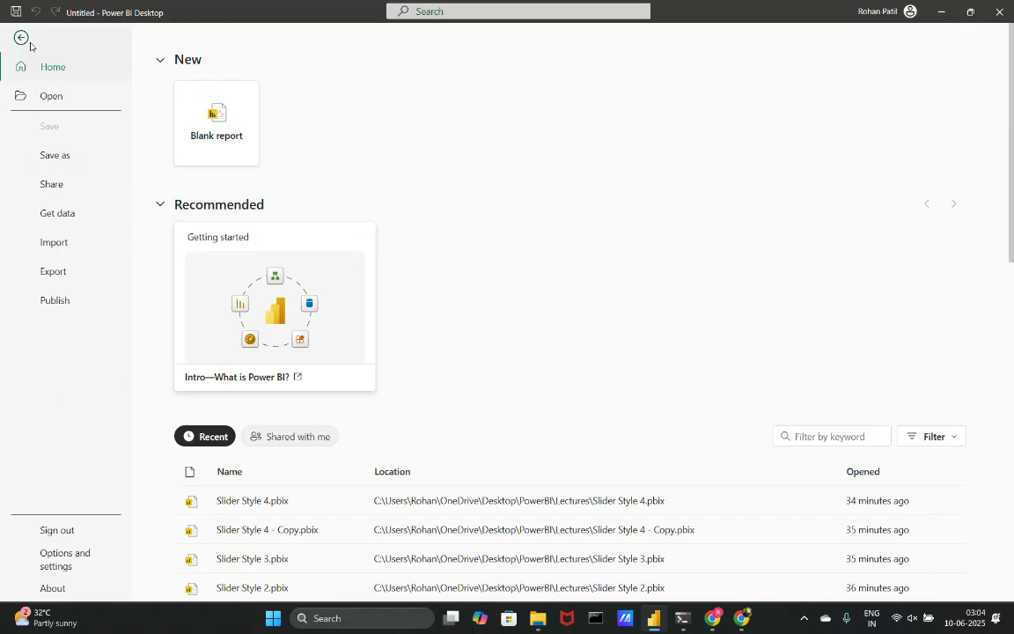
pyautogui.click(86, 556)
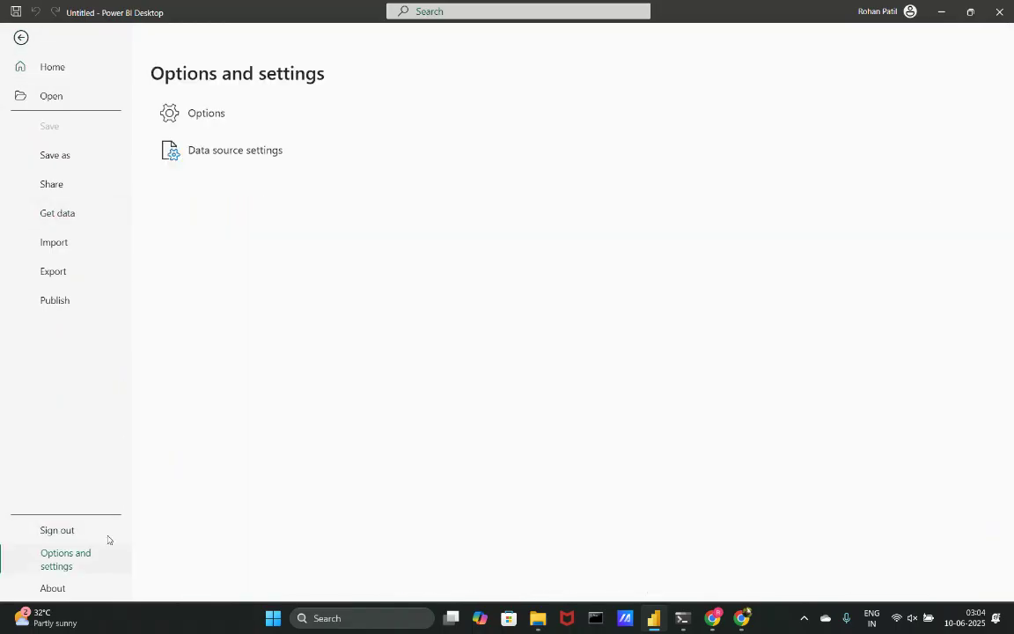
pyautogui.click(182, 112)
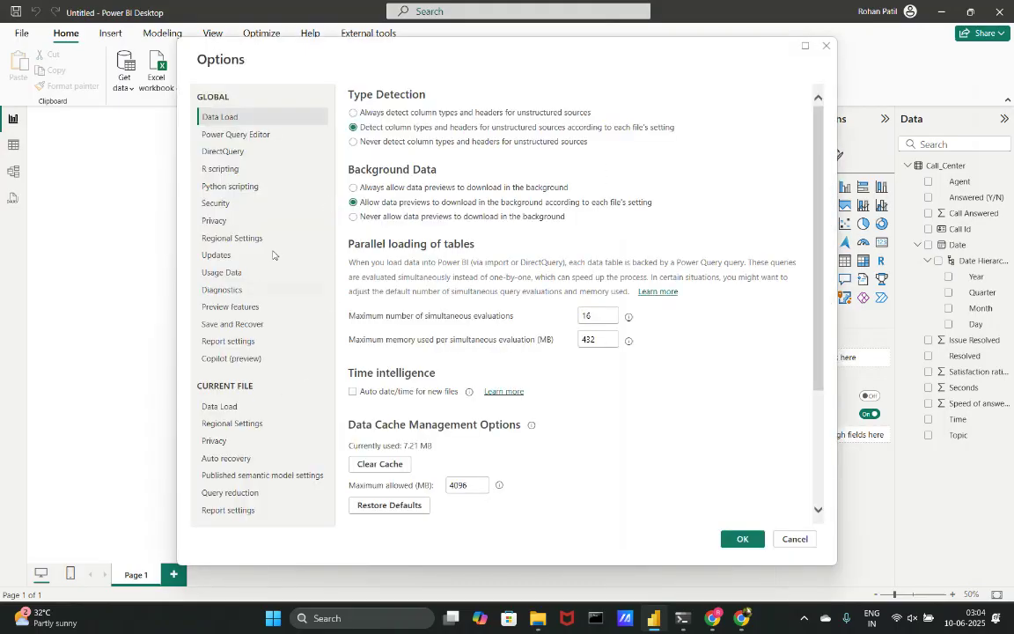
pyautogui.click(239, 408)
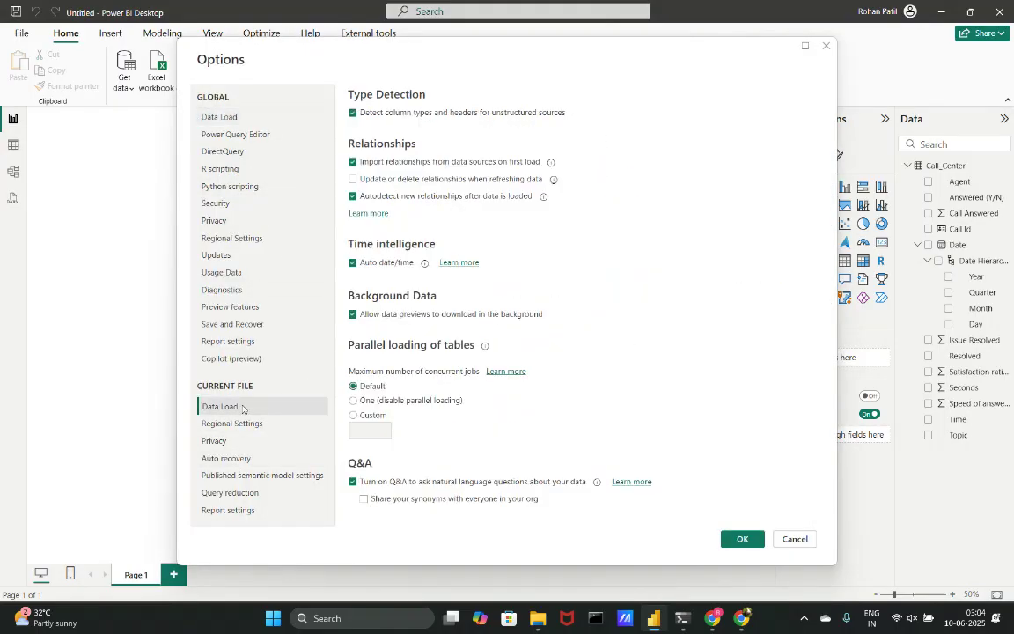
pyautogui.click(353, 262)
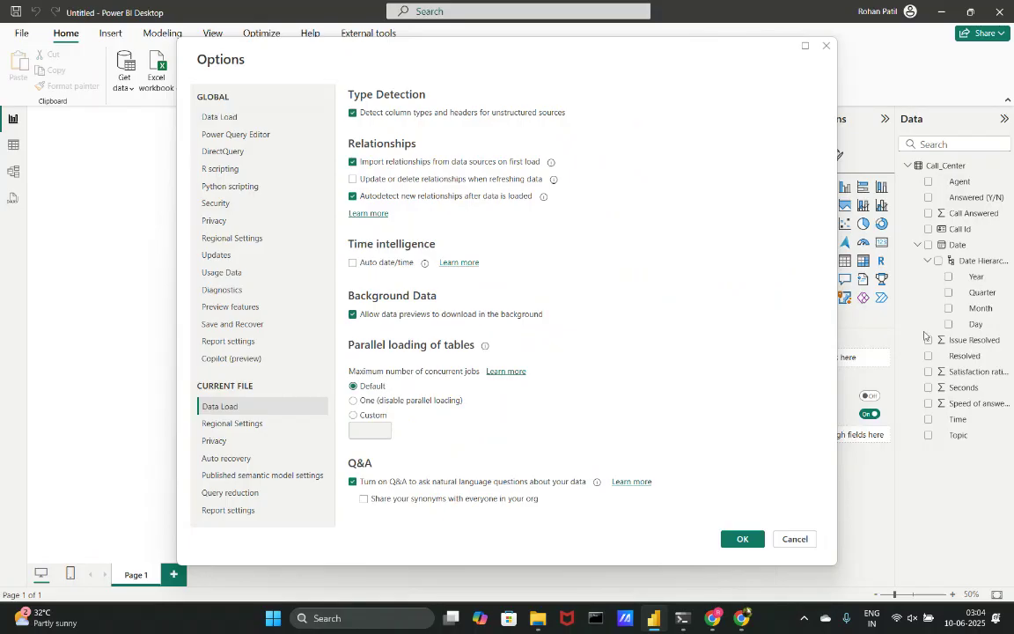
pyautogui.click(221, 120)
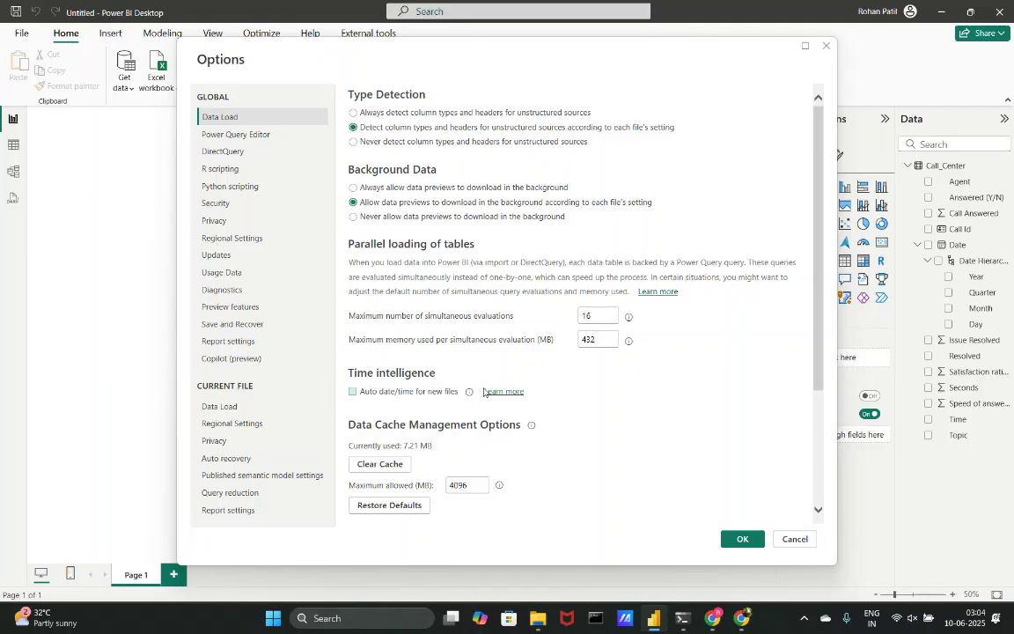
pyautogui.click(740, 540)
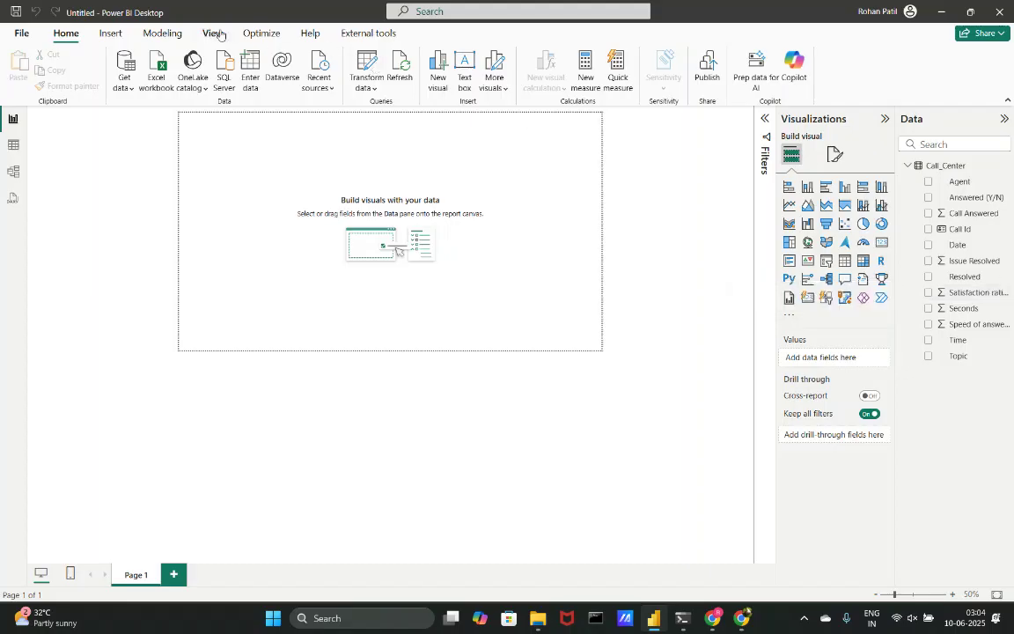
# Create a new calculated table in table view and name it Date Table, leaving its expression empty.
pyautogui.click(108, 35)
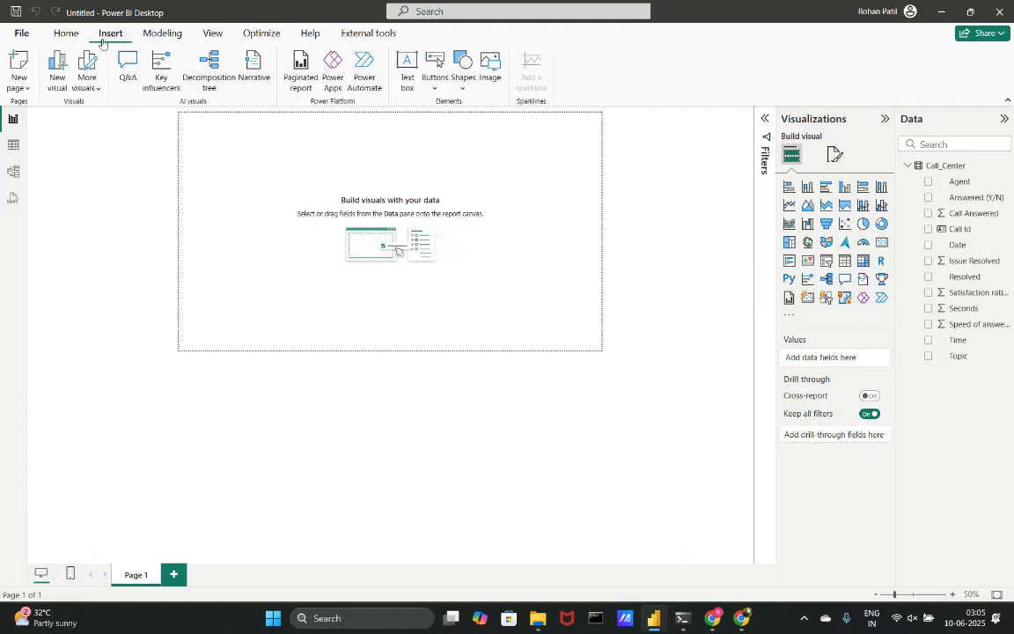
pyautogui.click(14, 145)
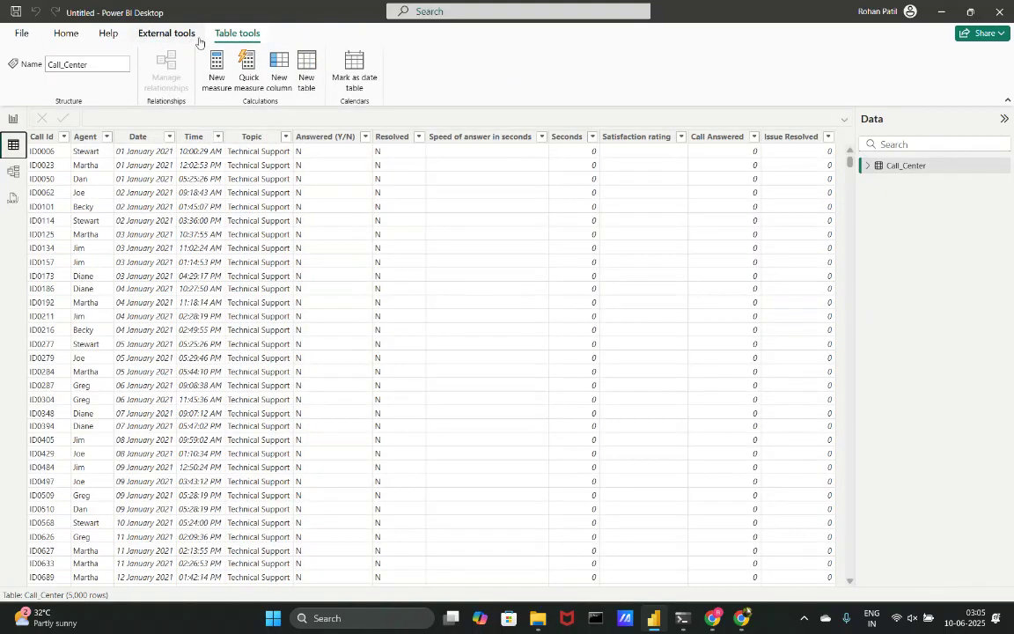
pyautogui.click(304, 76)
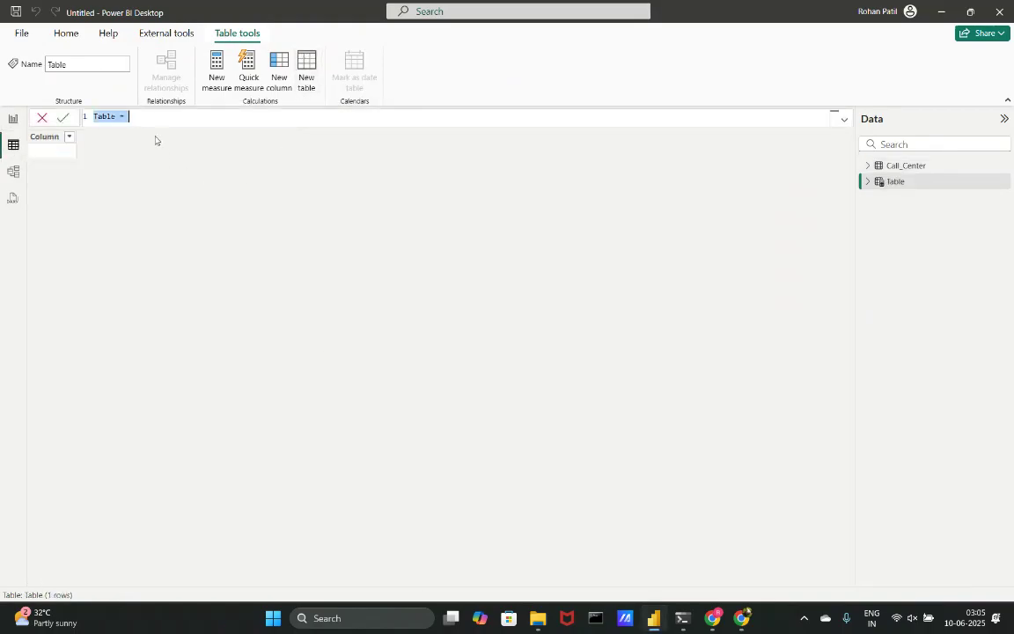
pyautogui.write('Date Table =')
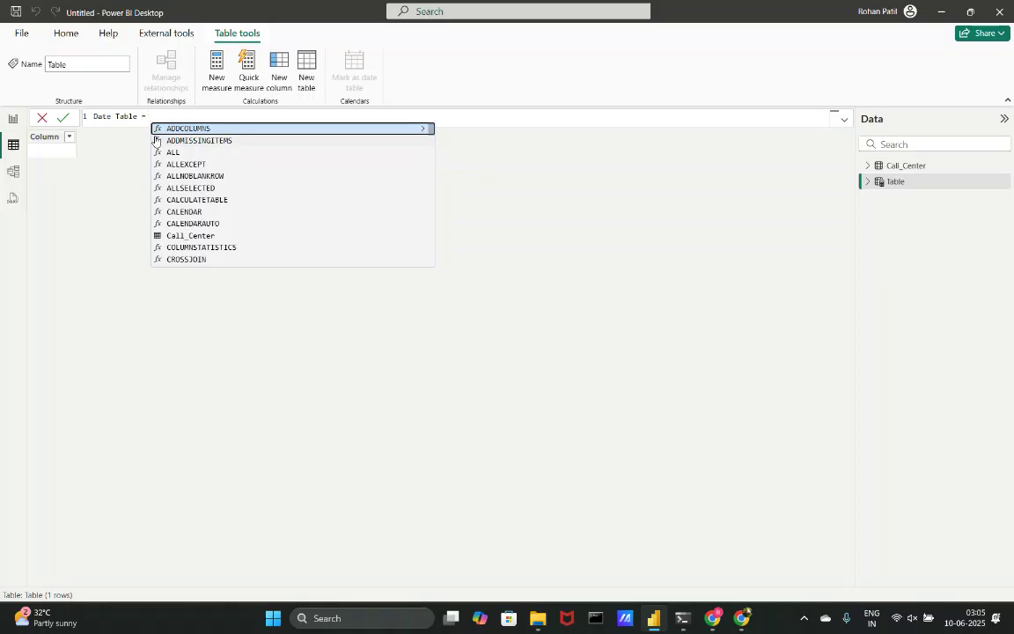
pyautogui.press('Return')
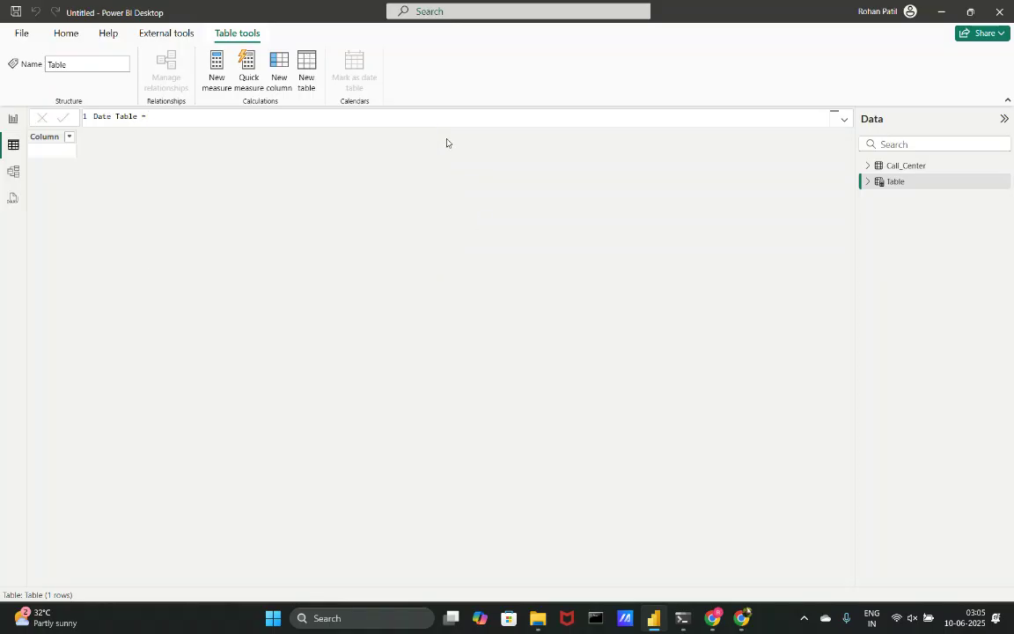
# Open the Call Center Analysis DEMO report from the desktop and display its DateTable with the full formula in table view.
pyautogui.moveTo(538, 616)
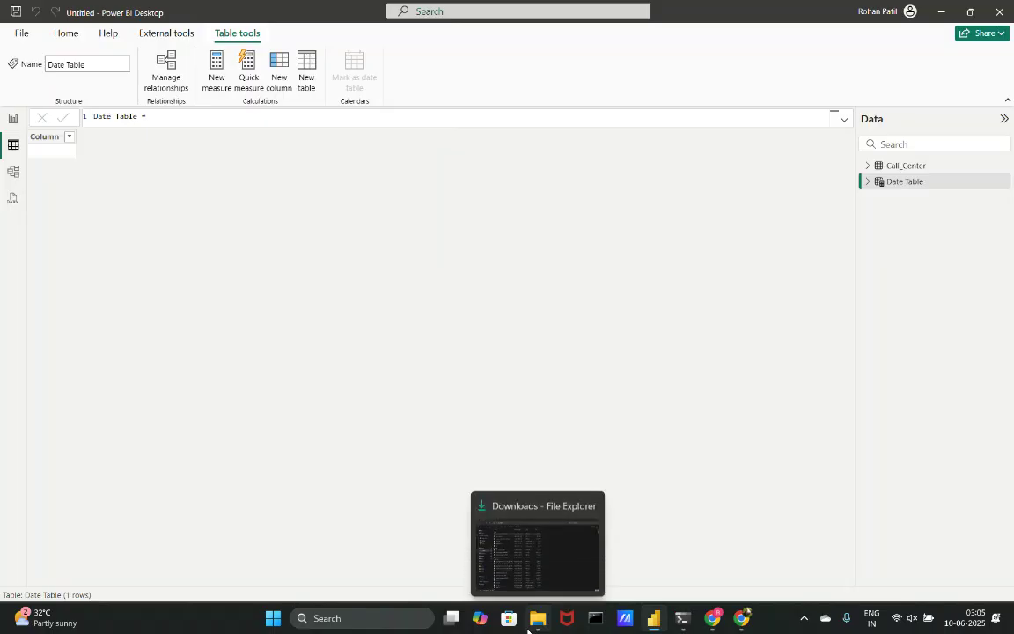
pyautogui.moveTo(554, 579)
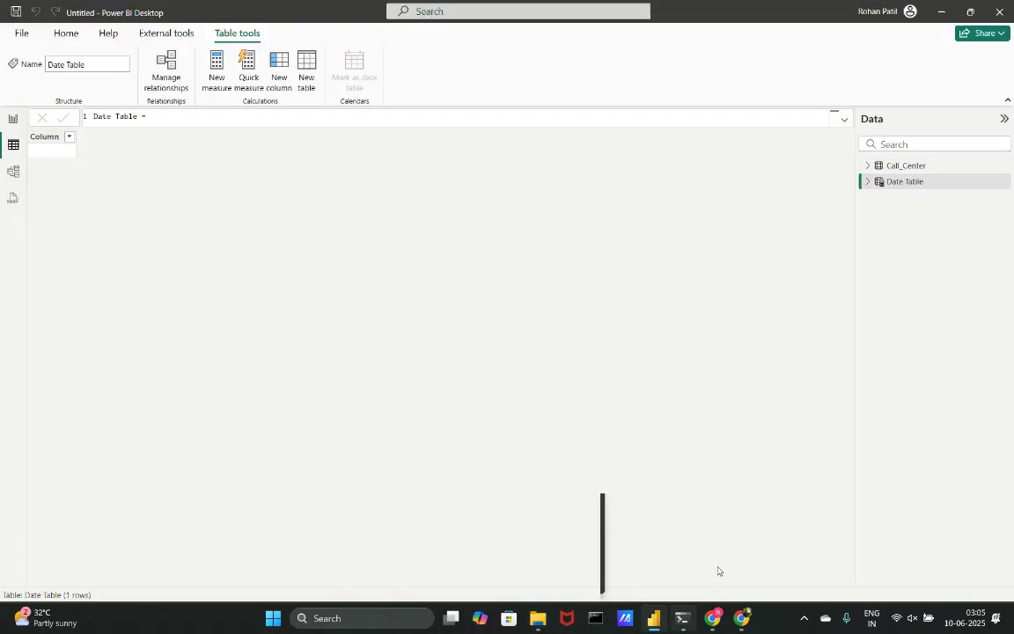
pyautogui.click(935, 22)
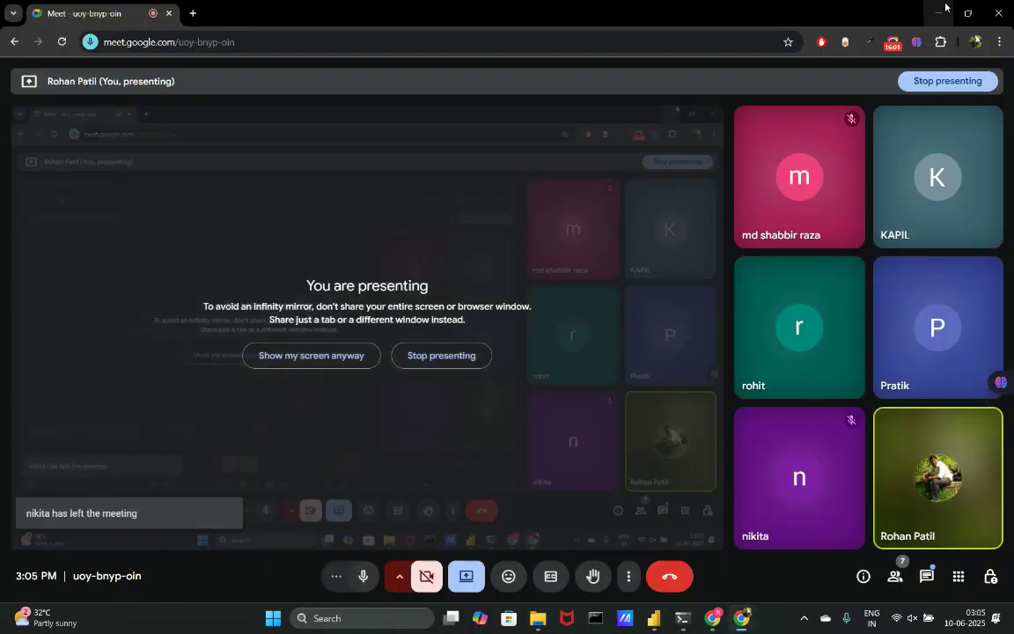
pyautogui.click(935, 7)
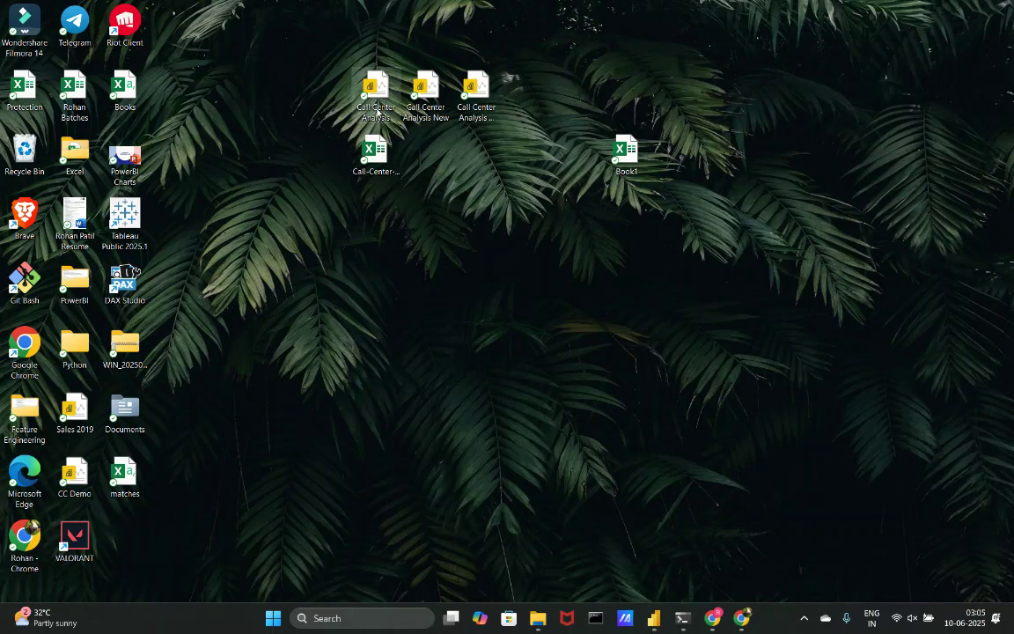
pyautogui.doubleClick(370, 101)
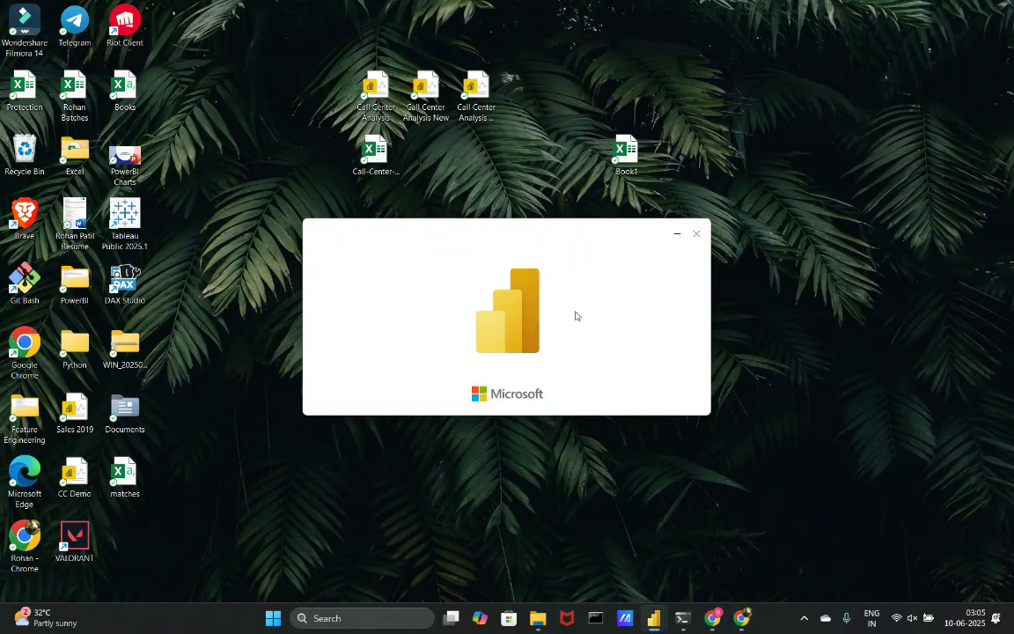
pyautogui.click(696, 234)
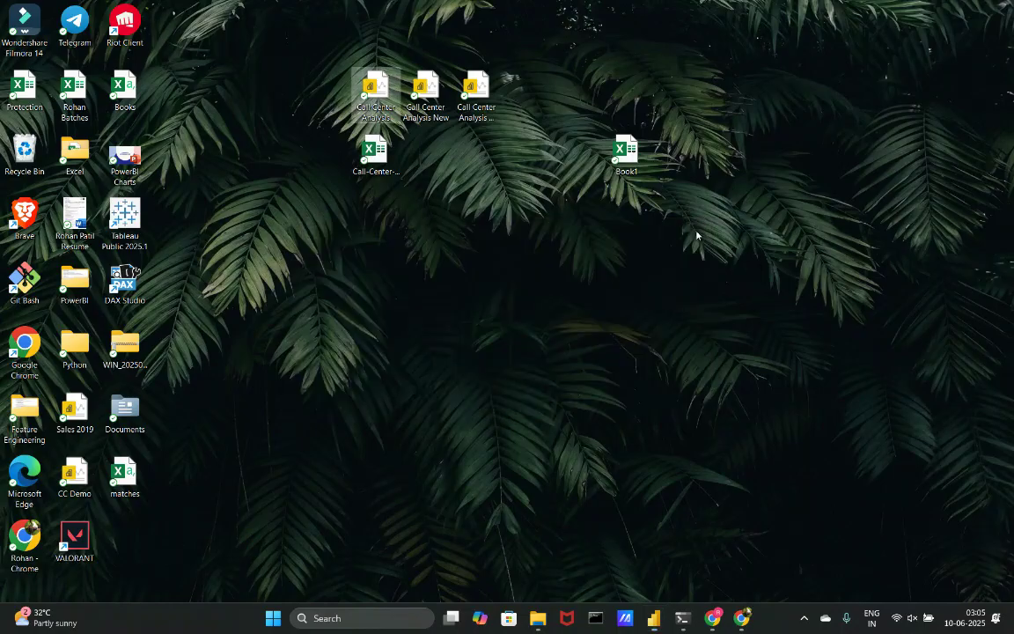
pyautogui.click(475, 104)
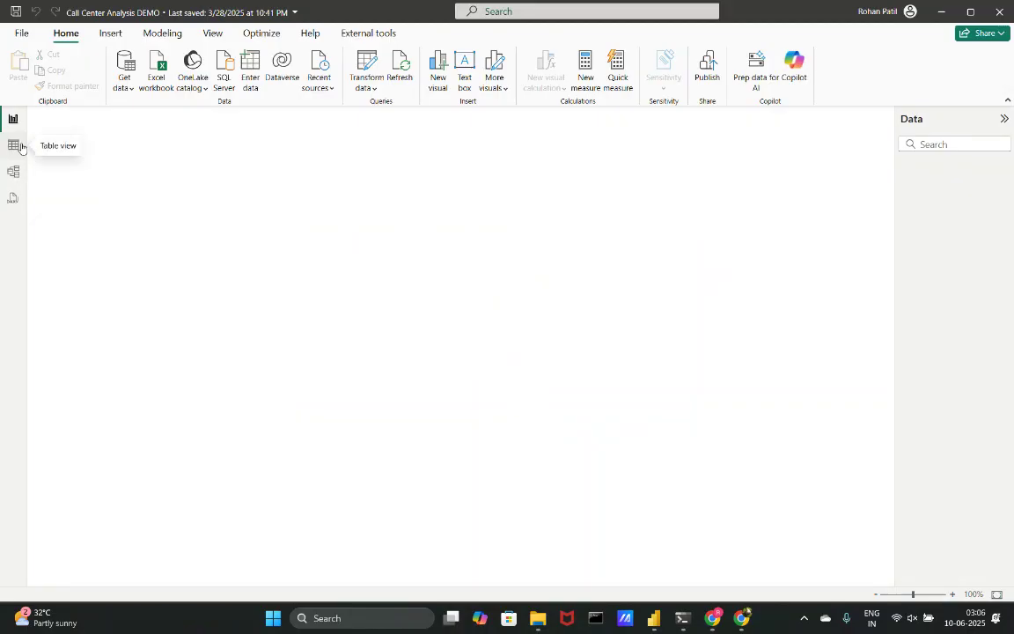
pyautogui.click(18, 145)
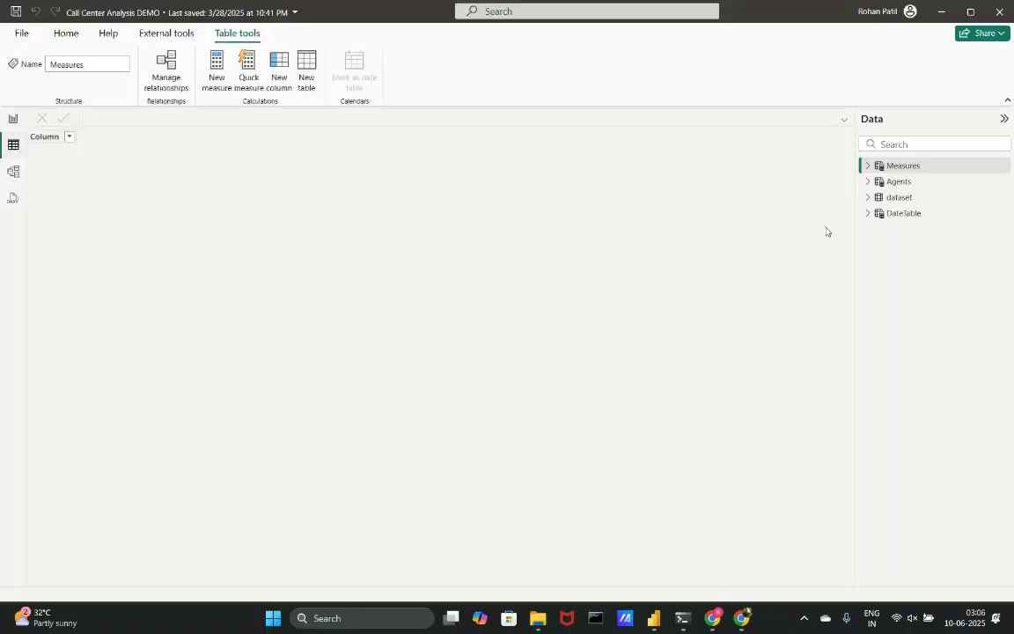
pyautogui.click(898, 214)
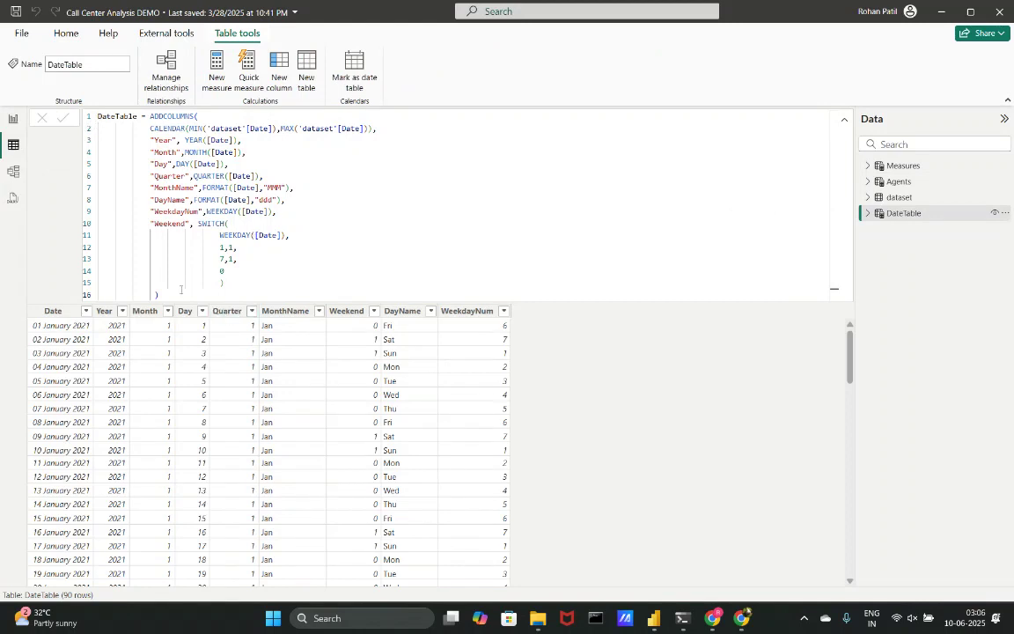
# Copy the whole DateTable formula from the DEMO report and paste it into the untitled report's Date Table formula.
pyautogui.moveTo(176, 283); pyautogui.dragTo(122, 188)
pyautogui.hotkey('ctrl', 'a')
pyautogui.hotkey('ctrl', 'c')
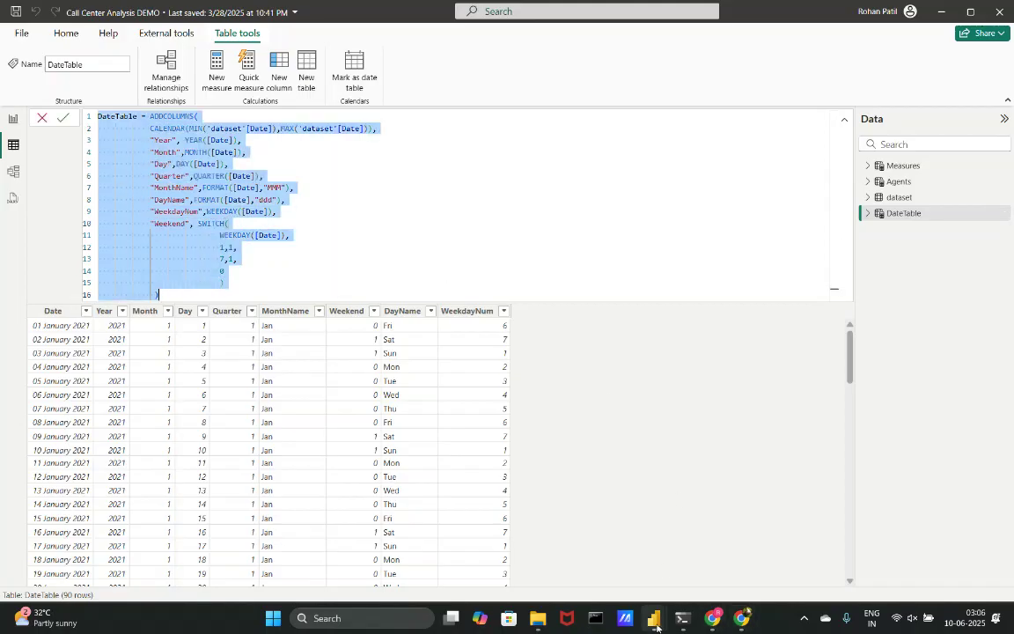
pyautogui.moveTo(653, 618)
pyautogui.click(611, 552)
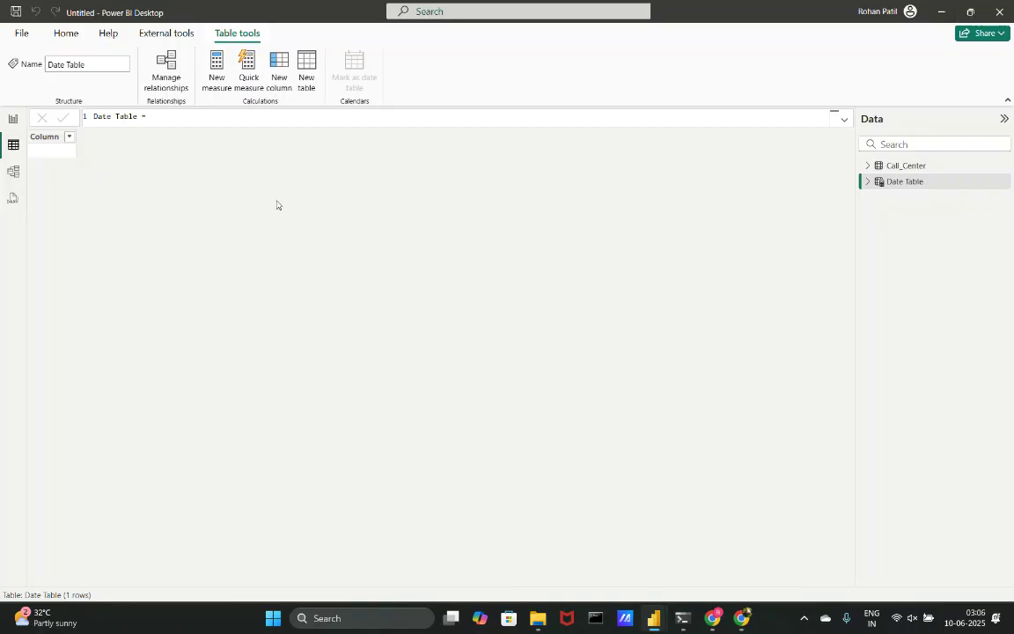
pyautogui.click(181, 116)
pyautogui.hotkey('ctrl', 'v')
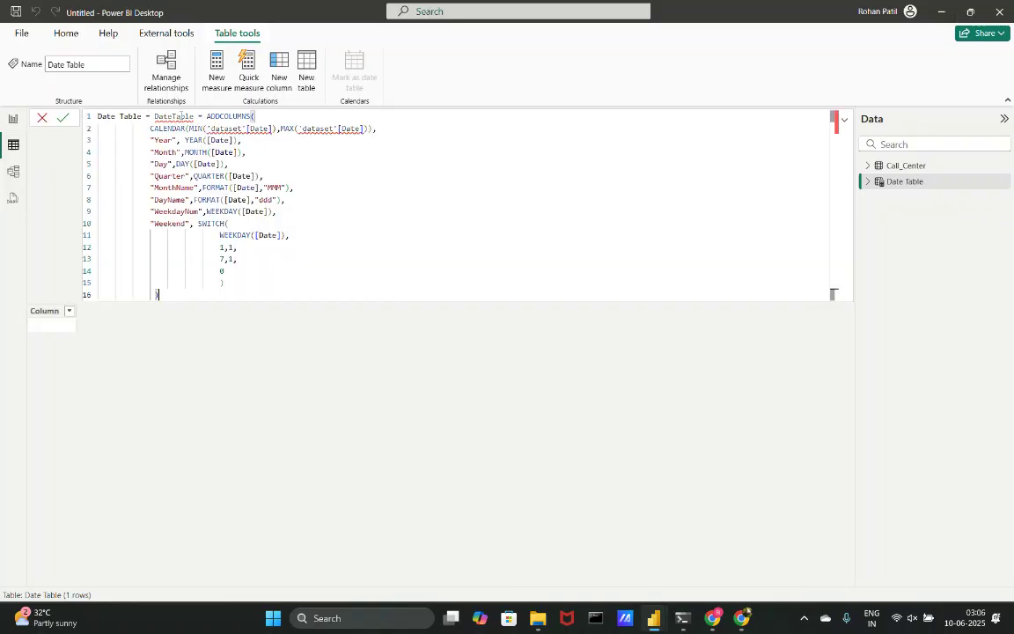
# Delete the duplicate "Date Table =" prefix so the pasted formula starts with "DateTable = ADDCOLUMNS(".
pyautogui.moveTo(151, 115); pyautogui.dragTo(26, 132)
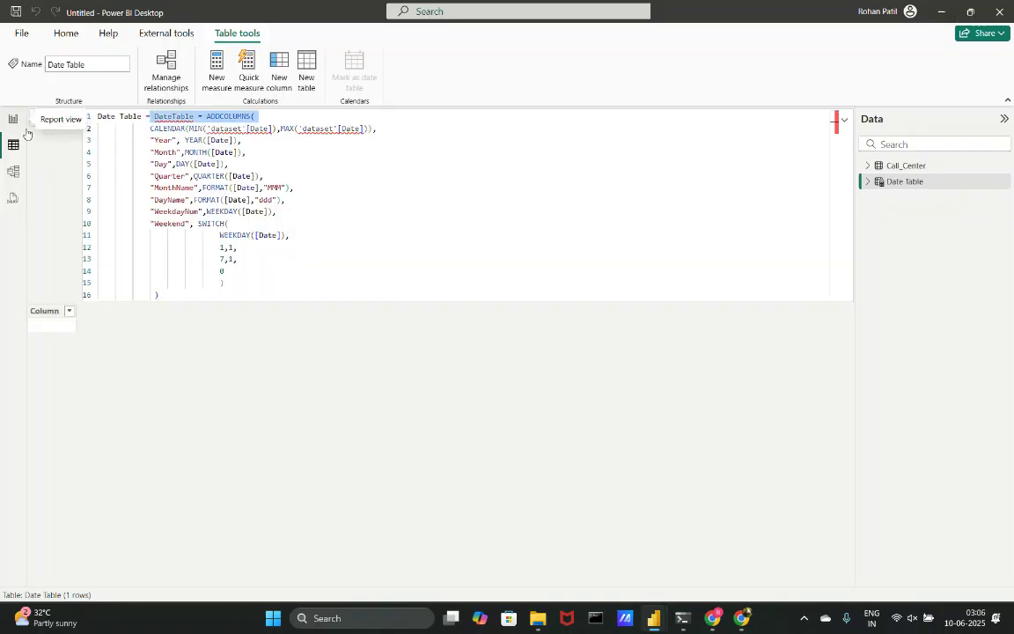
pyautogui.press('Left')
pyautogui.press('BackSpace')
pyautogui.press('BackSpace')
pyautogui.press('BackSpace')
pyautogui.press('BackSpace')
pyautogui.press('BackSpace')
pyautogui.press('BackSpace')
pyautogui.press('BackSpace')
pyautogui.press('BackSpace')
pyautogui.press('BackSpace')
pyautogui.press('BackSpace')
pyautogui.press('BackSpace')
pyautogui.press('BackSpace')
pyautogui.press('BackSpace')
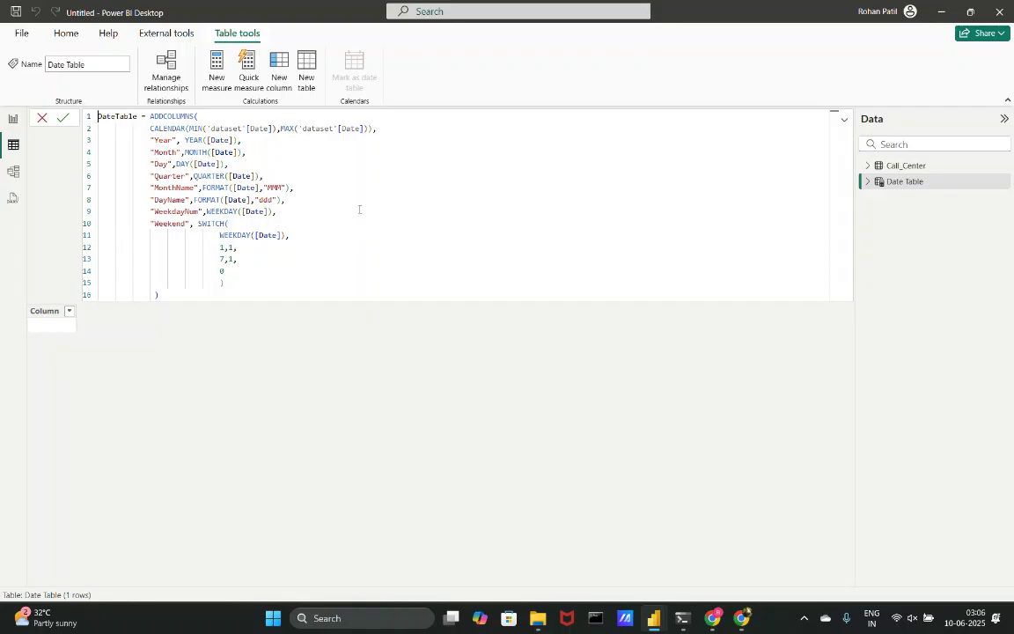
# Enlarge the formula text and examine its ADDCOLUMNS call, CALENDAR date range and first added column.
pyautogui.scroll(5, 359, 209)
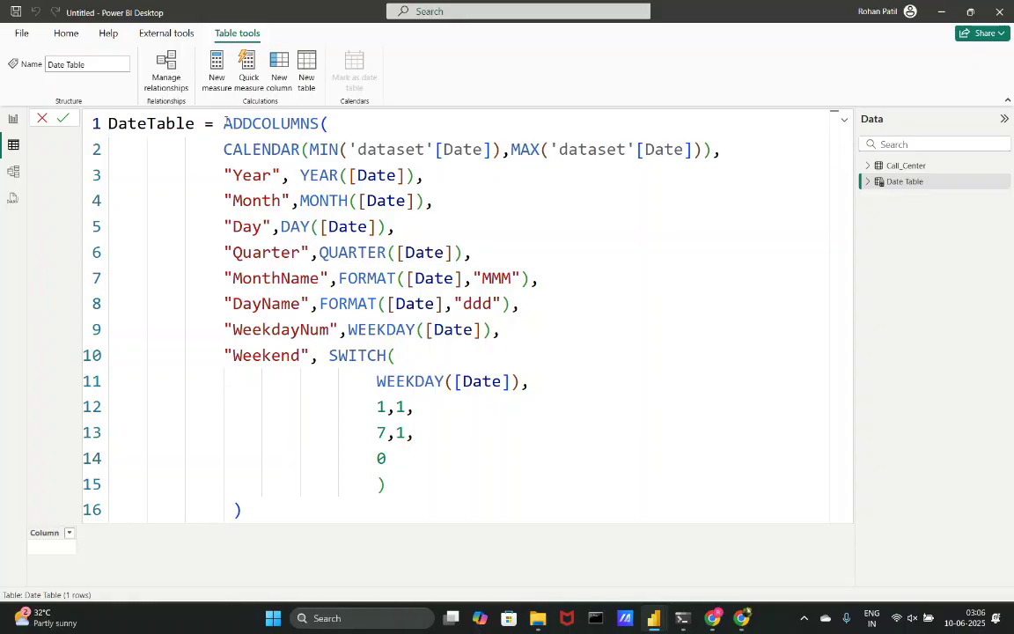
pyautogui.moveTo(225, 124); pyautogui.dragTo(330, 124)
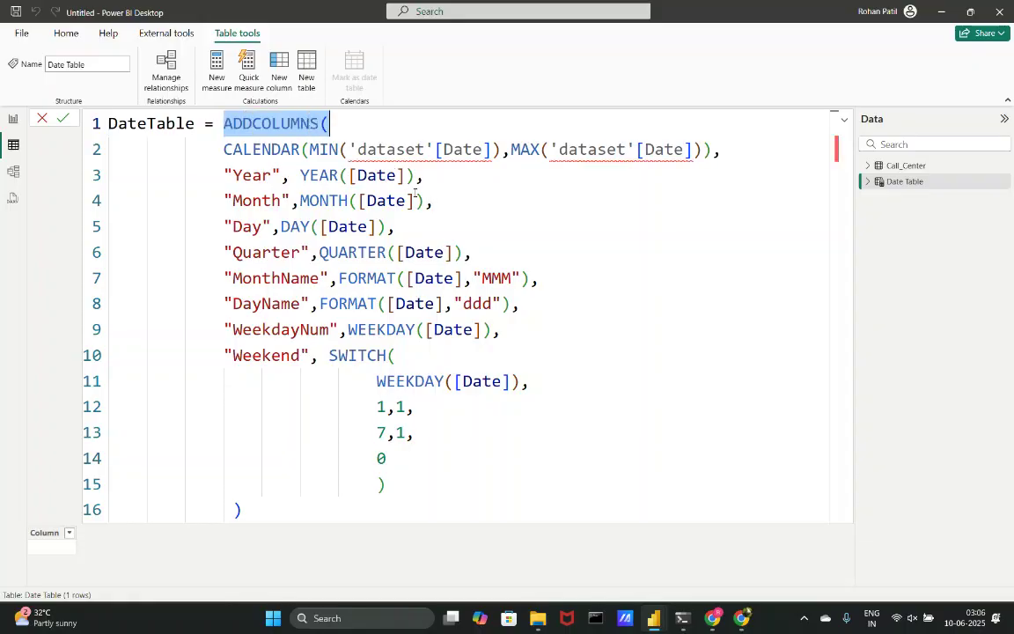
pyautogui.click(440, 174)
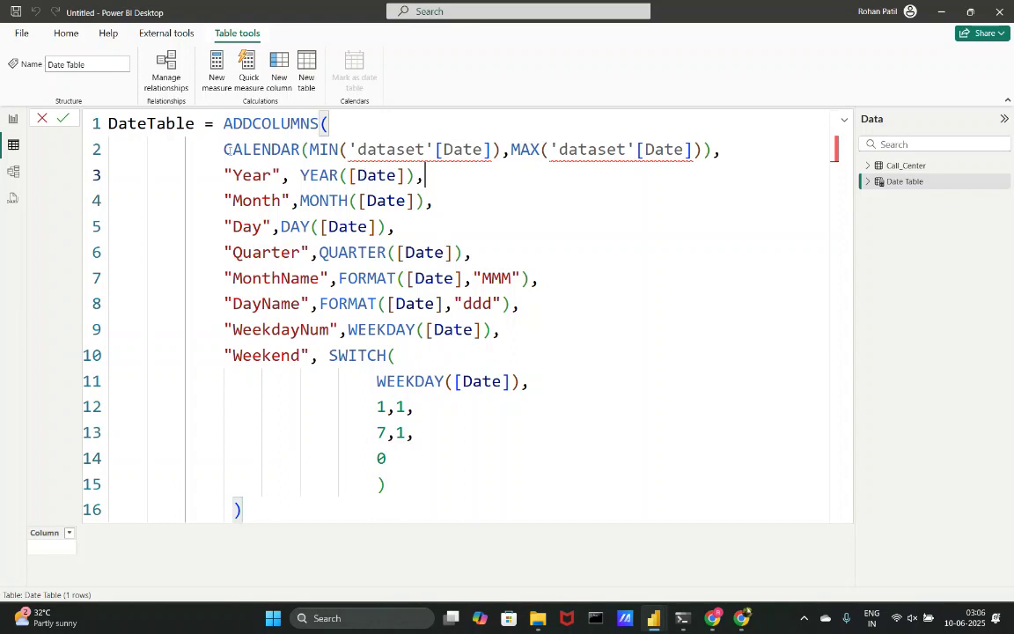
pyautogui.moveTo(231, 150); pyautogui.dragTo(630, 150)
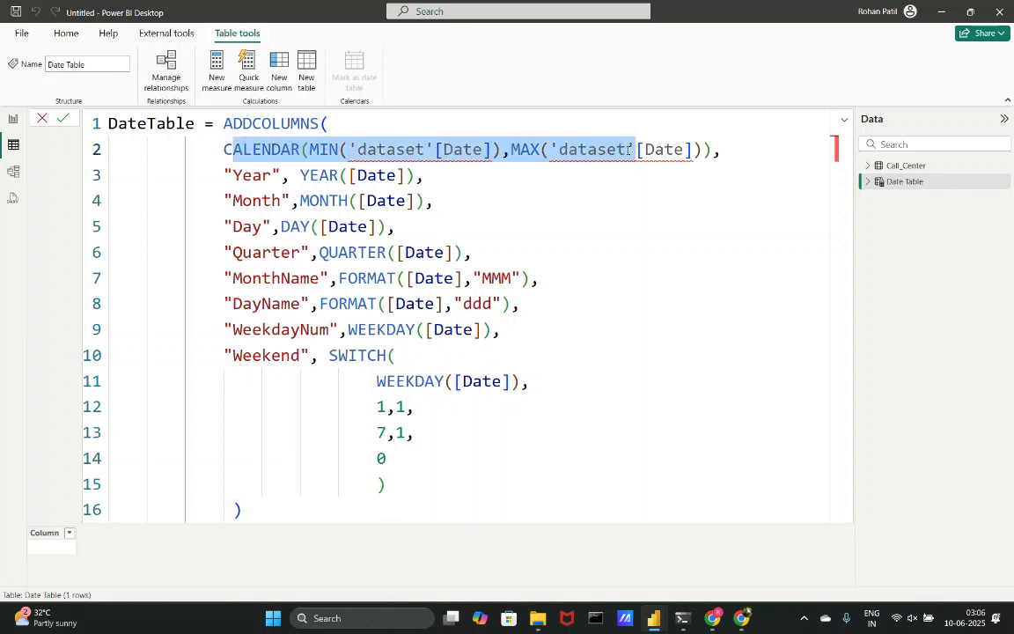
pyautogui.click(223, 180)
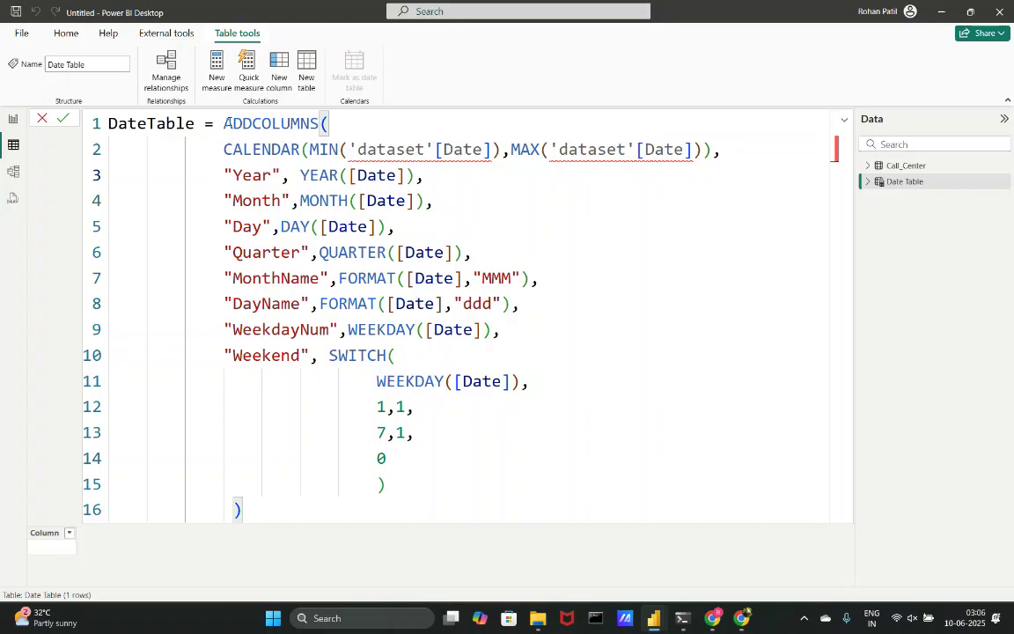
pyautogui.doubleClick(234, 175)
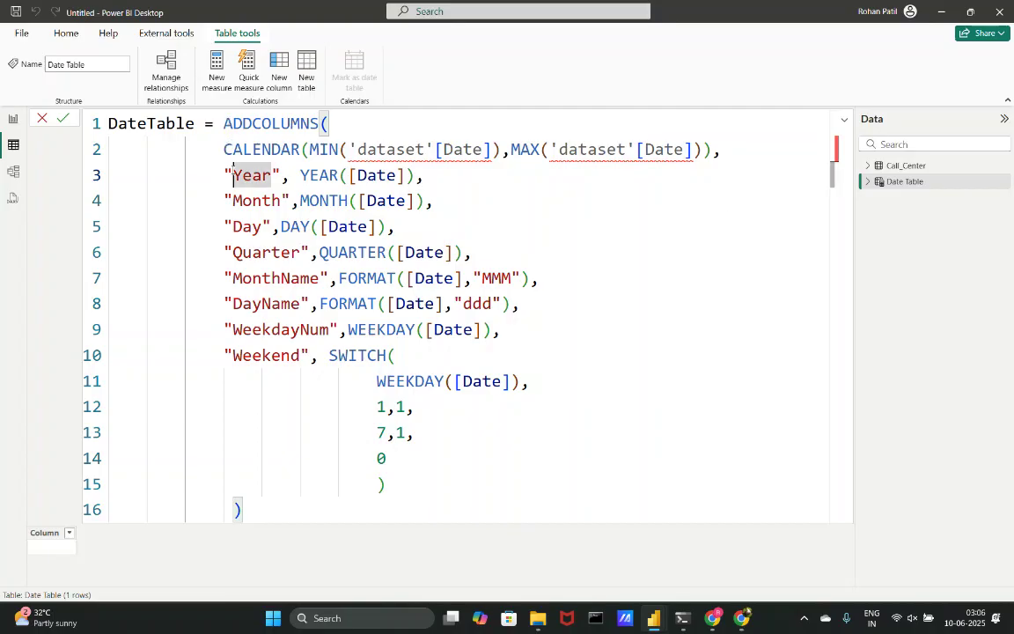
# Delete the column definitions from "Year" through "Weekend", plus the comma and last closing parenthesis after the CALENDAR range.
pyautogui.moveTo(227, 175); pyautogui.dragTo(468, 609)
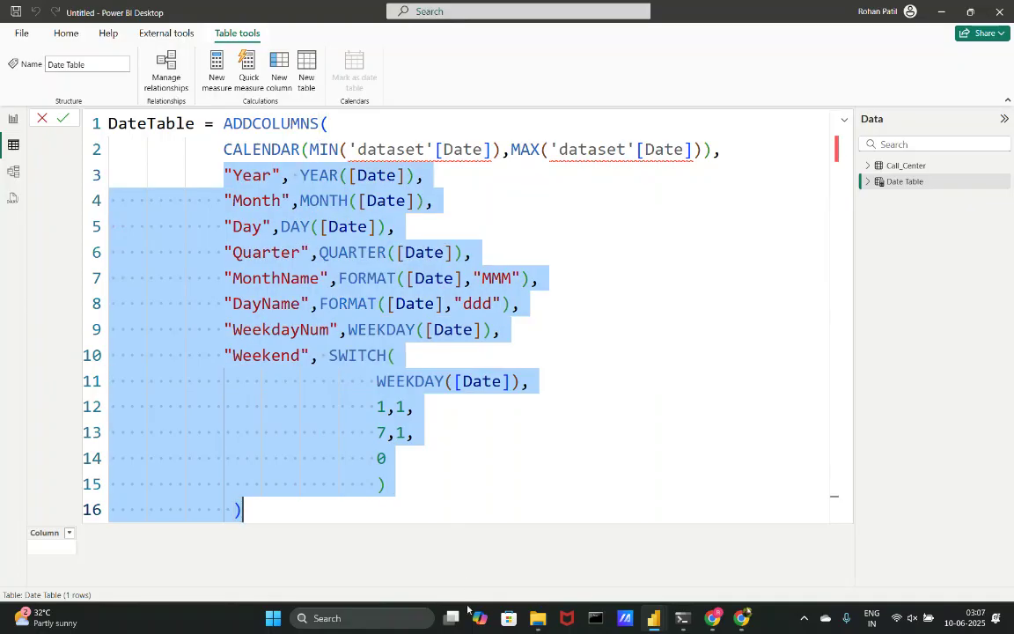
pyautogui.press('BackSpace')
pyautogui.press('BackSpace')
pyautogui.press('BackSpace')
pyautogui.press('BackSpace')
pyautogui.press('BackSpace')
pyautogui.press('BackSpace')
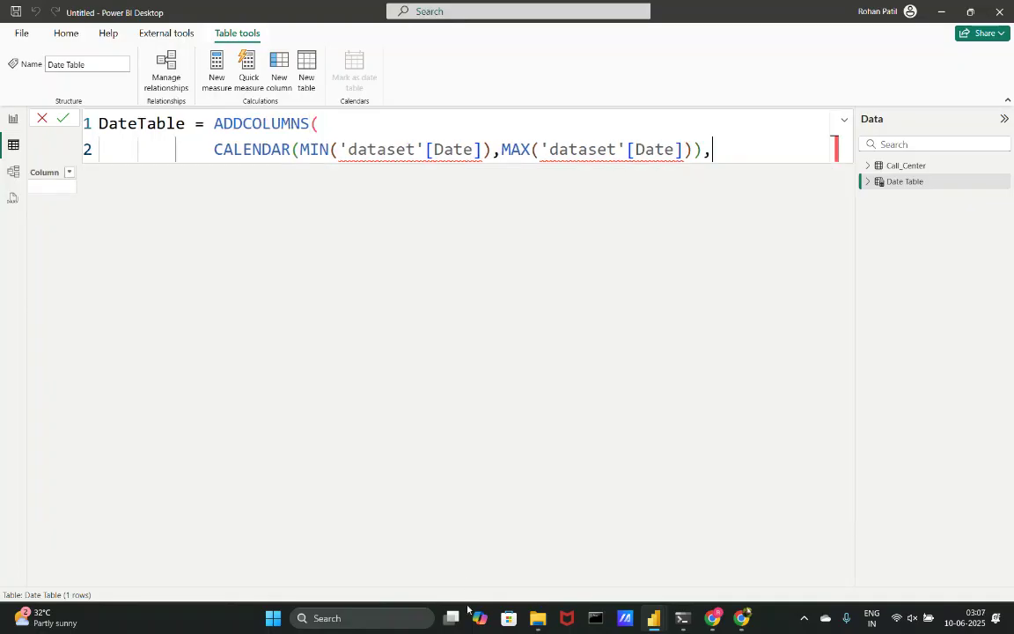
pyautogui.press('BackSpace')
pyautogui.press('BackSpace')
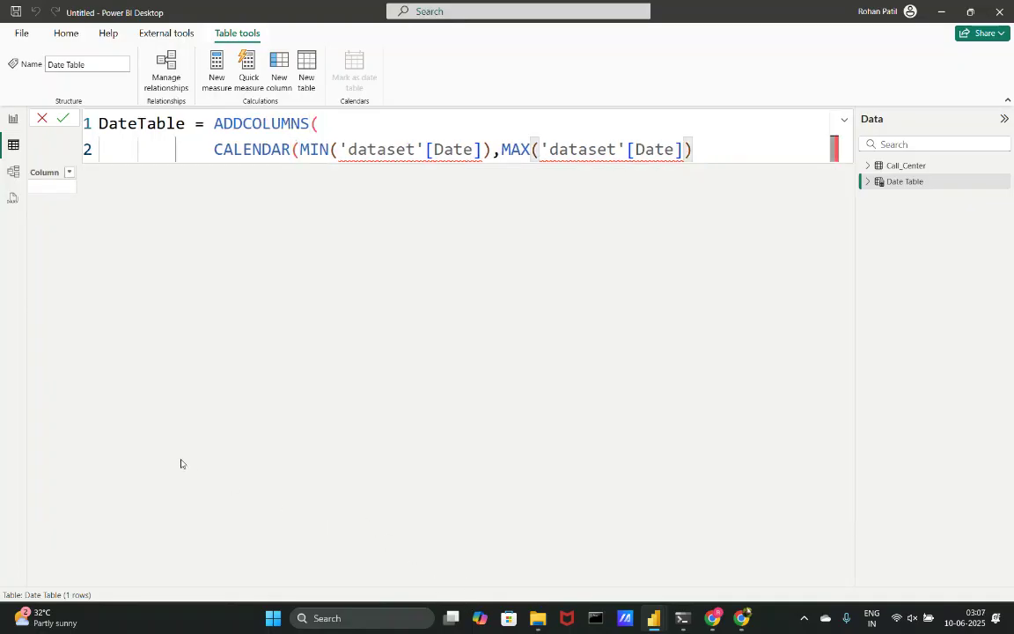
# Remove the ADDCOLUMNS( wrapper and line break so CALENDAR directly follows "DateTable =".
pyautogui.click(214, 150)
pyautogui.press('BackSpace')
pyautogui.press('BackSpace')
pyautogui.press('BackSpace')
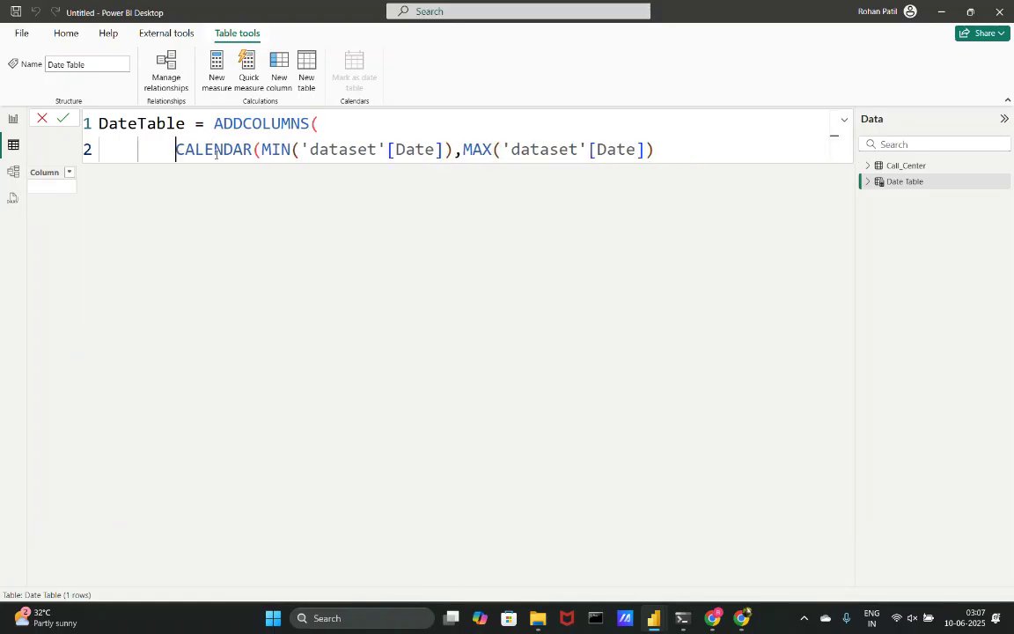
pyautogui.press('BackSpace')
pyautogui.press('BackSpace')
pyautogui.press('BackSpace')
pyautogui.press('BackSpace')
pyautogui.press('BackSpace')
pyautogui.press('BackSpace')
pyautogui.press('BackSpace')
pyautogui.press('BackSpace')
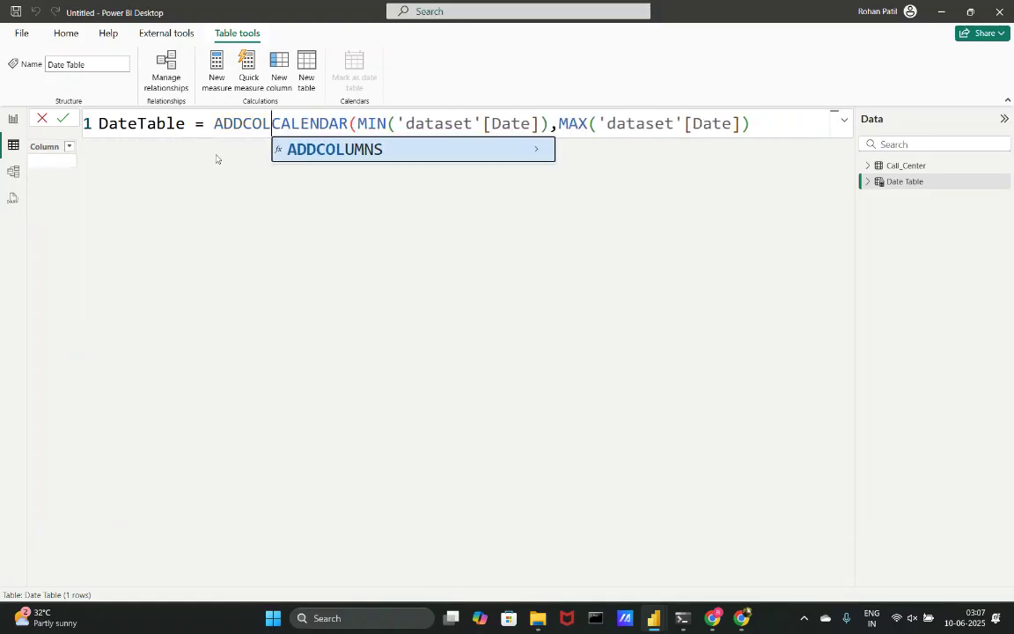
pyautogui.press('BackSpace')
pyautogui.press('BackSpace')
pyautogui.press('BackSpace')
pyautogui.press('BackSpace')
pyautogui.press('BackSpace')
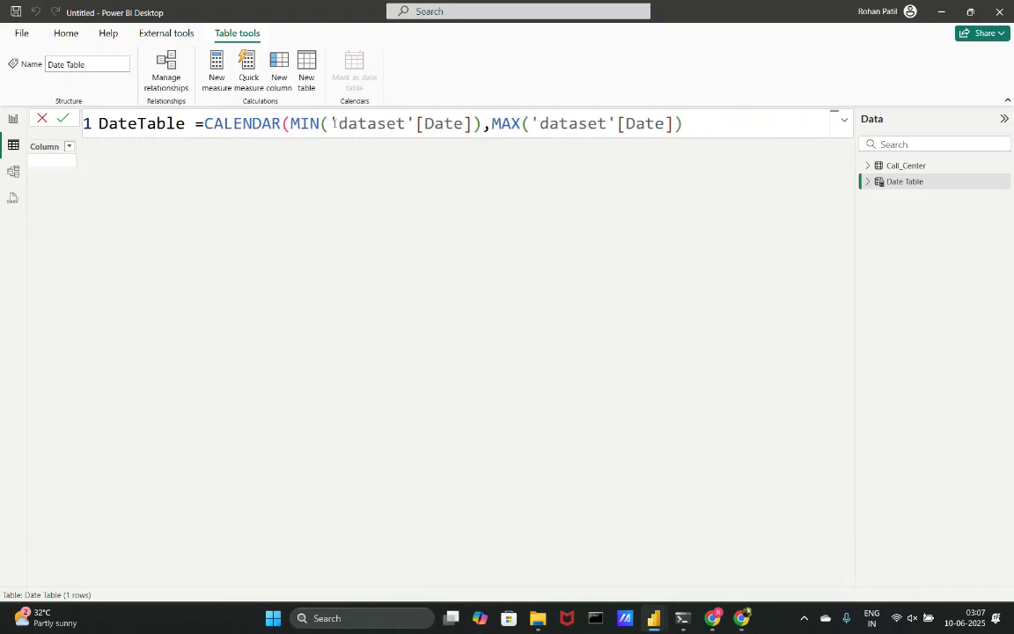
# Replace the dataset table name with Call_Center in both the MIN and MAX arguments of the CALENDAR formula.
pyautogui.doubleClick(379, 123)
pyautogui.write('Ca')
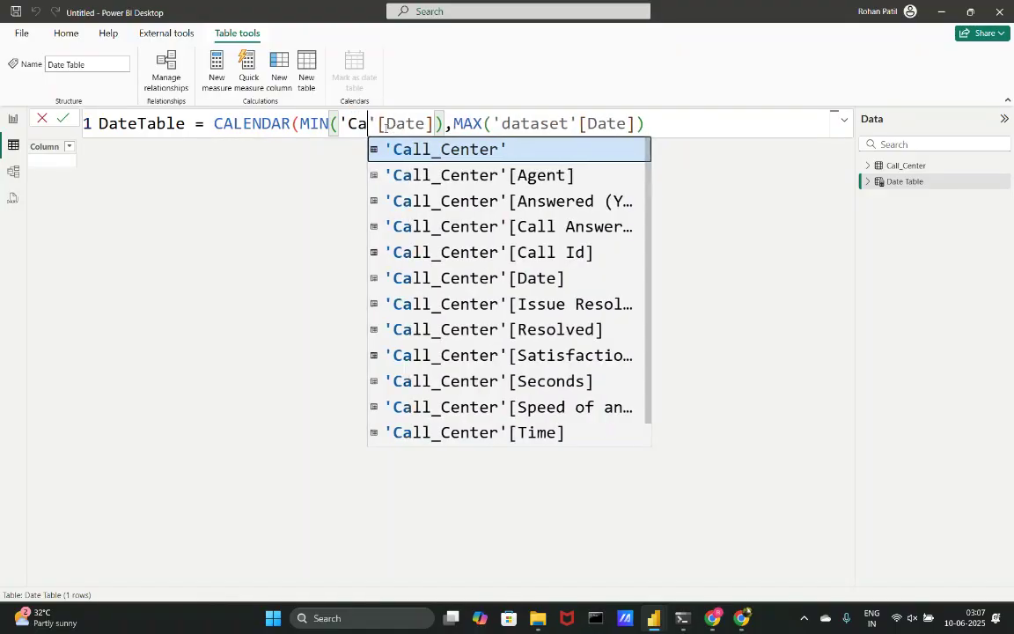
pyautogui.press('Tab')
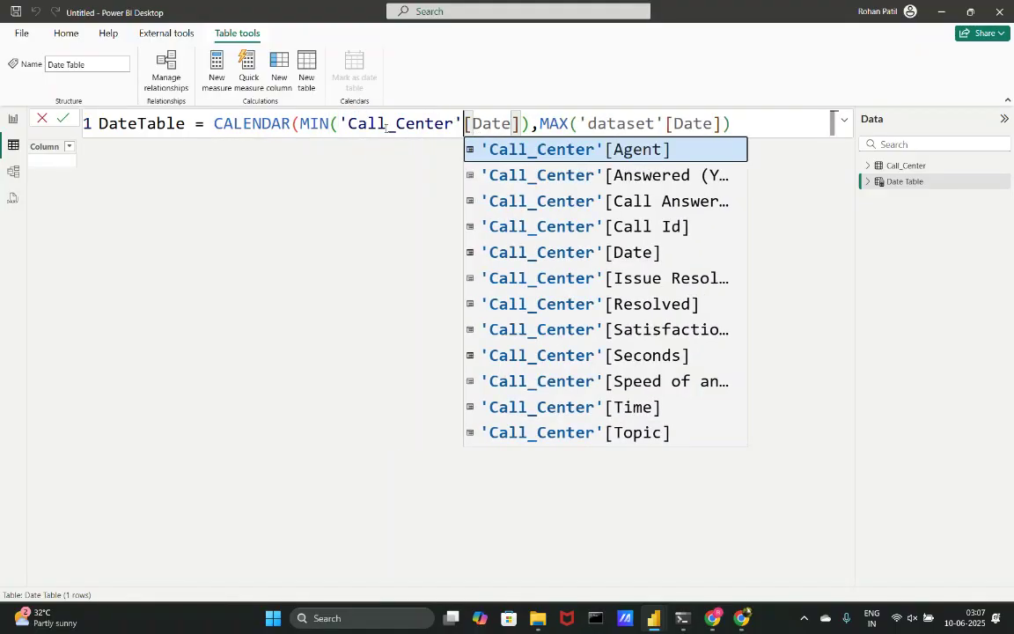
pyautogui.doubleClick(610, 123)
pyautogui.write('Cal')
pyautogui.press('Tab')
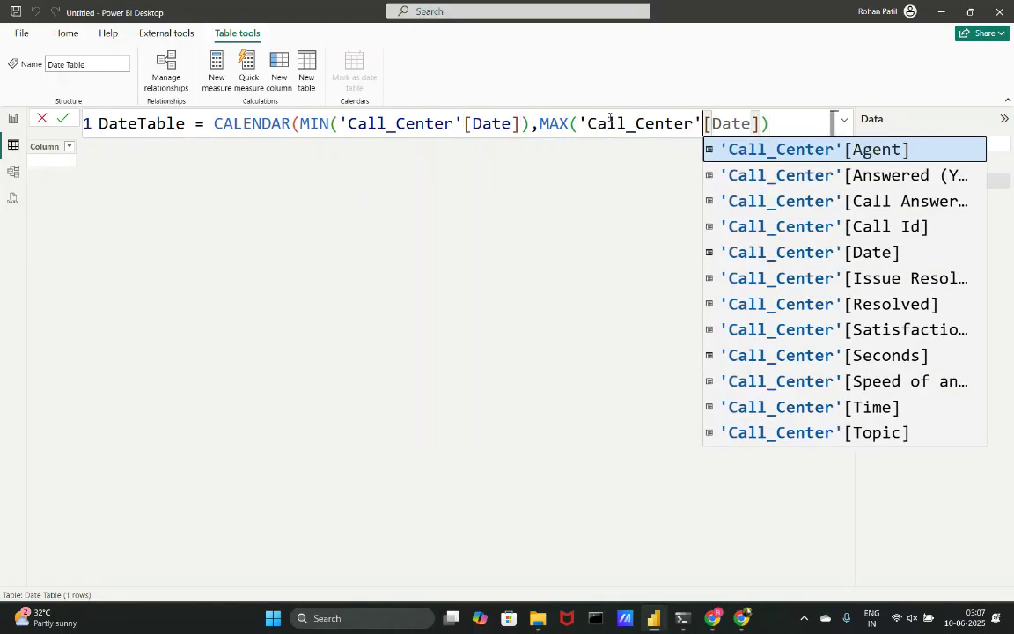
pyautogui.press('Tab')
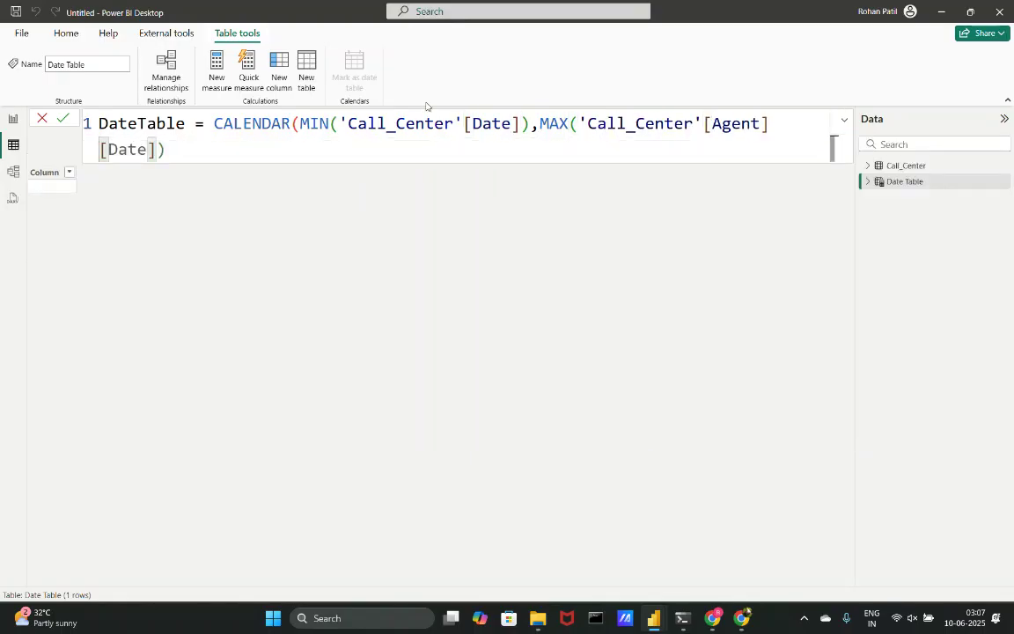
pyautogui.press('BackSpace')
pyautogui.click(827, 123)
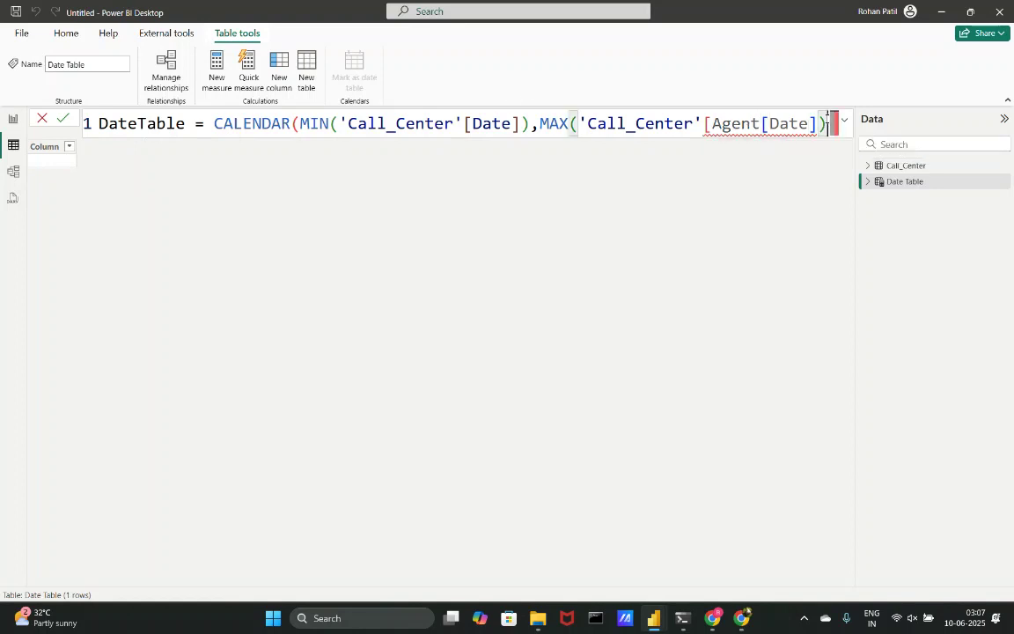
pyautogui.doubleClick(734, 124)
pyautogui.press('BackSpace')
pyautogui.press('BackSpace')
pyautogui.press('Return')
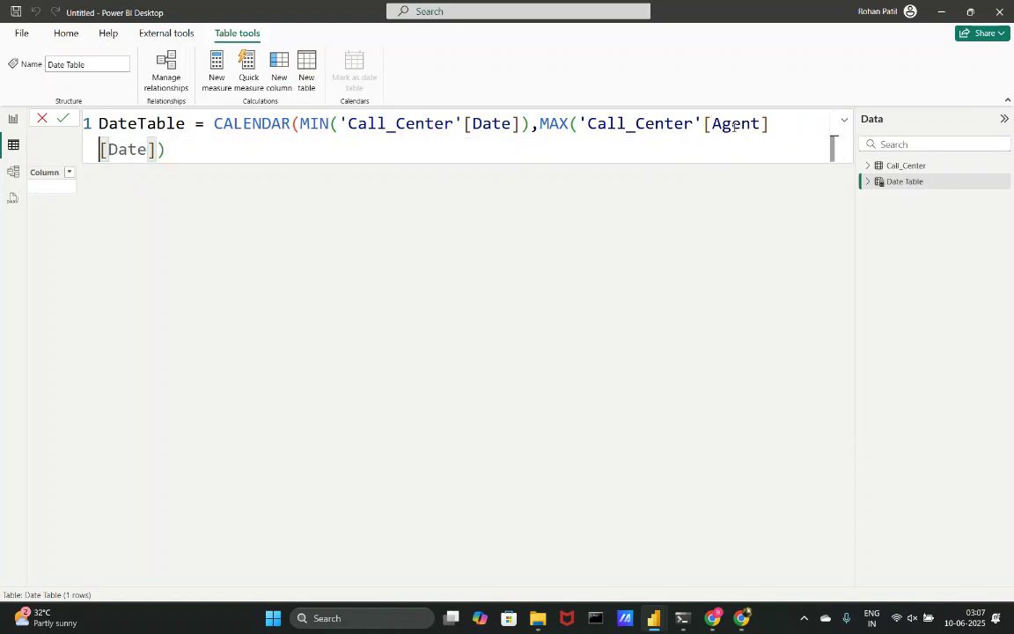
pyautogui.hotkey('ctrl', 'z')
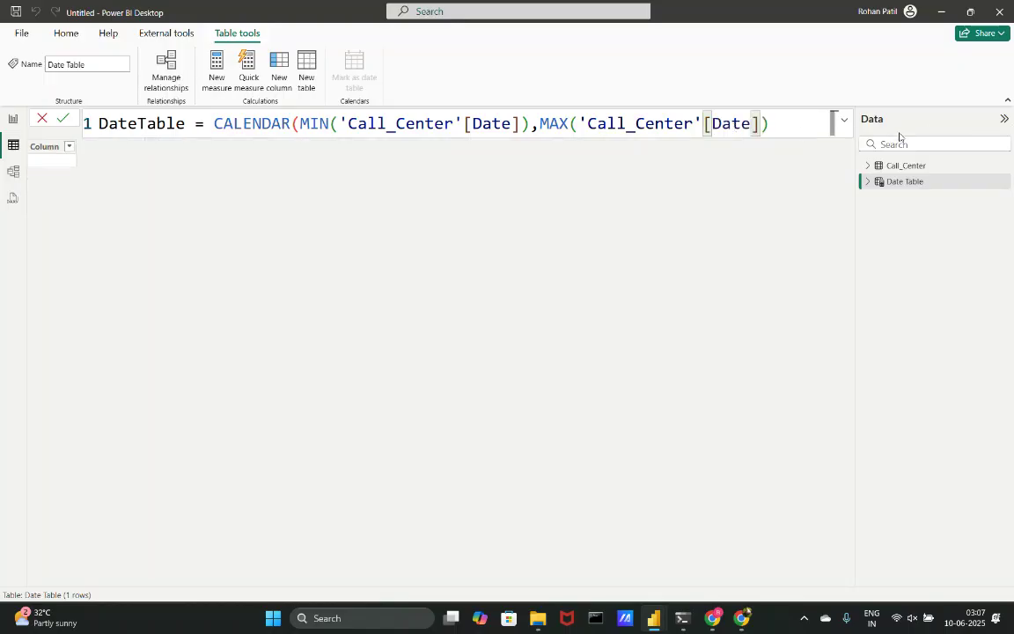
# Add the missing closing parenthesis at the formula's end and commit the DateTable definition.
pyautogui.click(790, 114)
pyautogui.write(')')
pyautogui.press('Return')
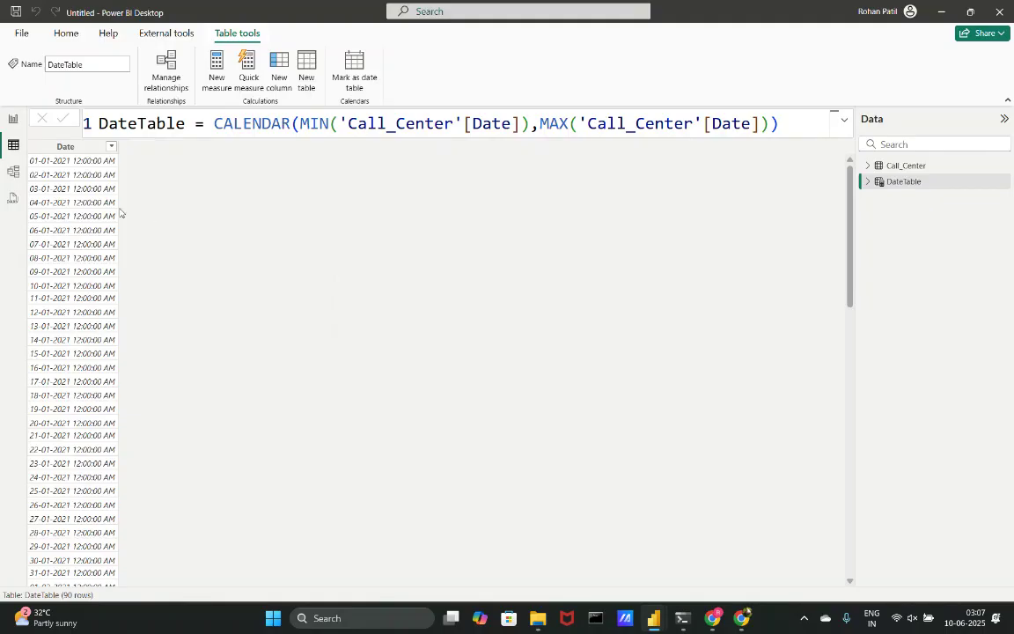
# Examine the MIN and MAX arguments of the CALENDAR formula and the date rows generated in DateTable.
pyautogui.click(298, 124)
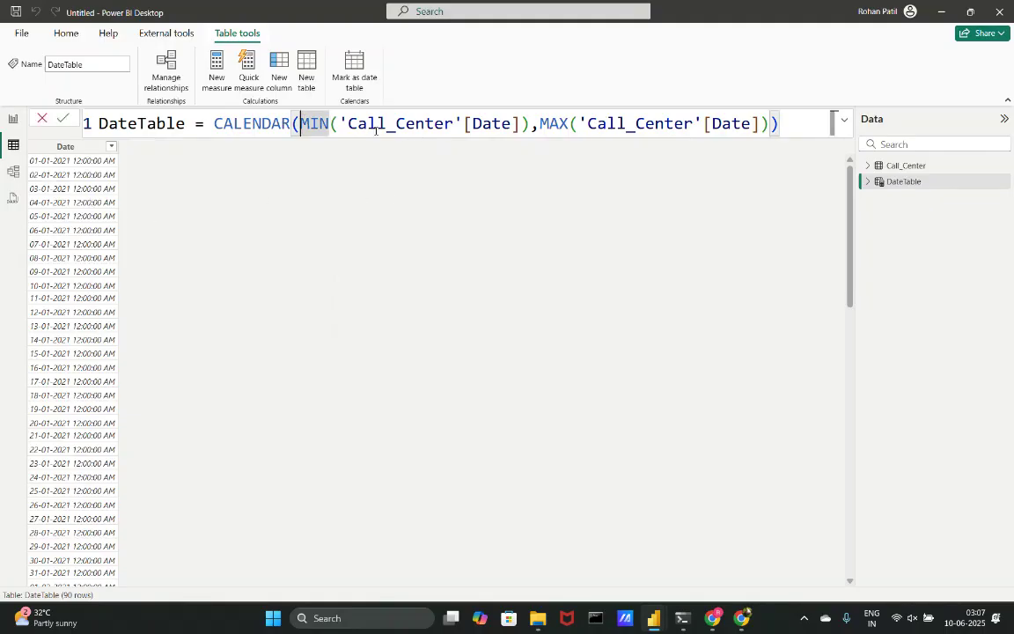
pyautogui.click(607, 123)
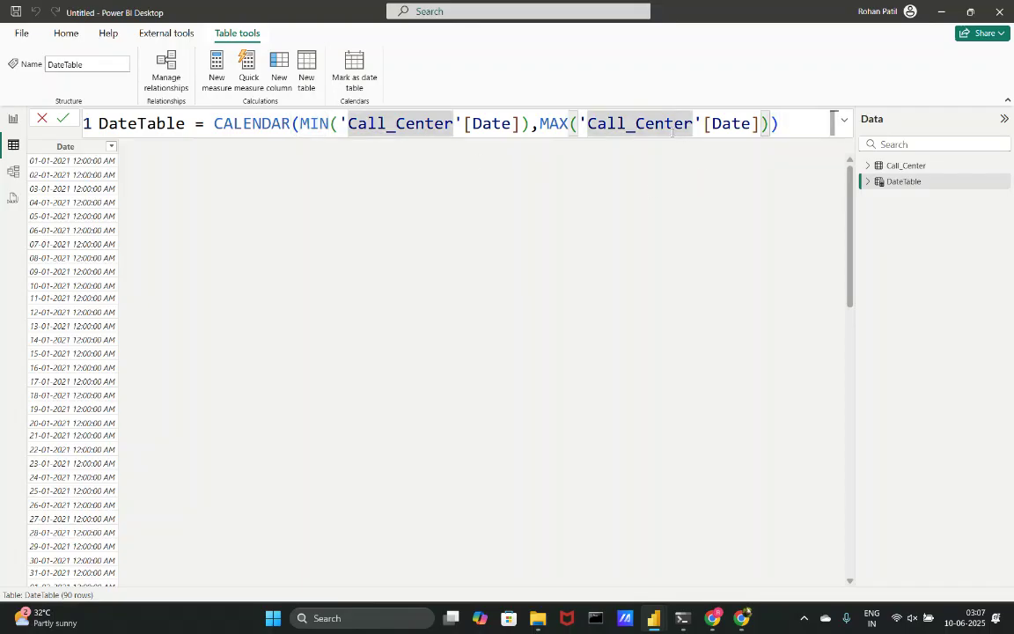
pyautogui.scroll(-15, 64, 357)
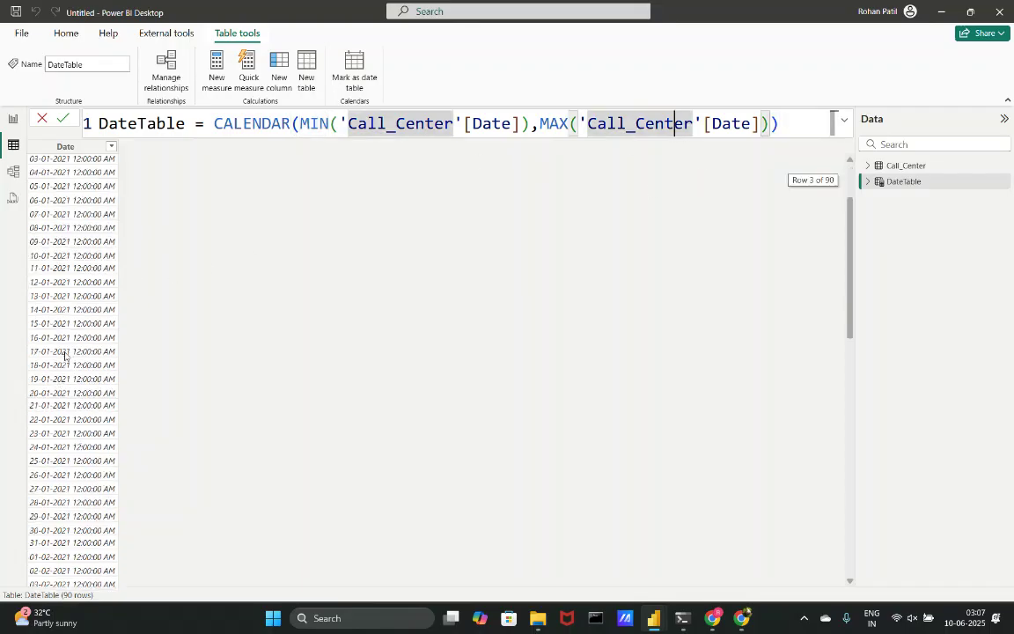
pyautogui.scroll(15, 64, 356)
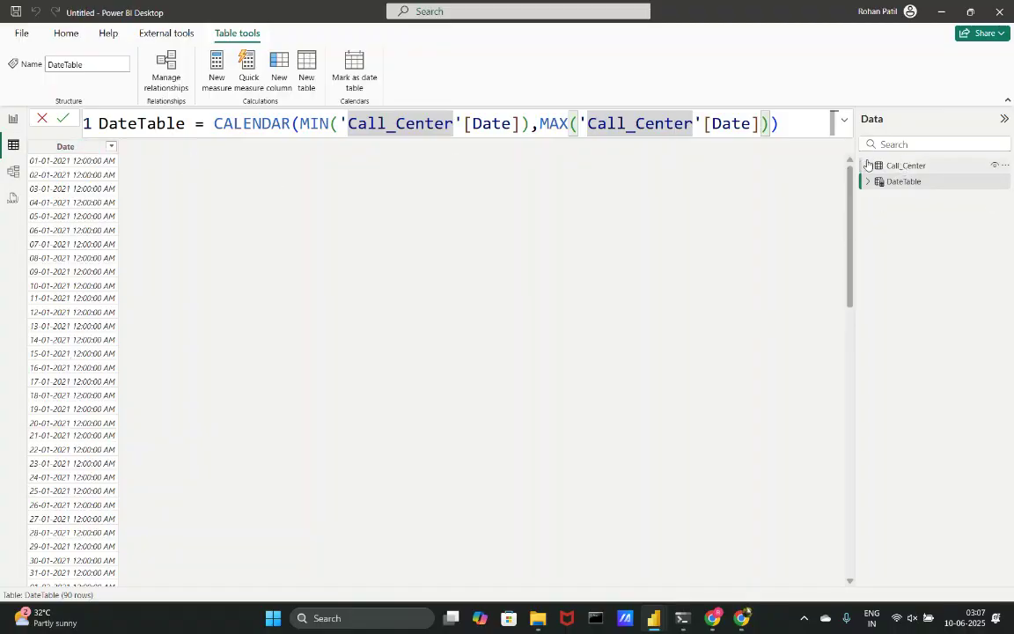
# Check the latest Call_Center dates by sorting its Date column descending, clear the sort and return to DateTable.
pyautogui.click(896, 165)
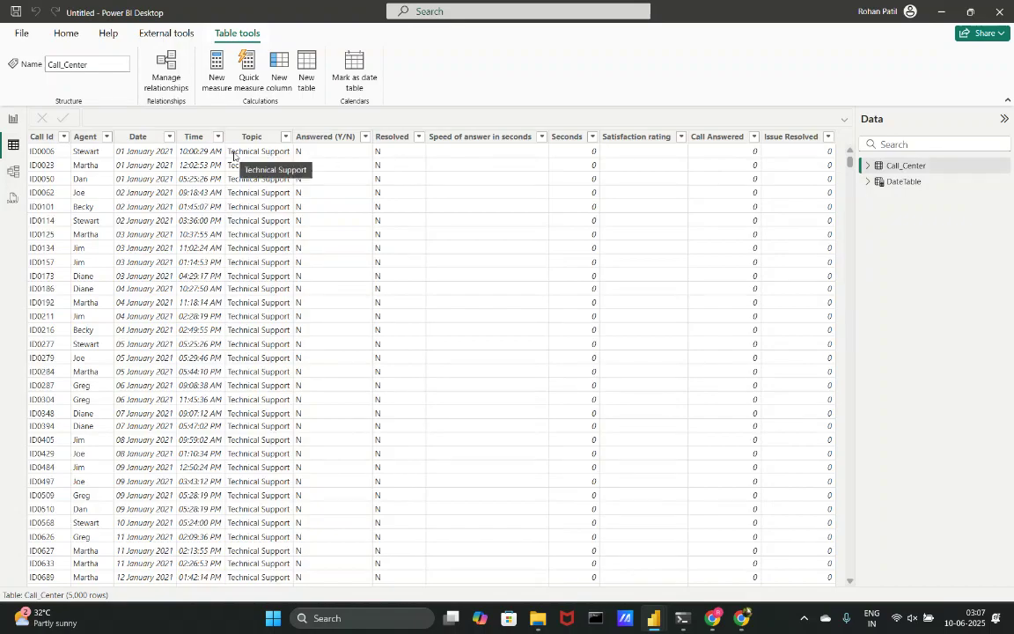
pyautogui.click(170, 136)
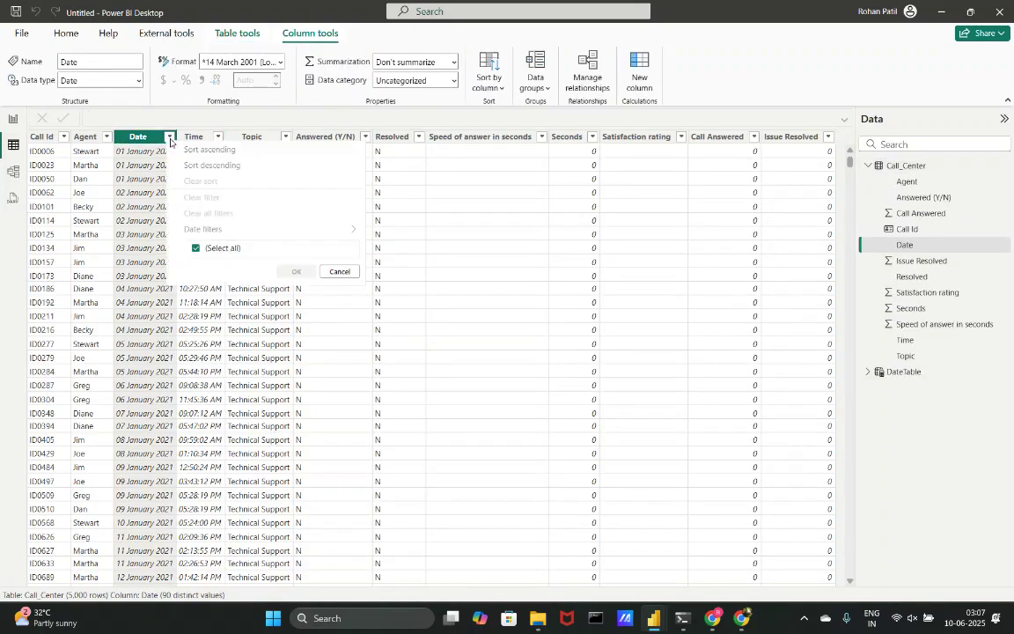
pyautogui.click(222, 166)
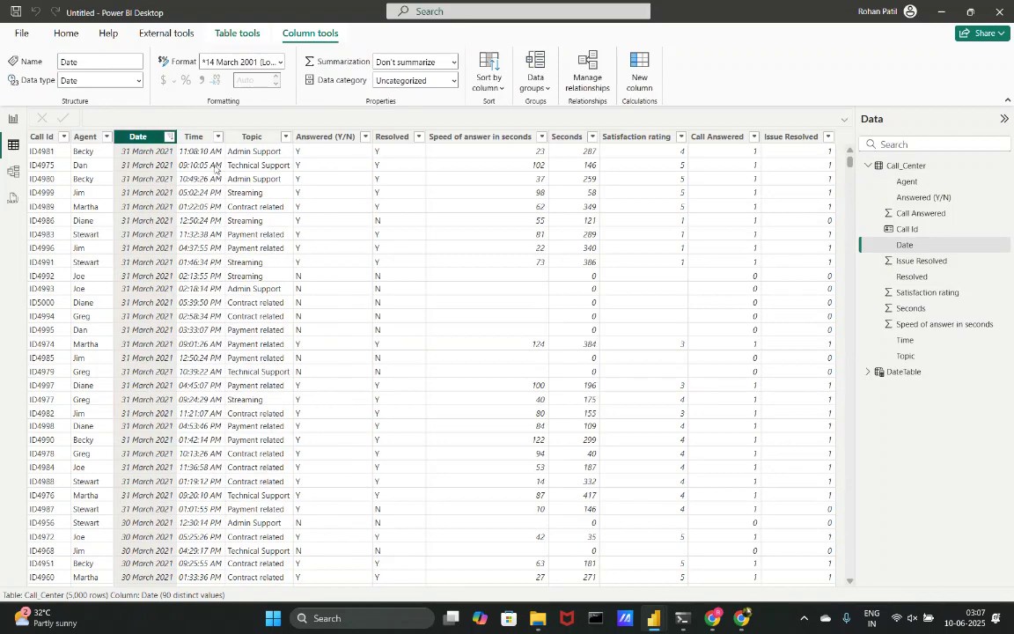
pyautogui.click(168, 139)
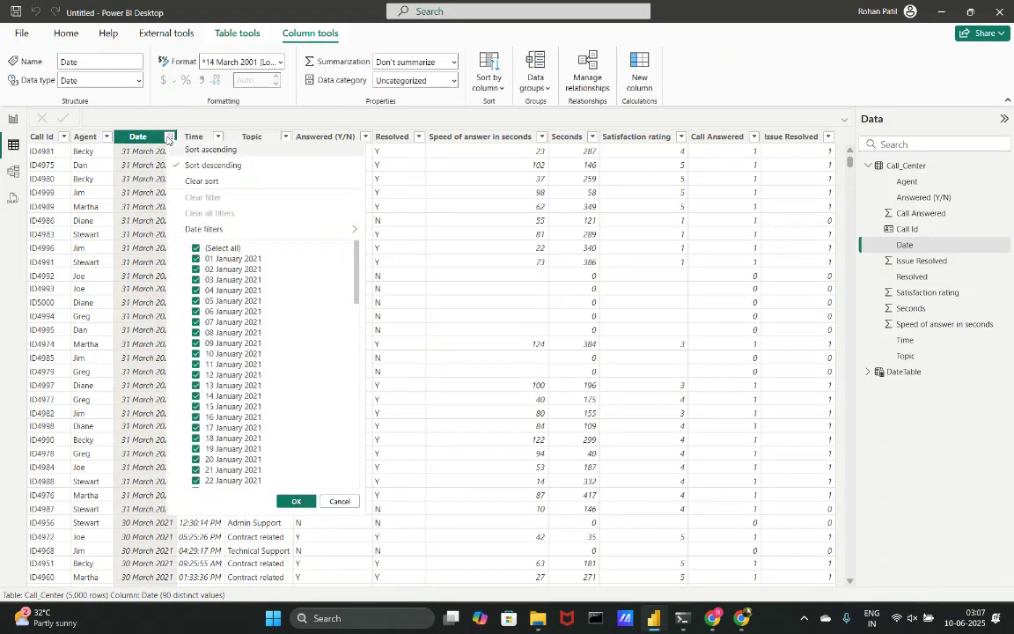
pyautogui.click(207, 182)
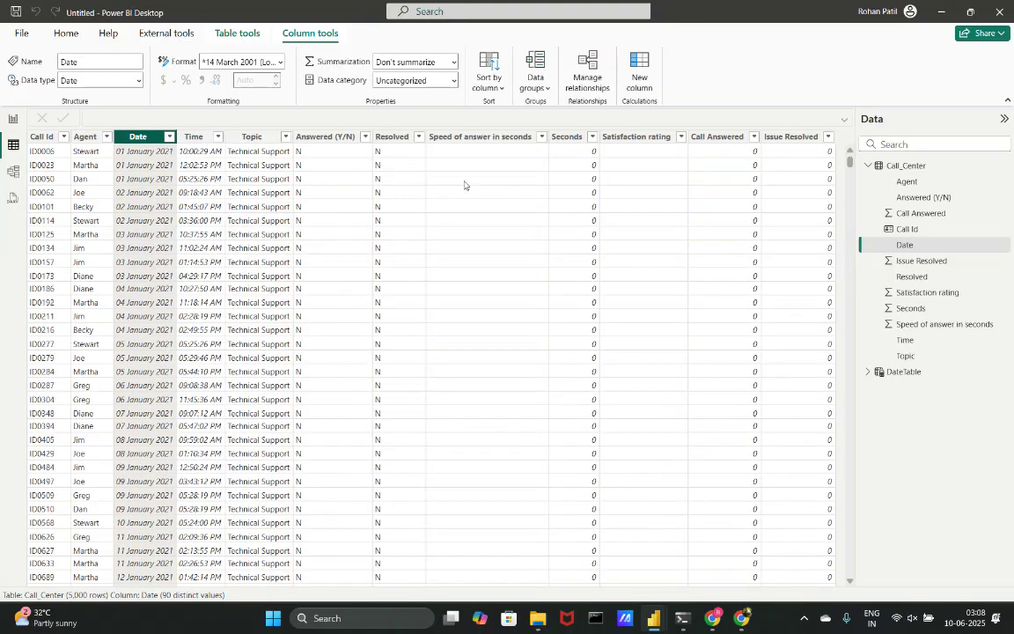
pyautogui.click(893, 372)
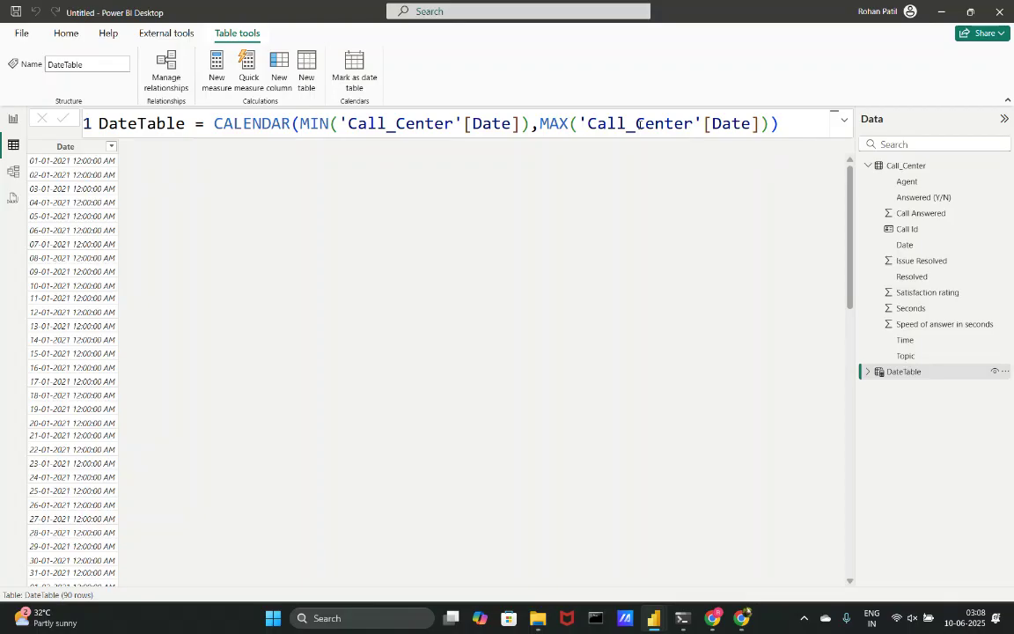
pyautogui.click(64, 148)
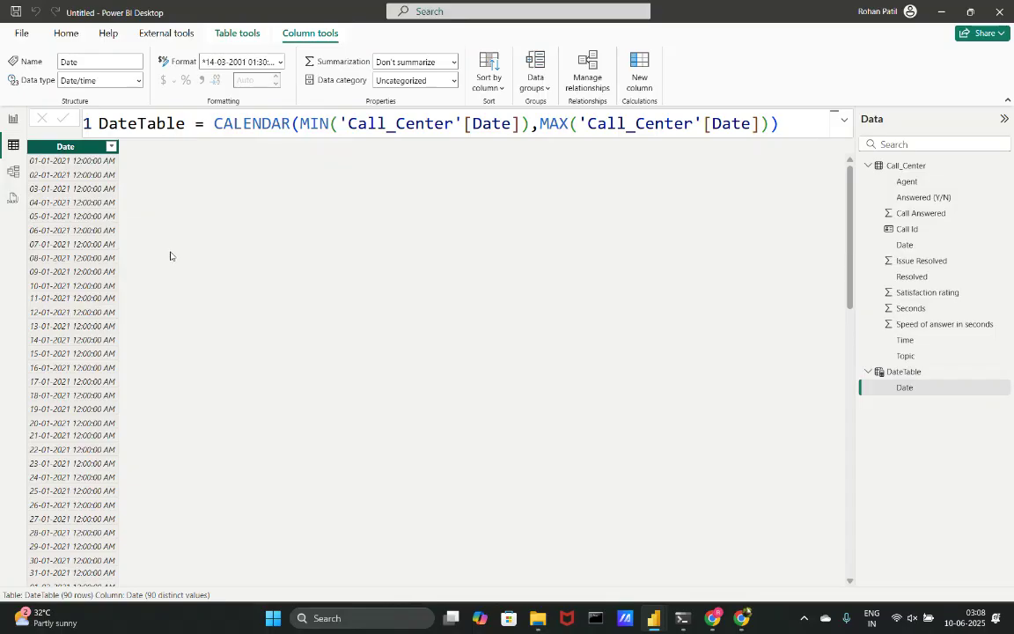
pyautogui.click(214, 124)
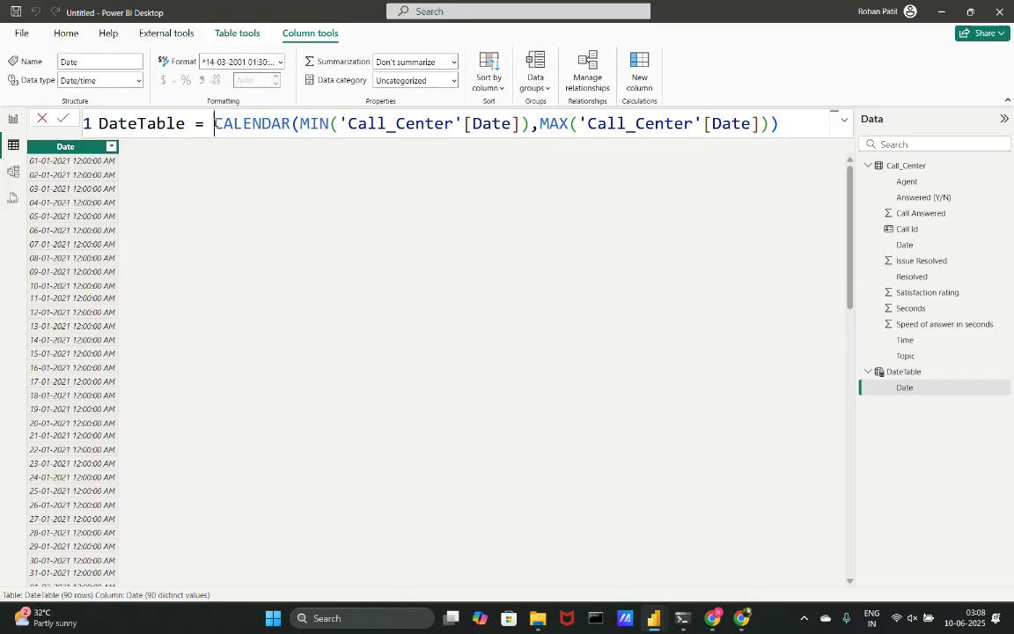
pyautogui.write('ADD')
pyautogui.press('Tab')
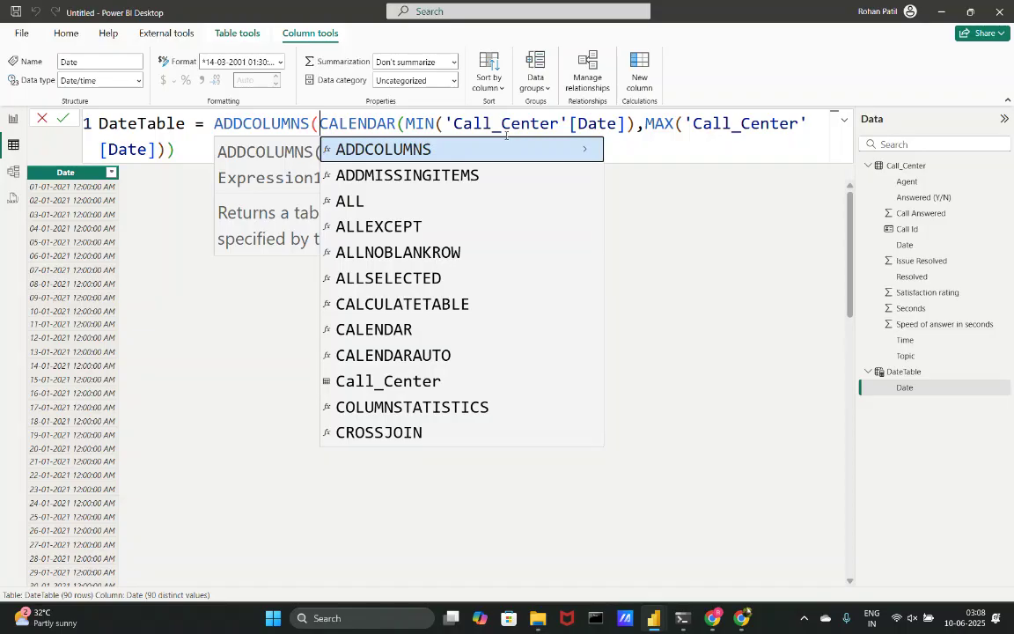
pyautogui.press('BackSpace')
pyautogui.press('BackSpace')
pyautogui.press('BackSpace')
pyautogui.press('BackSpace')
pyautogui.press('BackSpace')
pyautogui.press('BackSpace')
pyautogui.press('BackSpace')
pyautogui.press('BackSpace')
pyautogui.press('BackSpace')
pyautogui.press('BackSpace')
pyautogui.press('BackSpace')
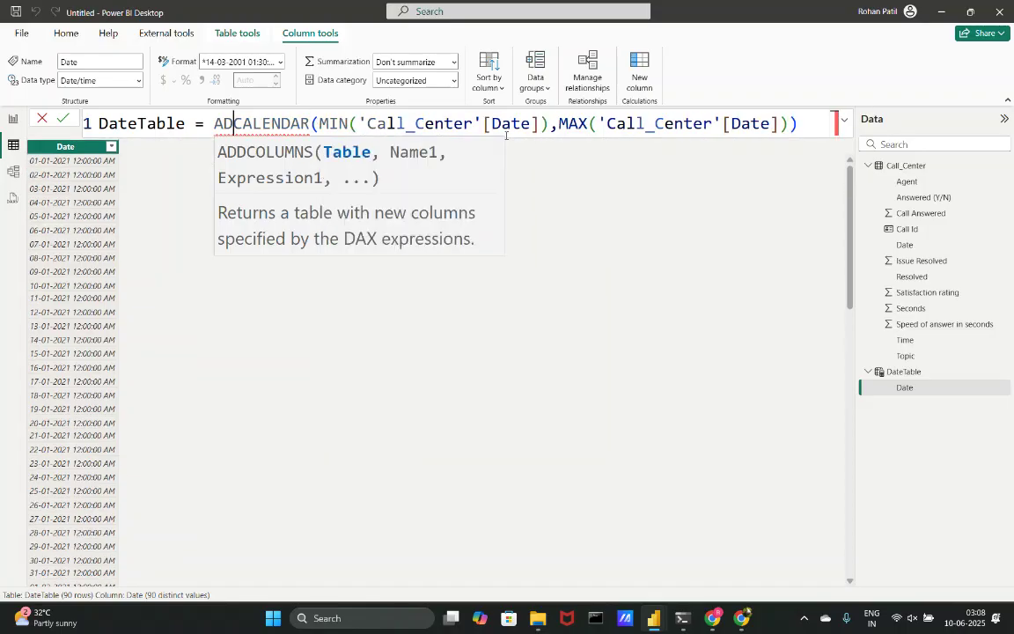
# Step back through the formula edit history to restore the full ADDCOLUMNS version with the "Year" through "Weekend" column definitions.
pyautogui.hotkey('ctrl', 'z')
pyautogui.hotkey('ctrl', 'z')
pyautogui.hotkey('ctrl', 'z')
pyautogui.hotkey('ctrl', 'z')
pyautogui.hotkey('ctrl', 'z')
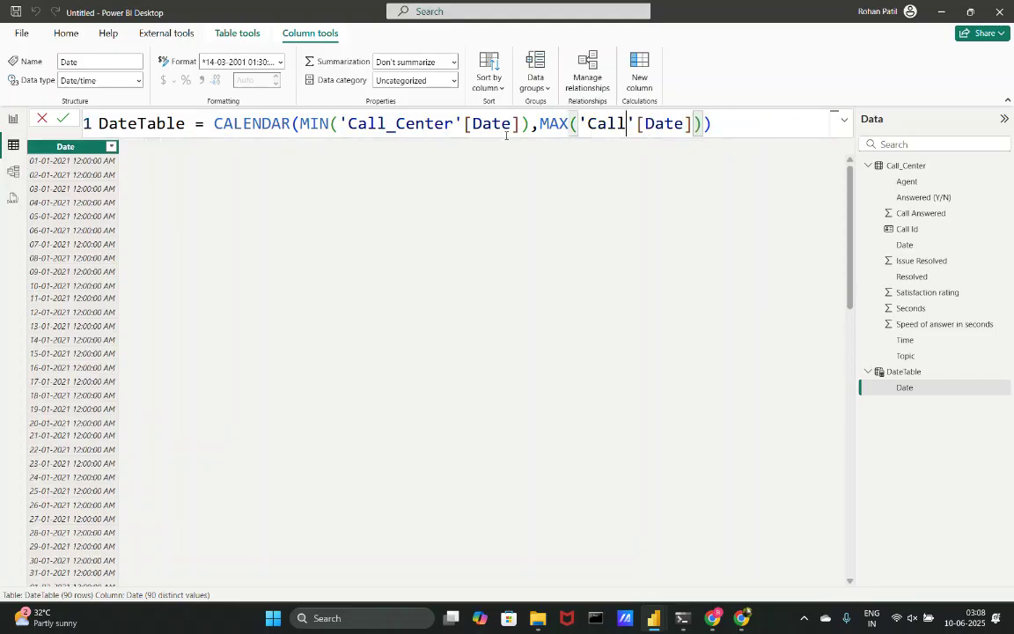
pyautogui.hotkey('ctrl', 'y')
pyautogui.hotkey('ctrl', 'y')
pyautogui.hotkey('ctrl', 'y')
pyautogui.hotkey('ctrl', 'y')
pyautogui.hotkey('ctrl', 'y')
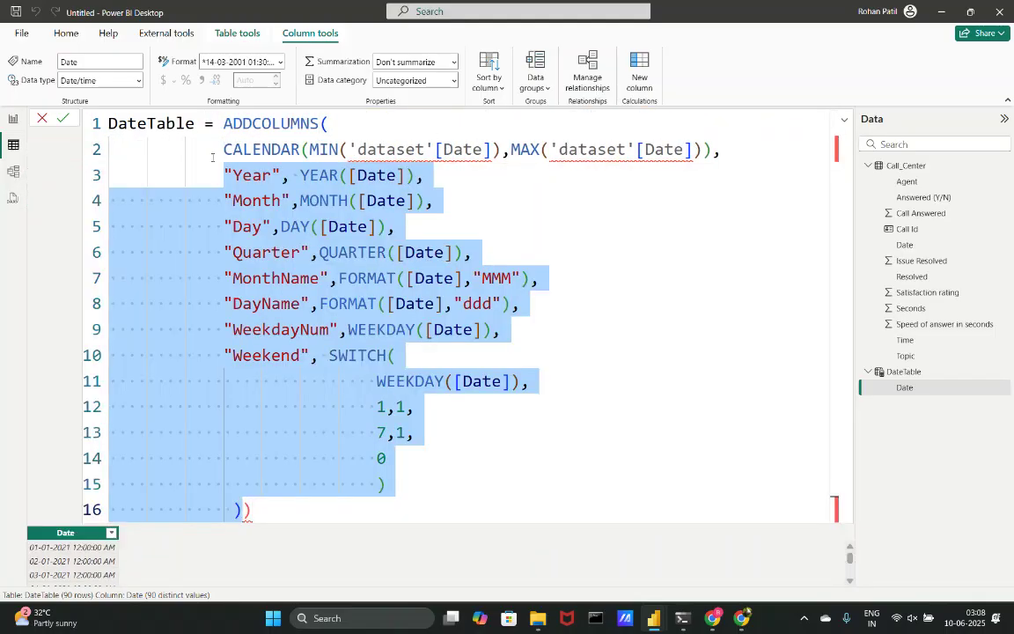
# Point the restored ADDCOLUMNS formula's CALENDAR date range to Call_Center instead of dataset in both MIN and MAX.
pyautogui.click(304, 201)
pyautogui.doubleClick(399, 149)
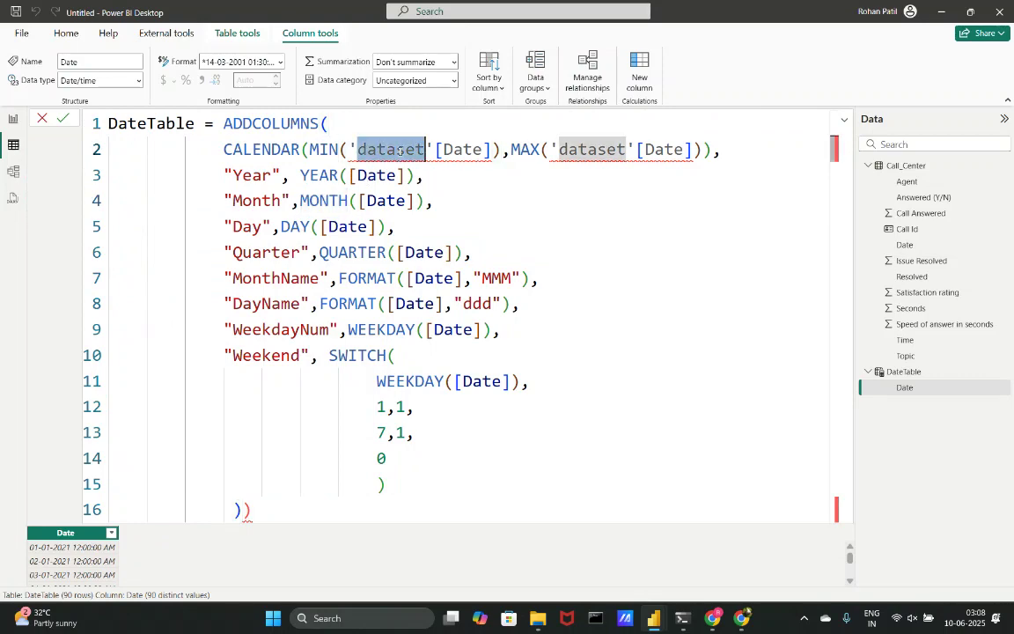
pyautogui.write('Ca')
pyautogui.press('Tab')
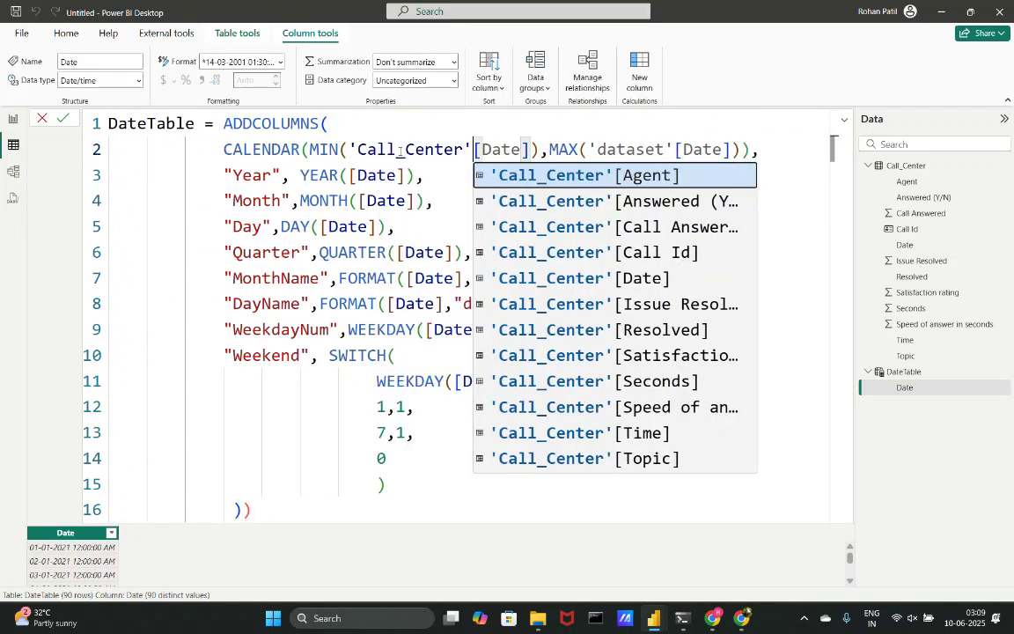
pyautogui.click(629, 150)
pyautogui.doubleClick(628, 150)
pyautogui.write('Call')
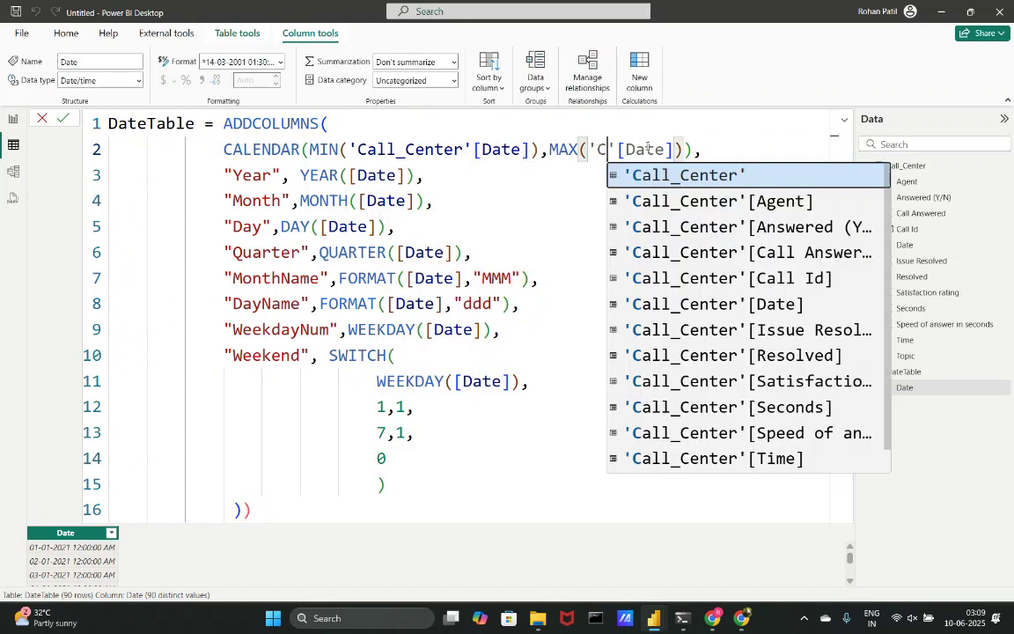
pyautogui.press('Tab')
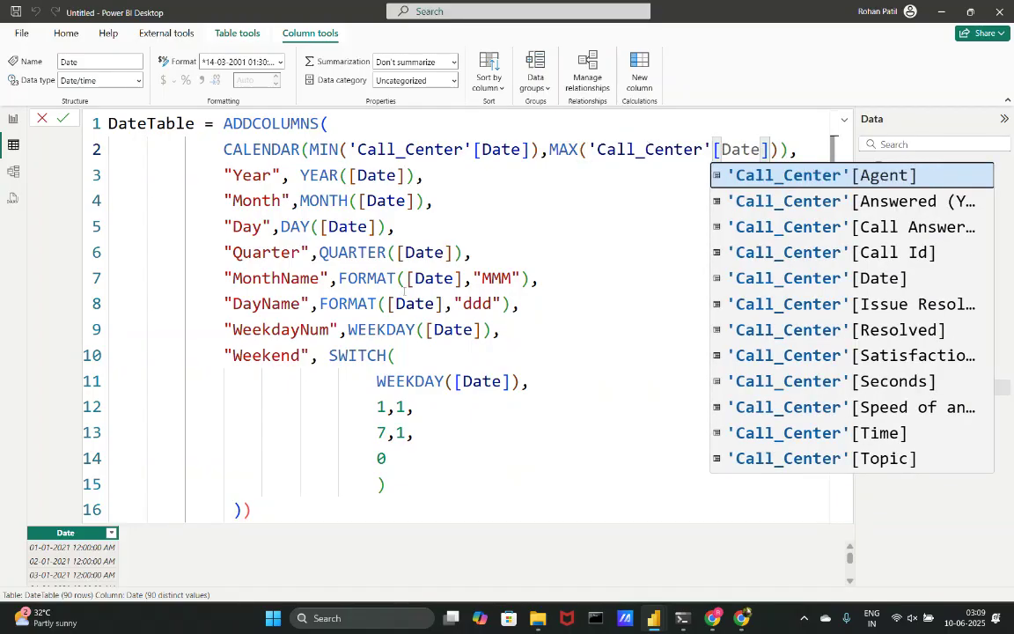
# Delete the surplus closing parenthesis at the end of the ADDCOLUMNS formula.
pyautogui.click(398, 432)
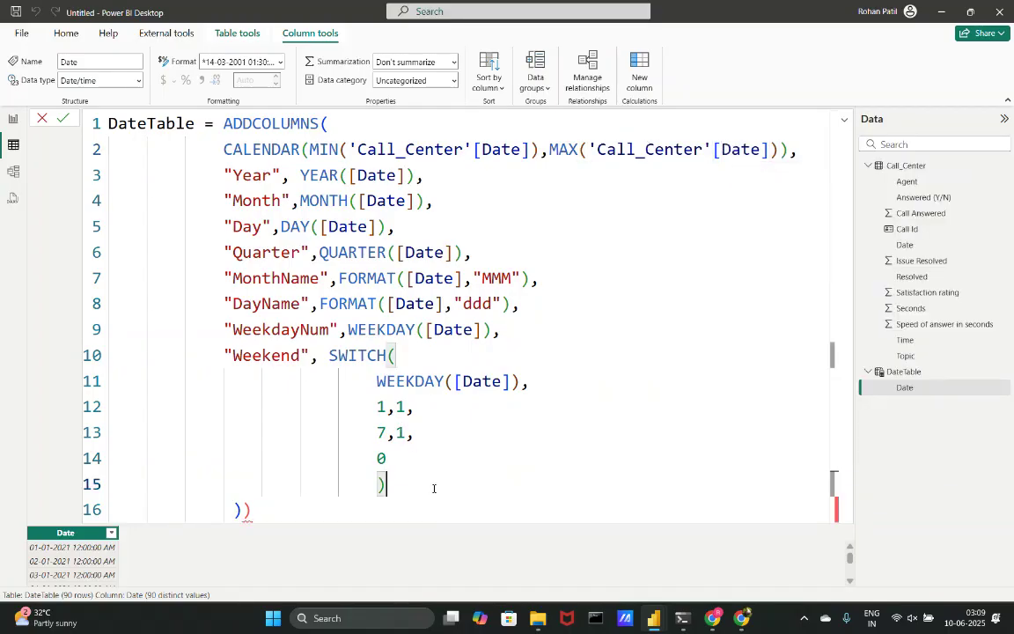
pyautogui.click(276, 517)
pyautogui.press('BackSpace')
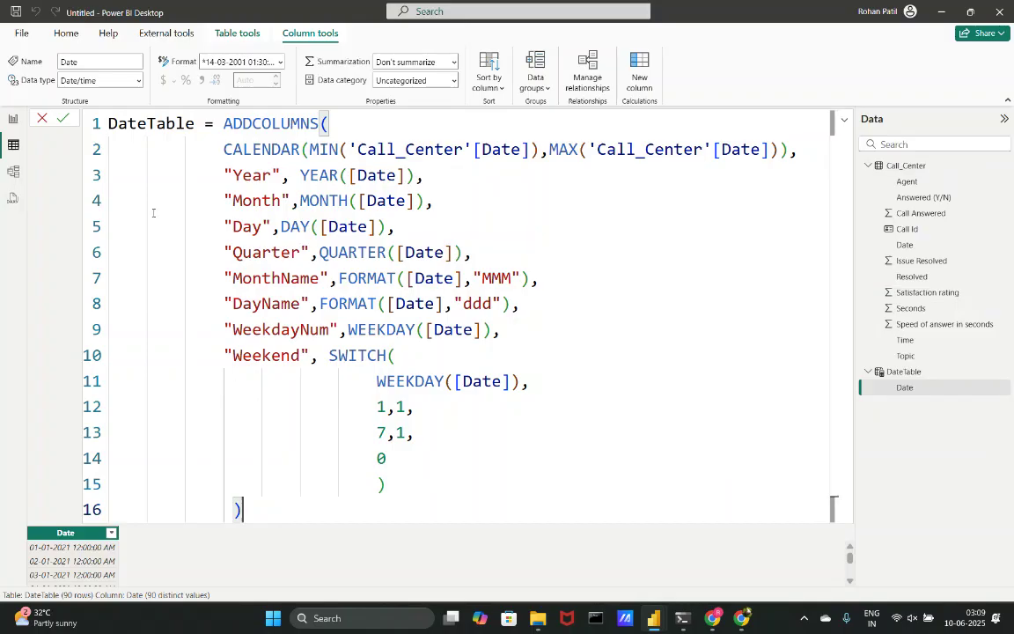
# Examine the function behind each calendar column in the DateTable formula, from YEAR through the SWITCH logic of "Weekend".
pyautogui.click(299, 175)
pyautogui.moveTo(299, 175); pyautogui.dragTo(337, 177)
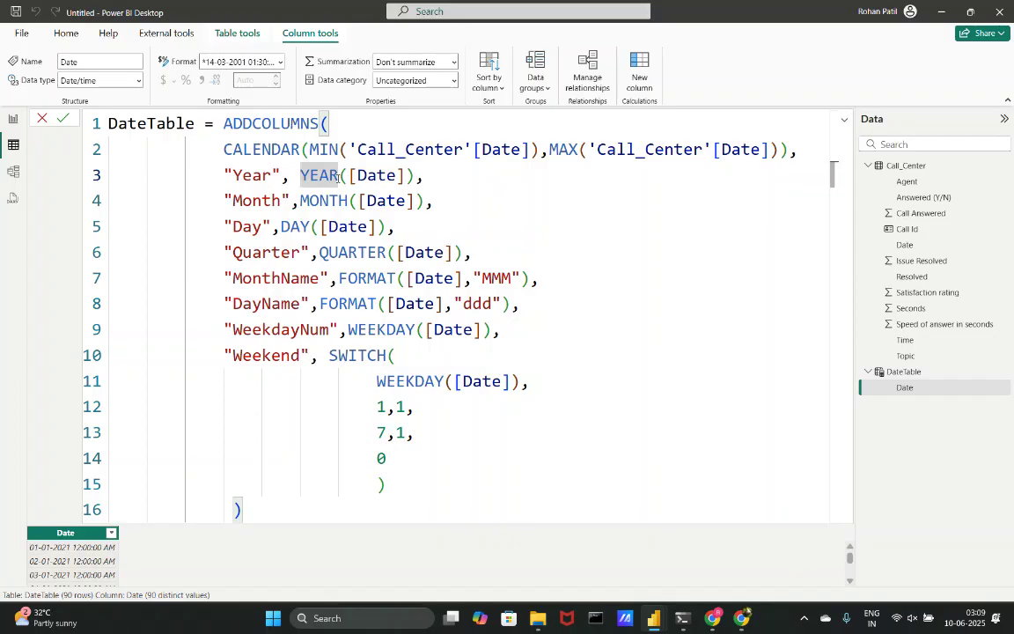
pyautogui.doubleClick(304, 201)
pyautogui.doubleClick(293, 226)
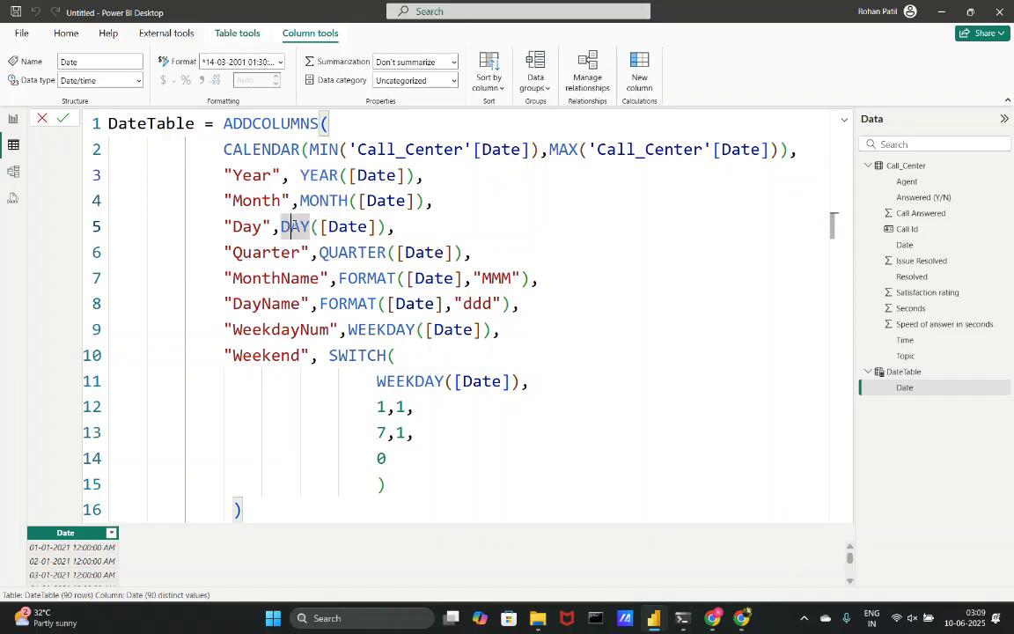
pyautogui.doubleClick(343, 253)
pyautogui.doubleClick(361, 279)
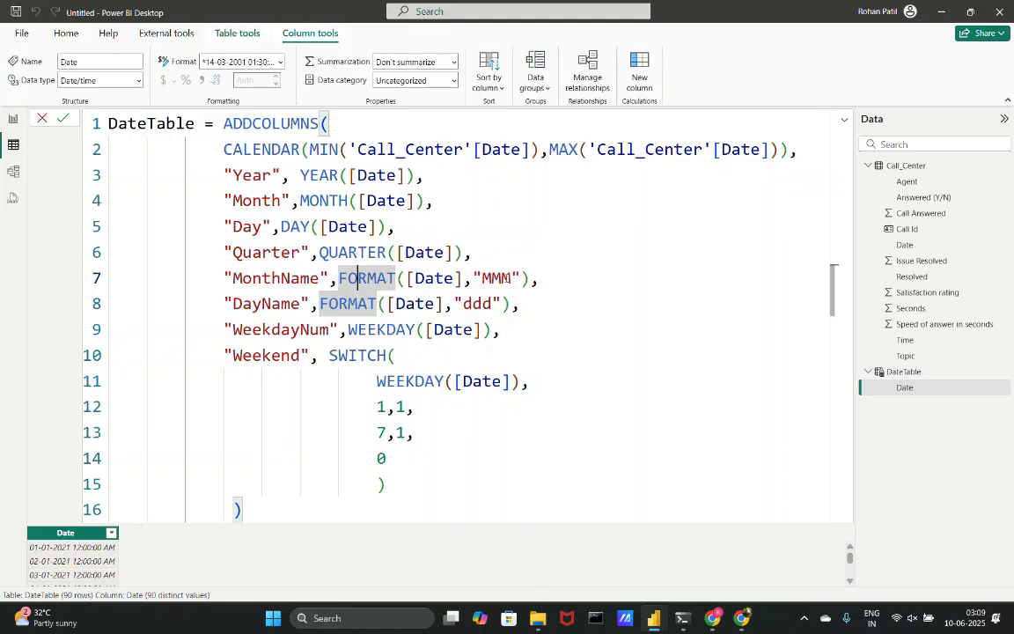
pyautogui.doubleClick(500, 278)
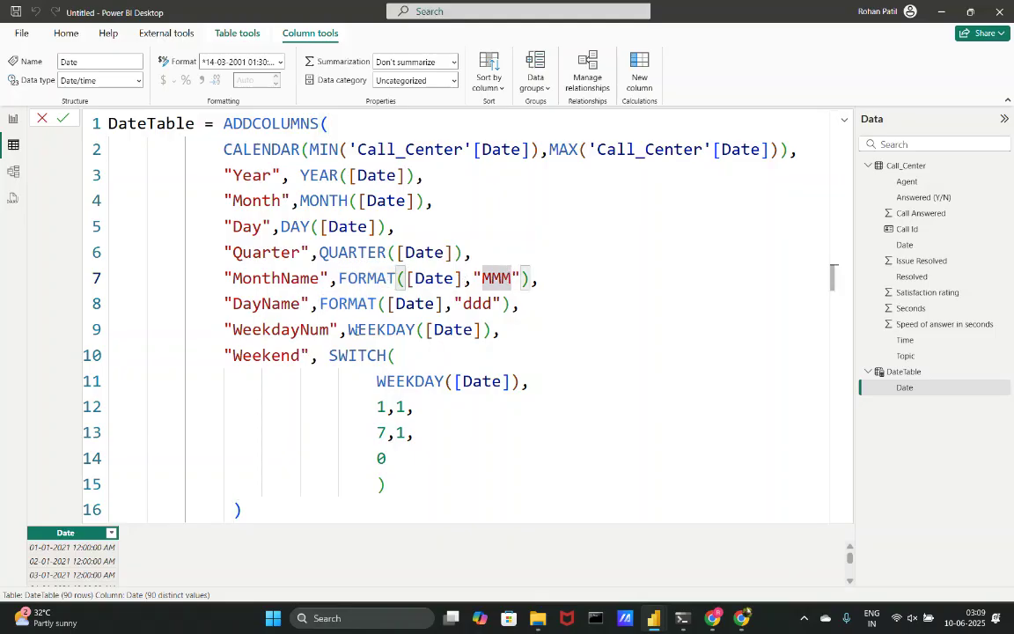
pyautogui.click(349, 303)
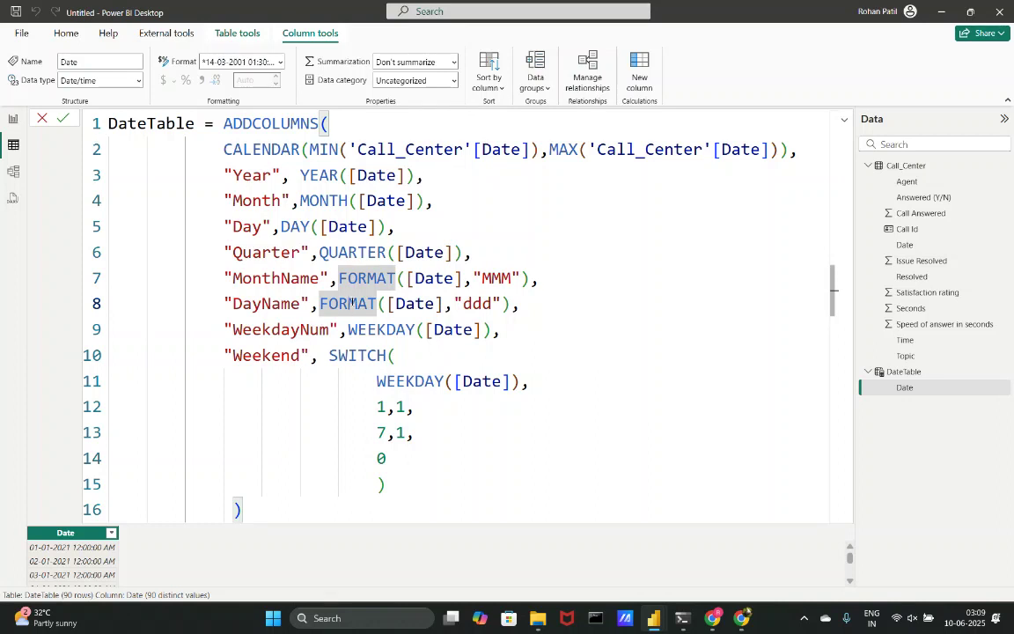
pyautogui.click(465, 304)
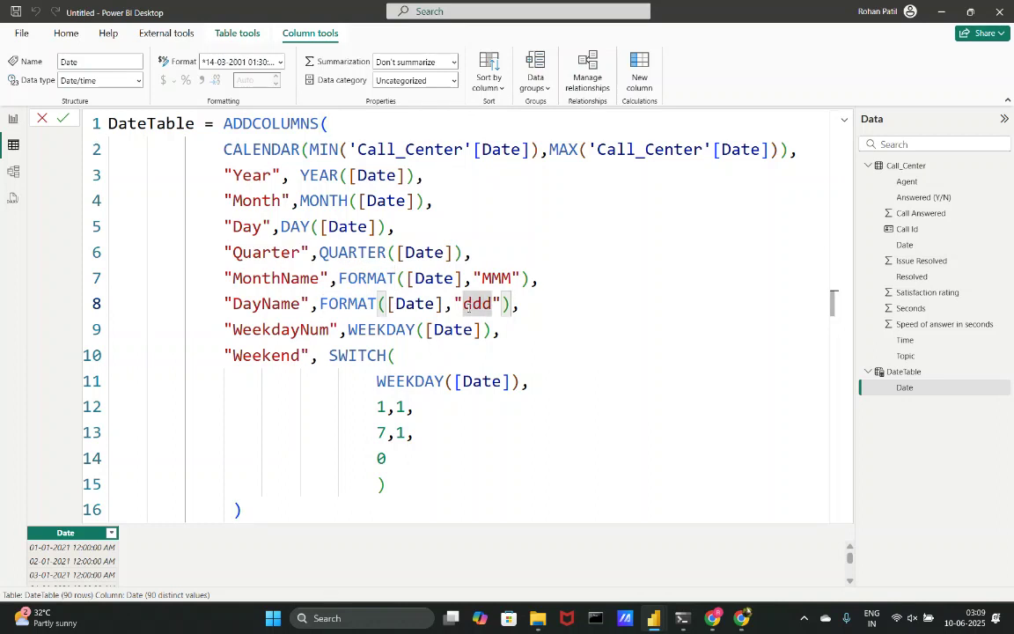
pyautogui.click(387, 330)
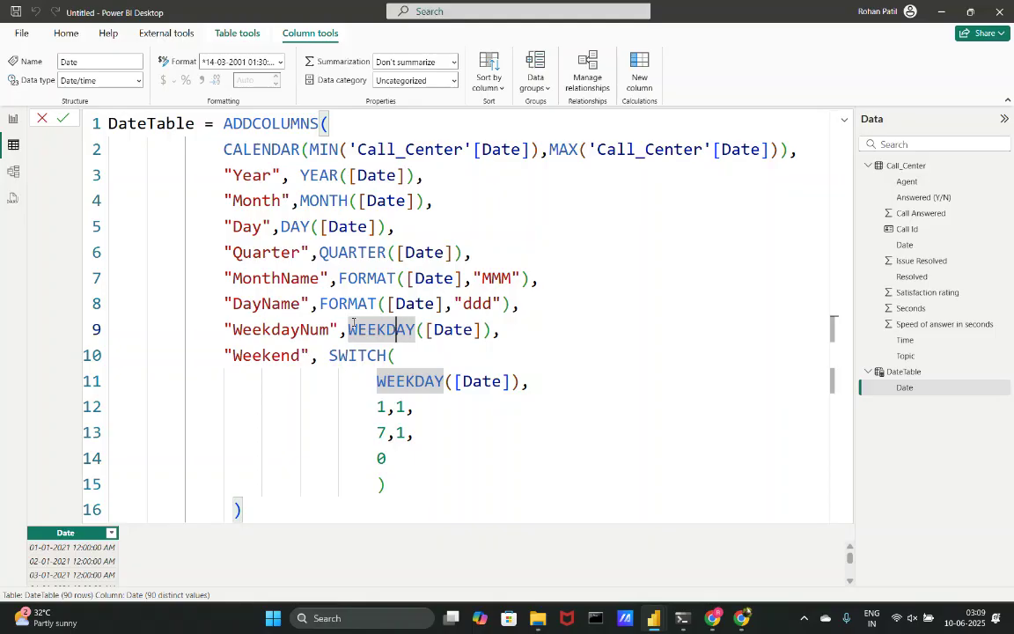
pyautogui.click(349, 356)
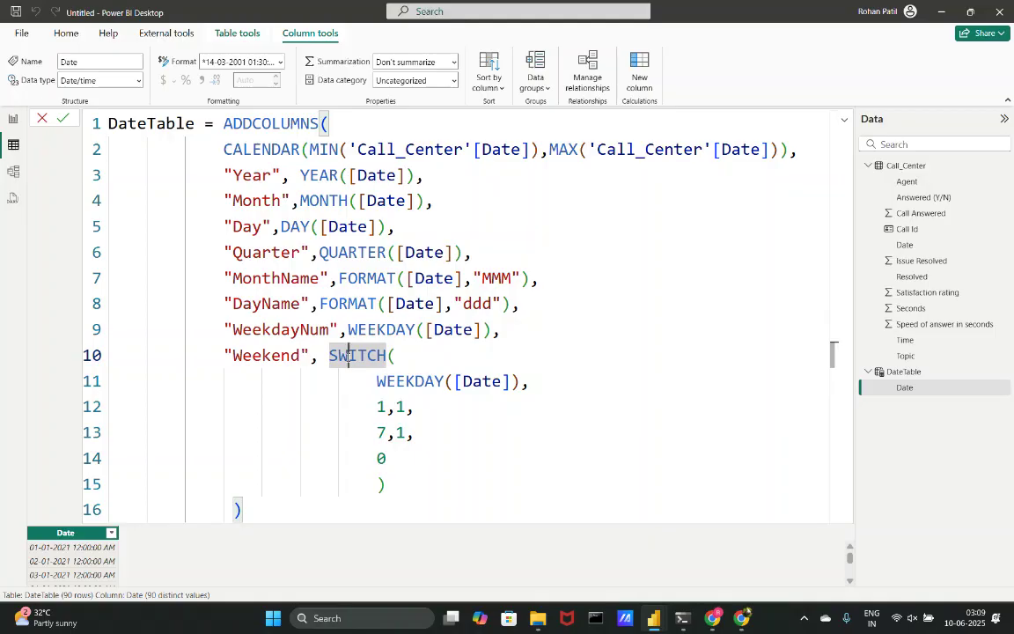
pyautogui.click(350, 371)
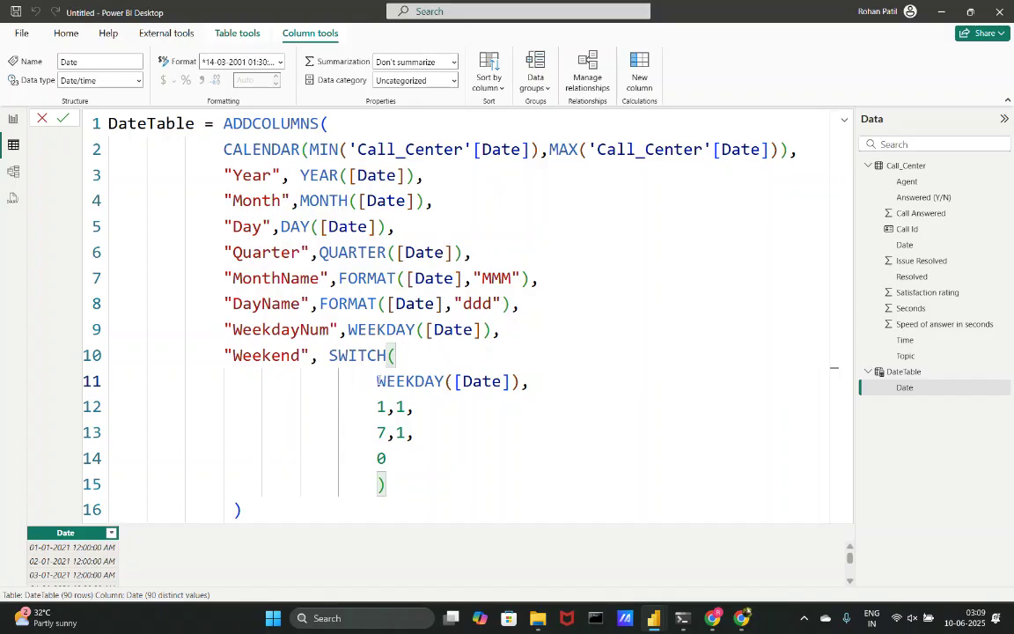
pyautogui.moveTo(378, 382); pyautogui.dragTo(512, 383)
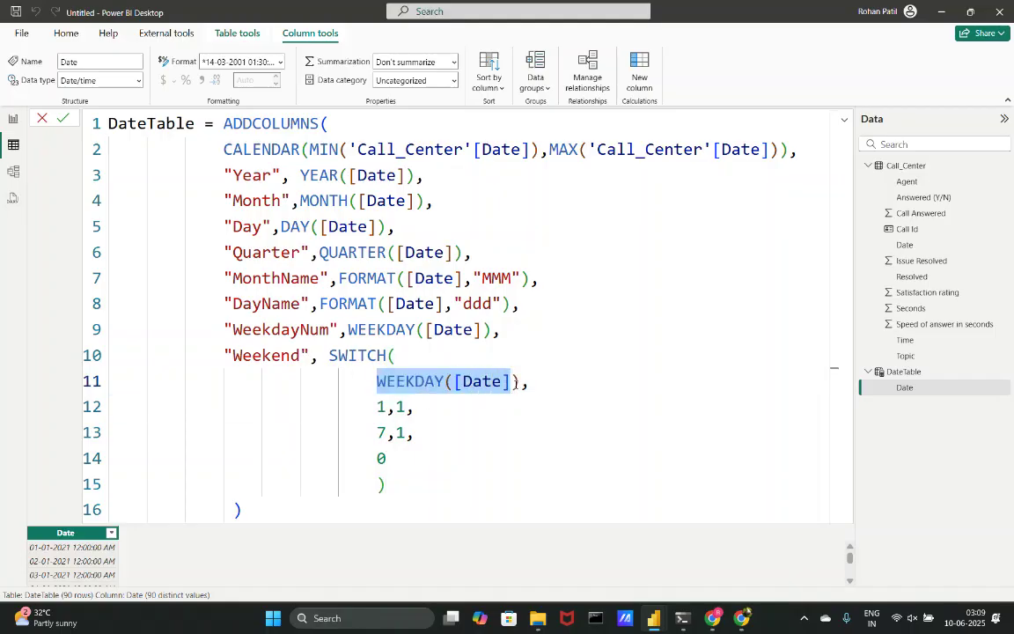
pyautogui.click(379, 406)
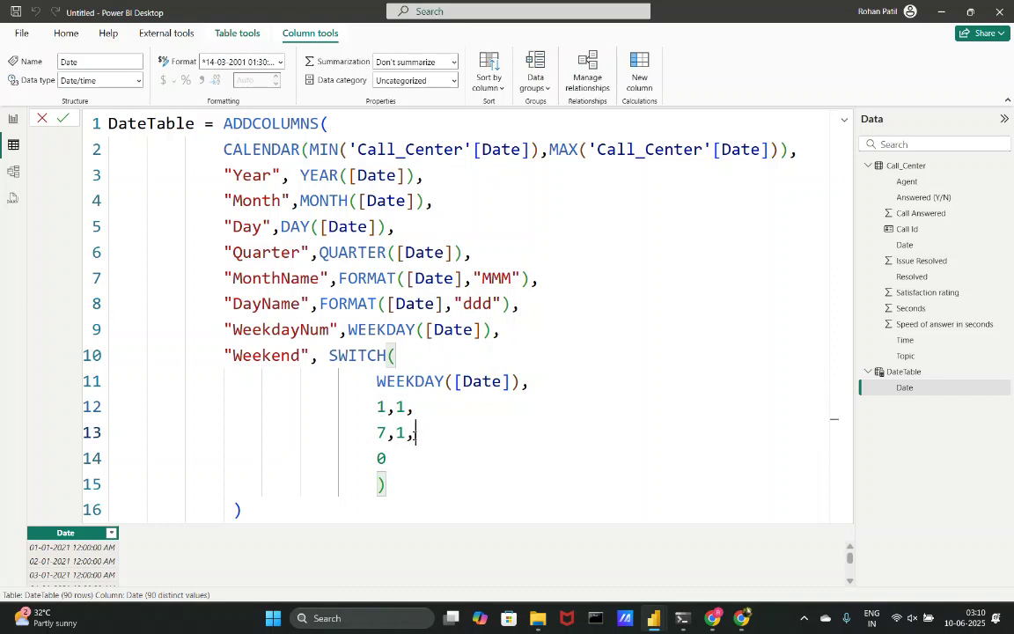
# Commit the ADDCOLUMNS formula for DateTable and set its Date column's data type to Date.
pyautogui.press('Return')
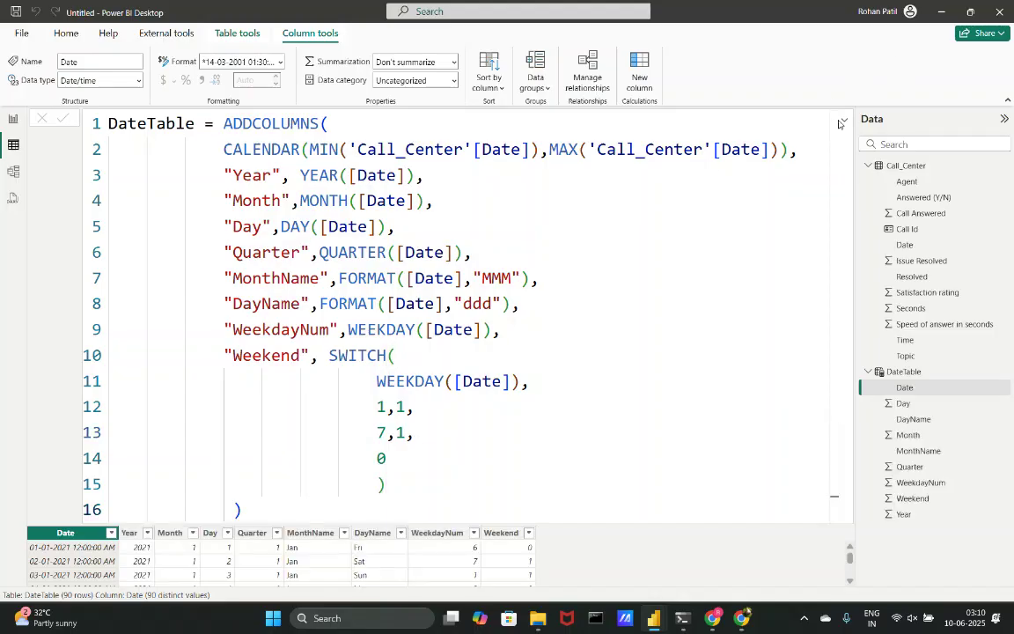
pyautogui.click(842, 120)
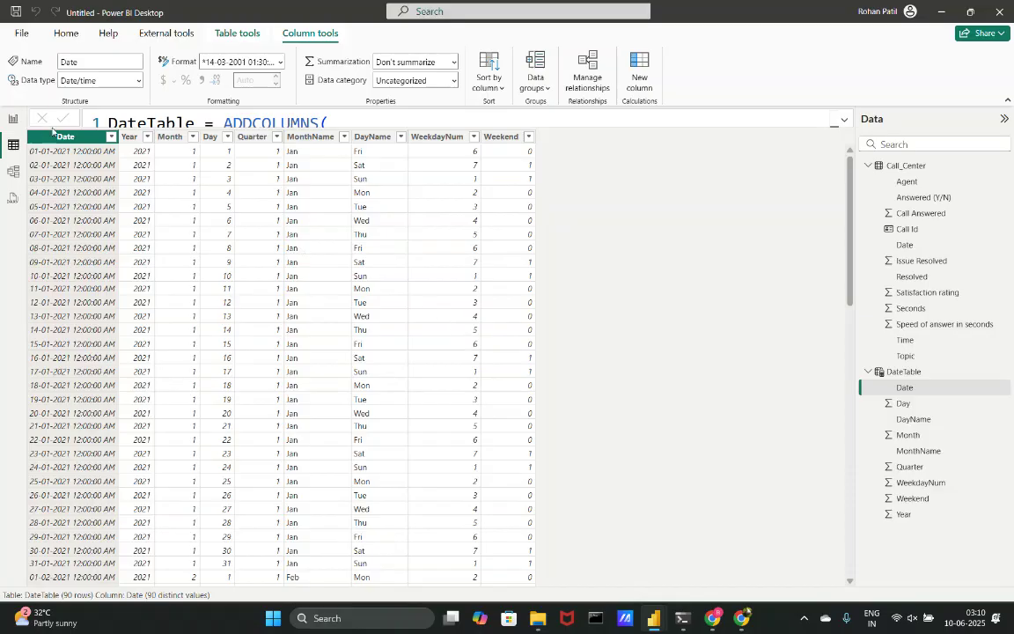
pyautogui.click(124, 81)
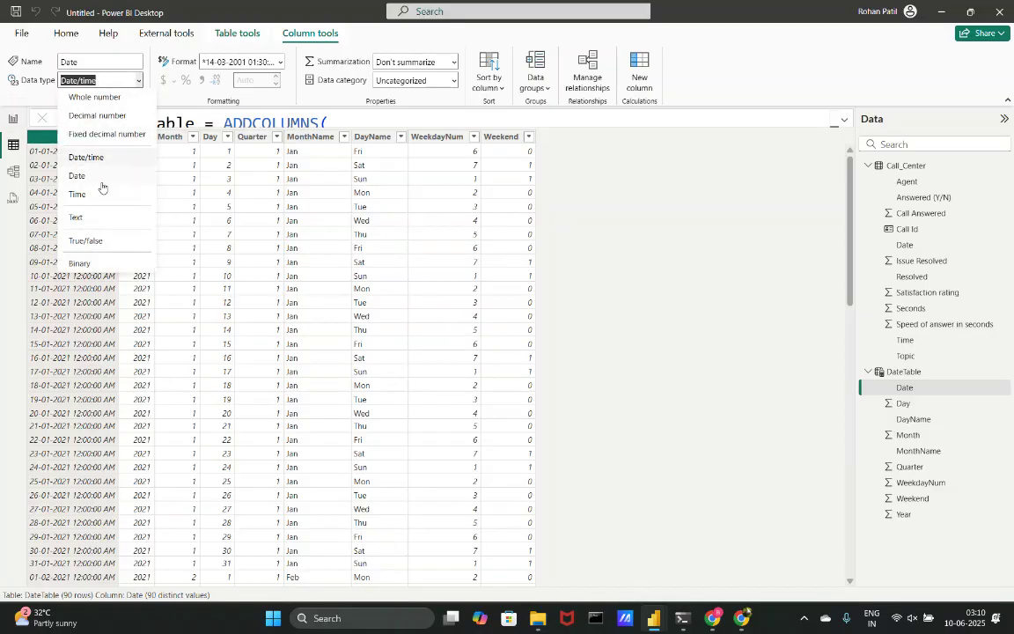
pyautogui.click(87, 169)
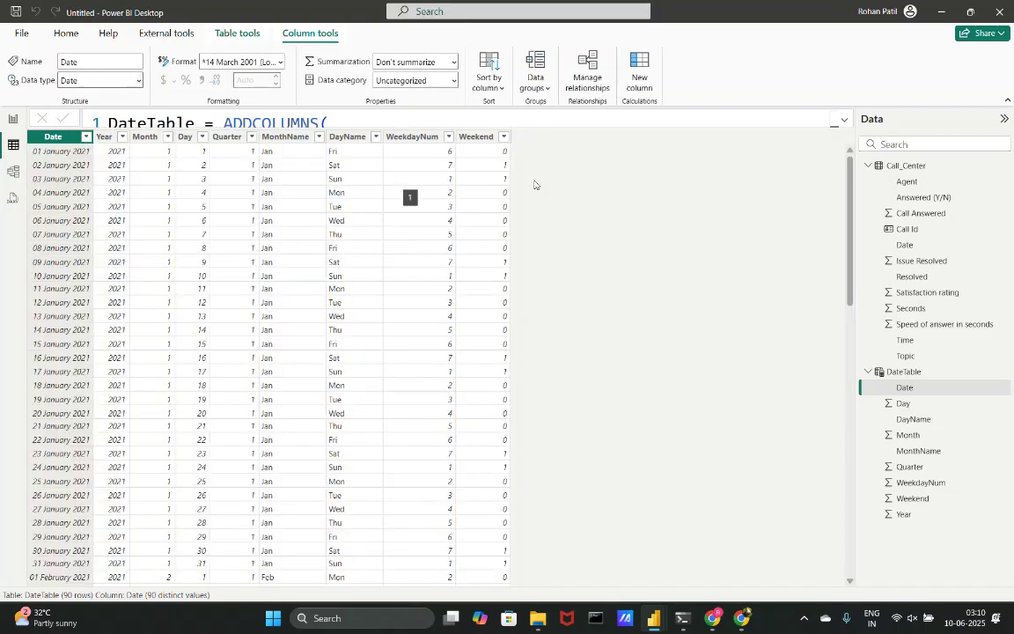
# Mark DateTable as a date table using Date as its date column, and save the setting.
pyautogui.click(250, 33)
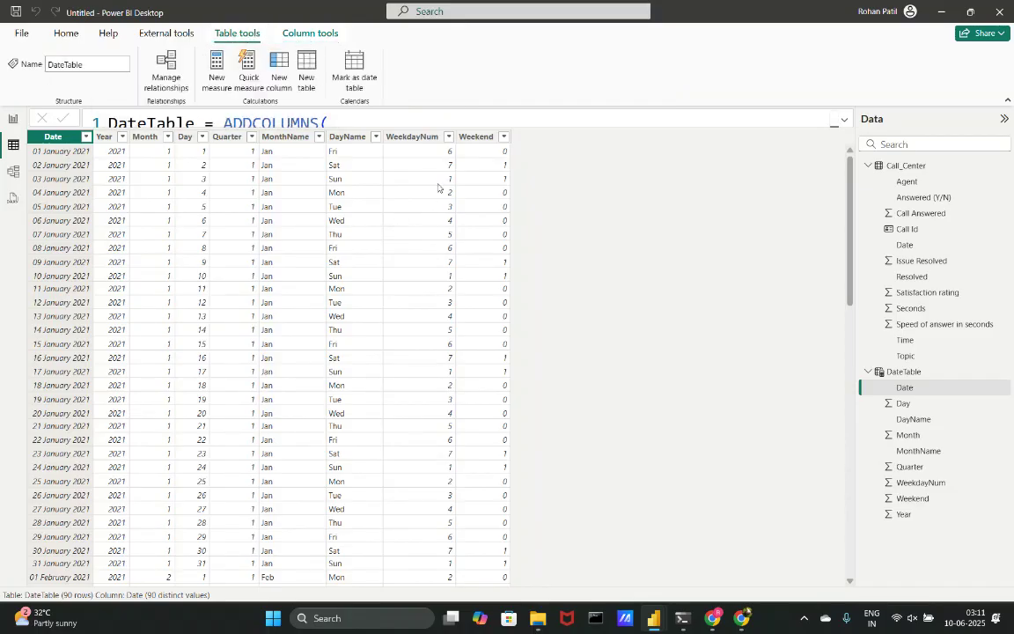
pyautogui.click(359, 77)
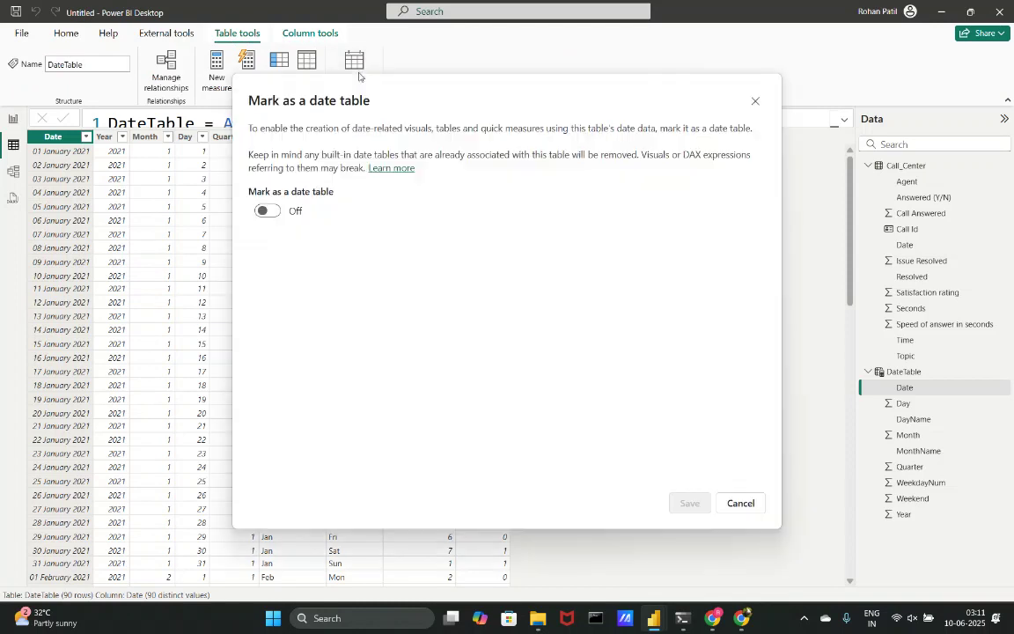
pyautogui.click(268, 211)
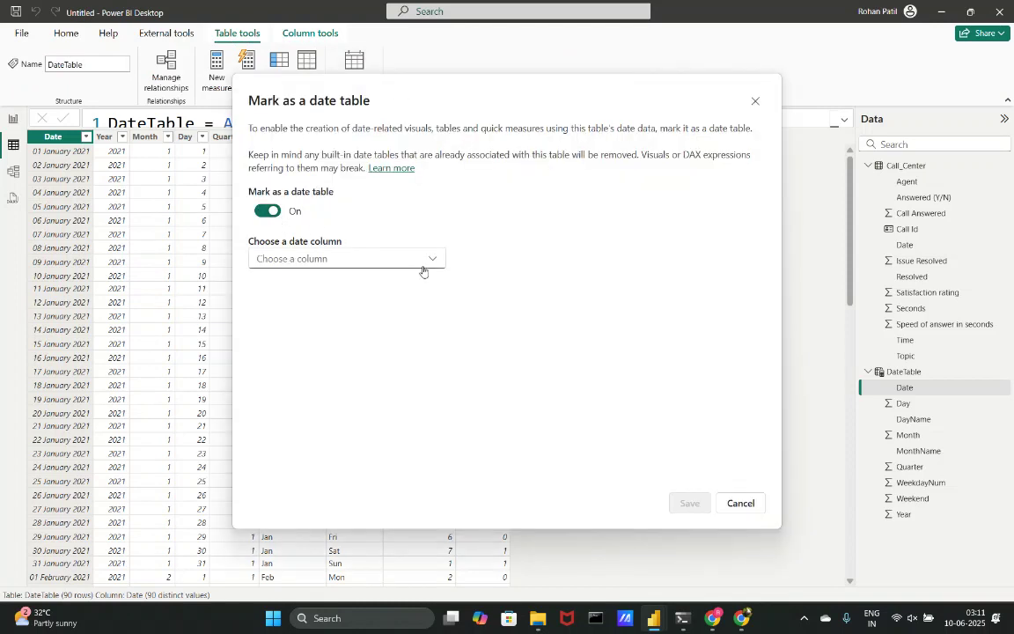
pyautogui.click(390, 264)
pyautogui.click(370, 282)
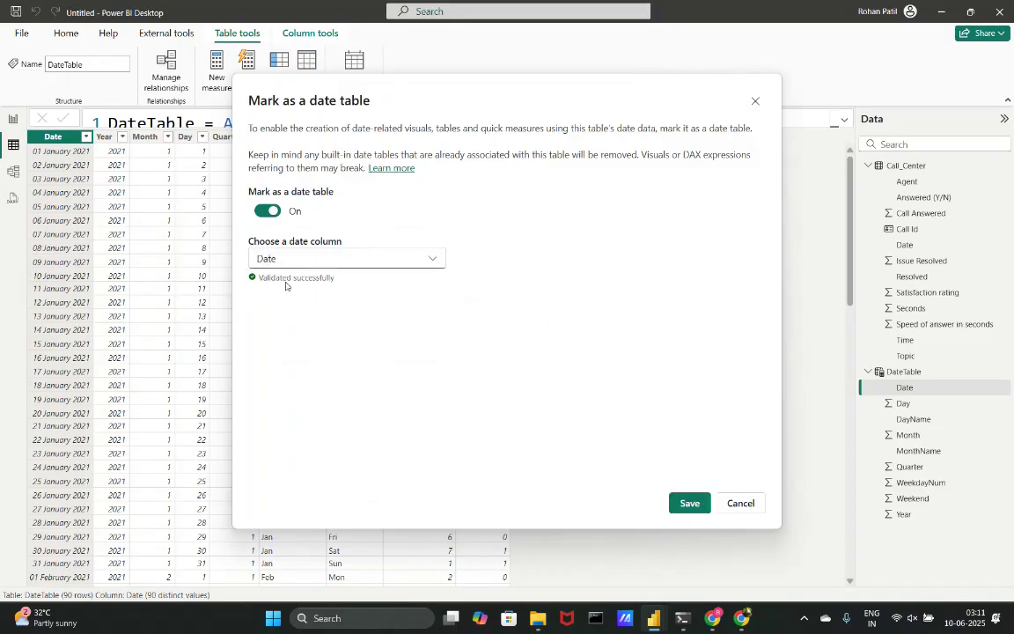
pyautogui.click(690, 509)
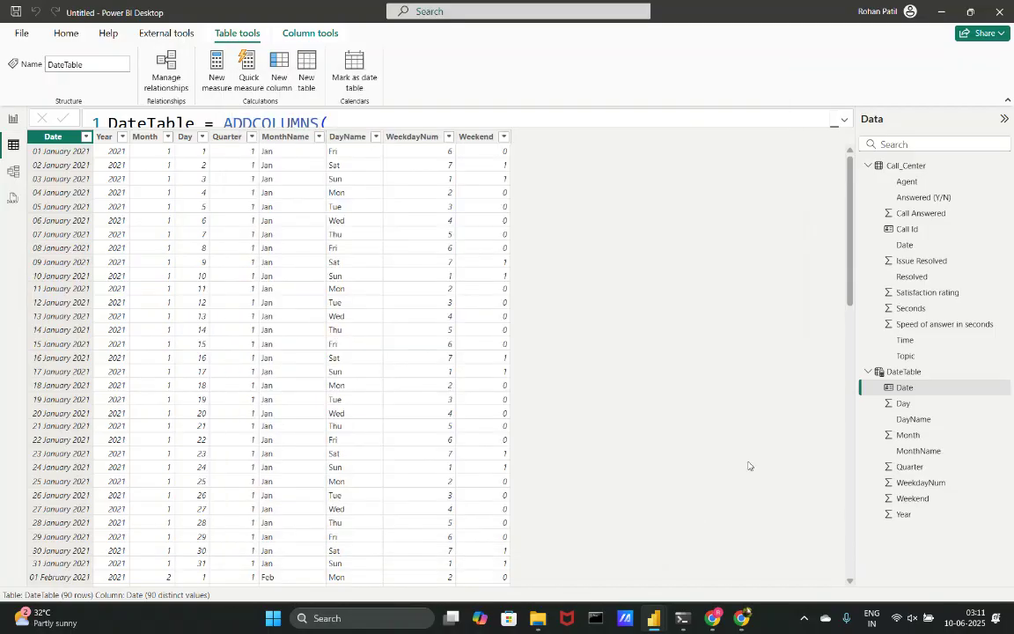
# Look at Call_Center and DateTable in the model diagram with the formula editor and properties collapsed.
pyautogui.click(867, 165)
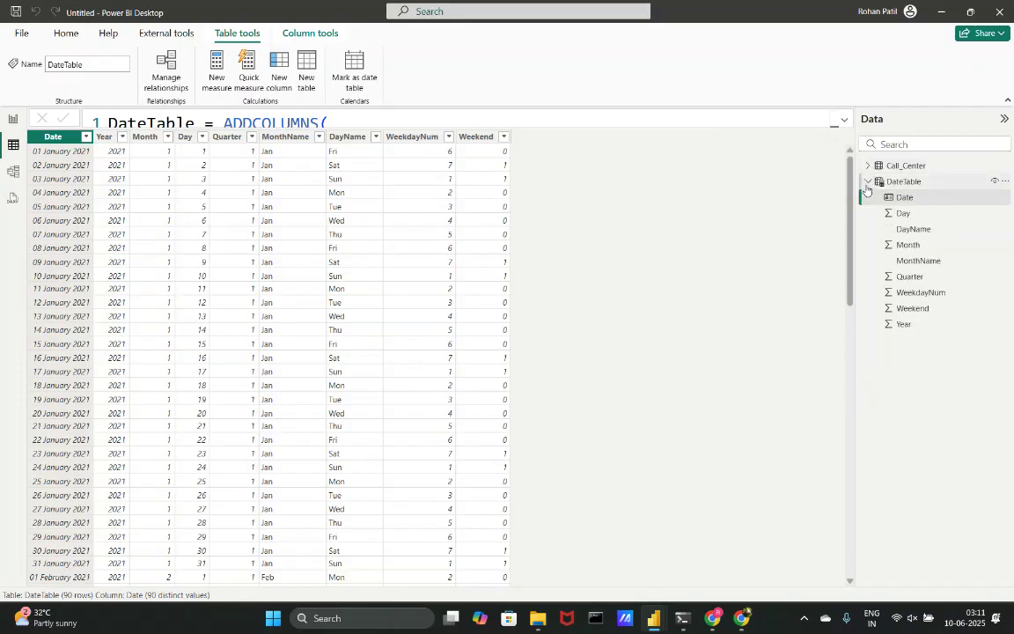
pyautogui.click(867, 185)
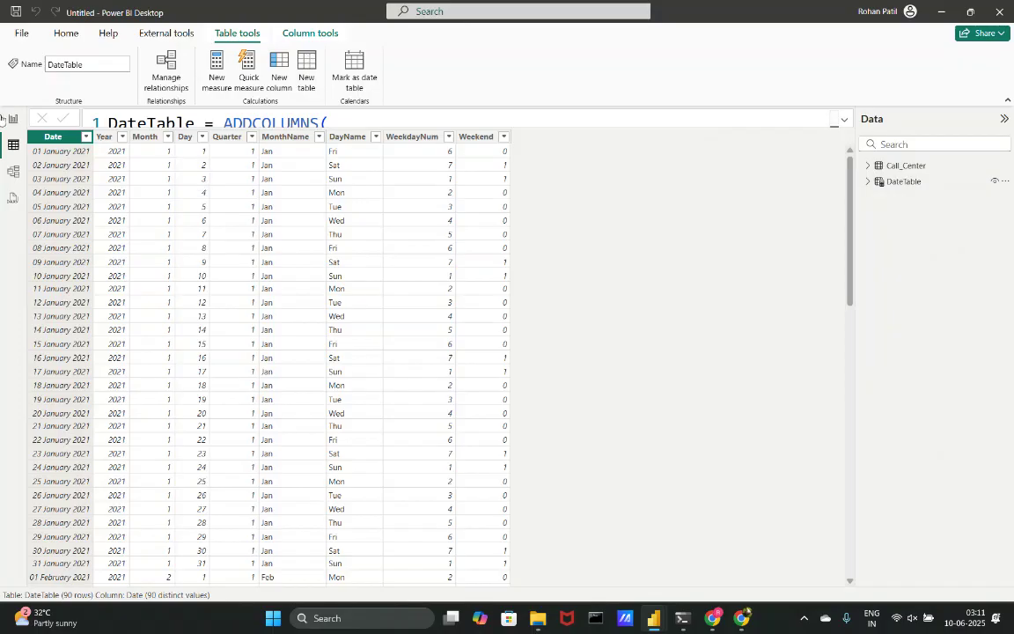
pyautogui.click(14, 172)
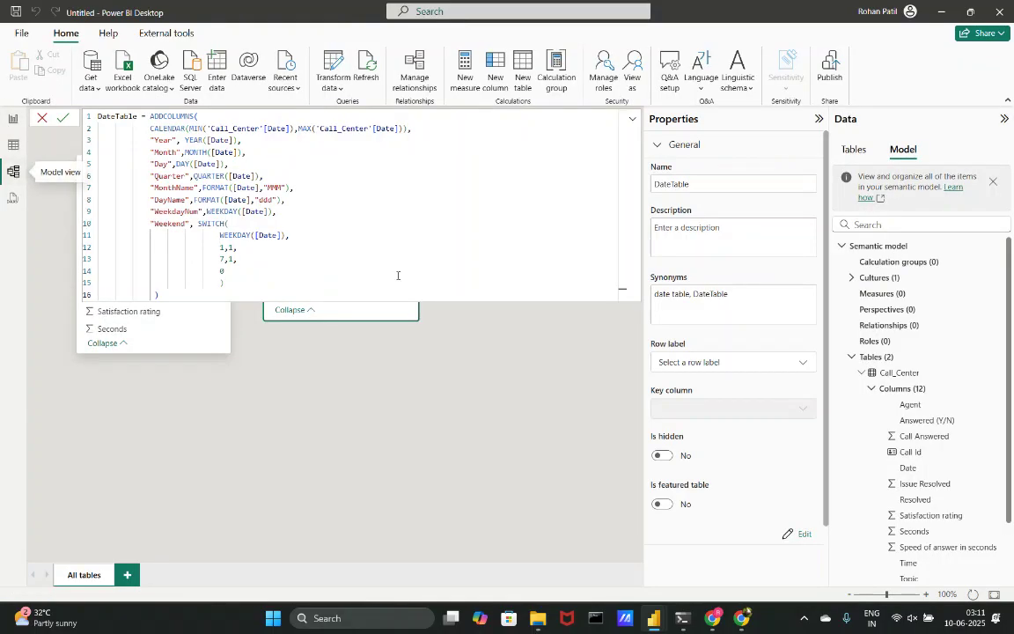
pyautogui.click(634, 120)
pyautogui.click(635, 121)
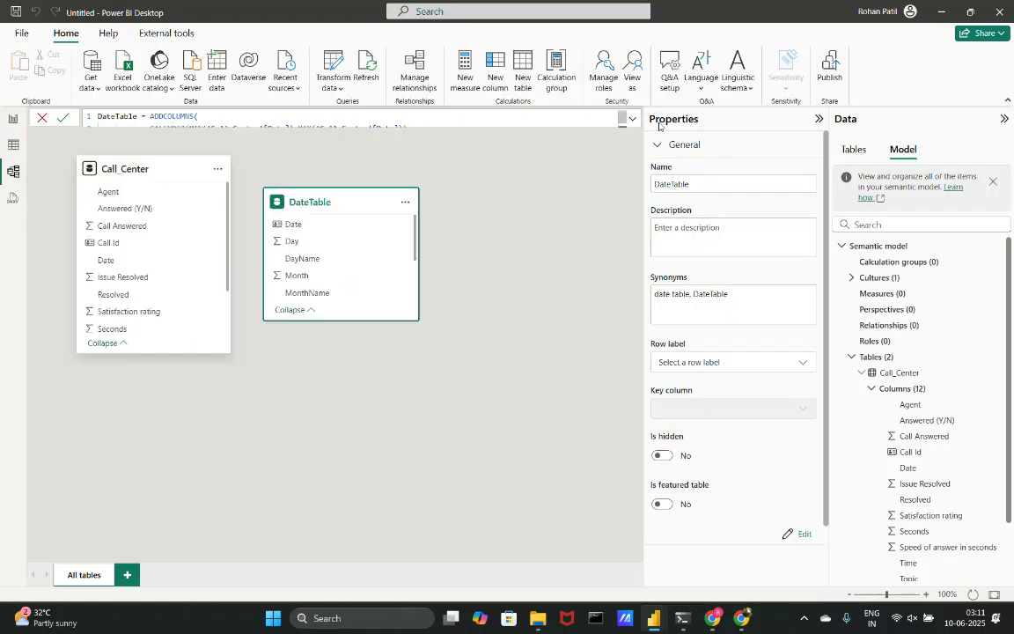
pyautogui.click(818, 119)
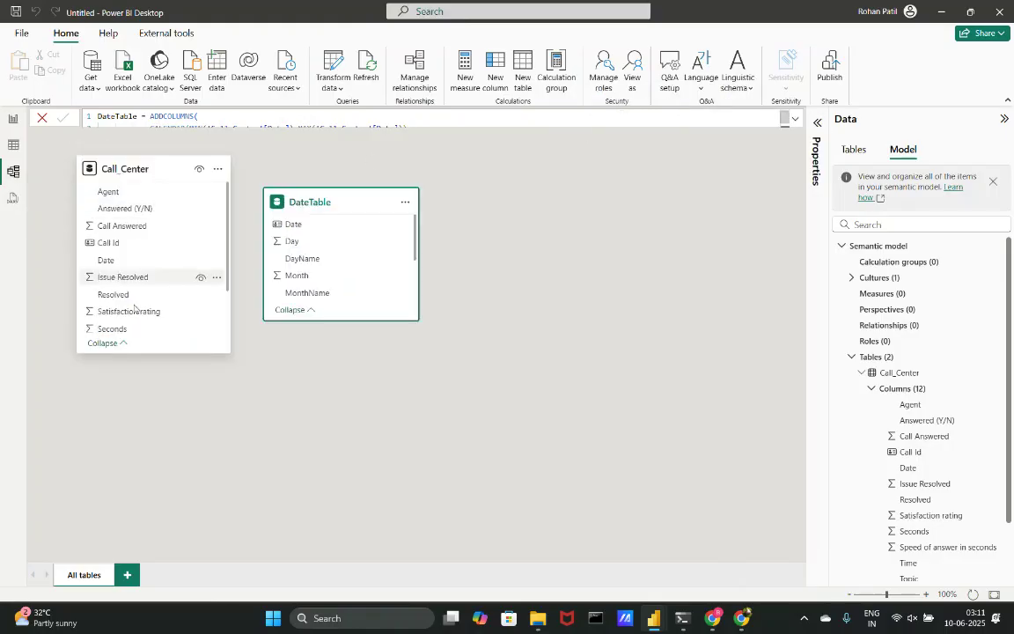
# Build a widened line chart on report Page 1 with DateTable's Month on the X-axis and sum of Satisfaction rating on the Y-axis.
pyautogui.click(11, 115)
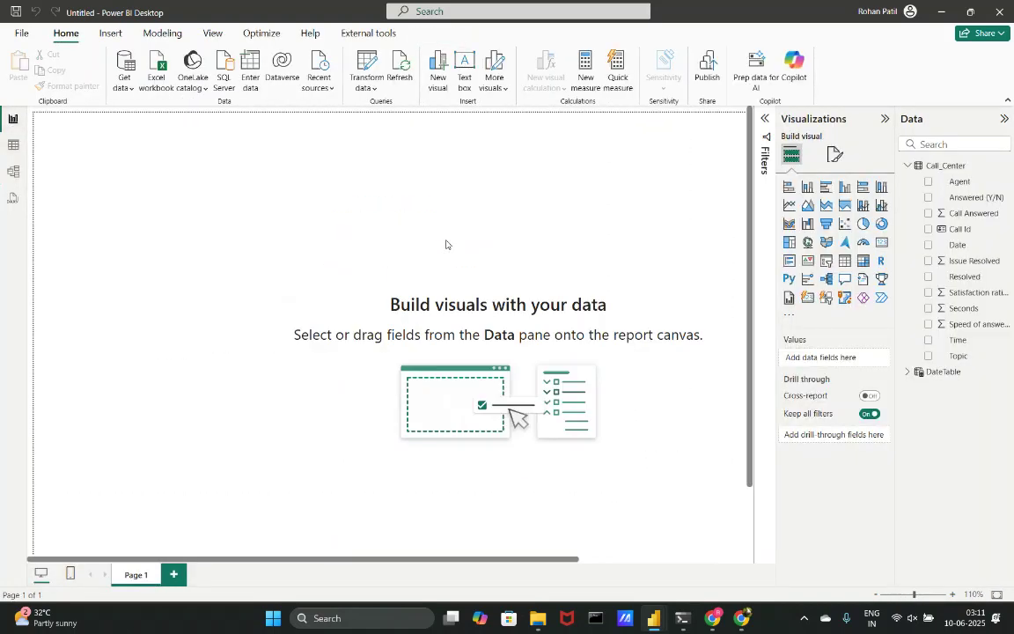
pyautogui.click(789, 205)
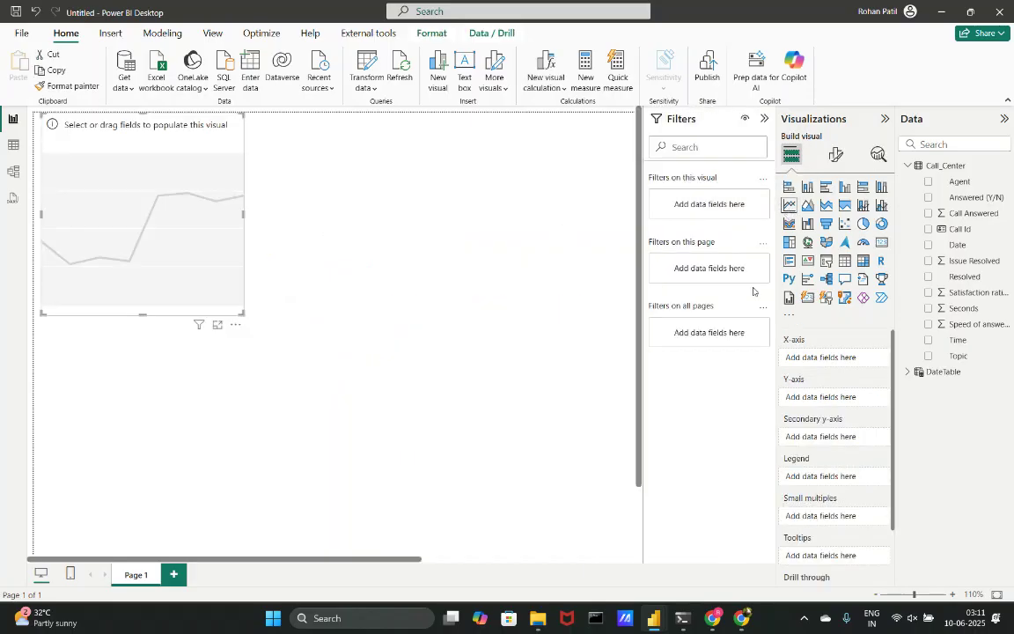
pyautogui.click(908, 371)
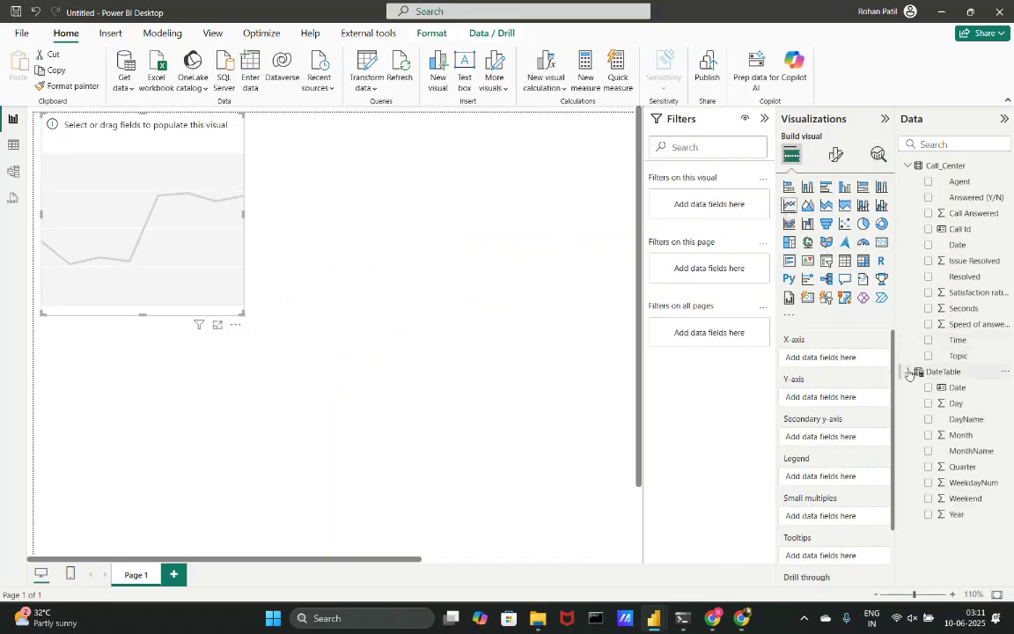
pyautogui.click(928, 435)
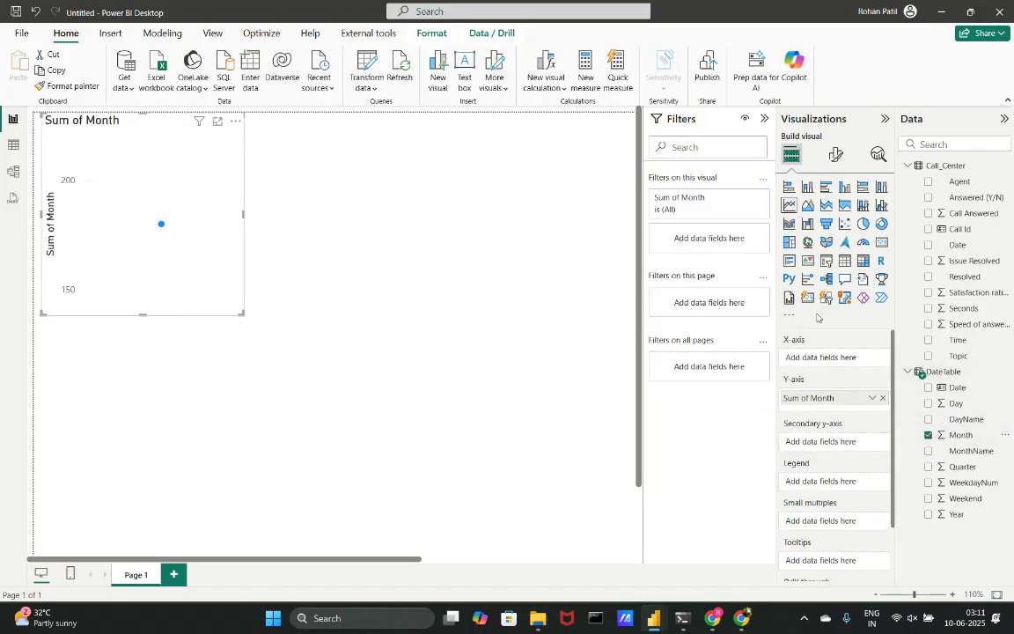
pyautogui.click(928, 292)
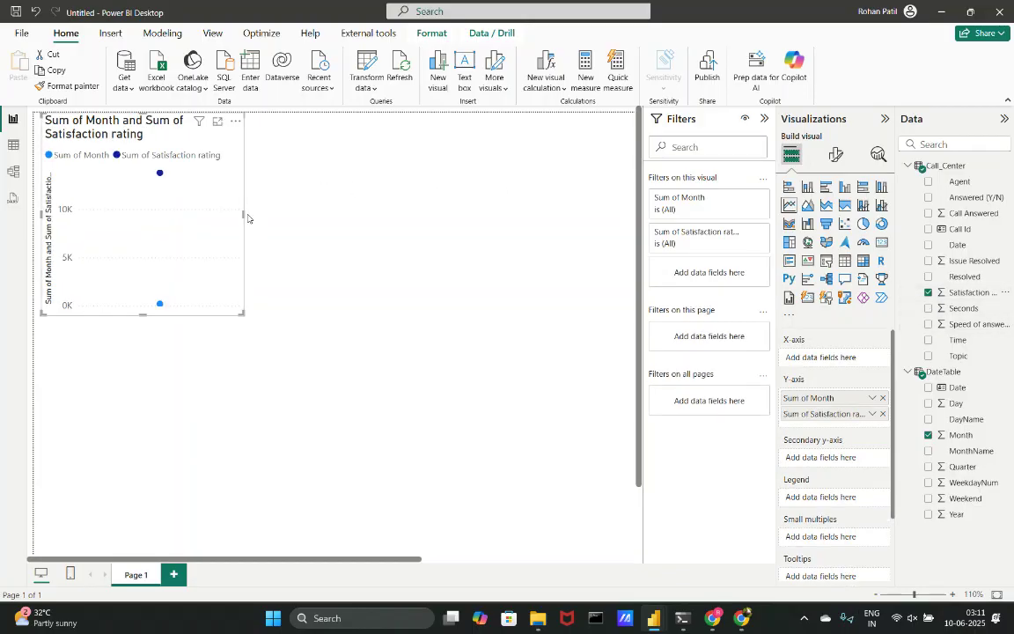
pyautogui.moveTo(244, 214); pyautogui.dragTo(426, 216)
pyautogui.moveTo(830, 397); pyautogui.dragTo(829, 358)
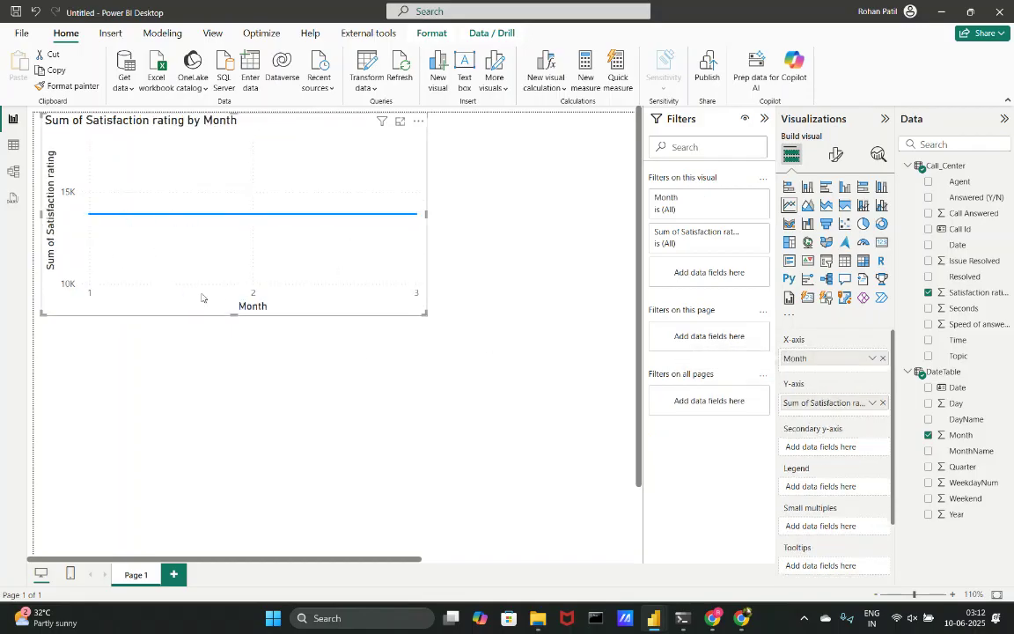
pyautogui.moveTo(381, 266)
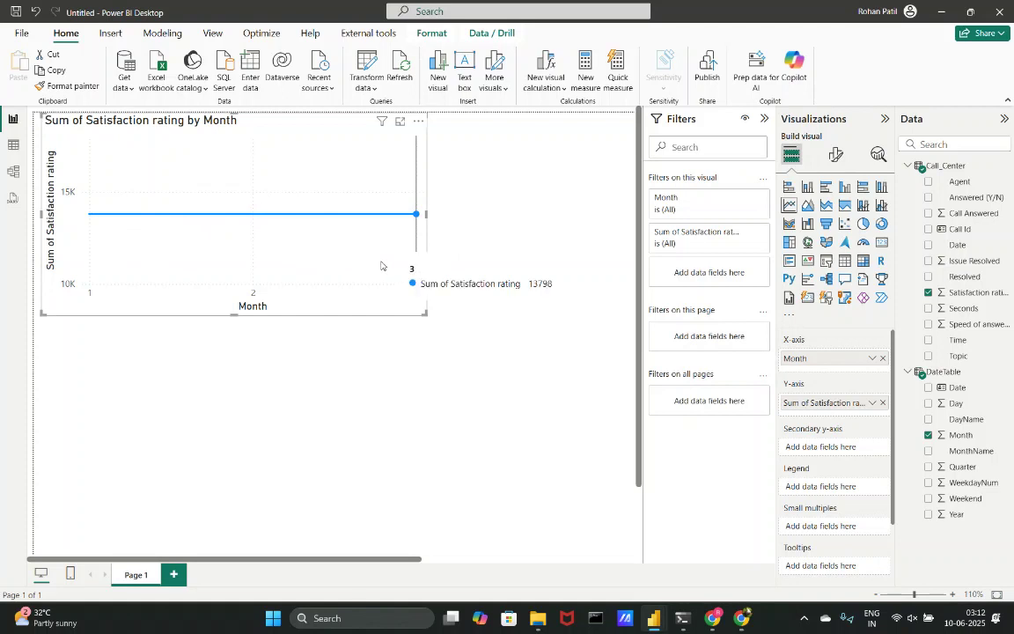
# Create an active many-to-one relationship from Call_Center's Date to DateTable's Date with single cross-filter direction in the model.
pyautogui.click(13, 172)
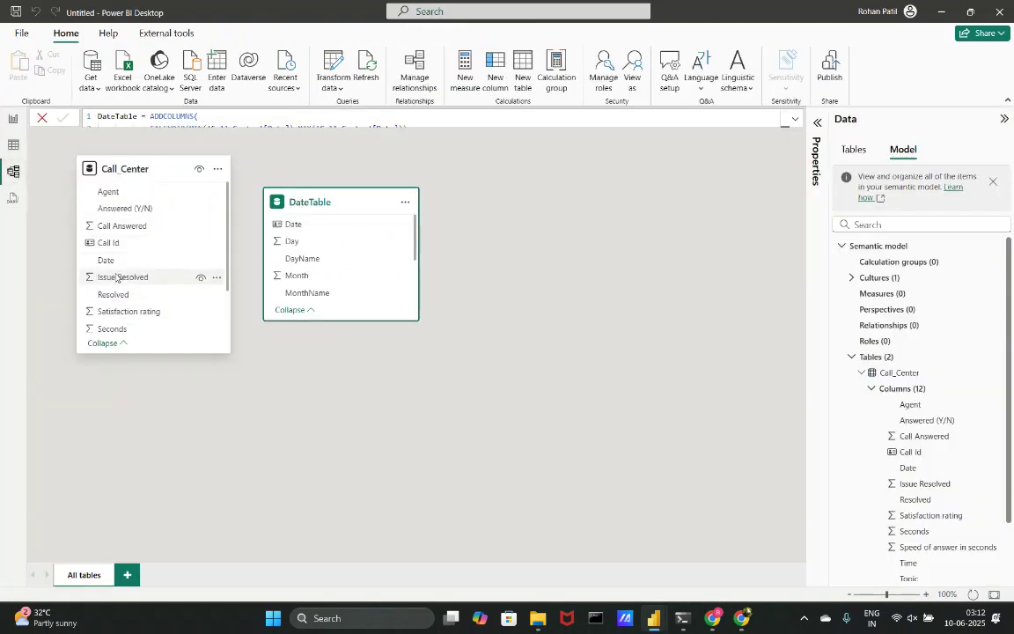
pyautogui.moveTo(115, 264); pyautogui.dragTo(304, 228)
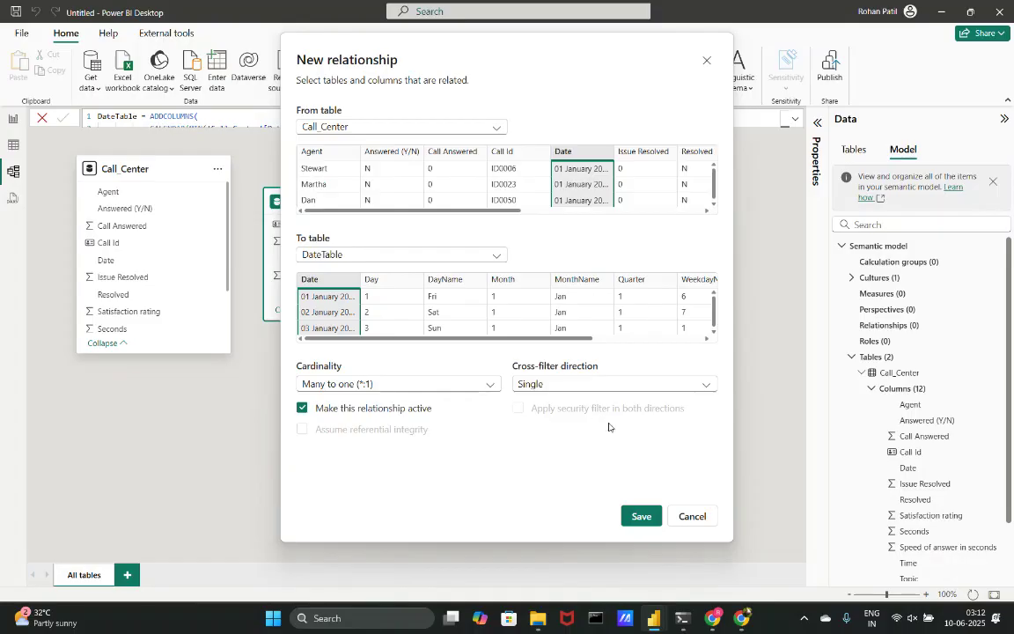
pyautogui.click(638, 516)
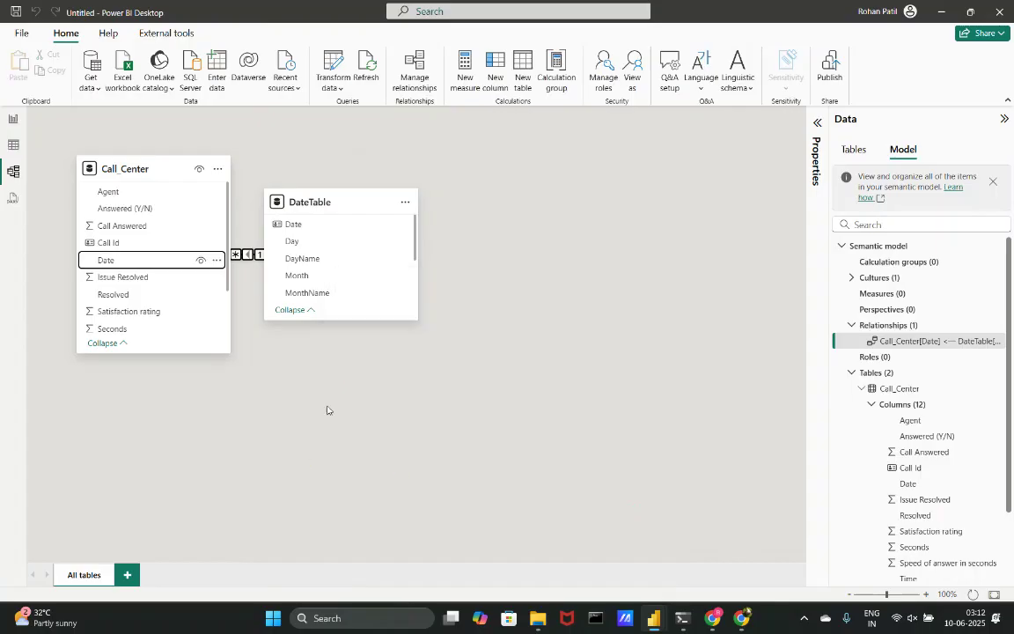
# Collapse Call_Center and DateTable in the model diagram to their related Date fields, and arrange Call_Center below DateTable.
pyautogui.moveTo(308, 203); pyautogui.dragTo(401, 181)
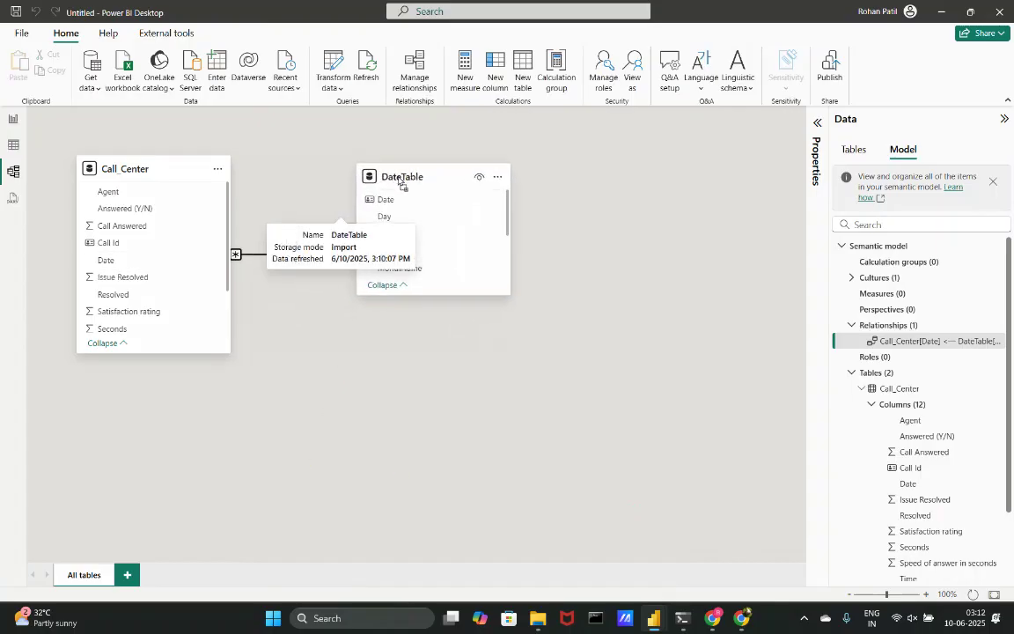
pyautogui.click(110, 342)
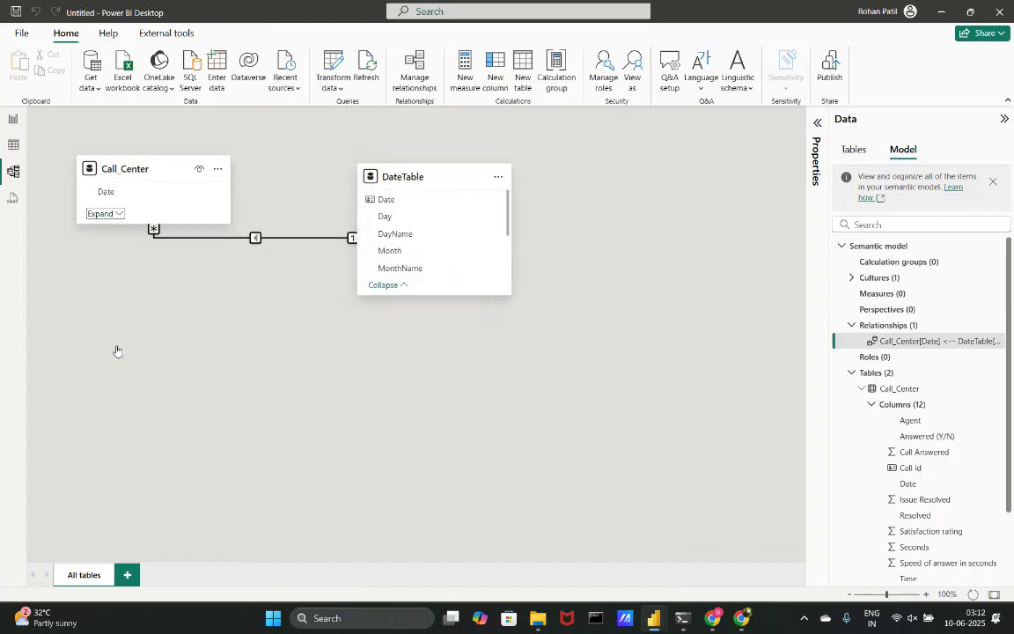
pyautogui.click(385, 285)
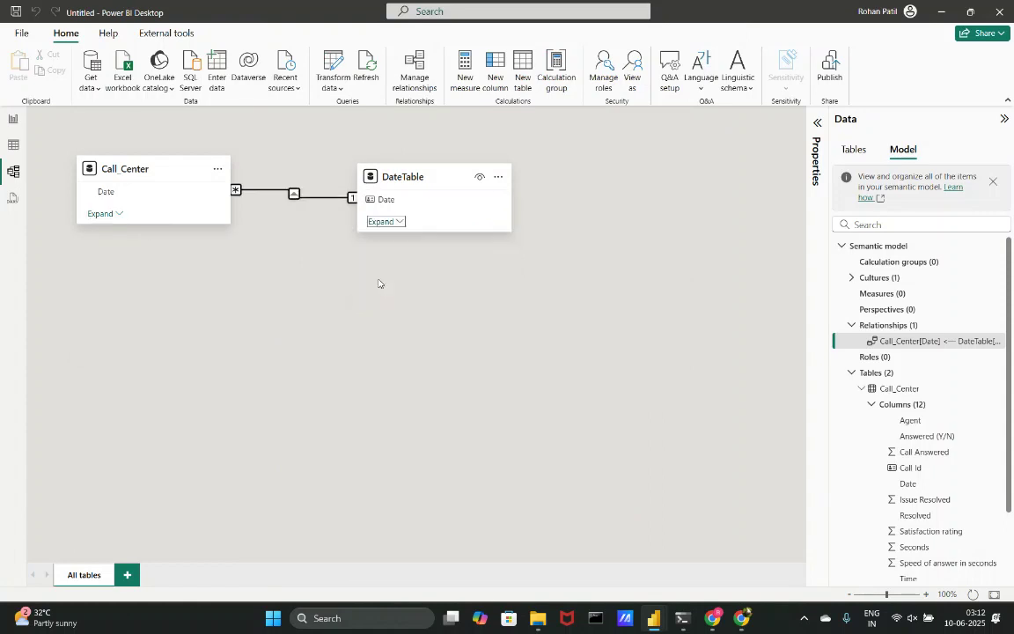
pyautogui.moveTo(165, 175); pyautogui.dragTo(424, 334)
pyautogui.click(325, 307)
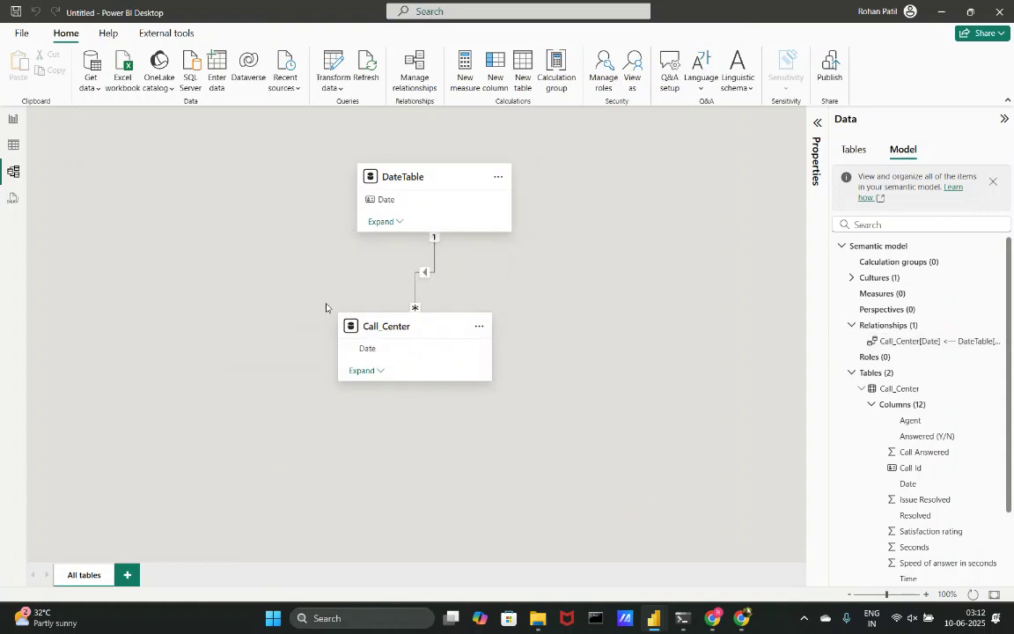
# Clear Month and Satisfaction rating from the line chart on report Page 1, delete the chart, and collapse the filters area.
pyautogui.click(15, 119)
pyautogui.moveTo(180, 207)
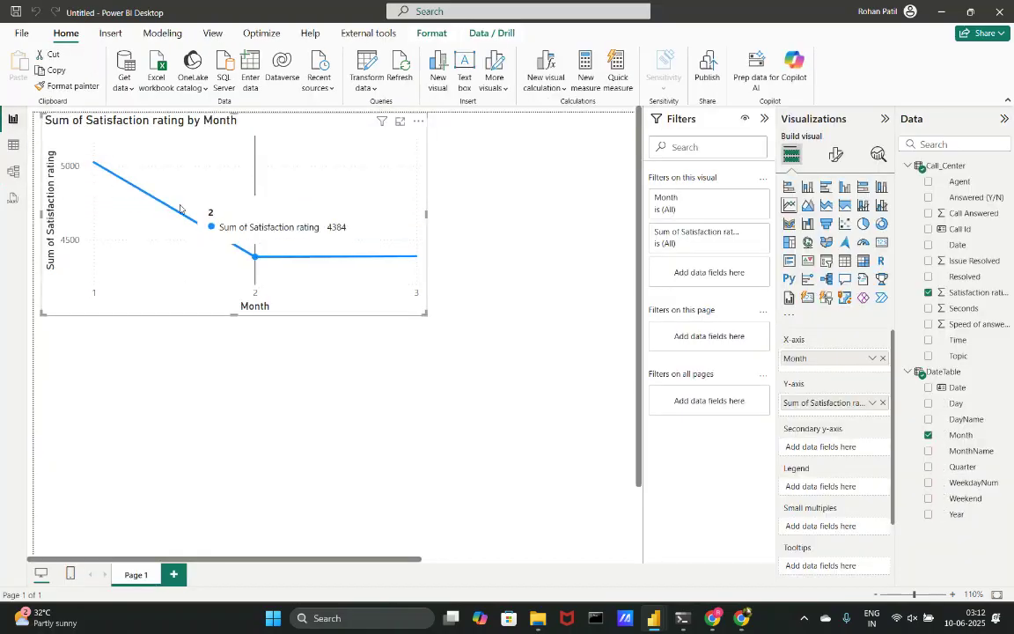
pyautogui.click(883, 358)
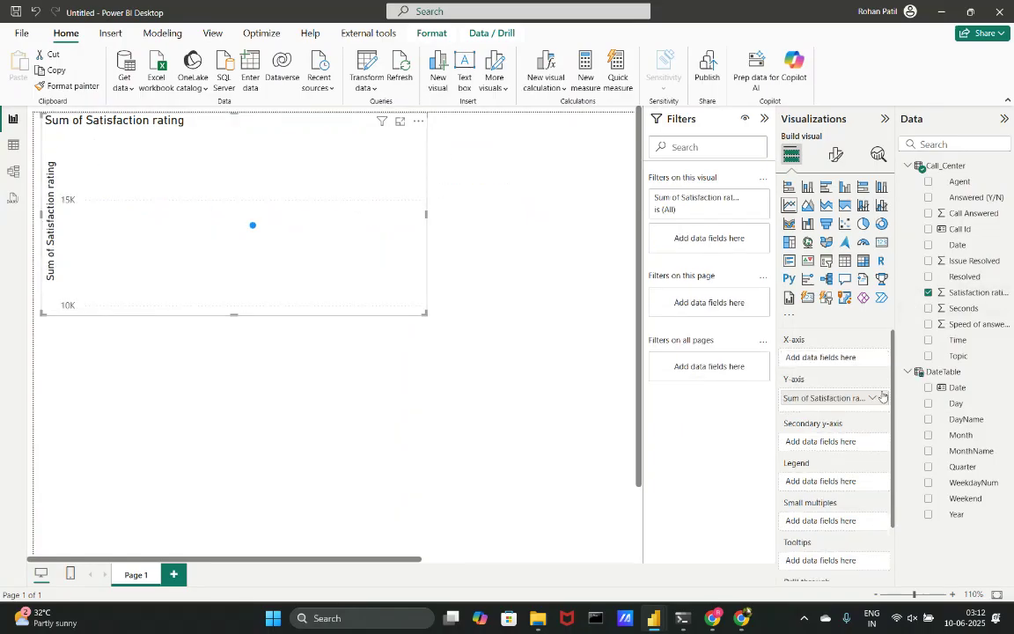
pyautogui.click(883, 398)
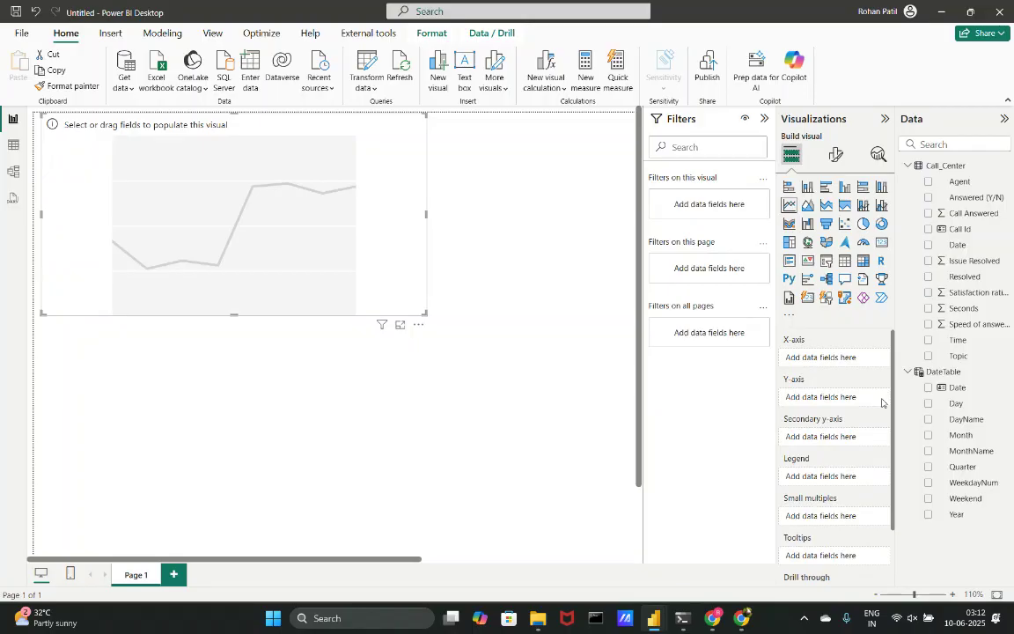
pyautogui.click(419, 326)
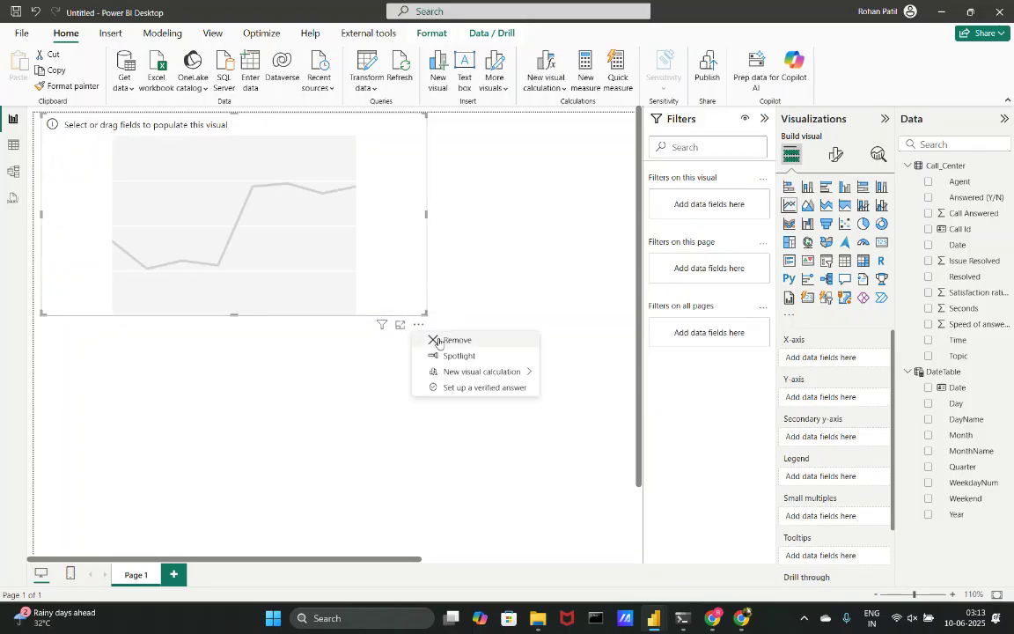
pyautogui.click(437, 342)
pyautogui.click(765, 121)
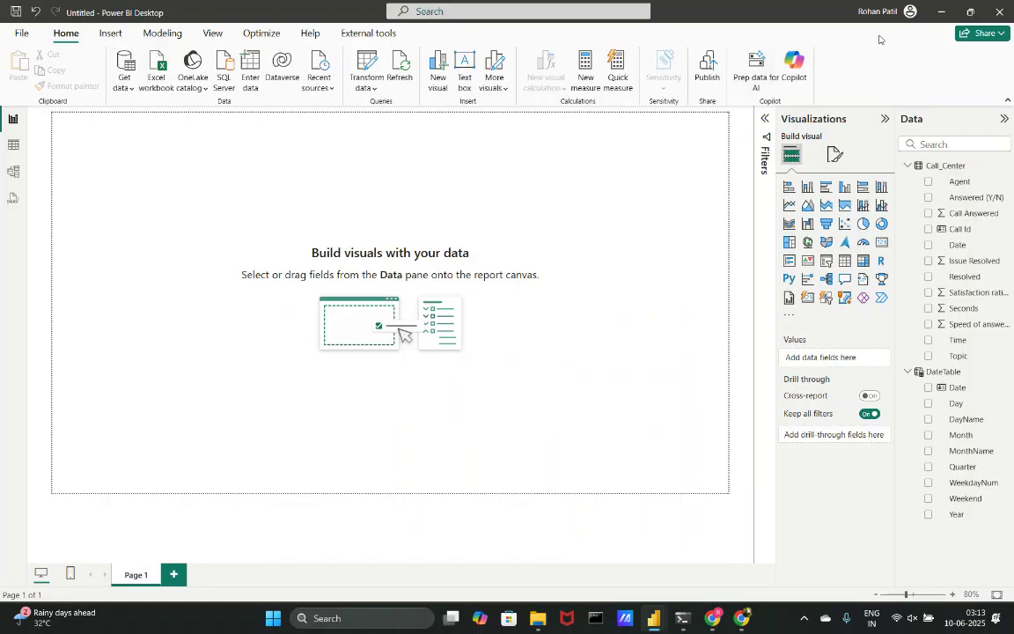
# Switch to the Call Center Analysis DEMO report window.
pyautogui.click(942, 9)
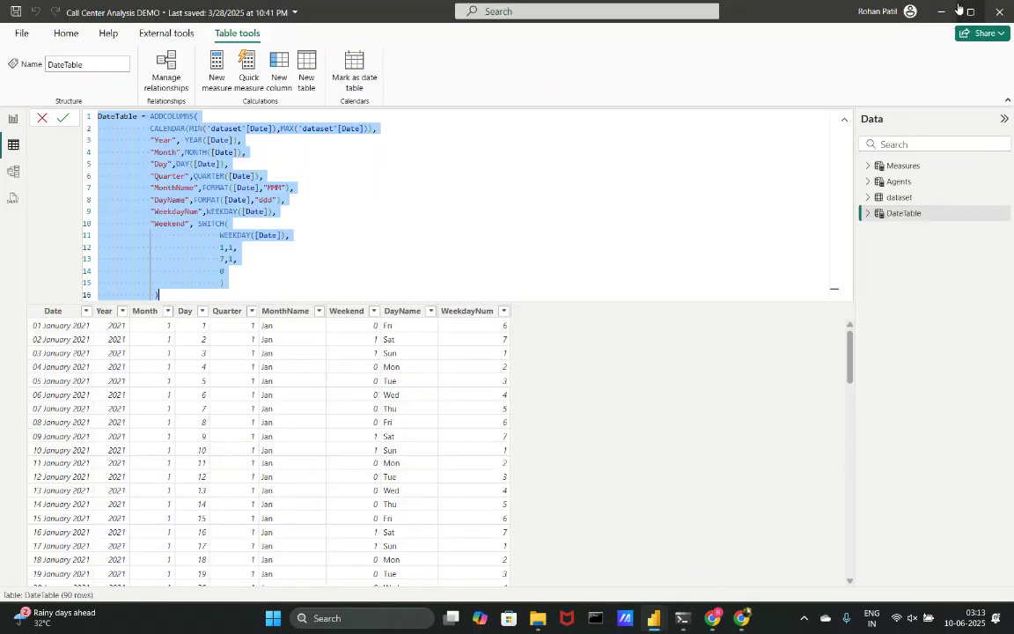
# Open the PowerBI Prompt text file from the desktop's PowerBI folder in Notepad and maximize its window.
pyautogui.click(944, 10)
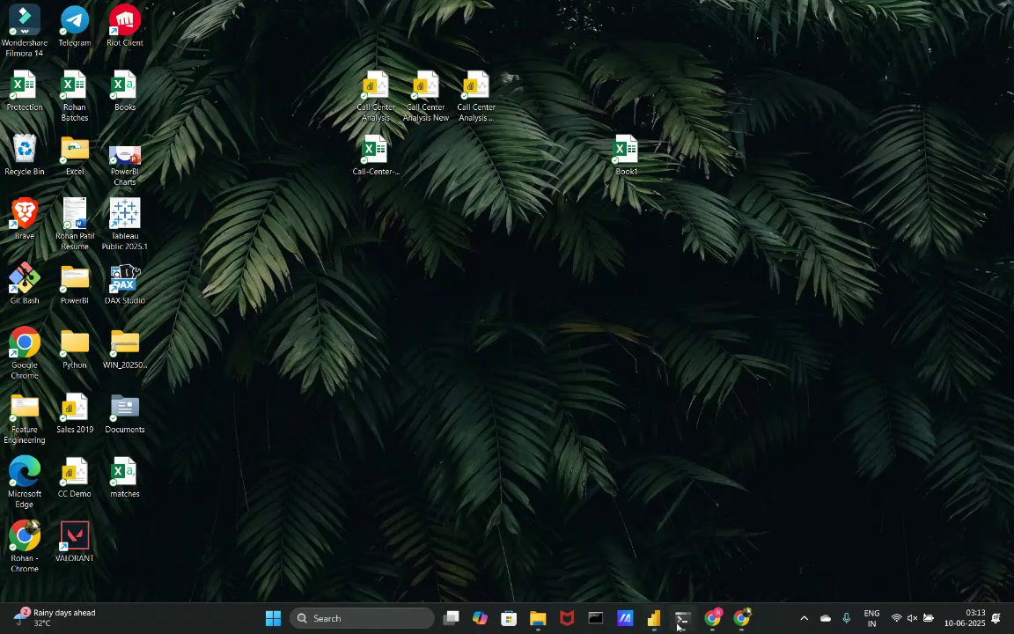
pyautogui.click(538, 619)
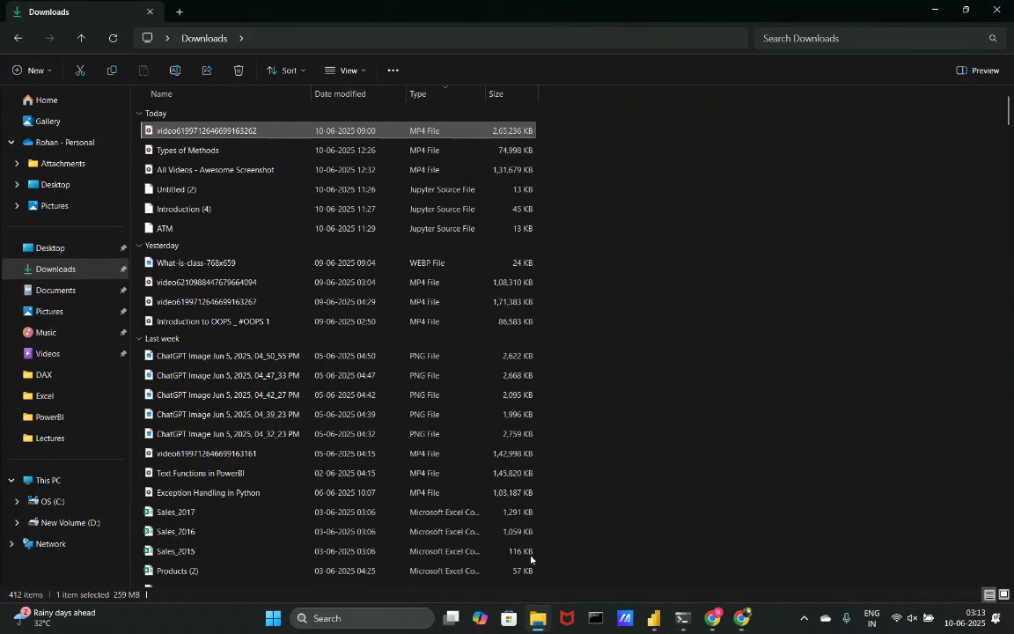
pyautogui.click(1007, 10)
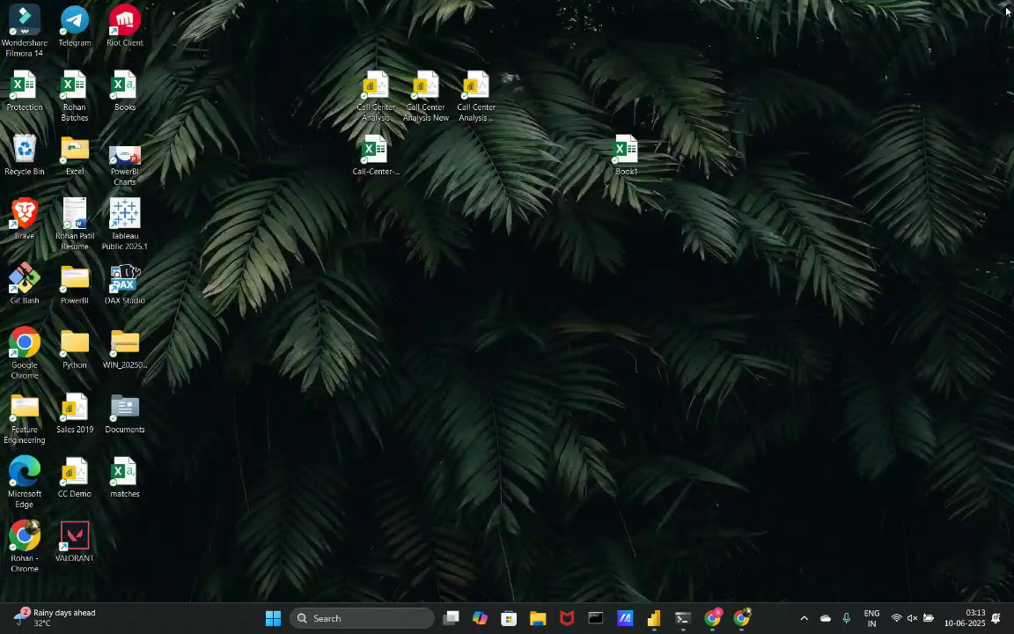
pyautogui.doubleClick(79, 296)
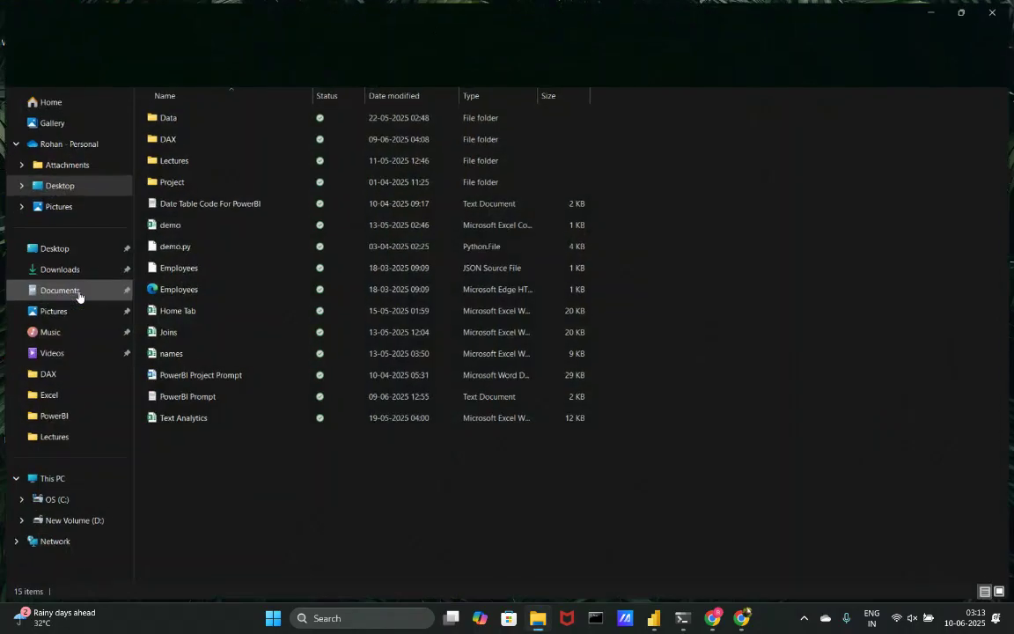
pyautogui.click(222, 403)
pyautogui.doubleClick(222, 402)
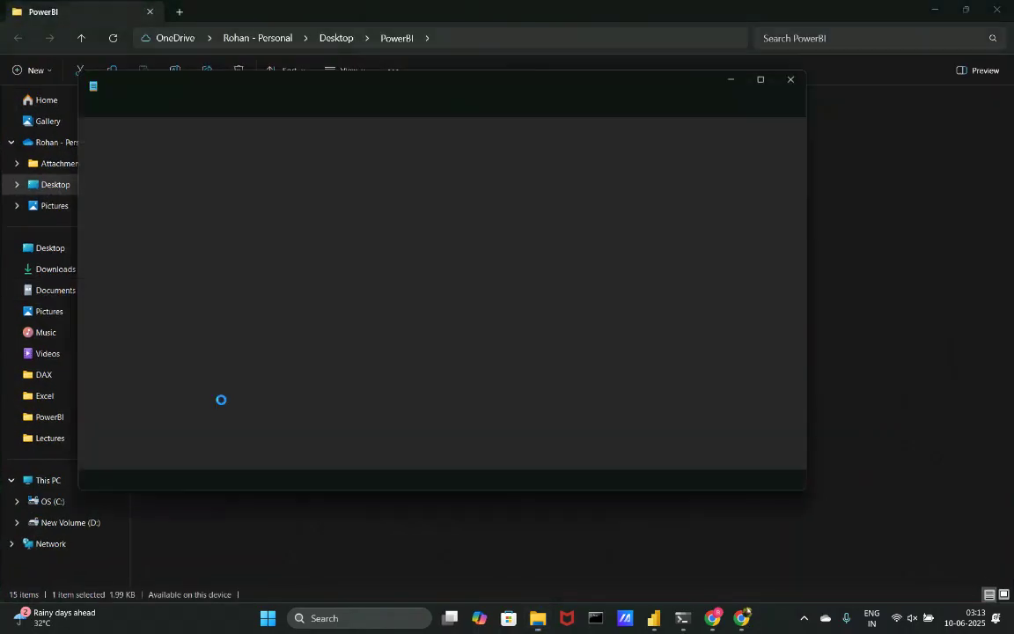
pyautogui.scroll(-10, 426, 228)
pyautogui.scroll(10, 426, 228)
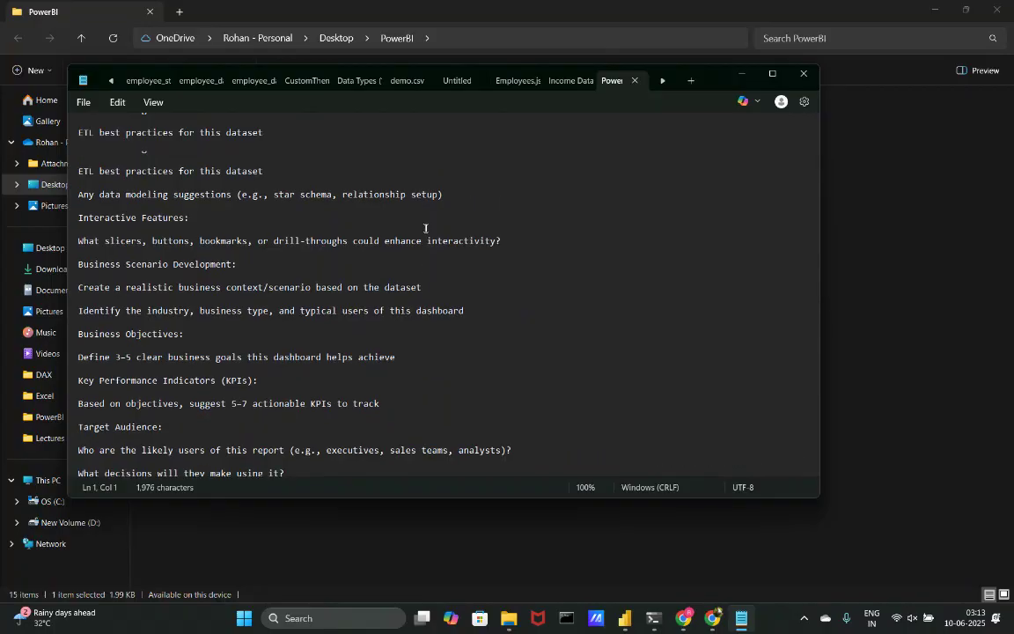
pyautogui.click(772, 73)
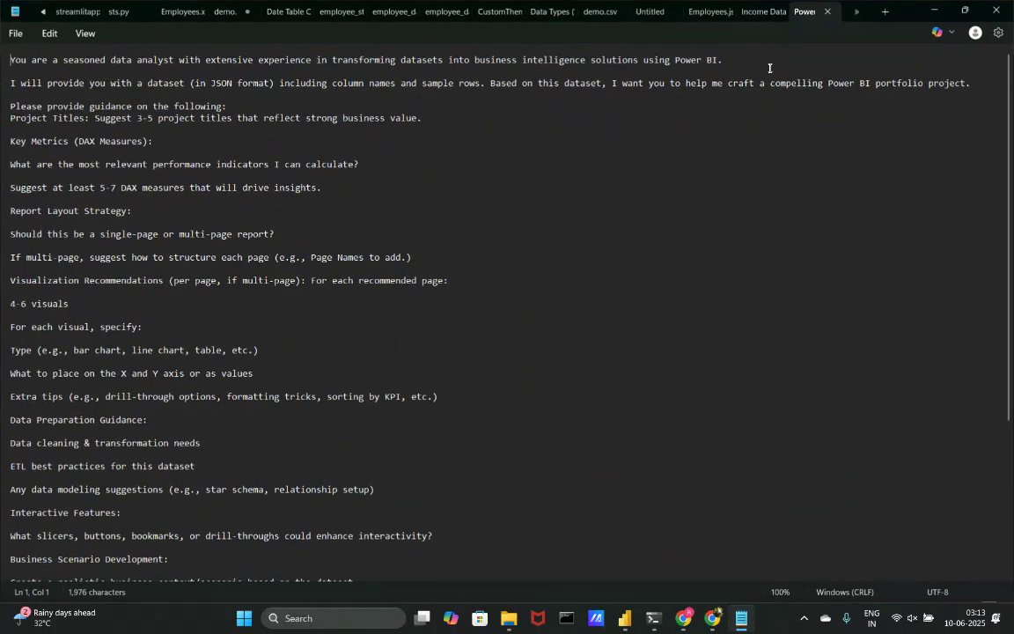
# Read through the Power BI project prompt and copy its entire text.
pyautogui.scroll(-5, 296, 222)
pyautogui.scroll(5, 297, 222)
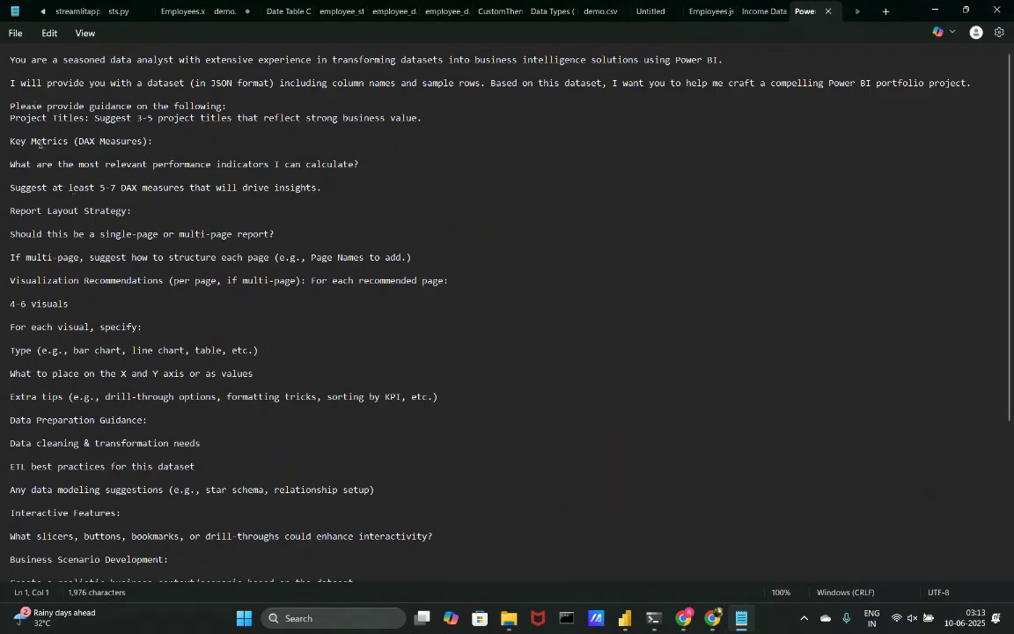
pyautogui.scroll(-6, 123, 397)
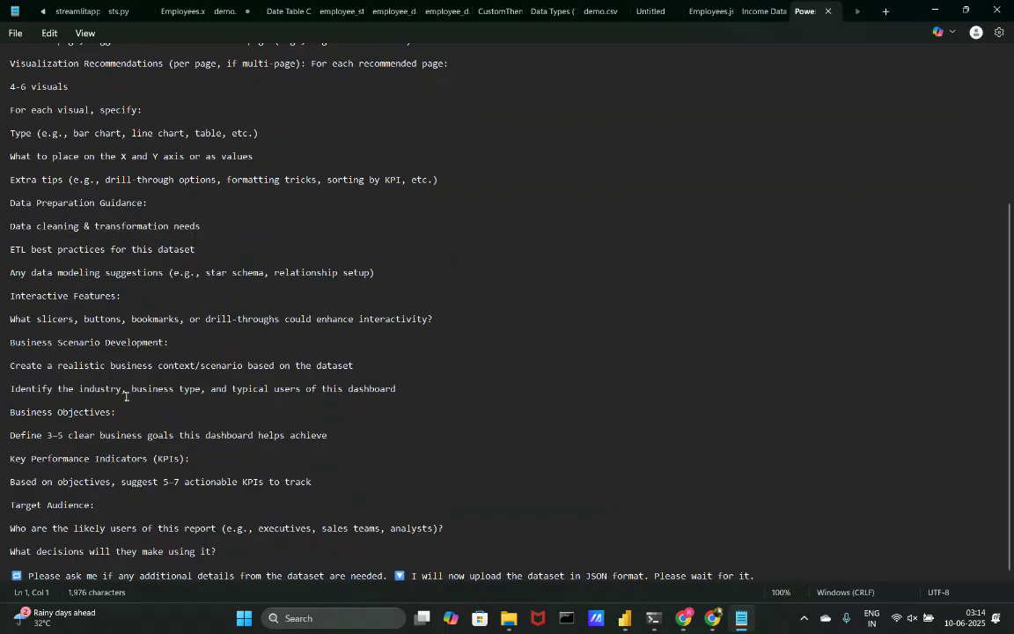
pyautogui.click(149, 364)
pyautogui.hotkey('ctrl', 'a')
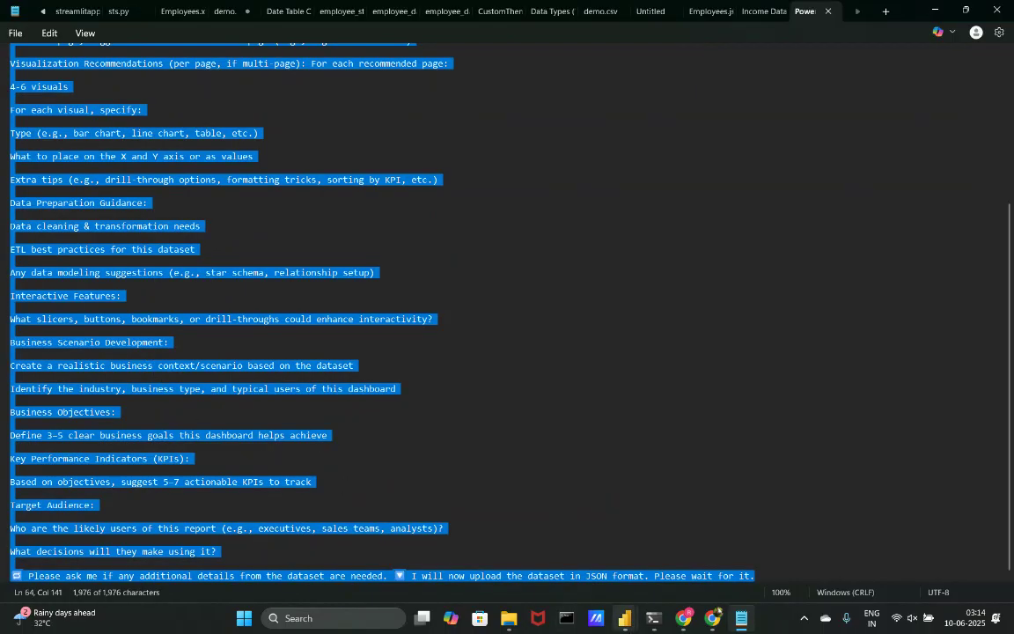
# Open Claude in a new Chrome tab and paste the prompt into a new chat, adding blank lines below it.
pyautogui.moveTo(712, 618)
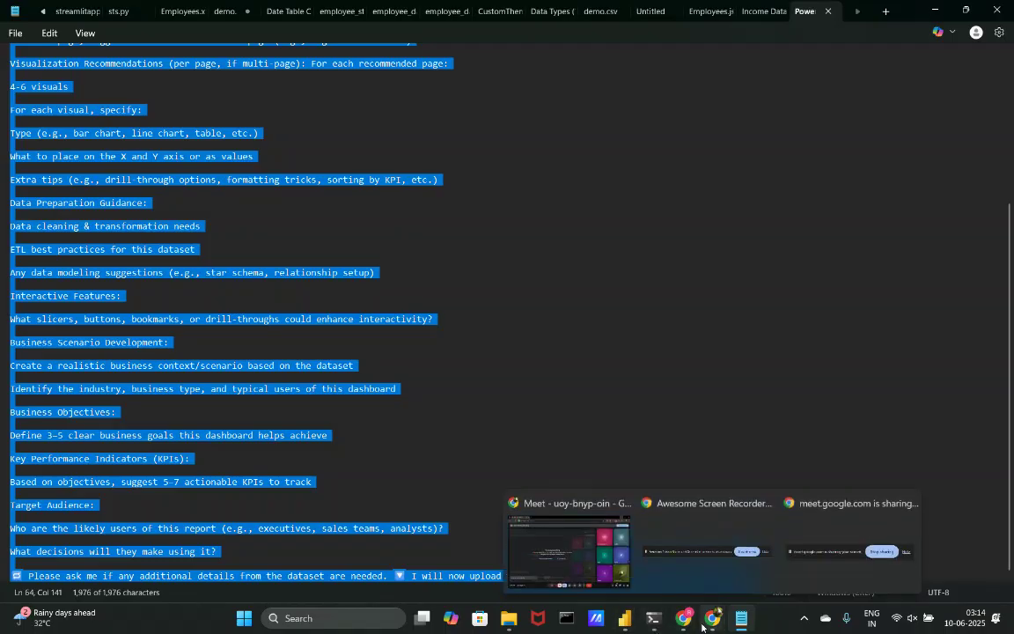
pyautogui.click(590, 553)
pyautogui.click(191, 12)
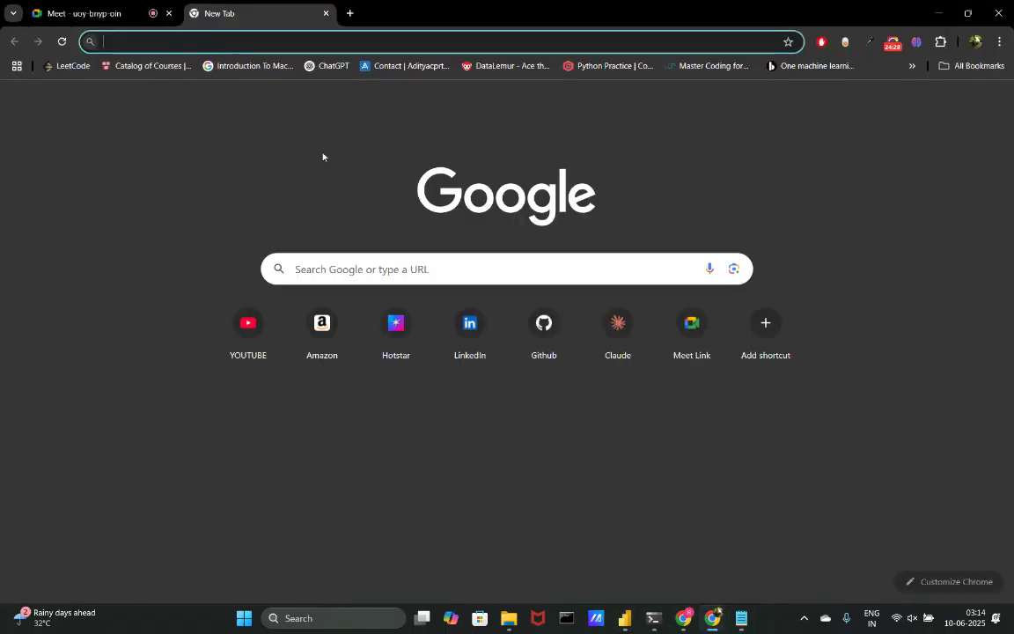
pyautogui.click(611, 339)
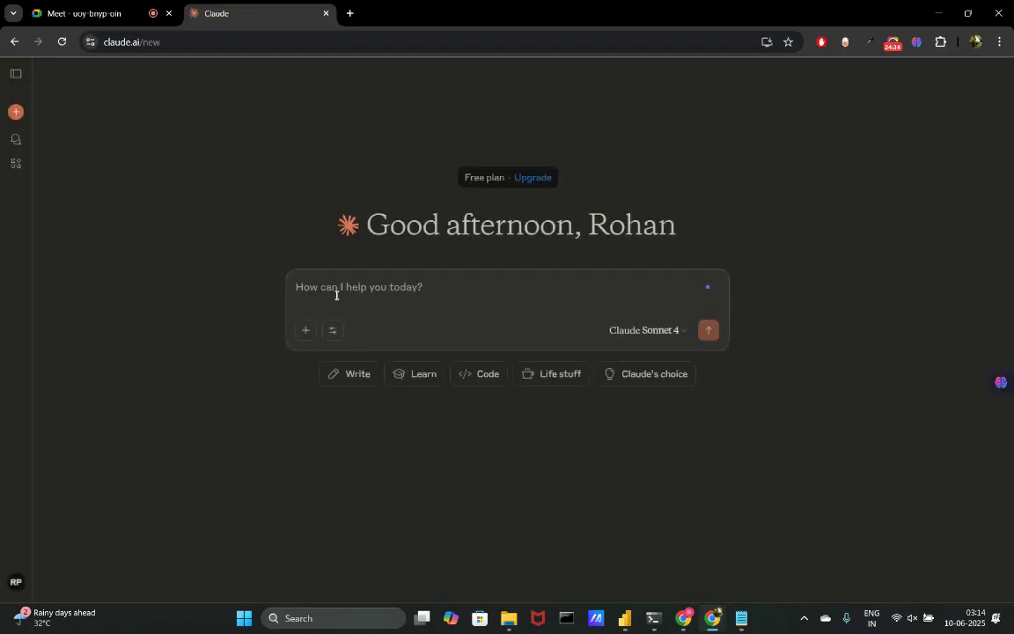
pyautogui.hotkey('ctrl', 'v')
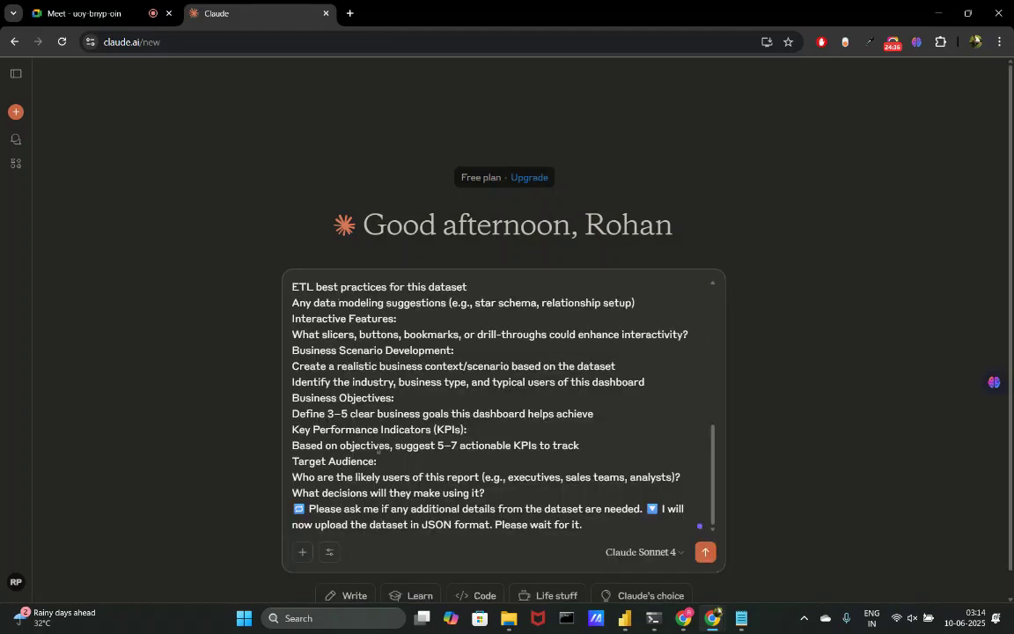
pyautogui.hotkey('shift', 'Return')
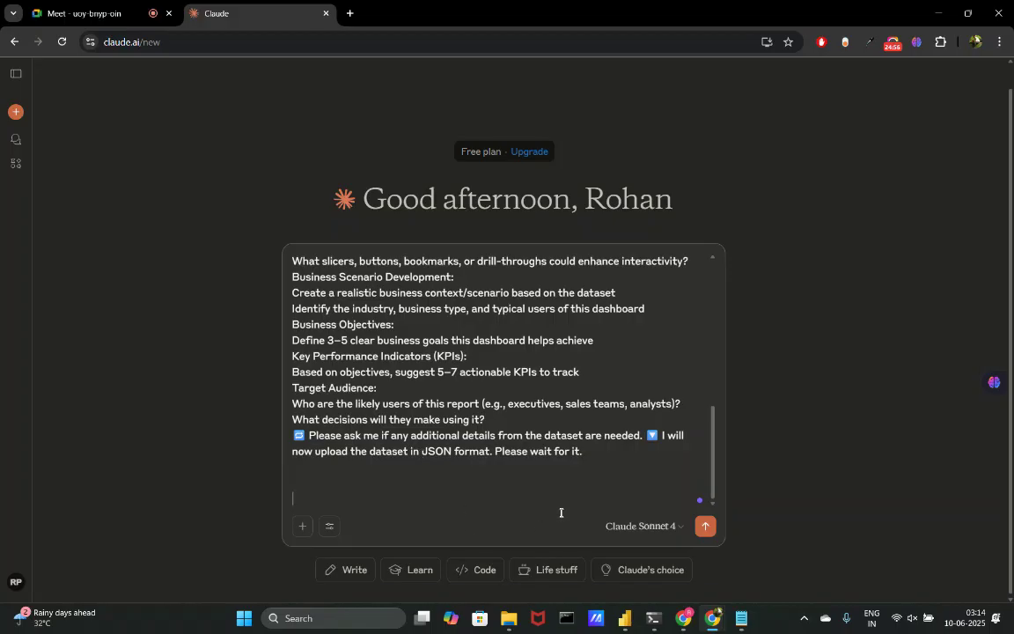
# Search Google in a new tab for "excel to json converter" and open the Aspose online converter.
pyautogui.click(350, 12)
pyautogui.write('excel')
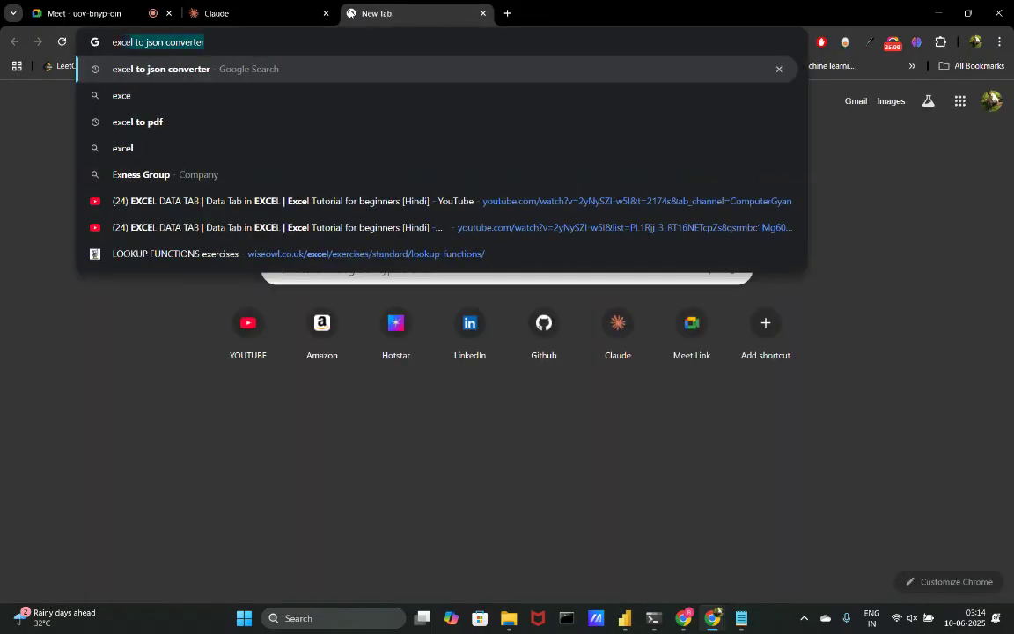
pyautogui.press('Return')
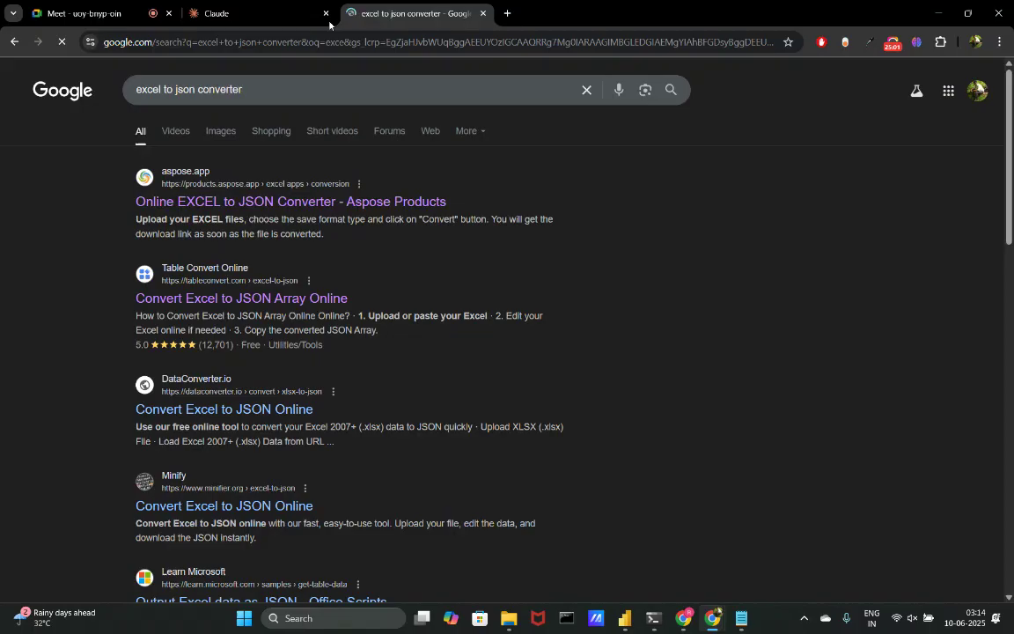
pyautogui.click(260, 201)
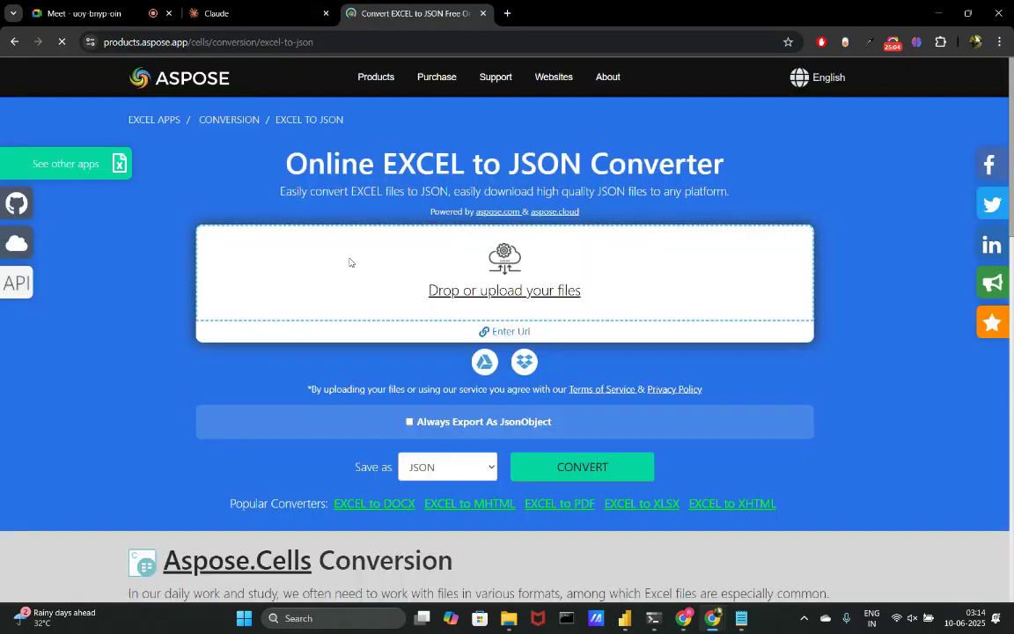
# Upload the Call-Center-Dataset workbook from the desktop and convert it to JSON.
pyautogui.click(485, 276)
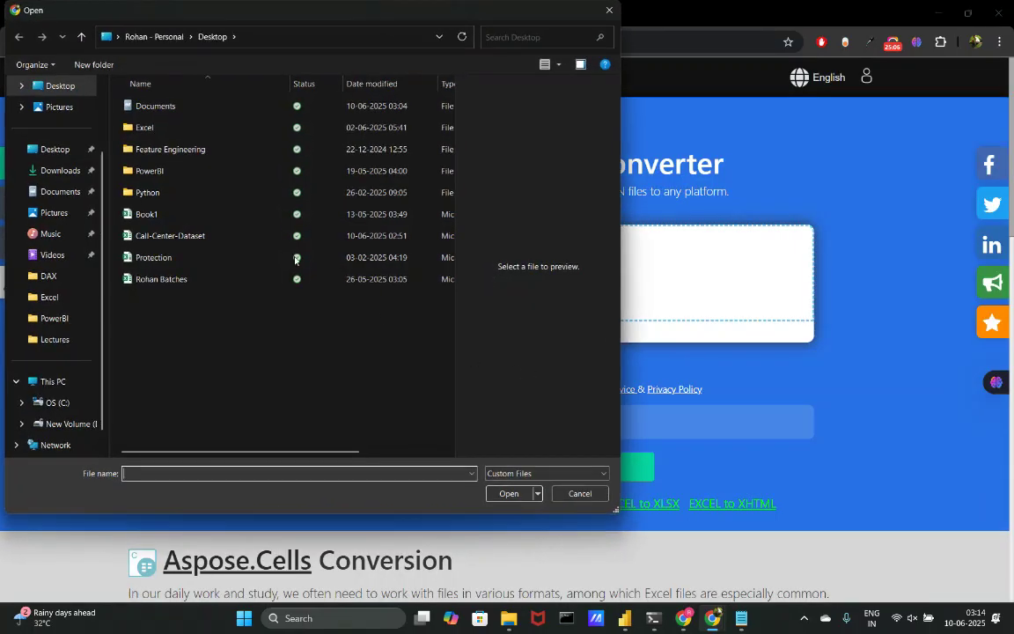
pyautogui.click(201, 236)
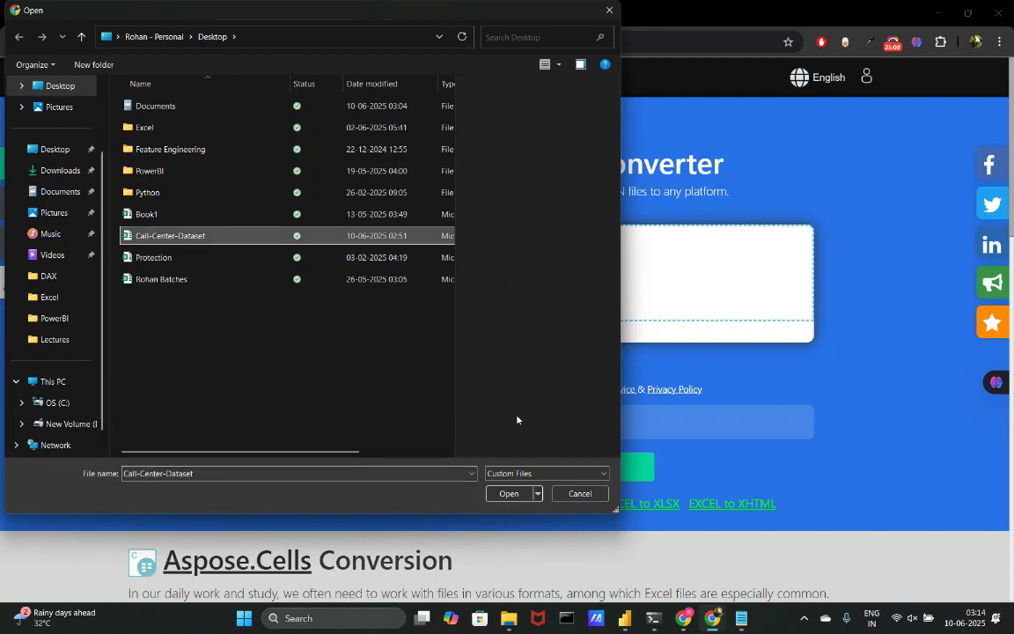
pyautogui.click(509, 493)
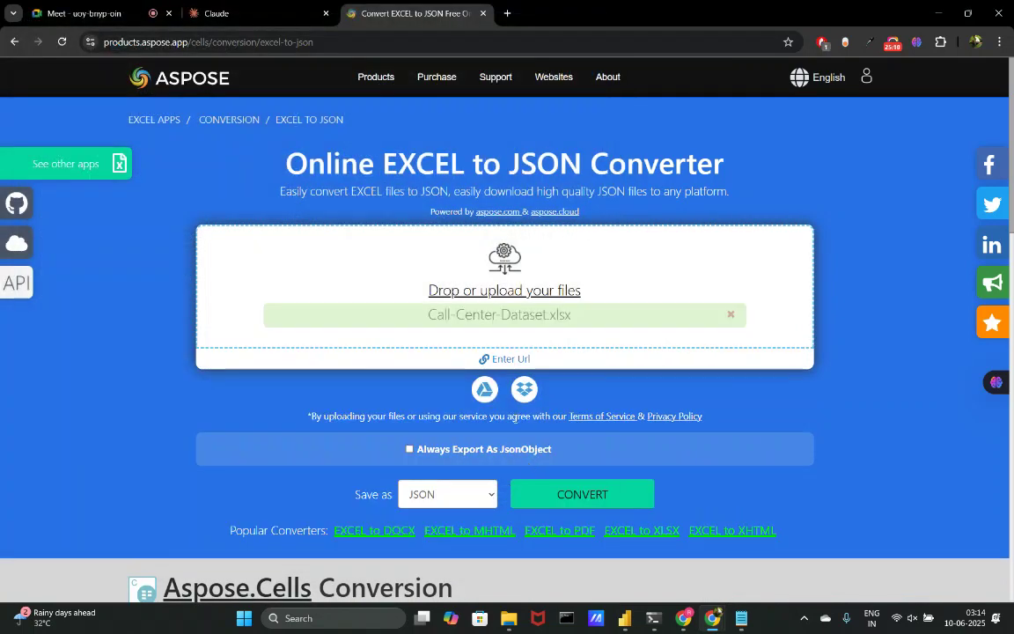
pyautogui.click(552, 494)
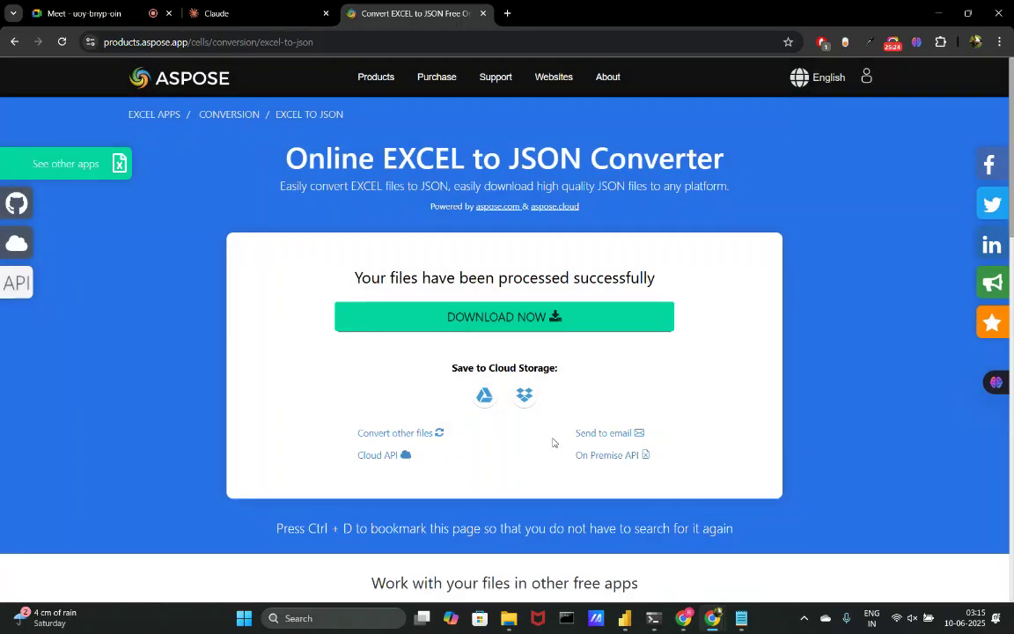
# Copy several complete sample records from the start of the converted JSON output, beginning at the first record's opening brace.
pyautogui.scroll(-10, 553, 442)
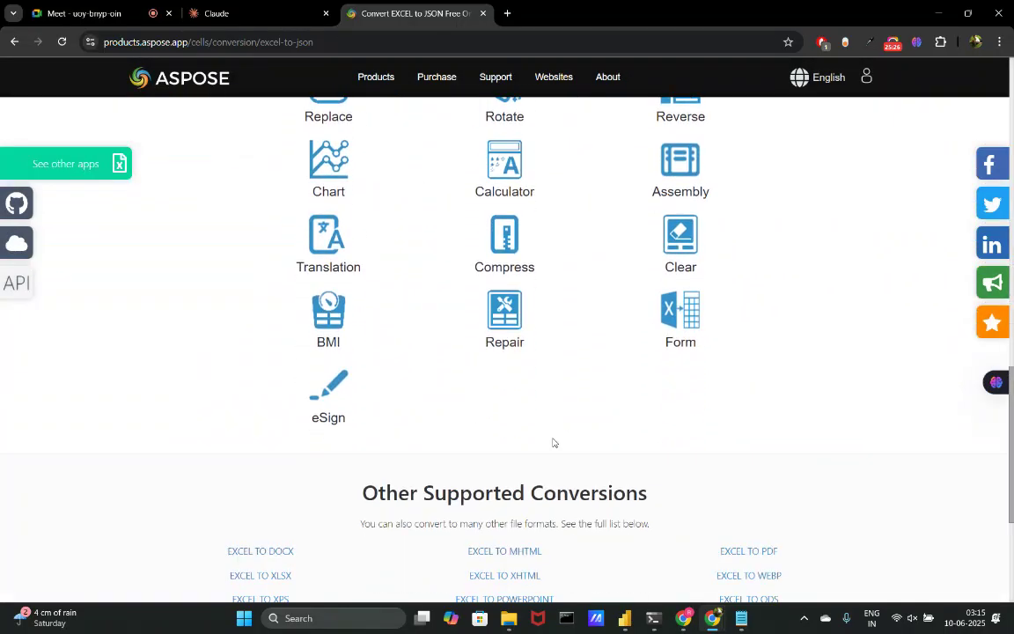
pyautogui.scroll(10, 553, 442)
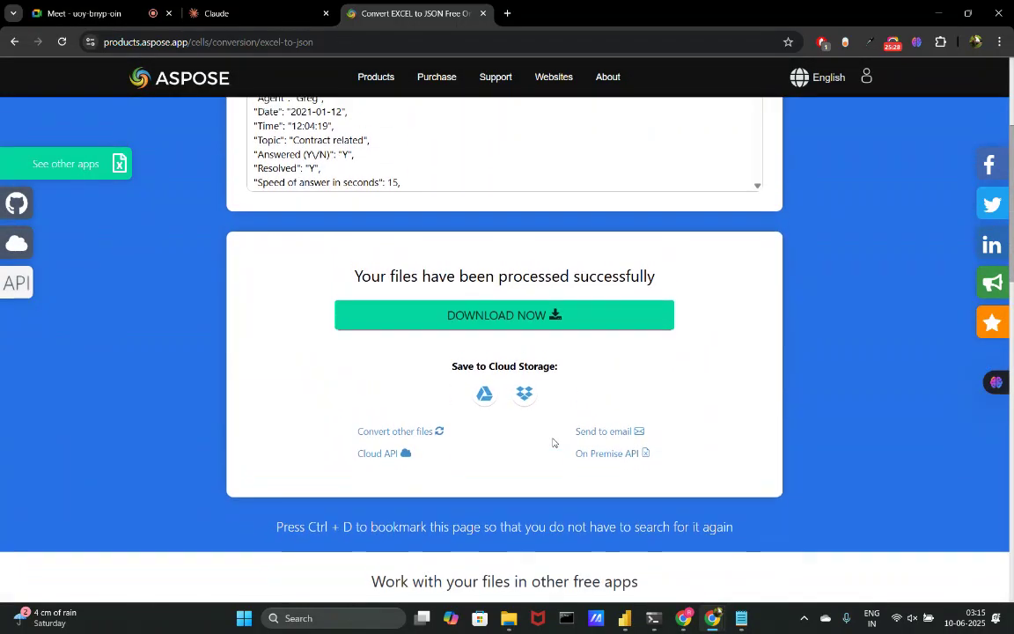
pyautogui.scroll(2, 553, 442)
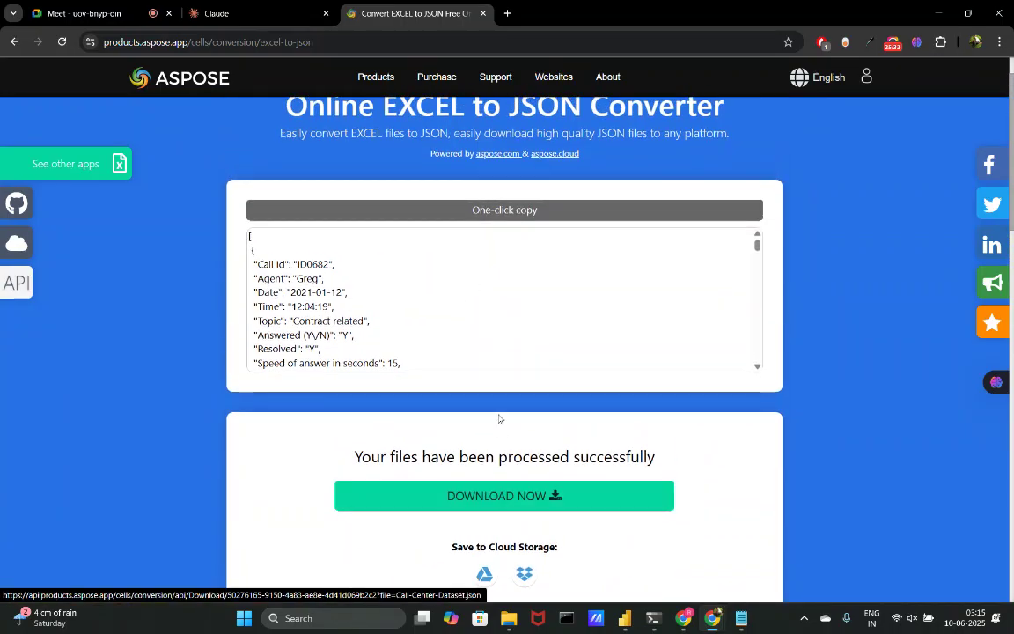
pyautogui.scroll(-1, 280, 302)
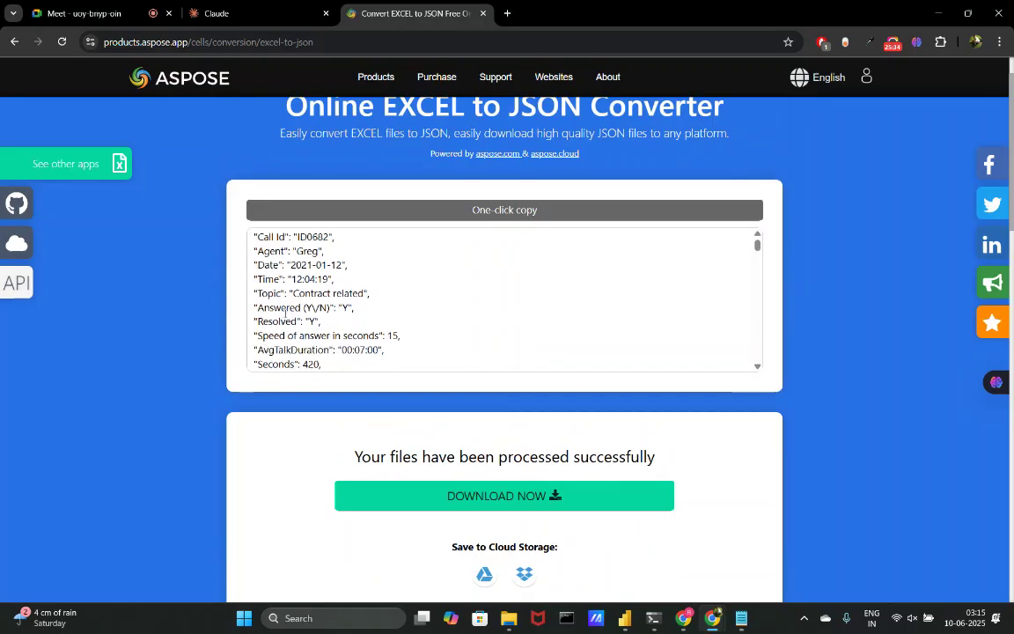
pyautogui.scroll(1, 264, 282)
pyautogui.click(250, 251)
pyautogui.moveTo(251, 251); pyautogui.dragTo(269, 267)
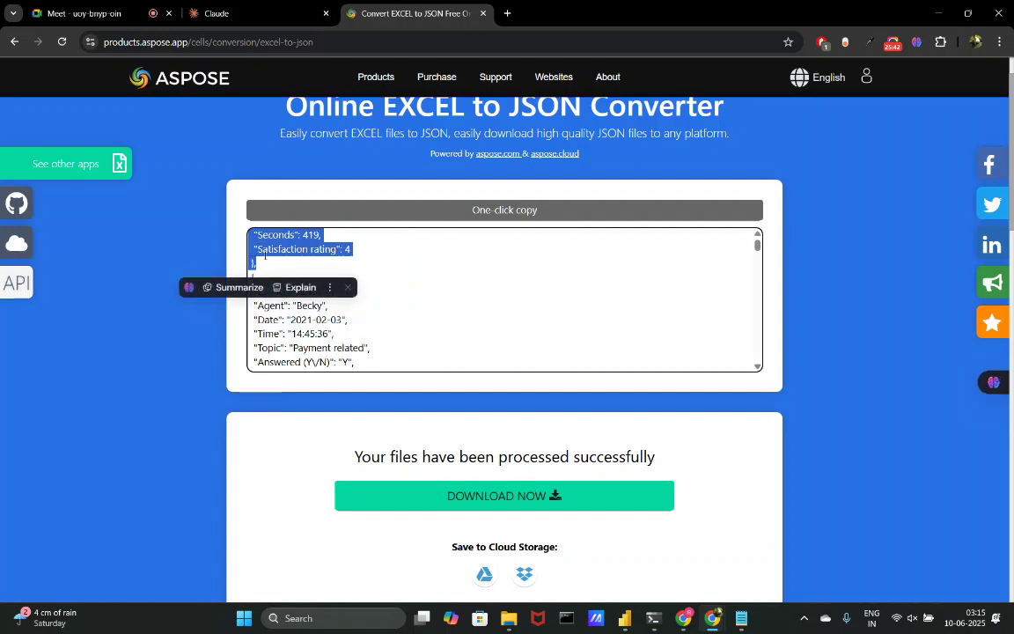
# Paste the copied JSON records below the prompt in the Claude chat and review them back to the first record.
pyautogui.click(242, 7)
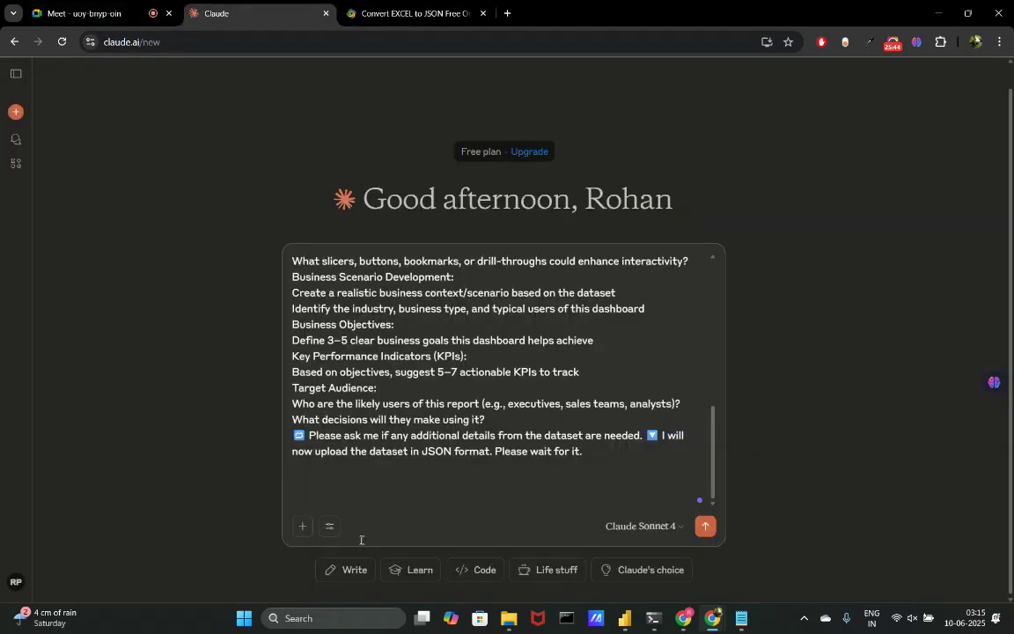
pyautogui.hotkey('ctrl', 'v')
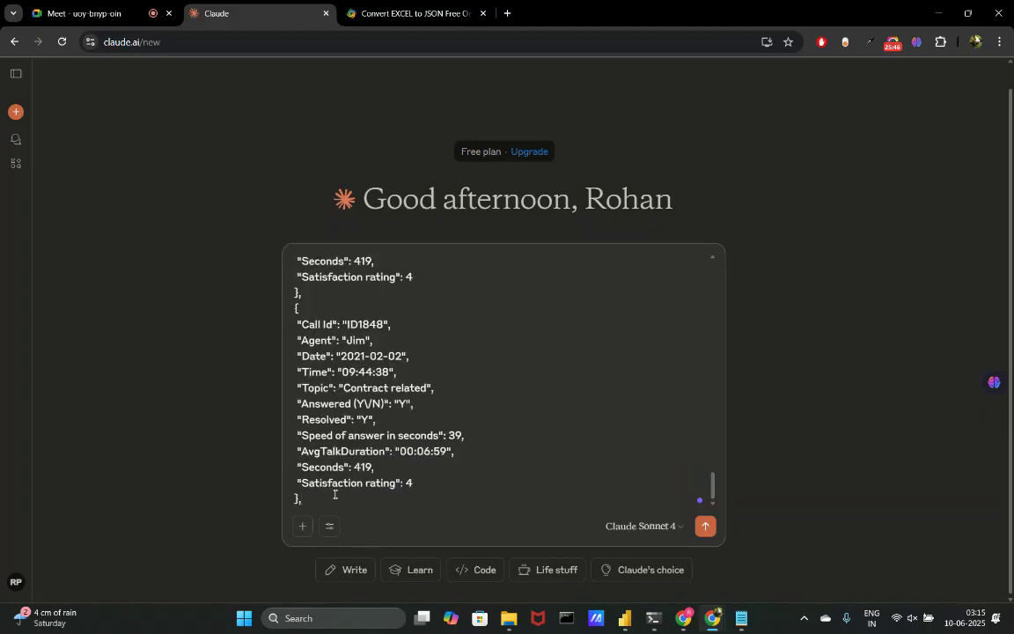
pyautogui.scroll(5, 355, 364)
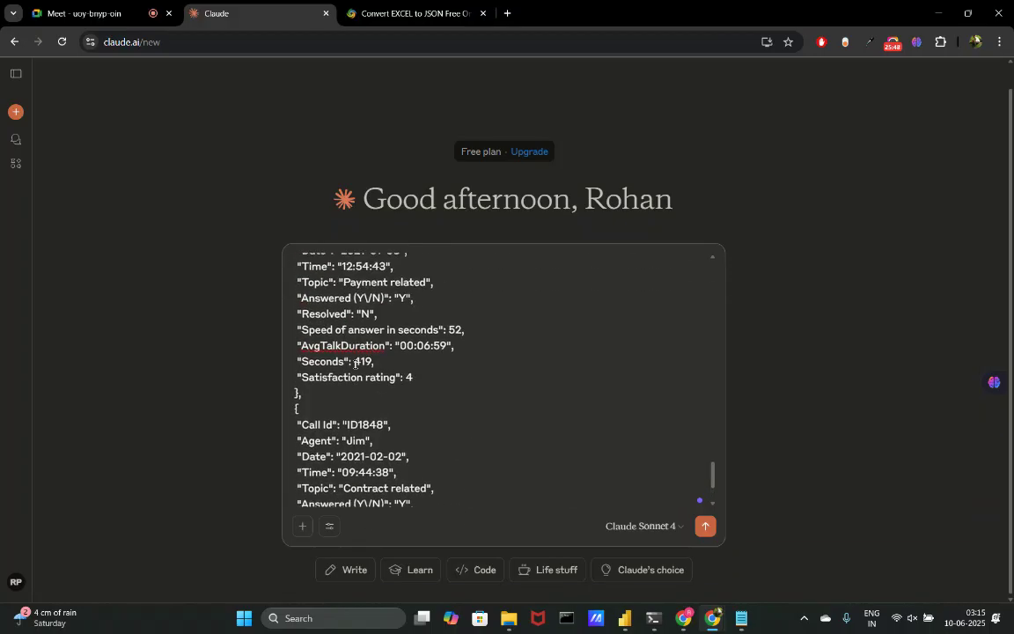
pyautogui.scroll(8, 355, 363)
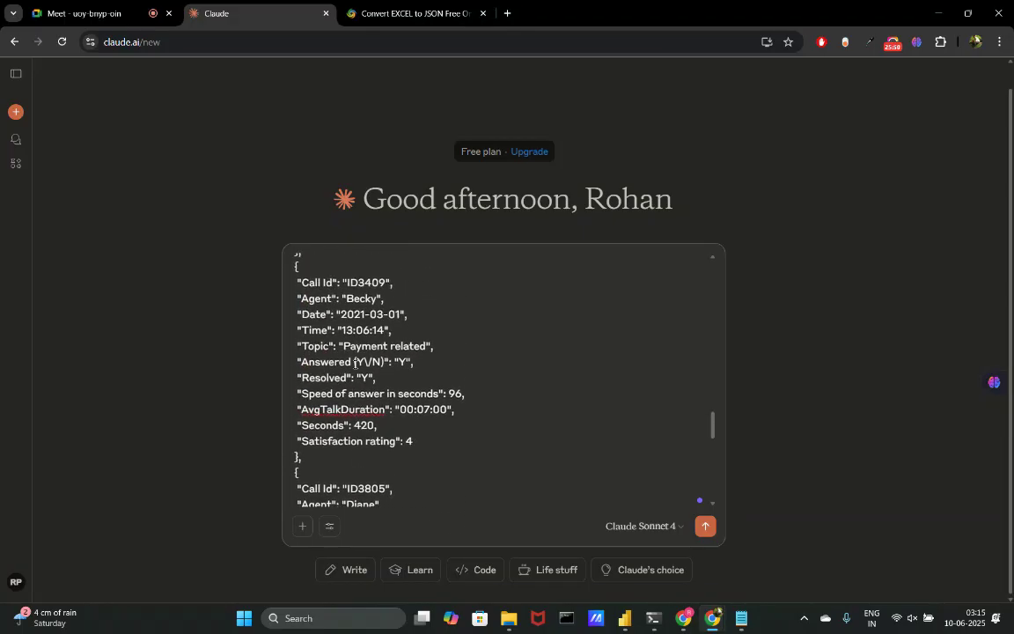
pyautogui.scroll(8, 354, 363)
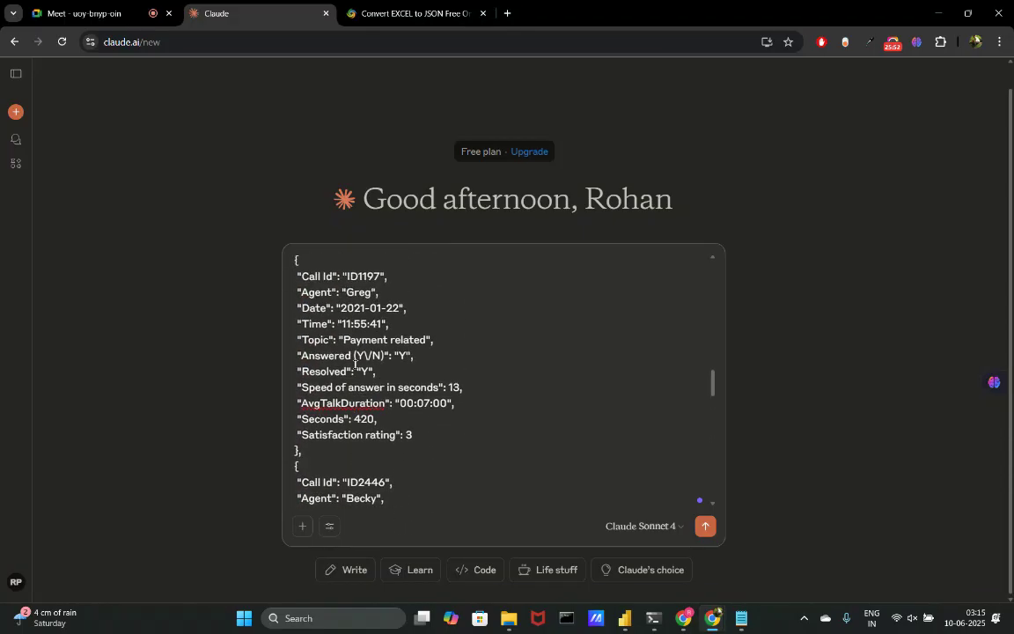
pyautogui.scroll(3, 355, 364)
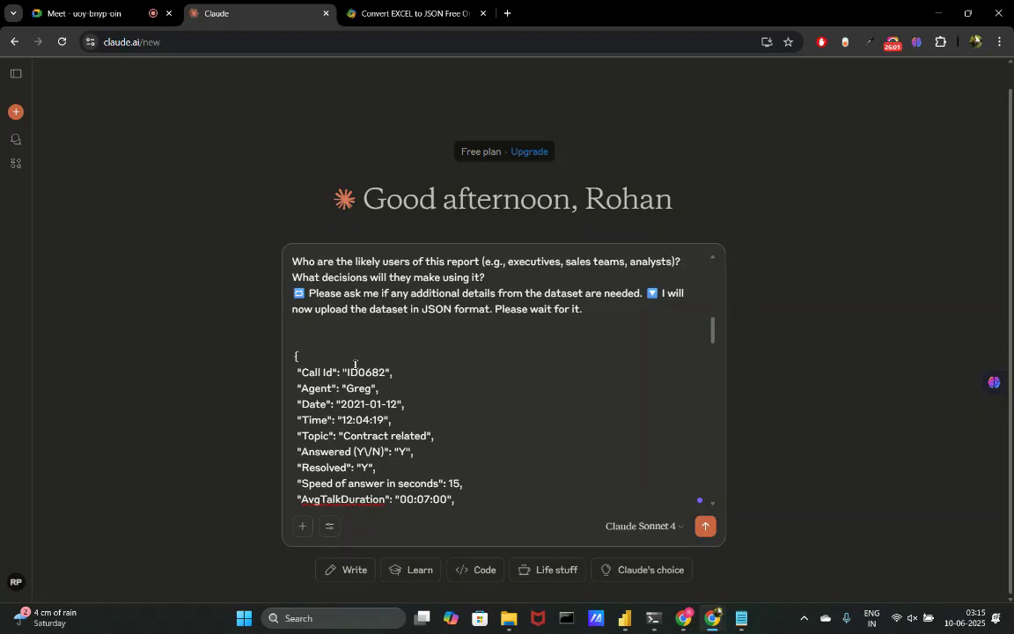
pyautogui.scroll(-1, 354, 363)
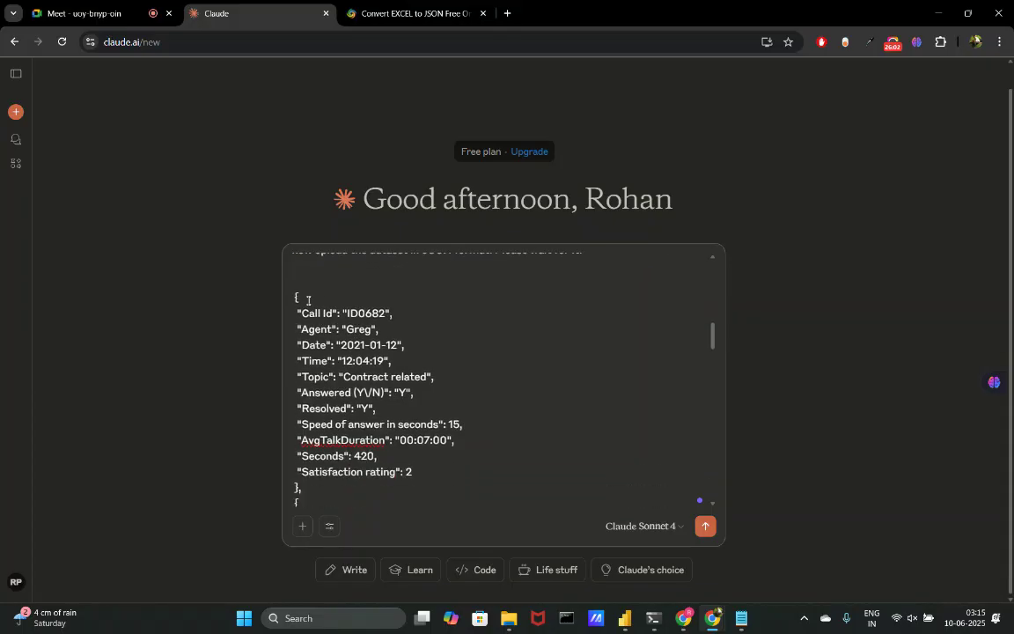
pyautogui.moveTo(293, 296); pyautogui.dragTo(304, 367)
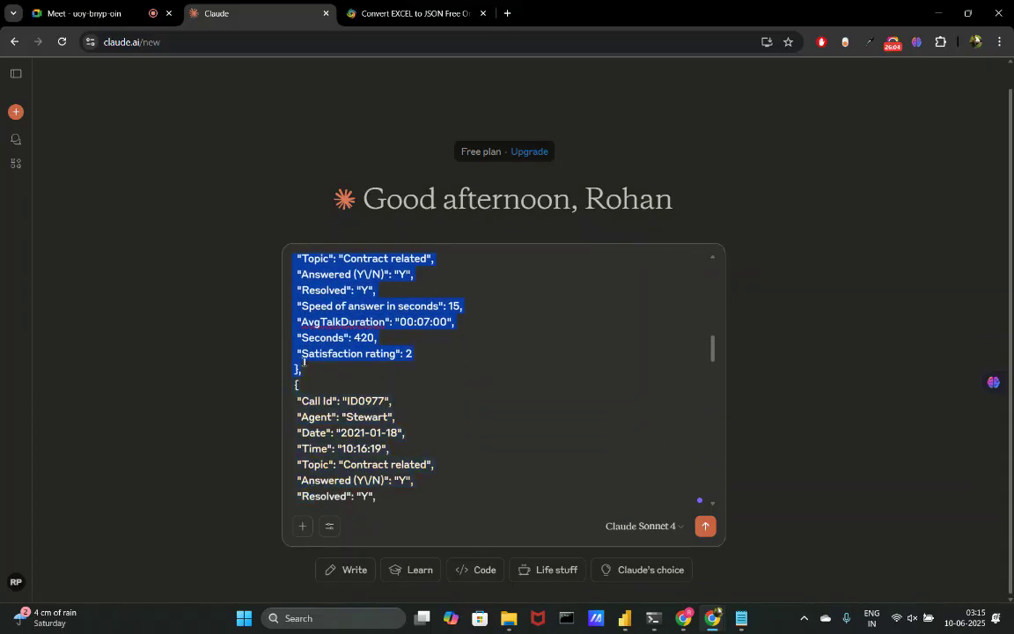
# Check the pasted call records and send the prompt with the JSON sample data to Claude.
pyautogui.scroll(2, 360, 320)
pyautogui.click(362, 319)
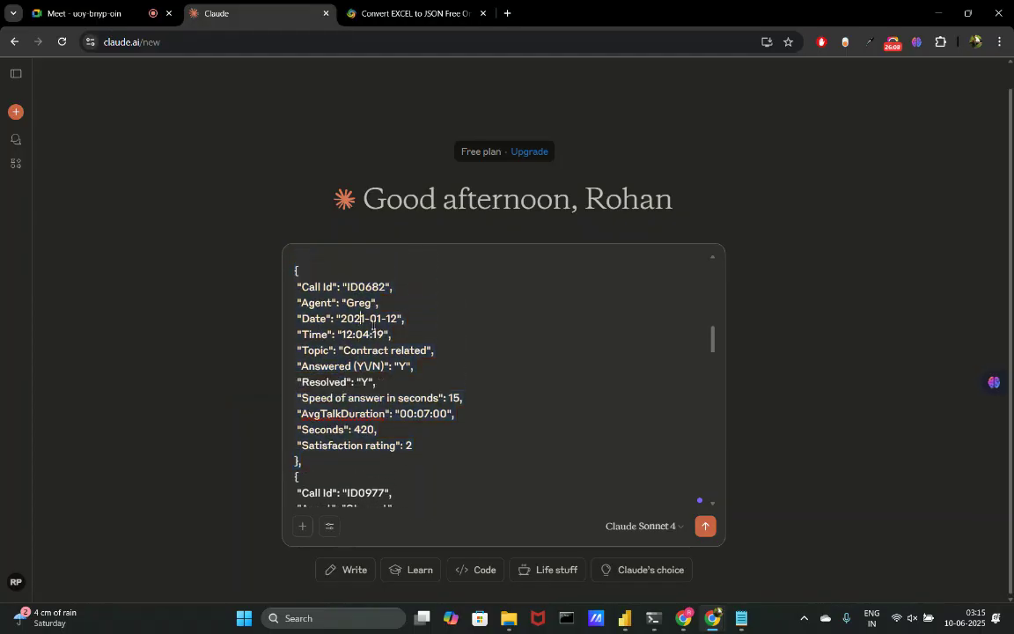
pyautogui.click(706, 525)
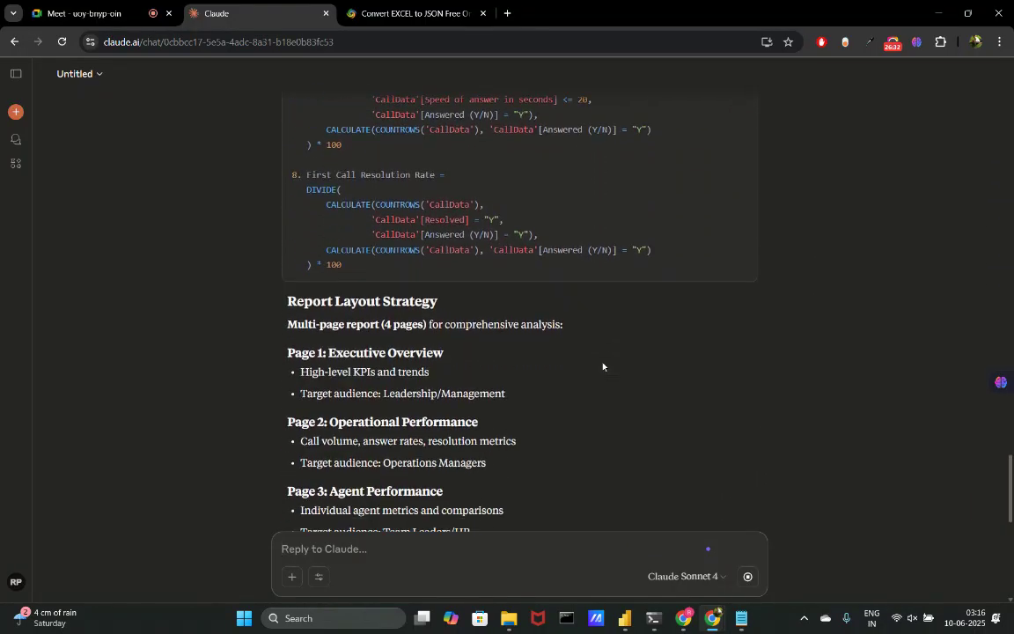
# Review the suggested project titles, the DAX key metrics and the multi-page report layout strategy in Claude's response.
pyautogui.scroll(15, 503, 293)
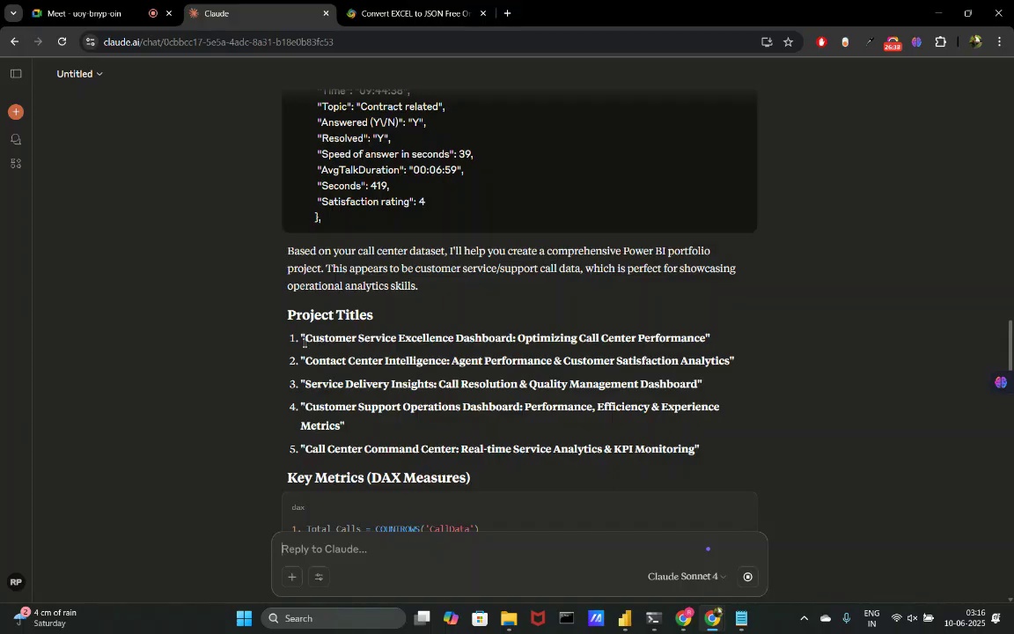
pyautogui.scroll(-4, 340, 438)
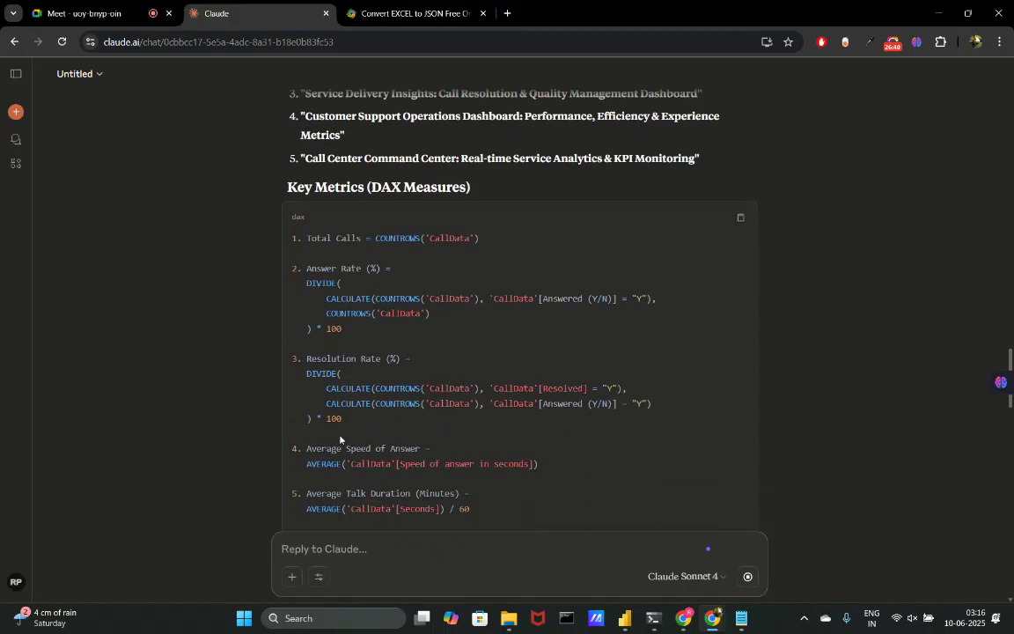
pyautogui.scroll(-6, 340, 439)
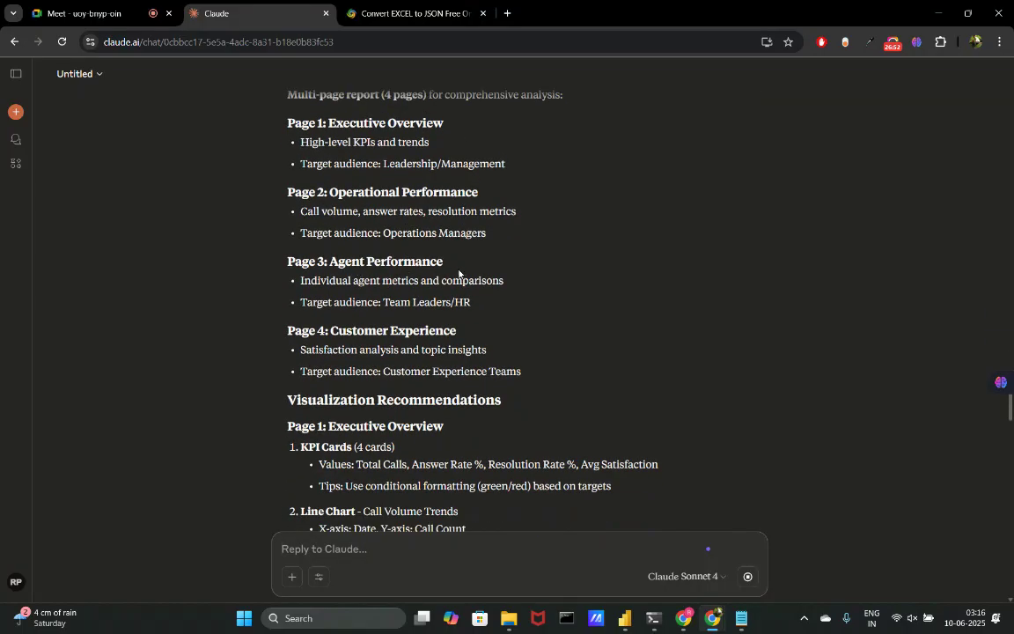
pyautogui.scroll(-1, 422, 344)
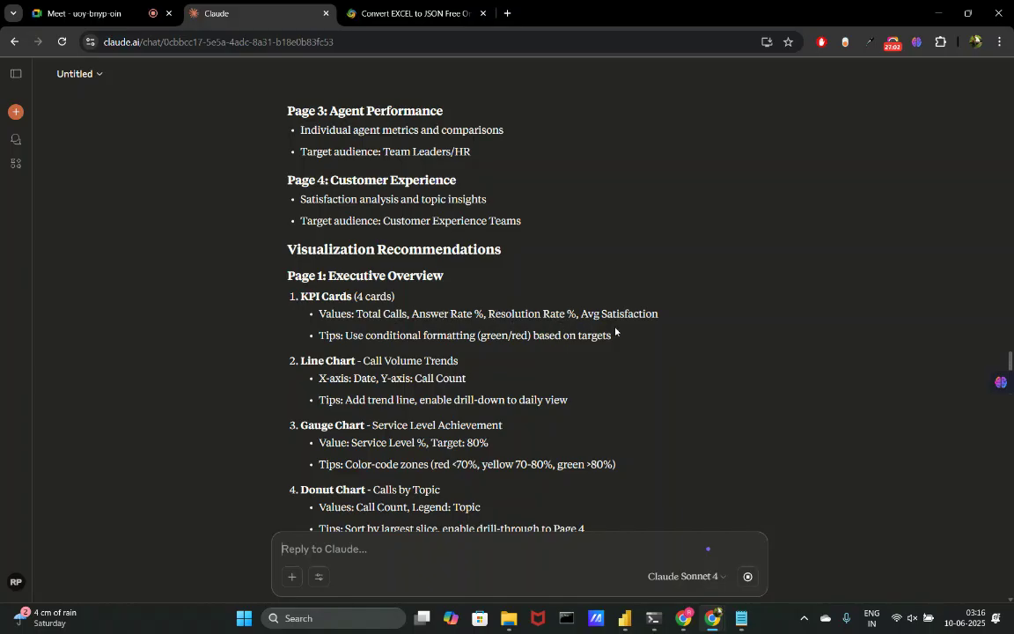
# Examine the visualization recommendations for the report pages, from Executive Overview through Customer Experience.
pyautogui.scroll(-1, 360, 371)
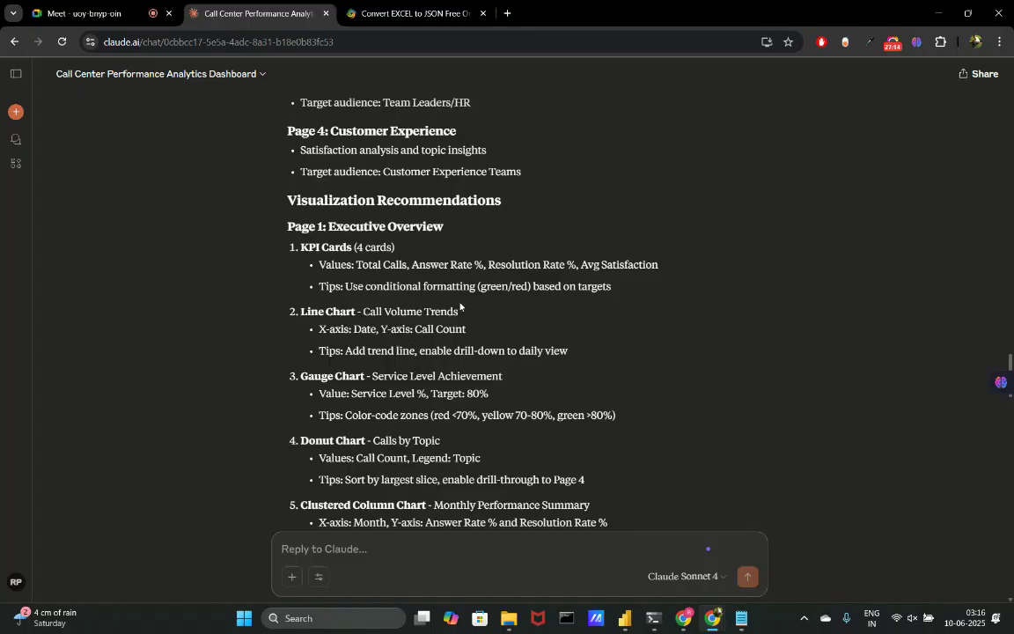
pyautogui.scroll(-1, 352, 290)
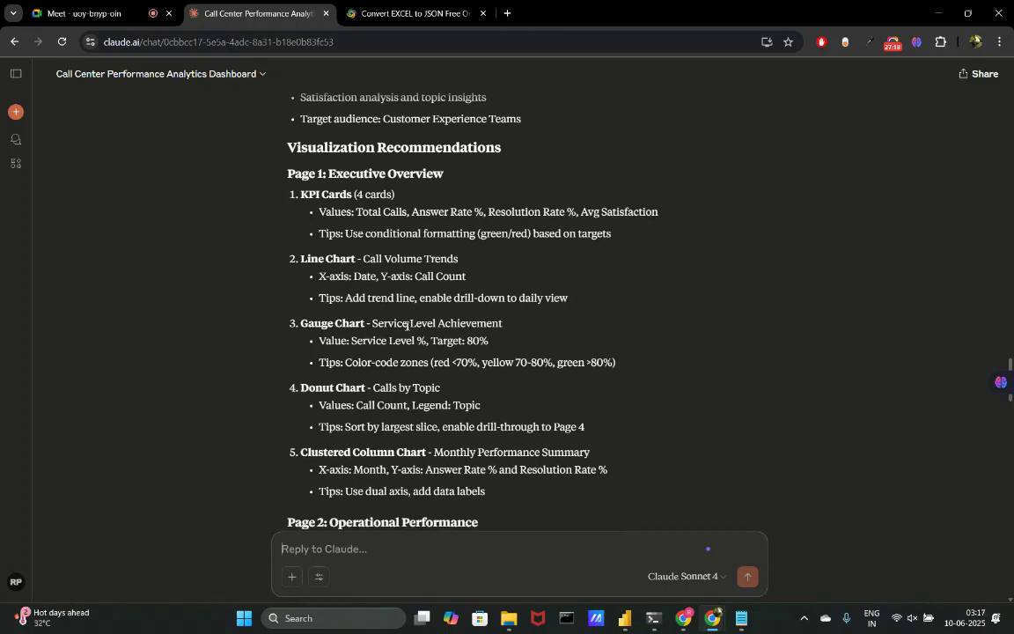
pyautogui.scroll(-1, 409, 289)
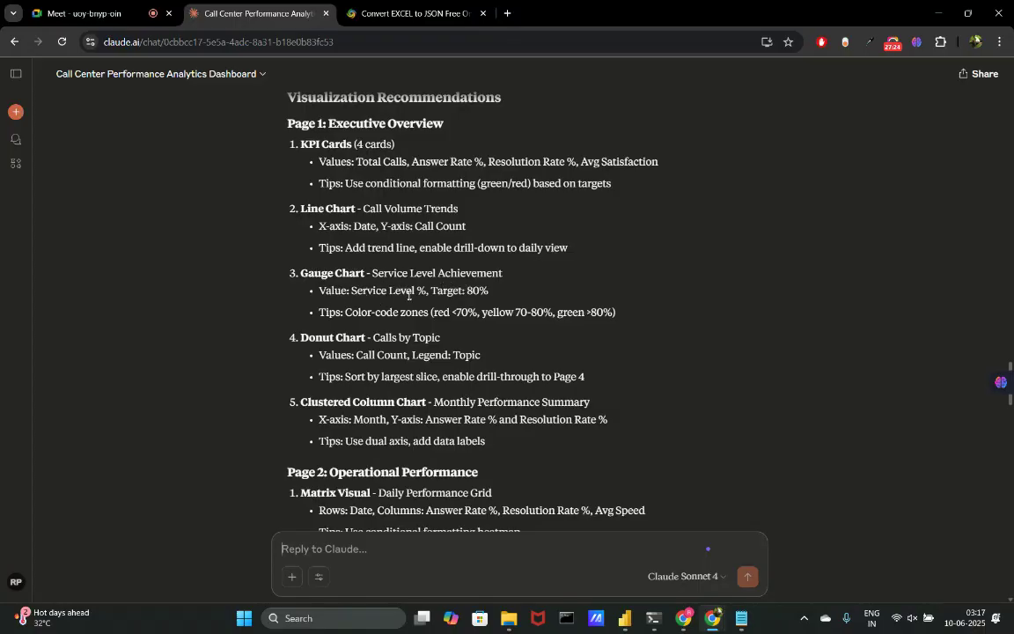
pyautogui.scroll(-1, 353, 361)
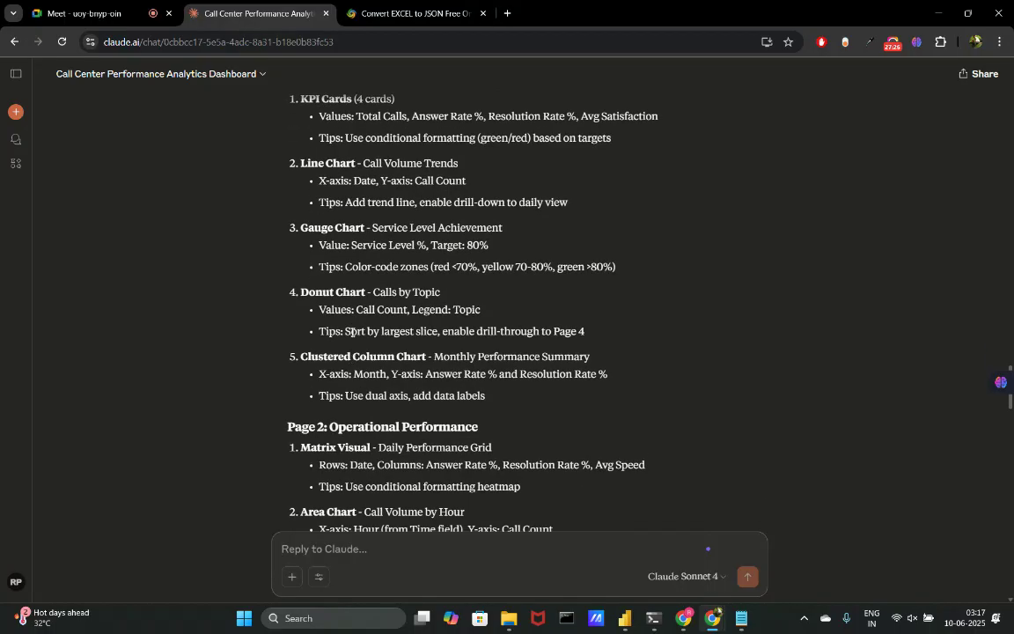
pyautogui.scroll(-1, 360, 422)
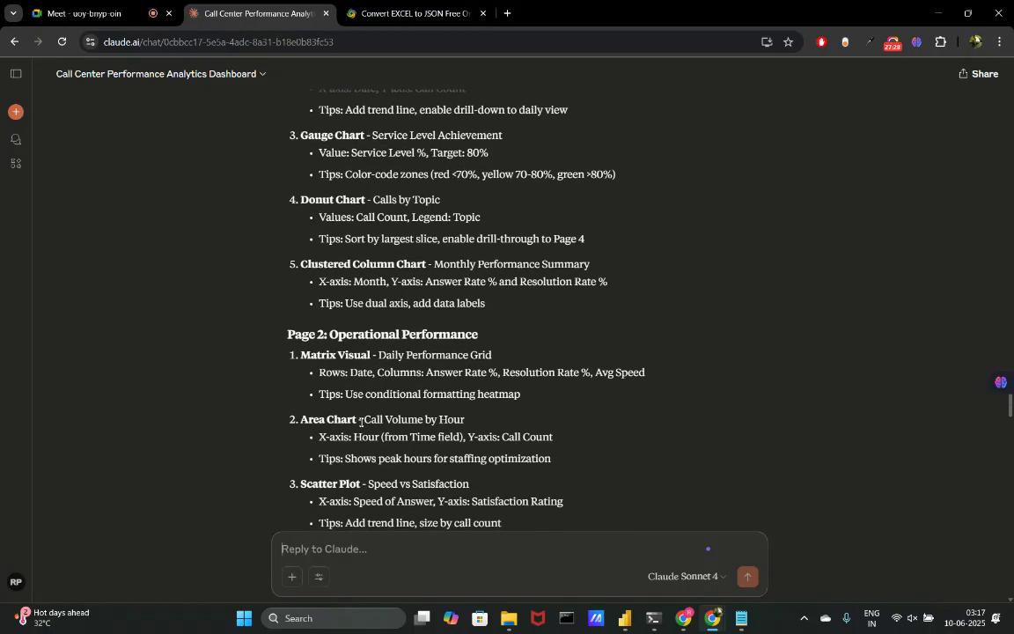
pyautogui.scroll(-1, 374, 384)
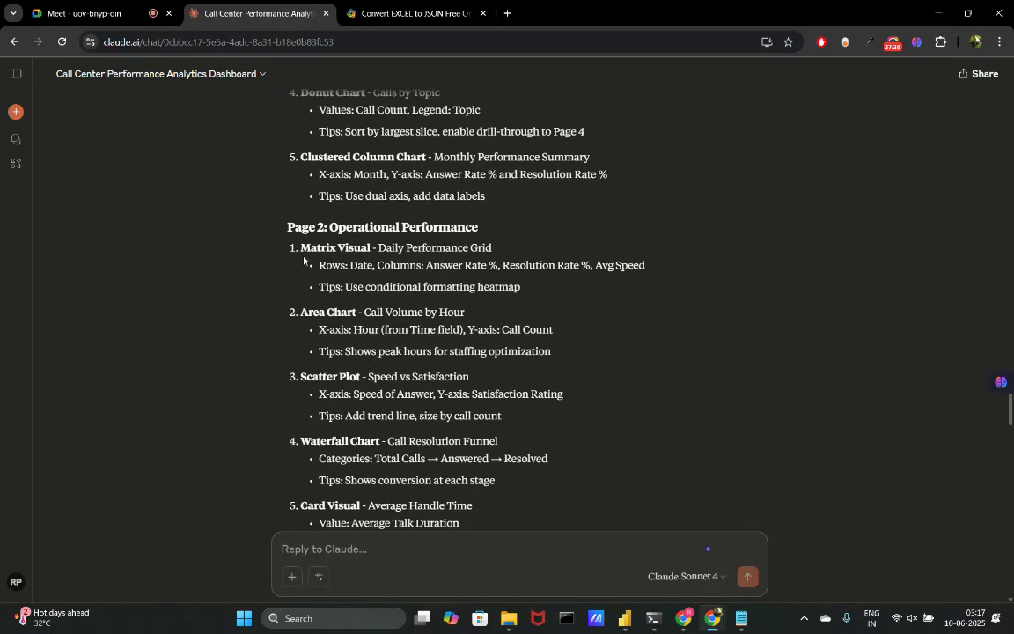
pyautogui.moveTo(271, 231); pyautogui.dragTo(430, 420)
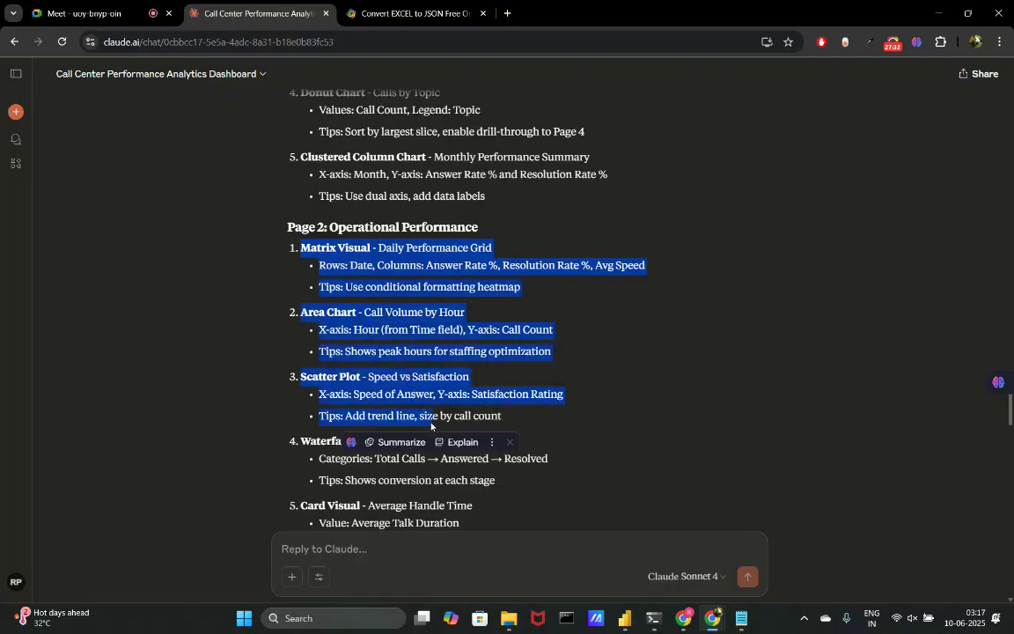
pyautogui.click(467, 396)
pyautogui.scroll(-1, 468, 396)
pyautogui.scroll(-15, 467, 396)
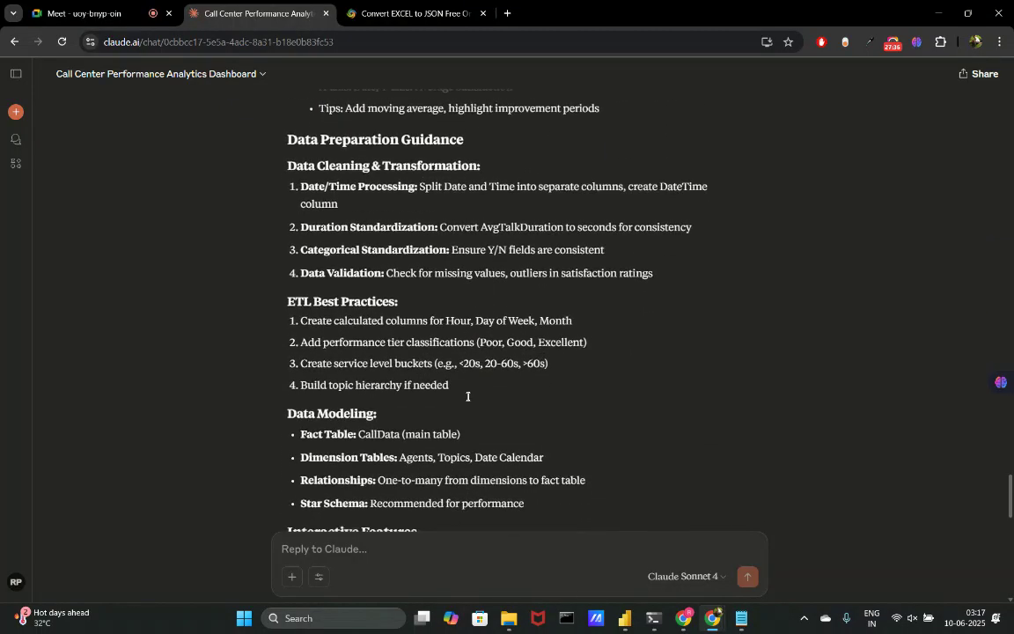
pyautogui.scroll(2, 468, 397)
pyautogui.scroll(3, 467, 396)
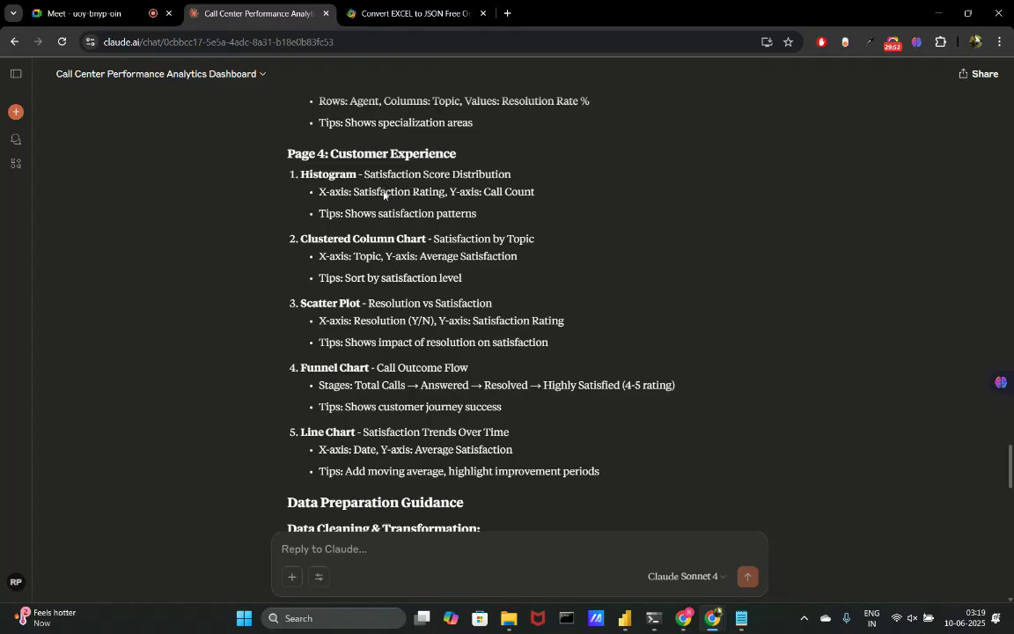
# Read the Data Cleaning & Transformation guidance, highlighting the whole section and the AvgTalkDuration conversion advice.
pyautogui.scroll(-3, 445, 274)
pyautogui.scroll(-1, 446, 271)
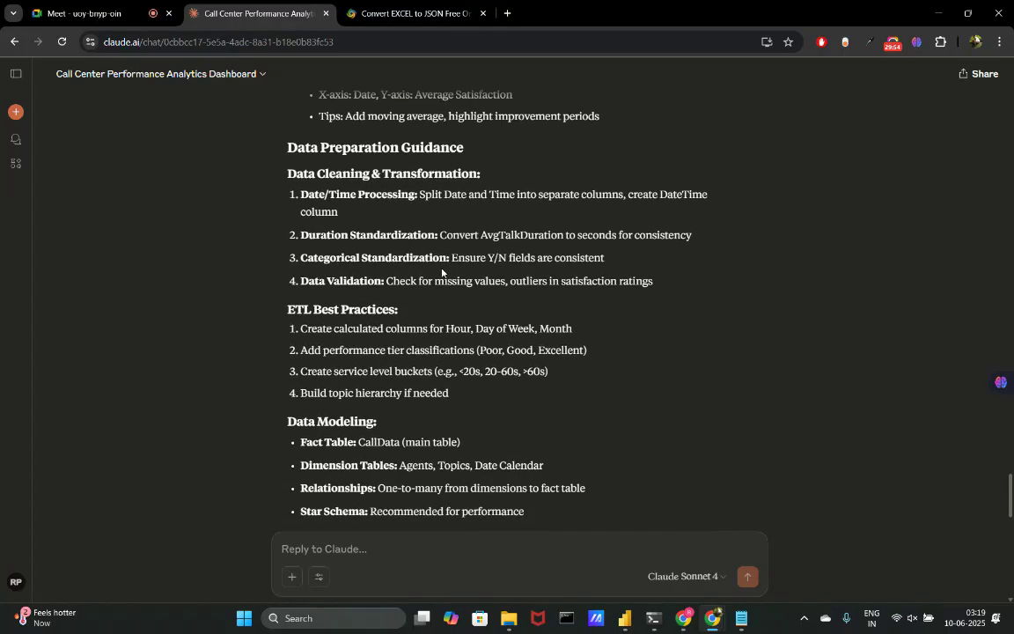
pyautogui.moveTo(284, 178); pyautogui.dragTo(670, 290)
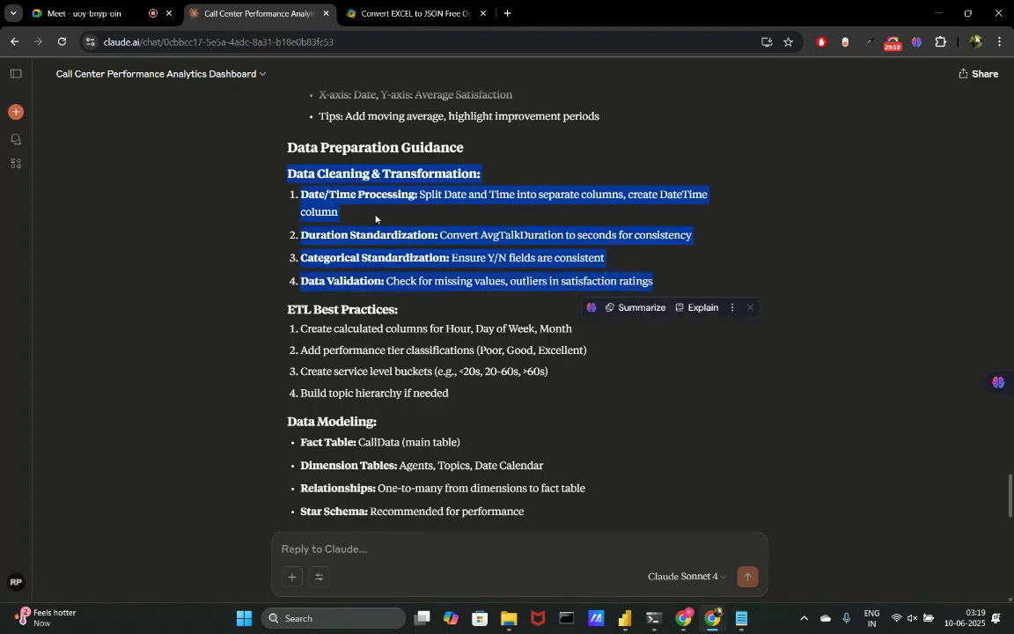
pyautogui.click(404, 179)
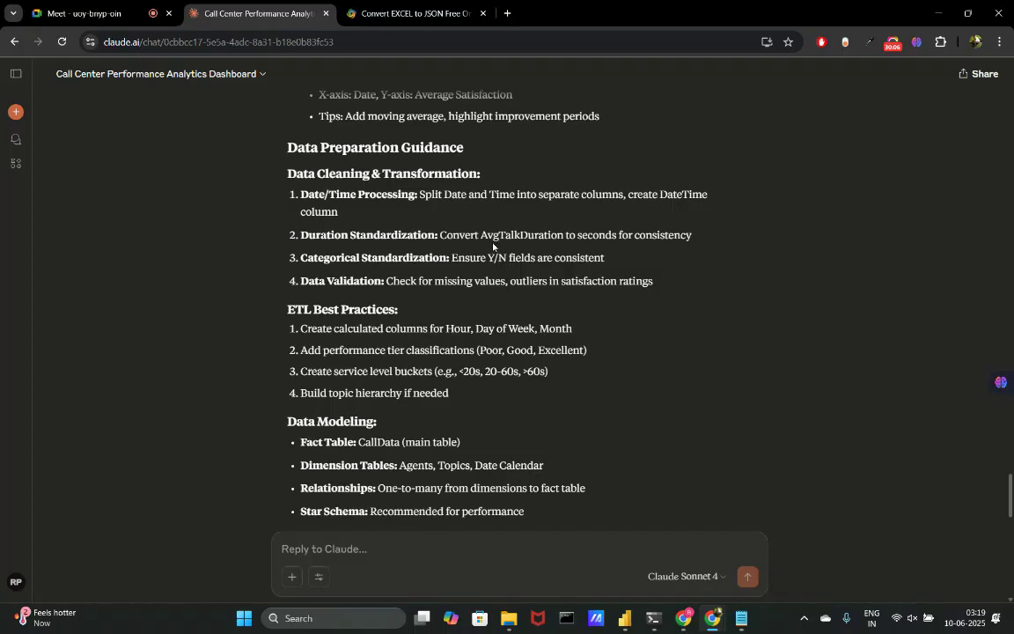
pyautogui.moveTo(440, 235); pyautogui.dragTo(716, 237)
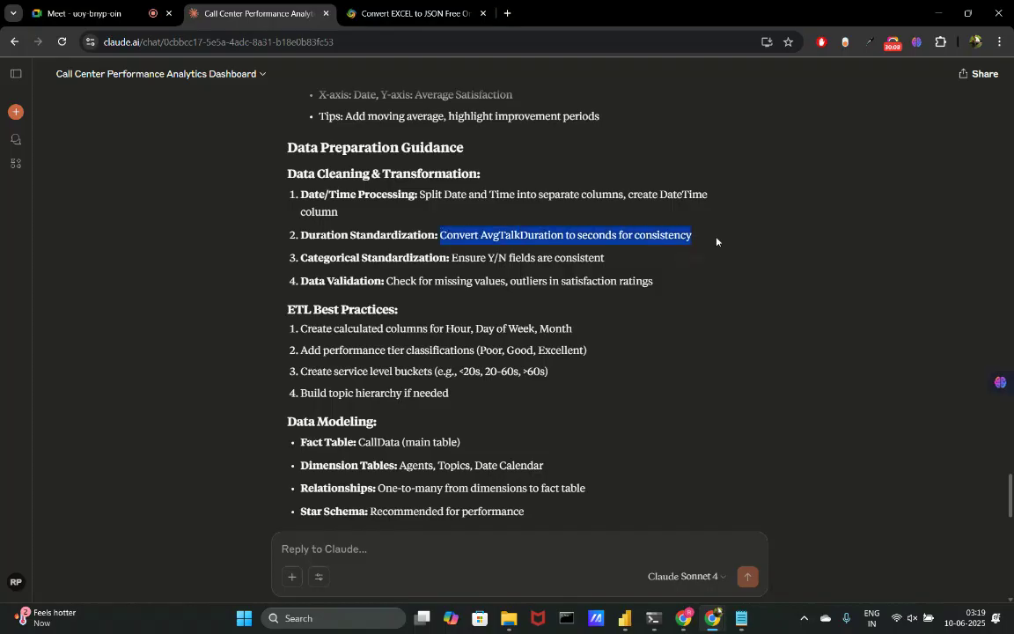
pyautogui.click(490, 257)
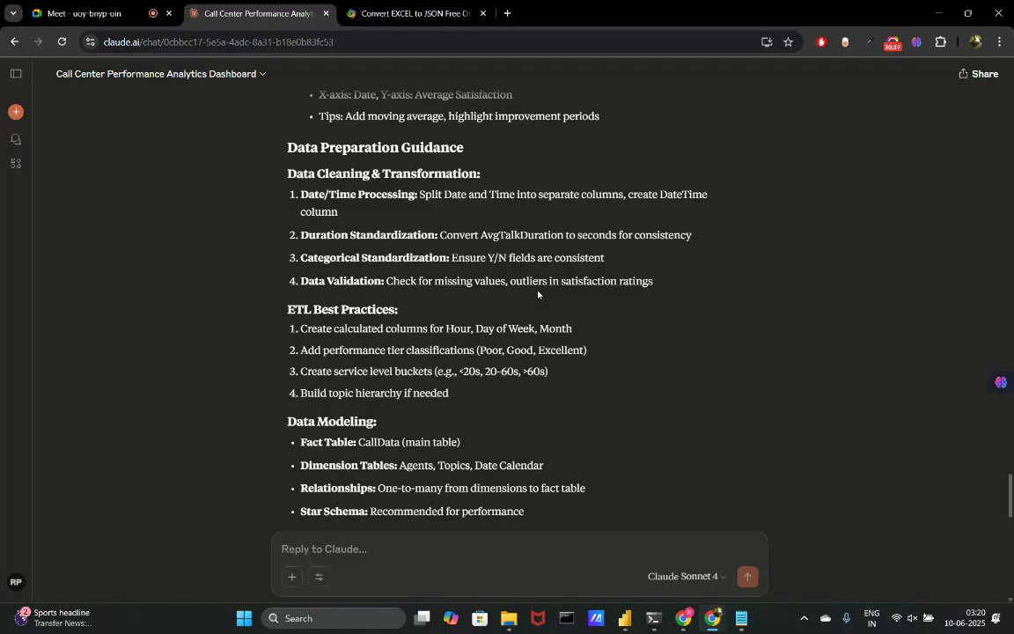
# Examine the ETL Best Practices and Data Modeling sections, highlighting the suggested fact table and dimension tables.
pyautogui.scroll(-1, 401, 310)
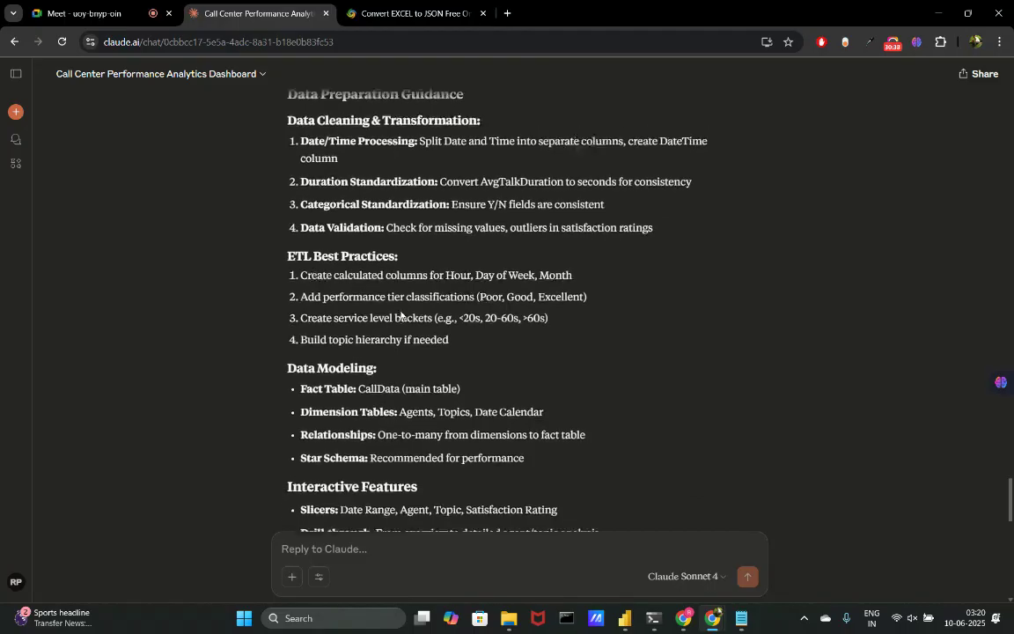
pyautogui.scroll(-1, 401, 311)
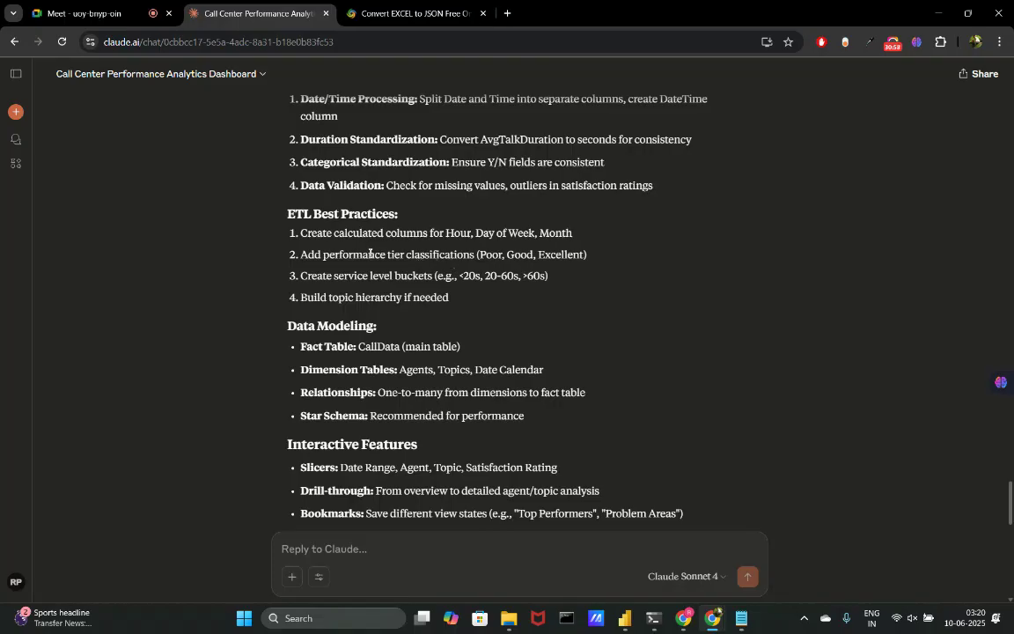
pyautogui.scroll(-1, 359, 293)
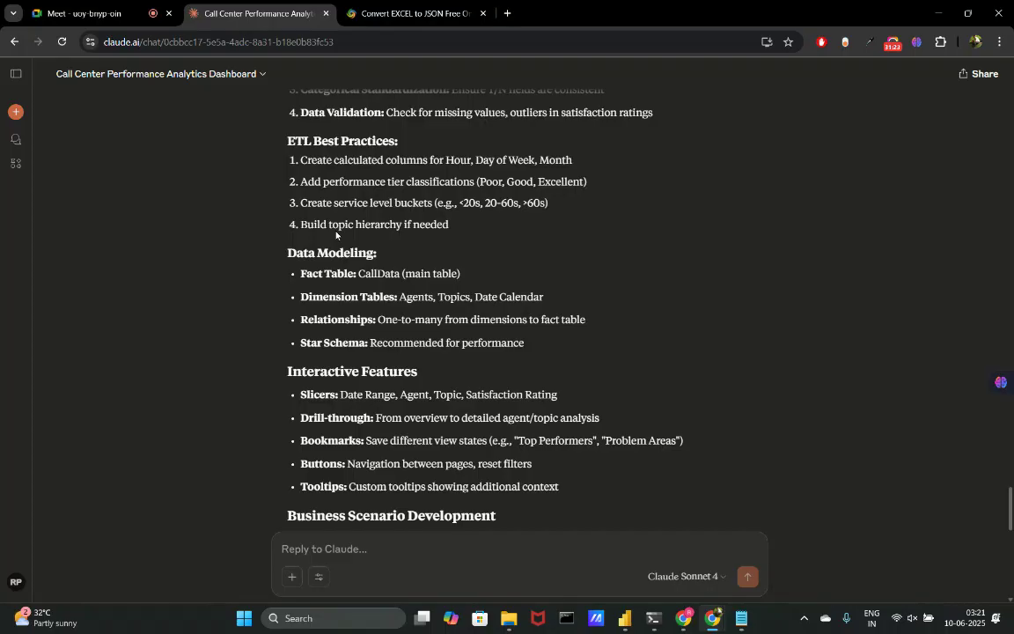
pyautogui.scroll(-1, 333, 343)
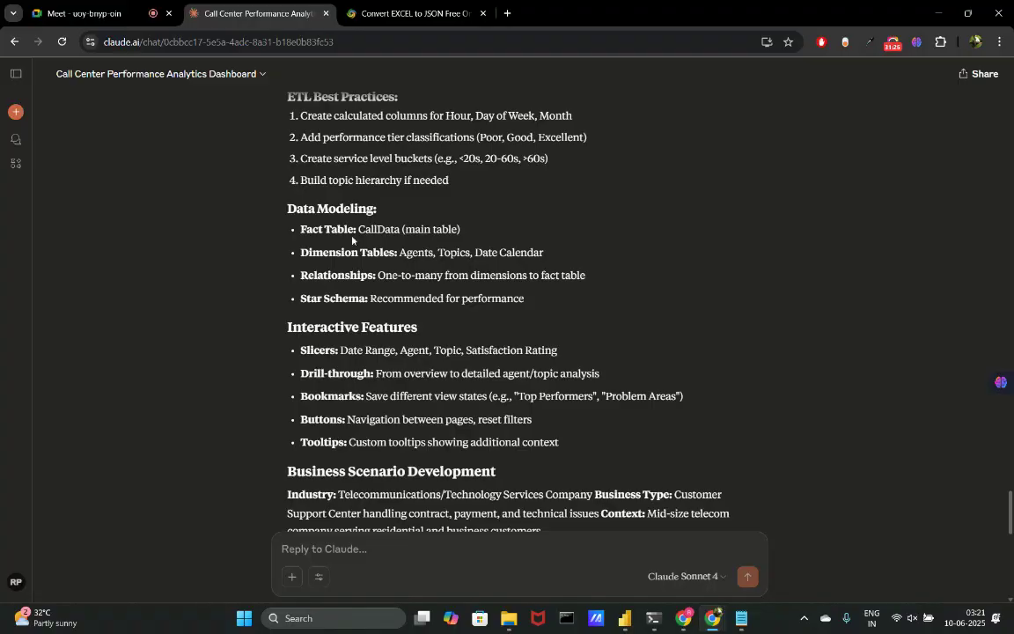
pyautogui.moveTo(358, 234); pyautogui.dragTo(520, 234)
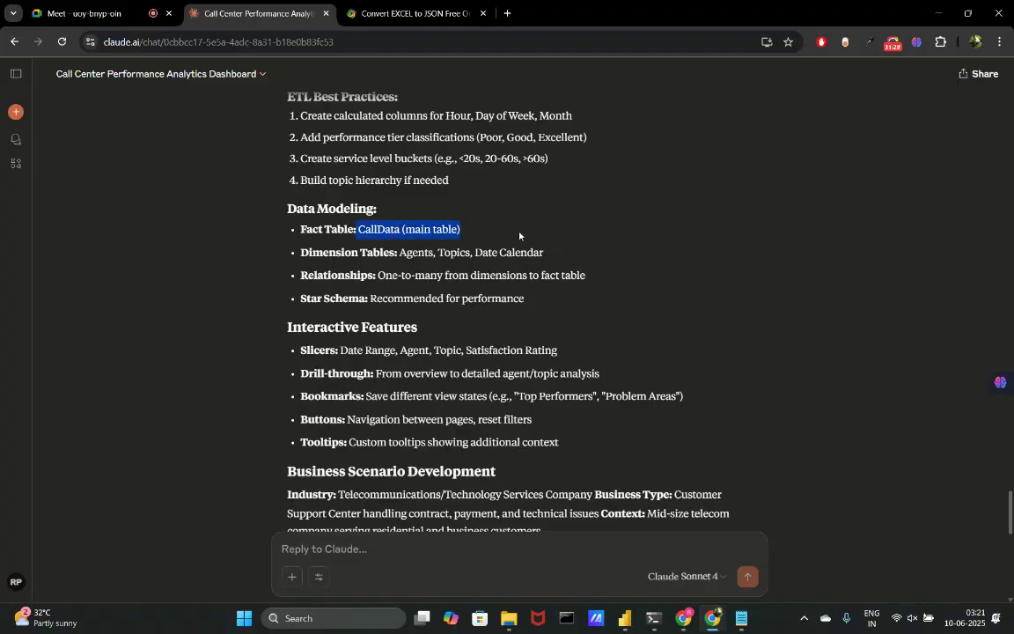
pyautogui.click(380, 247)
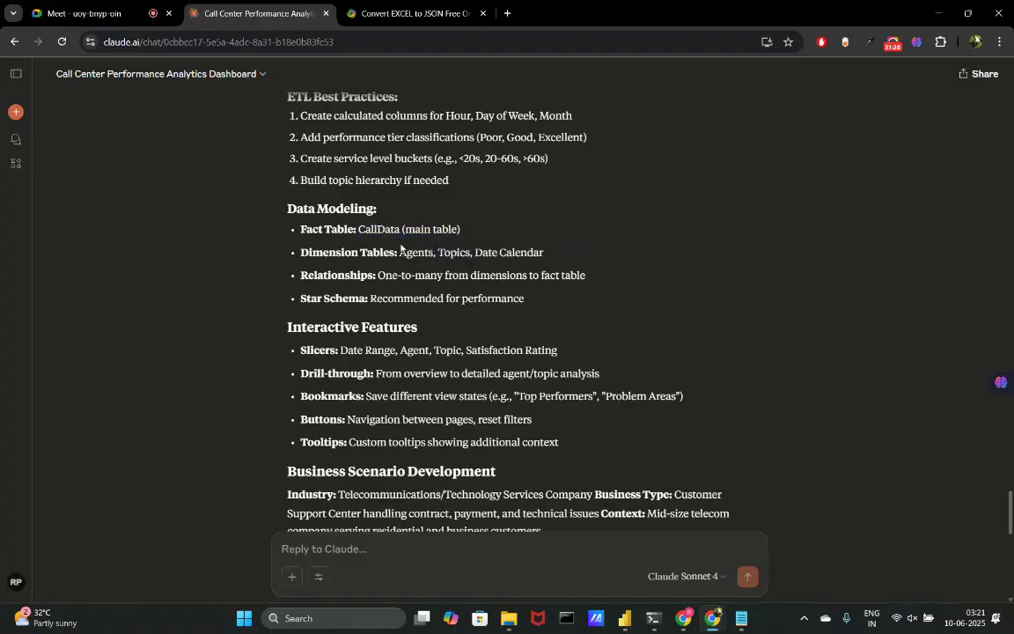
pyautogui.moveTo(400, 253); pyautogui.dragTo(559, 253)
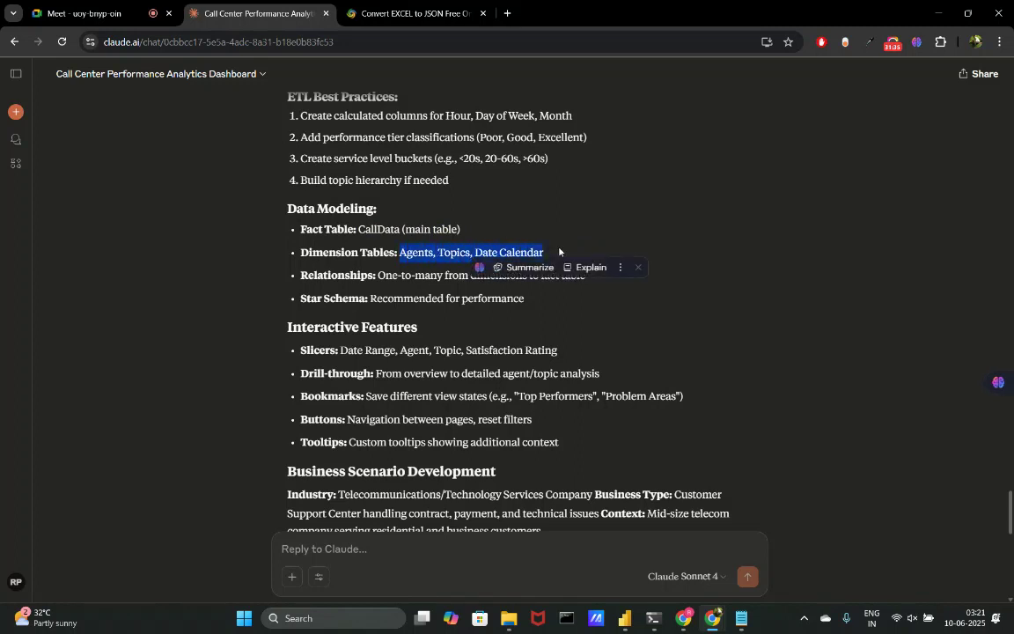
pyautogui.click(453, 275)
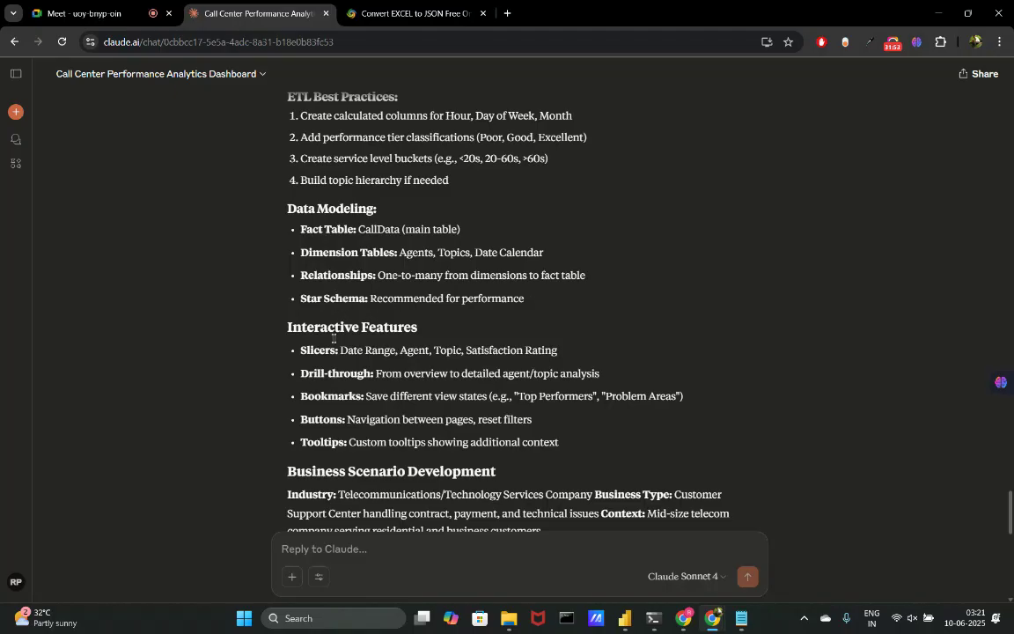
# Review the interactive features, business scenario, business objectives and KPI sections, highlighting the list of business objectives.
pyautogui.scroll(-2, 334, 338)
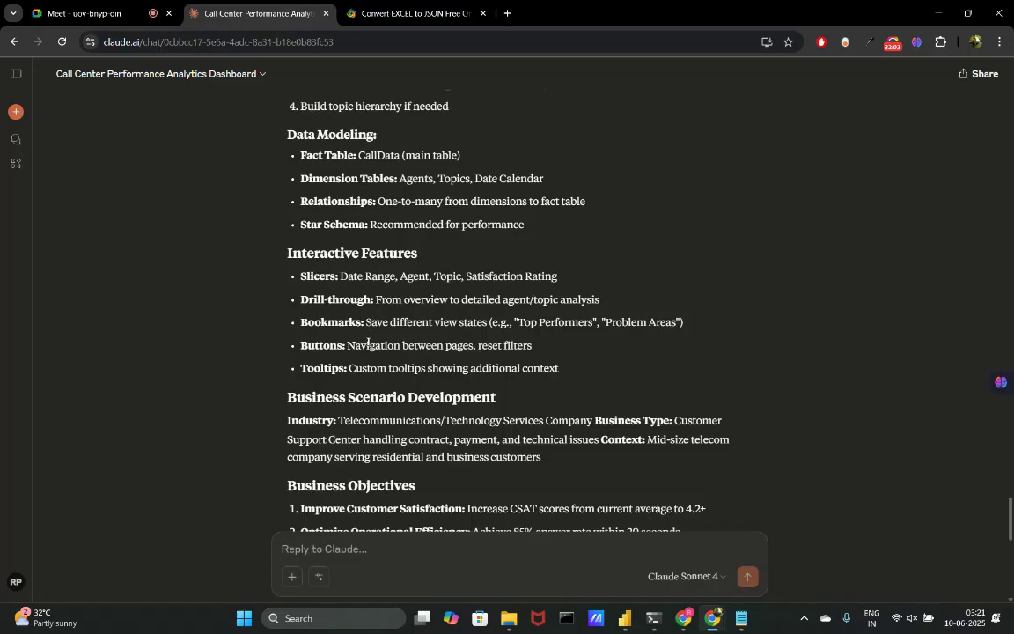
pyautogui.scroll(-1, 339, 382)
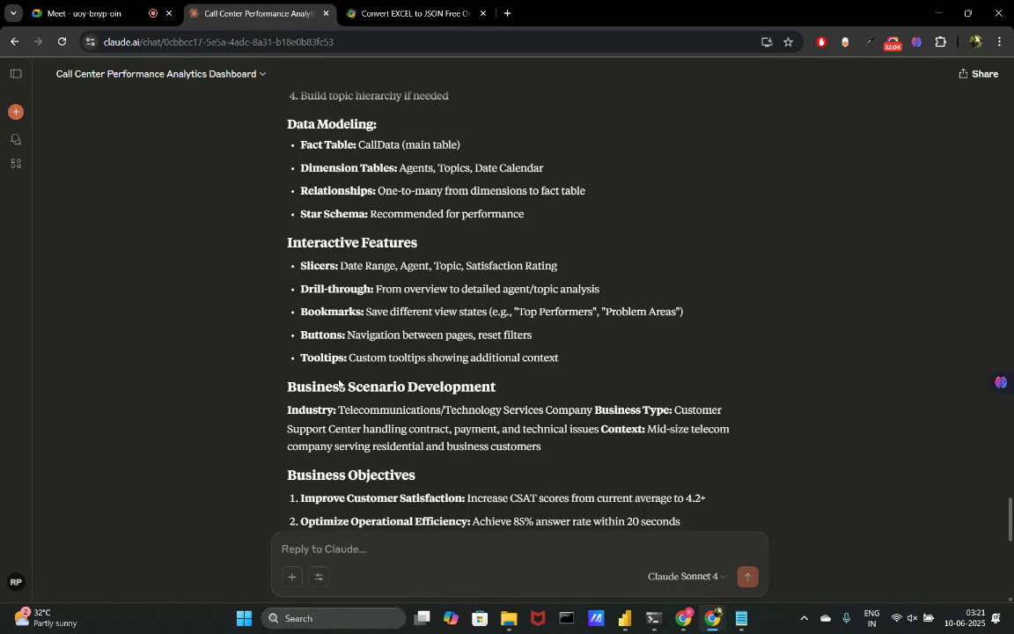
pyautogui.scroll(-3, 339, 379)
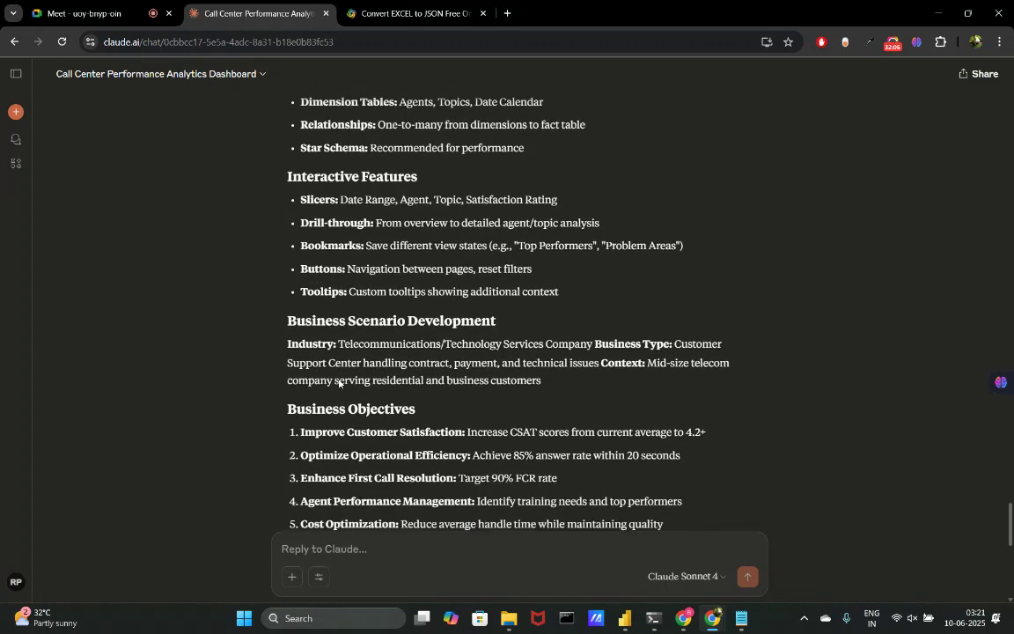
pyautogui.scroll(-1, 383, 298)
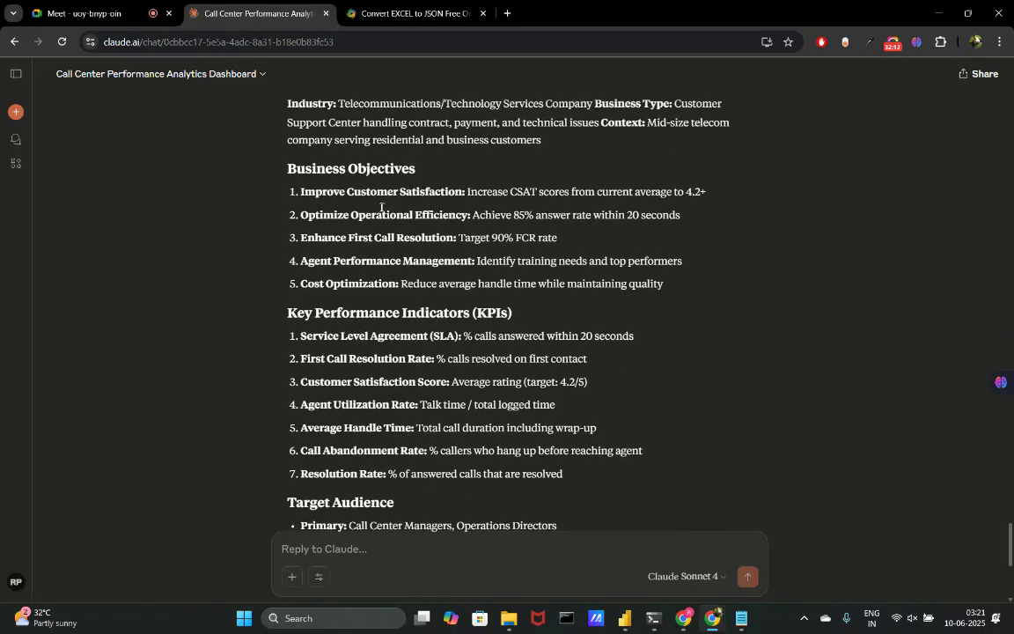
pyautogui.moveTo(273, 173); pyautogui.dragTo(676, 280)
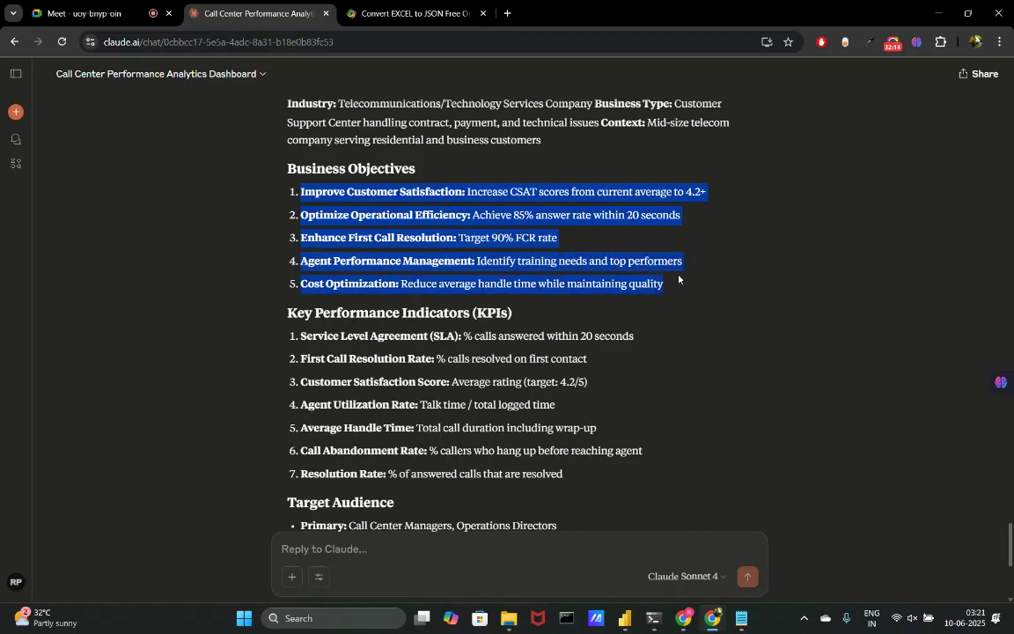
pyautogui.click(596, 261)
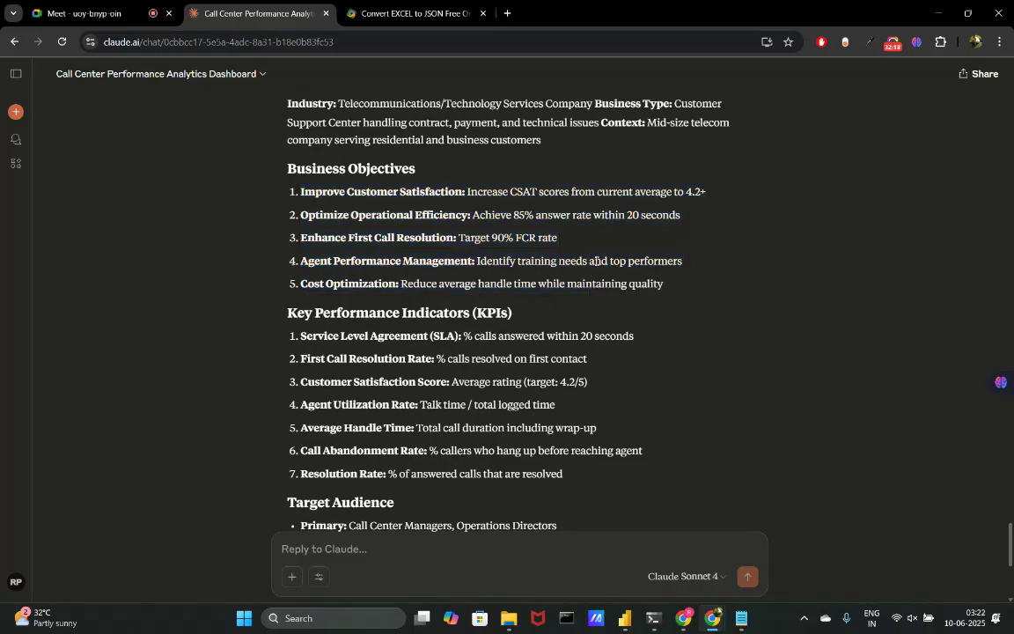
pyautogui.scroll(-2, 596, 261)
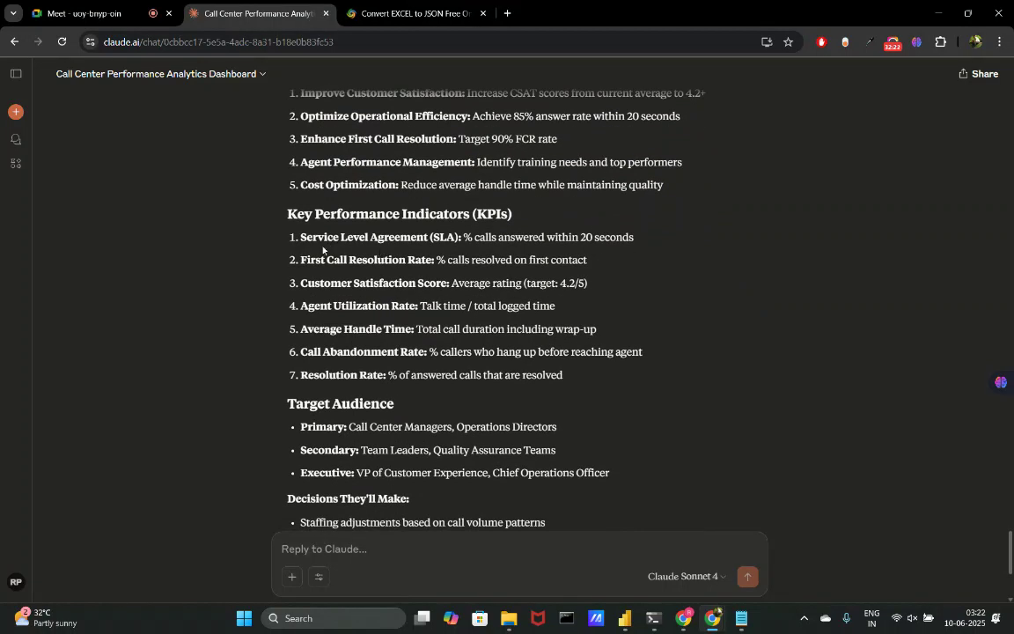
# Review the KPI, target audience and decision sections, highlighting the full KPI list and the list of decisions.
pyautogui.scroll(-1, 292, 225)
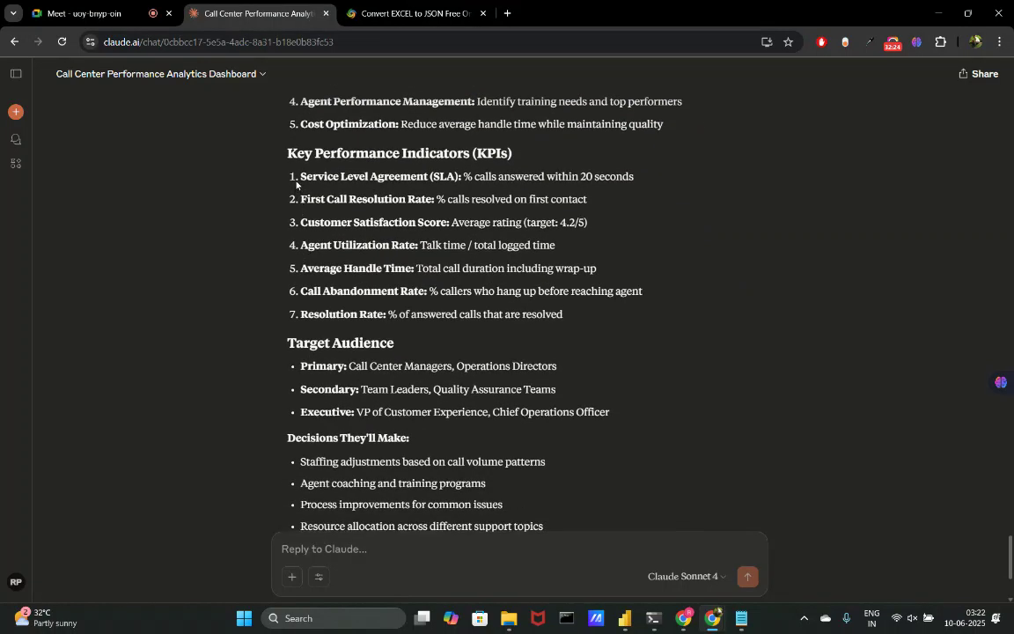
pyautogui.moveTo(297, 180); pyautogui.dragTo(577, 323)
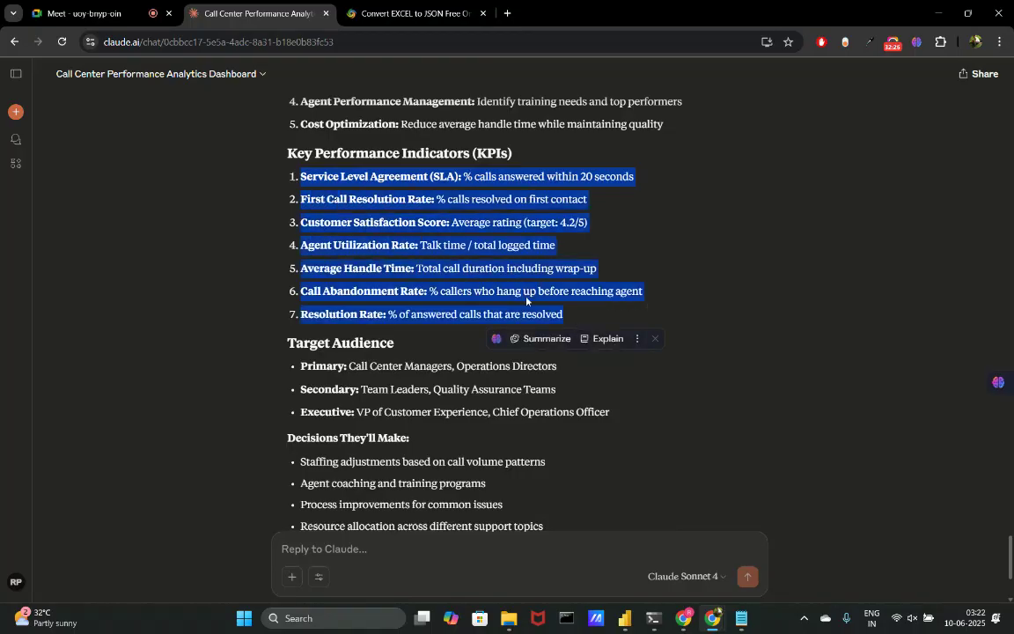
pyautogui.click(472, 265)
pyautogui.scroll(-2, 510, 290)
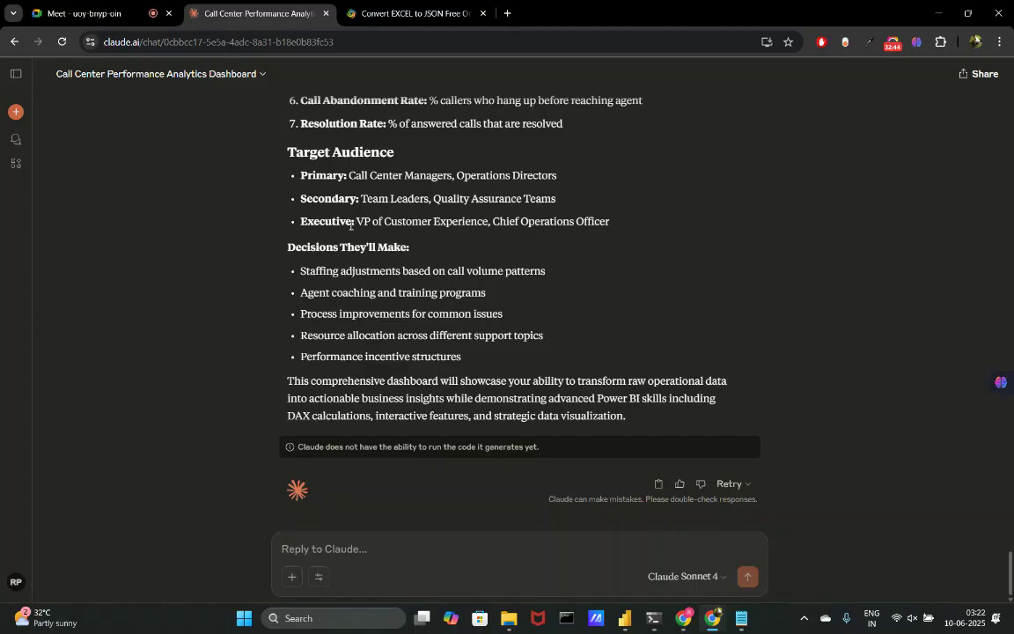
pyautogui.moveTo(304, 272); pyautogui.dragTo(480, 352)
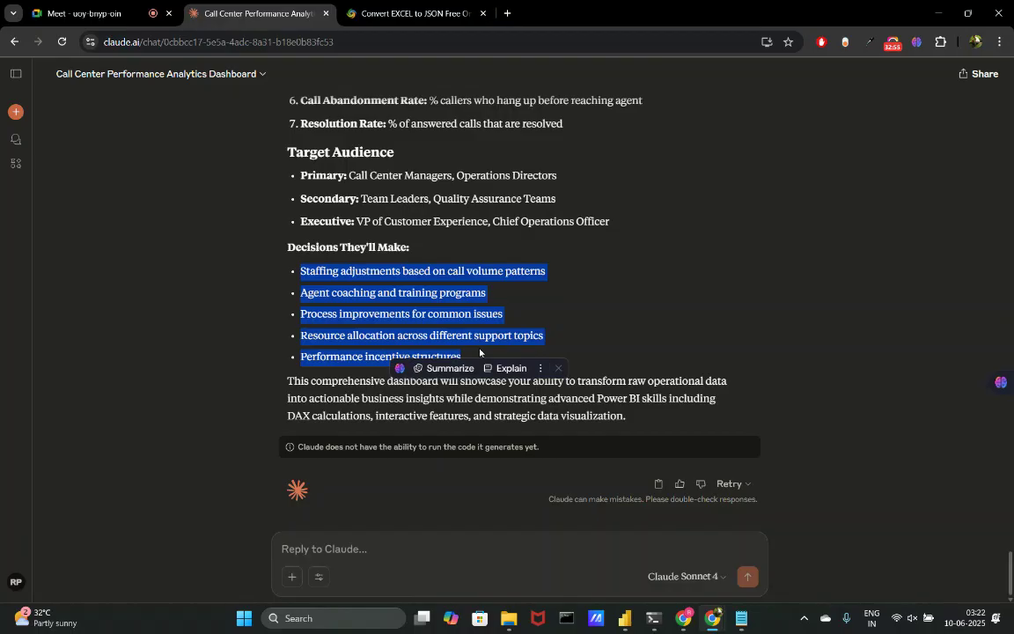
pyautogui.click(468, 294)
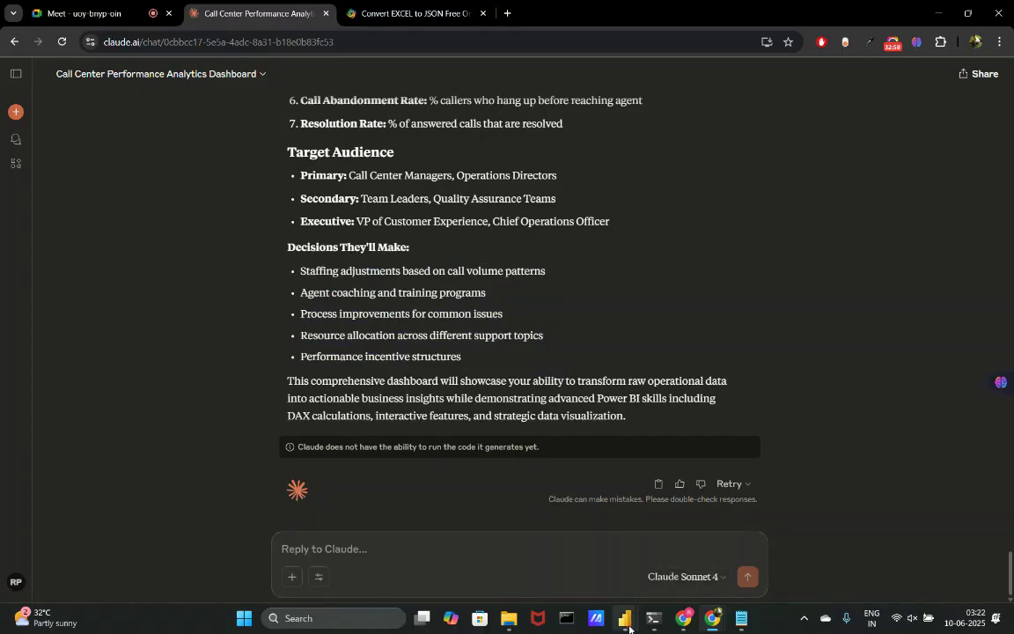
# Switch to the untitled Power BI Desktop report containing the Call_Center and DateTable tables.
pyautogui.moveTo(625, 616)
pyautogui.click(669, 578)
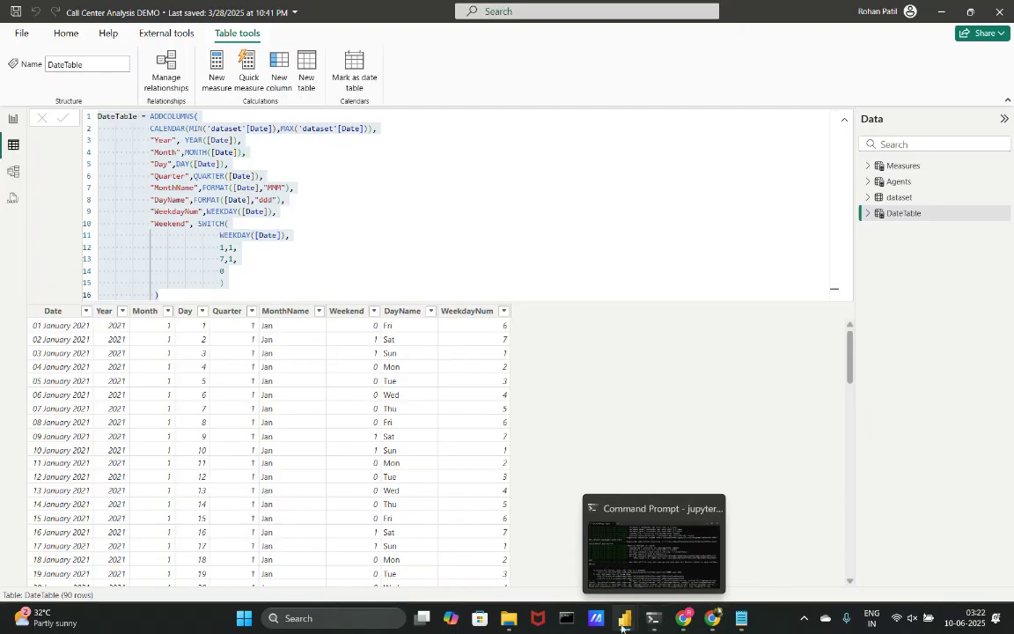
pyautogui.moveTo(623, 619)
pyautogui.click(554, 532)
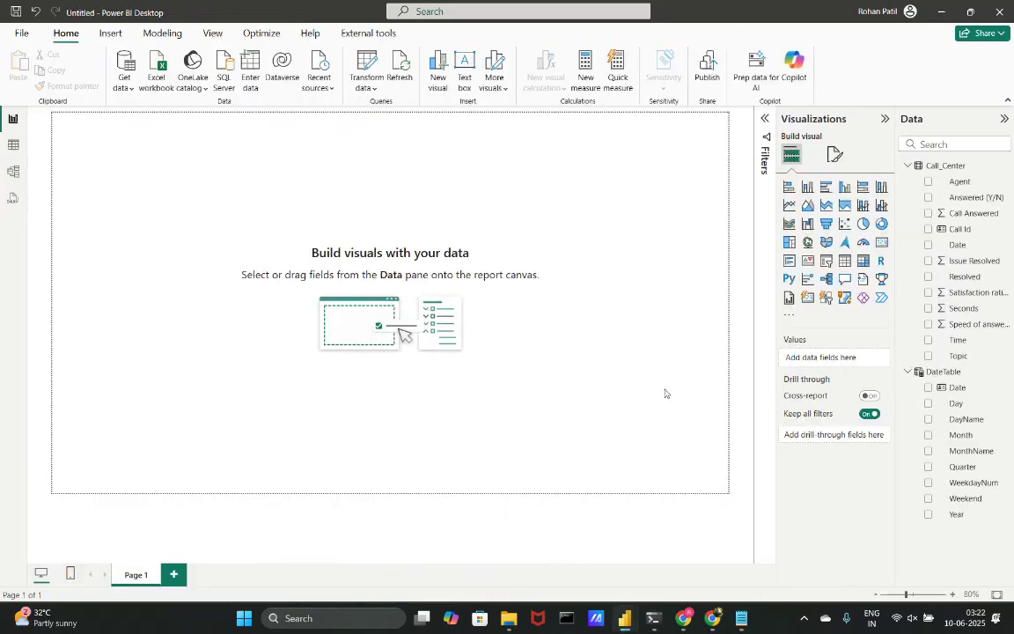
# Set the report page's canvas background to a medium gray theme color with 0% transparency.
pyautogui.click(842, 157)
pyautogui.click(800, 239)
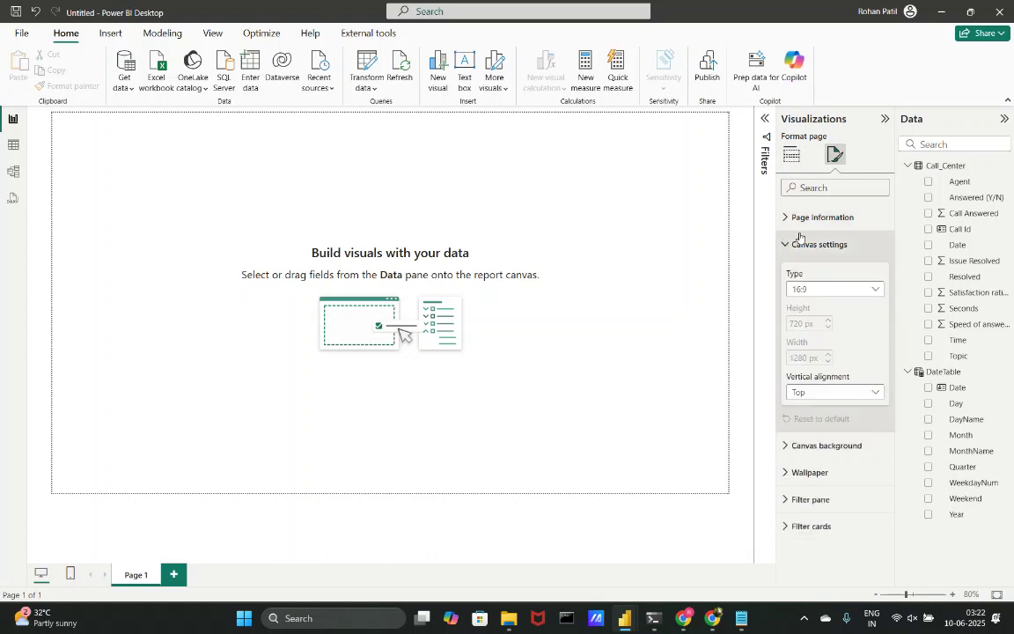
pyautogui.click(805, 245)
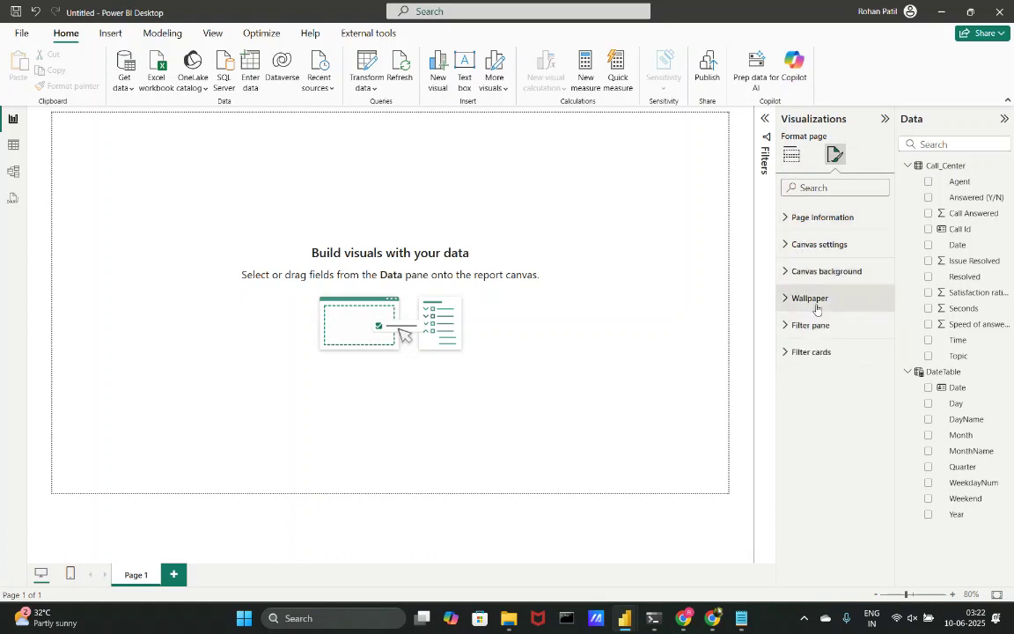
pyautogui.click(814, 271)
pyautogui.click(812, 318)
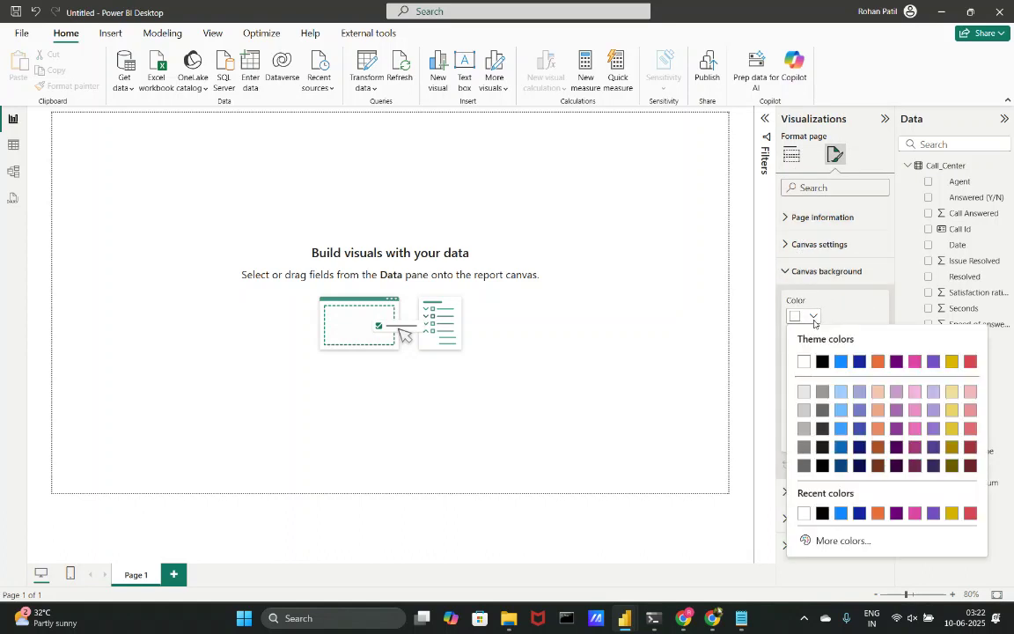
pyautogui.click(823, 394)
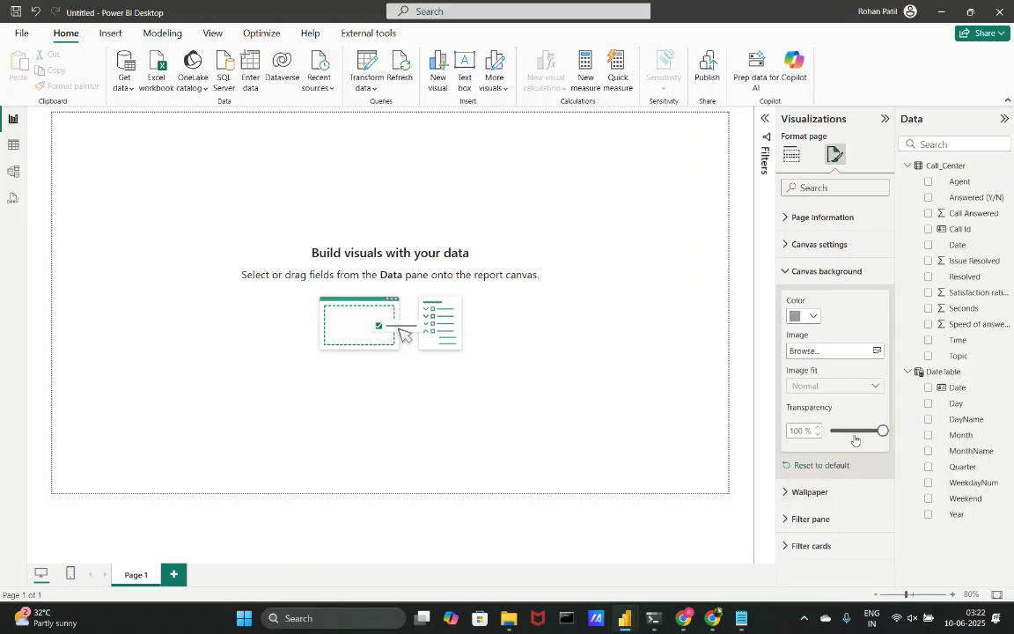
pyautogui.moveTo(882, 431); pyautogui.dragTo(823, 431)
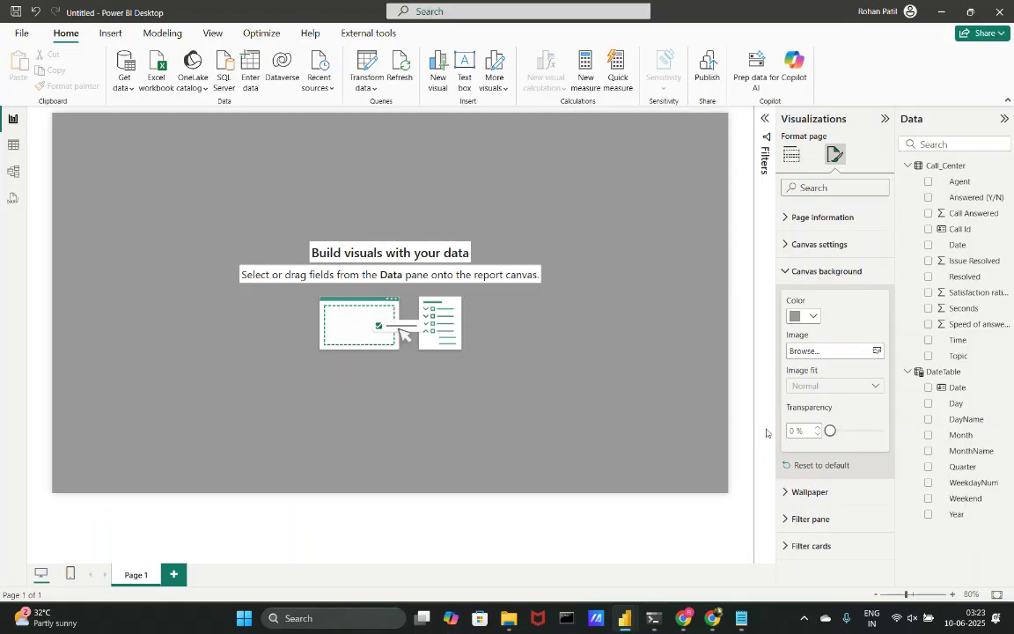
# Lighten the canvas background to a light gray shade from the white theme color column.
pyautogui.click(812, 317)
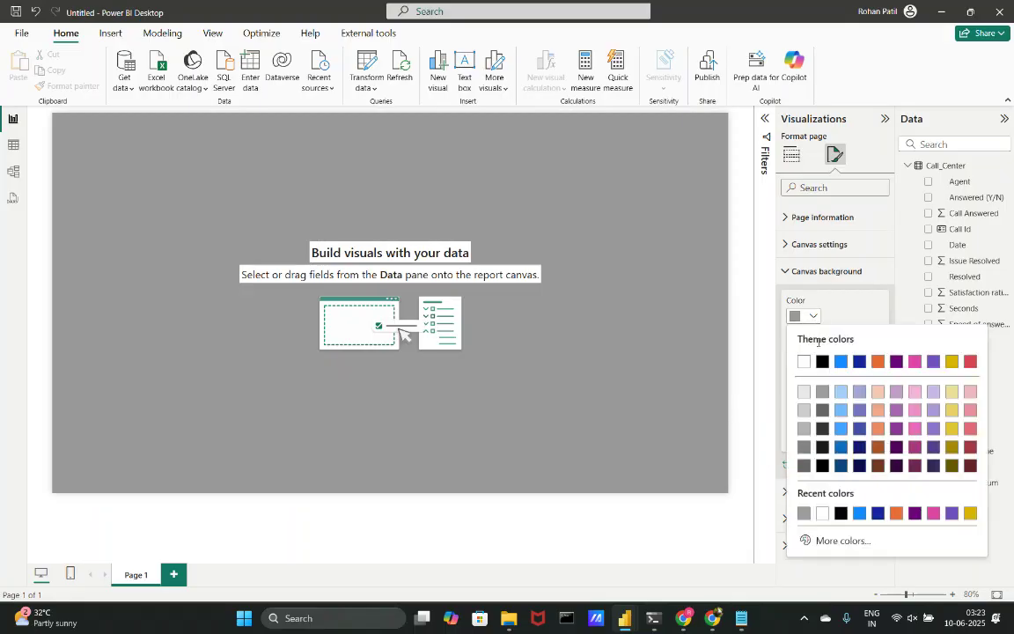
pyautogui.click(801, 428)
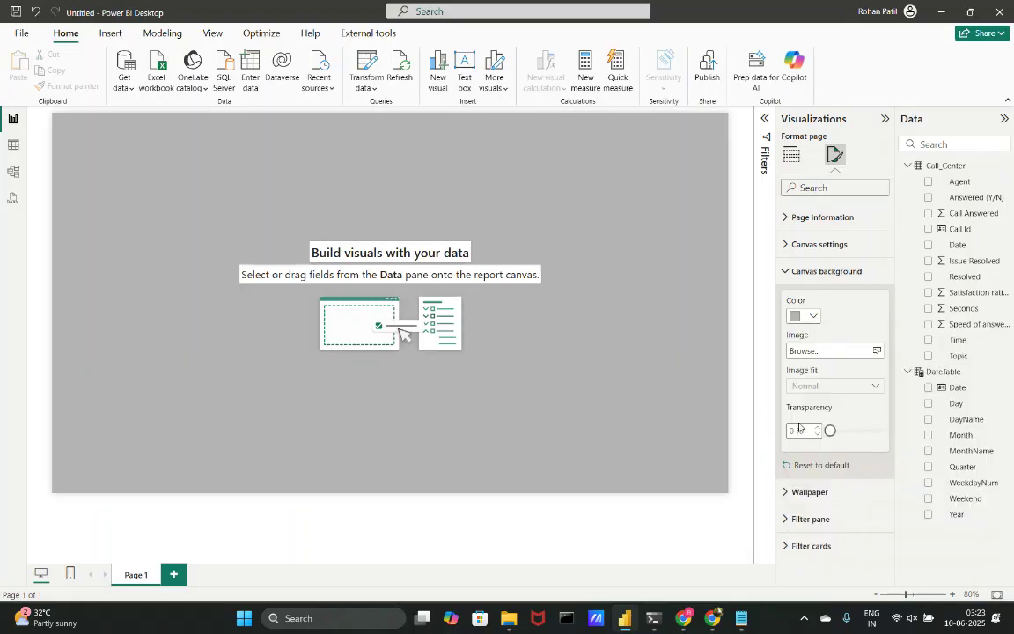
pyautogui.click(810, 317)
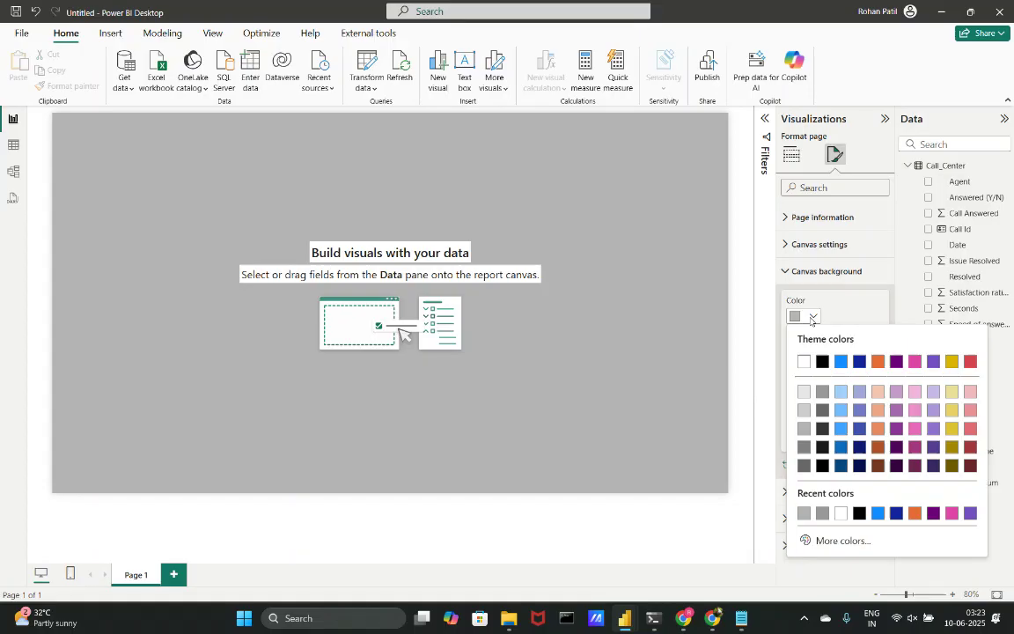
pyautogui.click(804, 409)
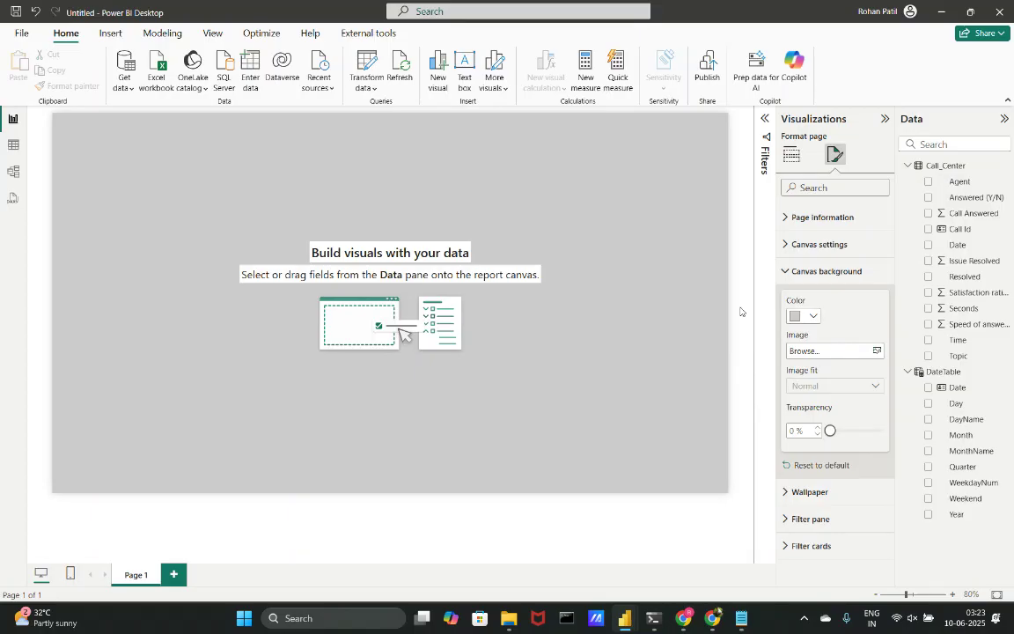
pyautogui.click(699, 281)
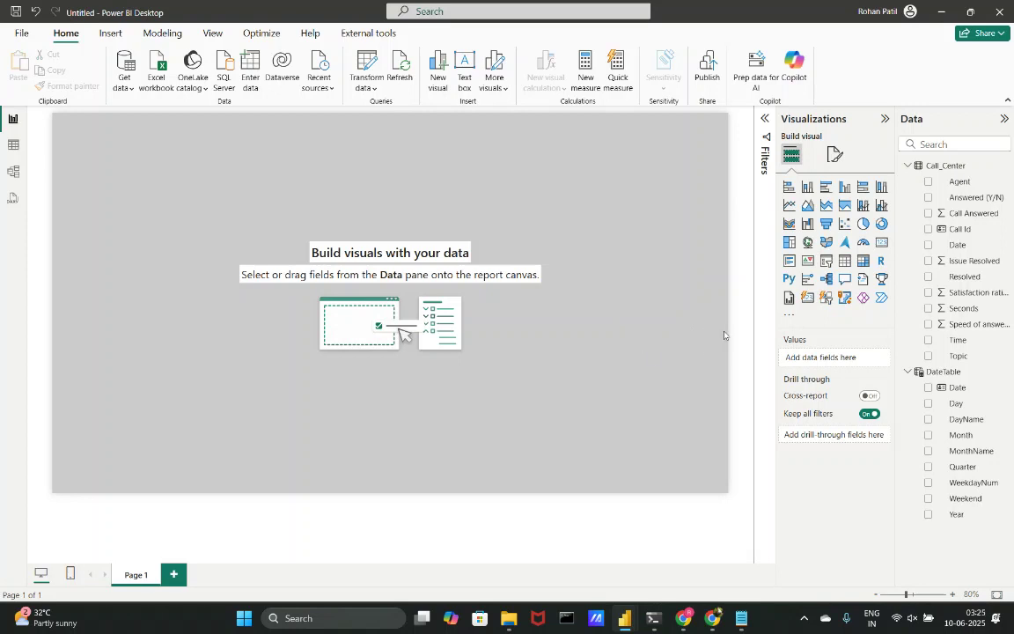
# Collapse the table field lists and create an empty calculated table named Key Metrics.
pyautogui.click(907, 166)
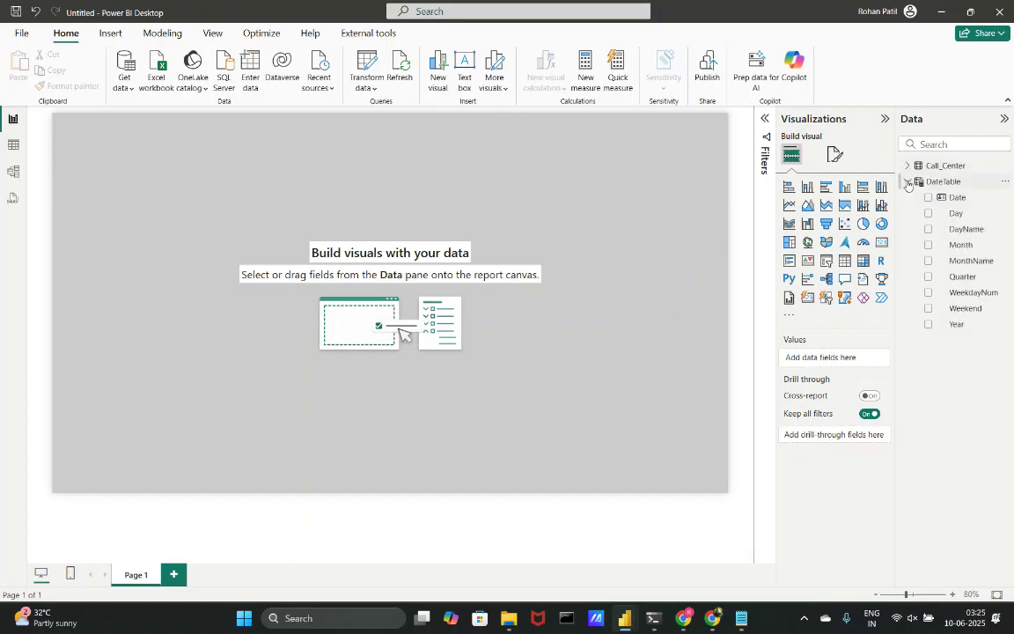
pyautogui.click(908, 181)
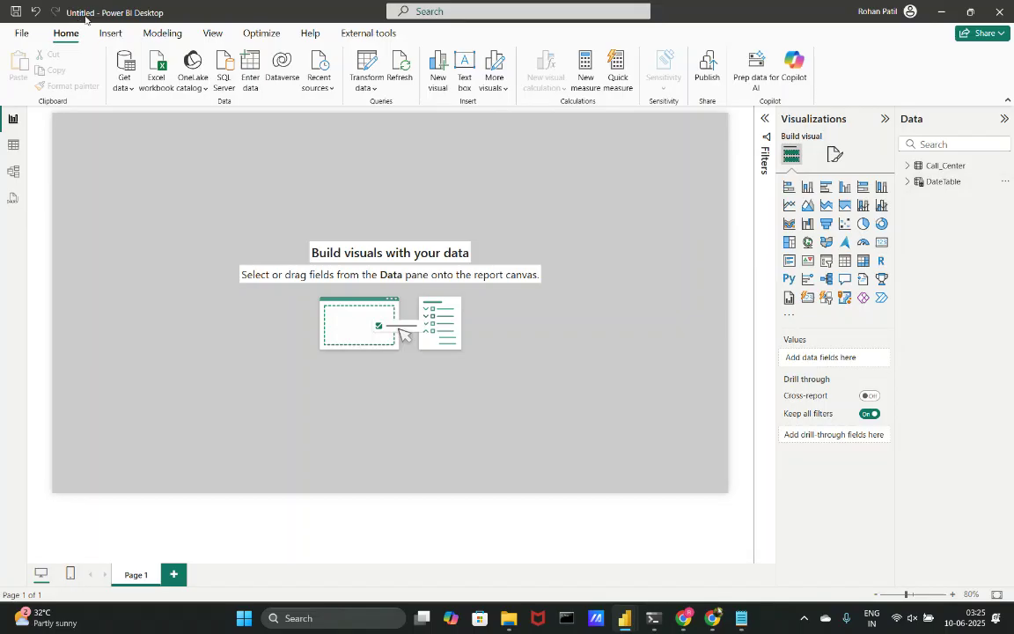
pyautogui.click(12, 145)
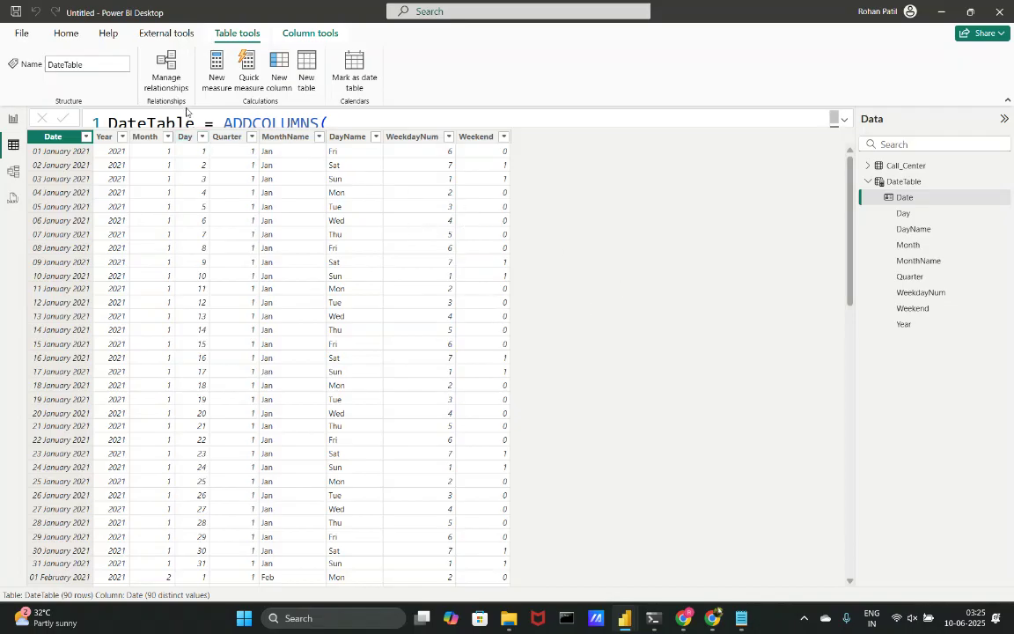
pyautogui.click(309, 88)
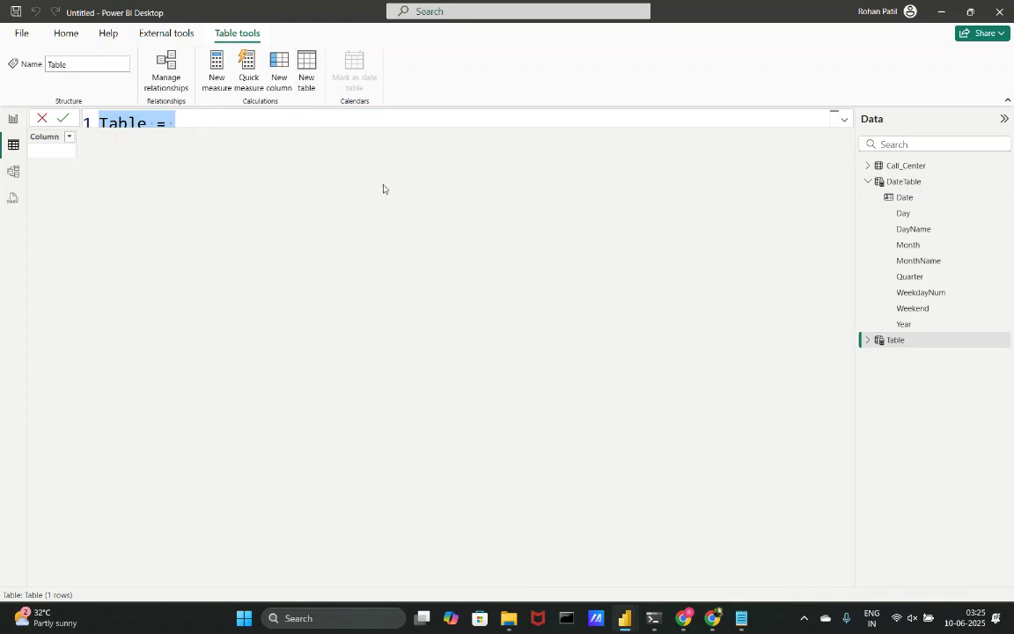
pyautogui.doubleClick(145, 123)
pyautogui.write('Kwy==')
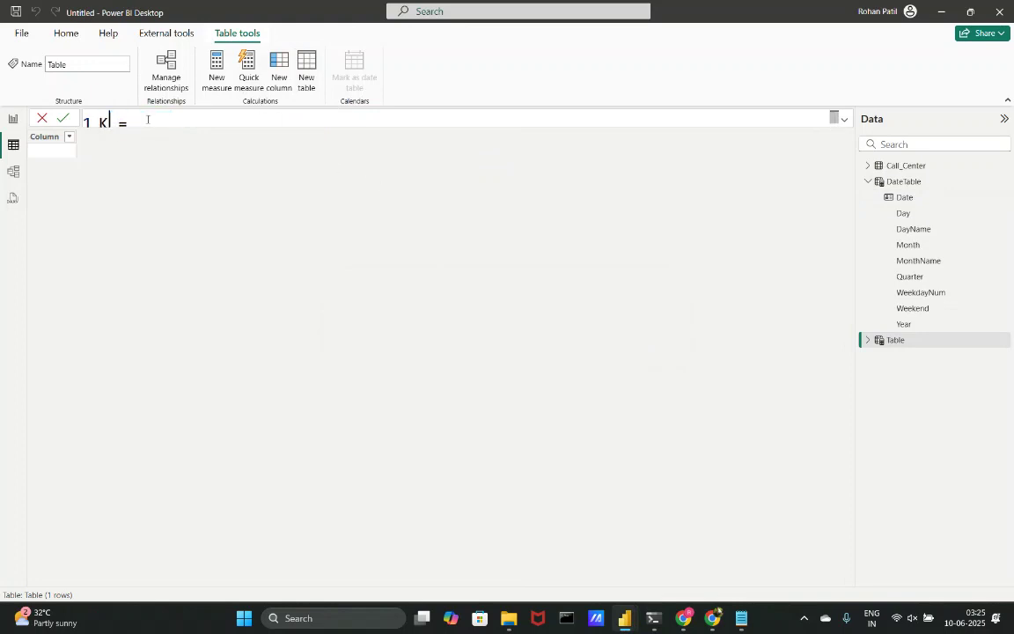
pyautogui.press('BackSpace')
pyautogui.press('BackSpace')
pyautogui.press('BackSpace')
pyautogui.press('BackSpace')
pyautogui.write('ey Metrics')
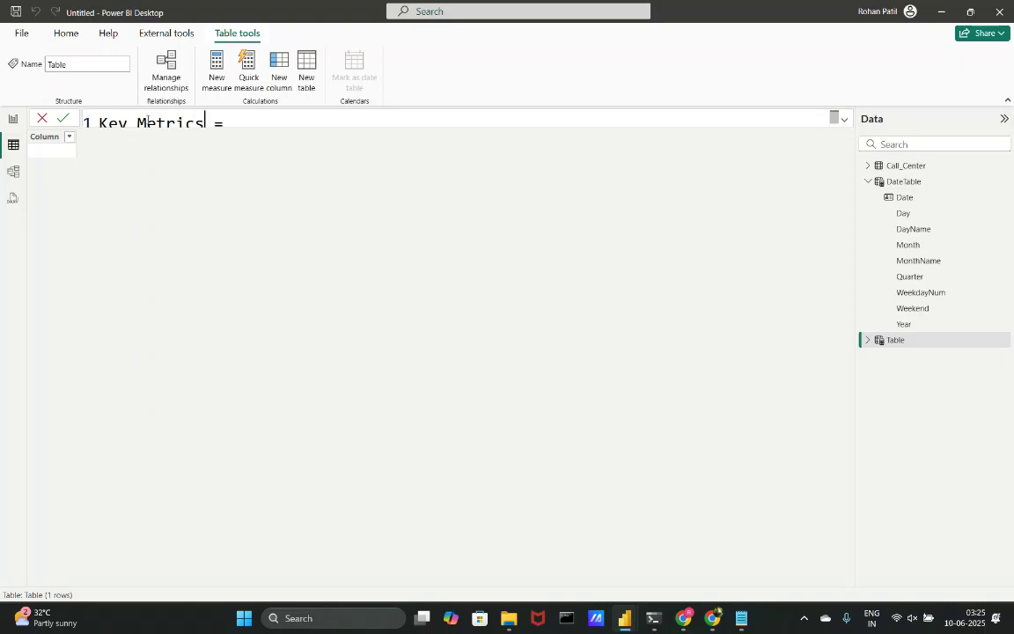
pyautogui.press('Return')
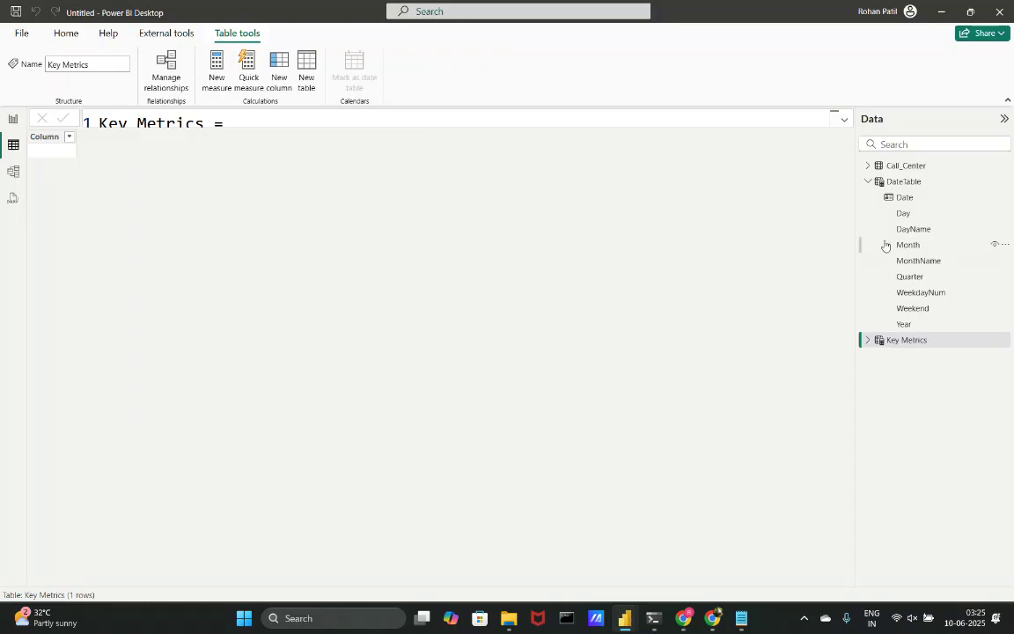
# Collapse the DateTable fields, then expand the Key Metrics formula area and reduce its text size.
pyautogui.click(867, 181)
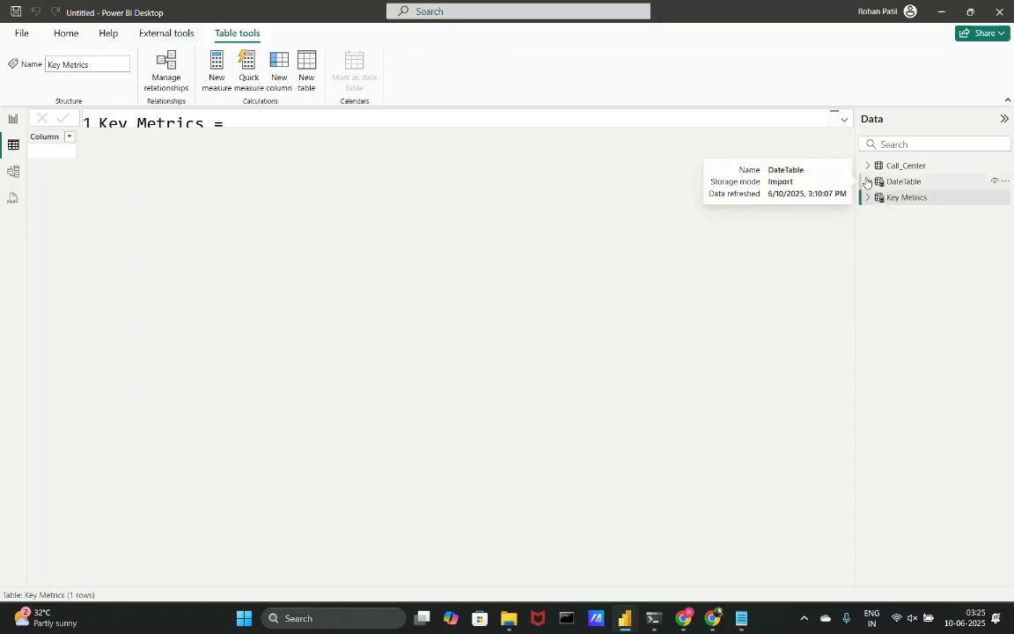
pyautogui.click(844, 120)
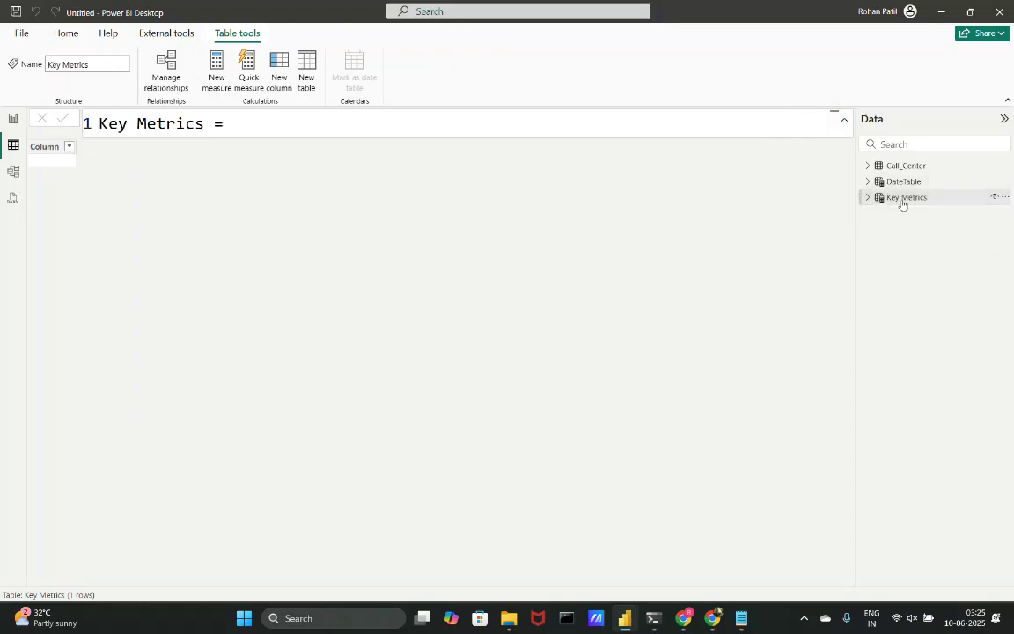
pyautogui.click(613, 127)
pyautogui.scroll(-7, 614, 127)
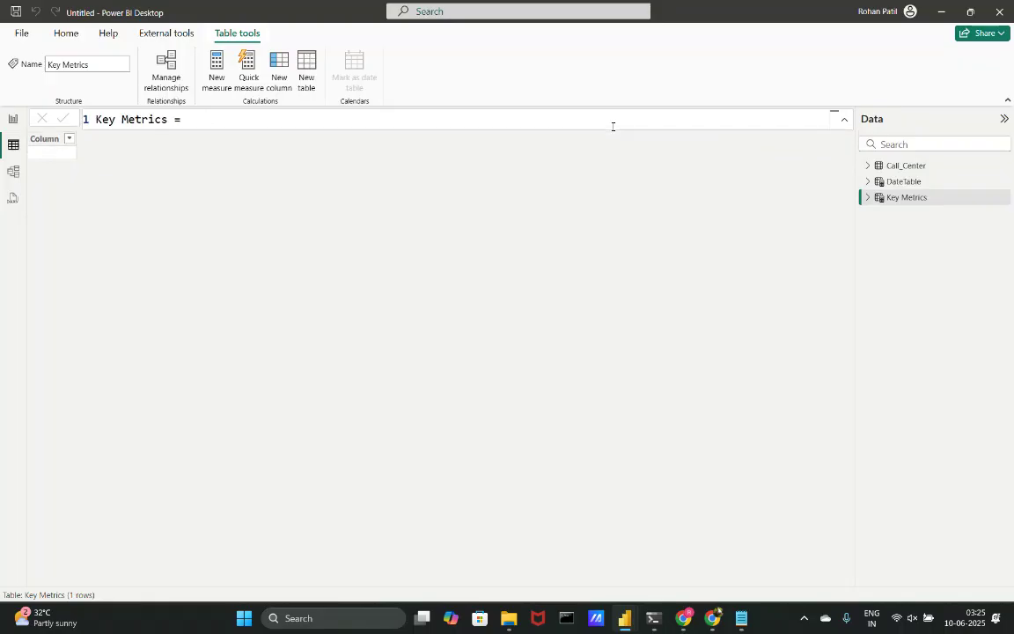
# Examine the Call_Center data and the contents of the Key Metrics table, comparing the table list in the data and report views.
pyautogui.click(922, 167)
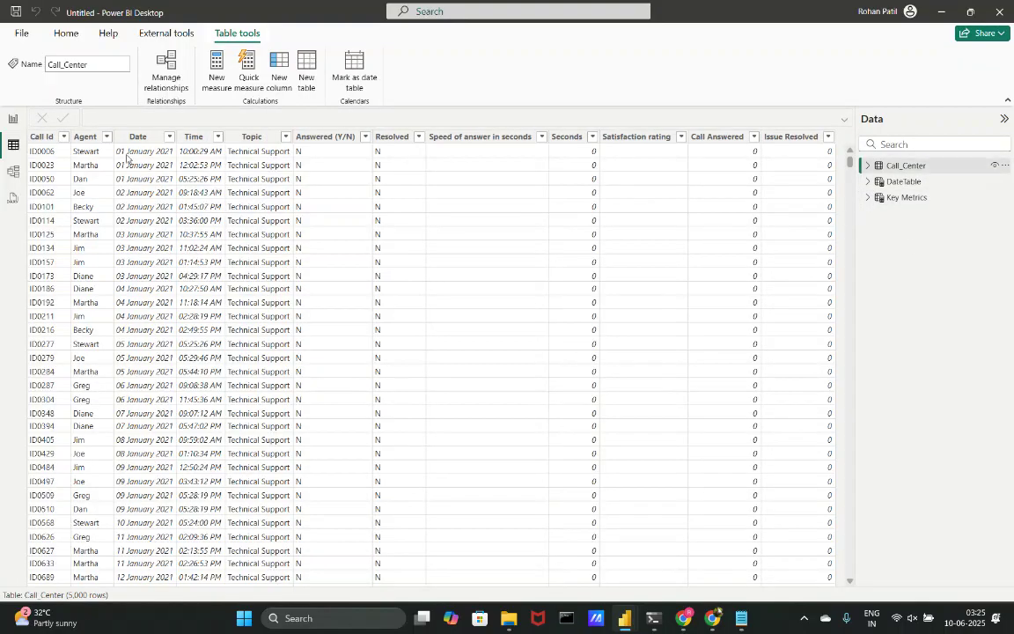
pyautogui.click(13, 119)
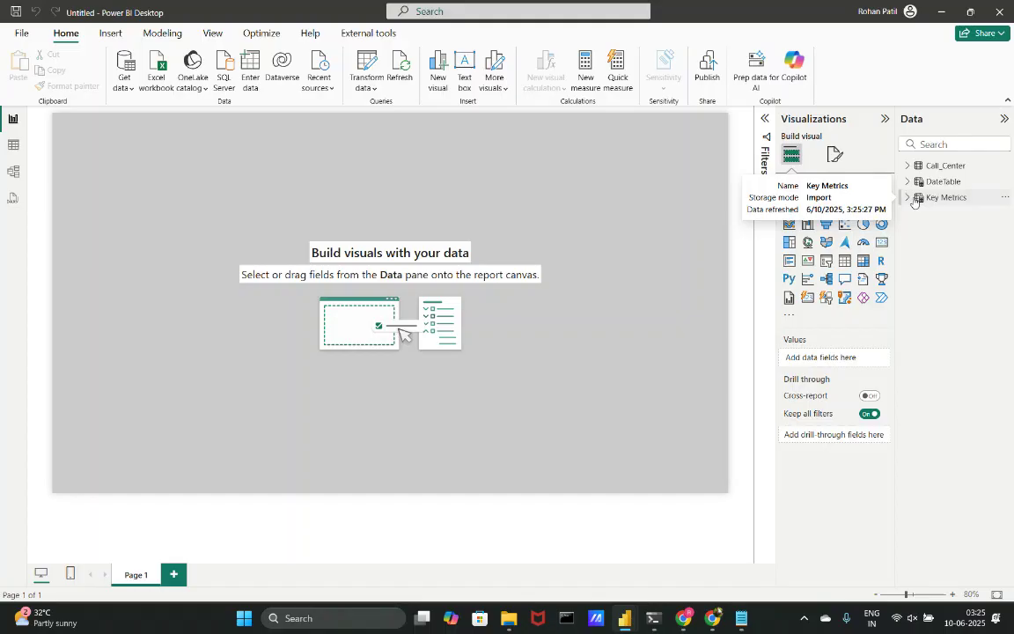
pyautogui.click(10, 145)
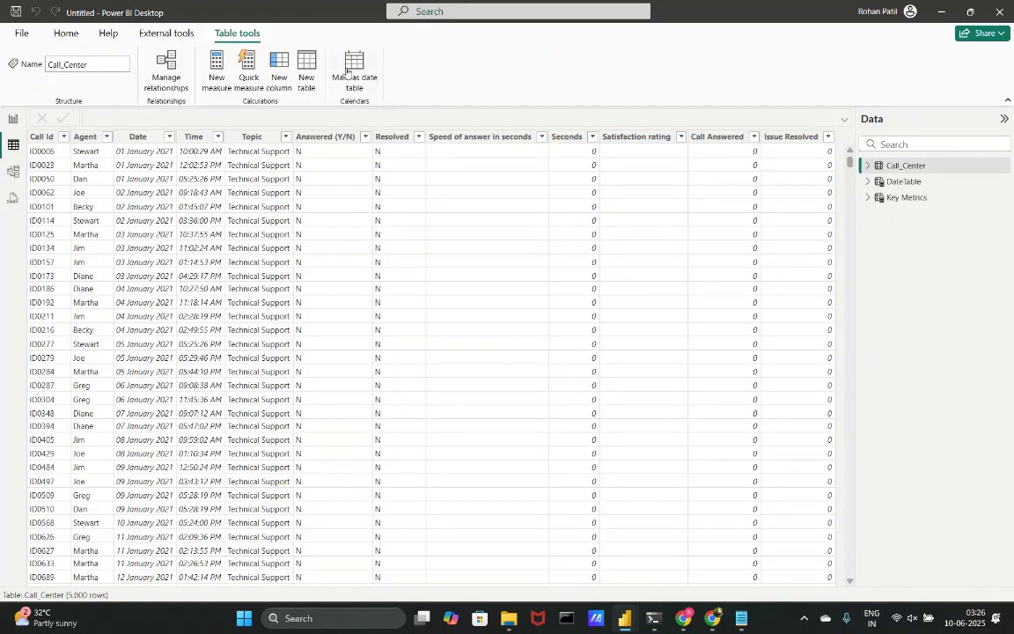
pyautogui.click(868, 198)
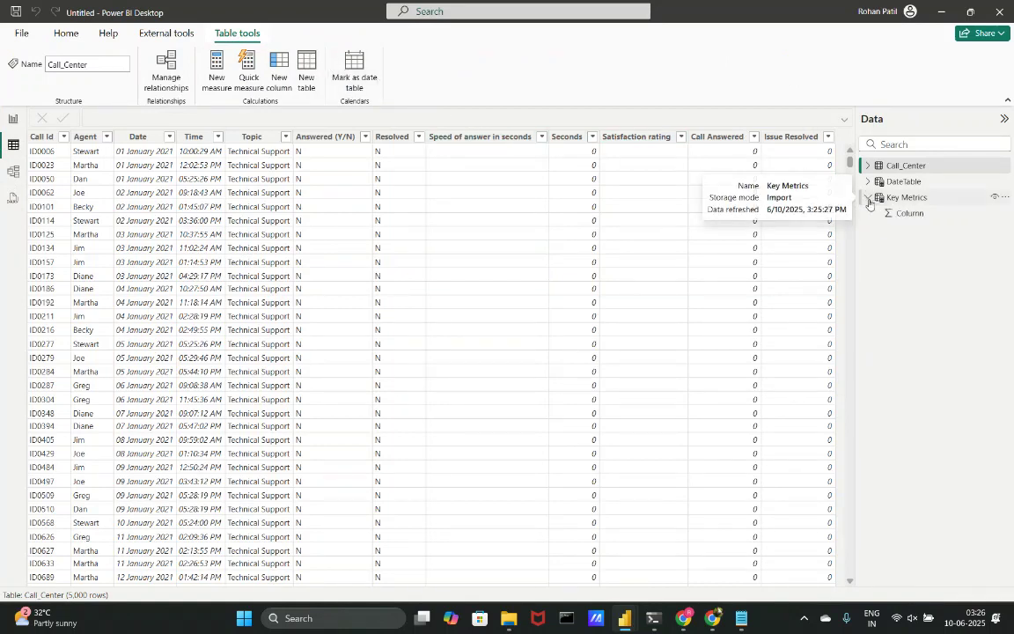
pyautogui.click(884, 199)
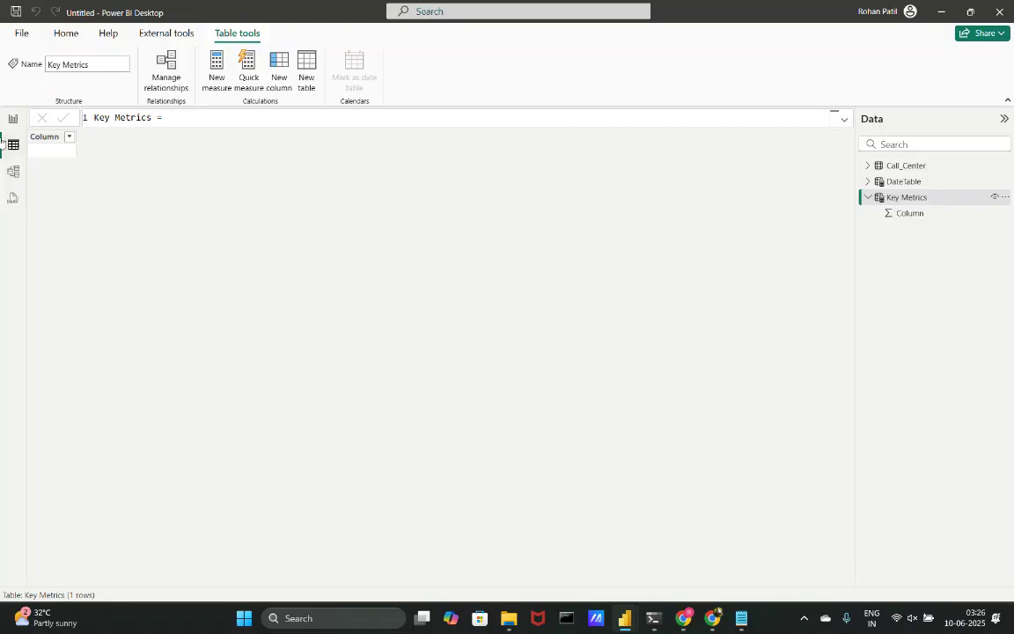
pyautogui.click(14, 118)
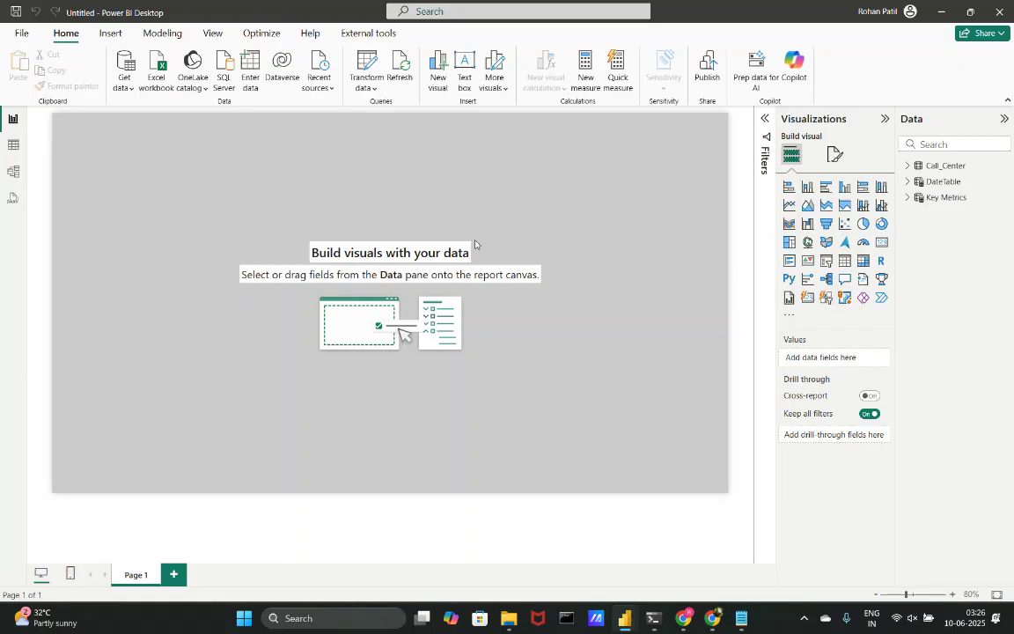
pyautogui.click(10, 145)
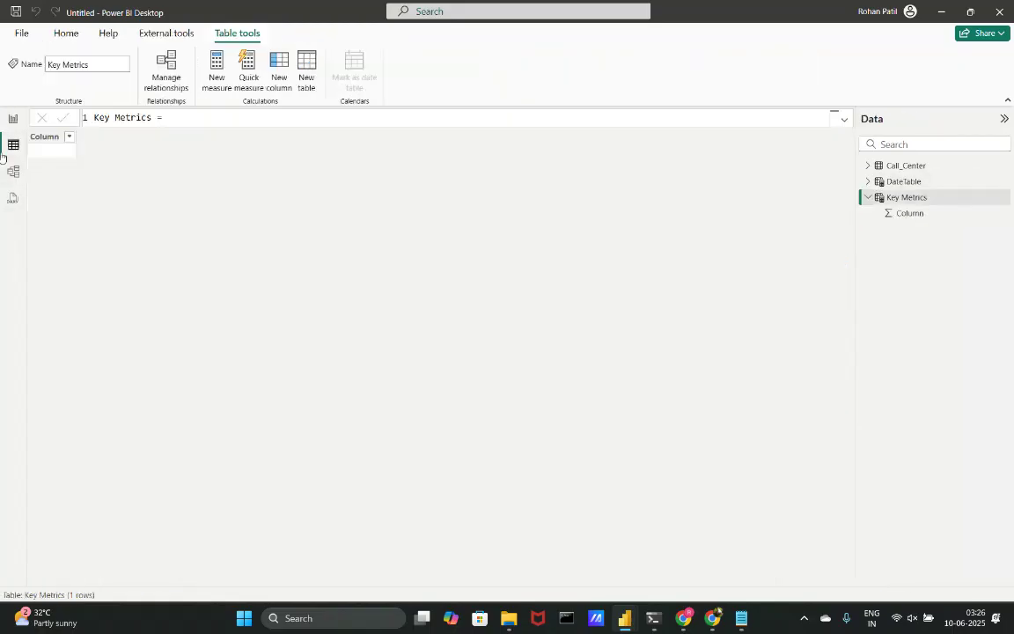
pyautogui.click(907, 166)
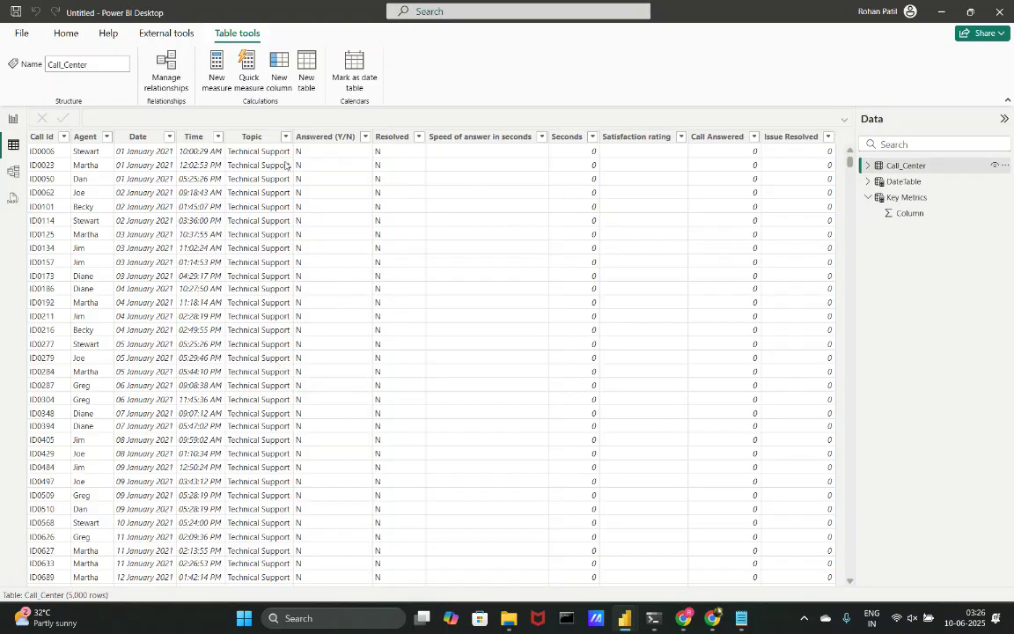
# Check the distinct filter values available in the Resolved and Answered (Y/N) columns of the Call_Center table.
pyautogui.click(396, 139)
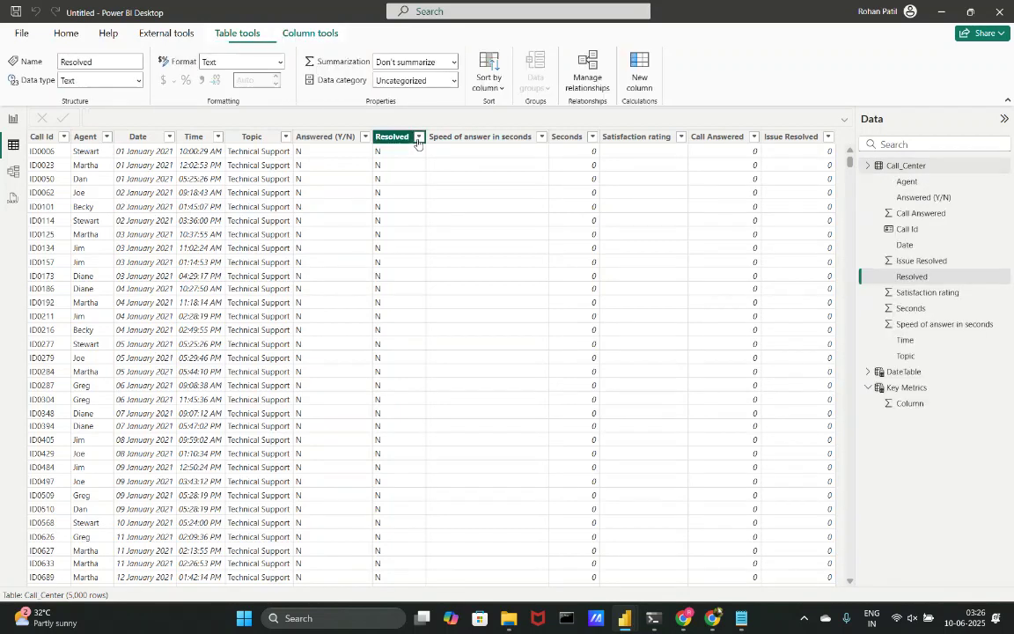
pyautogui.click(419, 137)
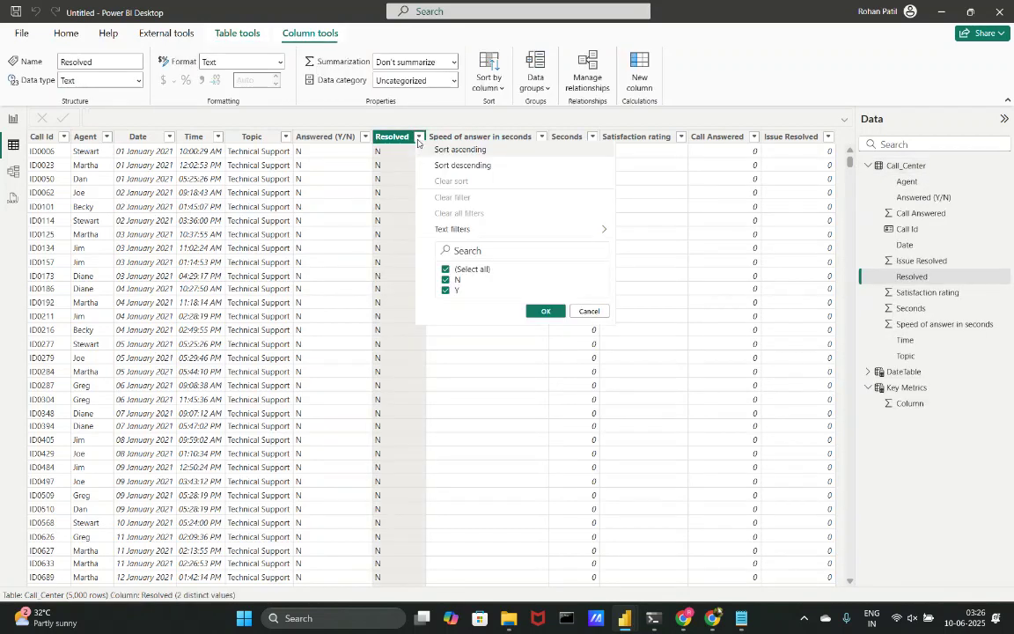
pyautogui.click(364, 136)
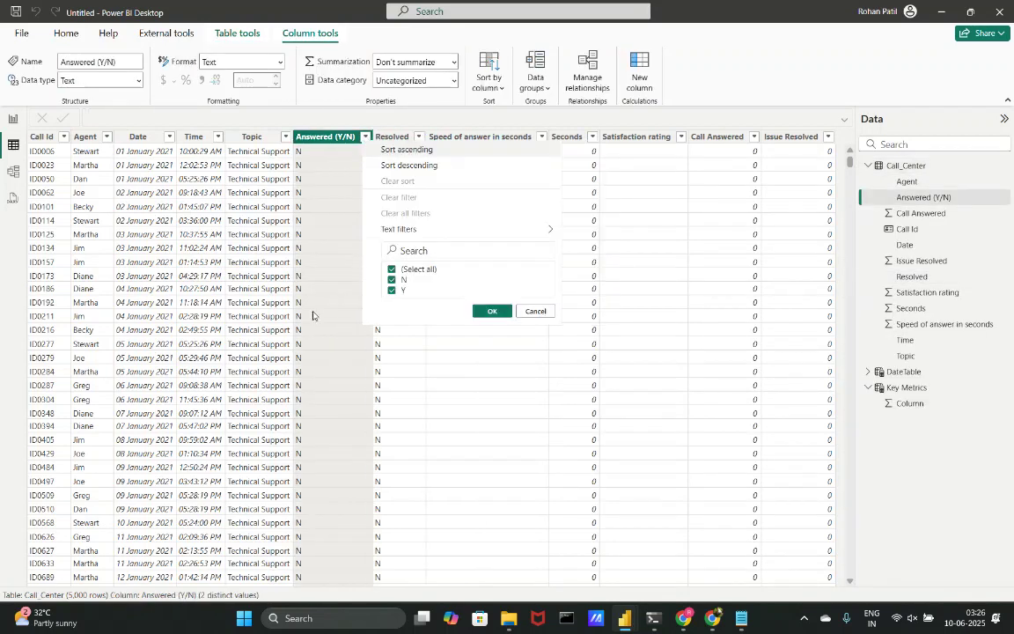
pyautogui.click(283, 281)
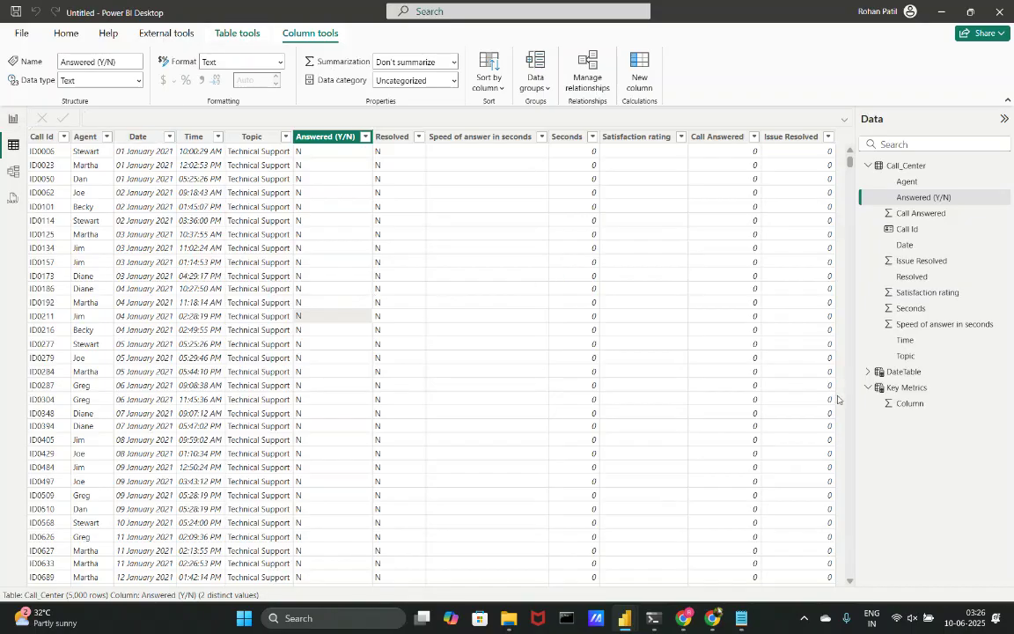
# Start a new measure in the Key Metrics table and name it Total Calls Received.
pyautogui.click(905, 388)
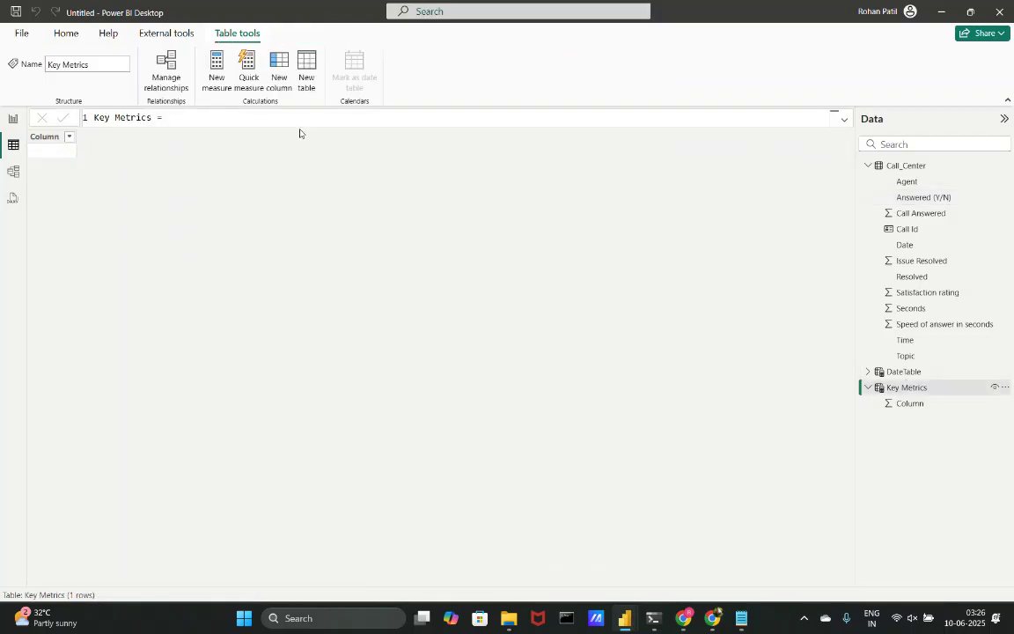
pyautogui.click(213, 63)
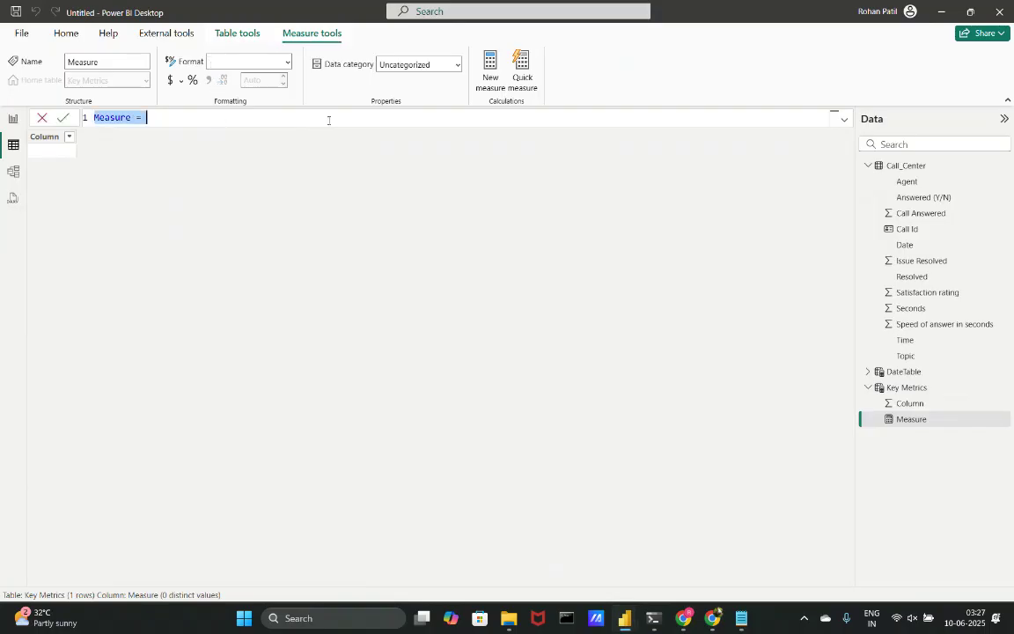
pyautogui.click(124, 117)
pyautogui.doubleClick(124, 117)
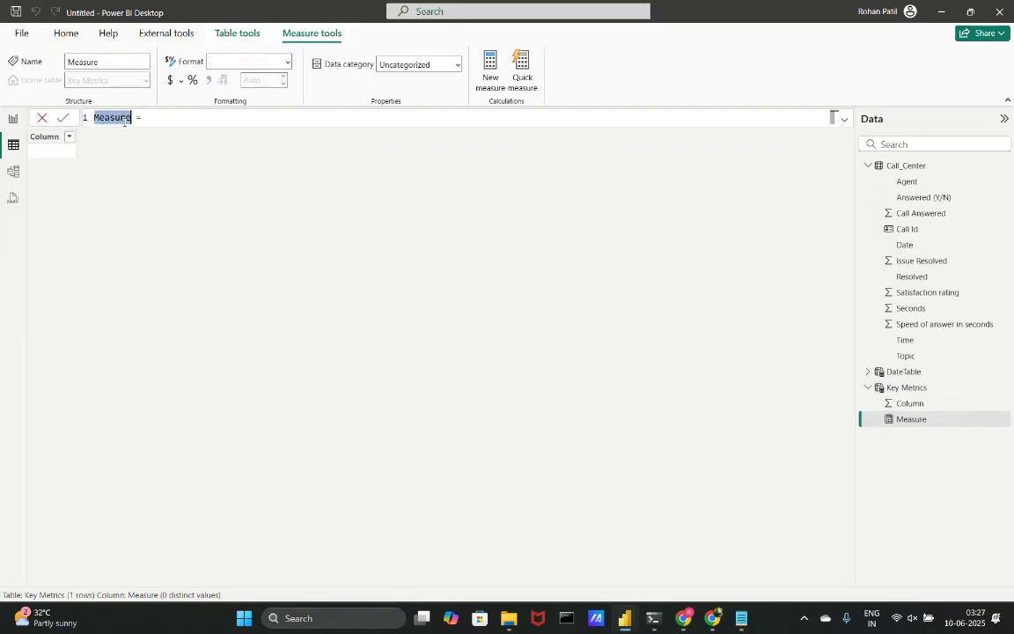
pyautogui.write('Total')
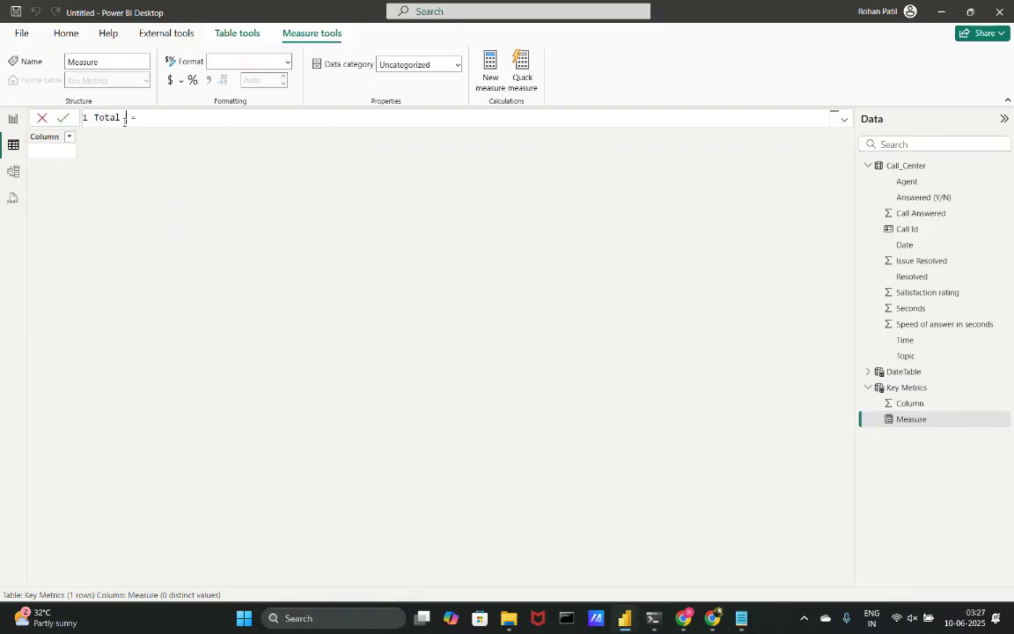
pyautogui.write(' Calls Rec')
pyautogui.write('ie')
pyautogui.press('BackSpace')
pyautogui.write('eived')
pyautogui.press('End')
# Define the Total Calls Received measure as COUNTROWS(Call_Center) and commit the formula.
pyautogui.write('Co')
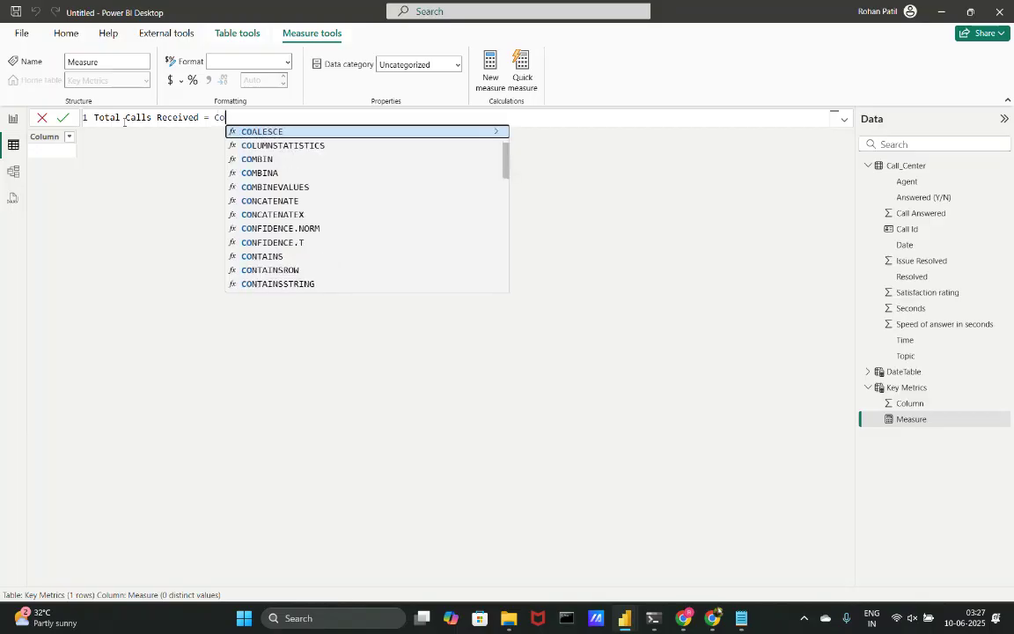
pyautogui.write('unte')
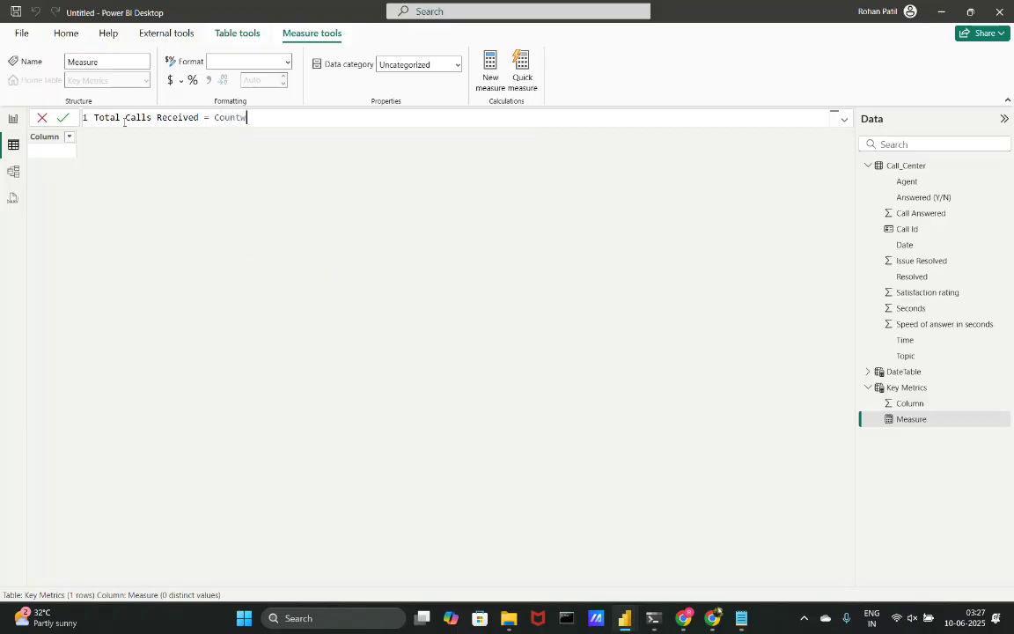
pyautogui.press('BackSpace')
pyautogui.write('ROWS(')
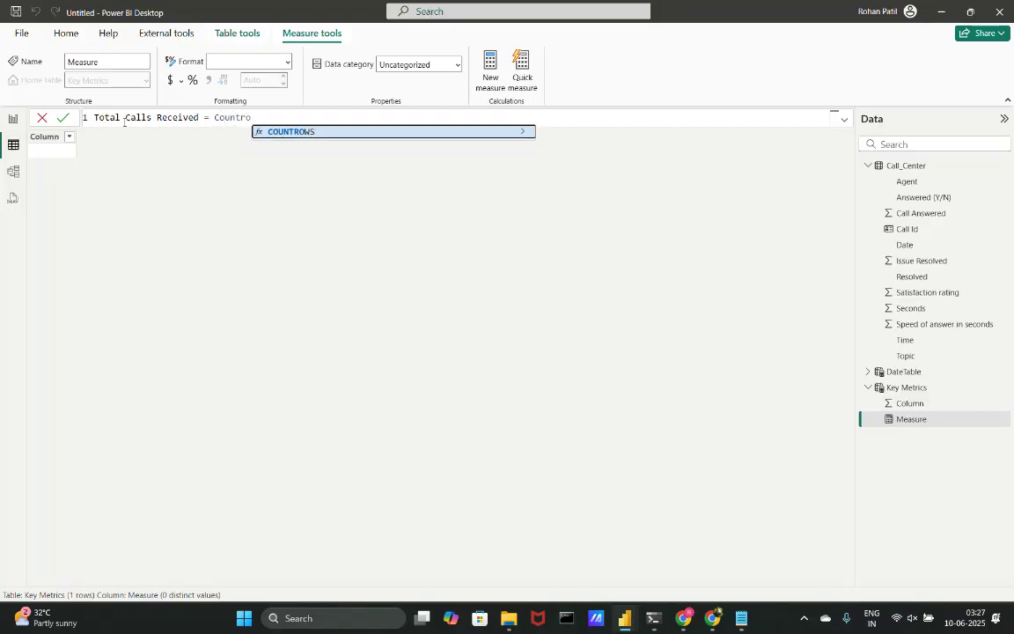
pyautogui.press('Tab')
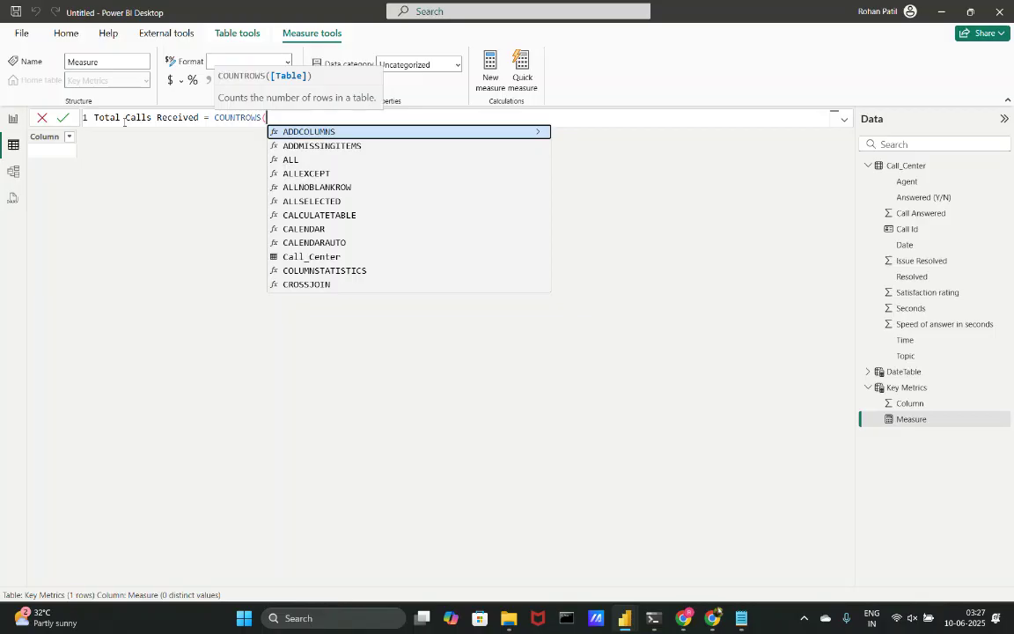
pyautogui.write('ca')
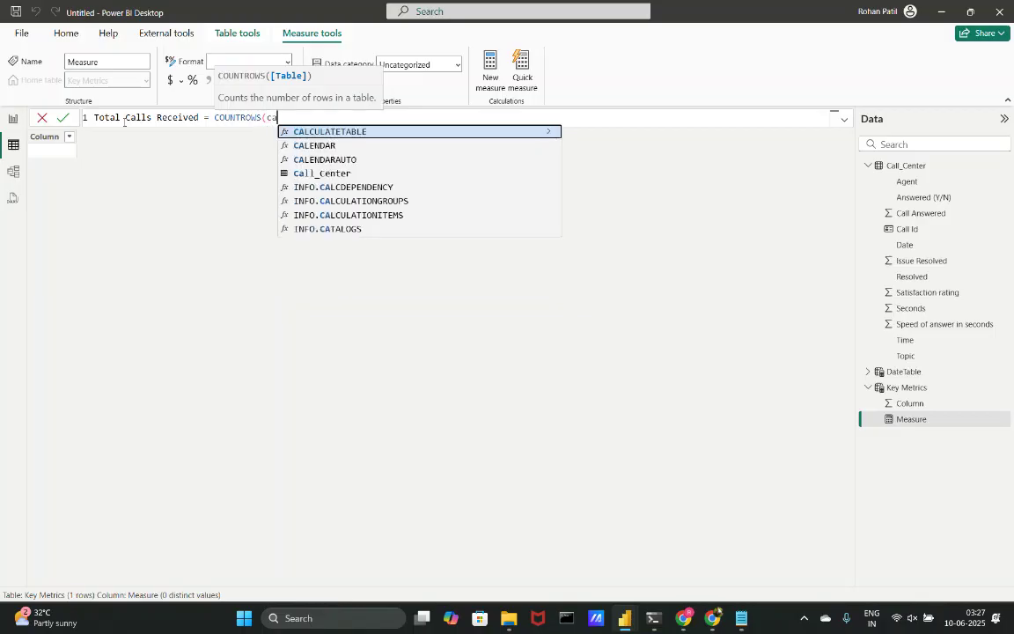
pyautogui.press('Down')
pyautogui.press('Down')
pyautogui.press('Down')
pyautogui.press('Tab')
pyautogui.write(')')
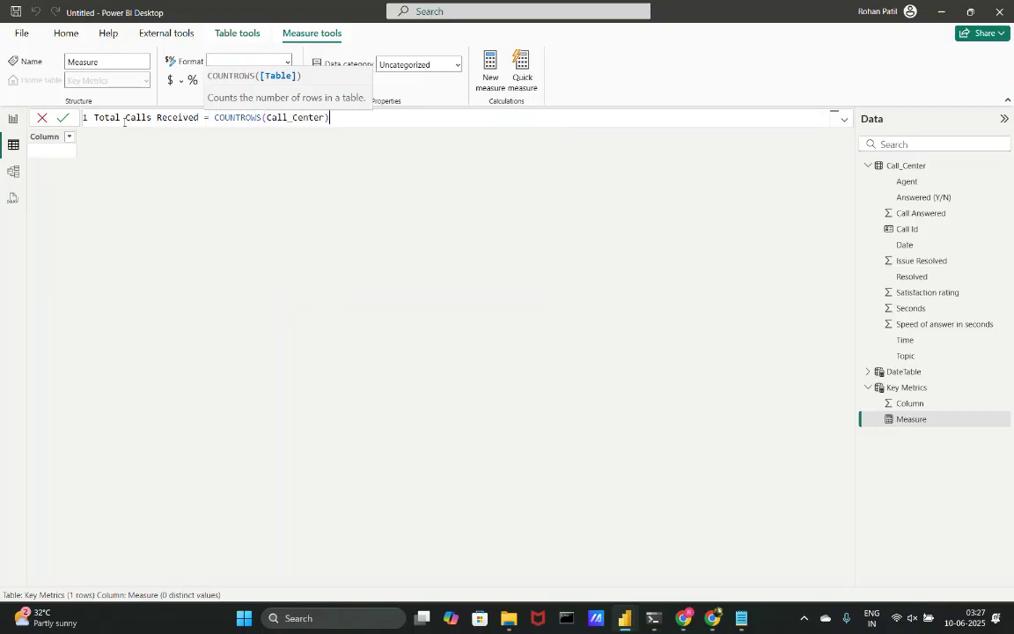
pyautogui.press('Return')
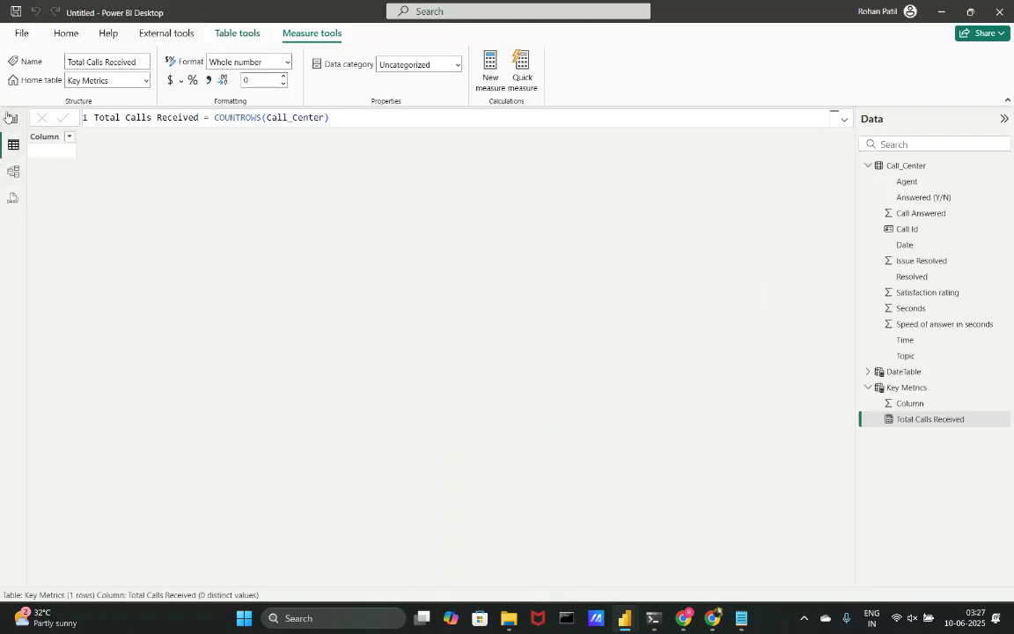
# Add a card visual showing Total Calls Received to the report page, halve its height and move it near the upper middle.
pyautogui.click(12, 118)
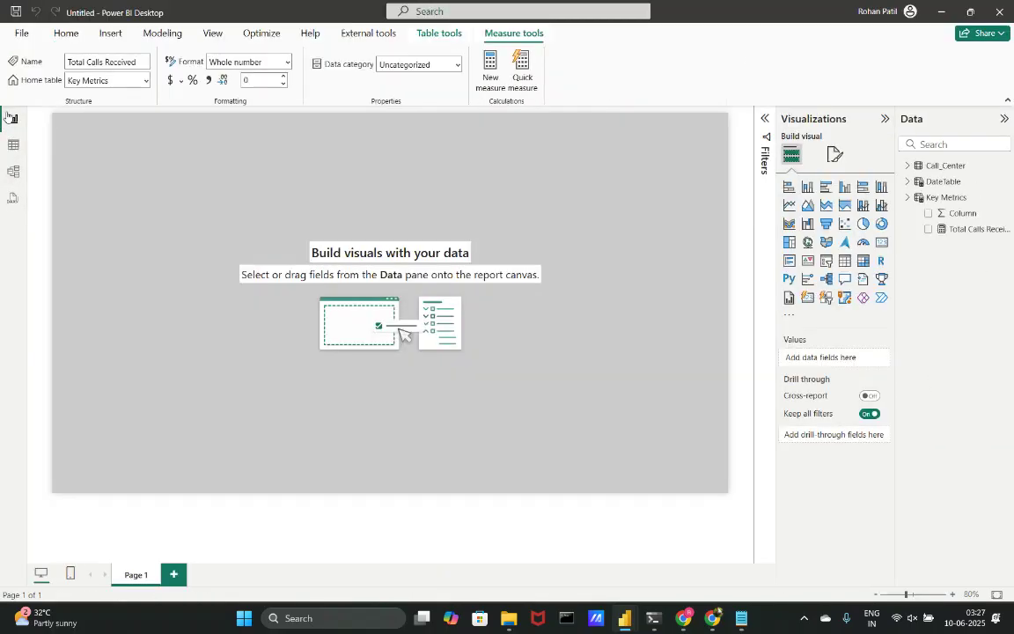
pyautogui.click(928, 229)
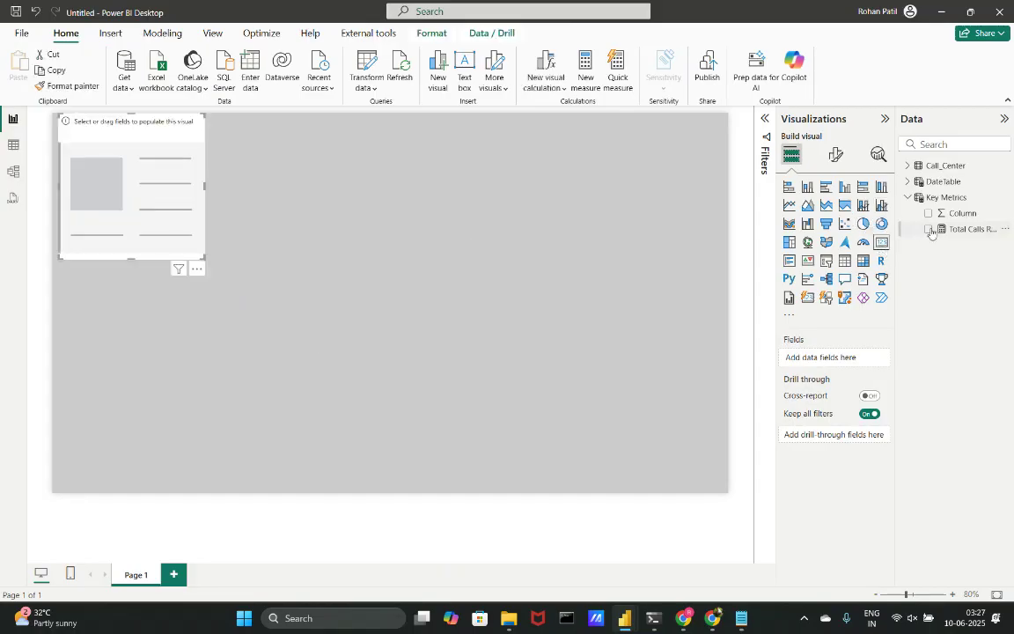
pyautogui.moveTo(144, 260); pyautogui.dragTo(159, 181)
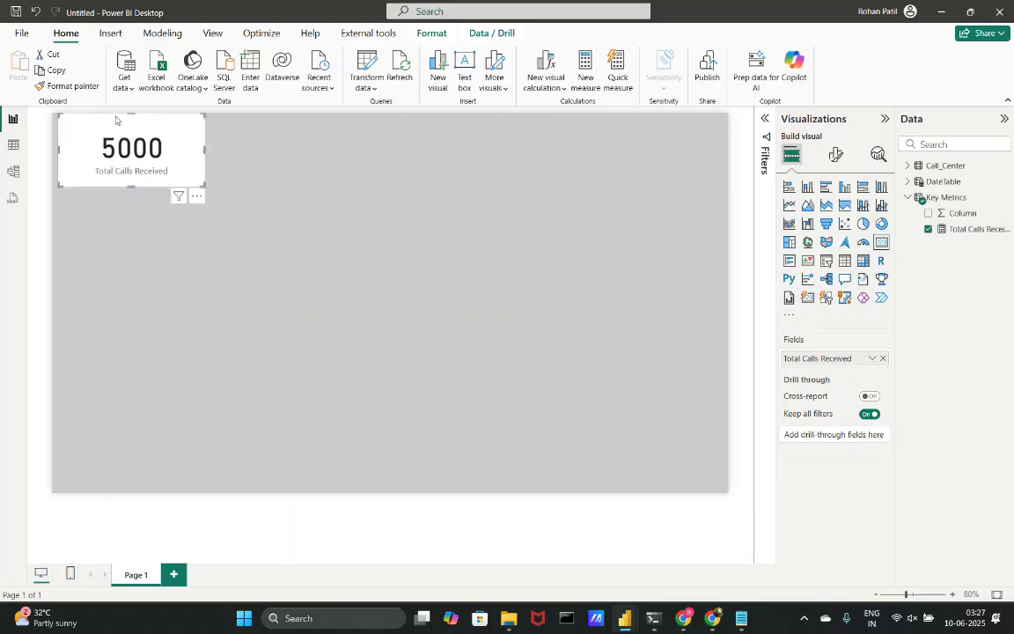
pyautogui.moveTo(115, 120); pyautogui.dragTo(250, 162)
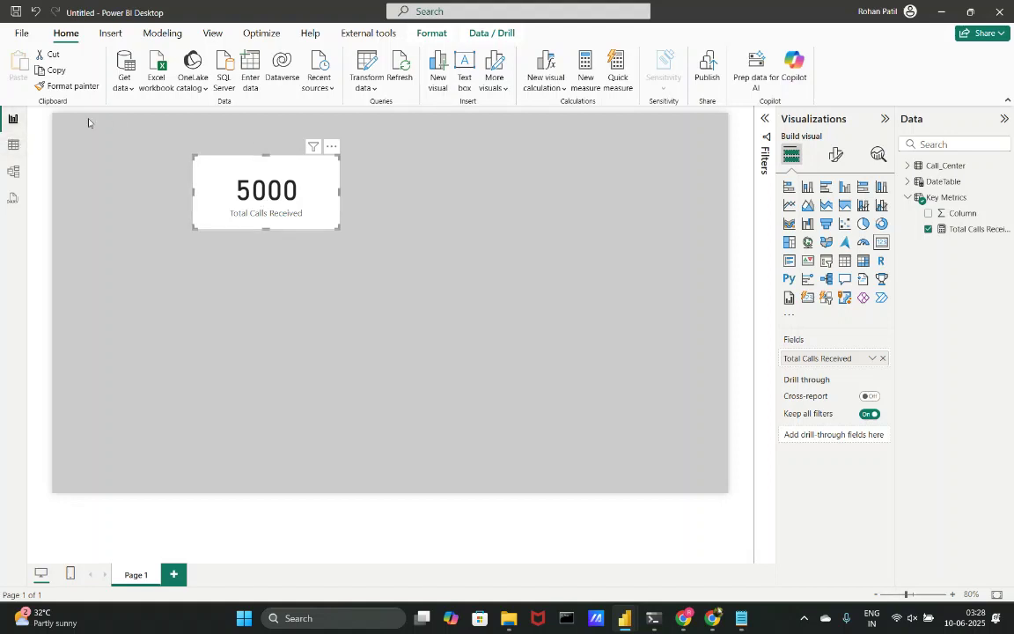
# Review the Call_Center data and the options available for the placeholder Column in the Key Metrics table.
pyautogui.click(14, 145)
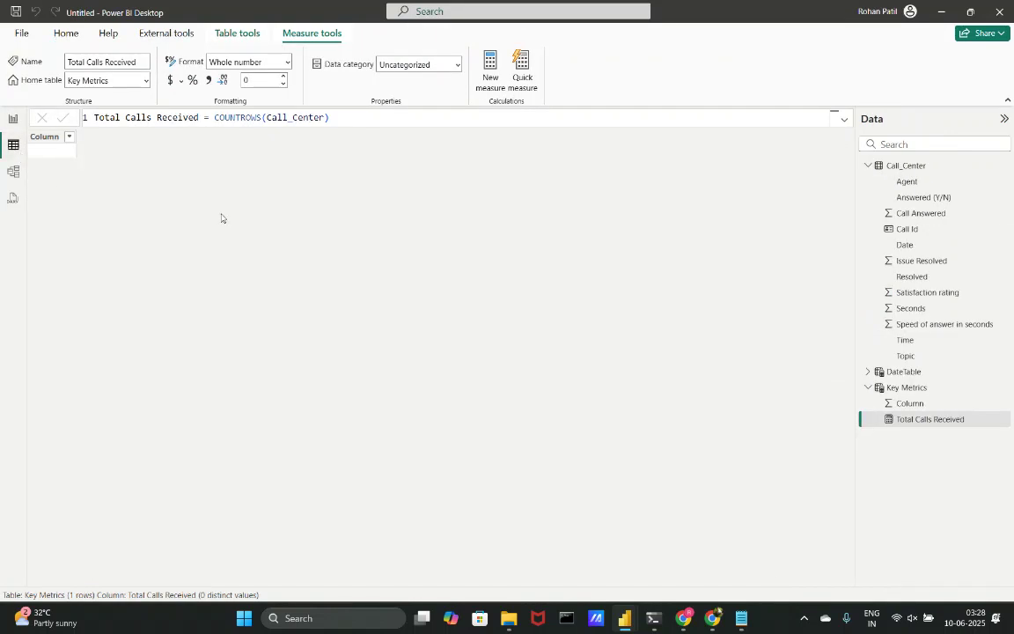
pyautogui.click(903, 170)
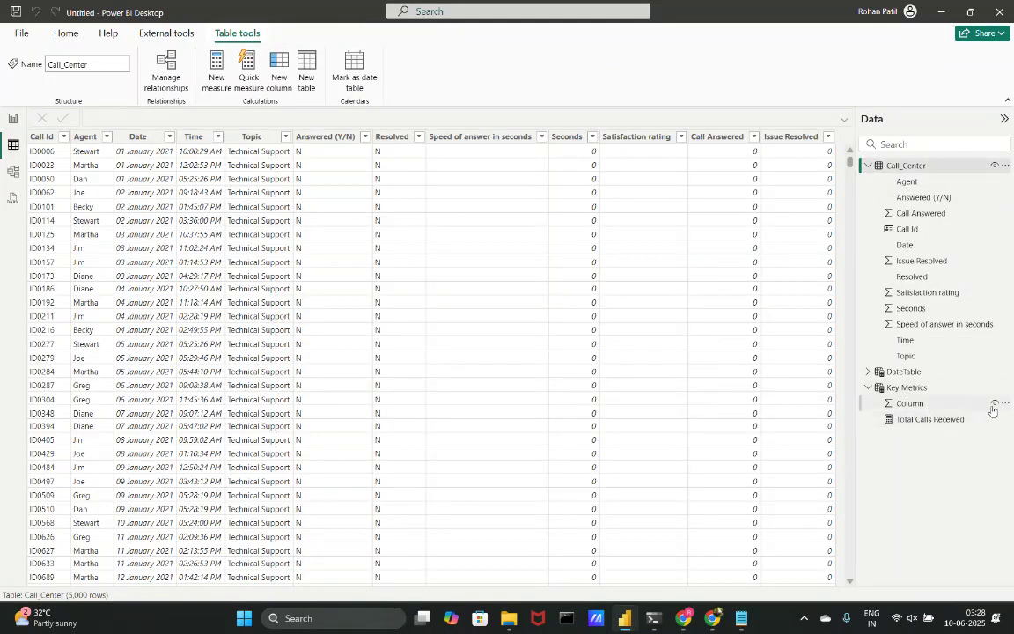
pyautogui.click(1006, 403)
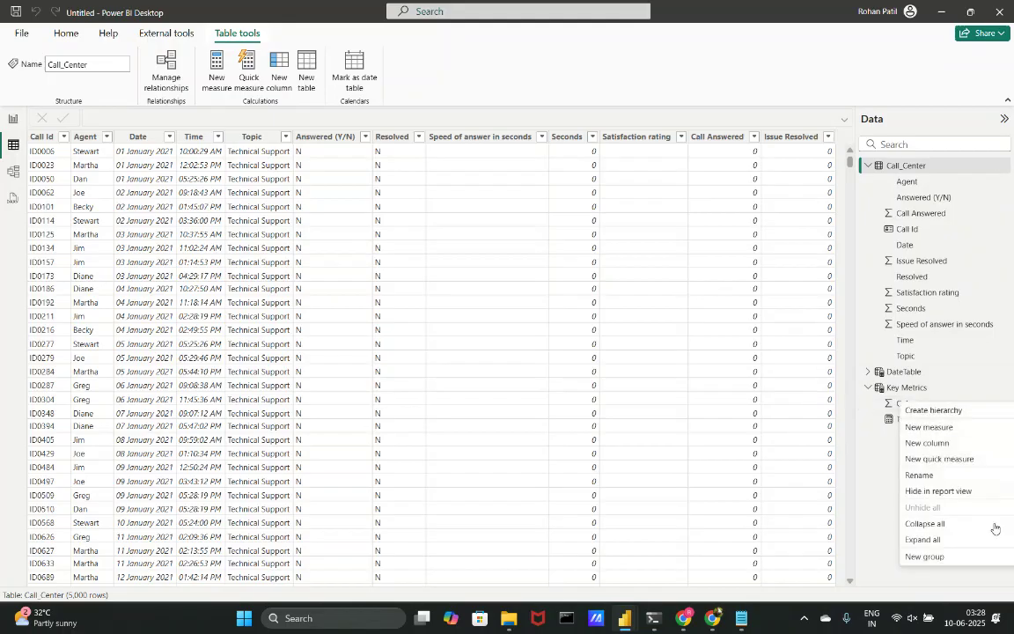
pyautogui.click(898, 405)
pyautogui.rightClick(909, 404)
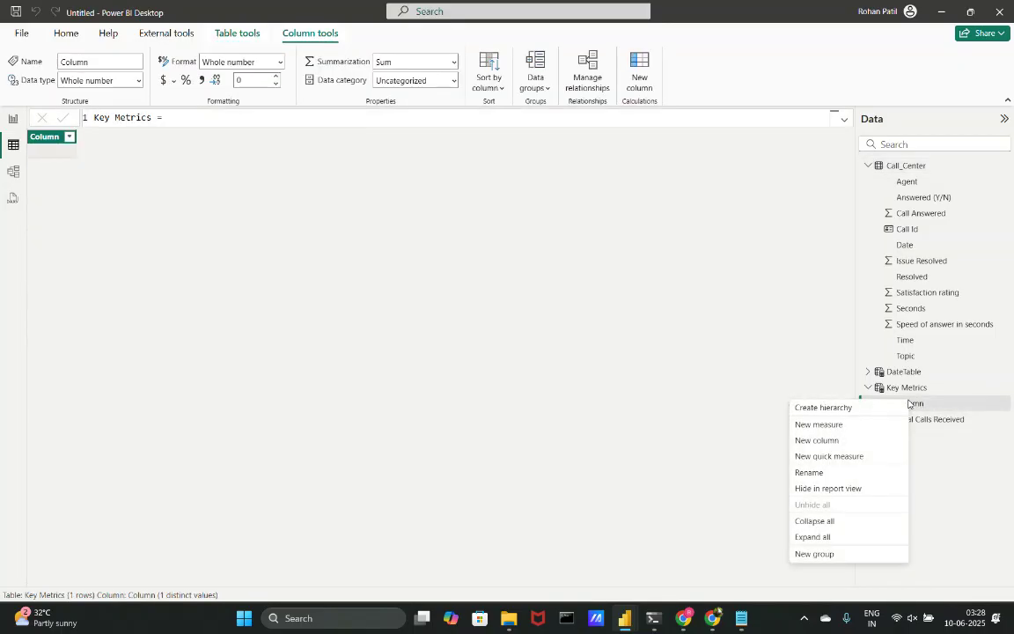
pyautogui.click(907, 164)
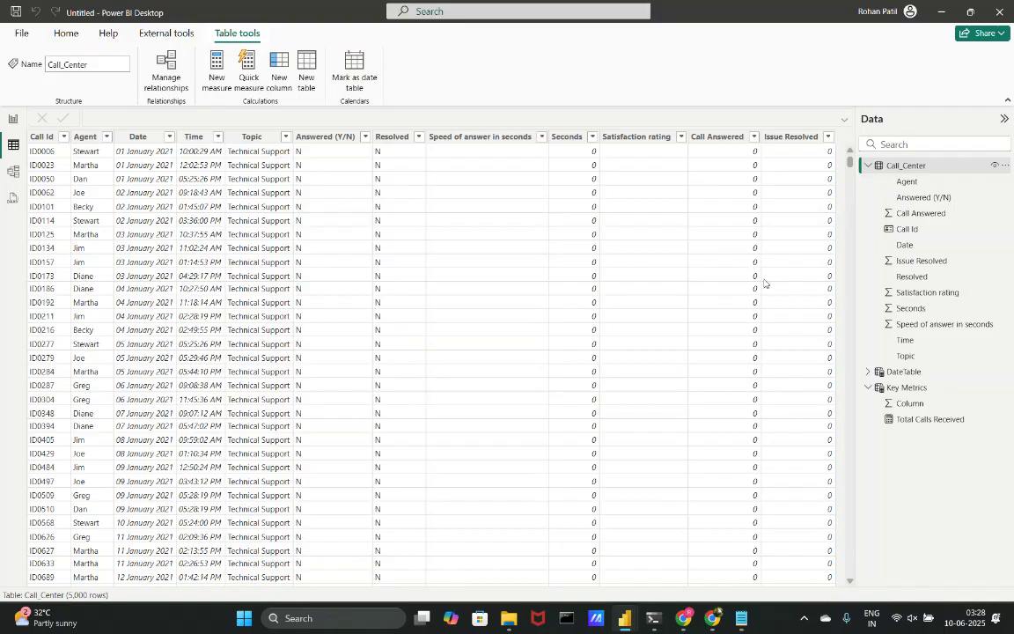
# Create a Key Metrics measure Total Calls Answered = SUM(Call_Center[Call Answered]).
pyautogui.click(925, 420)
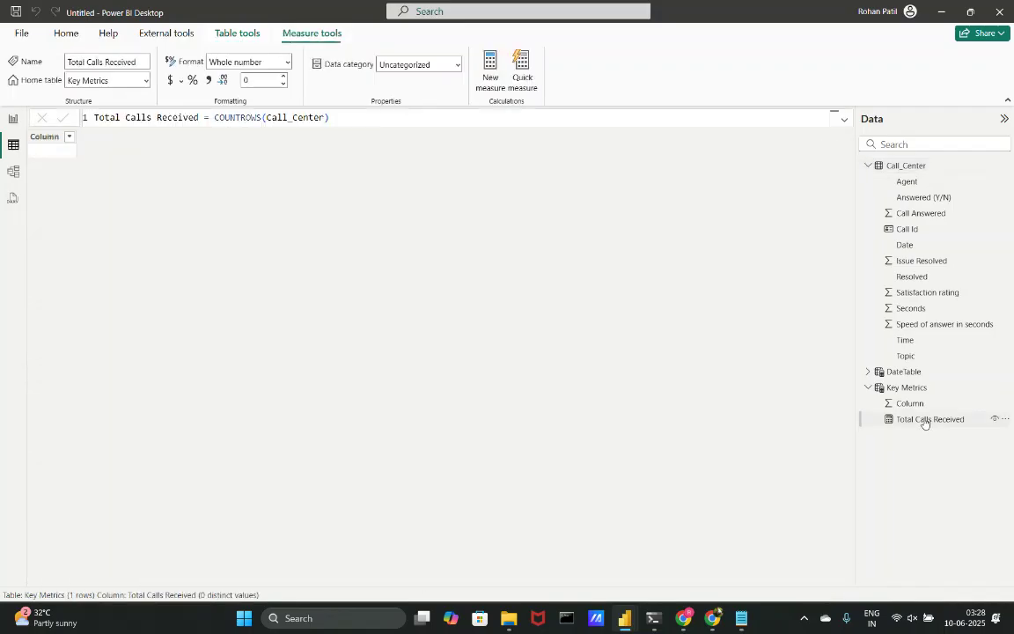
pyautogui.click(493, 72)
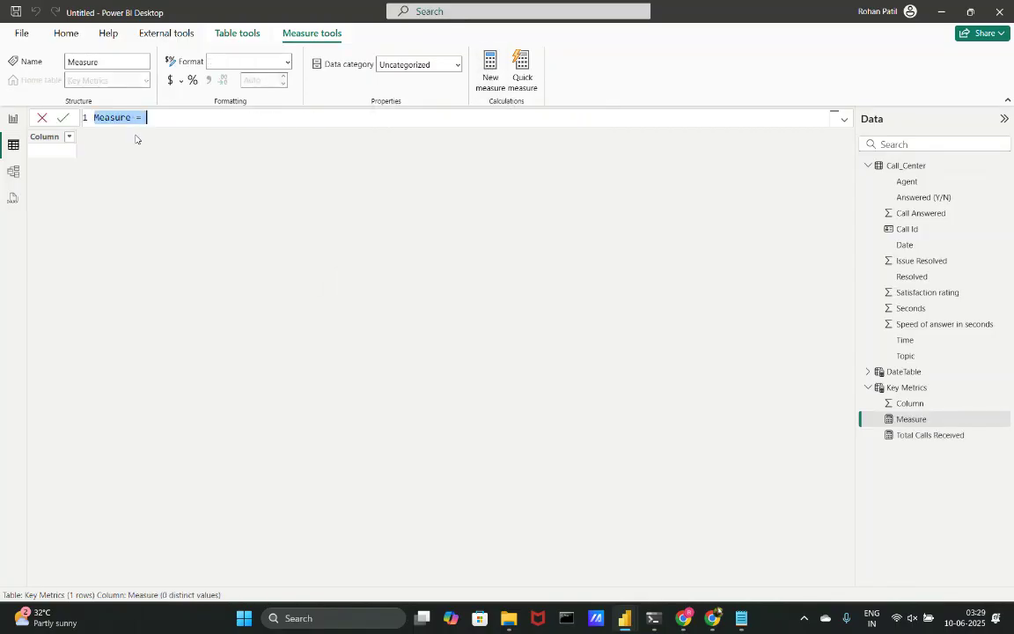
pyautogui.write('Total Cal')
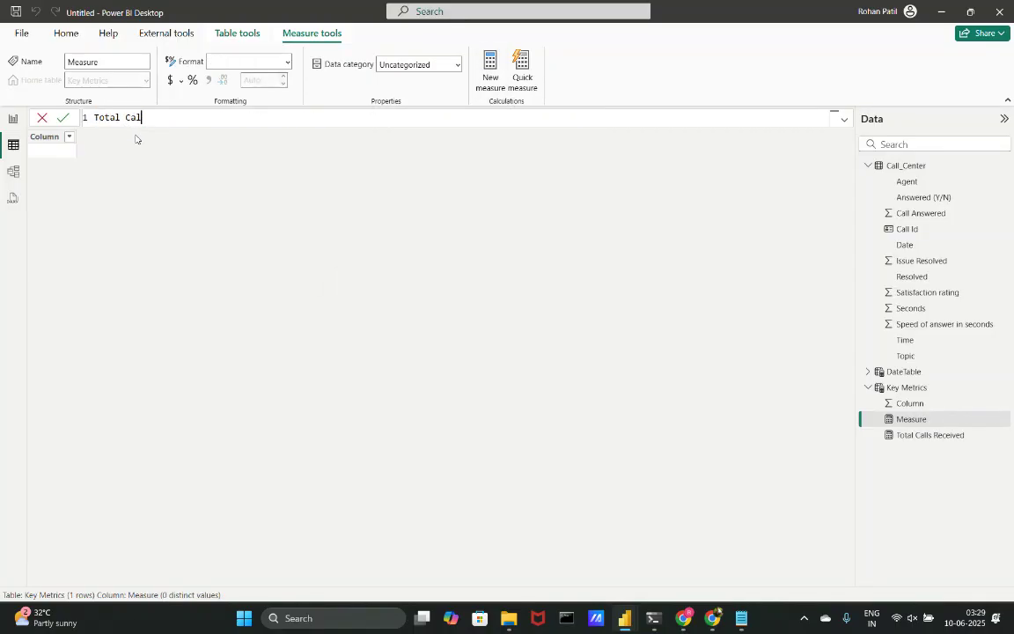
pyautogui.write('ls Answered = SUM(')
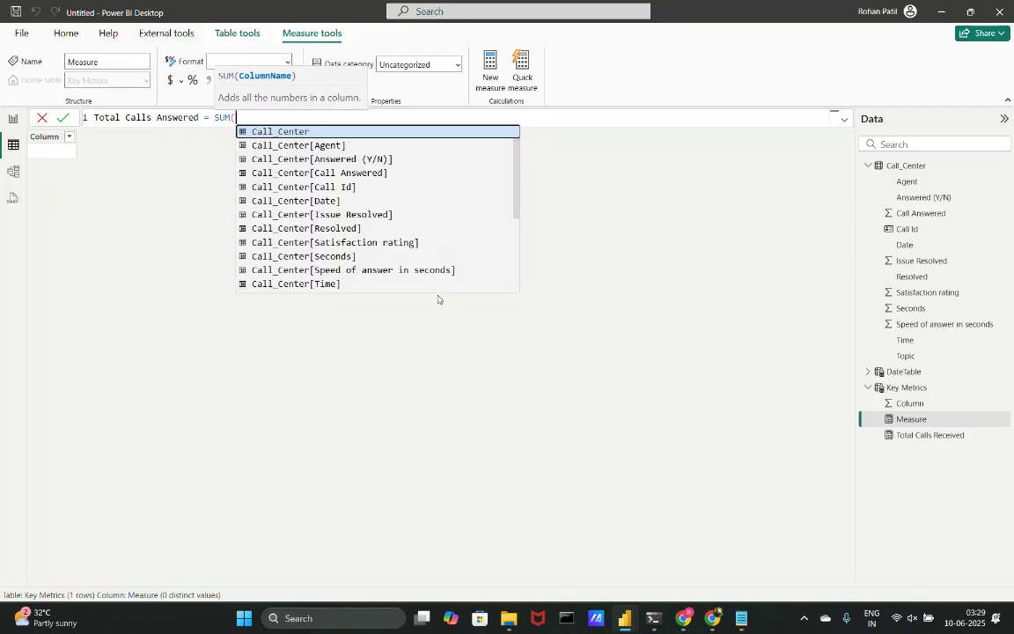
pyautogui.click(394, 174)
pyautogui.write(')')
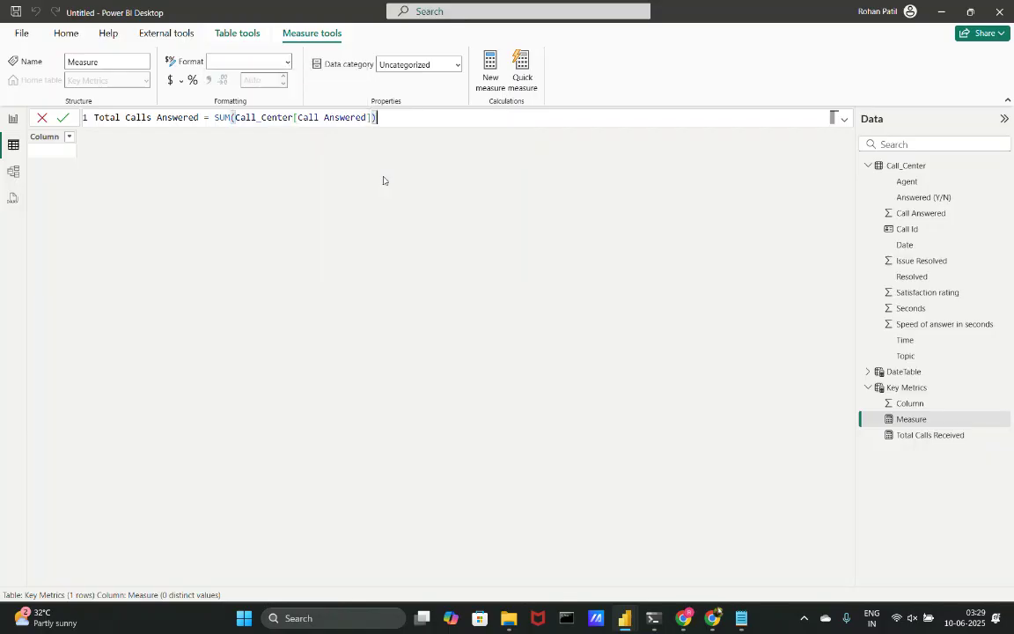
pyautogui.press('Return')
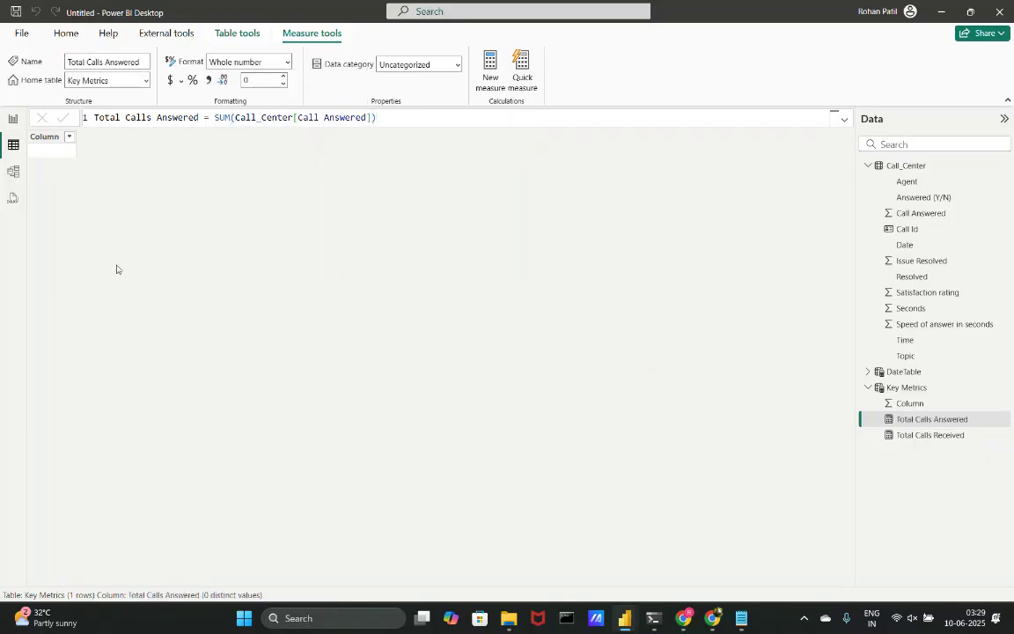
# Convert the Total Calls Received card to a multi-row card, add Total Calls Answered, and widen the visual to fit both.
pyautogui.click(12, 118)
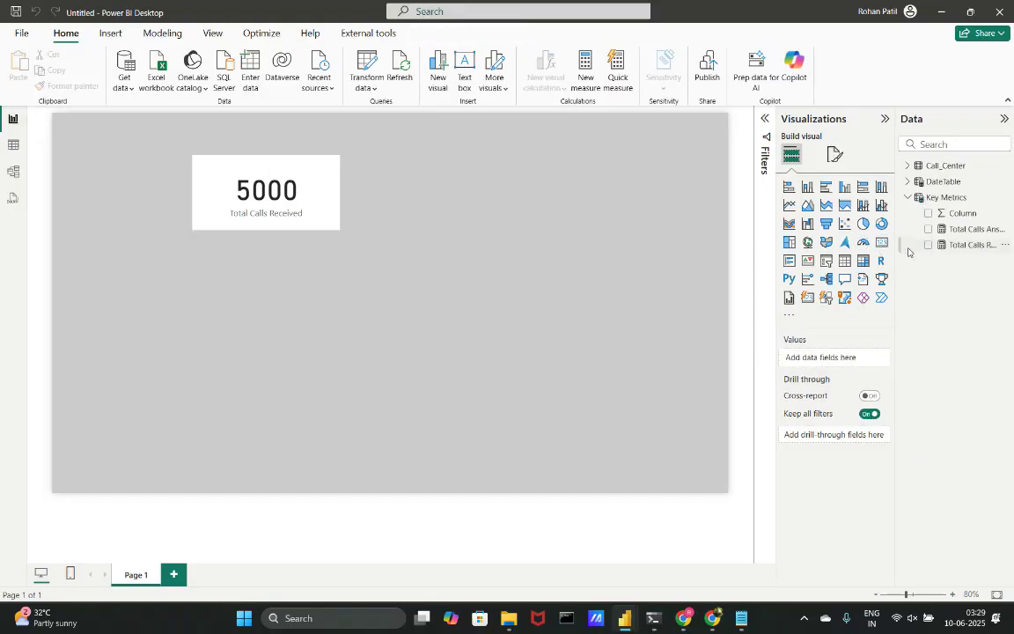
pyautogui.click(292, 213)
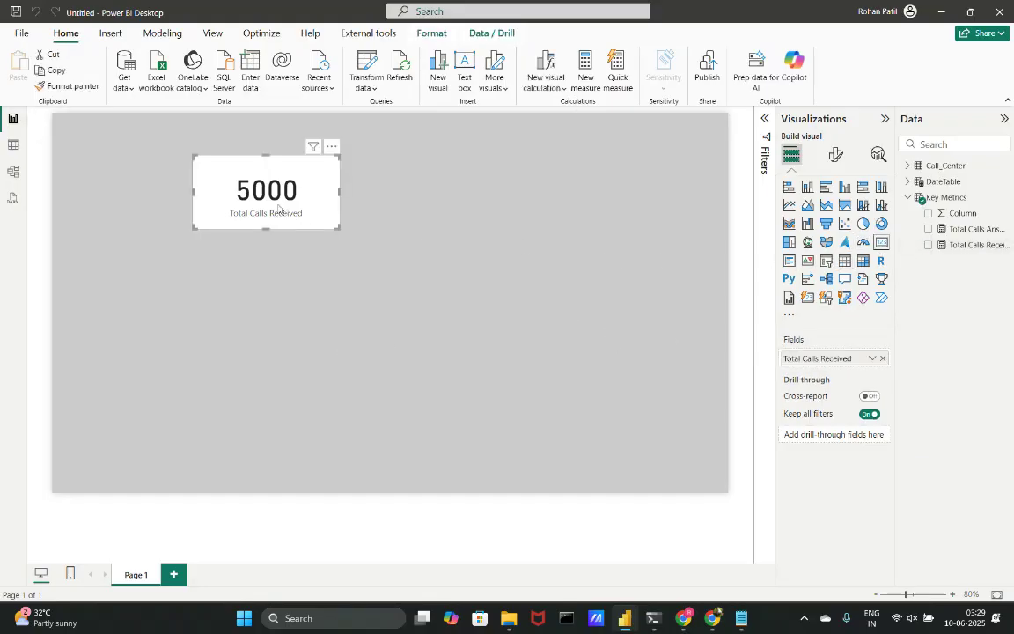
pyautogui.click(788, 260)
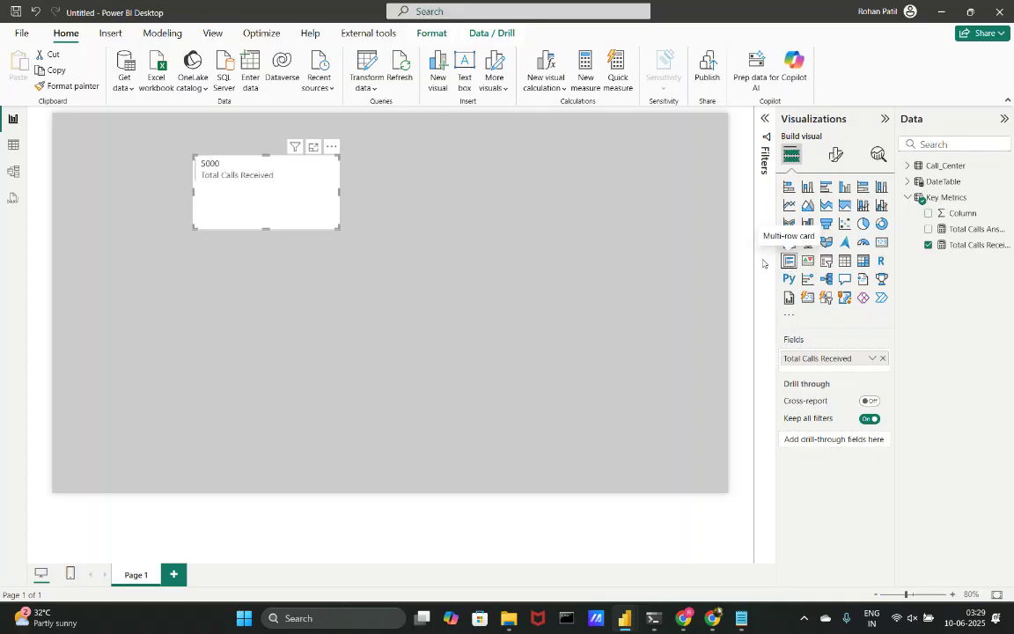
pyautogui.click(928, 229)
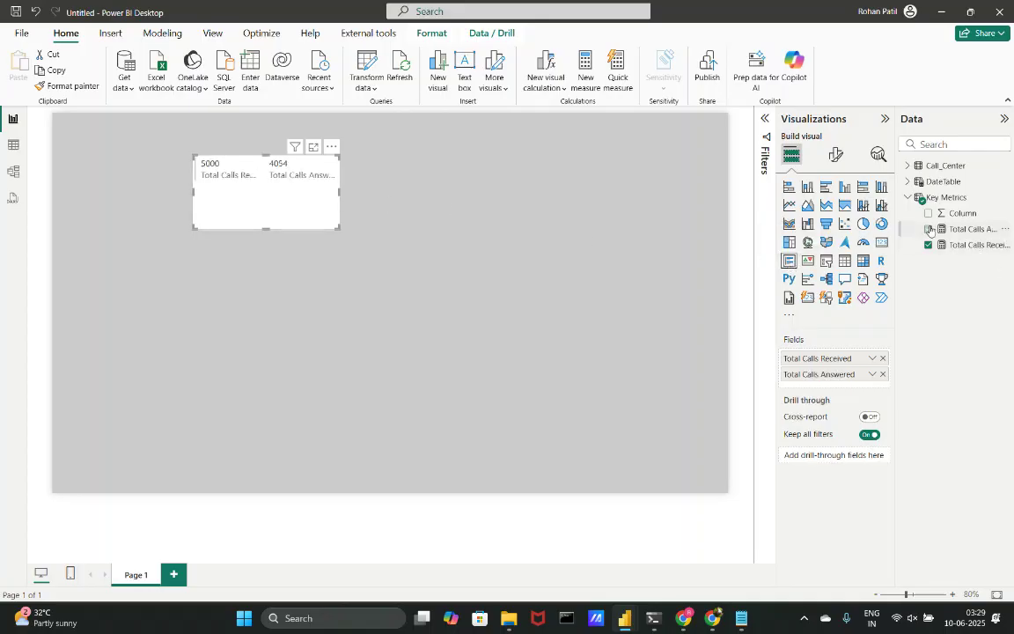
pyautogui.moveTo(338, 226); pyautogui.dragTo(567, 251)
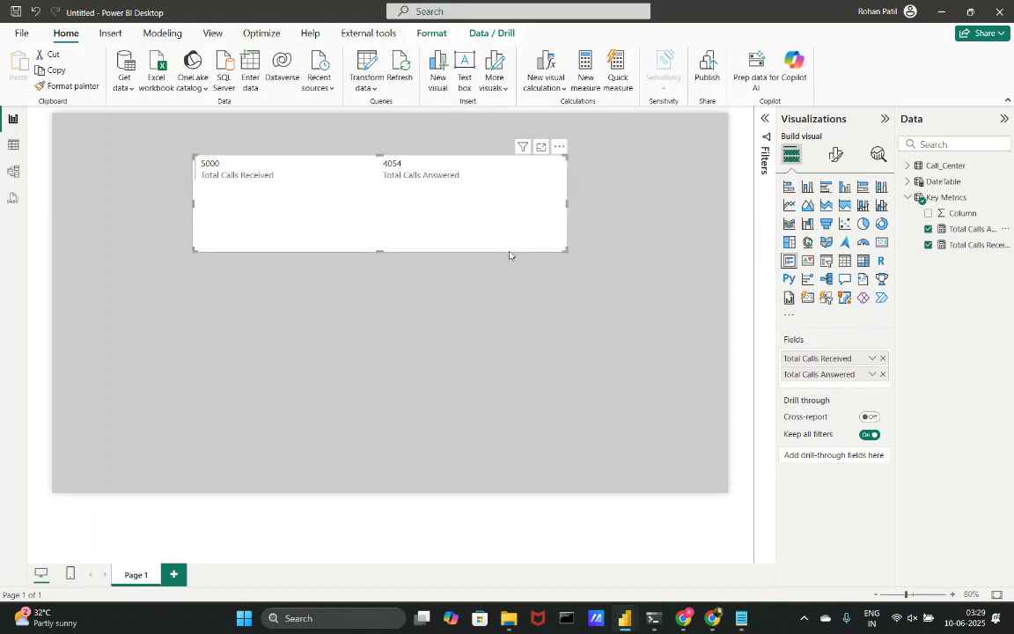
# Check the value distribution of the Answered (Y/N) column in Power Query, with column profiling based on the entire data set.
pyautogui.click(14, 144)
pyautogui.click(11, 119)
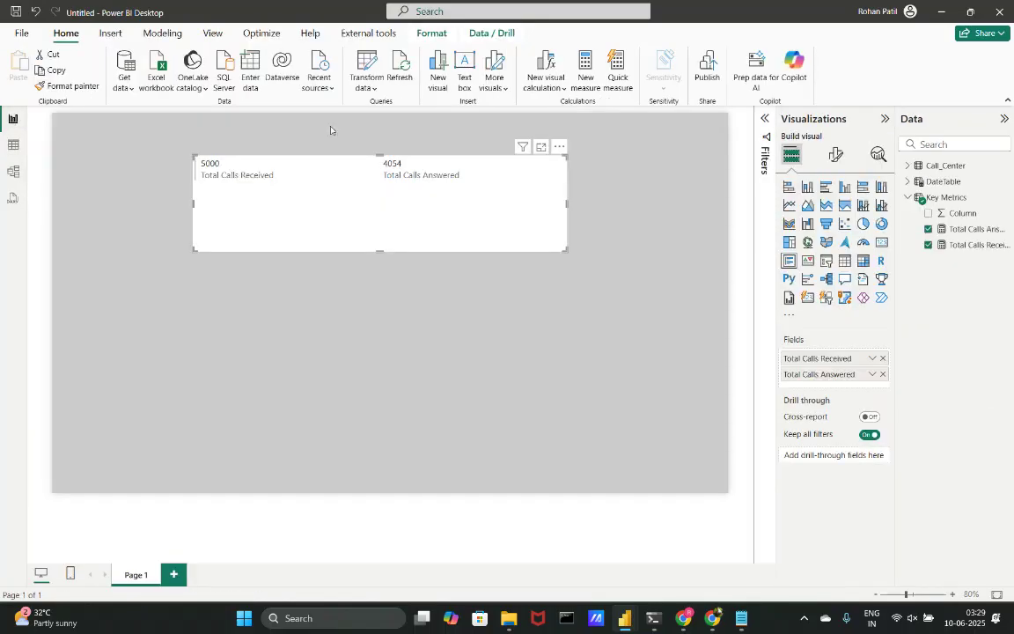
pyautogui.click(368, 66)
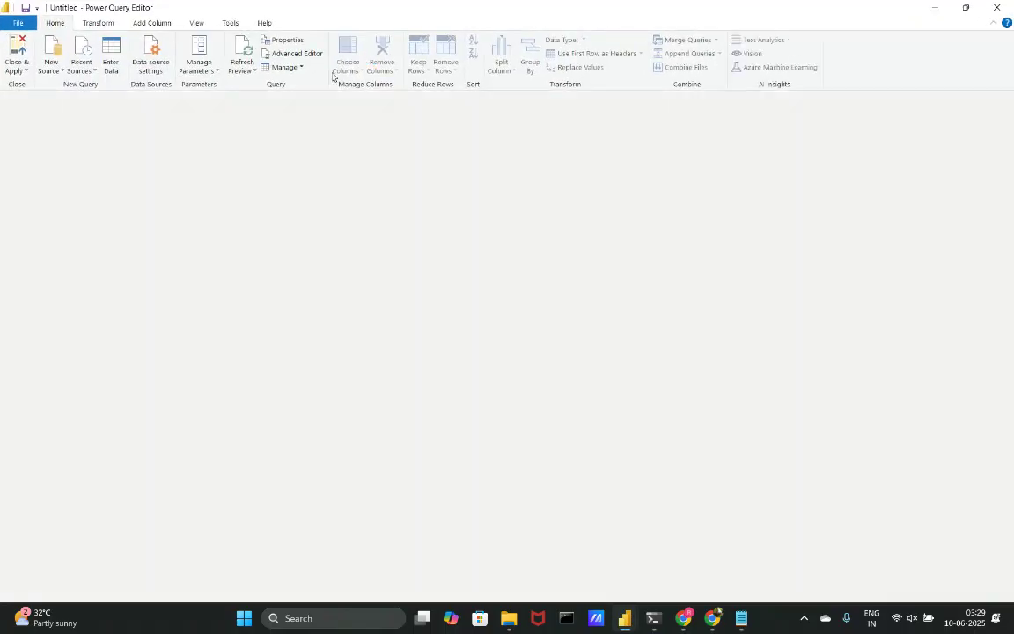
pyautogui.moveTo(482, 192)
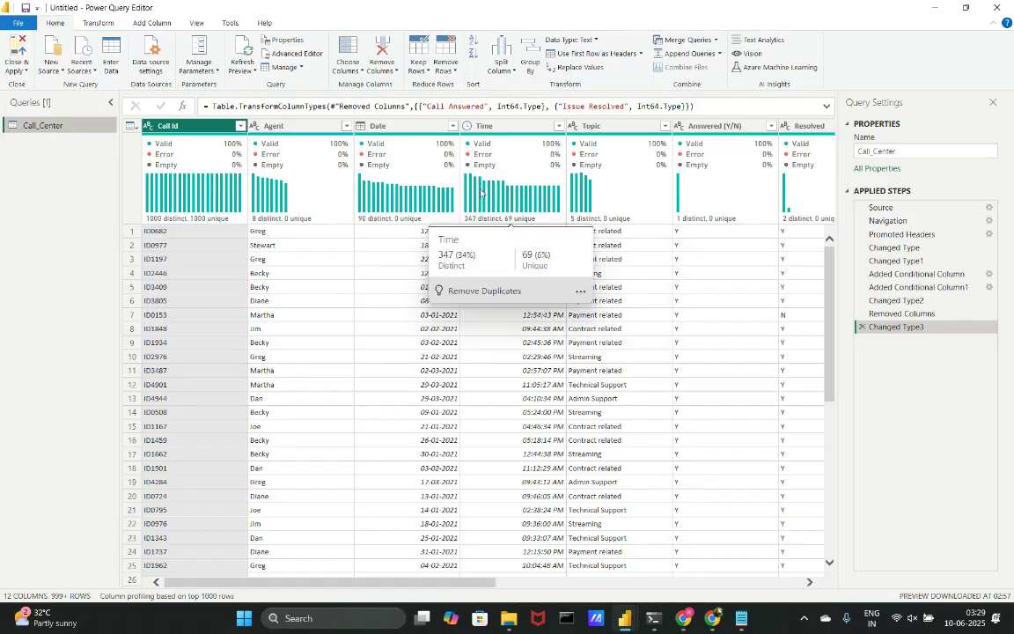
pyautogui.click(702, 128)
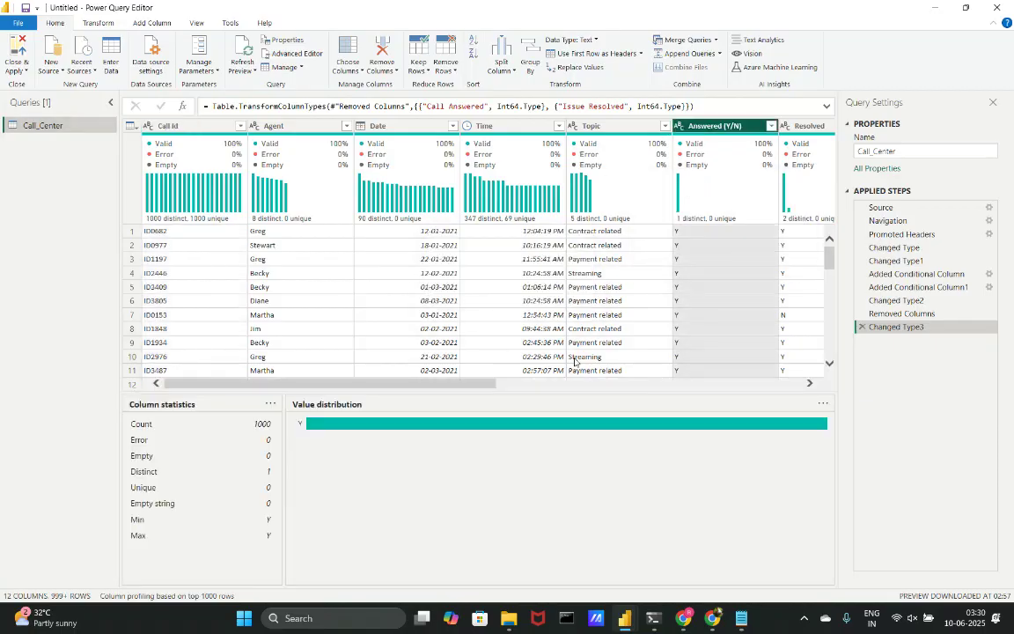
pyautogui.click(154, 596)
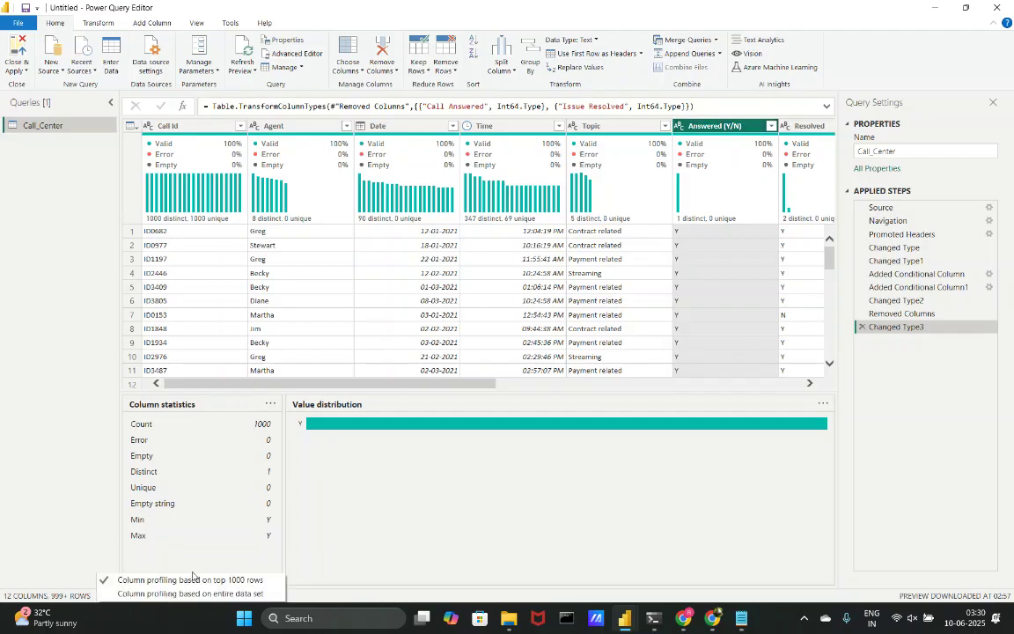
pyautogui.click(167, 594)
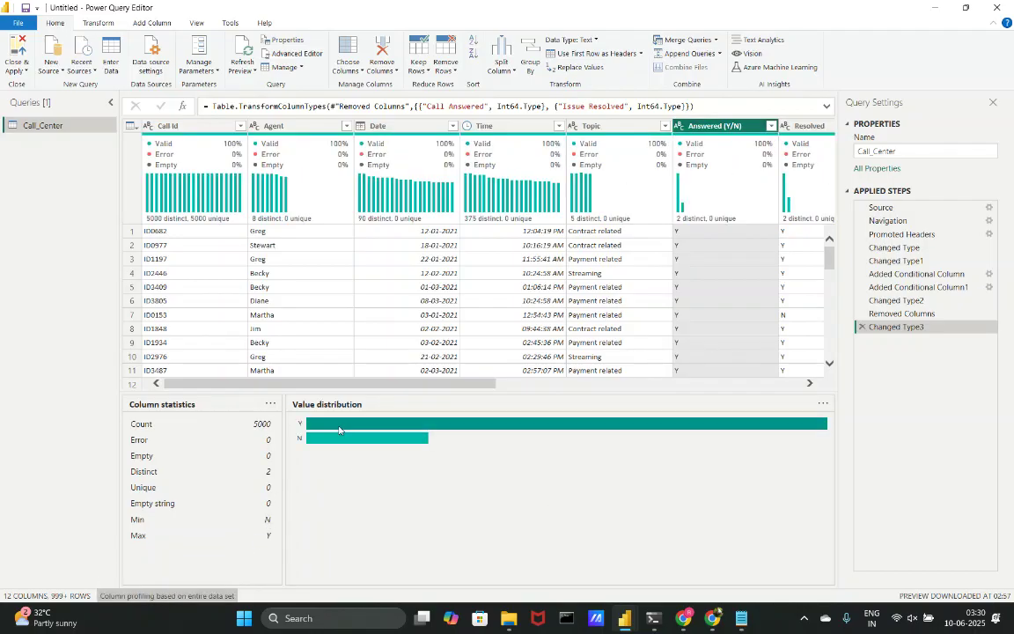
pyautogui.moveTo(339, 429)
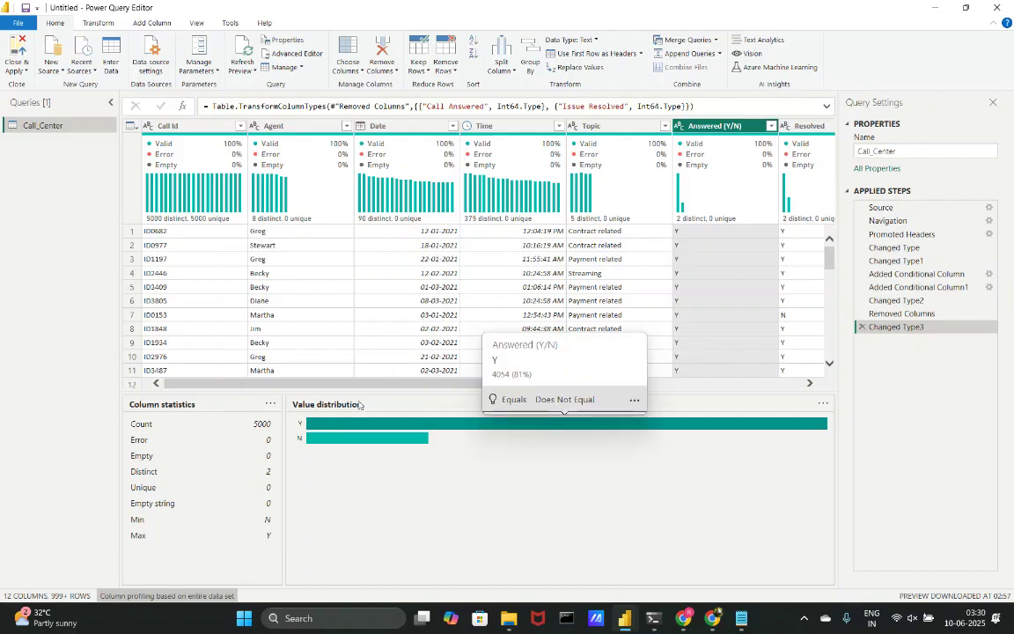
pyautogui.click(935, 7)
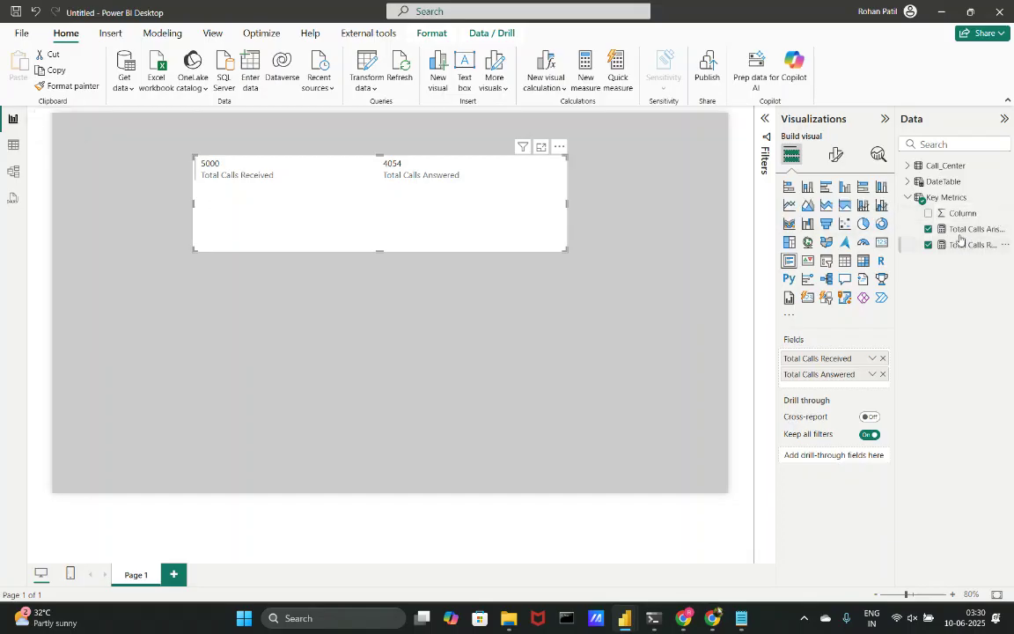
# Create a Key Metrics measure Total Issues Resolved = SUM(Call_Center[Issue Resolved]) and add it to the multi-row card.
pyautogui.click(946, 197)
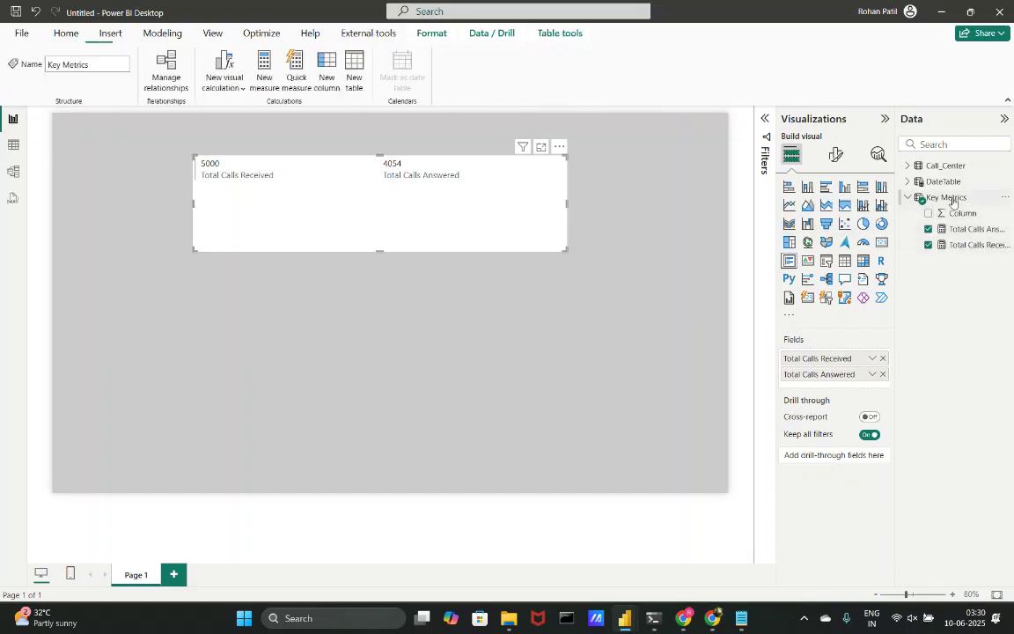
pyautogui.click(264, 78)
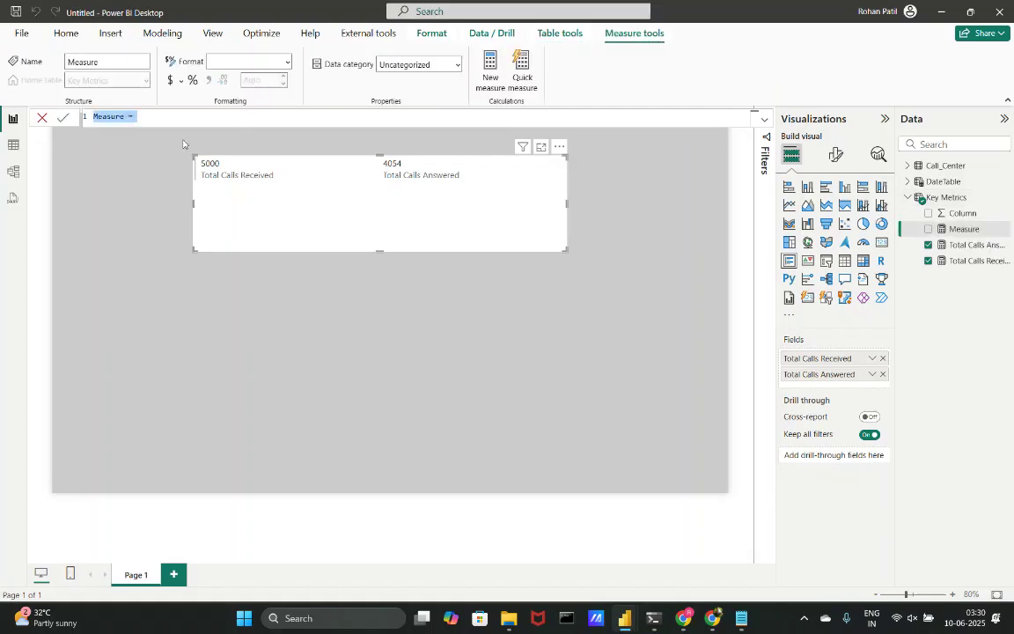
pyautogui.write('Total Issues R')
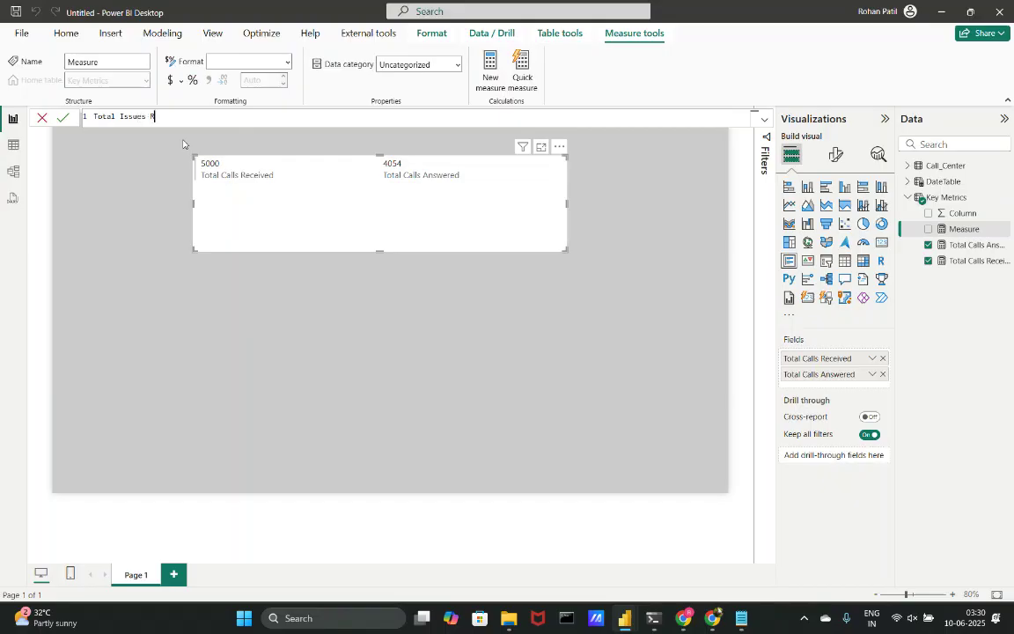
pyautogui.write('esolved = SUM(')
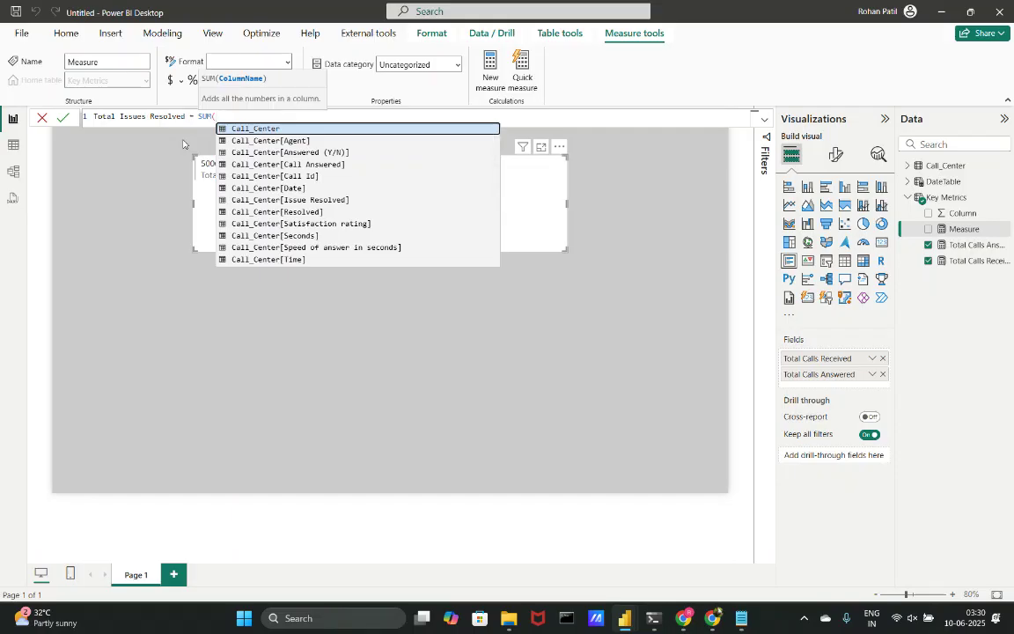
pyautogui.press('Down')
pyautogui.press('Down')
pyautogui.press('Down')
pyautogui.press('Down')
pyautogui.press('Down')
pyautogui.press('Down')
pyautogui.press('Tab')
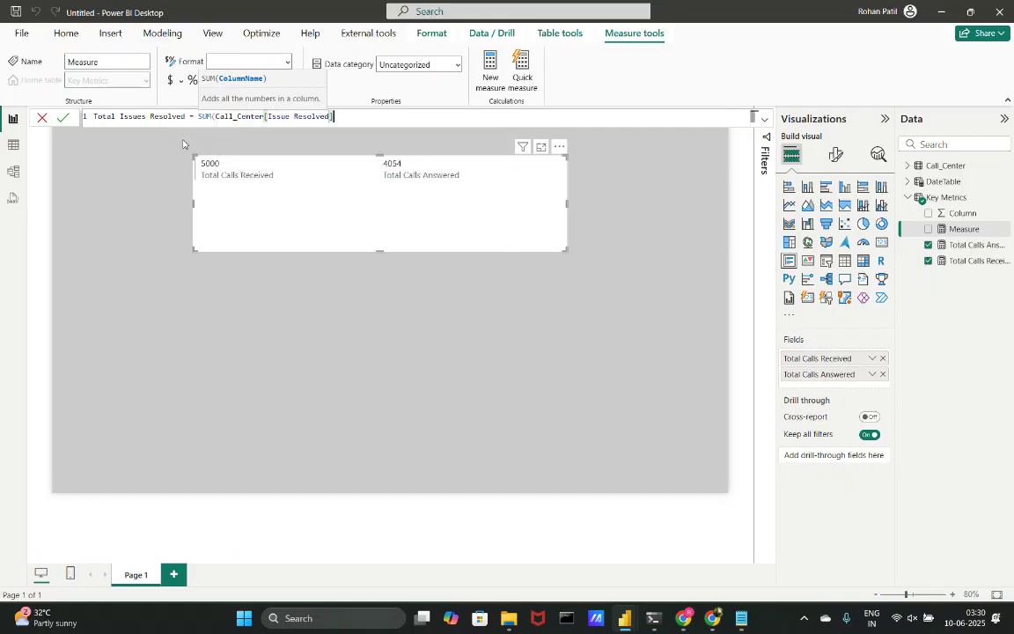
pyautogui.write(')')
pyautogui.press('Return')
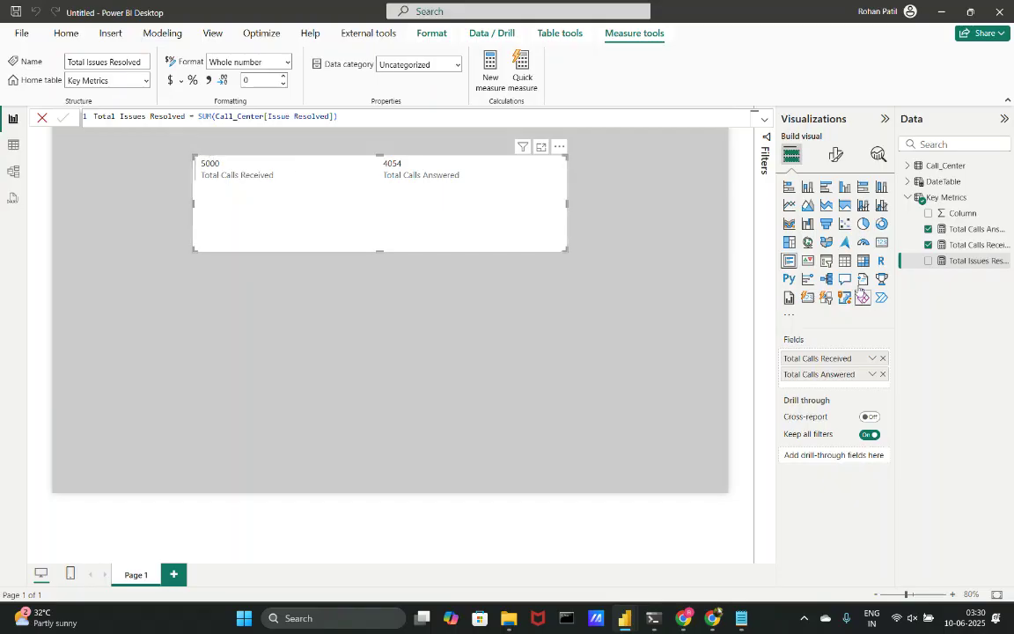
pyautogui.click(928, 262)
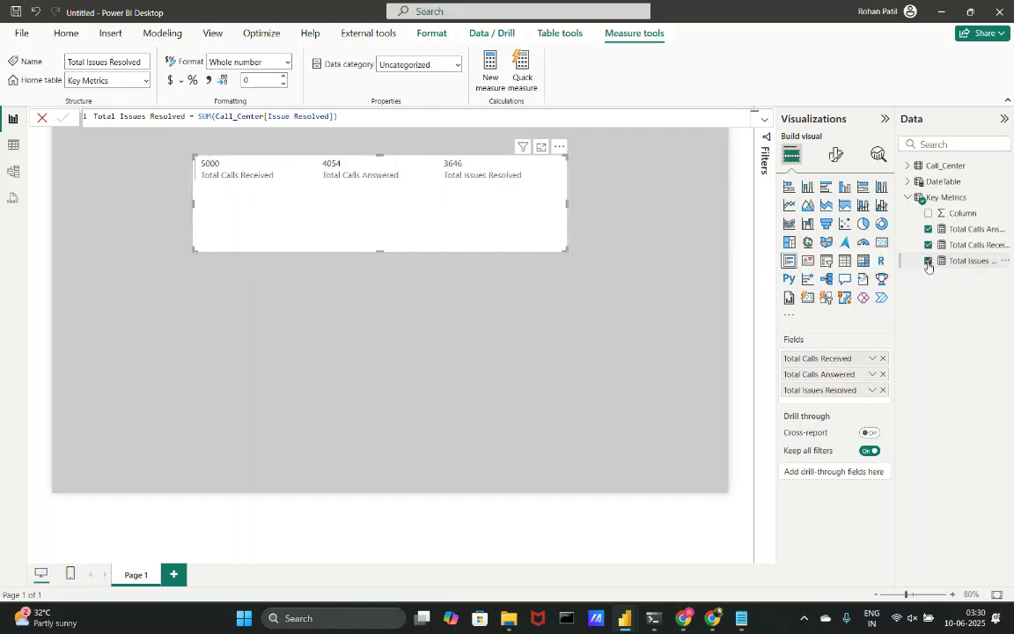
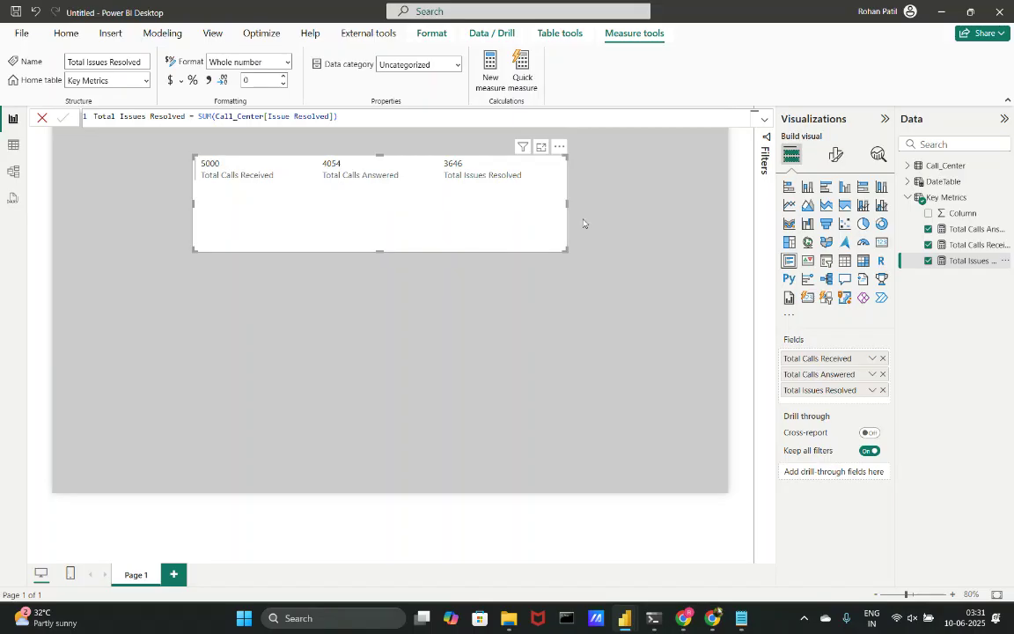
# Create a measure Avg Rating = AVERAGE(Call_Center[Satisfaction rating]) and add it to the multi-row card.
pyautogui.click(491, 69)
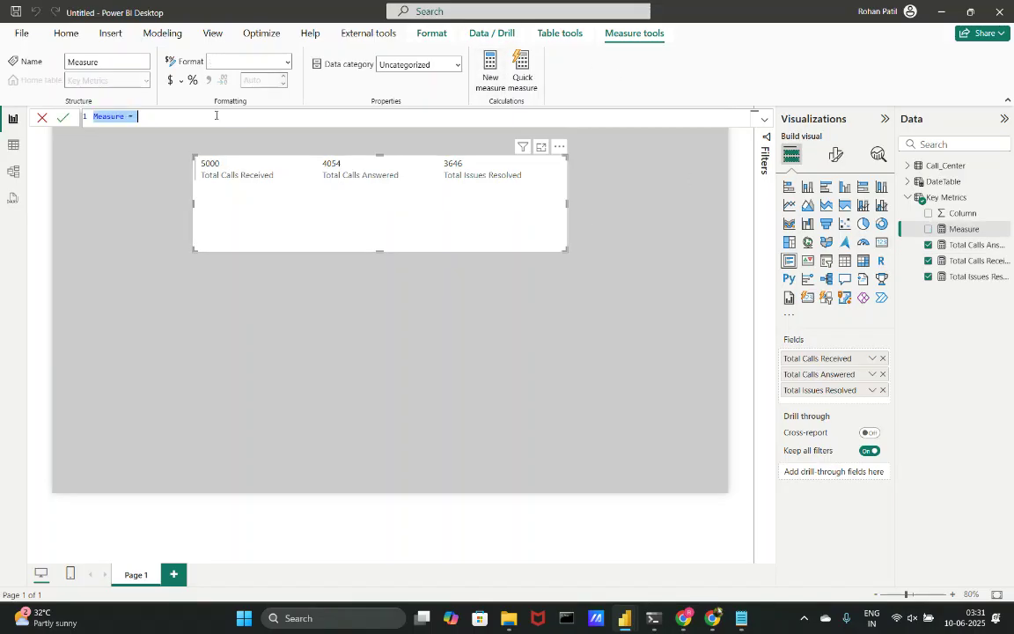
pyautogui.press('BackSpace')
pyautogui.write('A')
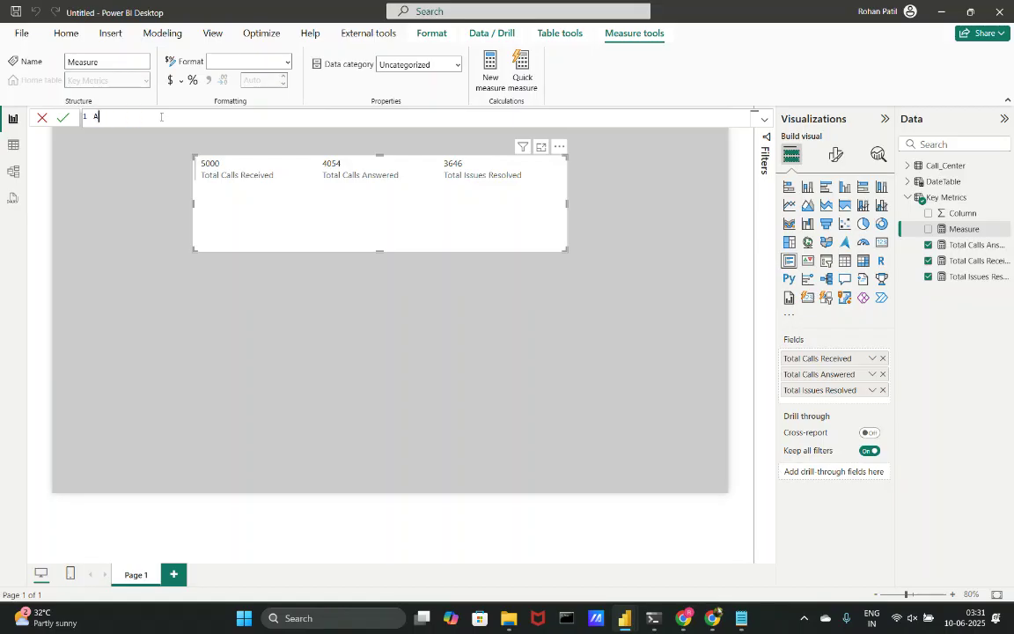
pyautogui.write('vg Rating = AVER')
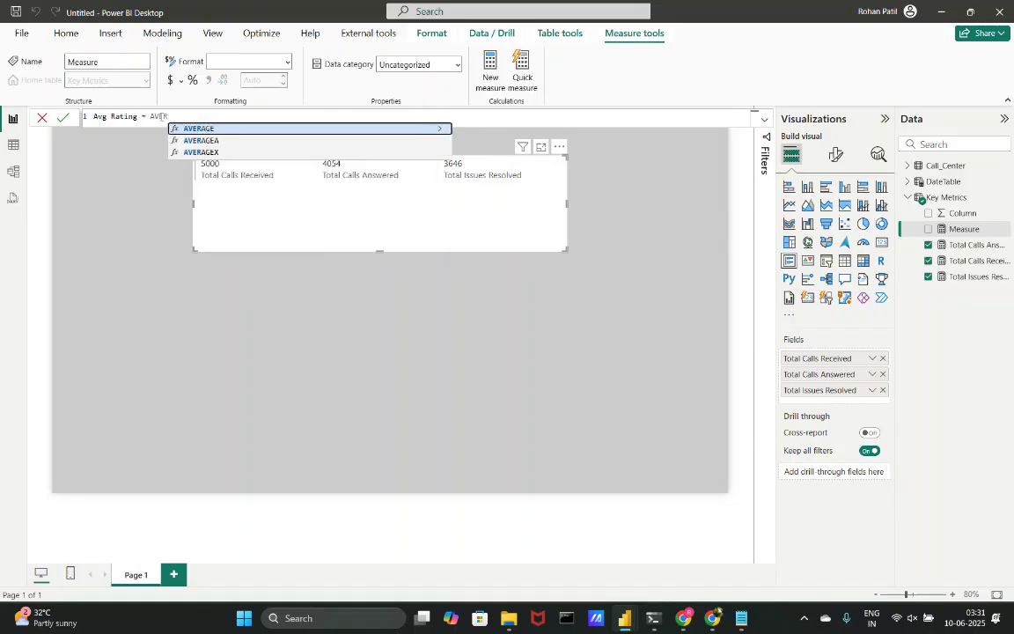
pyautogui.press('Tab')
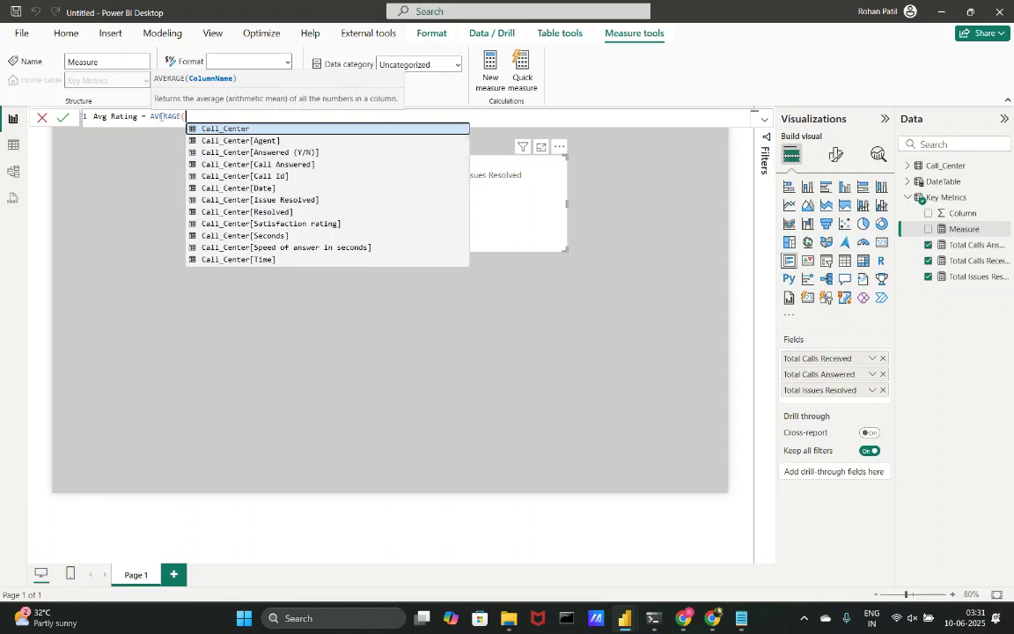
pyautogui.press('Down')
pyautogui.press('Down')
pyautogui.press('Down')
pyautogui.press('Down')
pyautogui.press('Down')
pyautogui.press('Down')
pyautogui.press('Down')
pyautogui.press('Down')
pyautogui.press('Tab')
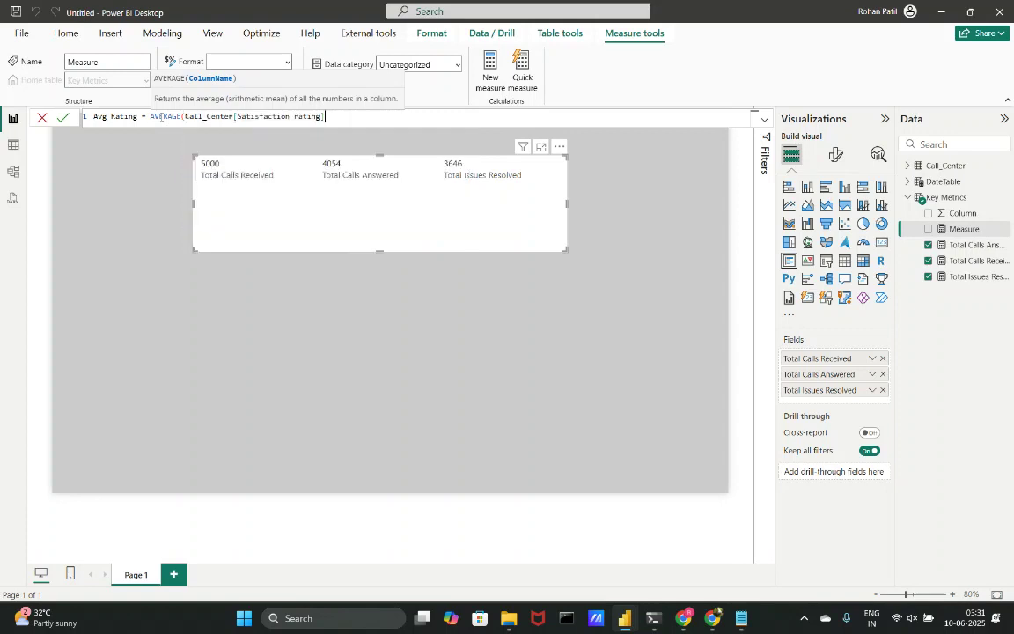
pyautogui.write(')')
pyautogui.press('Return')
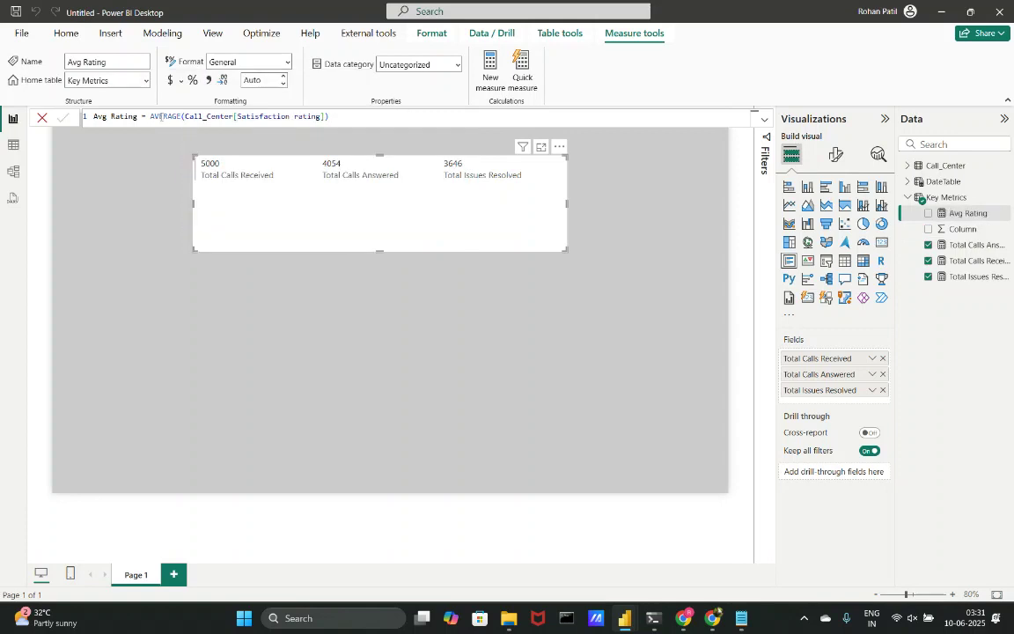
pyautogui.click(955, 213)
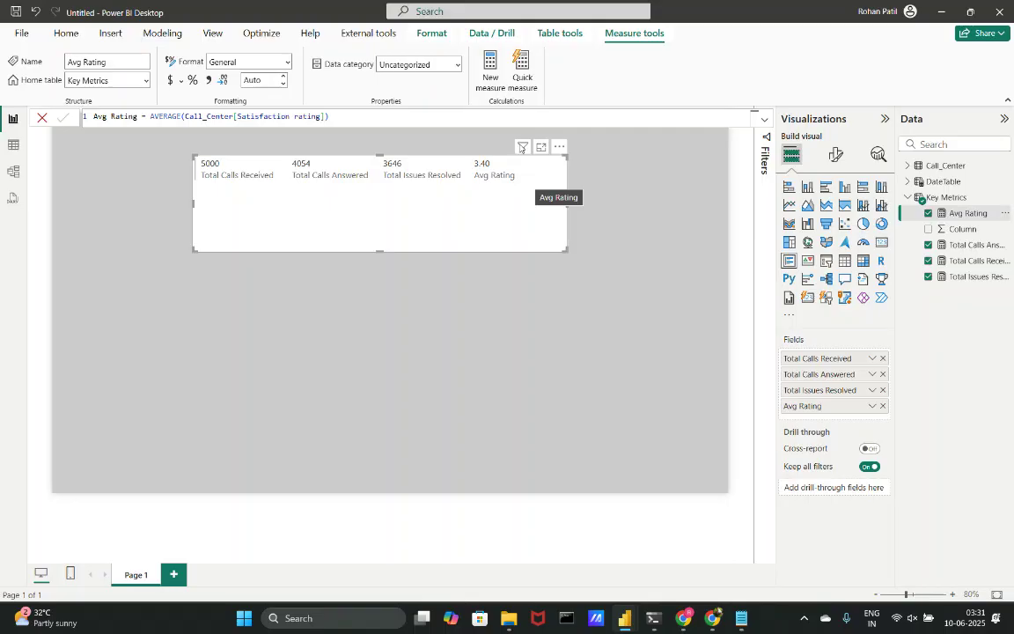
# Create a measure Total Talktime = SUM(Call_Center[Seconds]) and add it to the multi-row card.
pyautogui.click(490, 71)
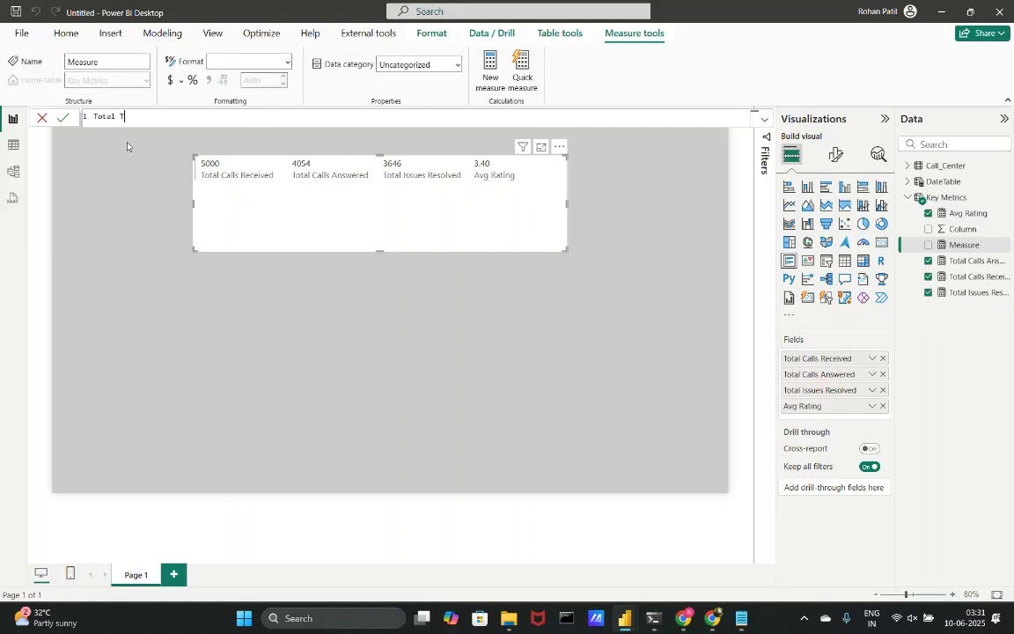
pyautogui.write('Total Talktime =')
pyautogui.write('SUm')
pyautogui.press('Tab')
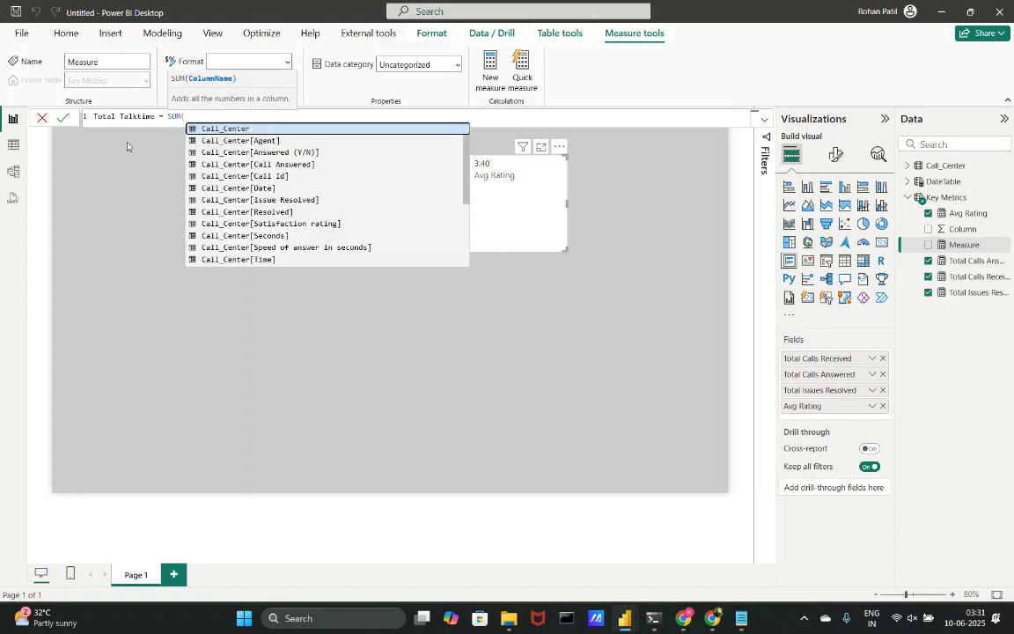
pyautogui.write('sec')
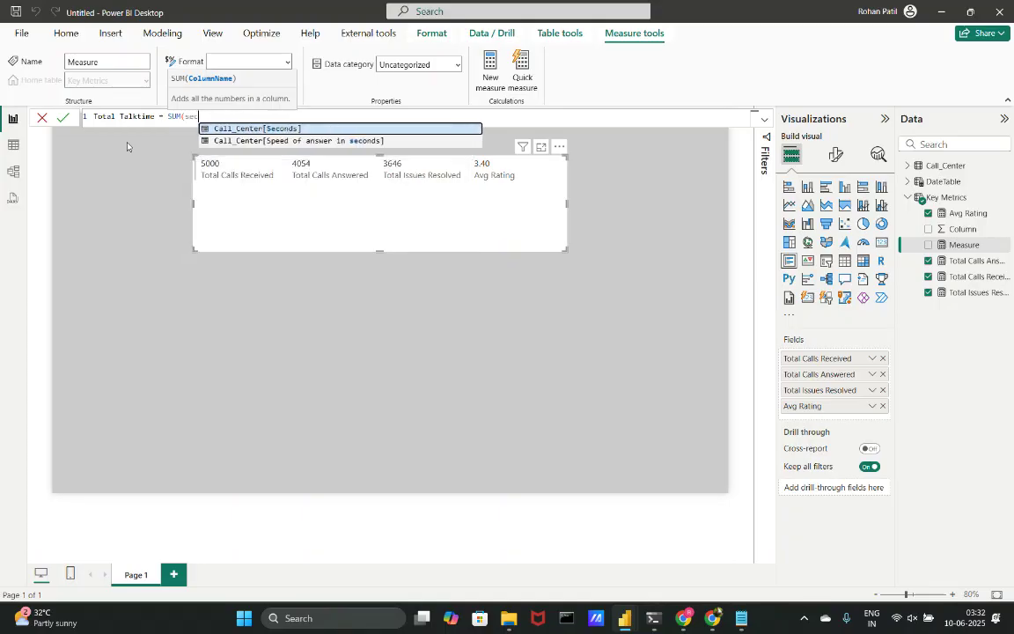
pyautogui.press('Tab')
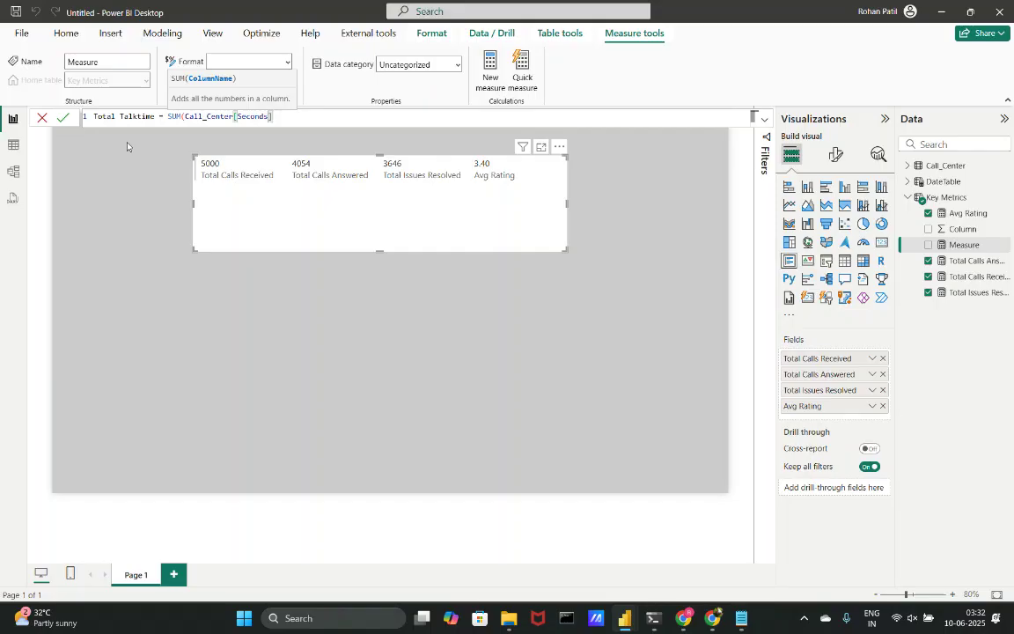
pyautogui.write(')')
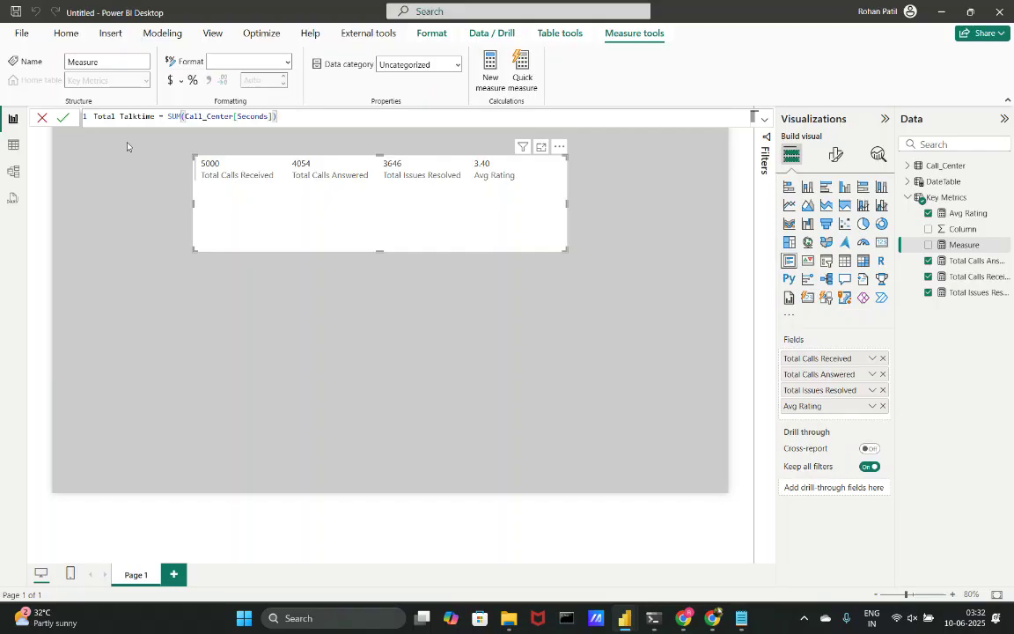
pyautogui.press('Return')
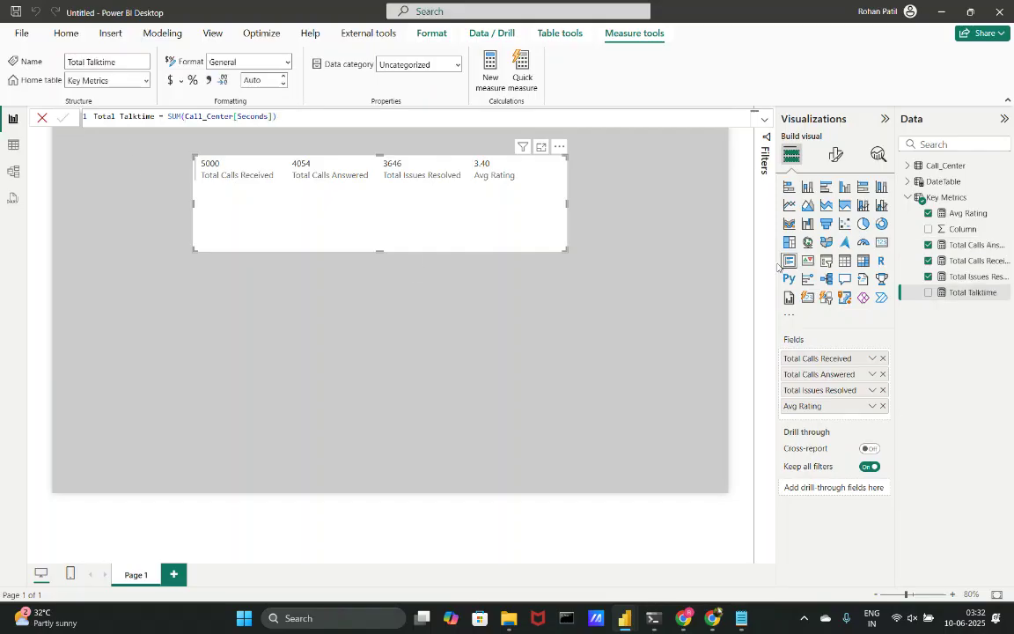
pyautogui.click(929, 293)
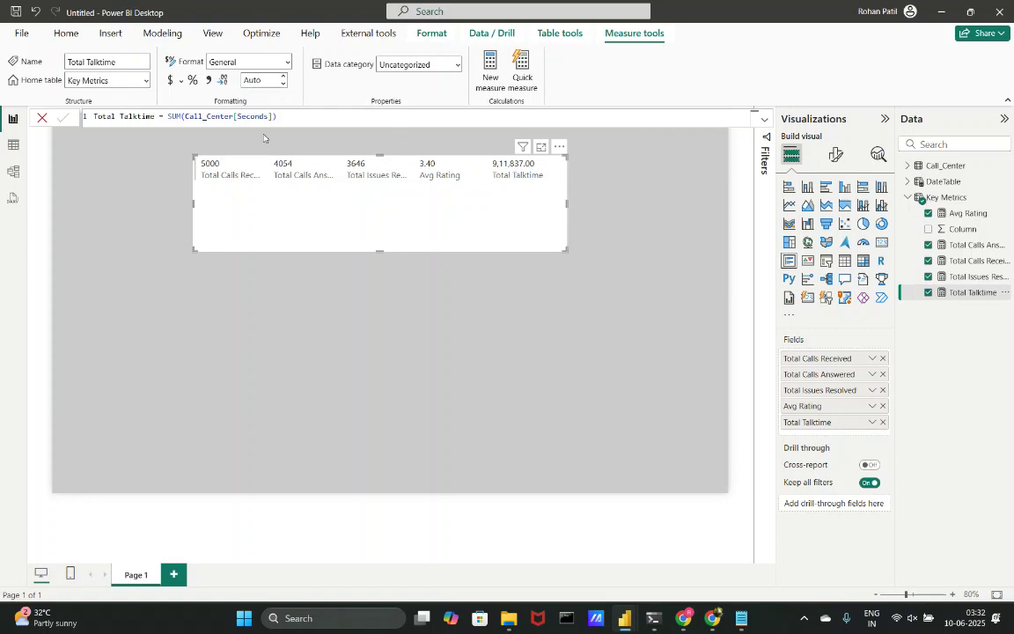
# Convert the Total Talktime measure to minutes by changing its formula to DIVIDE(SUM(Call_Center[Seconds]),60).
pyautogui.doubleClick(170, 116)
pyautogui.write('DIVIDE(')
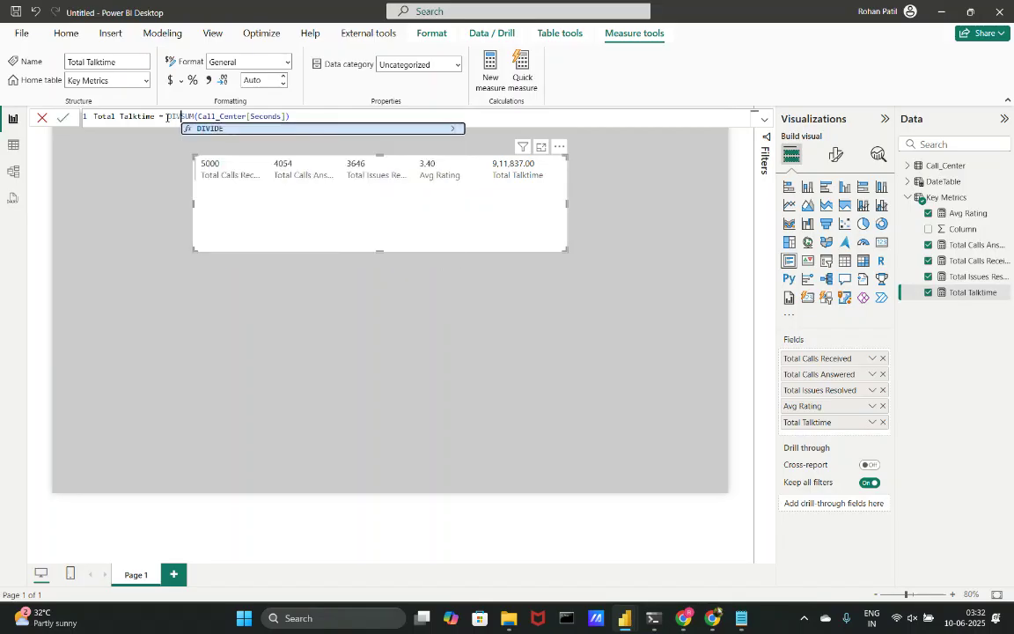
pyautogui.click(324, 122)
pyautogui.write(',8')
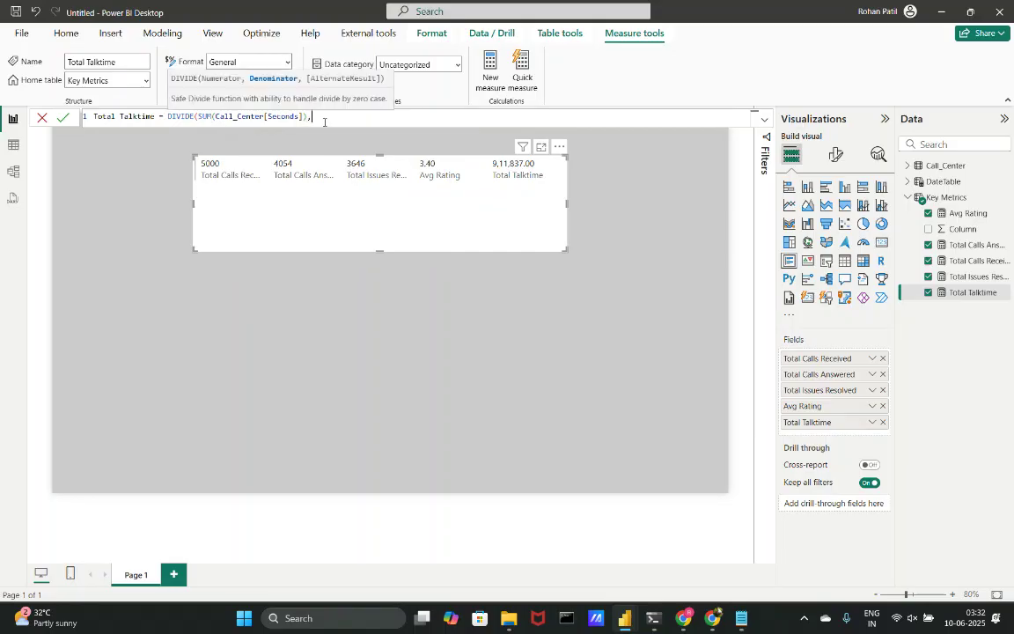
pyautogui.write('0')
pyautogui.write(')')
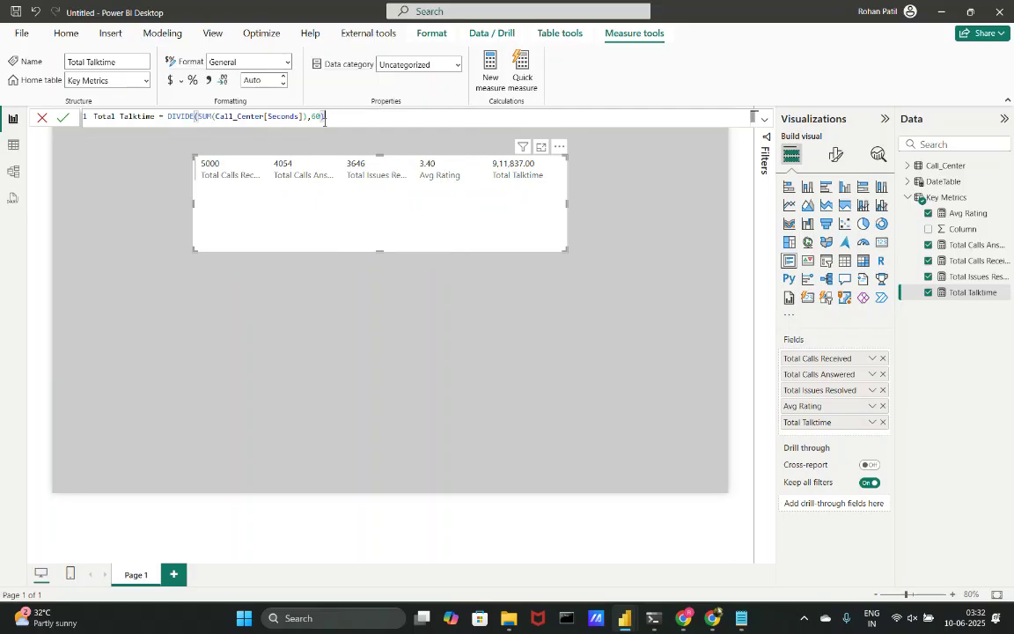
pyautogui.press('Return')
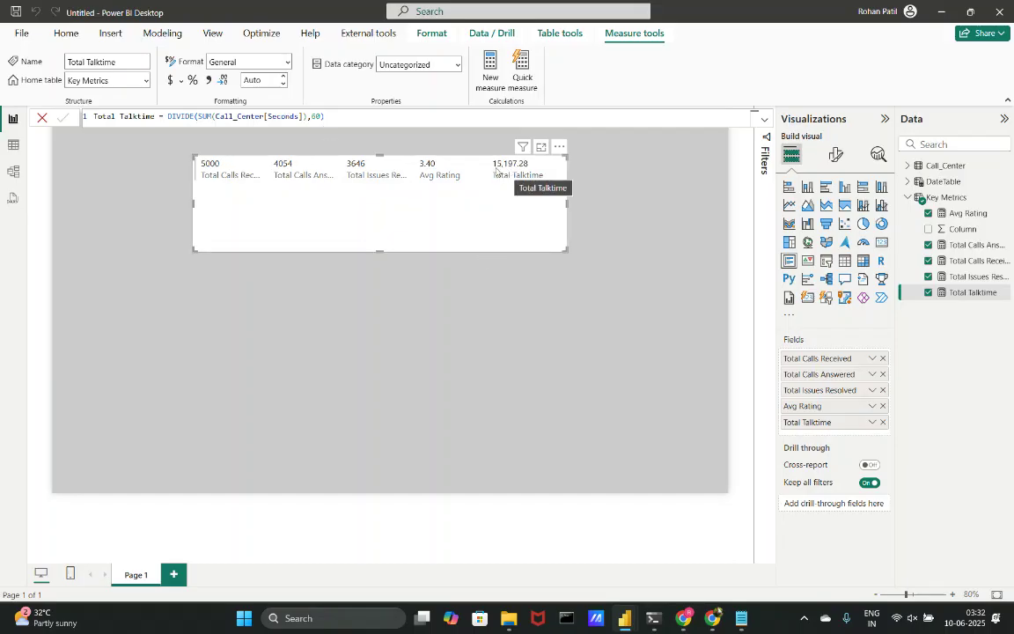
# Convert the Total Talktime measure to hours by changing the divisor in its DIVIDE formula to 60*60.
pyautogui.click(314, 116)
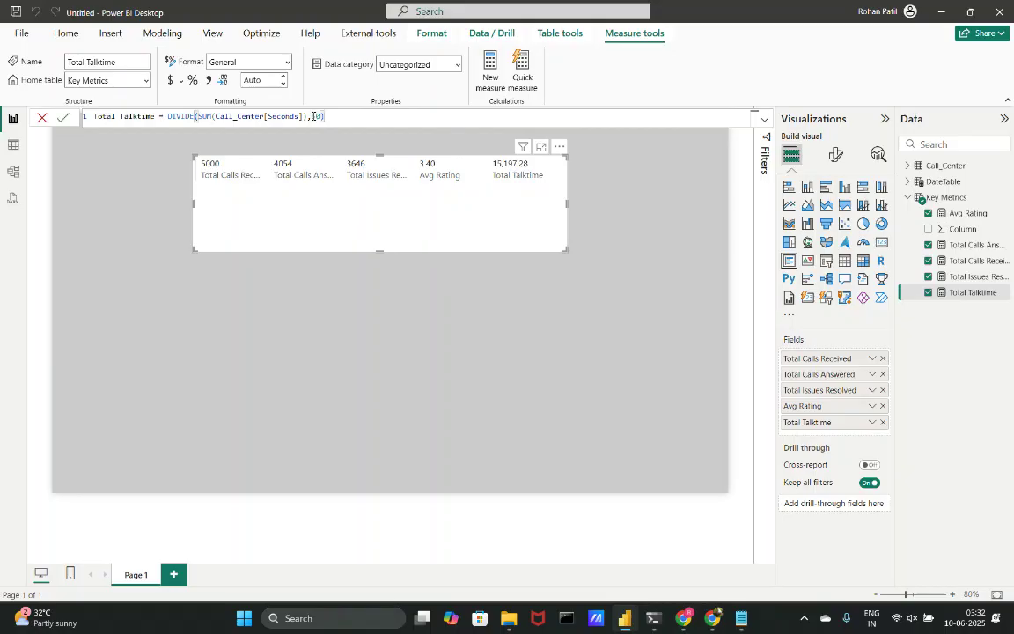
pyautogui.write('*60')
pyautogui.press('Return')
# Rename the talktime measure as Total Talktime (in hrs) and widen the multi-row card so its labels fit.
pyautogui.doubleClick(149, 116)
pyautogui.write('(in h')
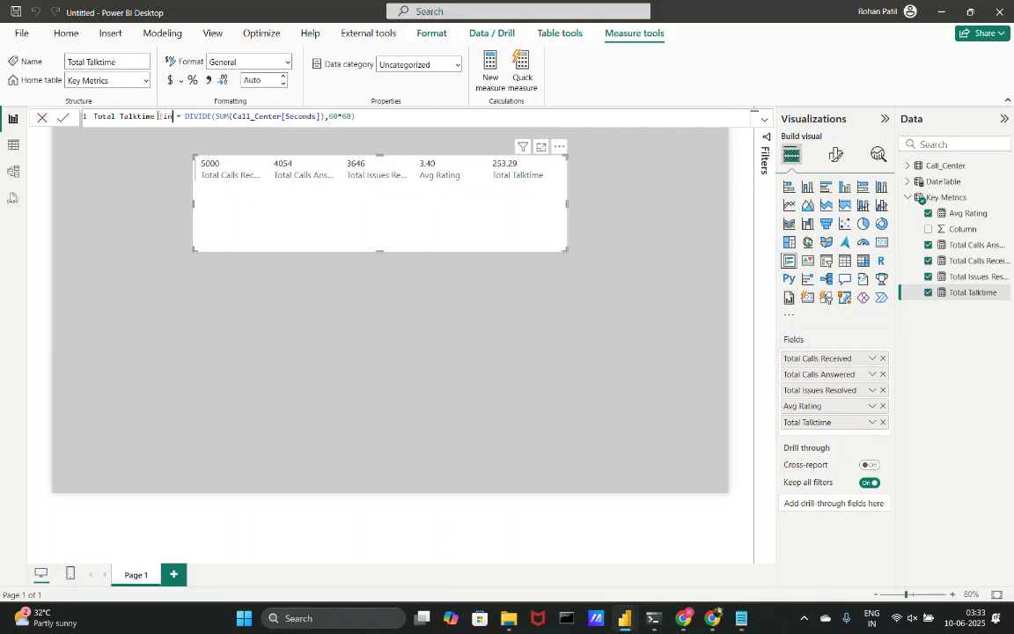
pyautogui.write('rd')
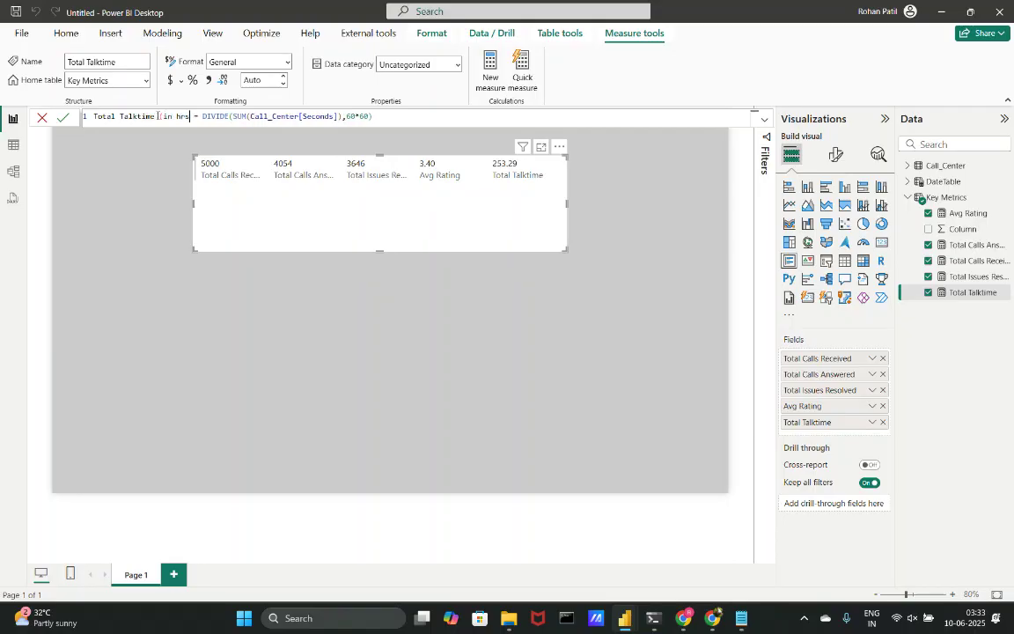
pyautogui.write(')')
pyautogui.press('Return')
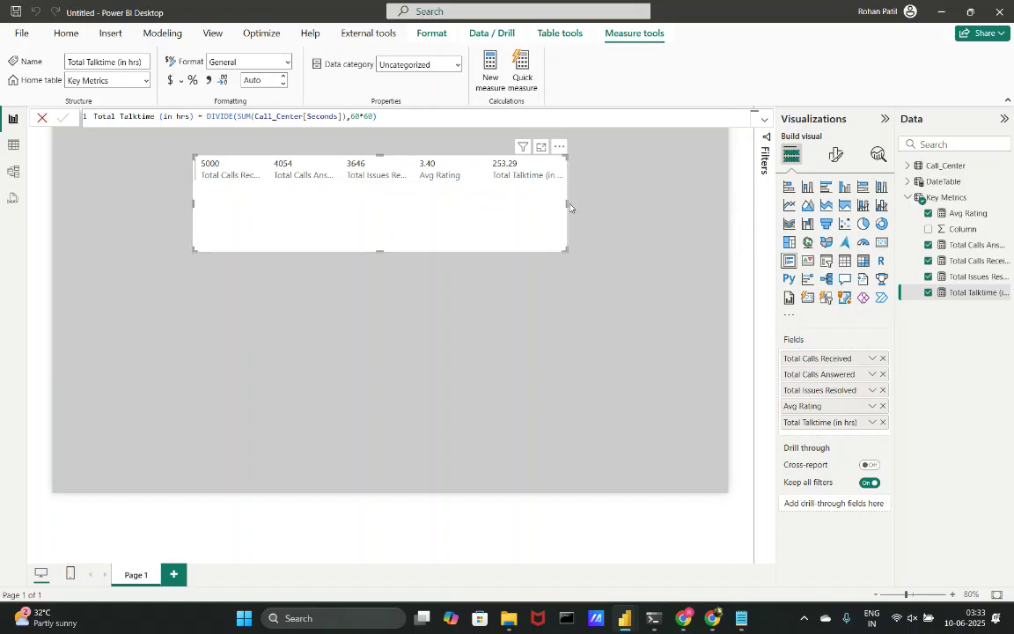
pyautogui.moveTo(567, 204); pyautogui.dragTo(658, 205)
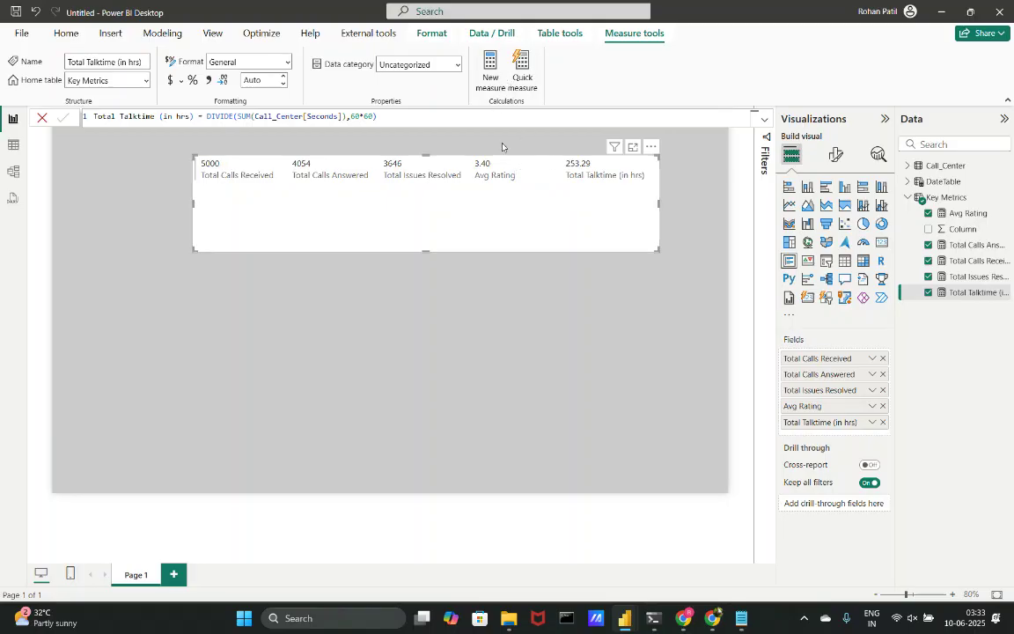
# From the Call_Center table data, create a measure Avg Speed of Answering = AVERAGE(Call_Center[Speed of answer in seconds]).
pyautogui.click(14, 146)
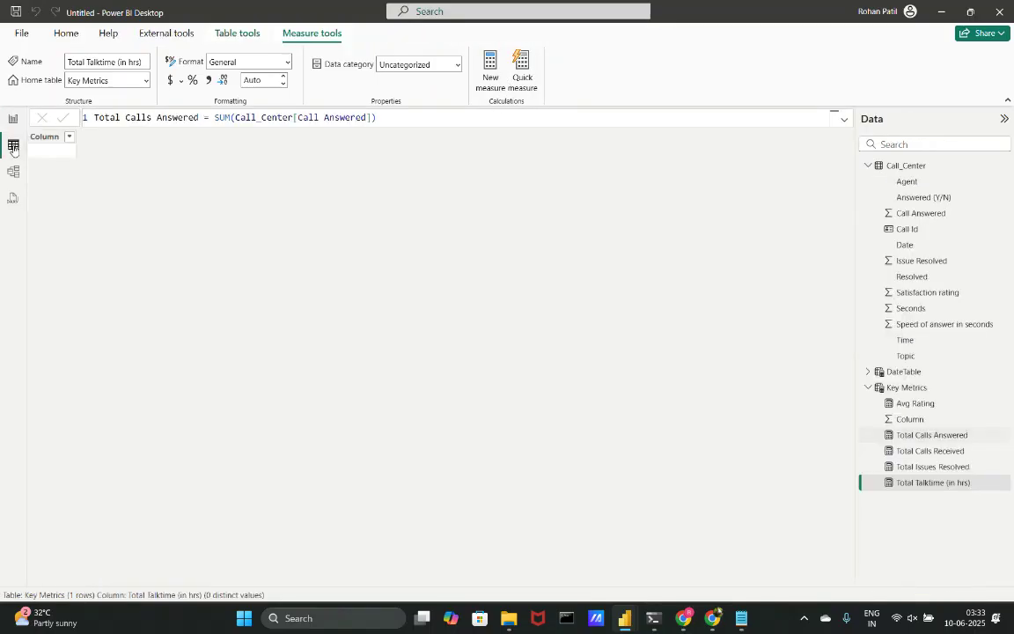
pyautogui.click(912, 168)
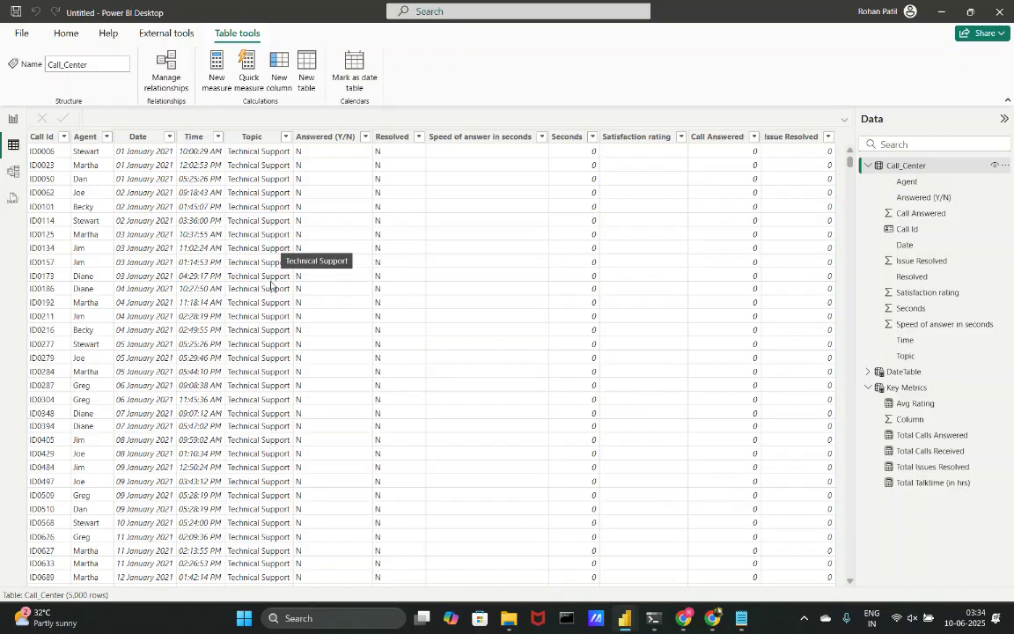
pyautogui.scroll(-10, 283, 480)
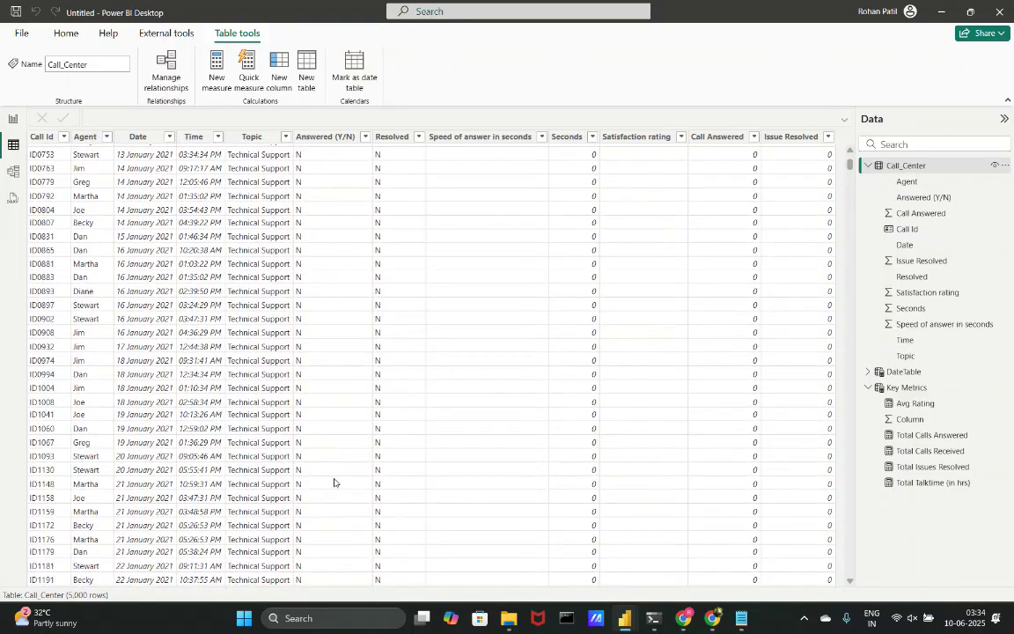
pyautogui.scroll(10, 421, 420)
pyautogui.scroll(1, 420, 417)
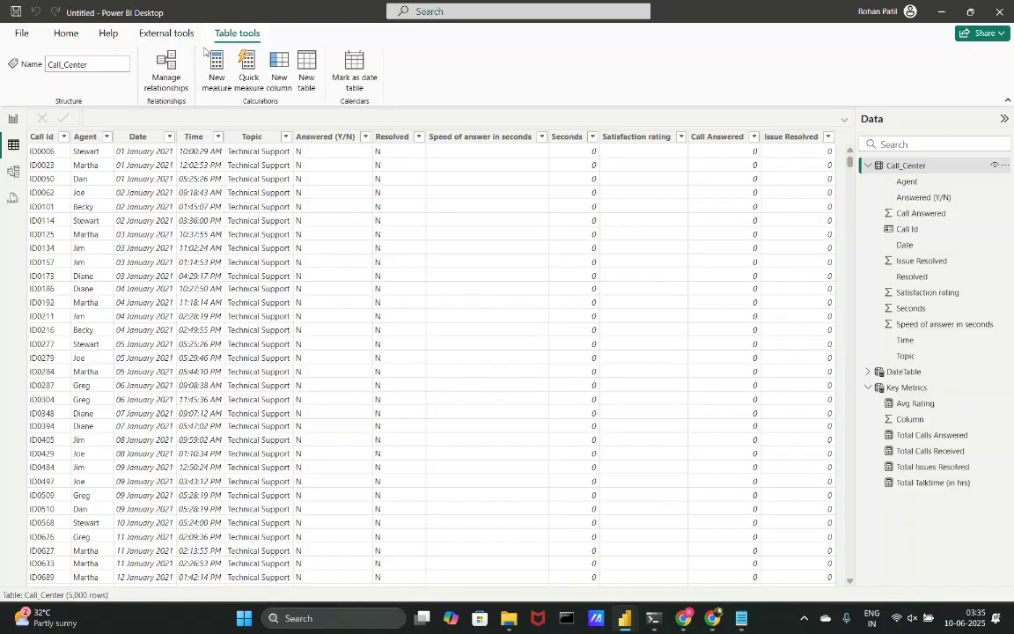
pyautogui.click(220, 71)
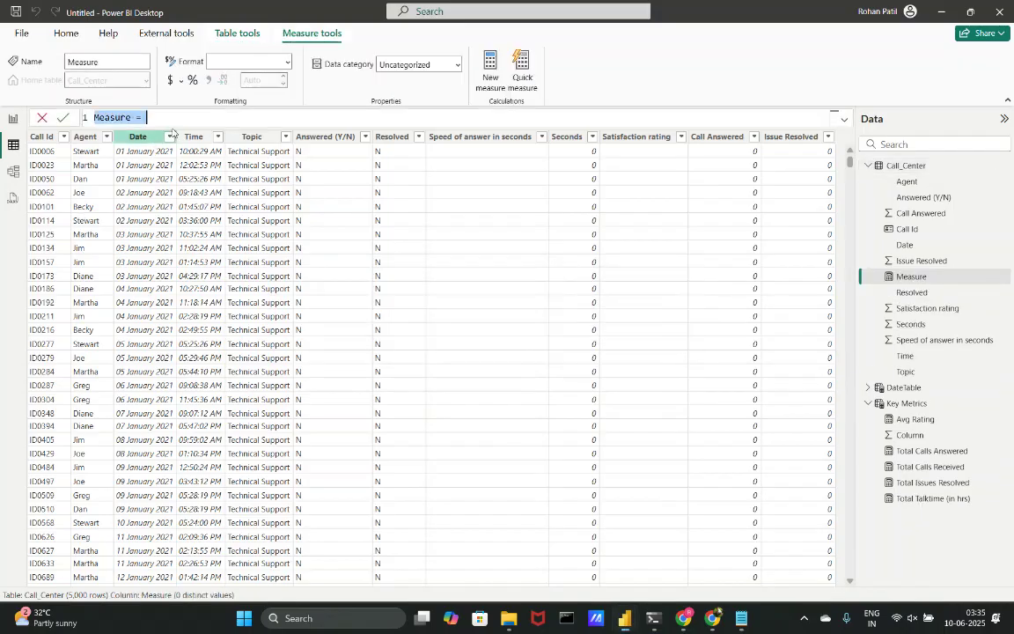
pyautogui.write('Avg')
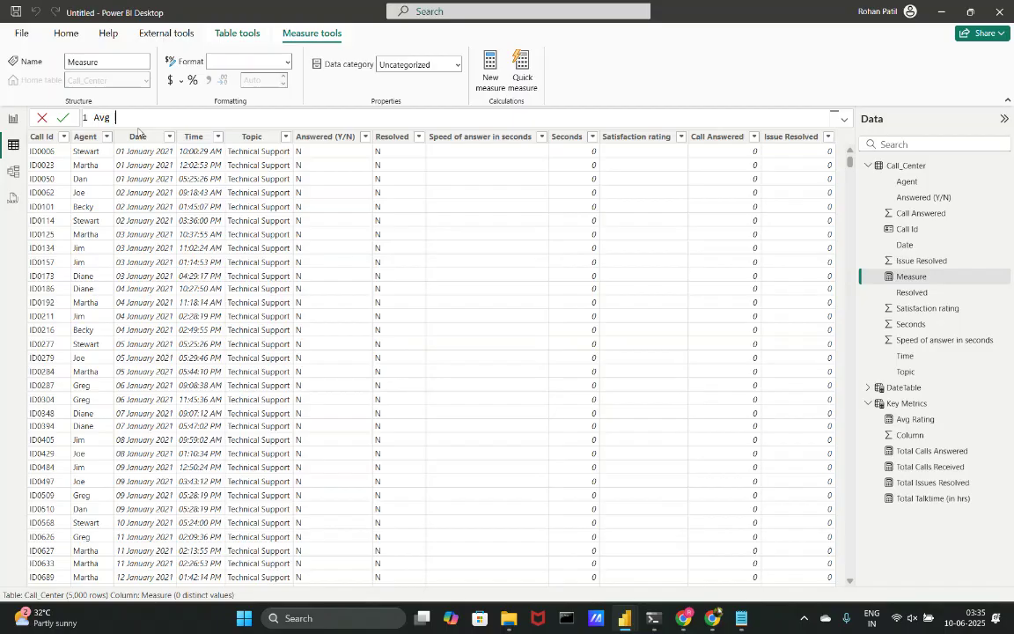
pyautogui.write('Speed of Answering = Aver')
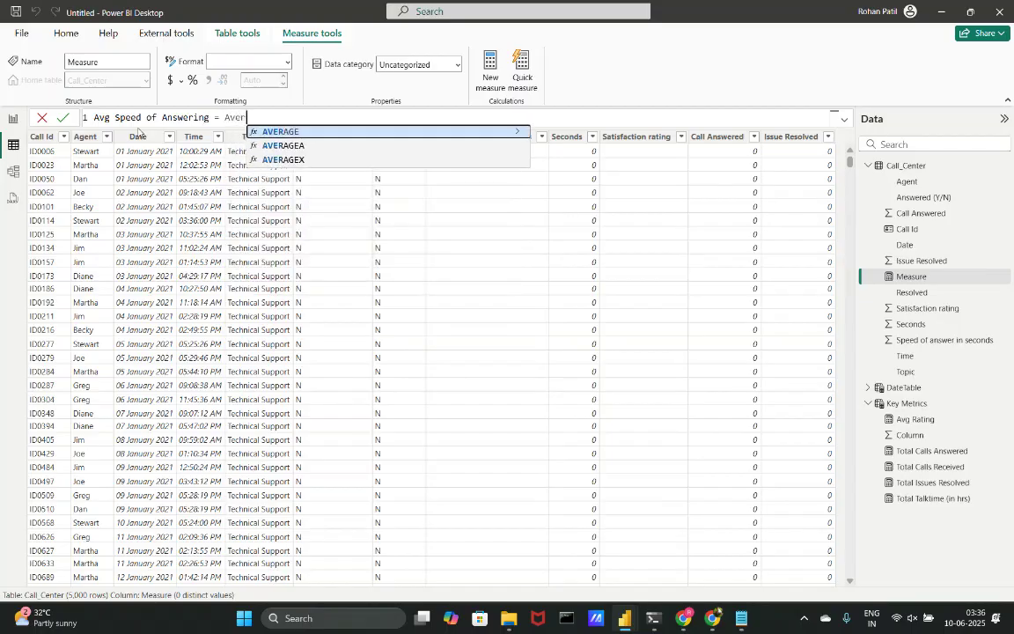
pyautogui.press('Tab')
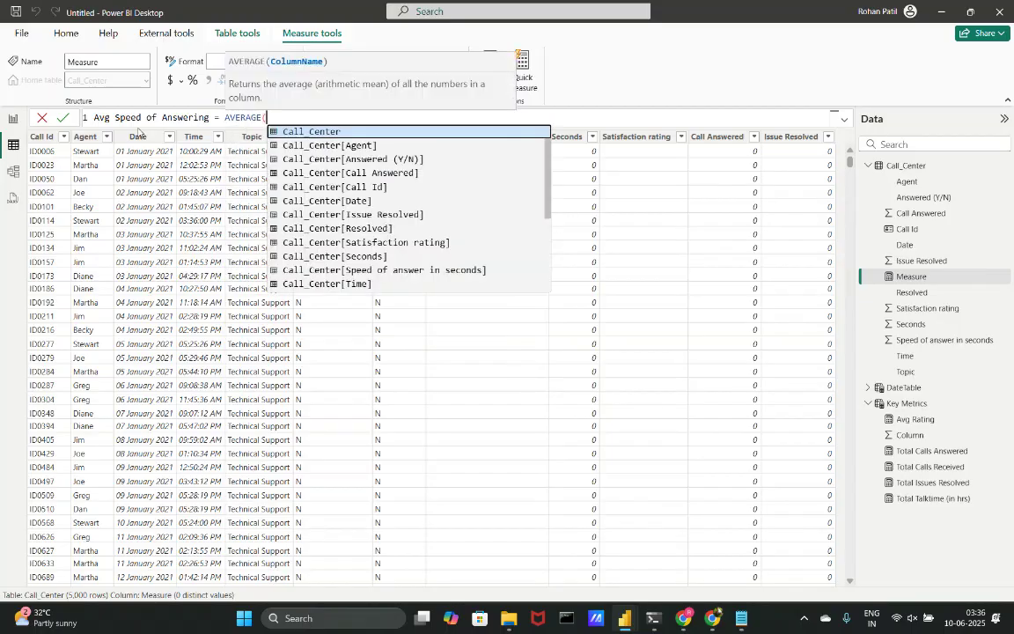
pyautogui.press('Down')
pyautogui.press('Down')
pyautogui.press('Down')
pyautogui.press('Down')
pyautogui.press('Down')
pyautogui.press('Down')
pyautogui.press('Down')
pyautogui.press('Down')
pyautogui.press('Down')
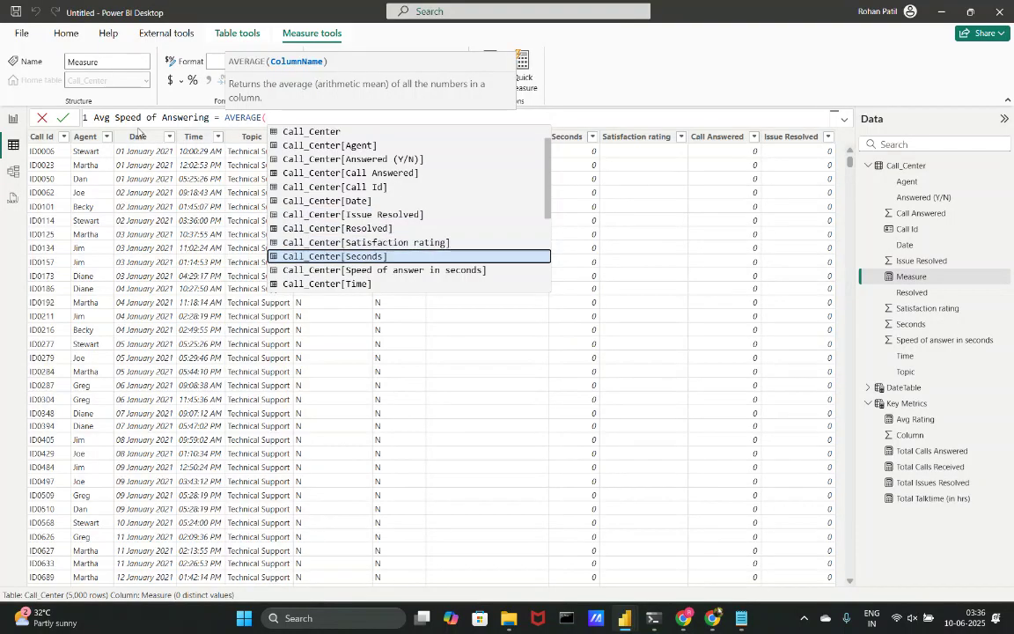
pyautogui.press('Down')
pyautogui.press('Tab')
pyautogui.write(')')
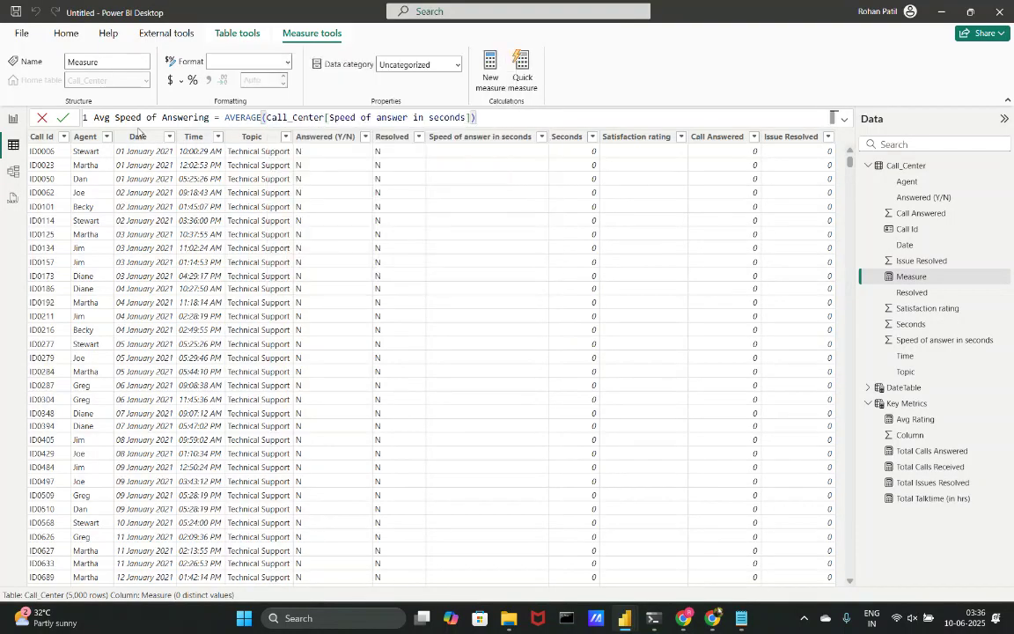
pyautogui.press('Return')
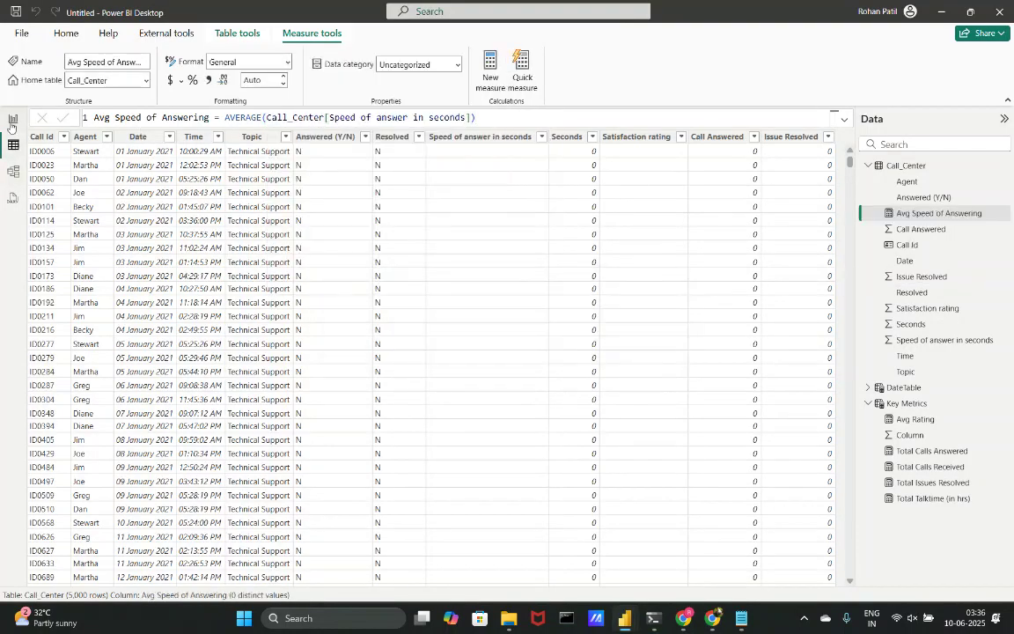
# Return to the report and change the home table of the Avg Speed of Answering measure to Key Metrics.
pyautogui.click(12, 121)
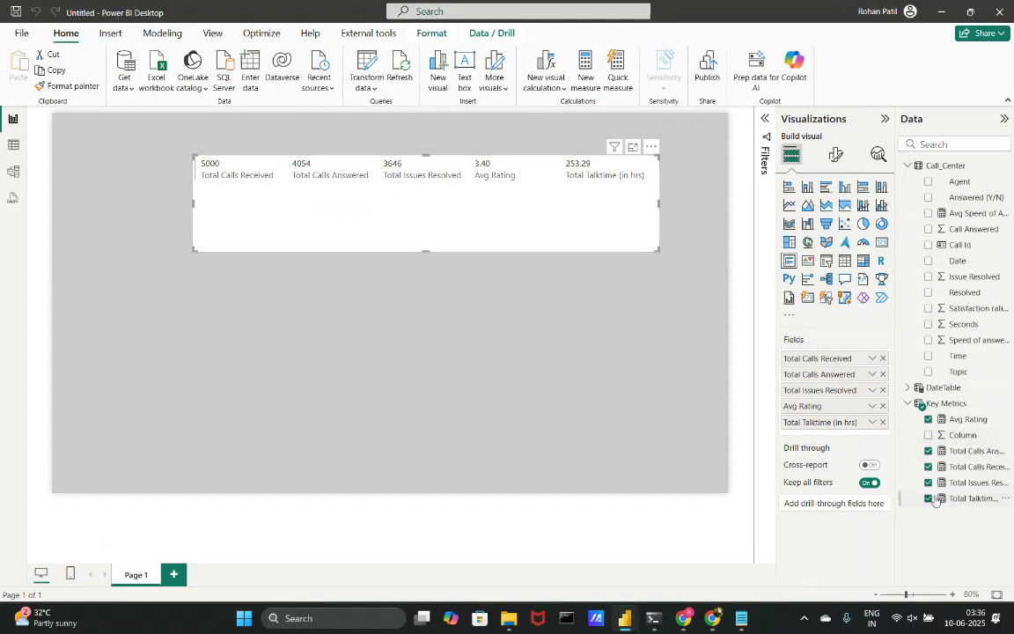
pyautogui.click(956, 215)
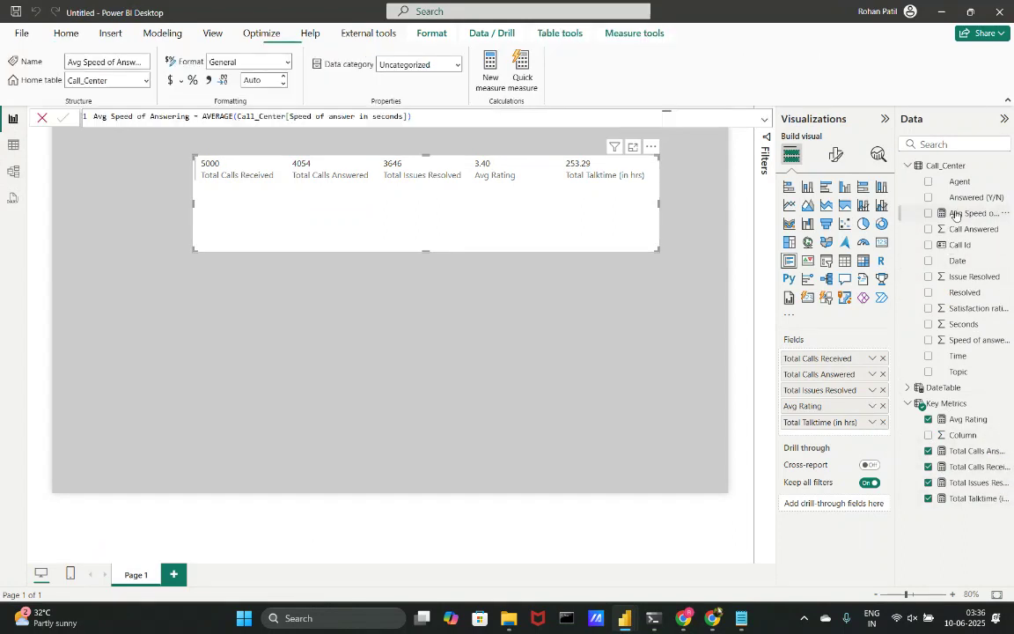
pyautogui.click(147, 80)
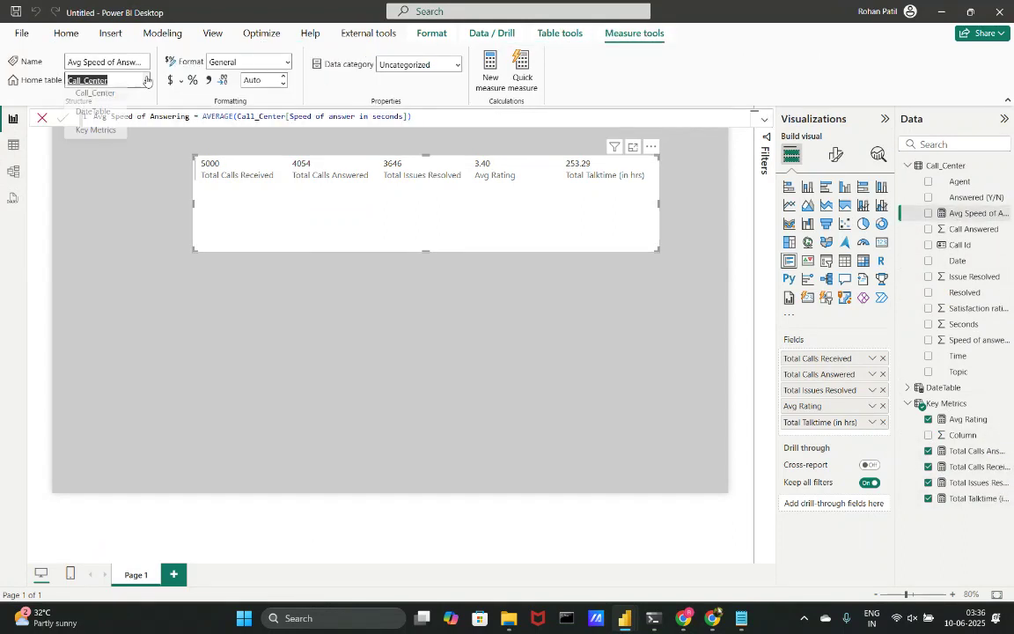
pyautogui.click(97, 134)
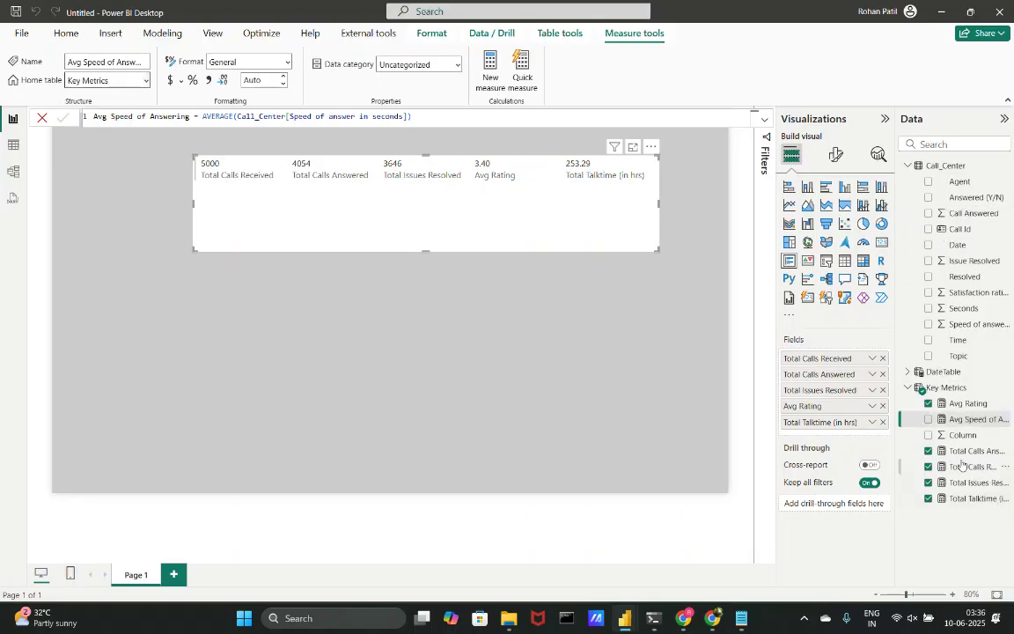
# Add Avg Speed of Answering to the multi-row card, then shift the card toward the page's left edge and widen it.
pyautogui.click(928, 420)
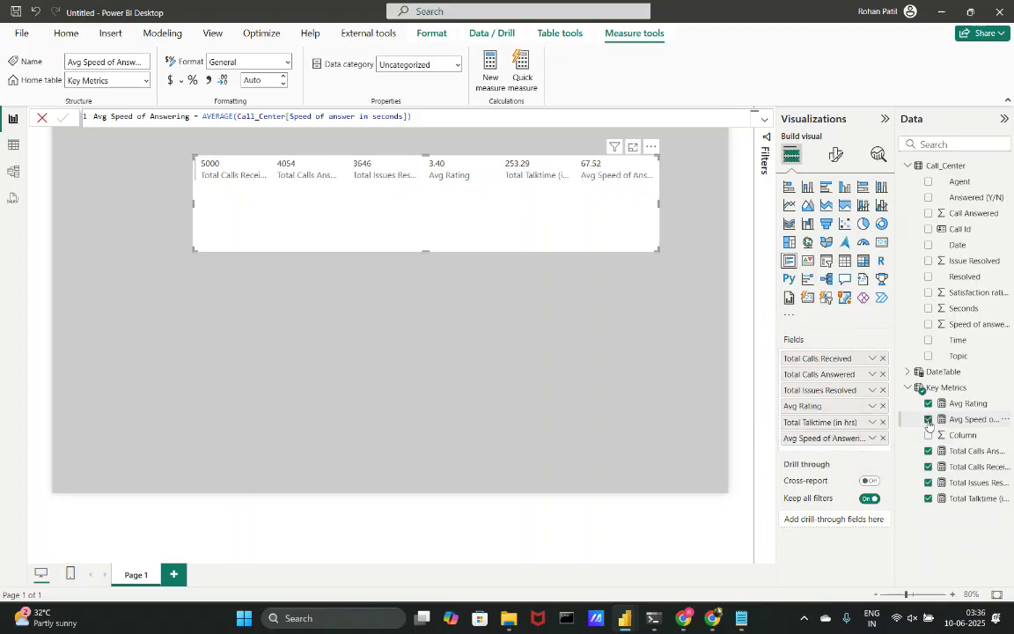
pyautogui.moveTo(537, 227); pyautogui.dragTo(411, 245)
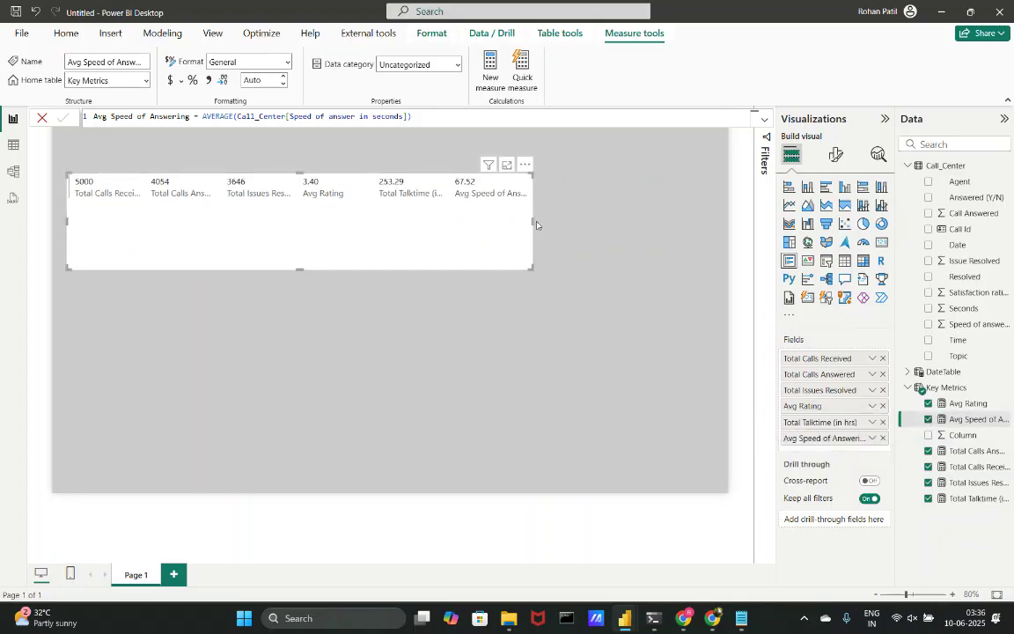
pyautogui.moveTo(533, 221); pyautogui.dragTo(624, 221)
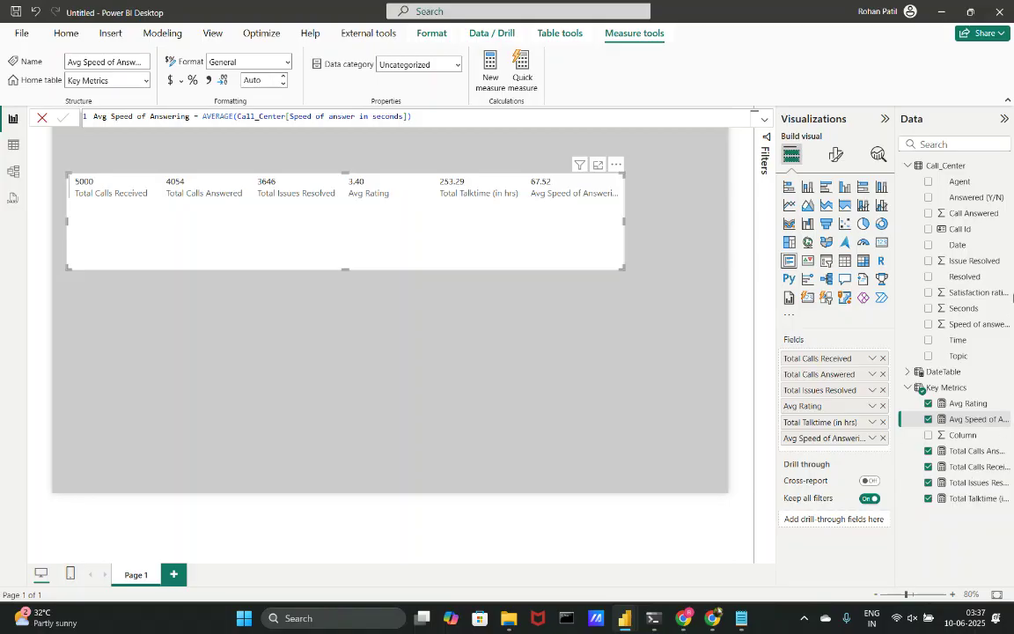
# Create a Key Metrics measure Call Answering Rate = DIVIDE([Total Calls Answered],[Total Calls Received]) and add it to the multi-row card.
pyautogui.click(491, 72)
pyautogui.write('C')
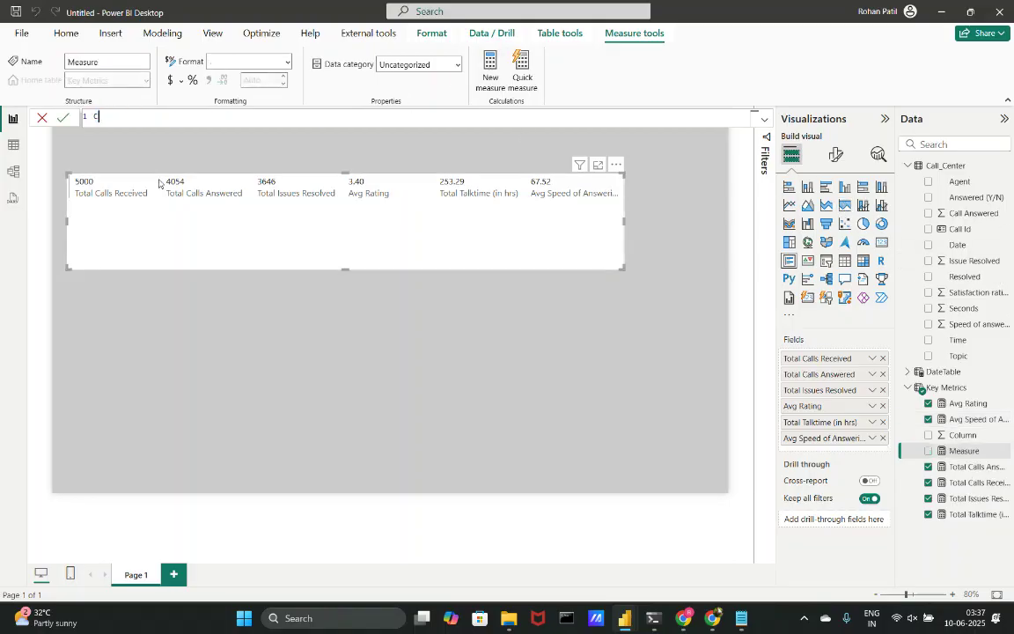
pyautogui.write('all Answering Rate = DIV')
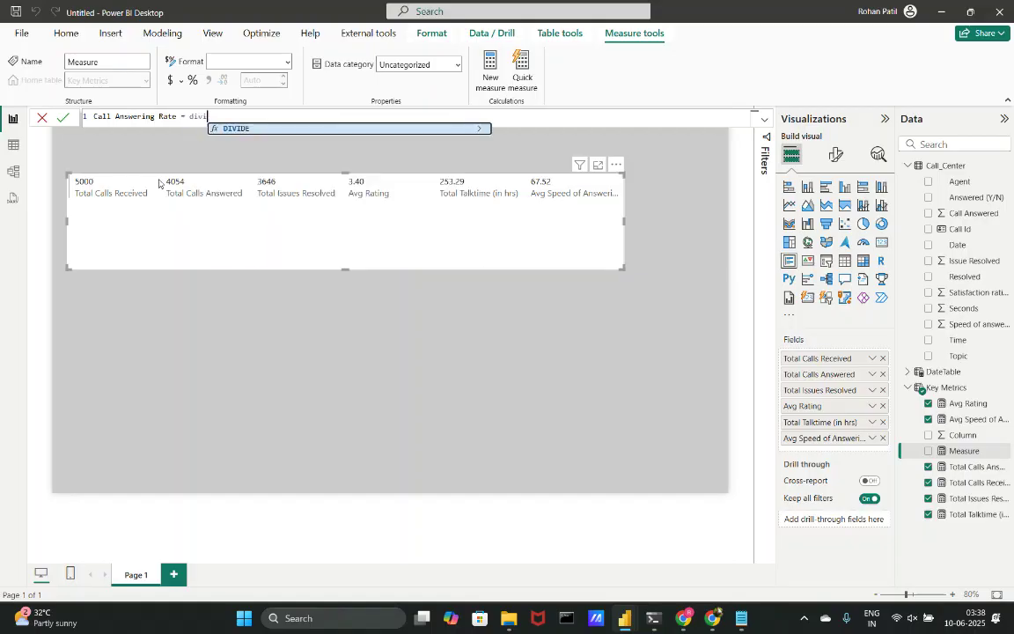
pyautogui.press('Tab')
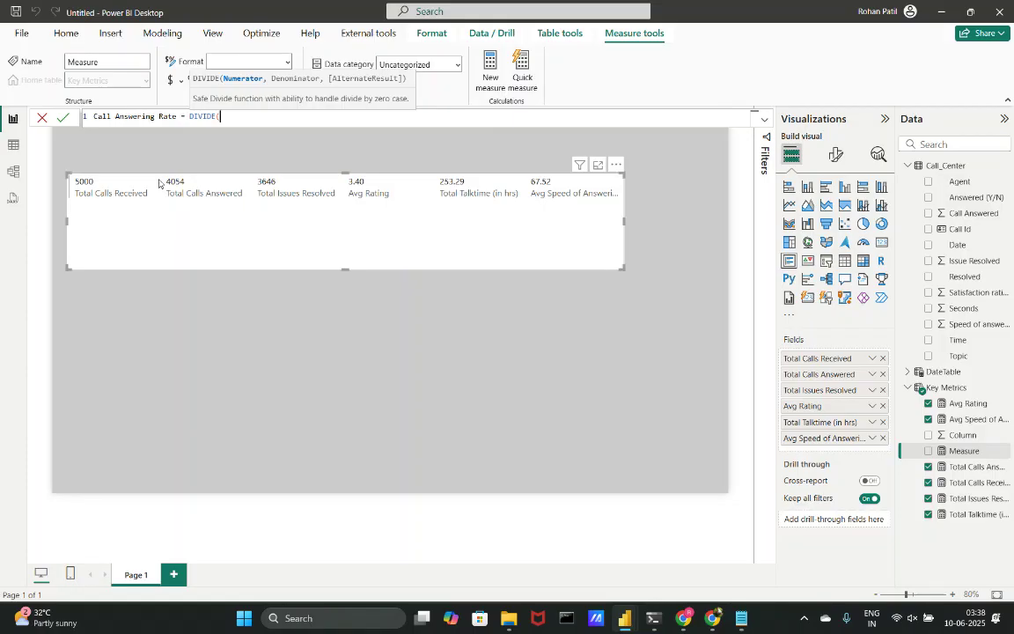
pyautogui.write('[')
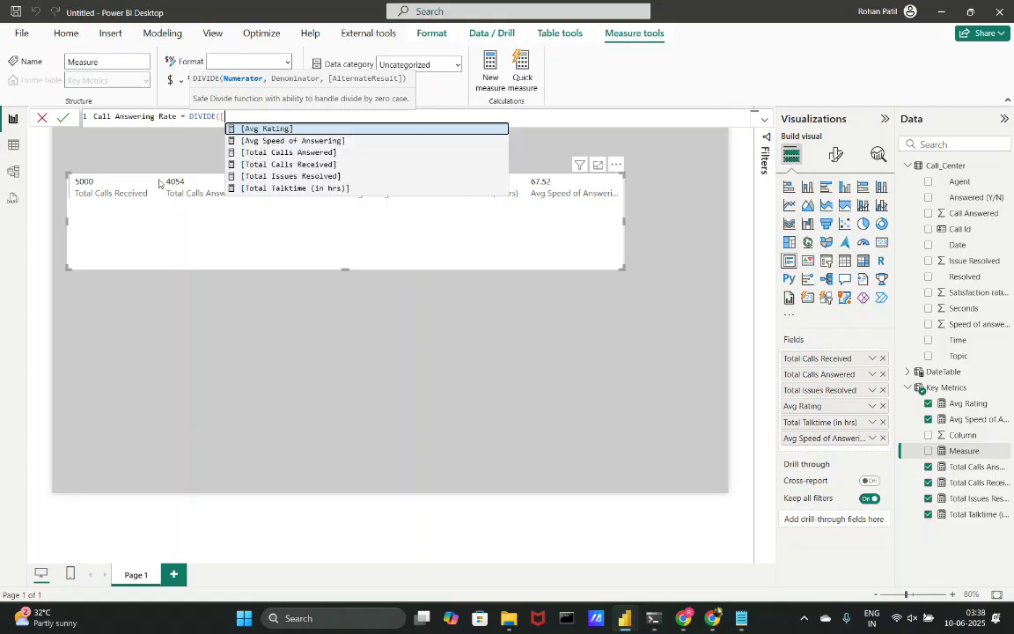
pyautogui.press('Down')
pyautogui.press('Down')
pyautogui.press('Down')
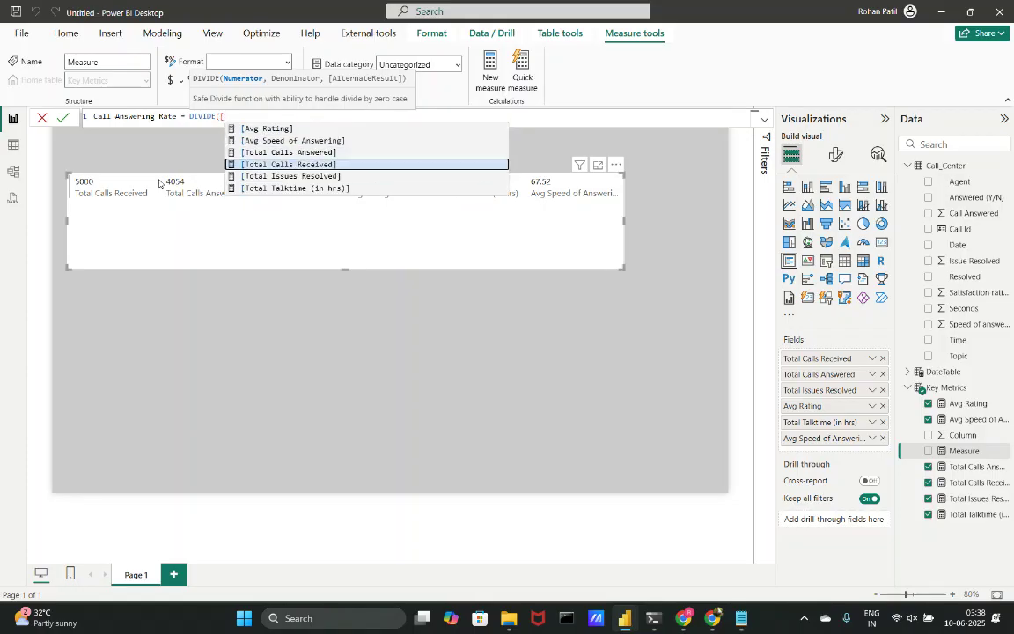
pyautogui.press('Up')
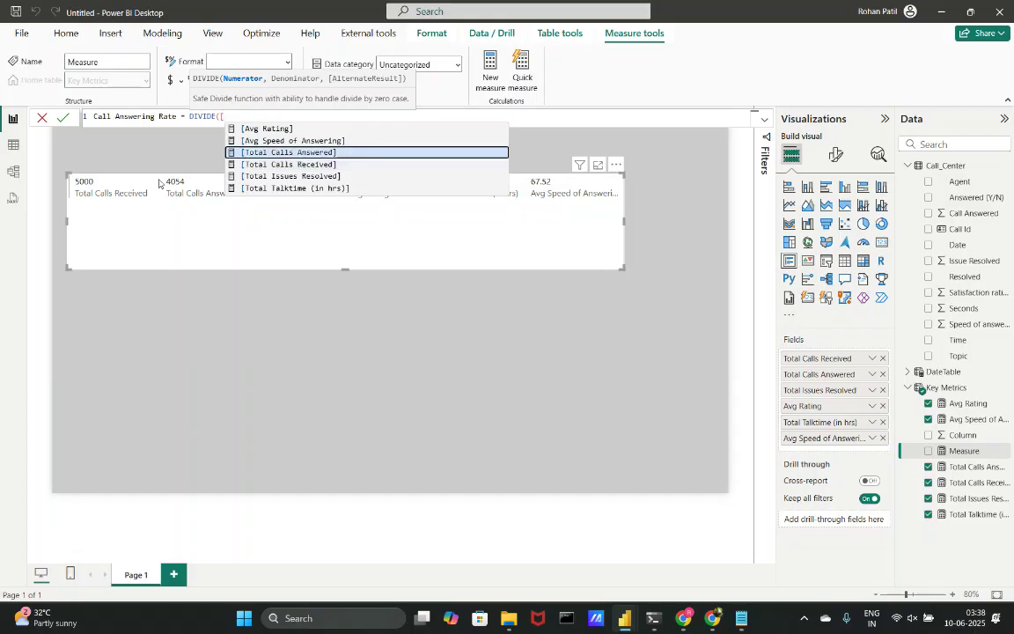
pyautogui.press('Tab')
pyautogui.write(',')
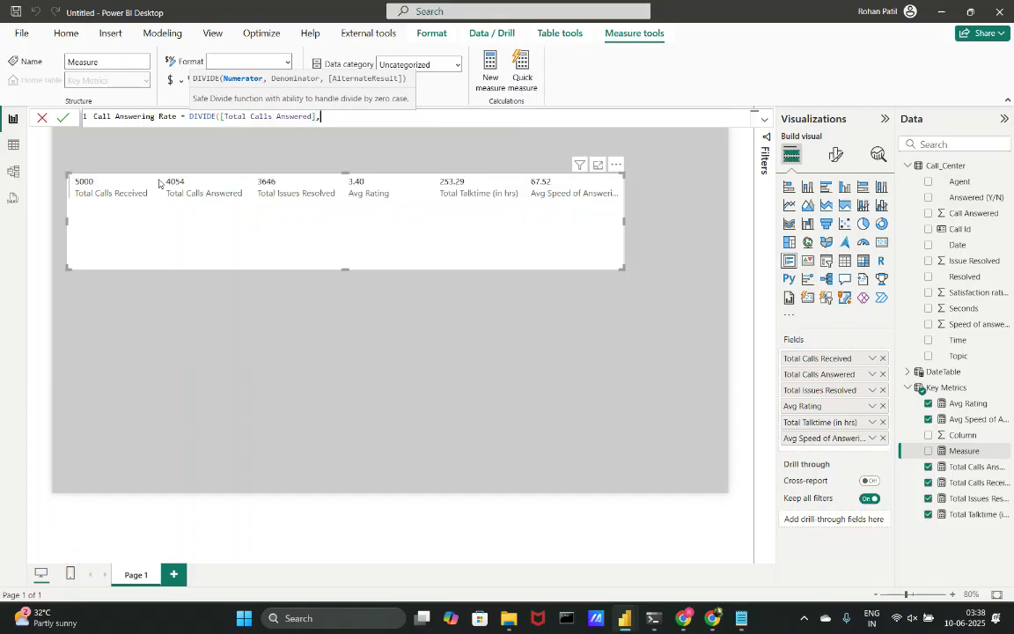
pyautogui.write('[')
pyautogui.press('Down')
pyautogui.press('Down')
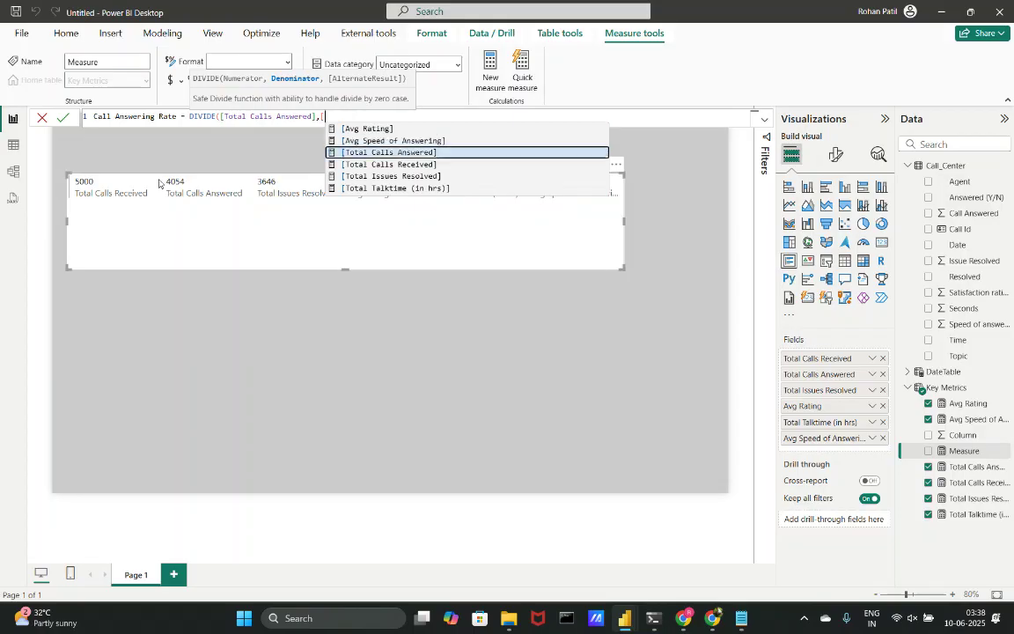
pyautogui.press('Down')
pyautogui.press('Up')
pyautogui.press('Up')
pyautogui.press('Down')
pyautogui.press('Down')
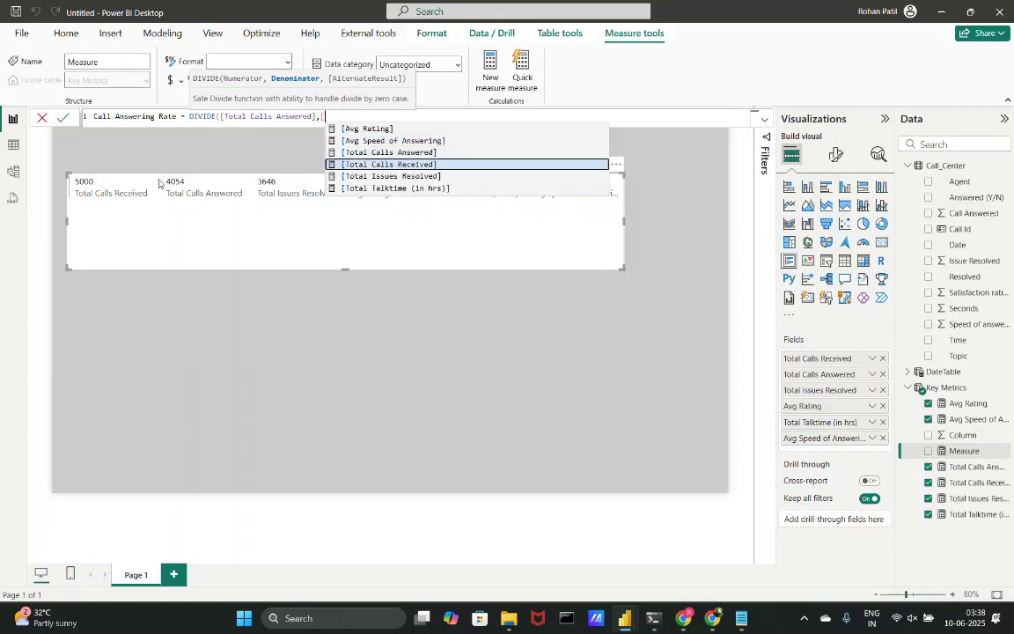
pyautogui.press('Up')
pyautogui.press('Down')
pyautogui.press('Up')
pyautogui.press('Down')
pyautogui.press('Tab')
pyautogui.write(')')
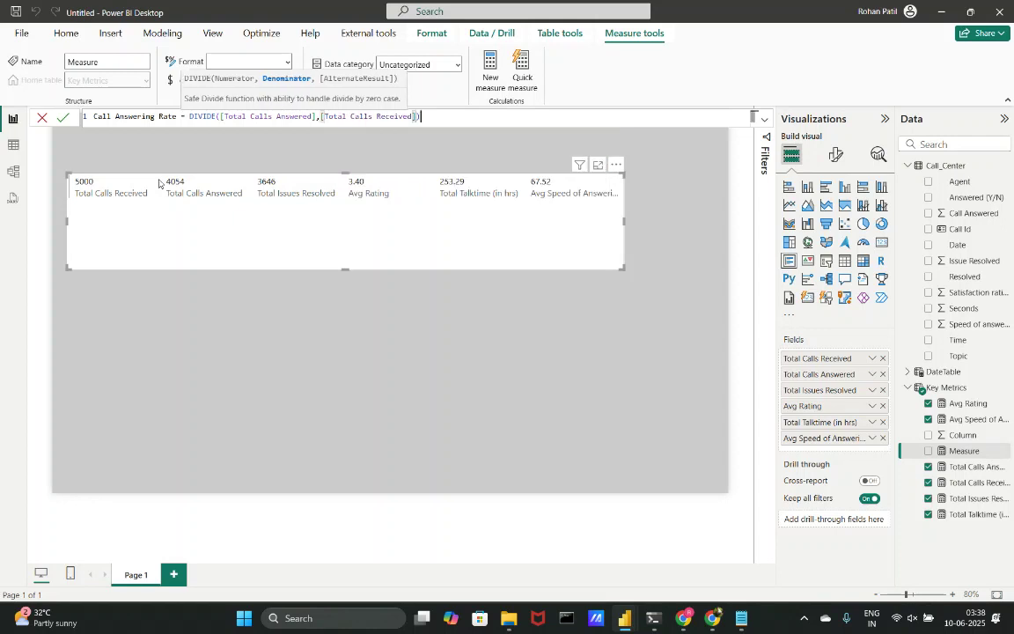
pyautogui.press('Return')
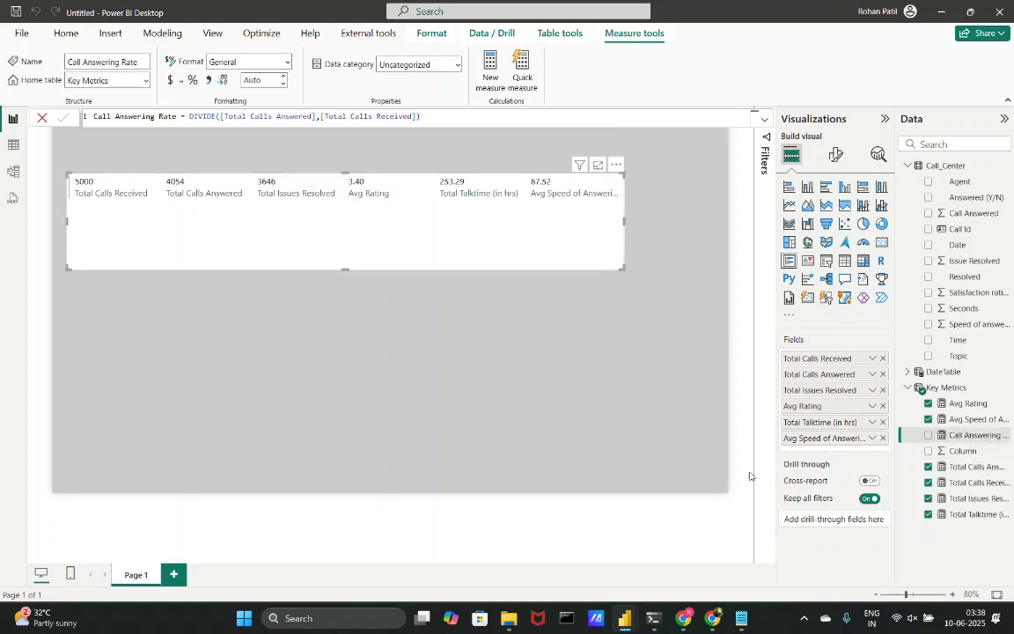
pyautogui.click(950, 436)
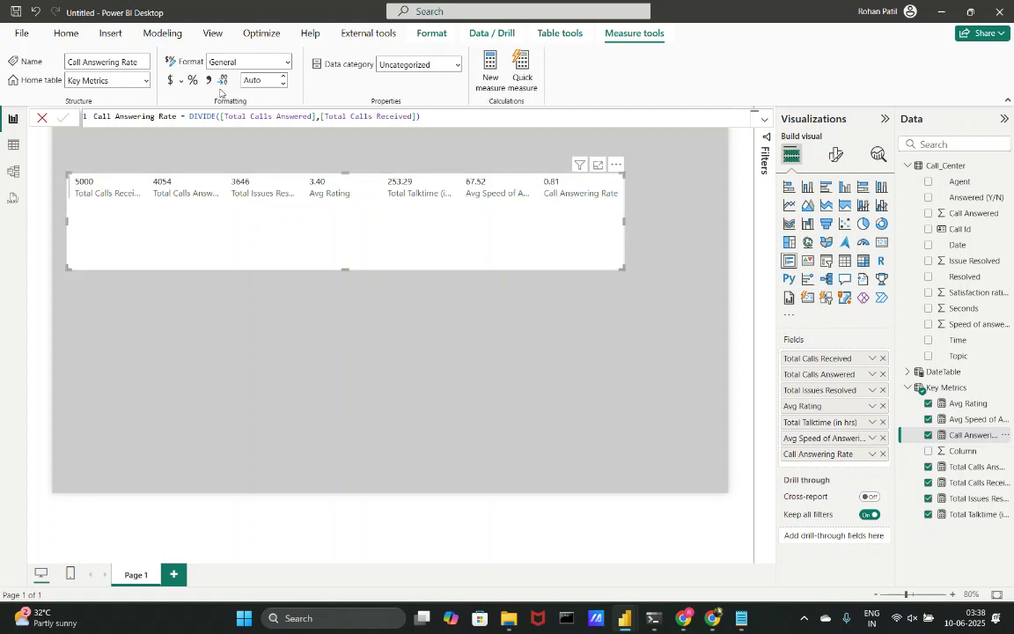
# Format Call Answering Rate as a percentage and create the Key Metrics measure Issue Resolution Rate = DIVIDE([Total Issues Resolved],[Total Calls Answered]).
pyautogui.click(193, 80)
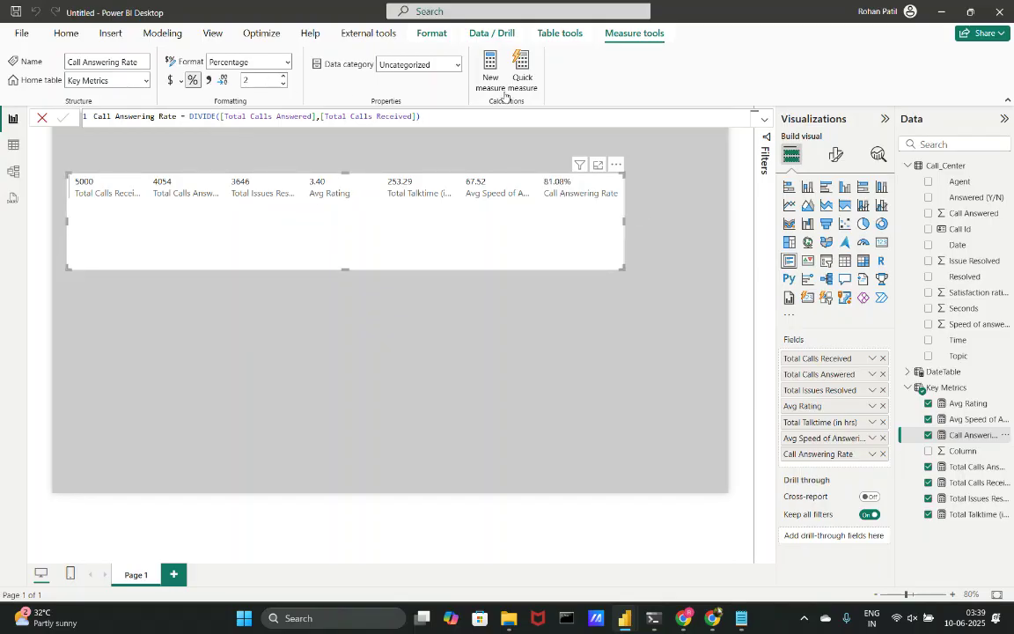
pyautogui.click(490, 69)
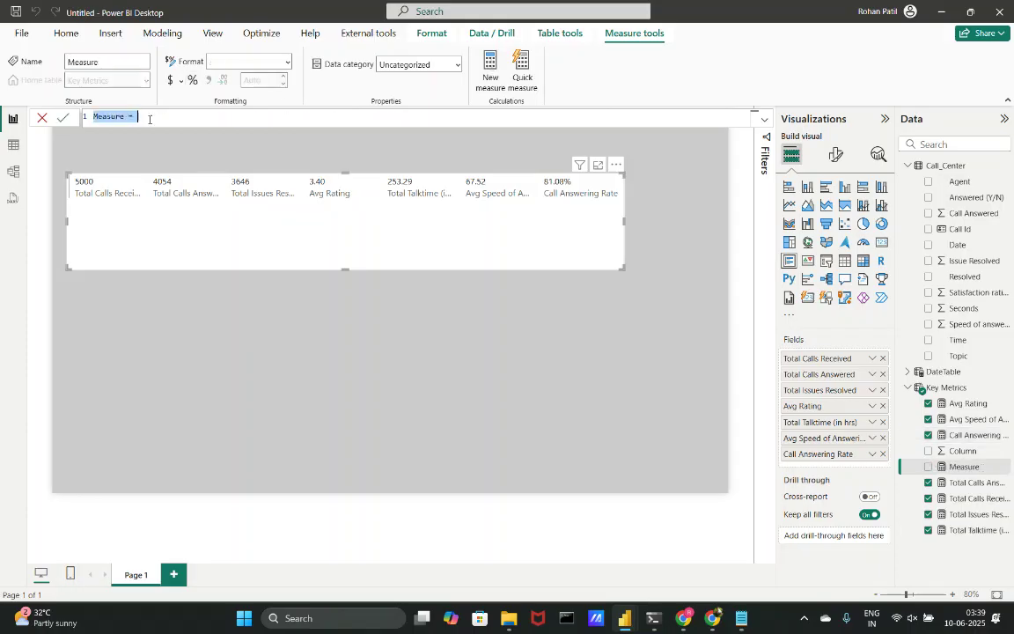
pyautogui.write('is')
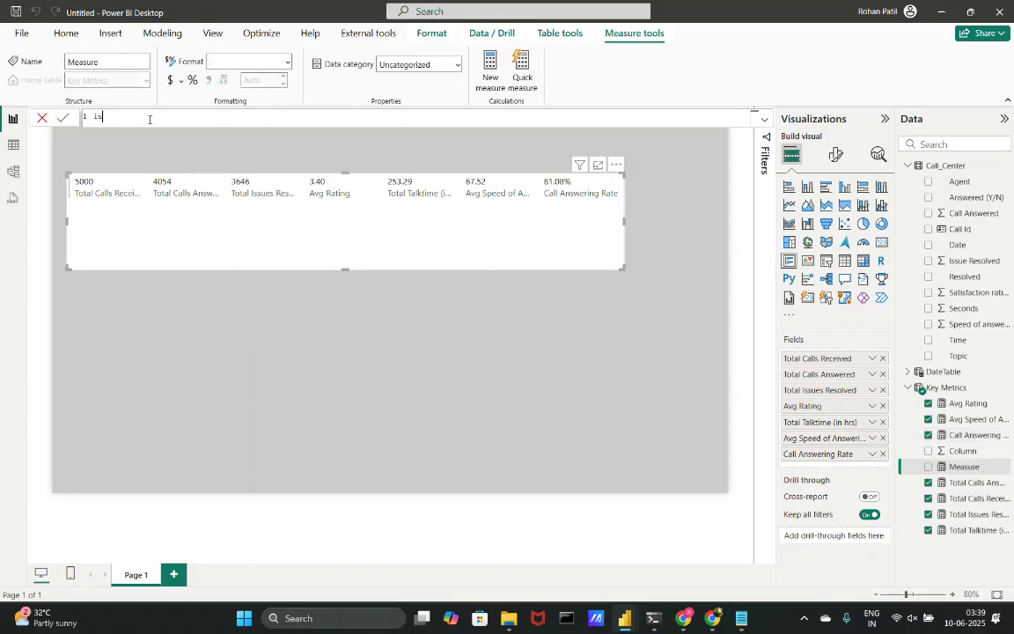
pyautogui.write('sue')
pyautogui.press('BackSpace')
pyautogui.press('BackSpace')
pyautogui.press('BackSpace')
pyautogui.press('BackSpace')
pyautogui.press('BackSpace')
pyautogui.write('Issue Resolution T')
pyautogui.press('BackSpace')
pyautogui.write('Rate = DIVIDE(')
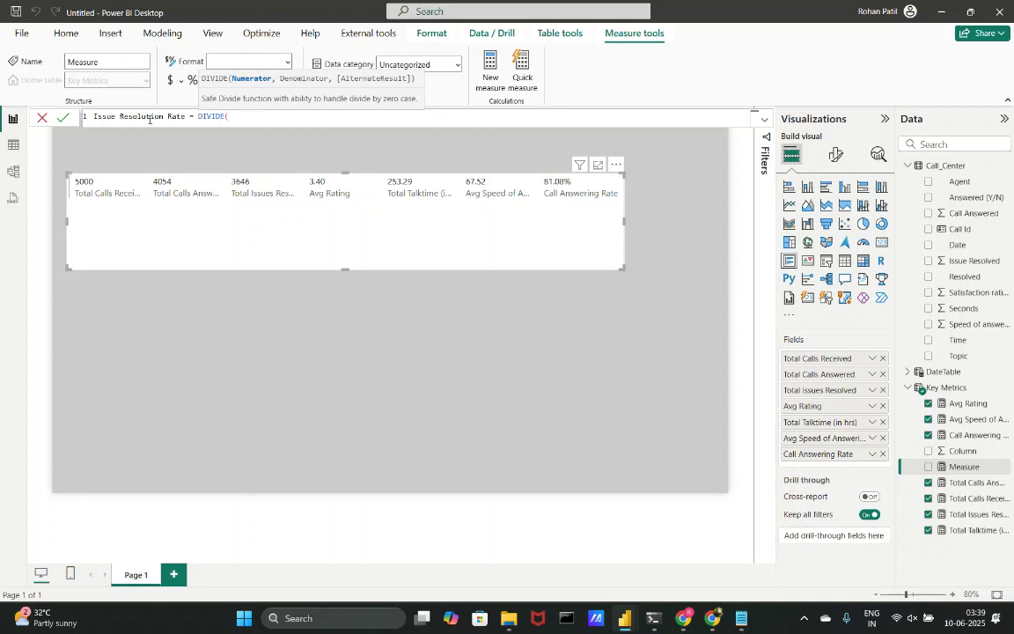
pyautogui.write('[')
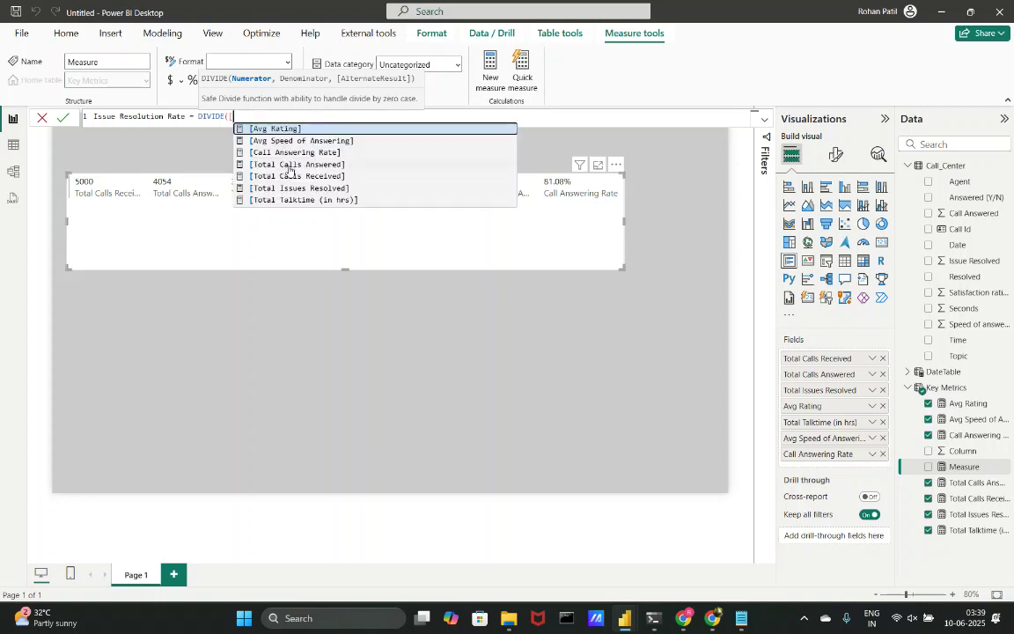
pyautogui.click(273, 187)
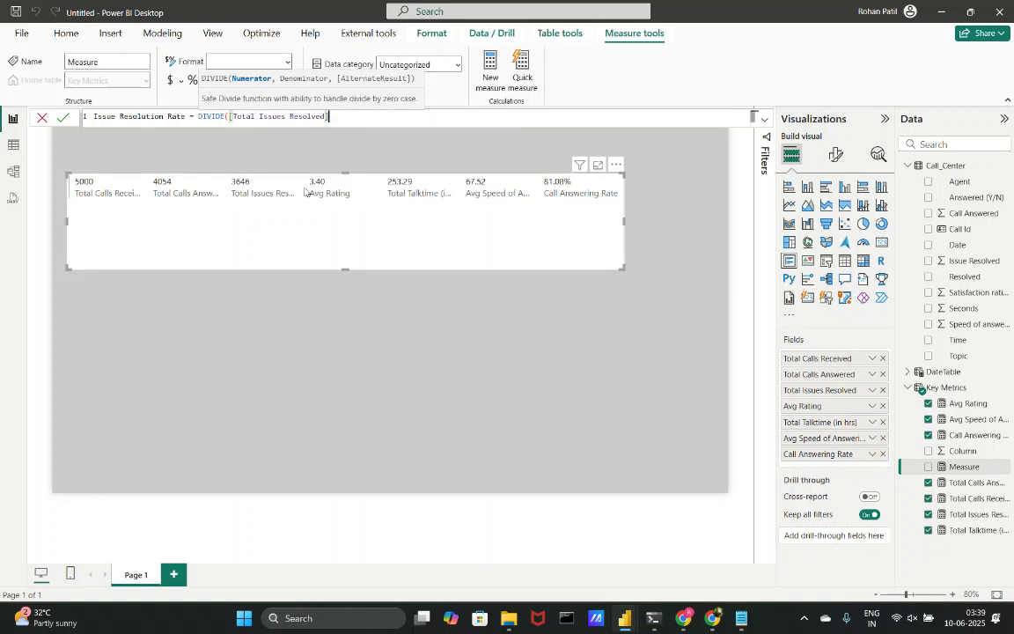
pyautogui.write(',')
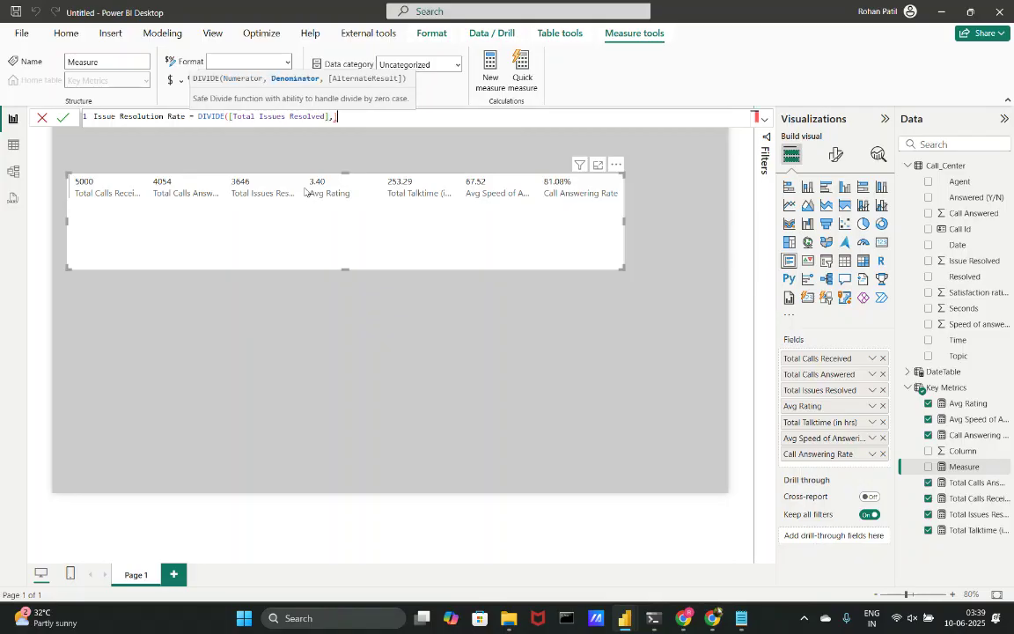
pyautogui.write('[')
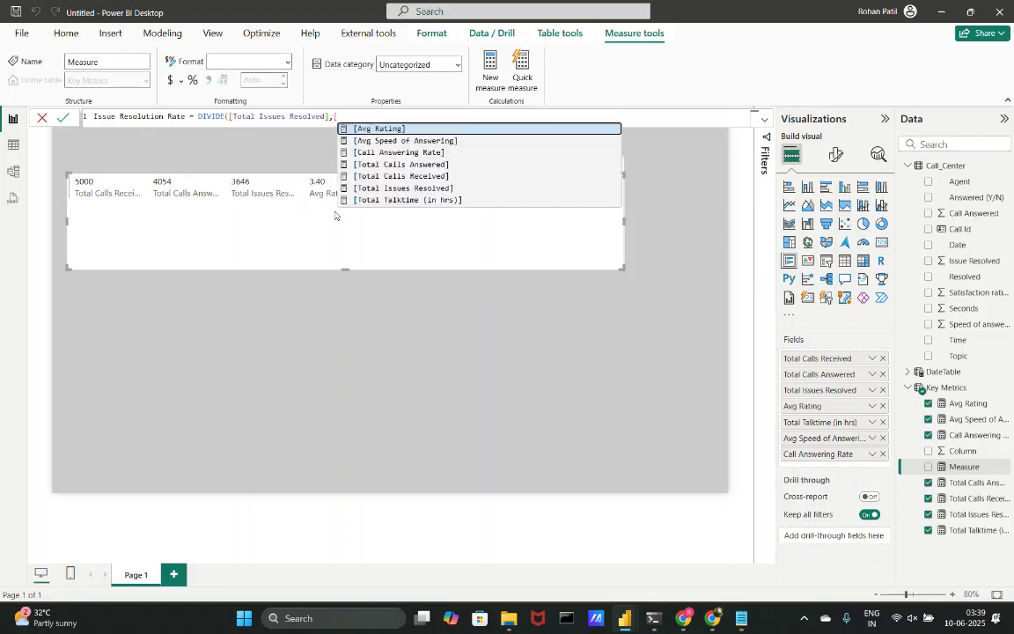
pyautogui.click(367, 164)
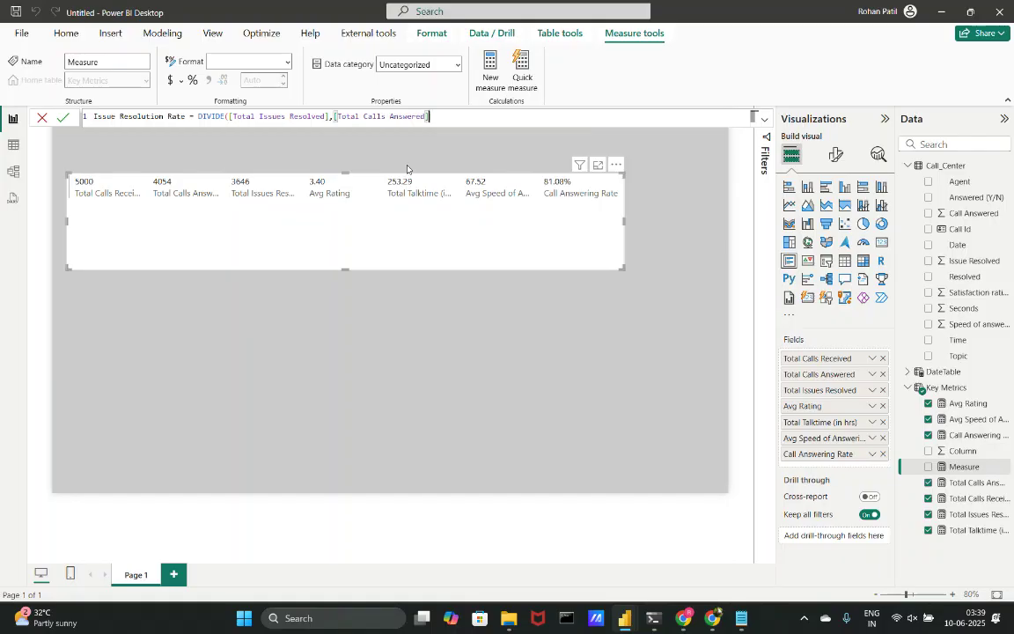
pyautogui.write(')')
pyautogui.press('Return')
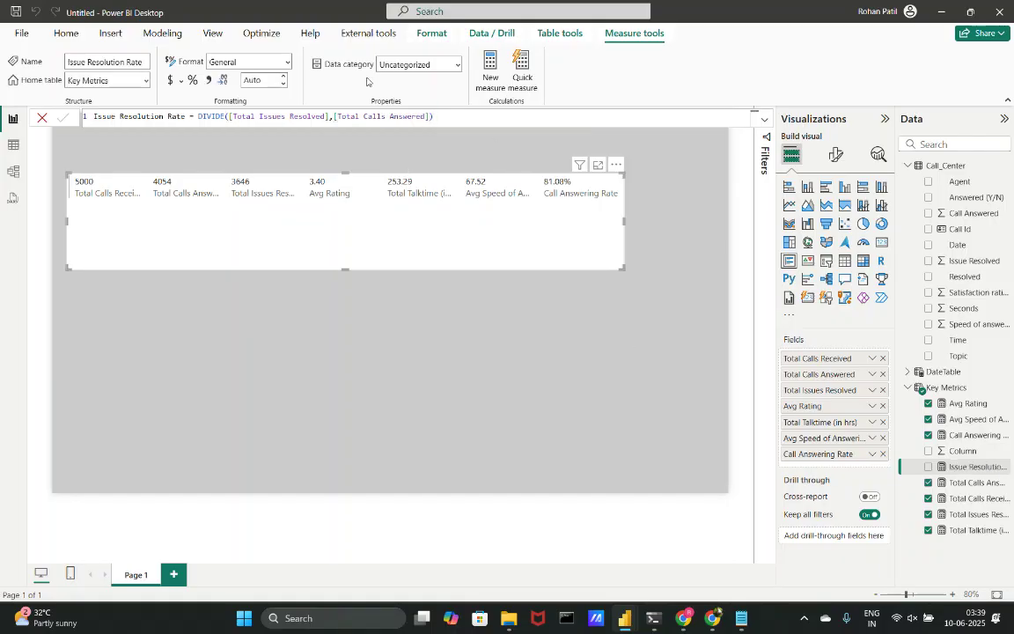
# Format the Issue Resolution Rate measure as a percentage and add it to the multi-row card.
pyautogui.click(192, 80)
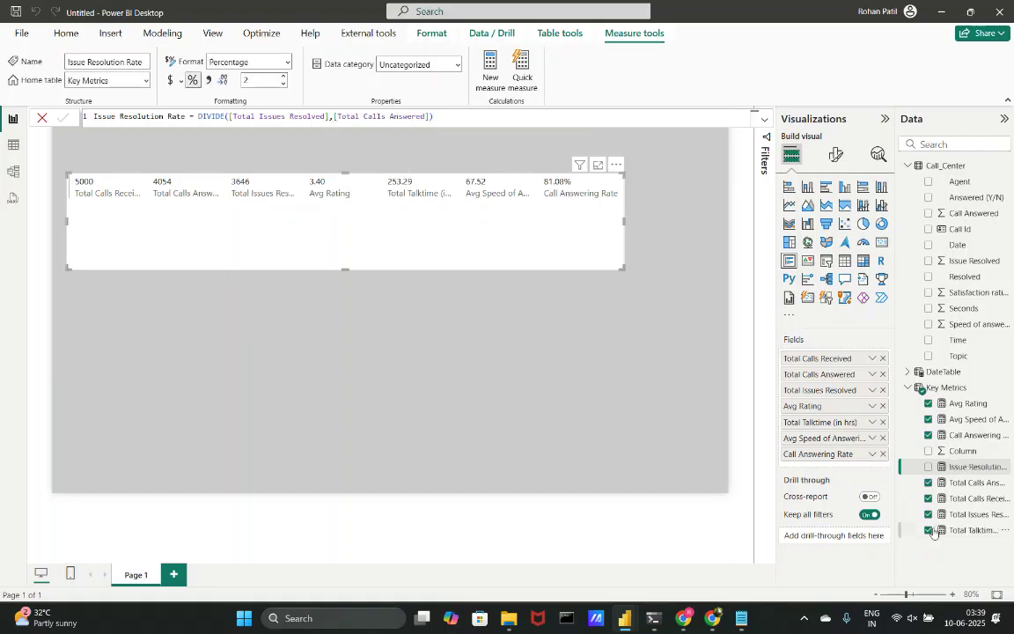
pyautogui.click(928, 467)
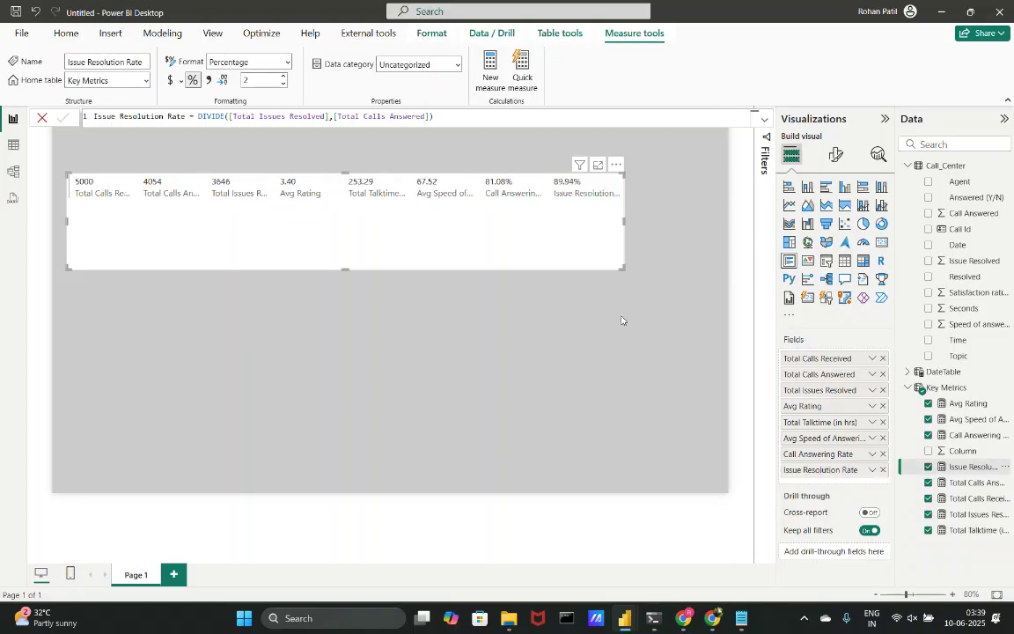
# Widen the multi-row card to nearly the full page width and reduce its height to fit a single row.
pyautogui.moveTo(624, 221); pyautogui.dragTo(723, 210)
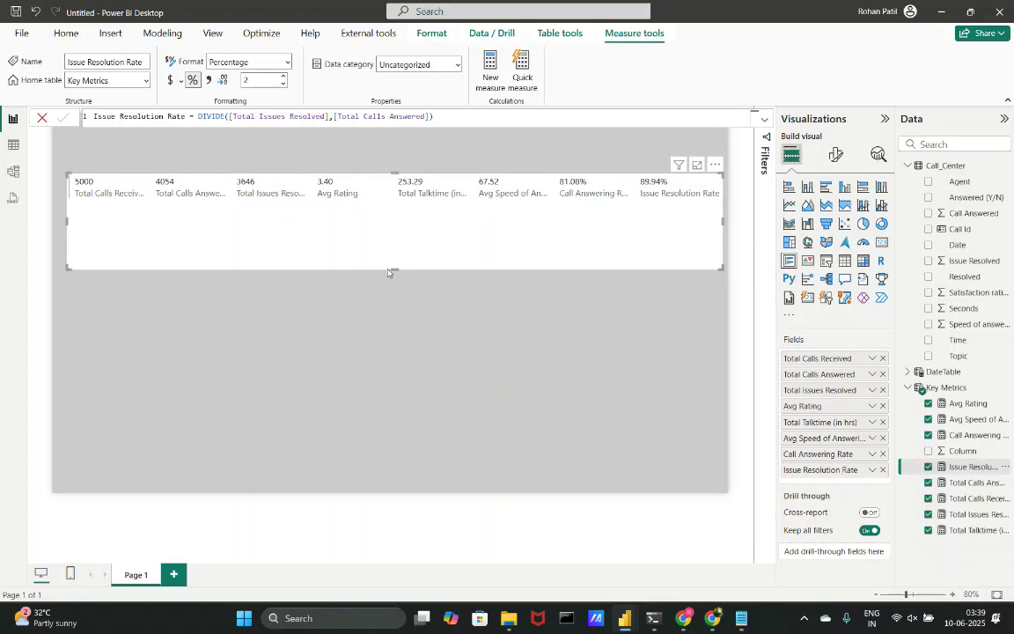
pyautogui.moveTo(396, 268); pyautogui.dragTo(393, 206)
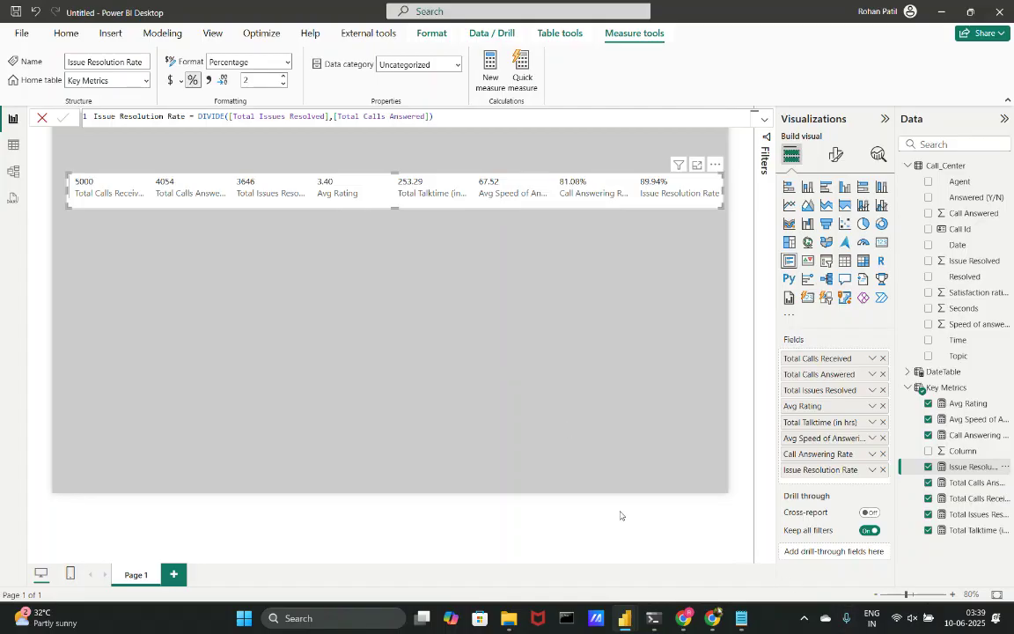
pyautogui.click(412, 455)
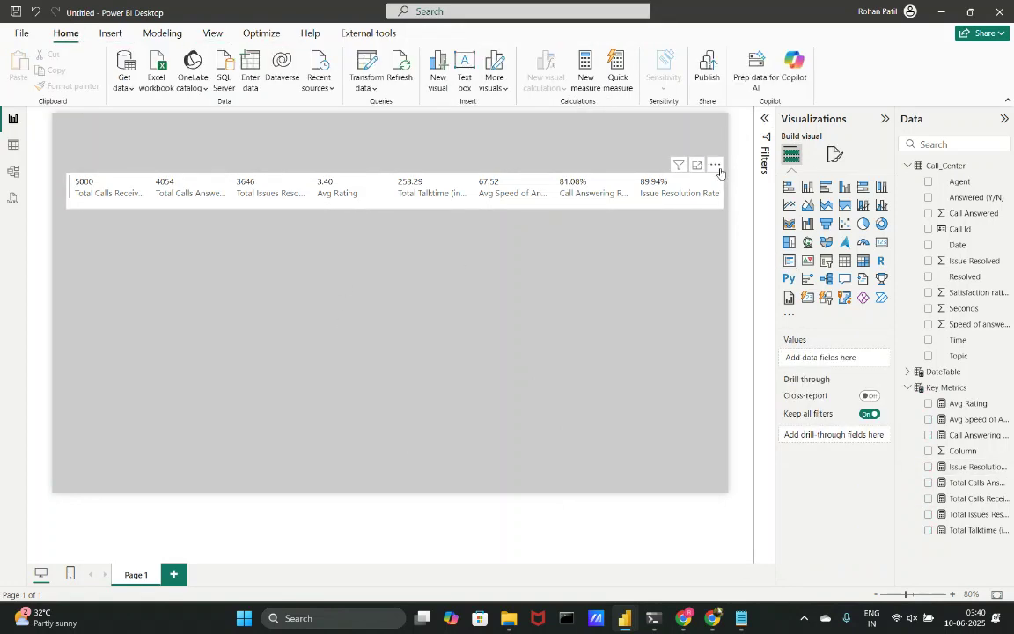
# Remove the multi-row card from the report page.
pyautogui.moveTo(723, 171); pyautogui.dragTo(647, 234)
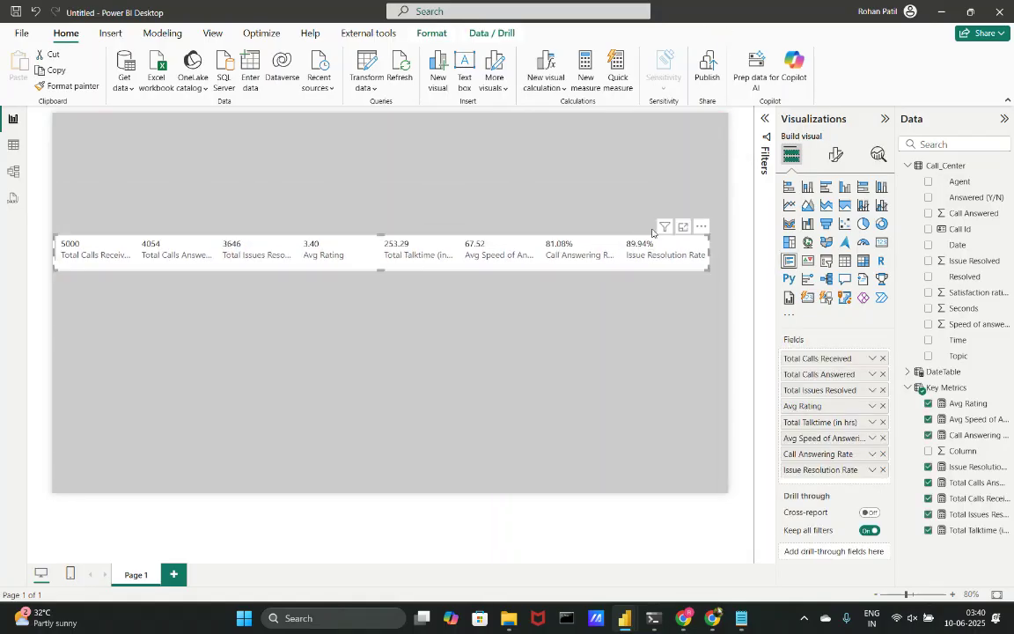
pyautogui.click(701, 226)
pyautogui.click(740, 257)
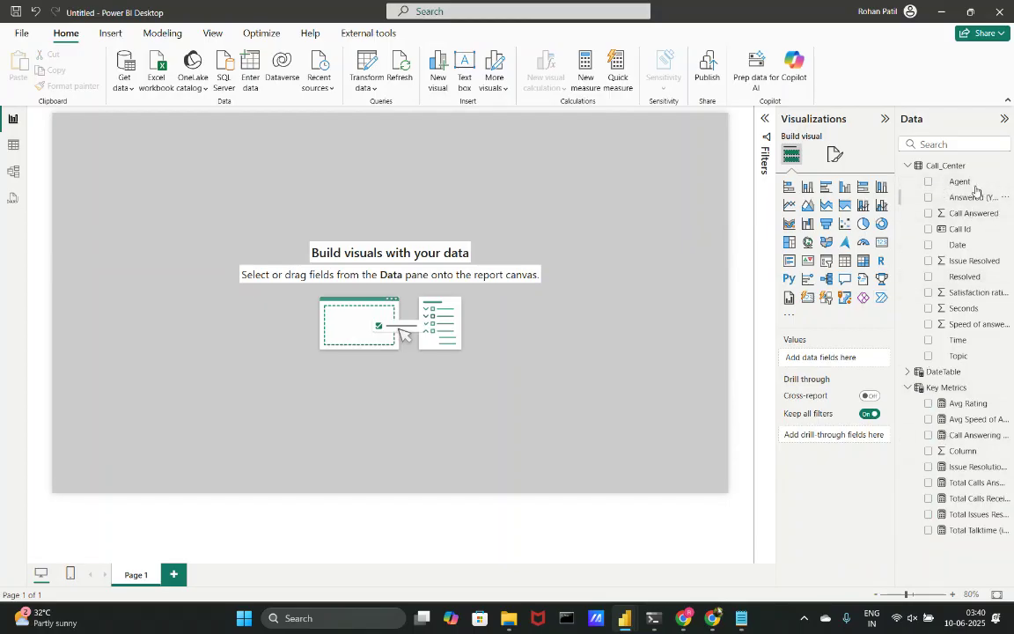
# Create a donut chart of the count of Call Id with Weekend from DateTable as legend, and enlarge it in the page's upper area.
pyautogui.click(908, 371)
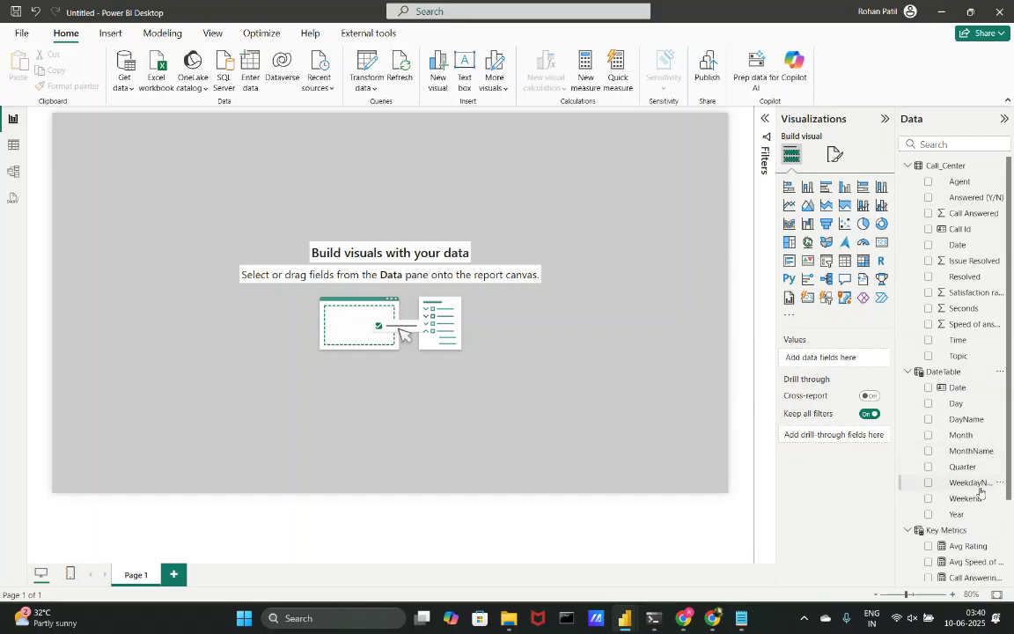
pyautogui.click(928, 499)
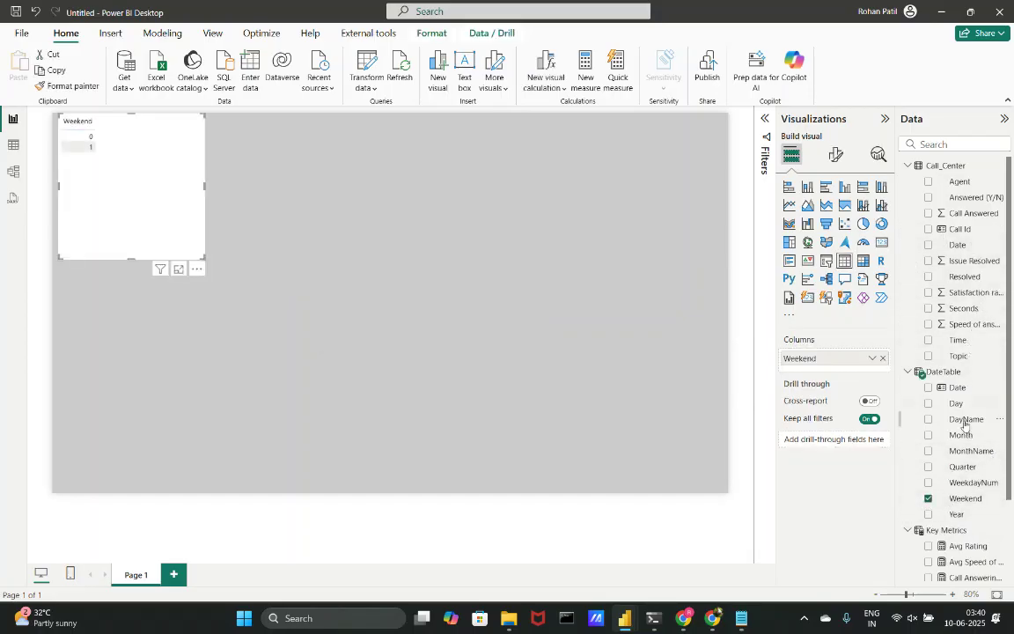
pyautogui.click(928, 229)
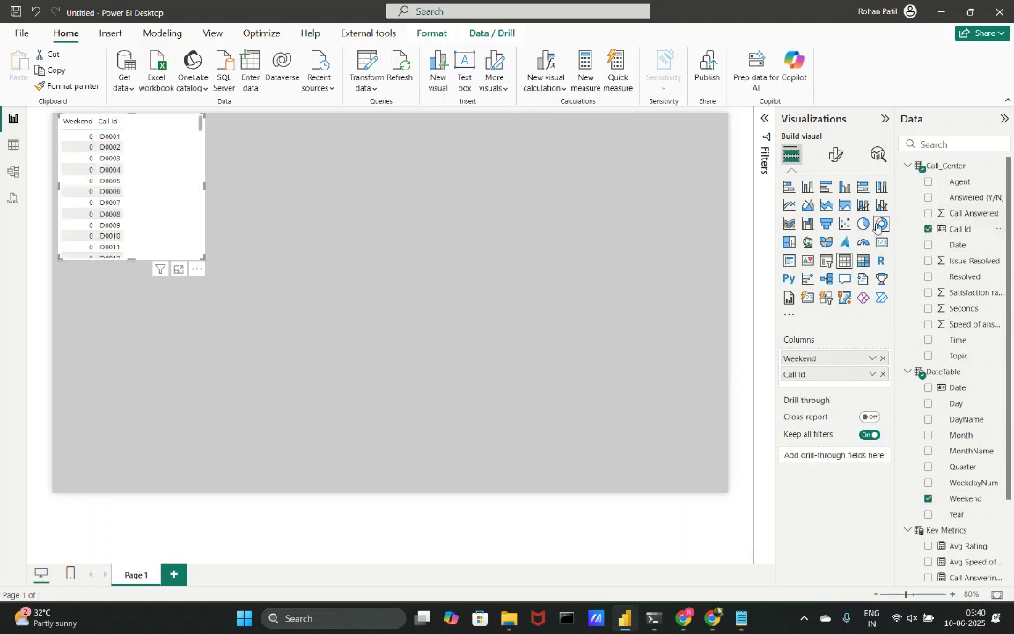
pyautogui.click(881, 224)
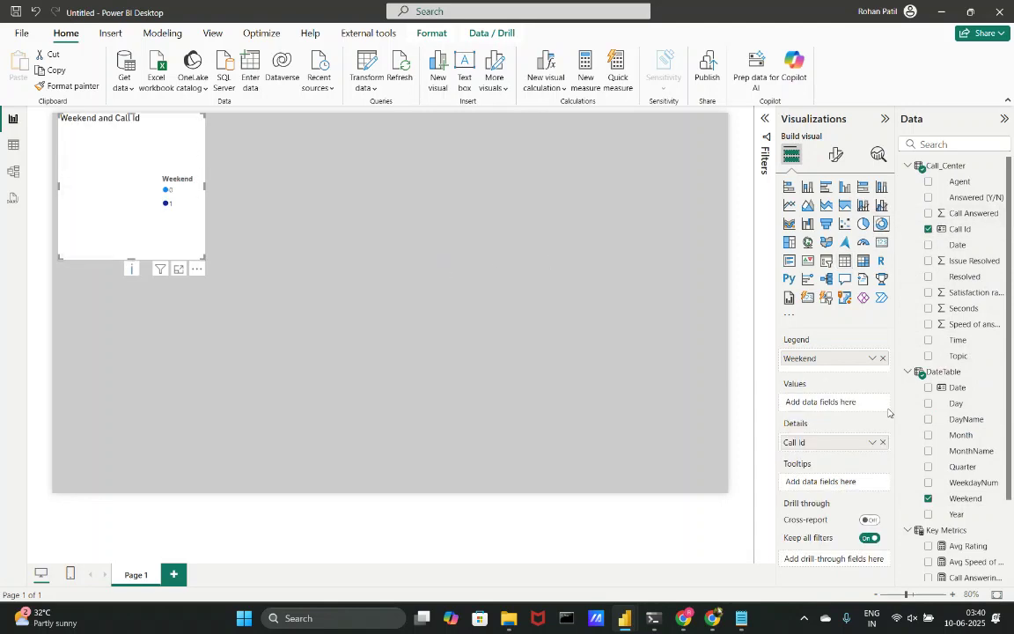
pyautogui.moveTo(810, 442); pyautogui.dragTo(818, 411)
pyautogui.moveTo(202, 247); pyautogui.dragTo(423, 294)
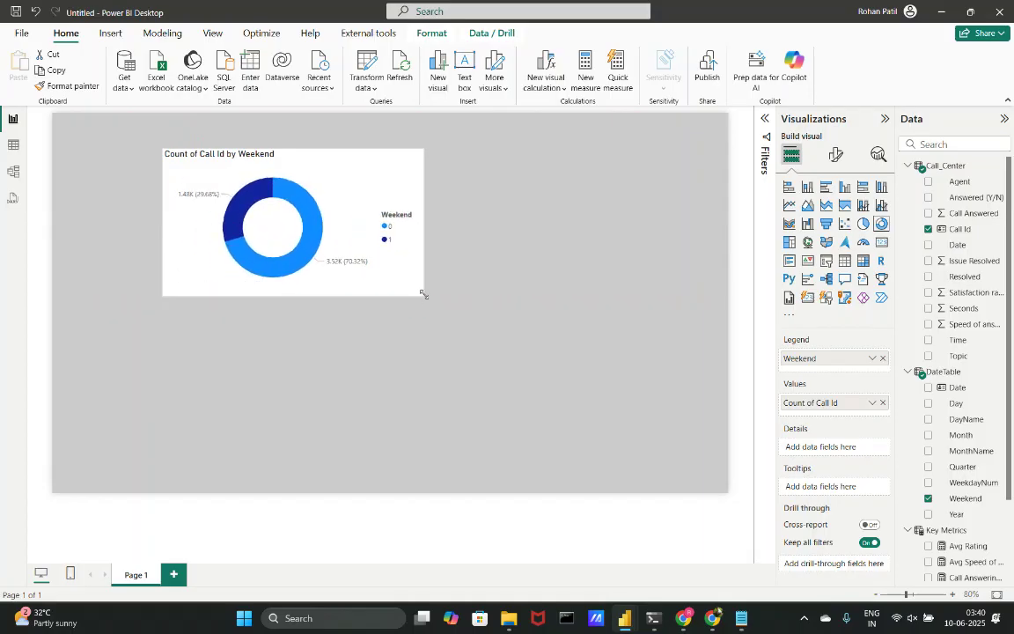
pyautogui.click(457, 229)
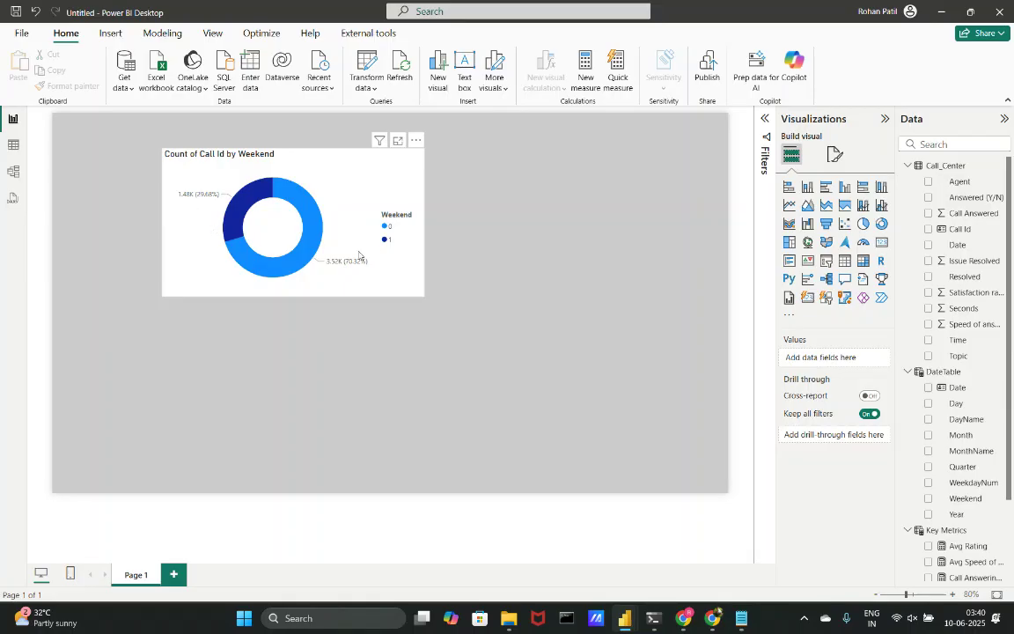
# Open the model view and move the Key Metrics table clear of the DateTable and Call_Center tables.
pyautogui.click(15, 171)
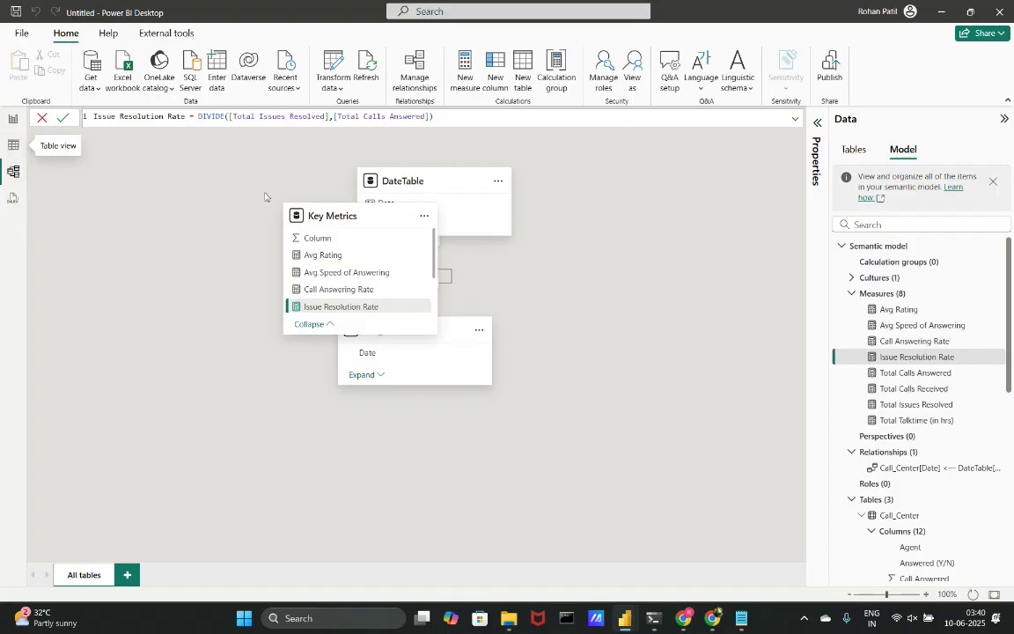
pyautogui.moveTo(326, 216); pyautogui.dragTo(119, 197)
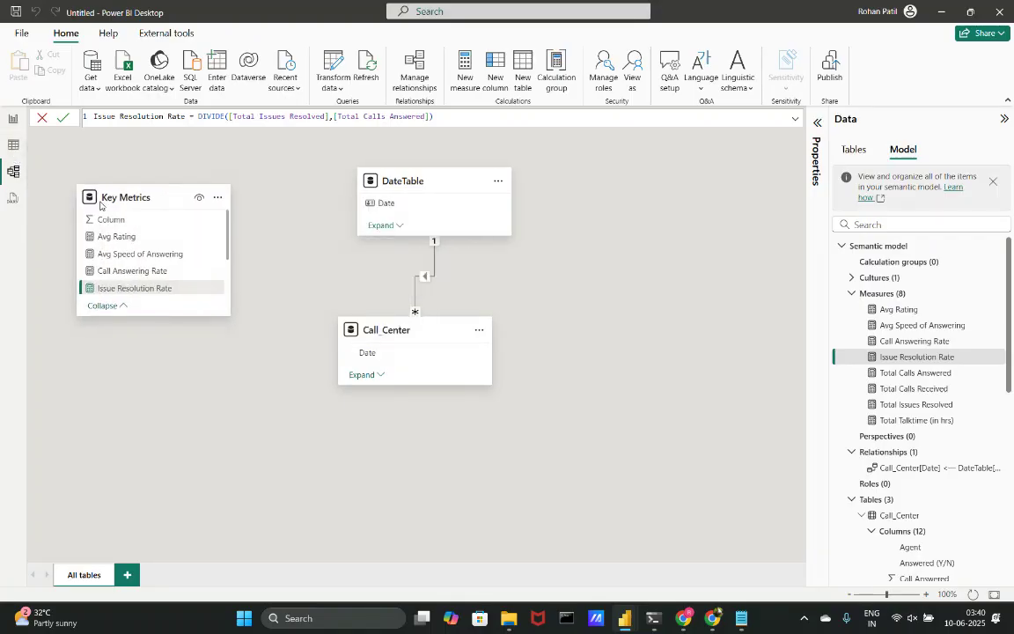
# In the DateTable formula, make the Weekend SWITCH return "Weekend" for days 1 and 7 and "Weekdays" for all others.
pyautogui.click(14, 144)
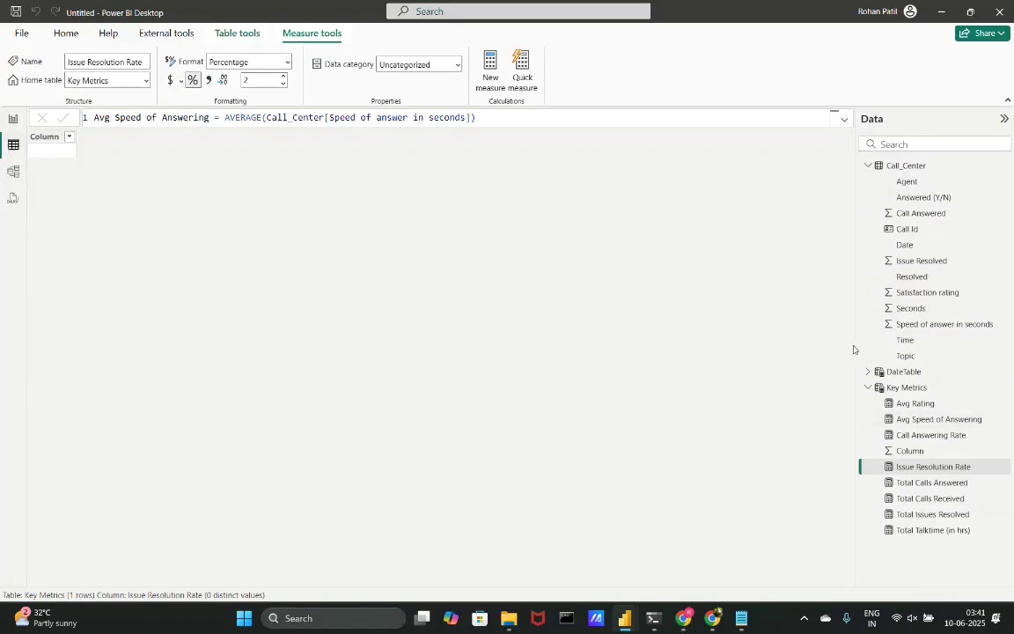
pyautogui.click(869, 372)
pyautogui.click(900, 372)
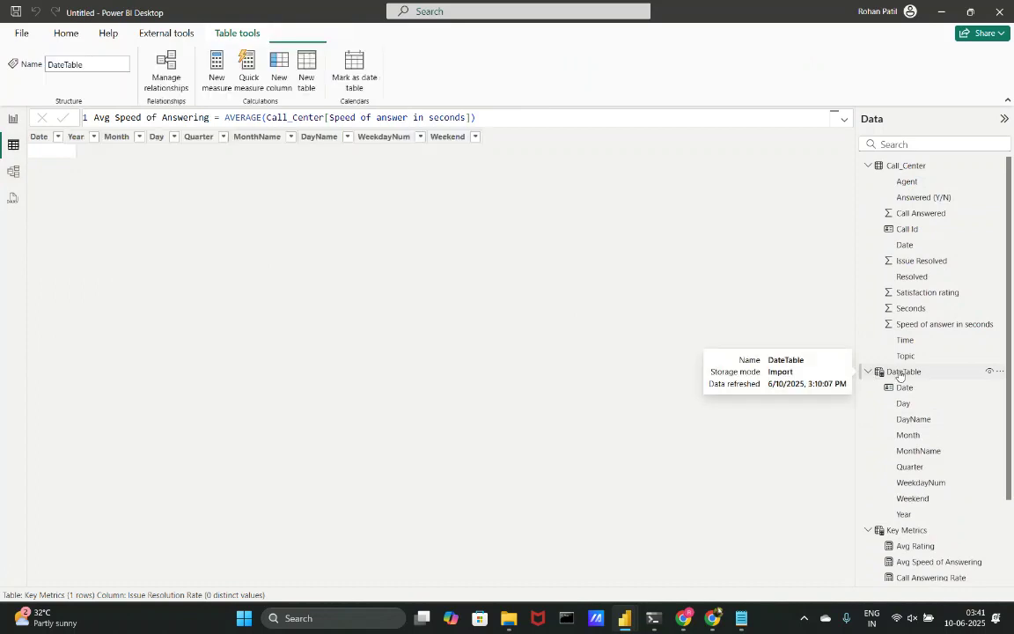
pyautogui.click(259, 271)
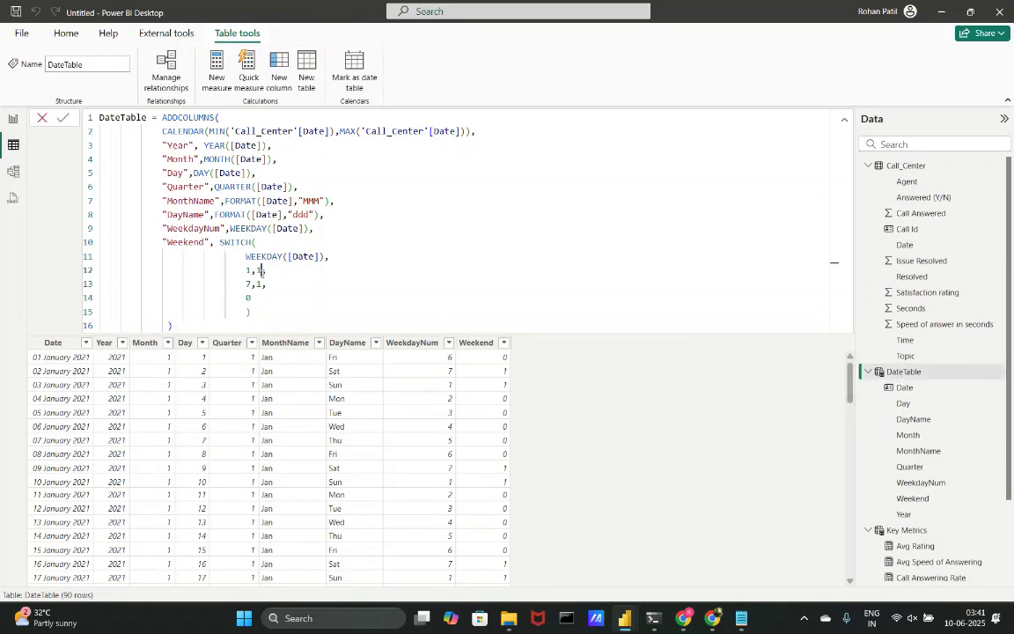
pyautogui.press('BackSpace')
pyautogui.write('Weekend')
pyautogui.write('"')
pyautogui.write('"')
pyautogui.write('Weeken')
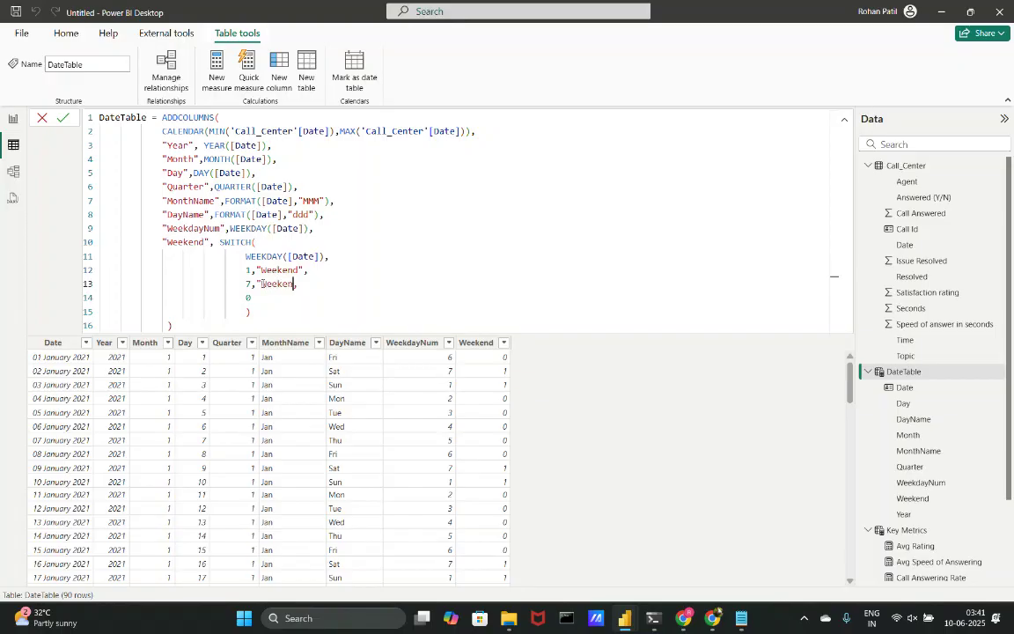
pyautogui.write('"')
pyautogui.click(254, 301)
pyautogui.press('BackSpace')
pyautogui.write('"Weekdays"')
pyautogui.press('Return')
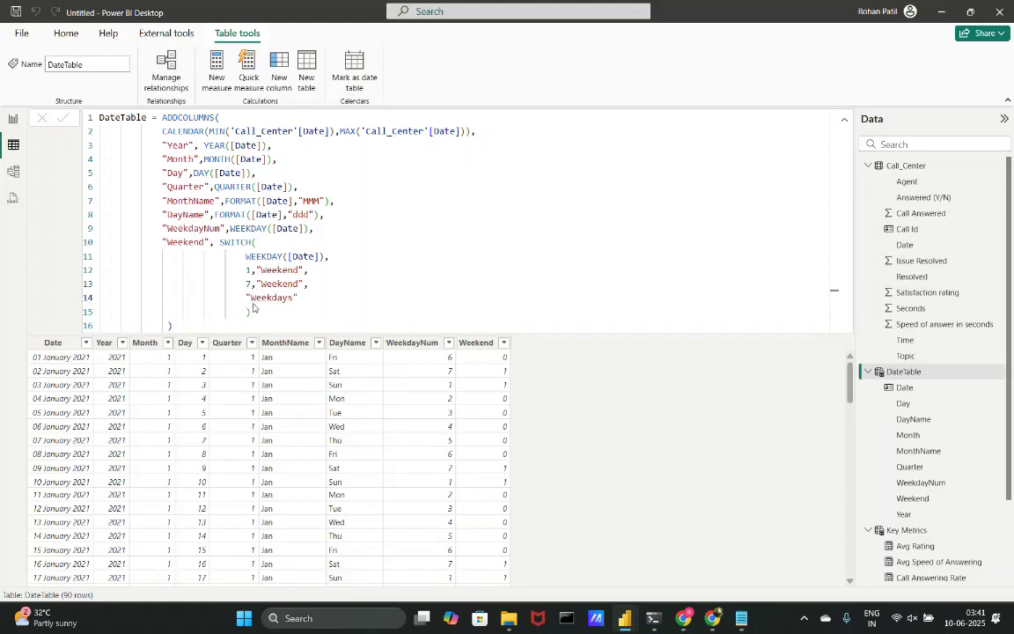
# Return to the report and inspect the call counts of the donut chart's weekday and weekend segments.
pyautogui.click(12, 119)
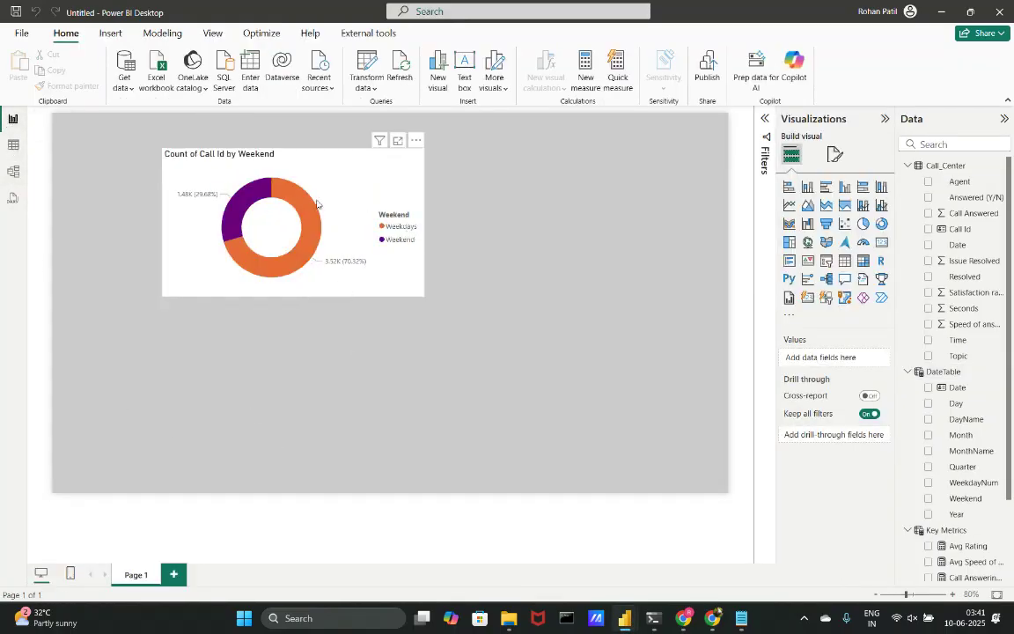
pyautogui.moveTo(309, 227)
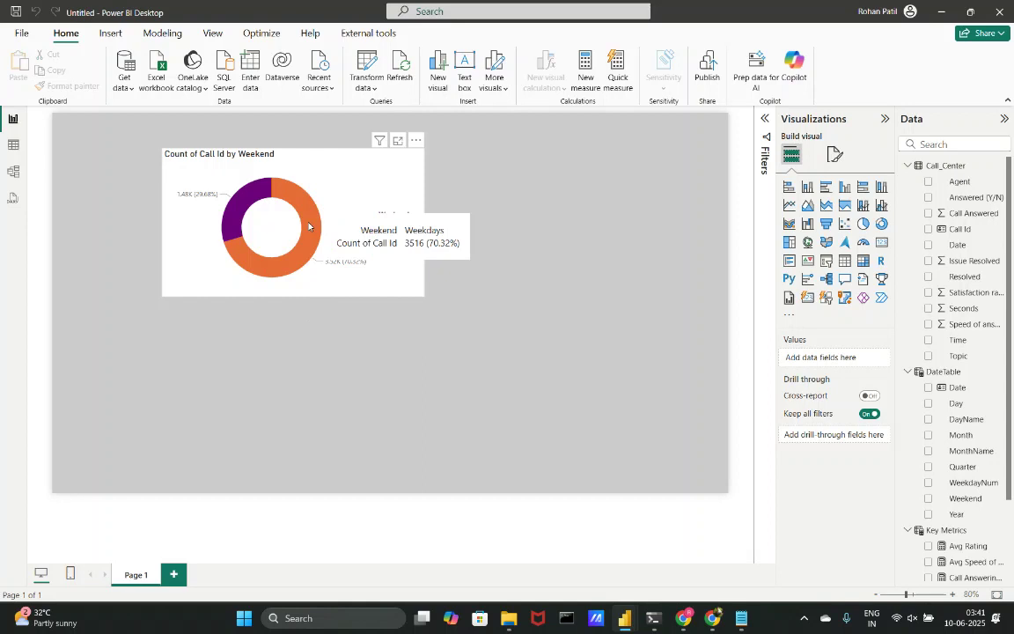
pyautogui.moveTo(236, 216)
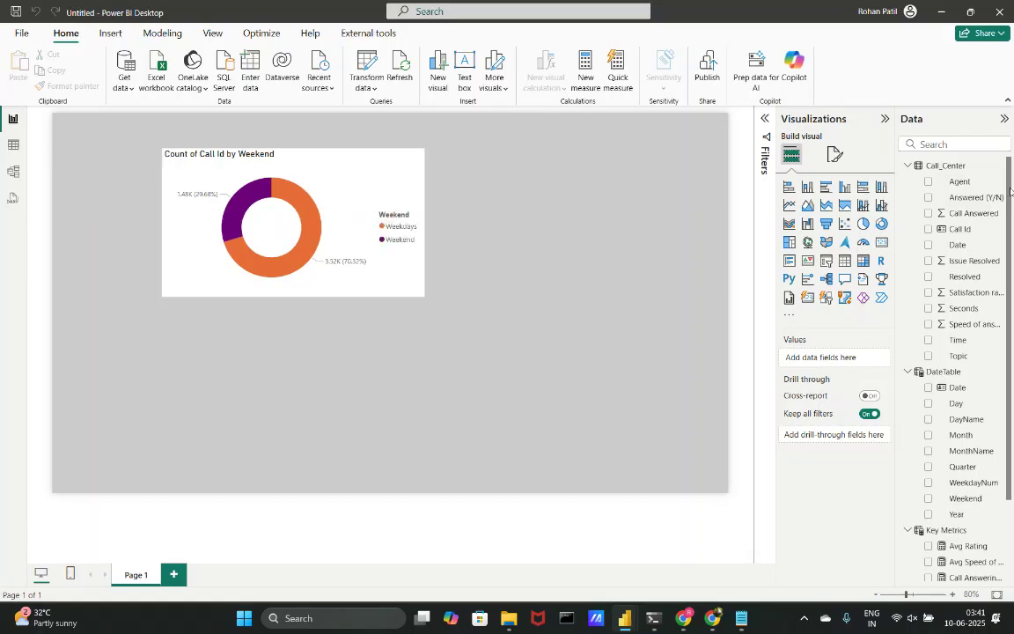
# Convert the Weekend donut chart to a pie chart, discarding the stray empty pie visual, and place it in the page's lower-left corner.
pyautogui.click(862, 224)
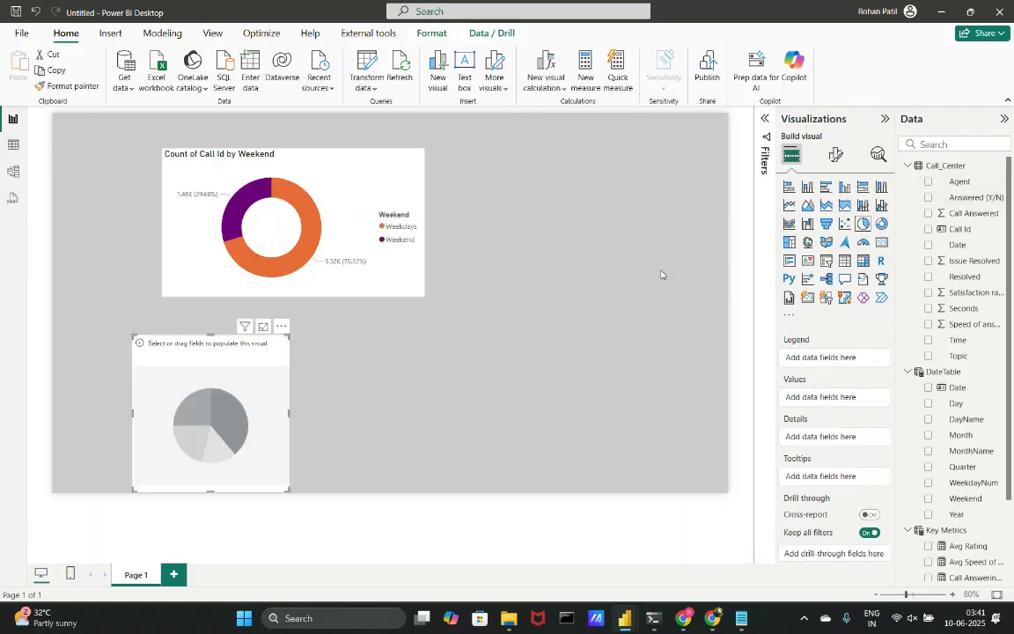
pyautogui.click(339, 202)
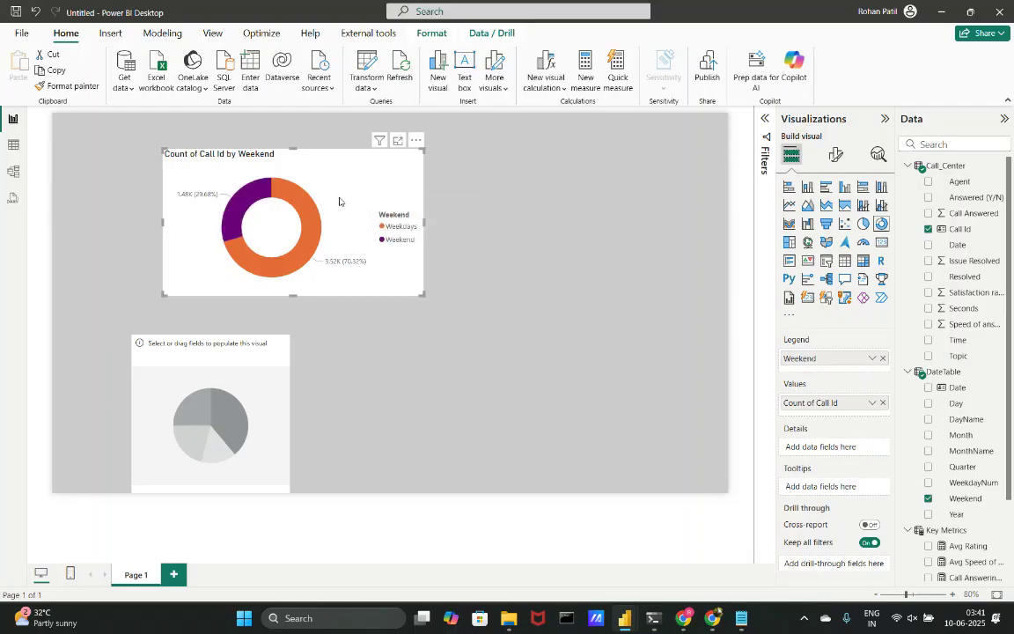
pyautogui.click(861, 225)
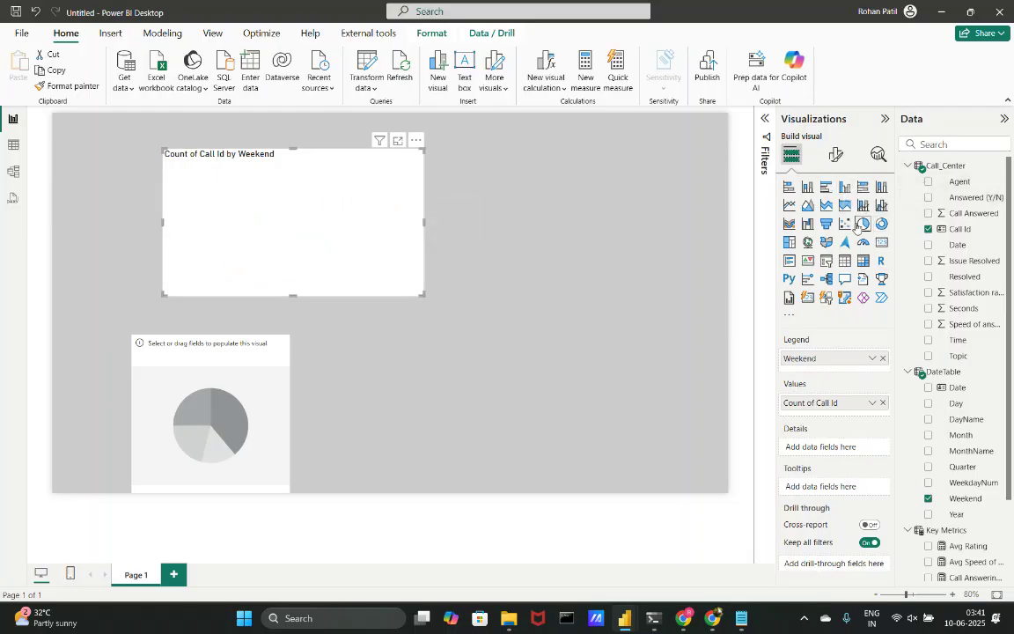
pyautogui.click(278, 342)
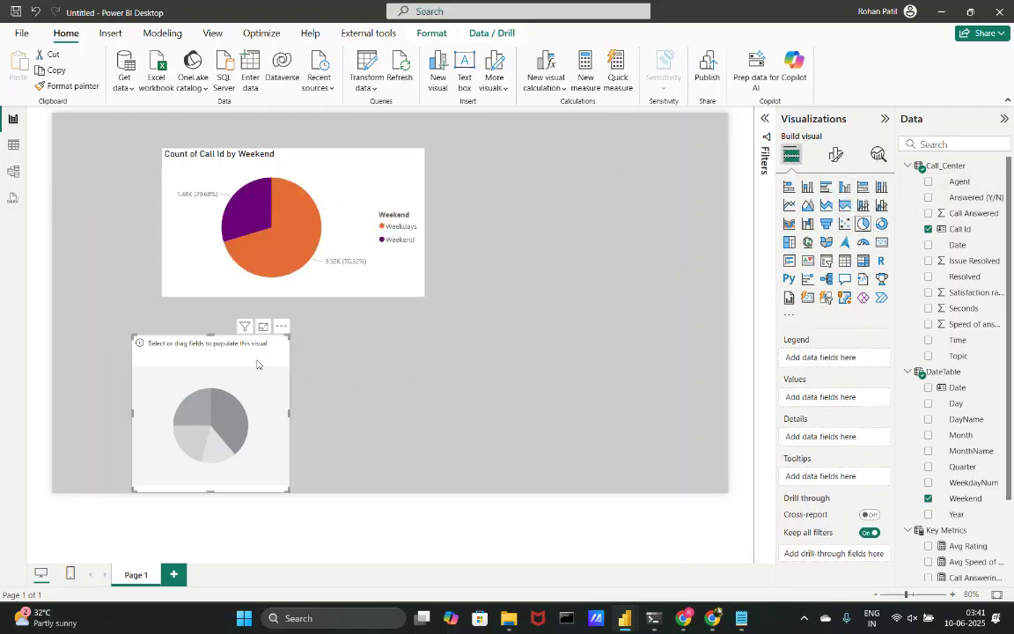
pyautogui.click(282, 326)
pyautogui.click(299, 341)
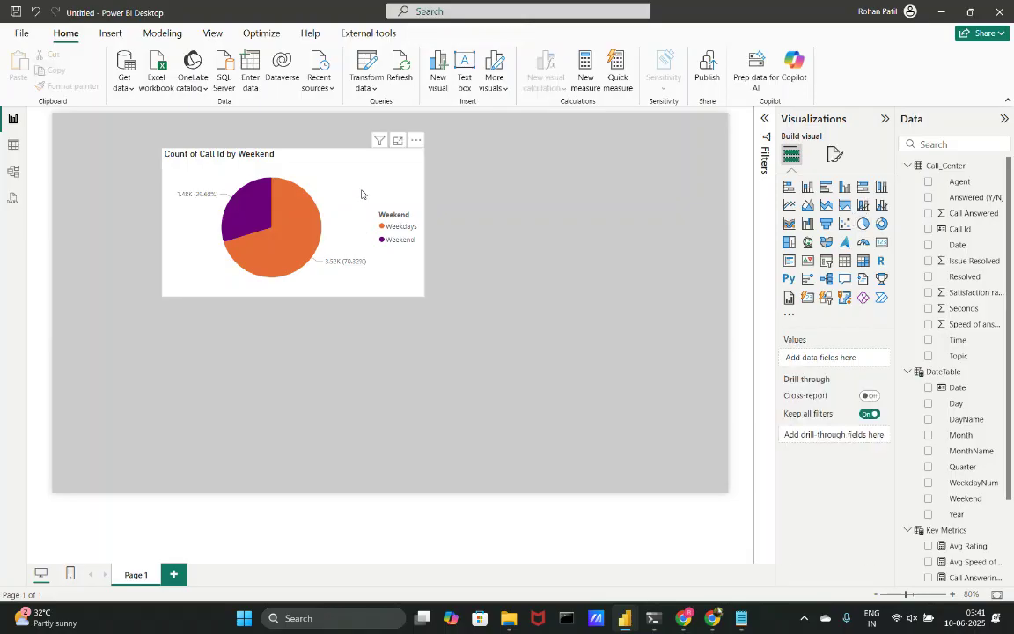
pyautogui.moveTo(361, 195); pyautogui.dragTo(258, 381)
pyautogui.click(534, 318)
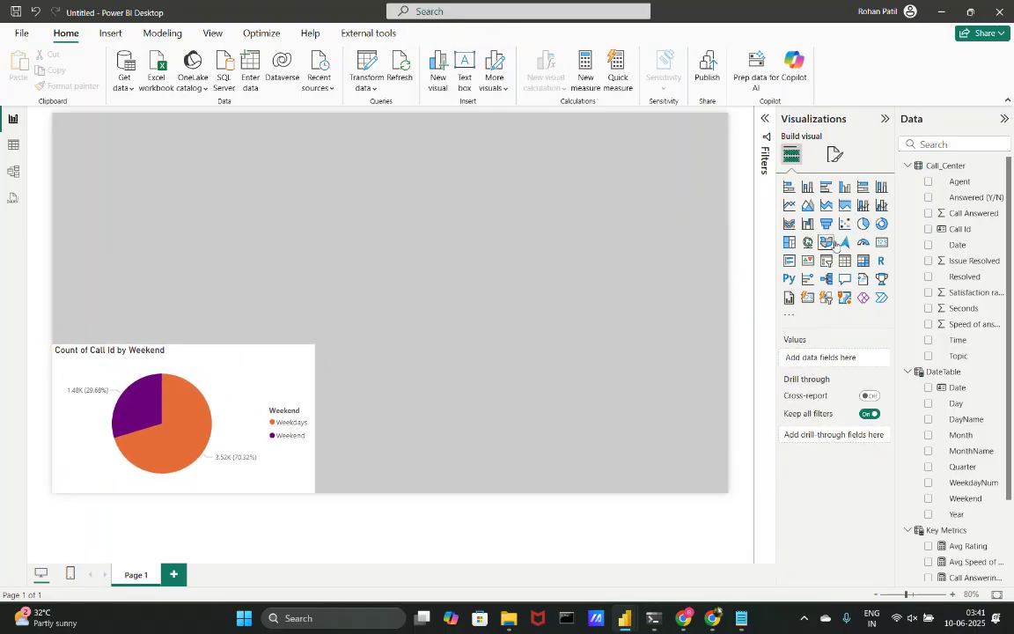
# Create a pie chart of the count of Call Id with Topic as legend, and place it directly beside the Weekend pie chart.
pyautogui.click(863, 223)
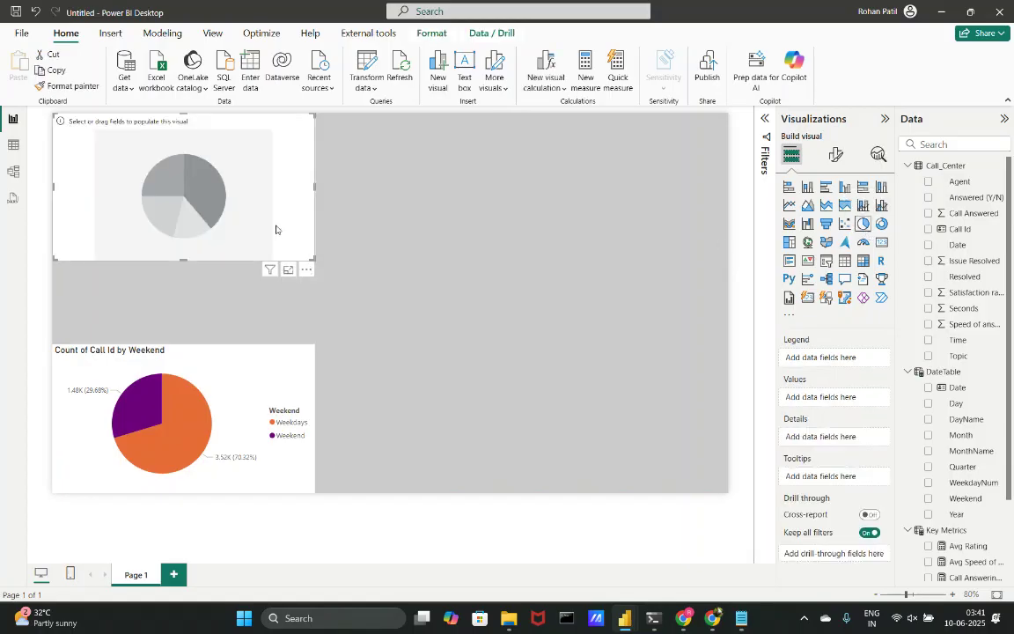
pyautogui.moveTo(276, 230); pyautogui.dragTo(497, 300)
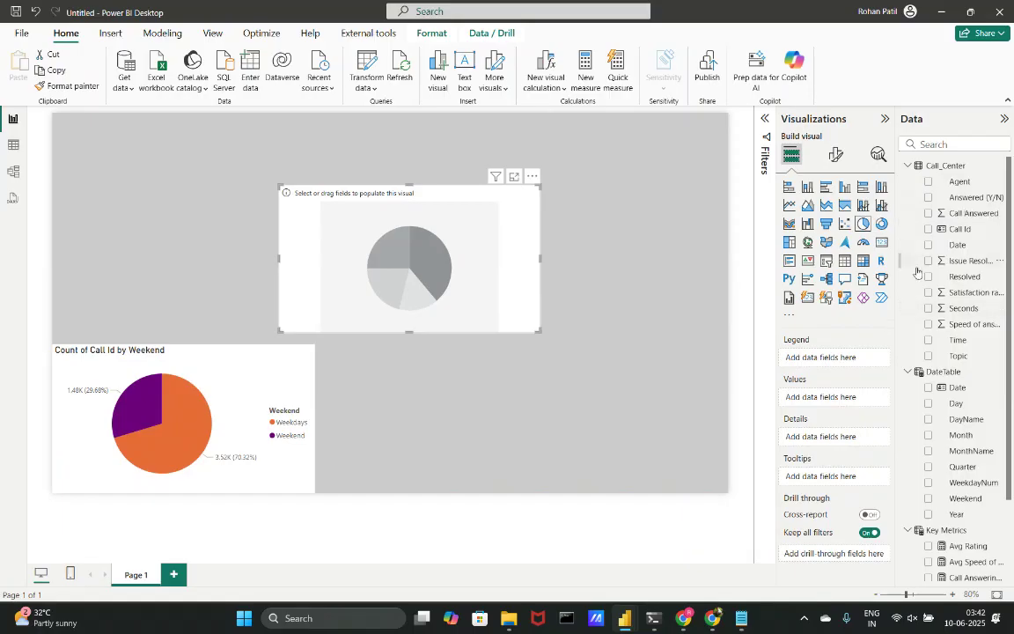
pyautogui.click(928, 357)
pyautogui.click(929, 229)
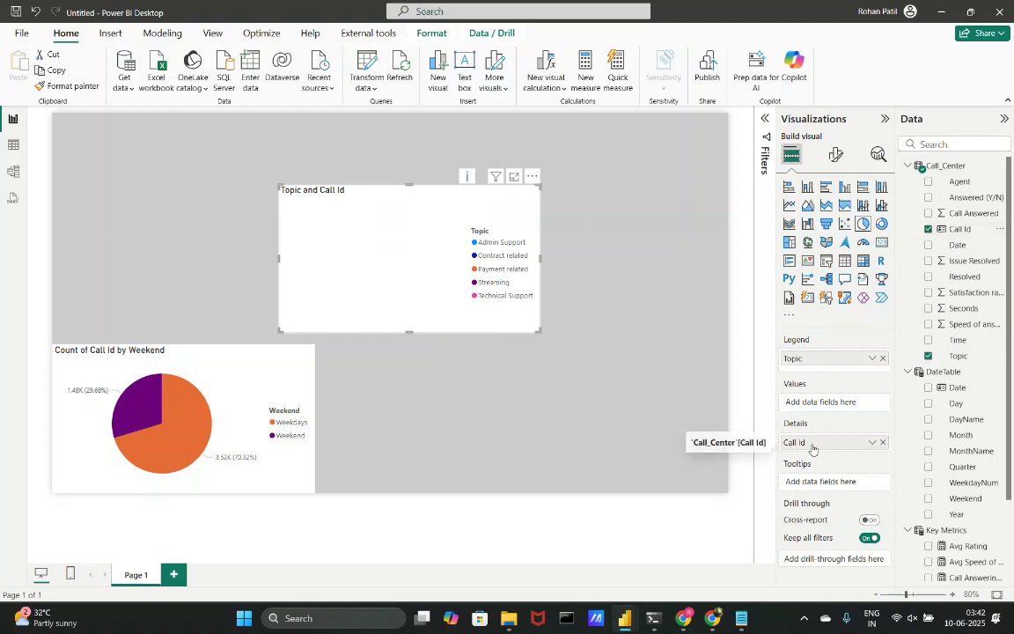
pyautogui.moveTo(810, 443); pyautogui.dragTo(818, 402)
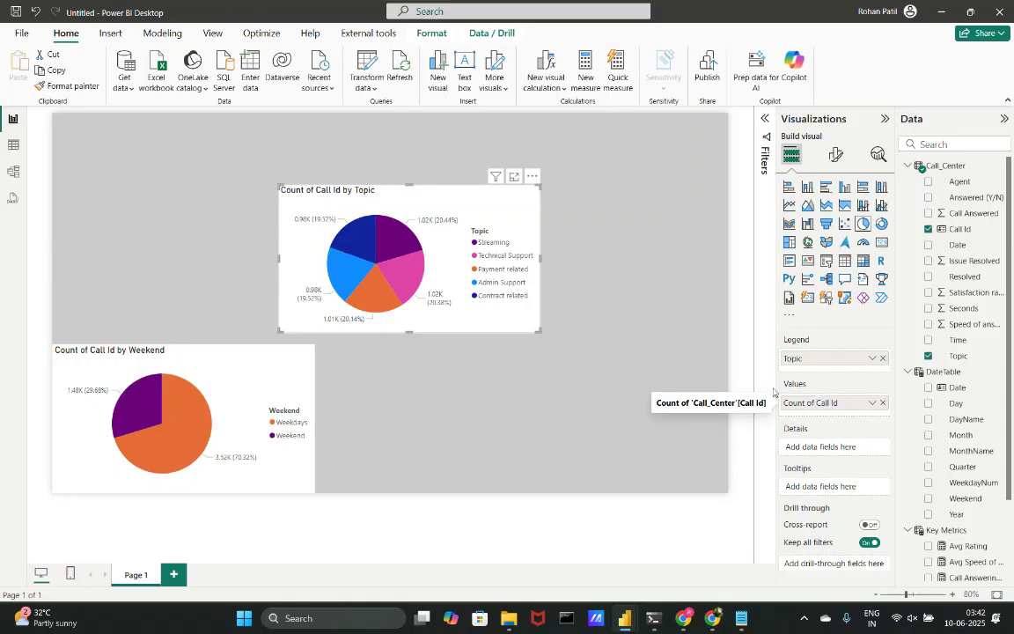
pyautogui.moveTo(508, 223); pyautogui.dragTo(557, 392)
pyautogui.click(668, 396)
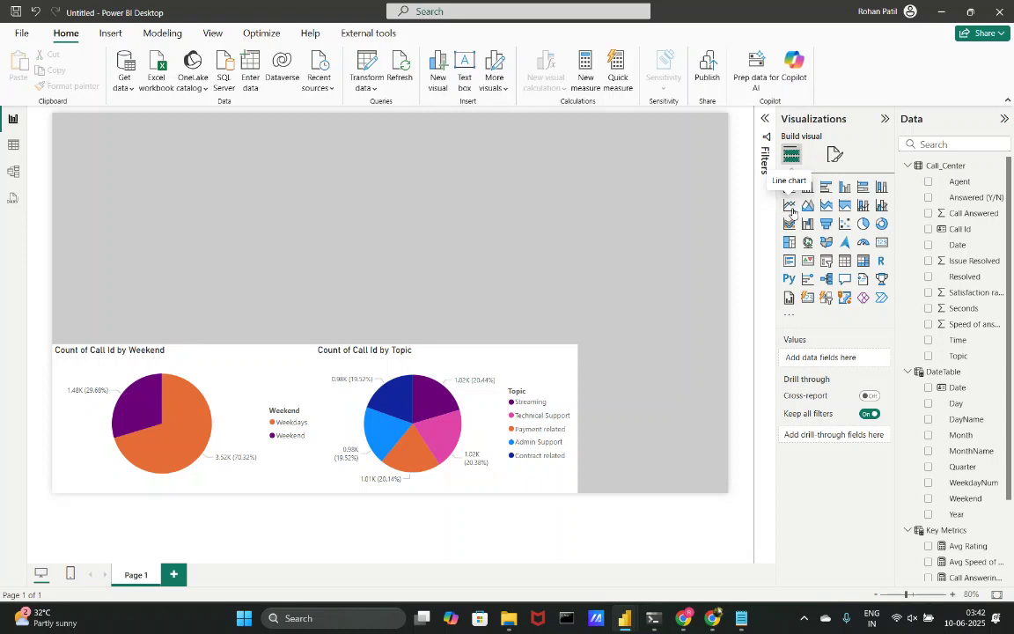
# Create a line chart of the count of Call Id by DayName above the pie charts, and widen it.
pyautogui.click(790, 205)
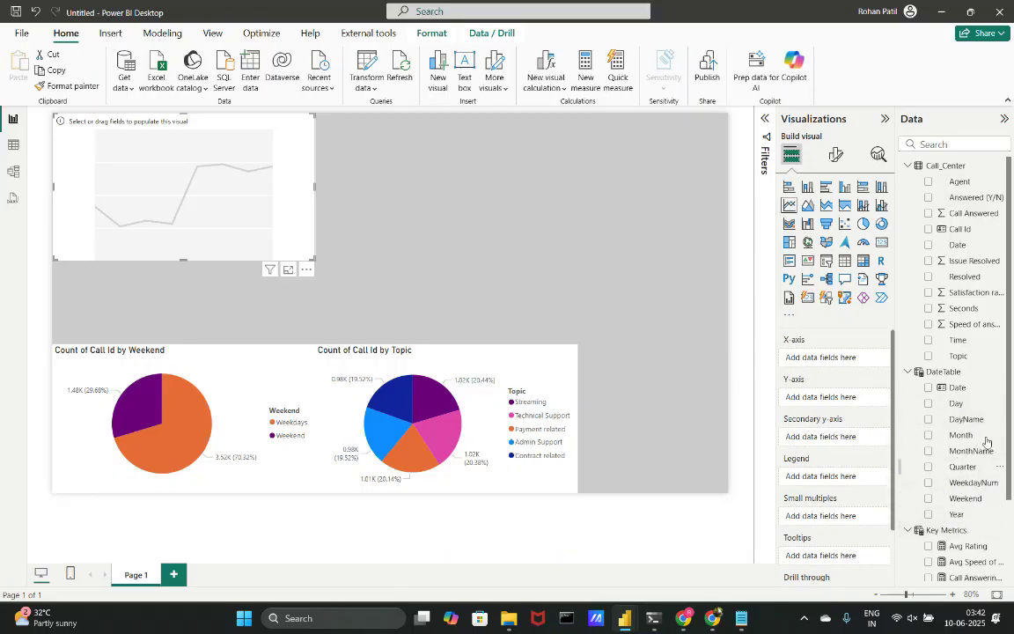
pyautogui.click(929, 420)
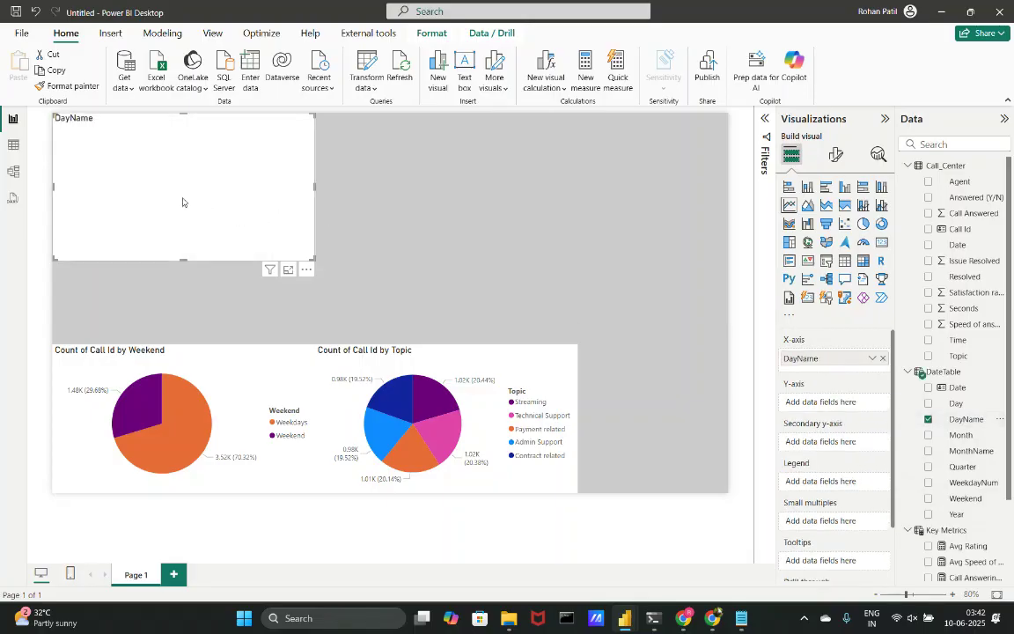
pyautogui.moveTo(183, 202); pyautogui.dragTo(315, 244)
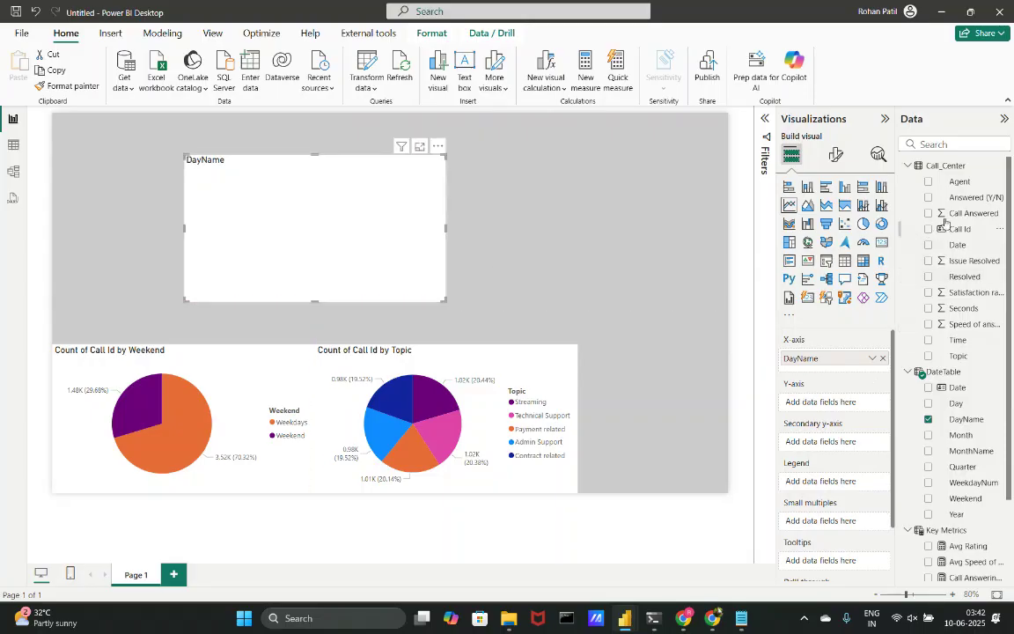
pyautogui.moveTo(945, 223); pyautogui.dragTo(815, 406)
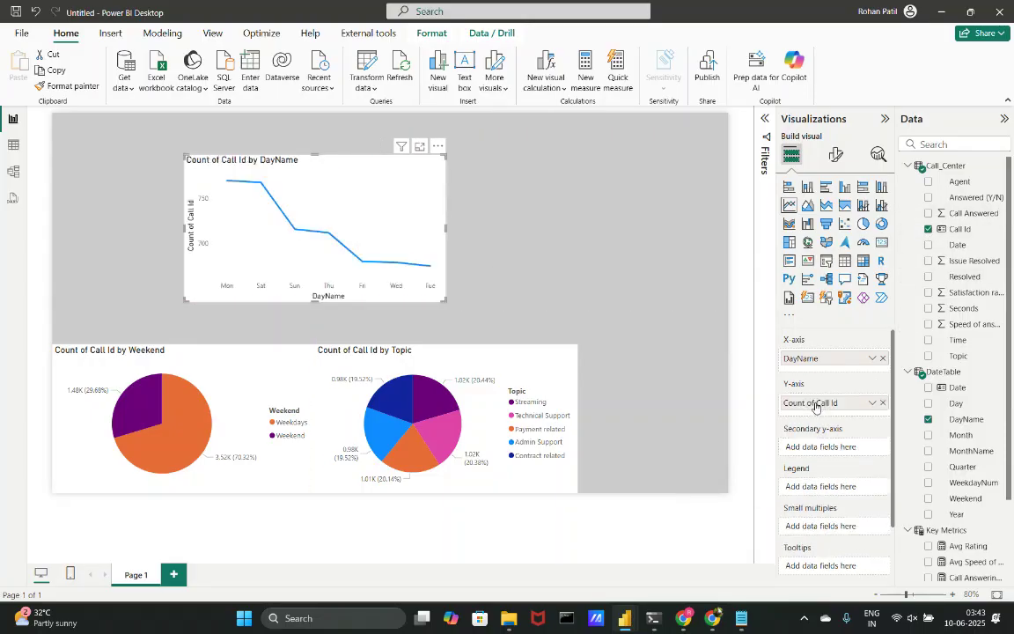
pyautogui.moveTo(446, 230); pyautogui.dragTo(610, 229)
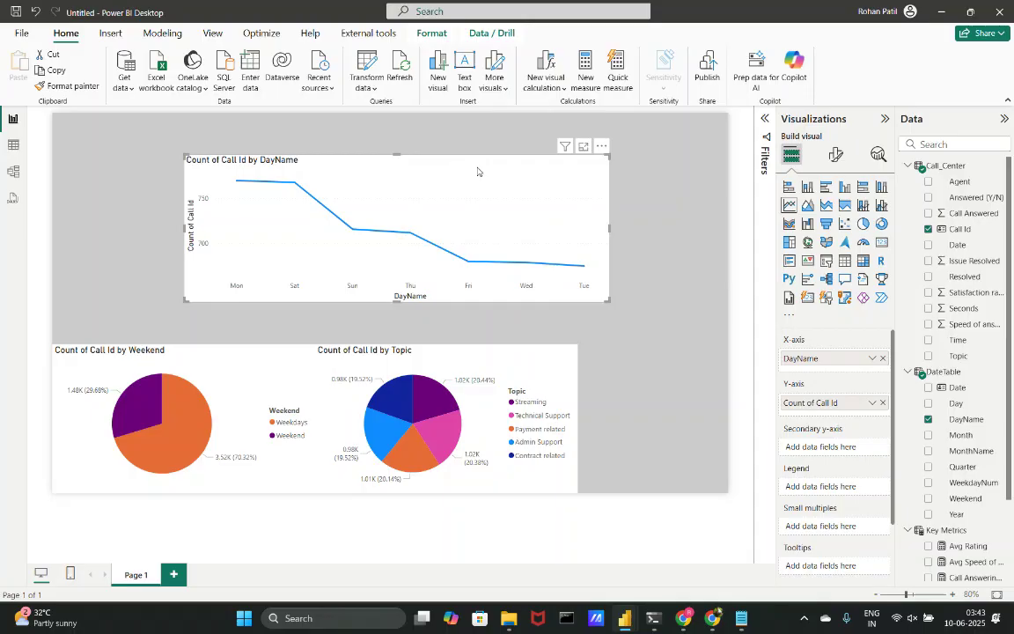
# Sort the line chart's axis by DayName in ascending order.
pyautogui.click(602, 146)
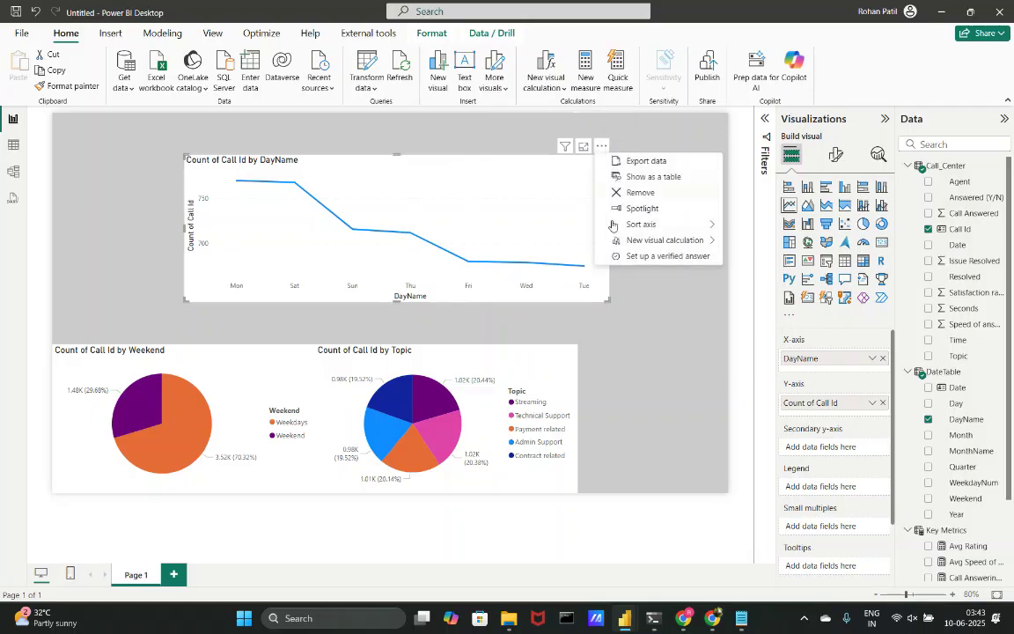
pyautogui.moveTo(680, 230)
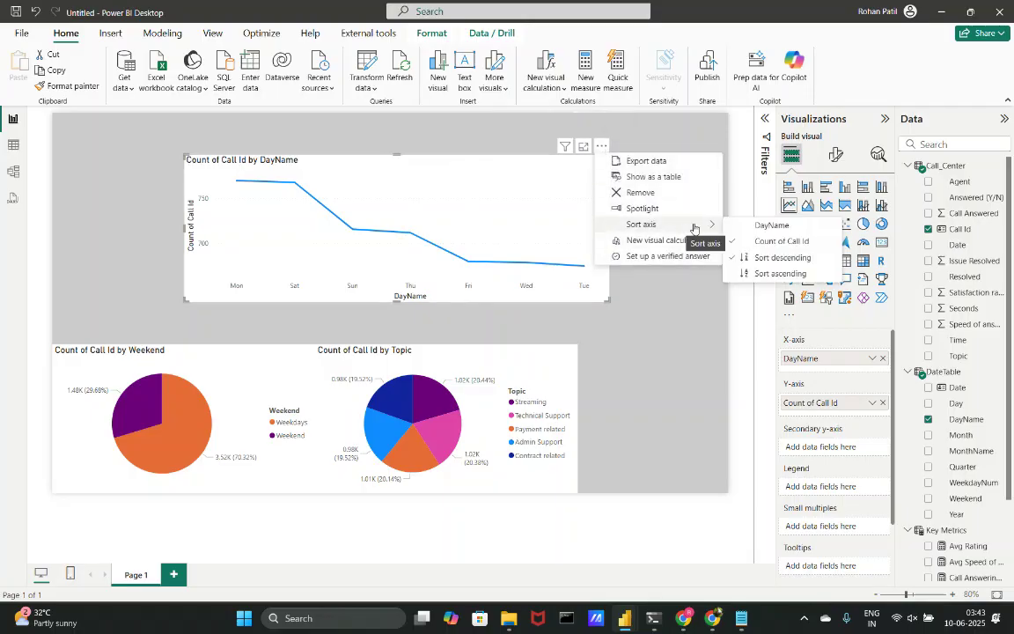
pyautogui.click(773, 273)
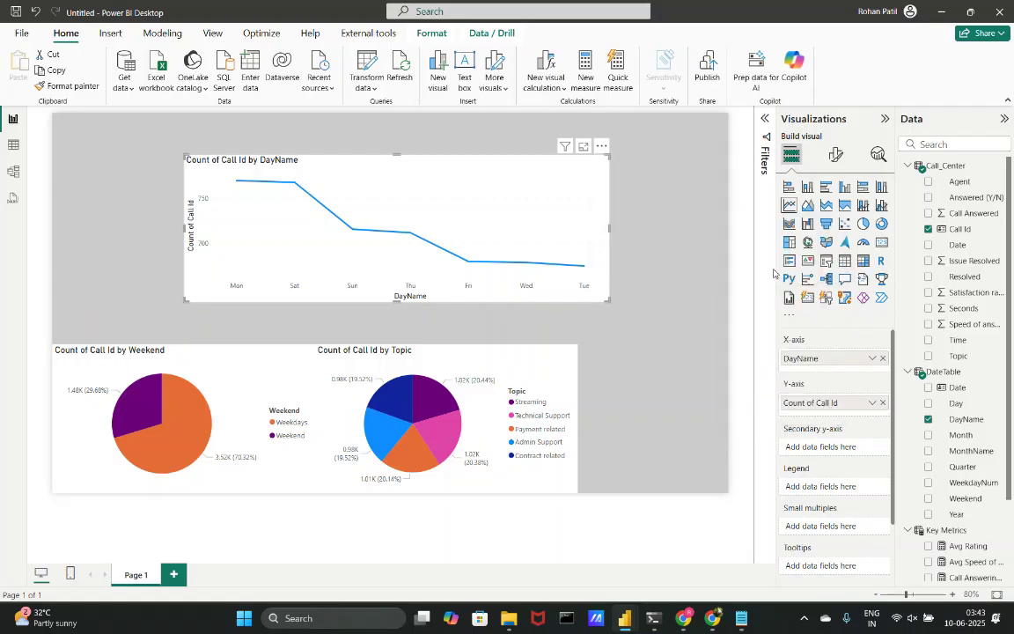
pyautogui.click(601, 146)
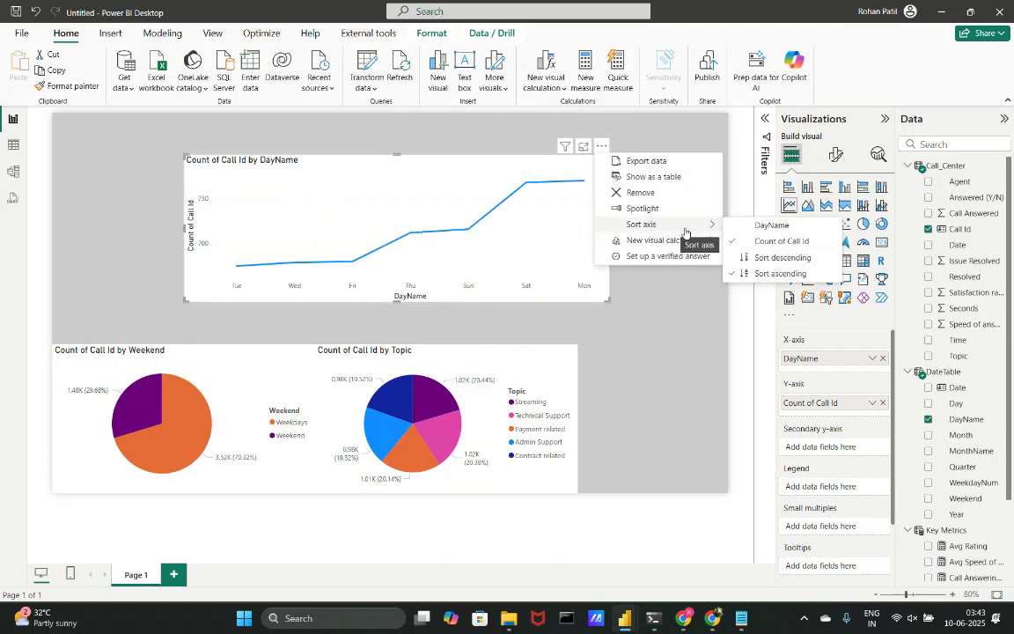
pyautogui.click(730, 230)
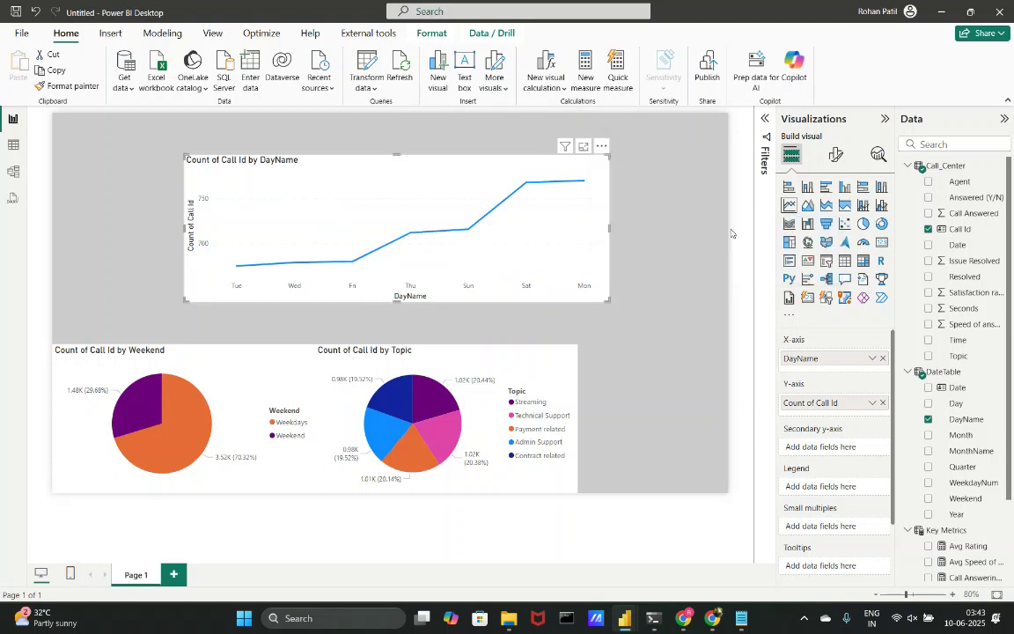
# Try sorting the line chart's DayName axis in descending order and check the sequence of the days.
pyautogui.click(602, 146)
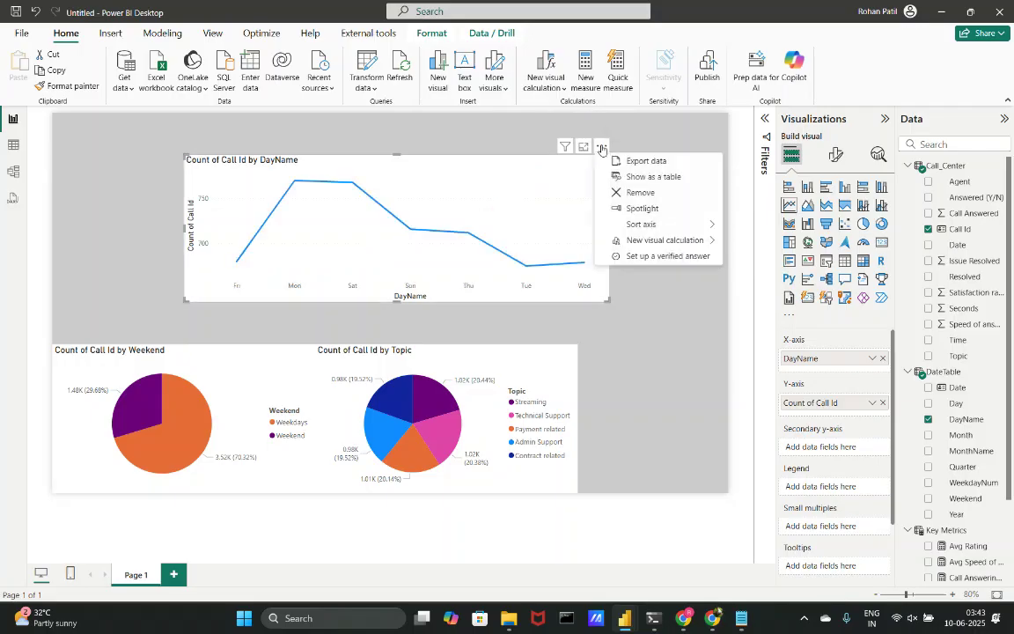
pyautogui.moveTo(698, 227)
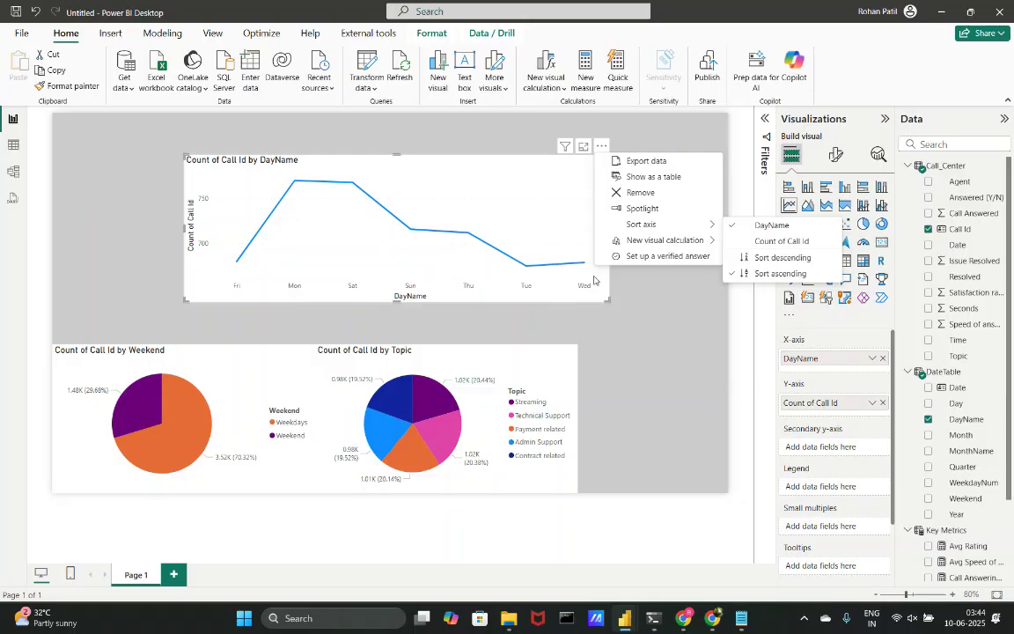
pyautogui.click(780, 257)
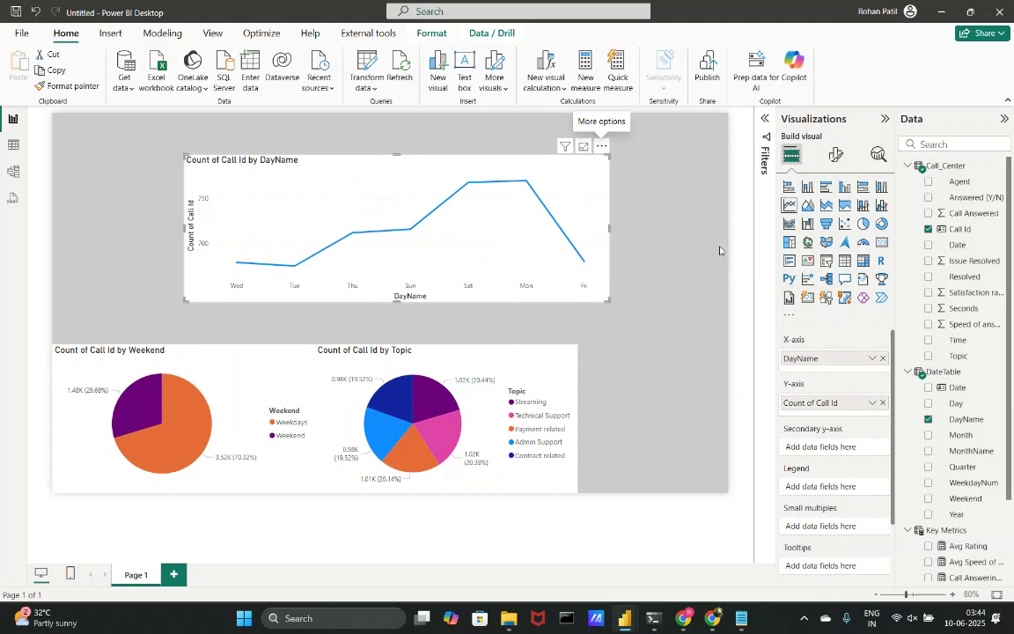
pyautogui.click(144, 191)
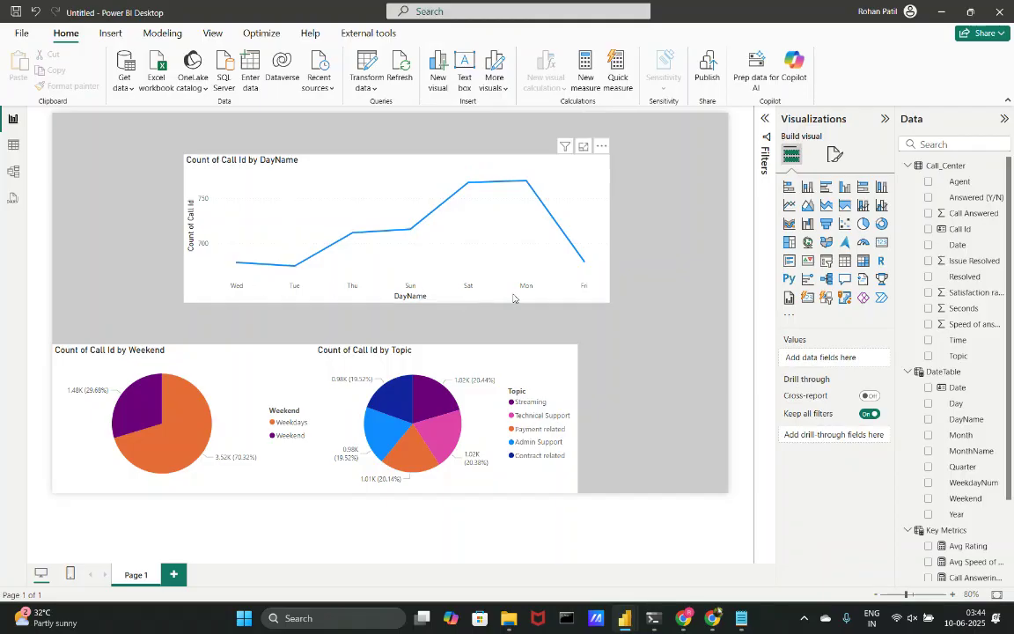
pyautogui.moveTo(579, 274)
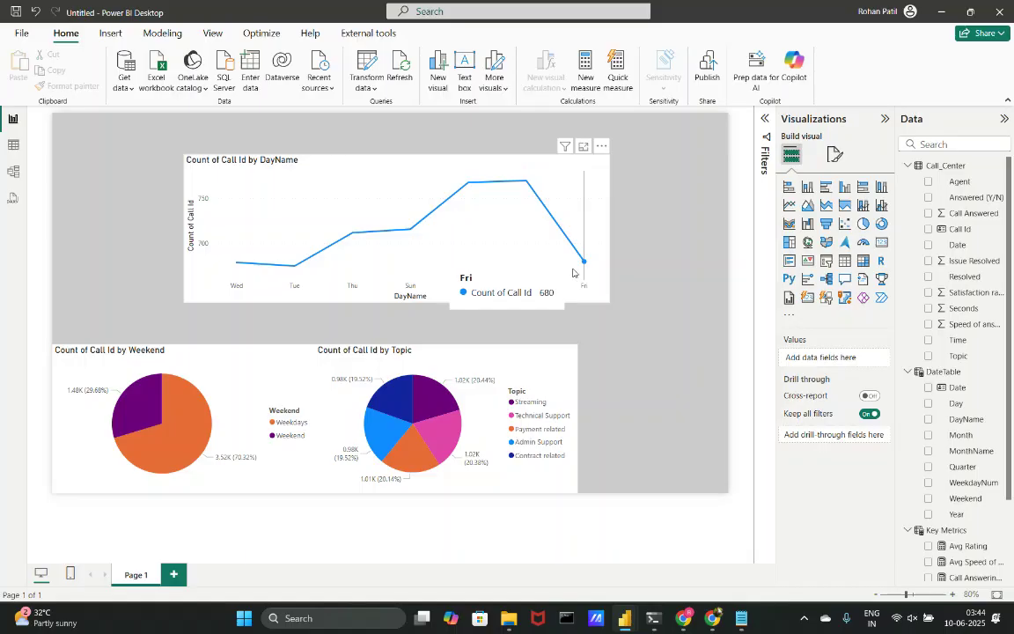
# In the DateTable's table view, set the DayName column to be sorted by the WeekdayNum column.
pyautogui.click(12, 145)
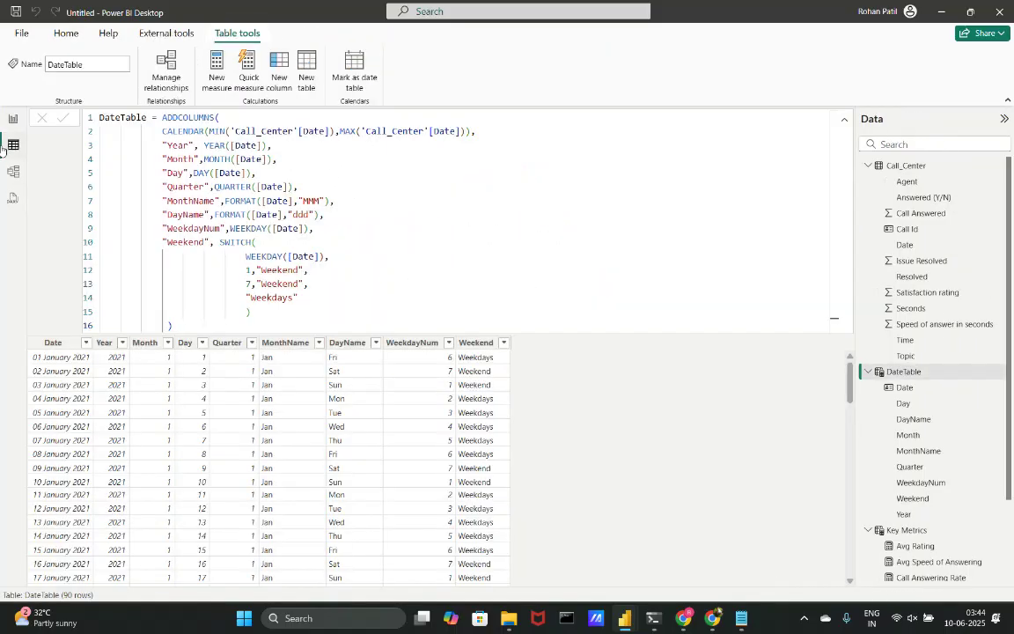
pyautogui.click(915, 373)
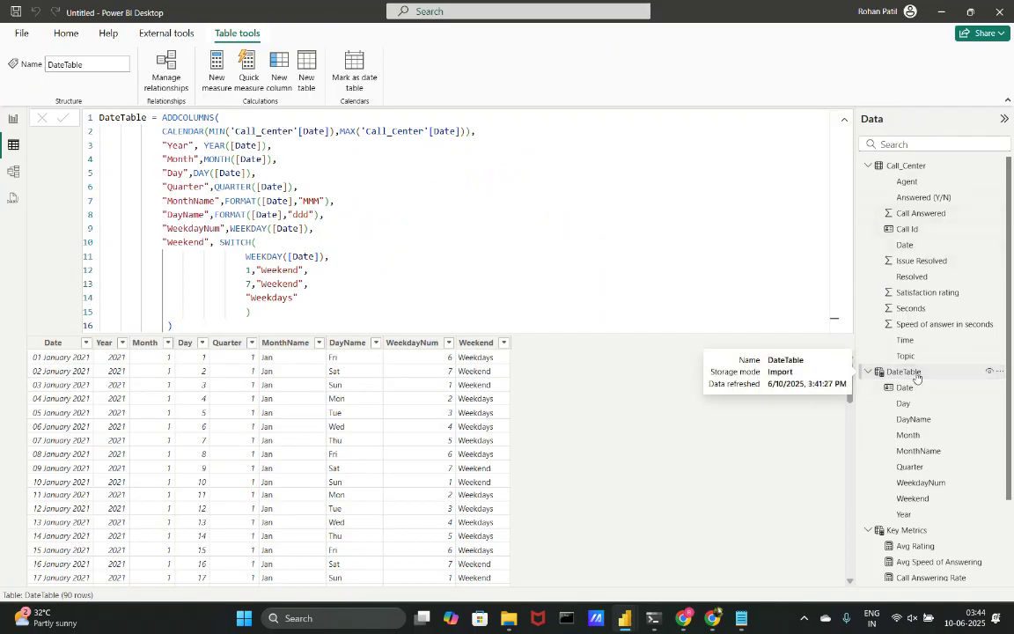
pyautogui.click(843, 120)
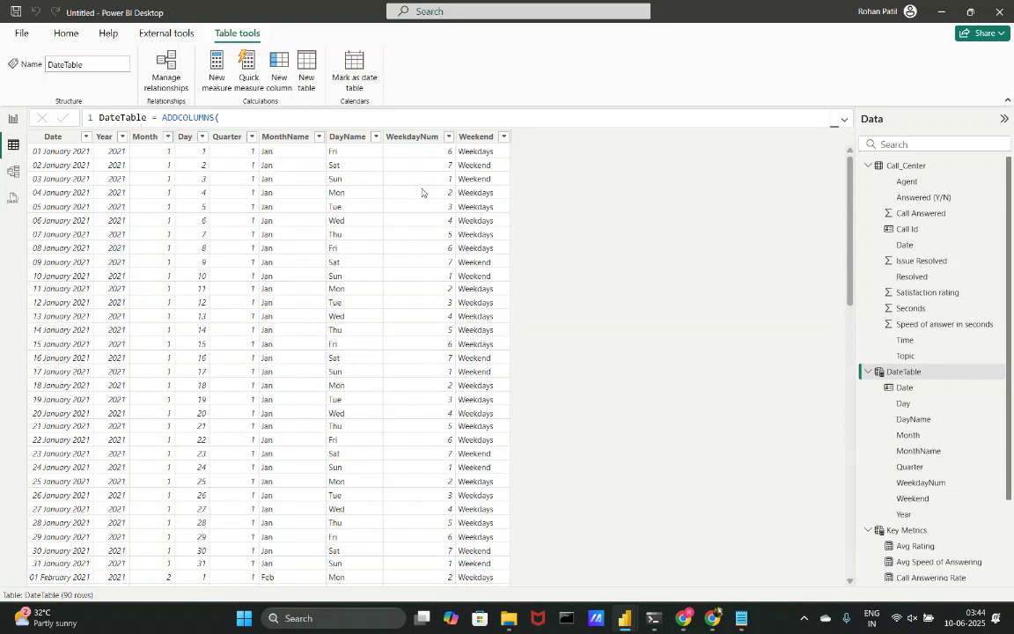
pyautogui.scroll(-2, 420, 294)
pyautogui.scroll(2, 420, 294)
pyautogui.click(352, 138)
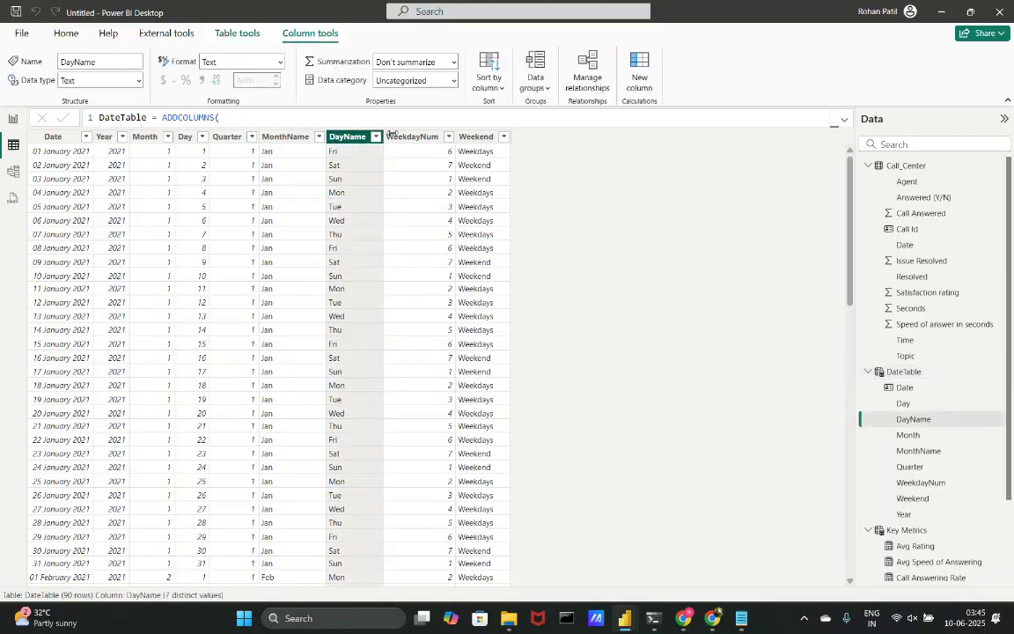
pyautogui.click(490, 86)
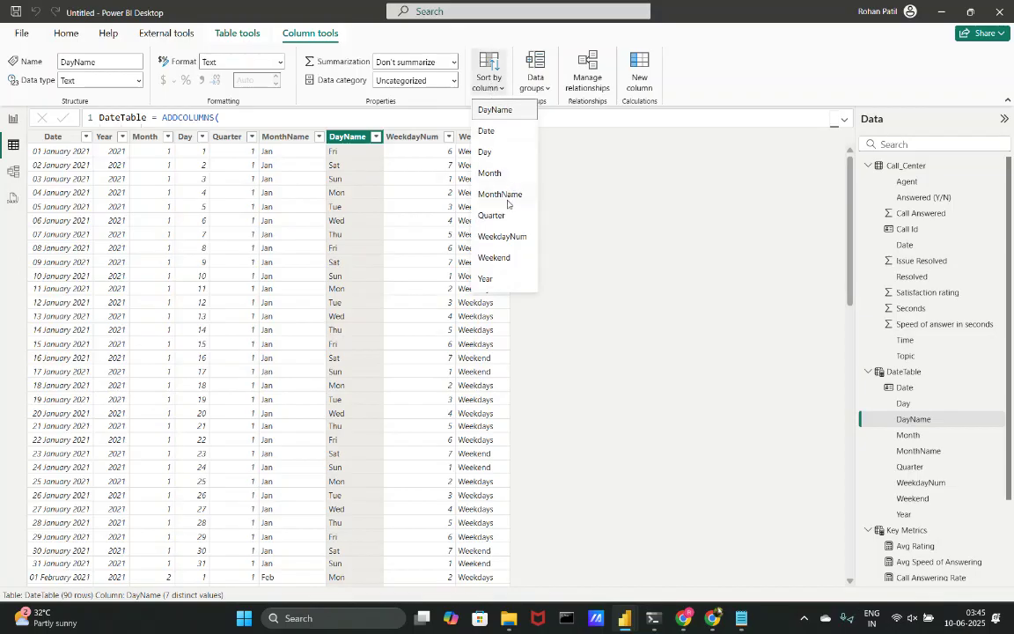
pyautogui.click(518, 240)
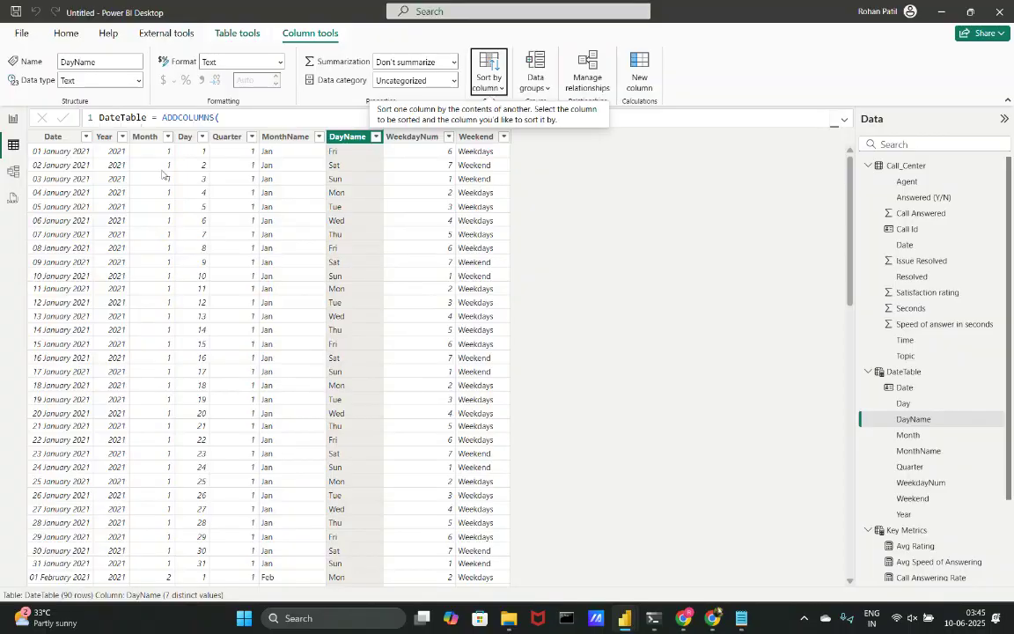
# Return to the report and sort the line chart's DayName axis in ascending order.
pyautogui.click(14, 118)
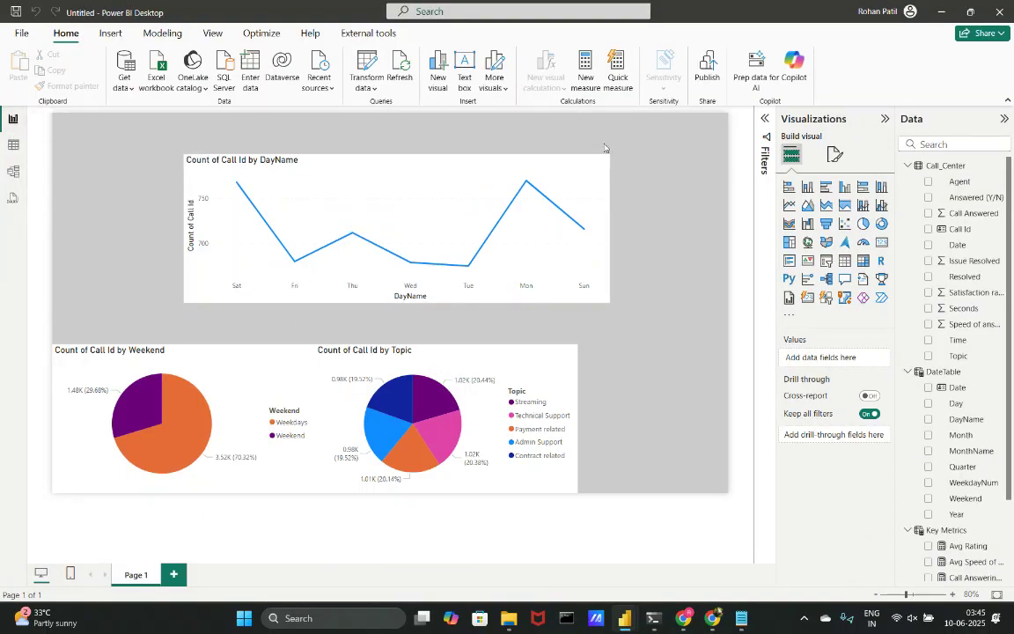
pyautogui.click(599, 146)
pyautogui.moveTo(661, 227)
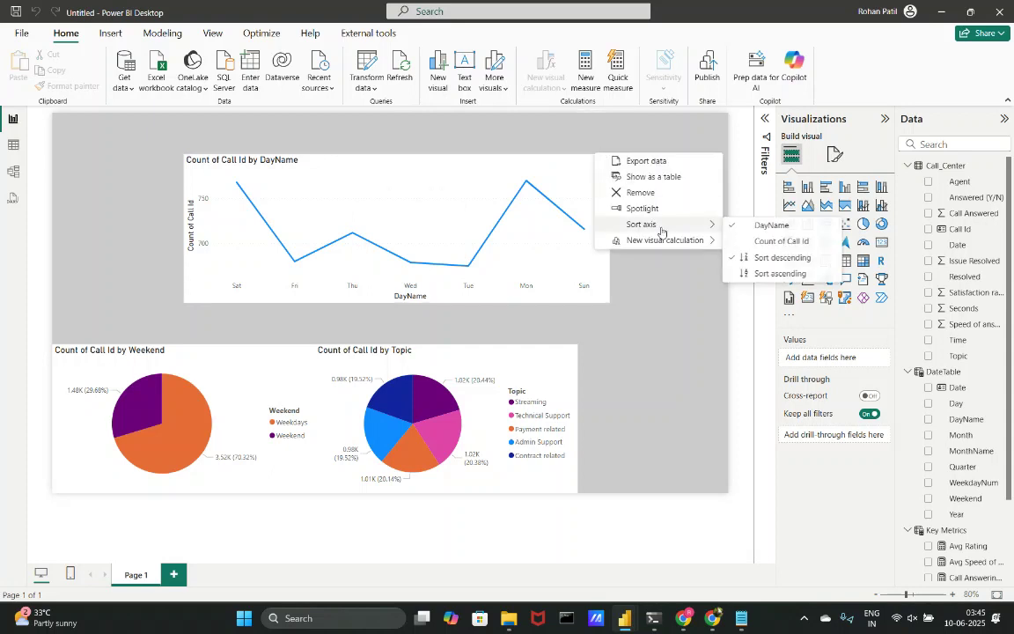
pyautogui.click(745, 274)
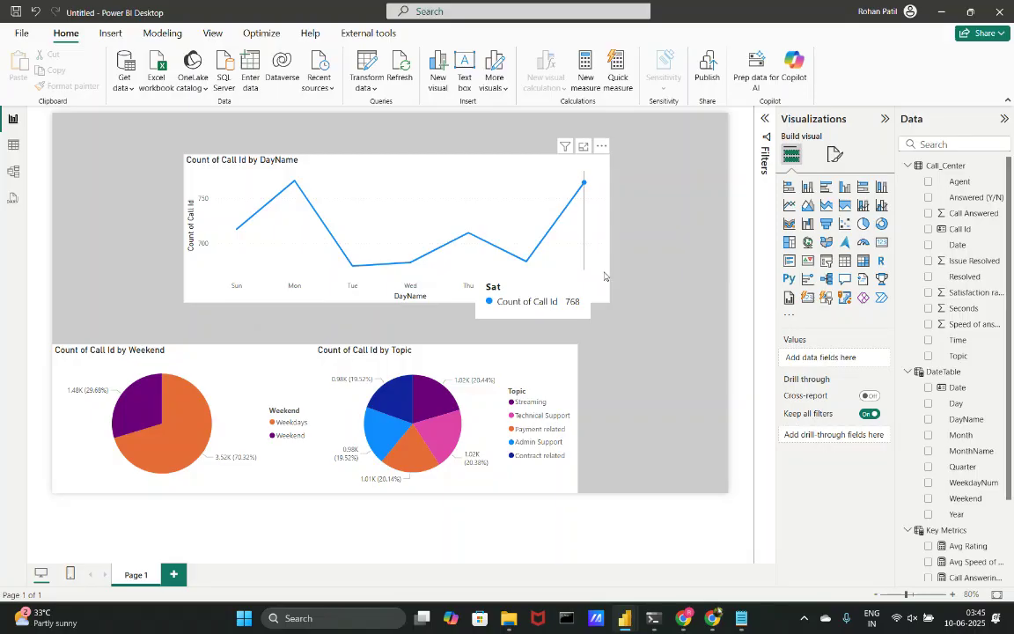
# Move the DayName line chart to the page's left edge, directly above the two pie charts.
pyautogui.moveTo(544, 179); pyautogui.dragTo(420, 215)
pyautogui.click(520, 182)
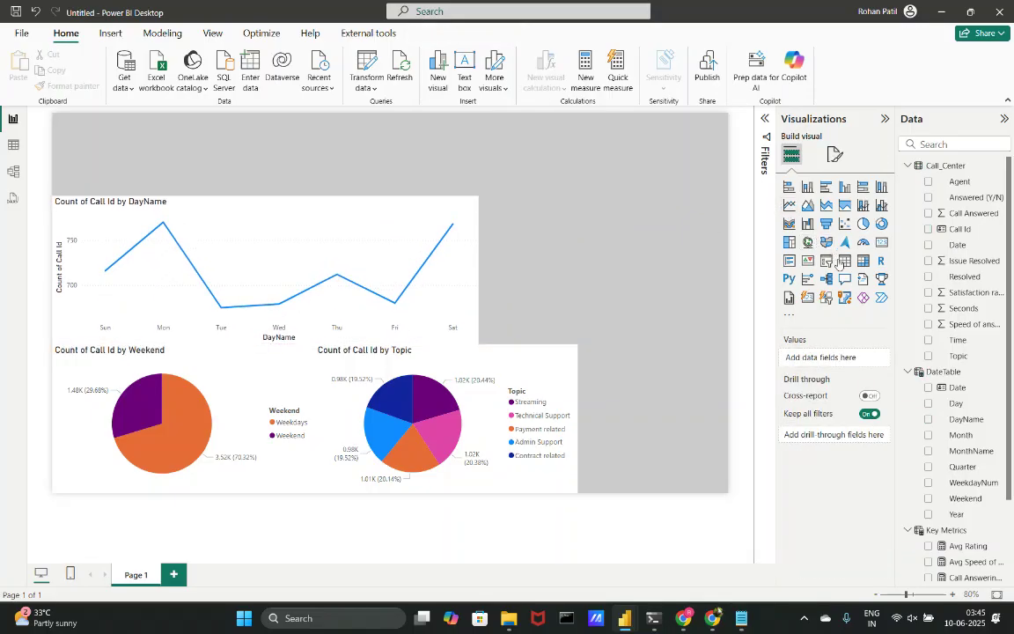
pyautogui.click(807, 297)
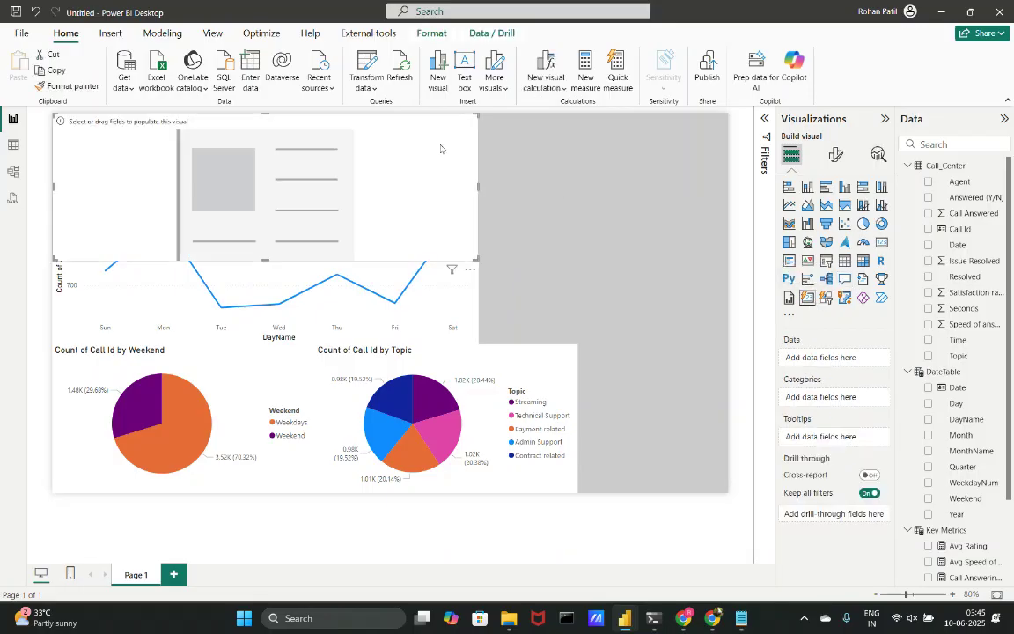
pyautogui.moveTo(457, 189); pyautogui.dragTo(647, 268)
pyautogui.click(628, 169)
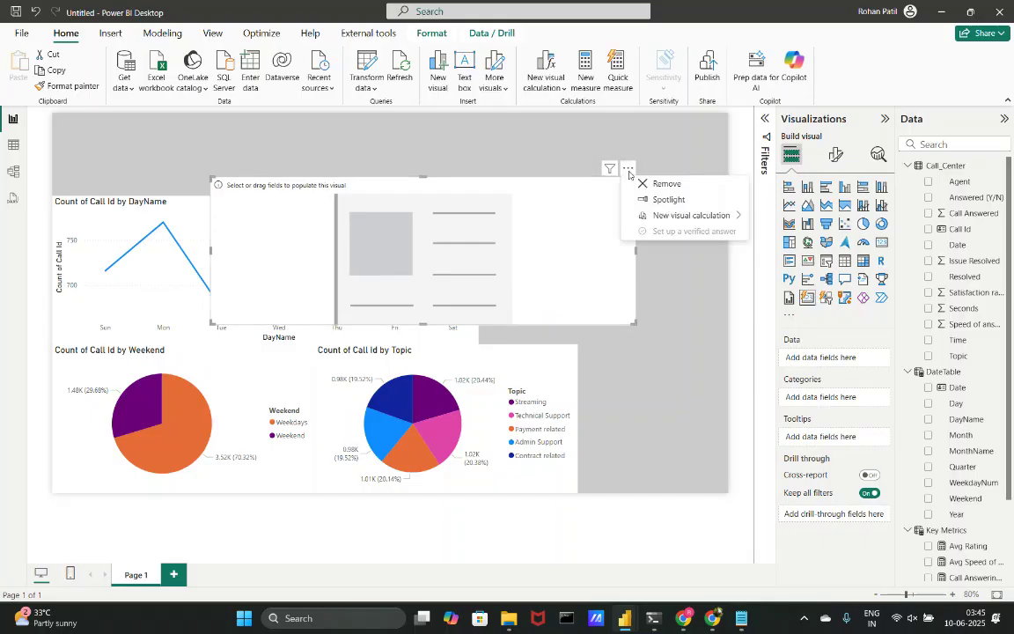
pyautogui.click(643, 183)
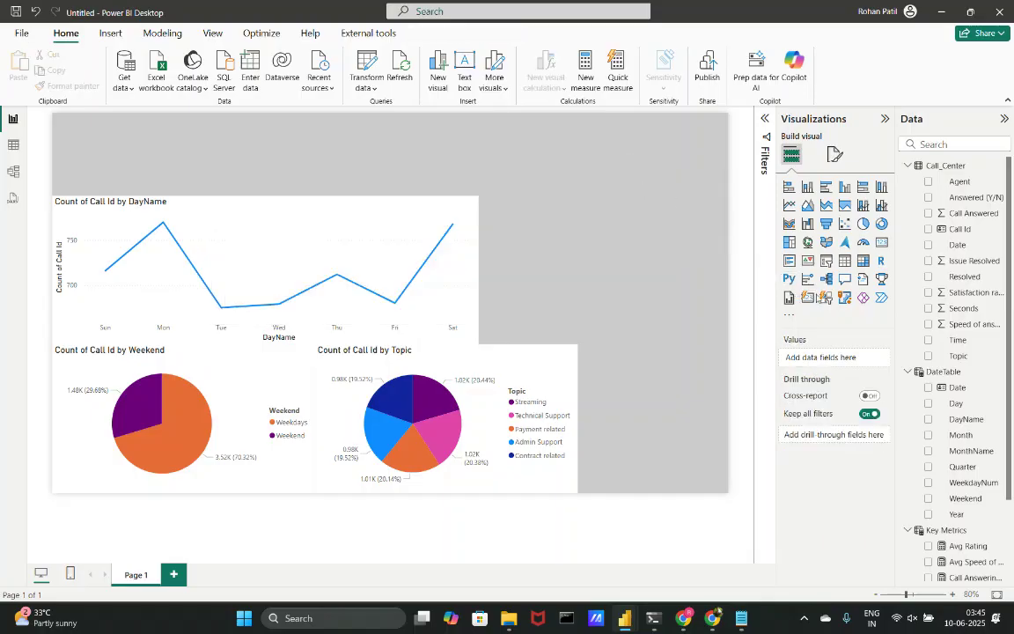
# Insert a button slicer on the report page and populate it with the DateTable's MonthName field.
pyautogui.click(826, 261)
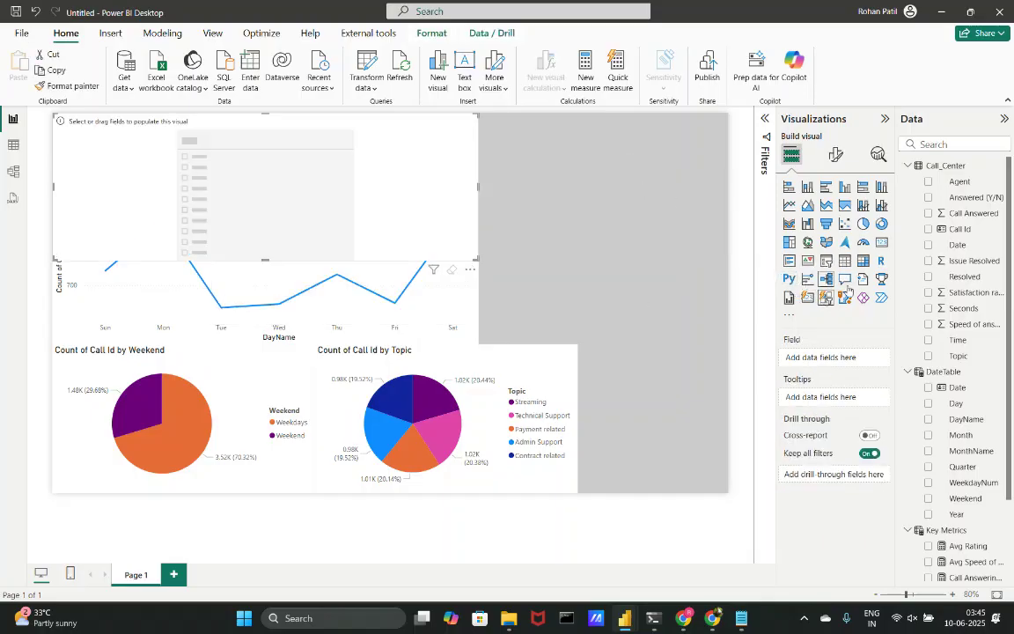
pyautogui.click(929, 436)
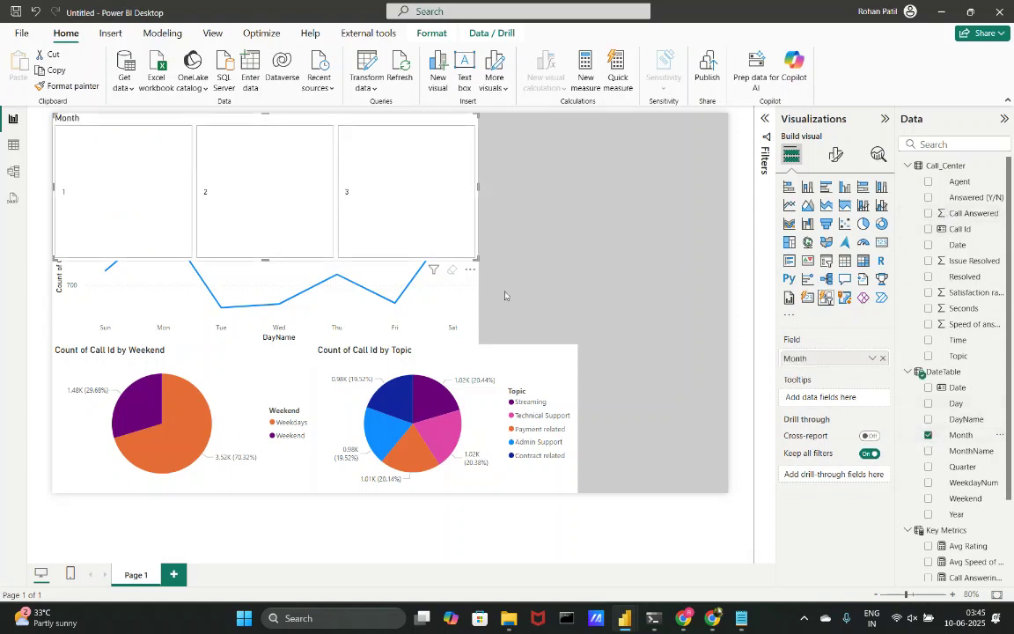
pyautogui.click(929, 435)
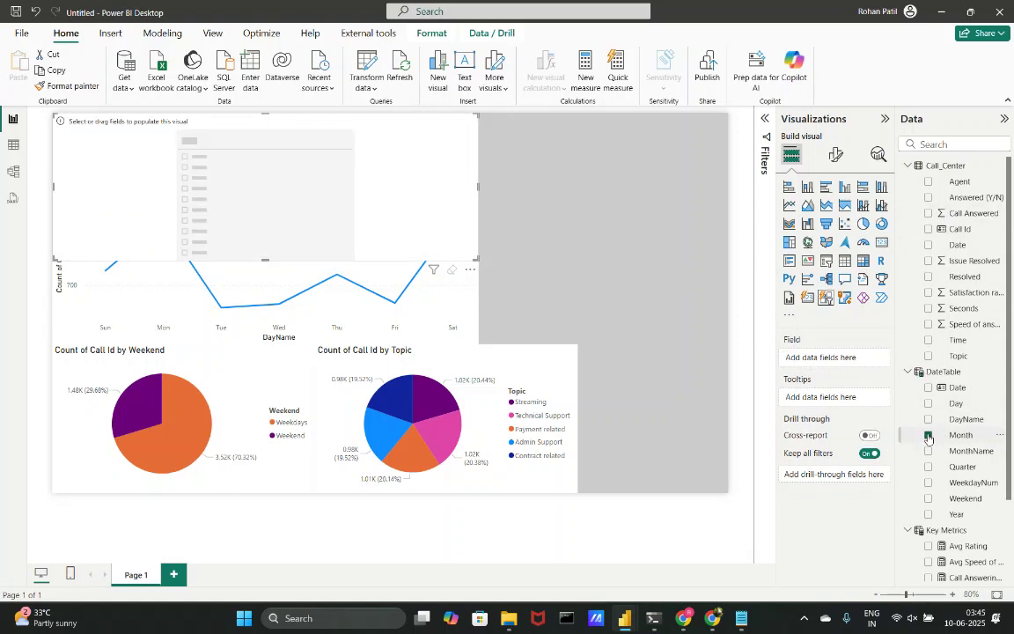
pyautogui.click(928, 451)
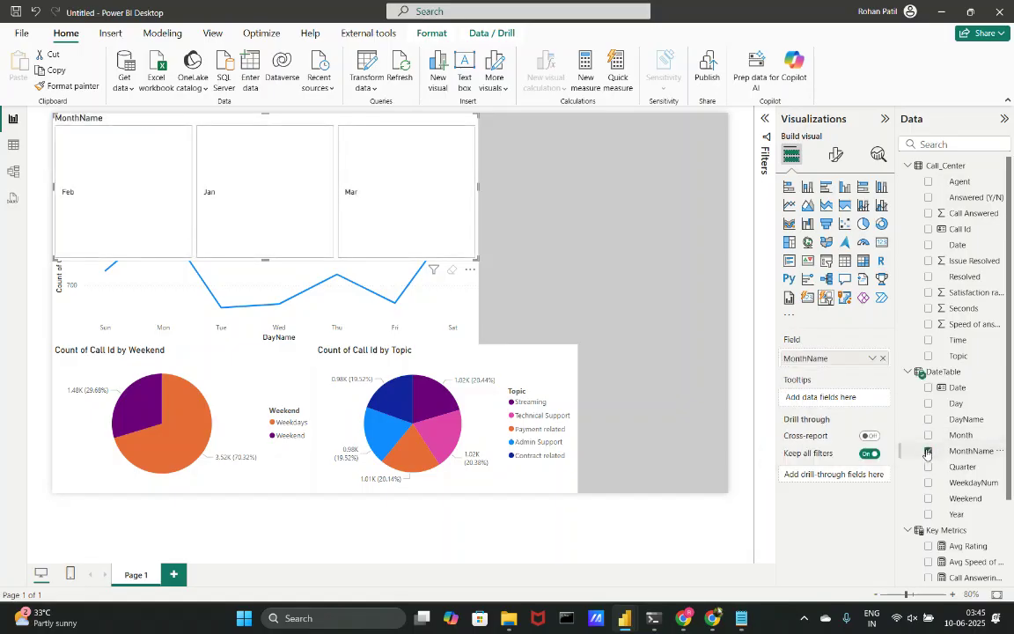
# Shrink the MonthName slicer to a compact strip in the page's upper-left corner and place the line chart below it.
pyautogui.moveTo(265, 260); pyautogui.dragTo(262, 169)
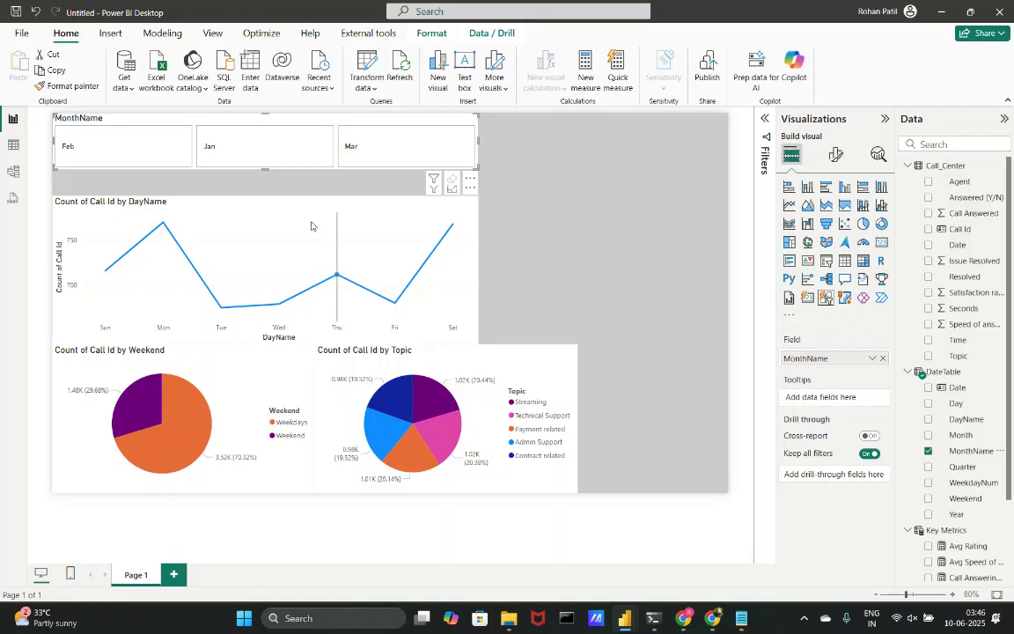
pyautogui.moveTo(302, 210); pyautogui.dragTo(478, 206)
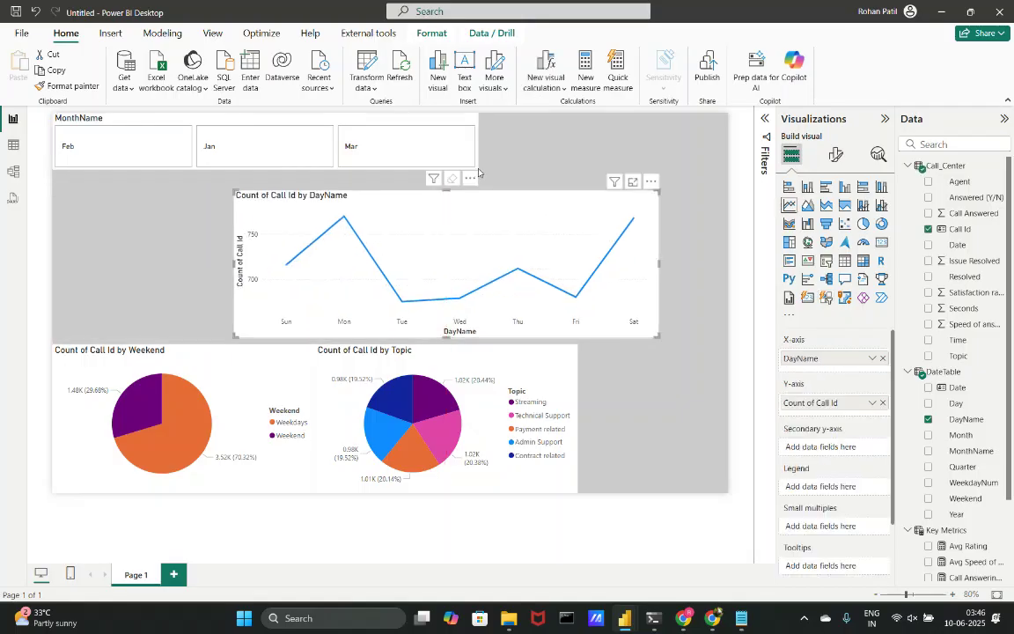
pyautogui.click(476, 165)
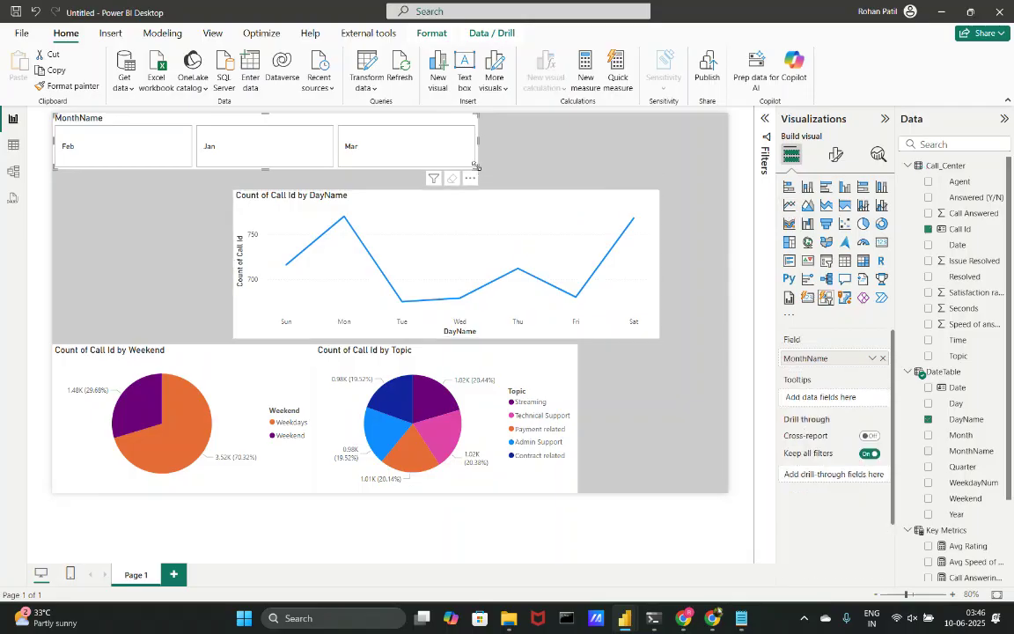
pyautogui.moveTo(454, 170); pyautogui.dragTo(260, 152)
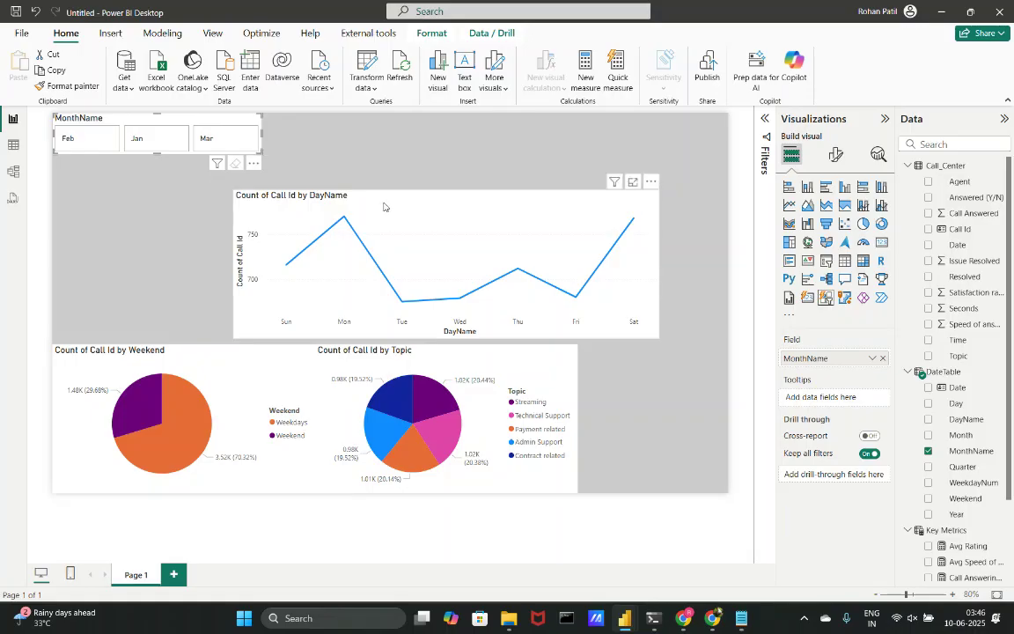
pyautogui.moveTo(364, 201); pyautogui.dragTo(184, 213)
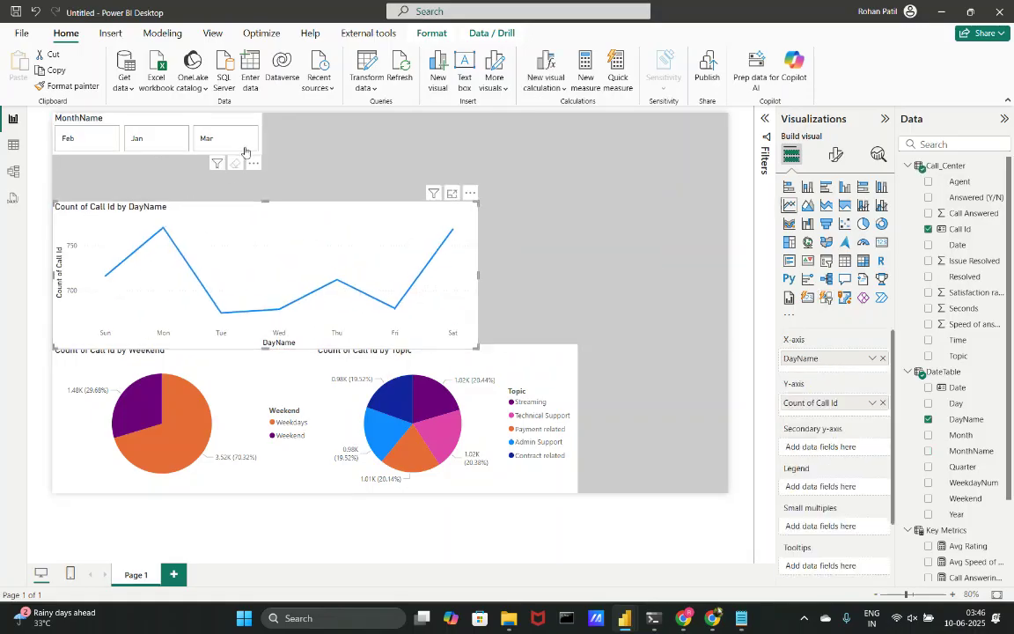
pyautogui.hotkey('ctrl', 'v')
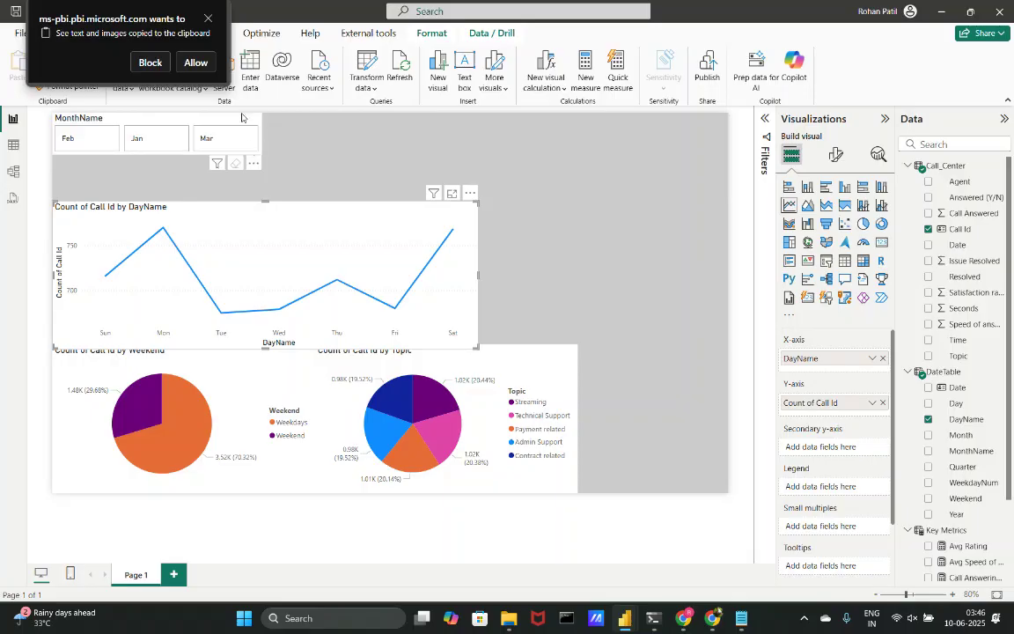
pyautogui.click(208, 20)
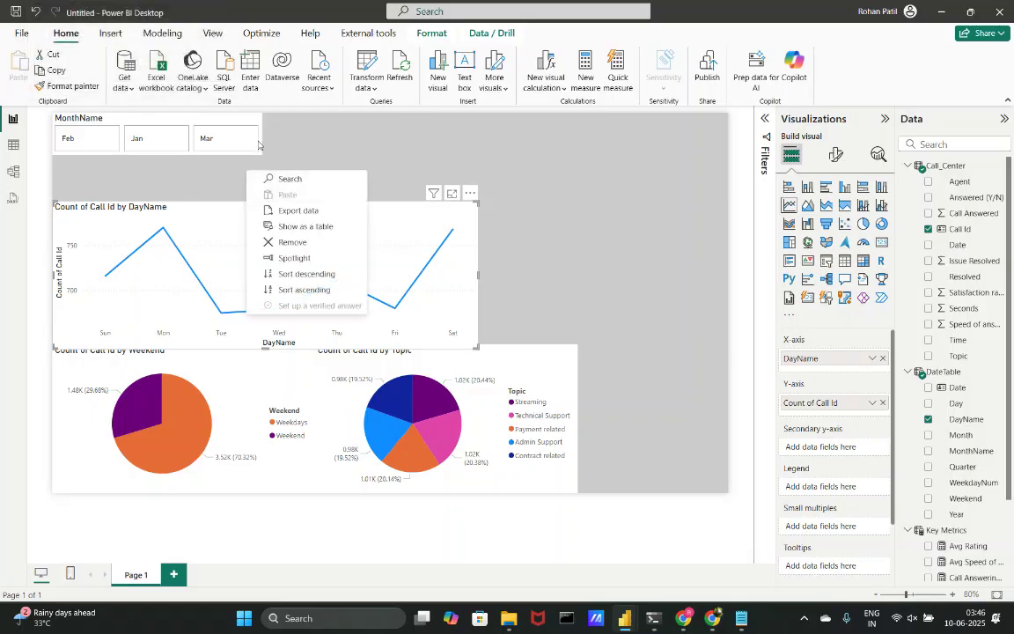
pyautogui.press('Escape')
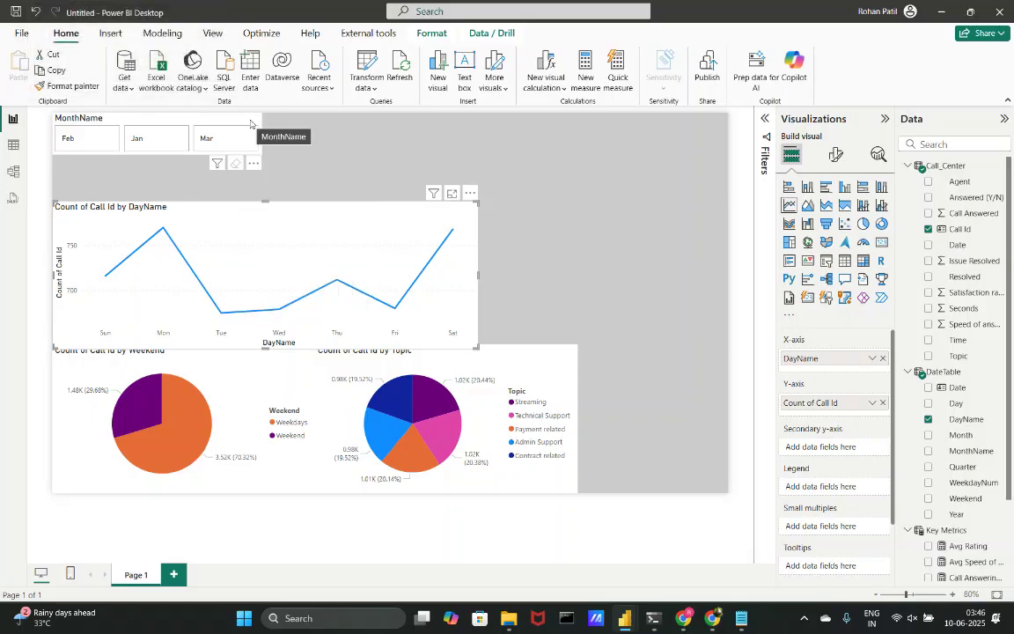
# Try sorting the MonthName slicer in descending order.
pyautogui.click(251, 123)
pyautogui.click(254, 163)
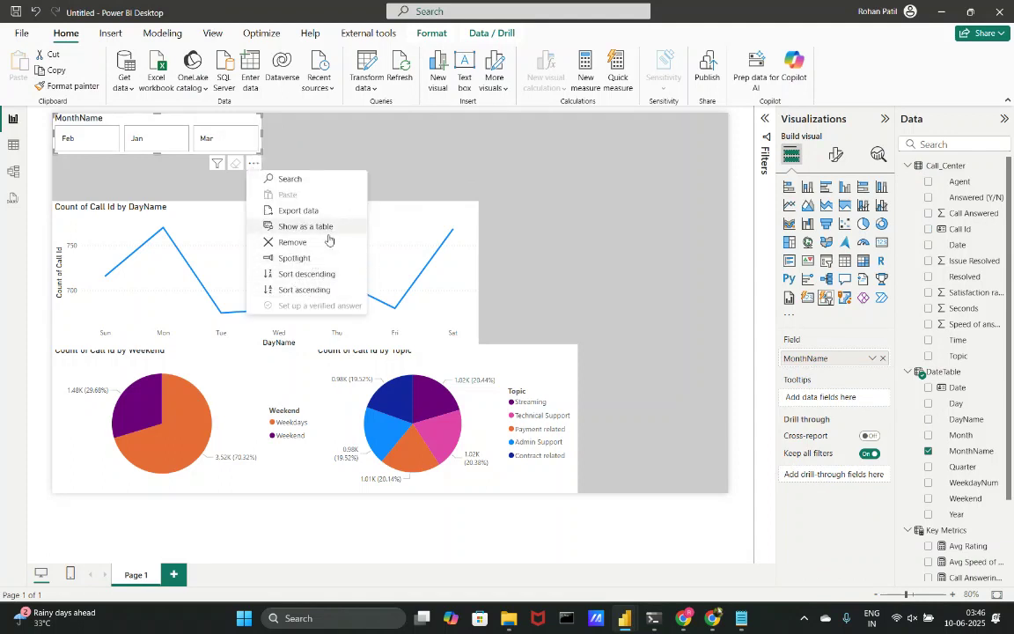
pyautogui.click(323, 276)
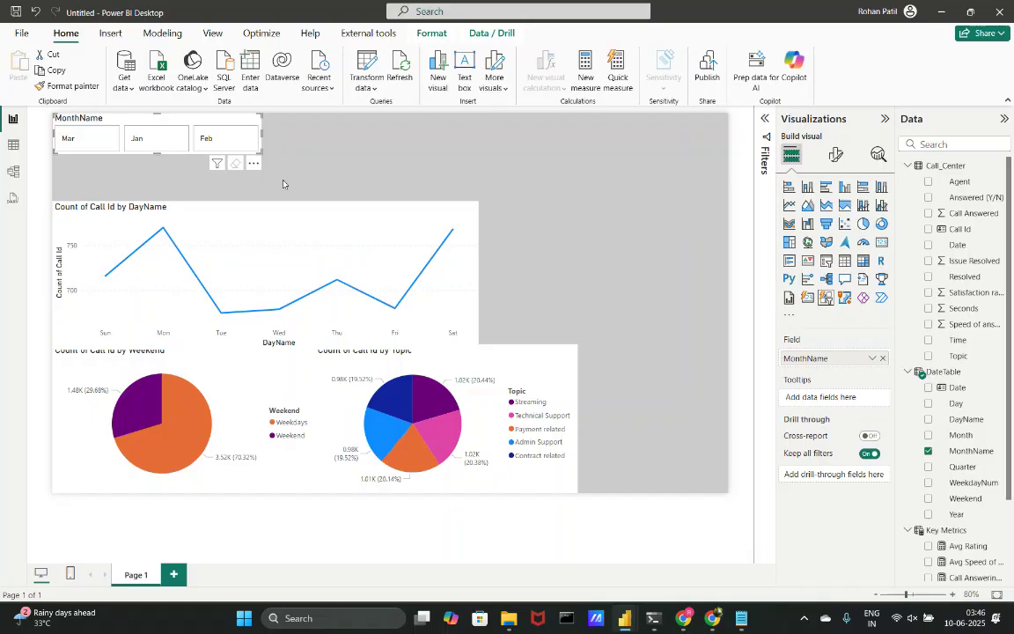
# In the DateTable's table view, set the MonthName column to be sorted by the Month column.
pyautogui.click(13, 146)
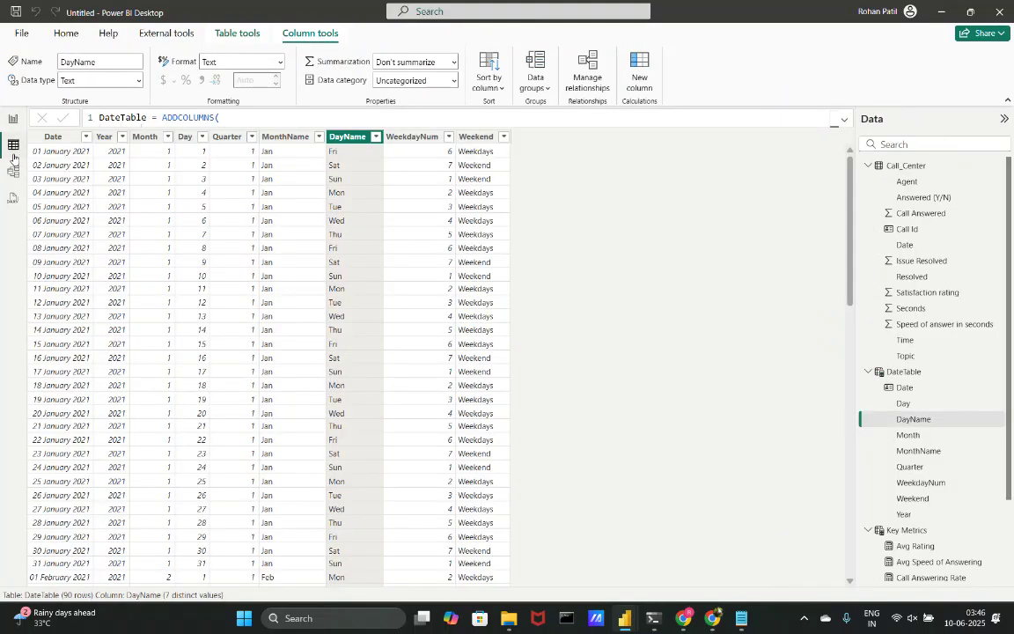
pyautogui.click(288, 137)
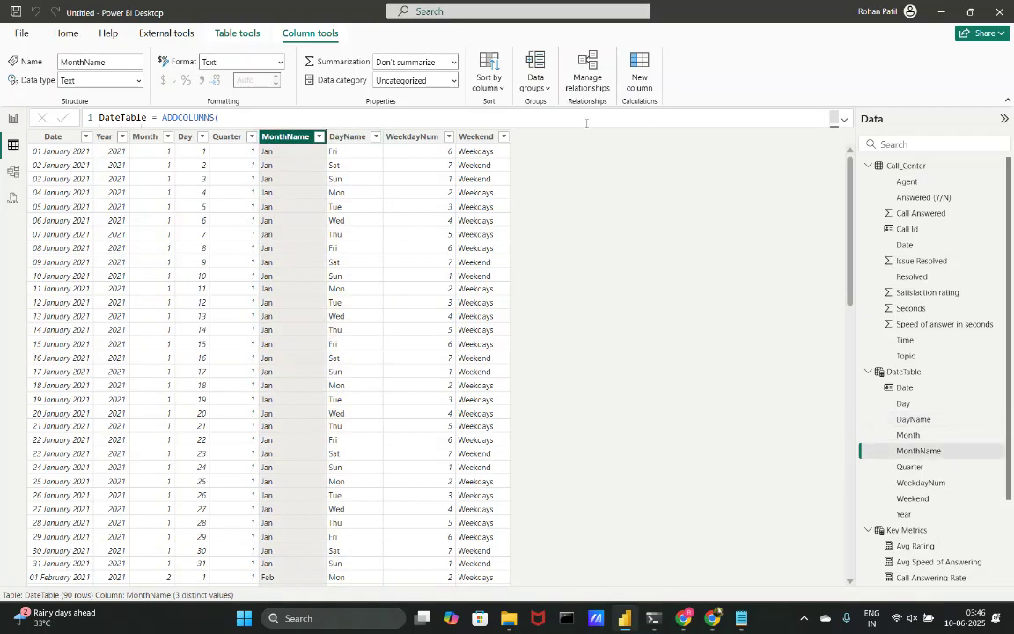
pyautogui.click(502, 86)
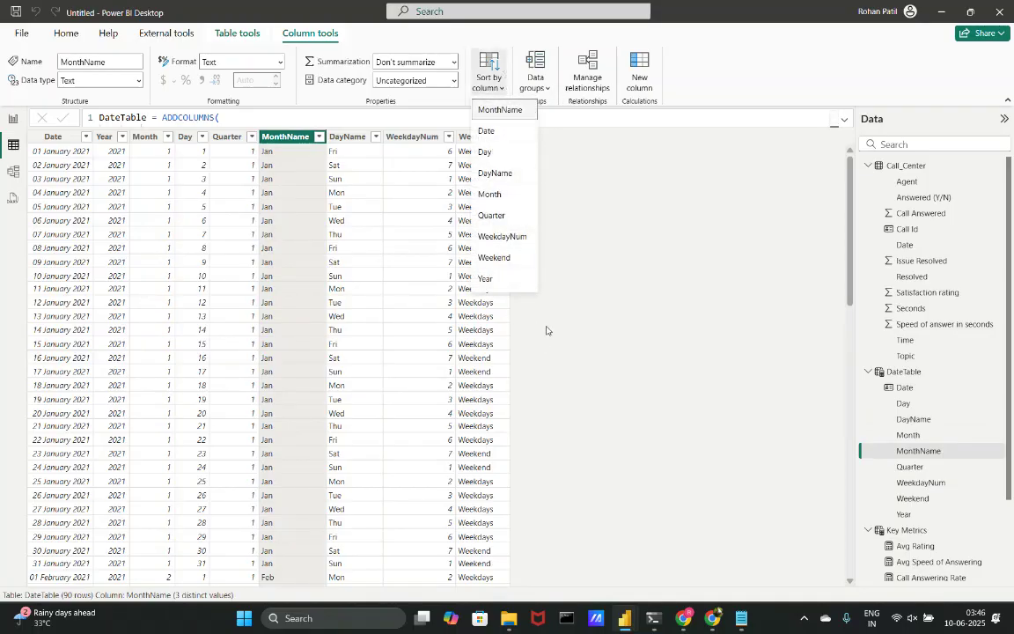
pyautogui.click(505, 202)
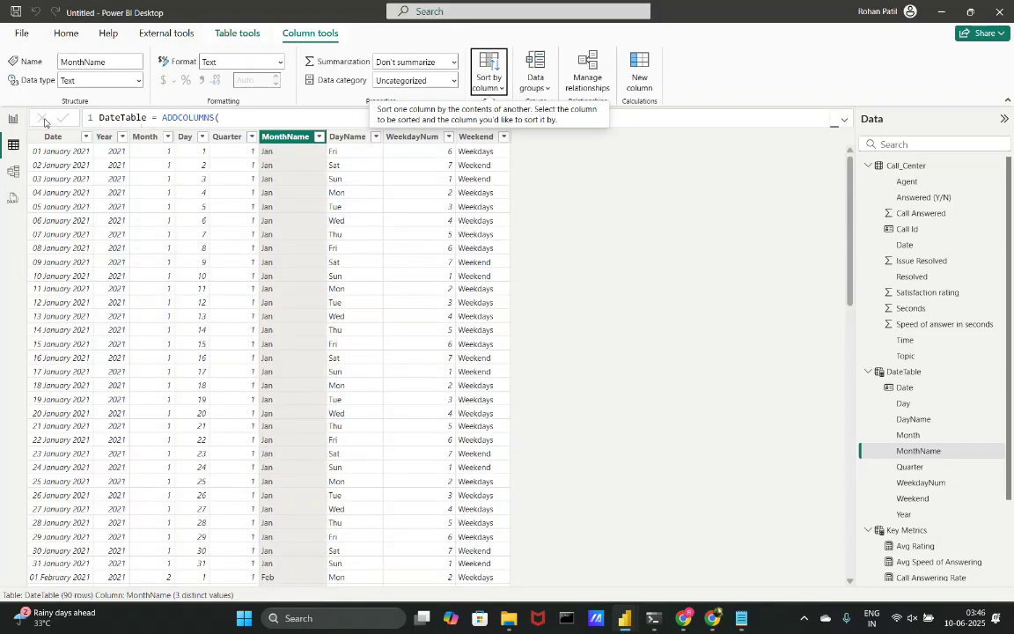
# Return to the report and sort the MonthName slicer in ascending order.
pyautogui.click(14, 120)
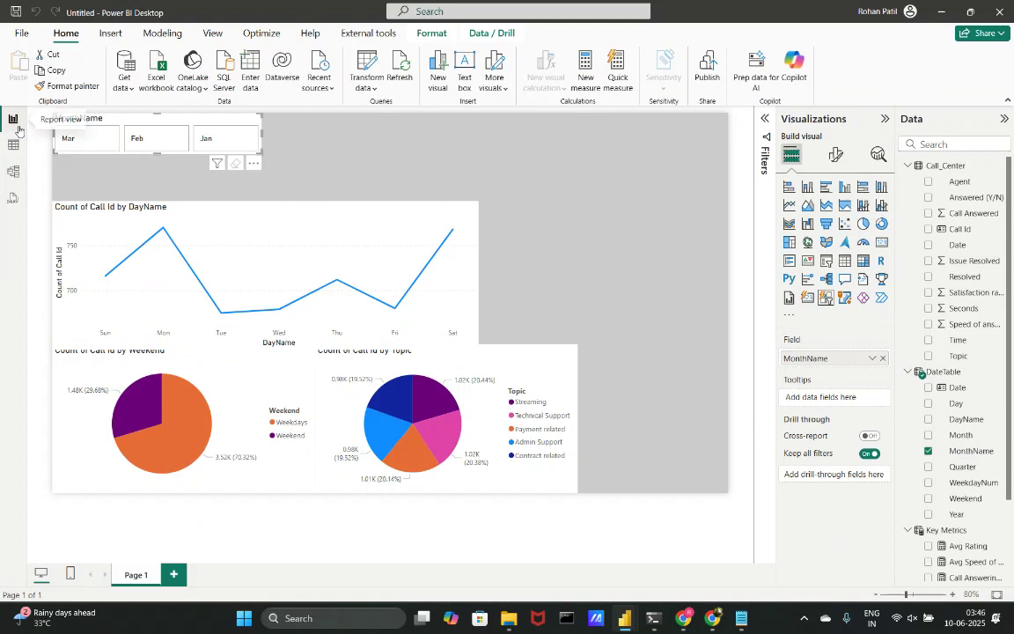
pyautogui.click(254, 164)
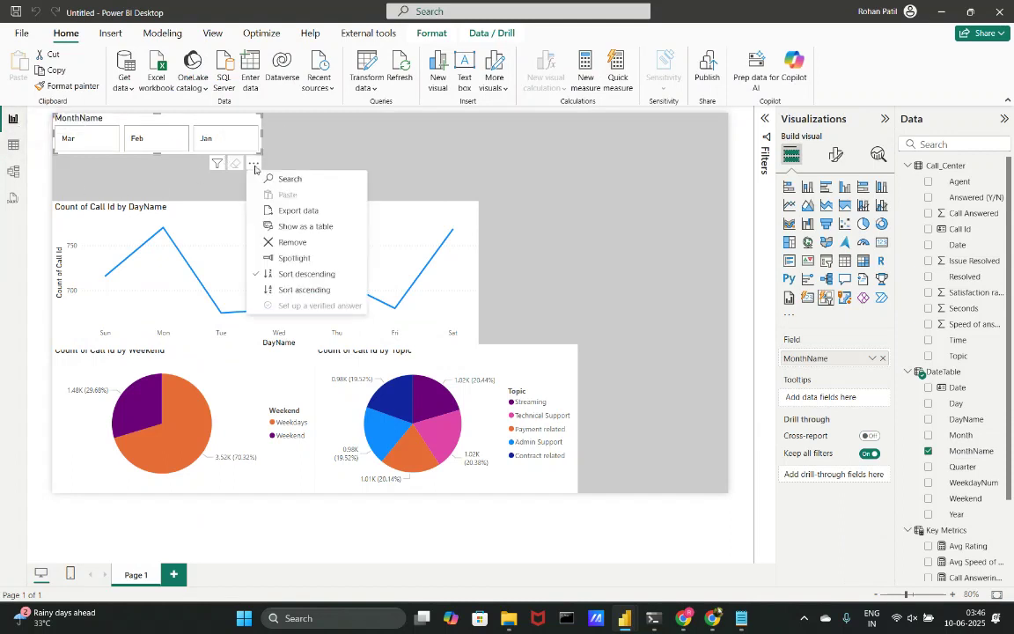
pyautogui.click(299, 290)
pyautogui.click(384, 182)
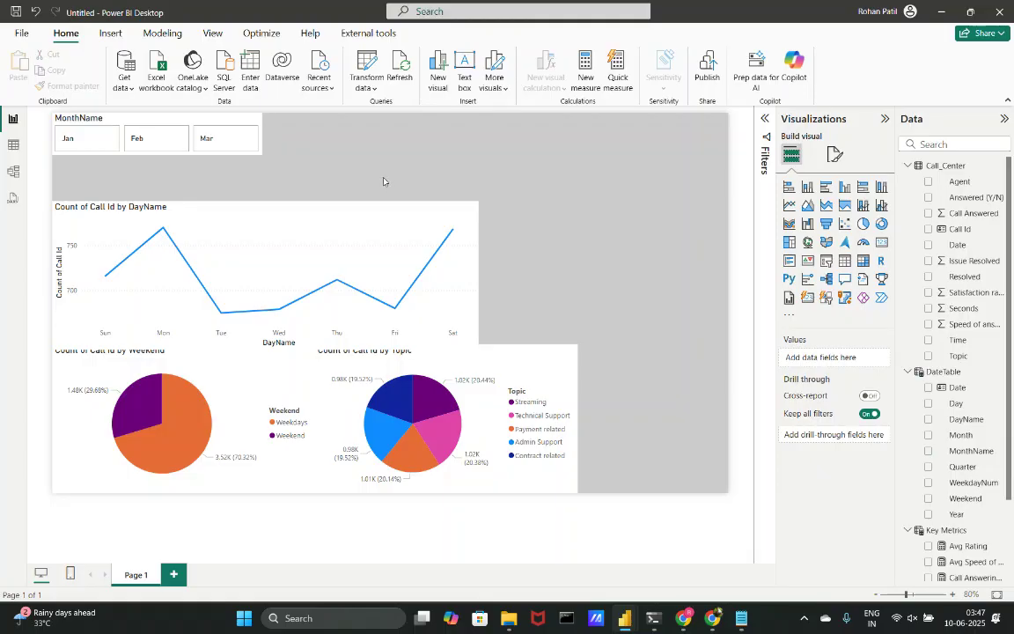
# Move the line chart up slightly so it no longer overlaps the pie chart titles.
pyautogui.moveTo(341, 215)
pyautogui.mouseDown()
pyautogui.moveTo(347, 190)
pyautogui.moveTo(337, 199)
pyautogui.mouseUp()
pyautogui.click(614, 232)
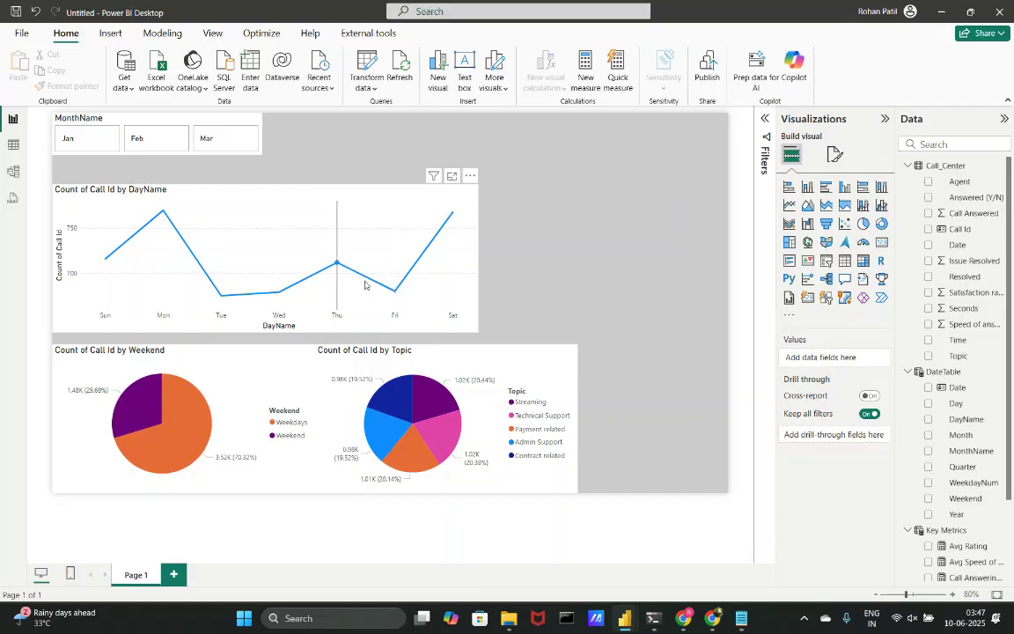
pyautogui.moveTo(364, 283)
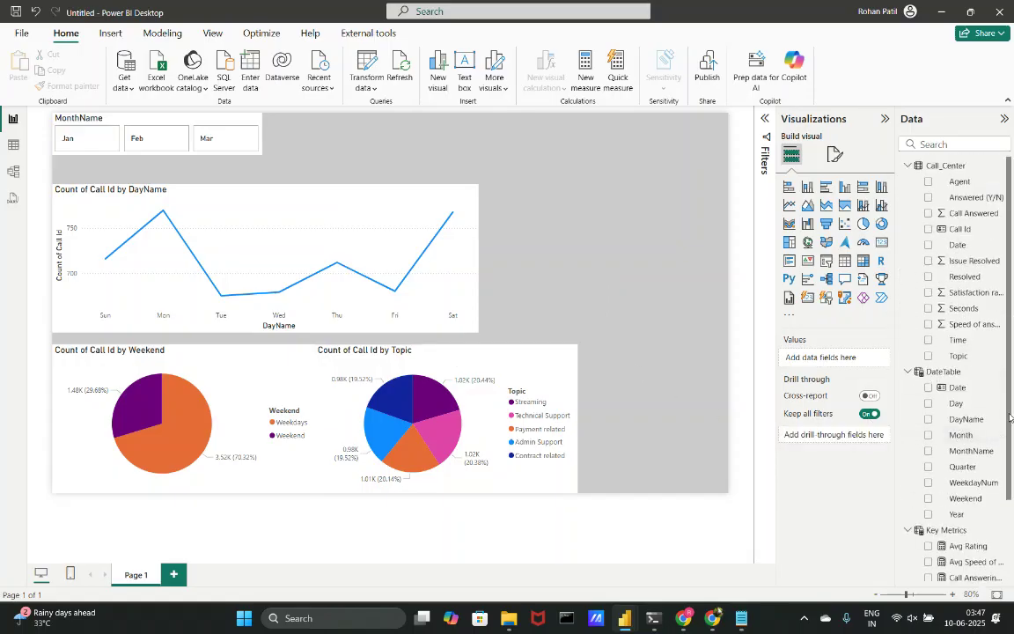
pyautogui.scroll(-3, 996, 547)
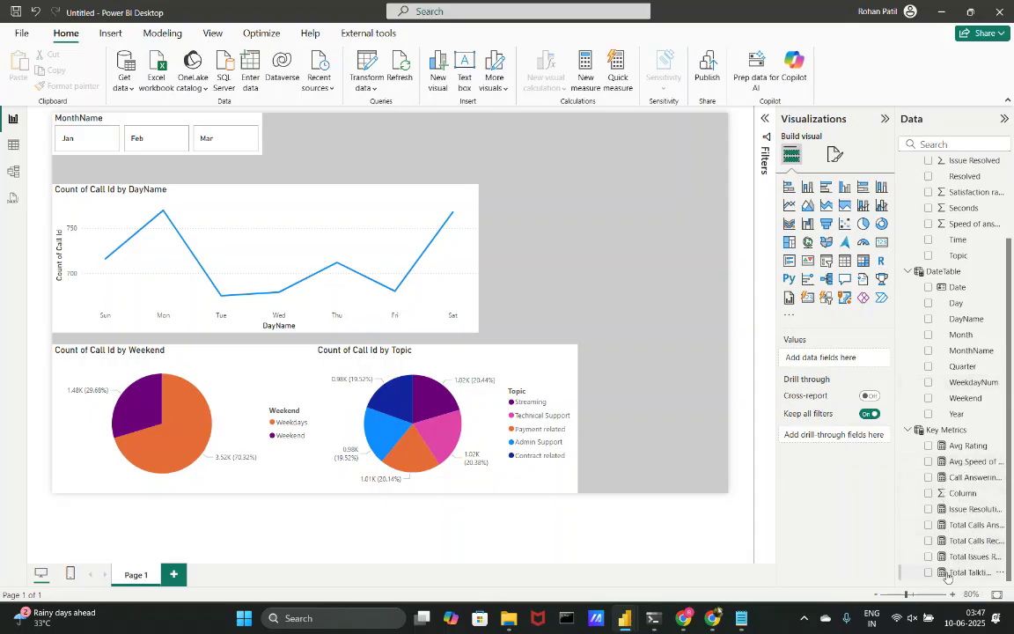
pyautogui.click(928, 526)
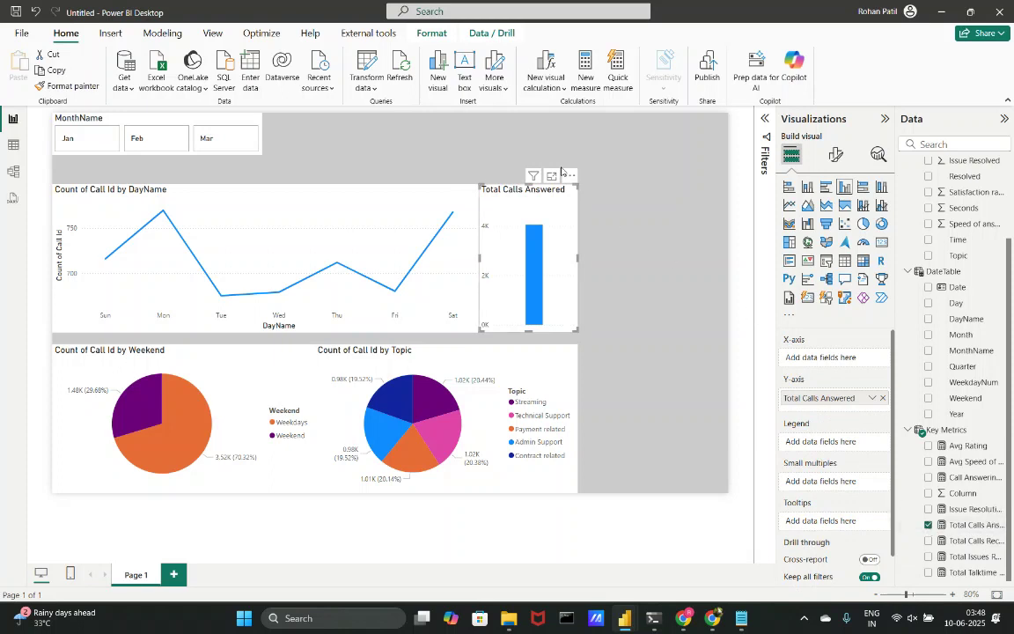
pyautogui.click(570, 176)
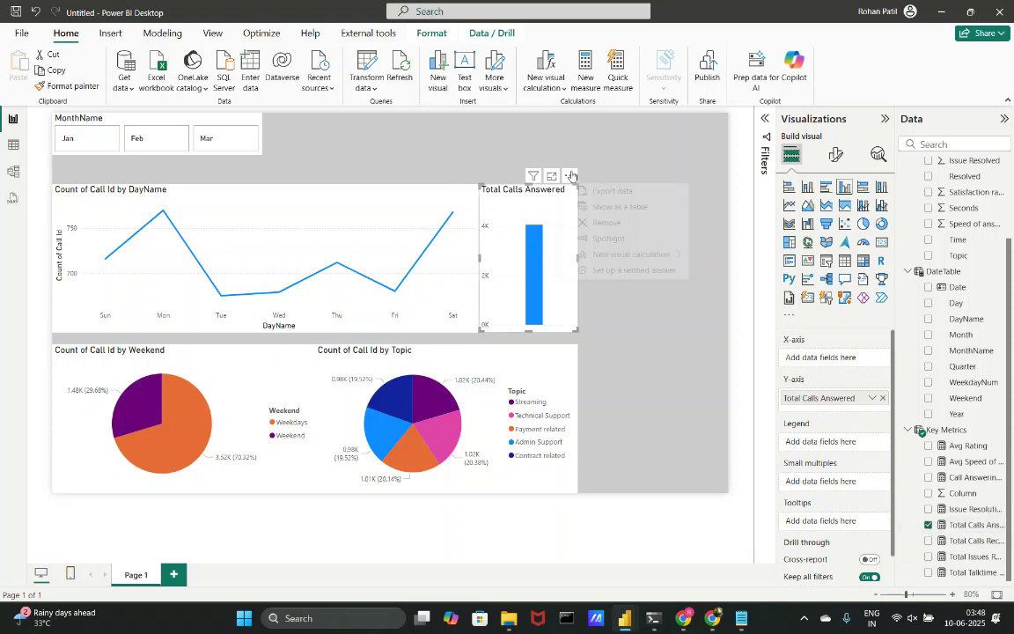
pyautogui.click(605, 223)
# Add the Total Calls Answered measure to the line chart's Y-axis below Count of Call Id and inspect the daily values.
pyautogui.click(428, 207)
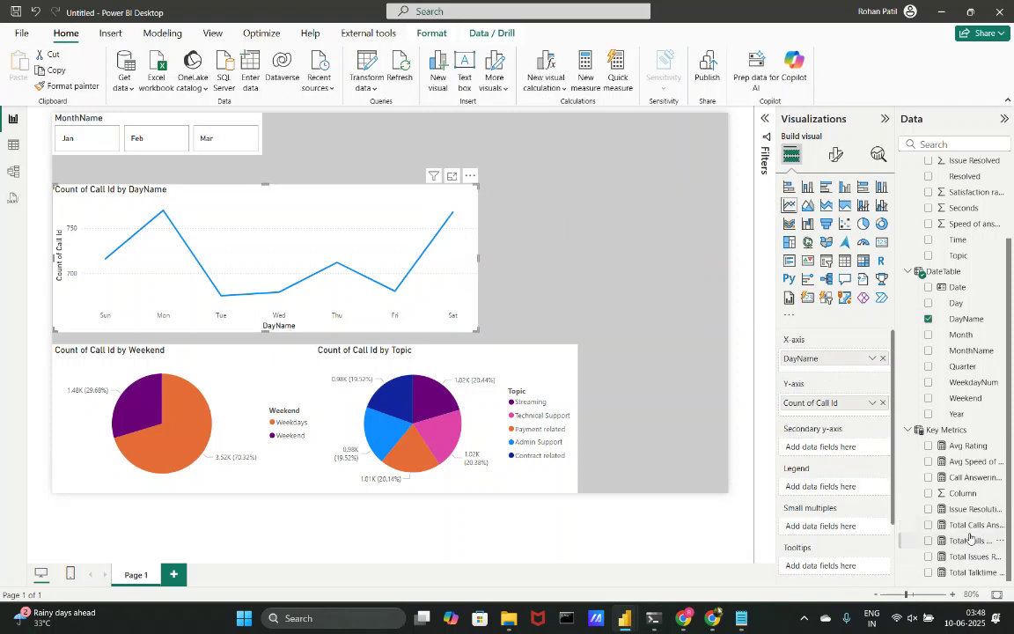
pyautogui.moveTo(971, 531); pyautogui.dragTo(841, 414)
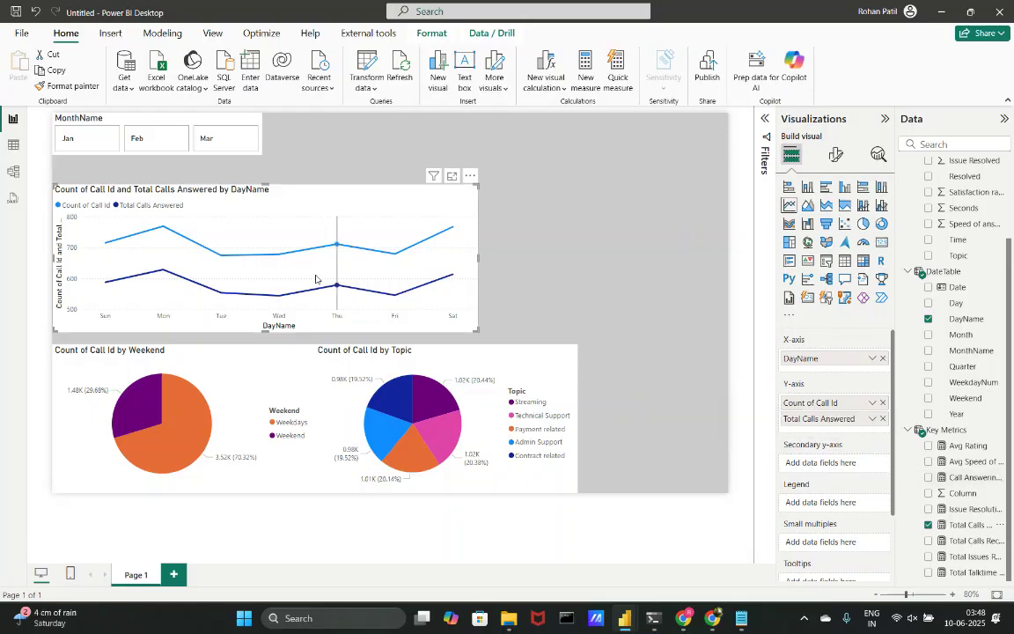
pyautogui.moveTo(127, 227)
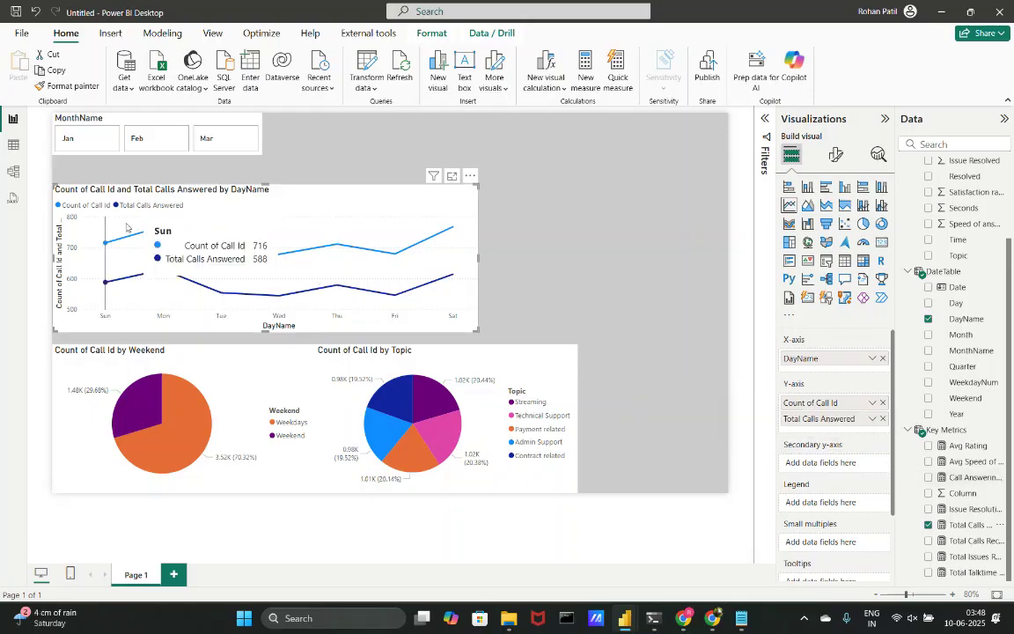
pyautogui.moveTo(228, 243)
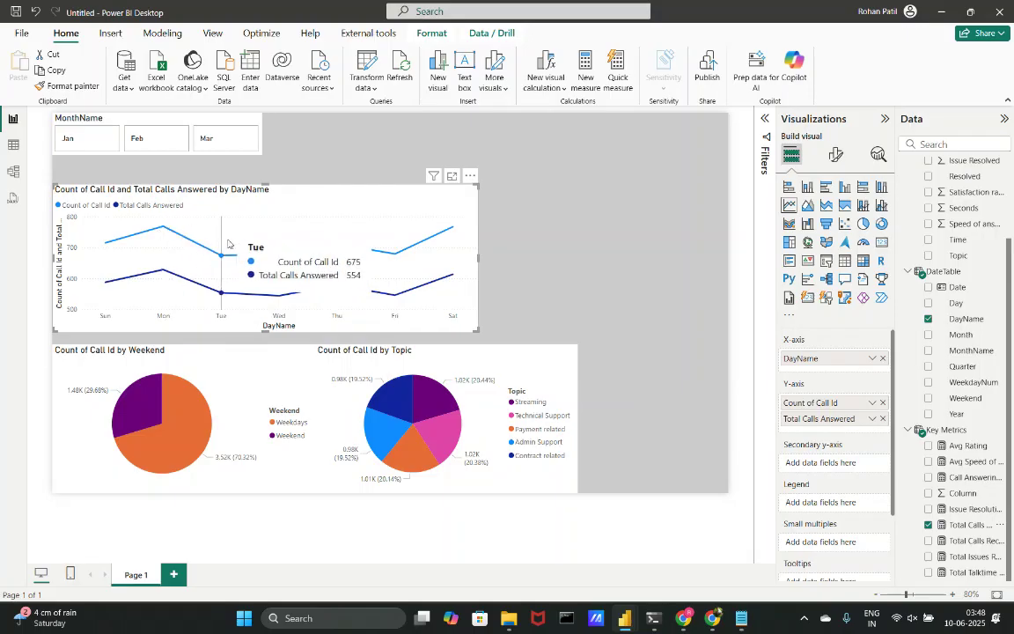
pyautogui.moveTo(259, 242)
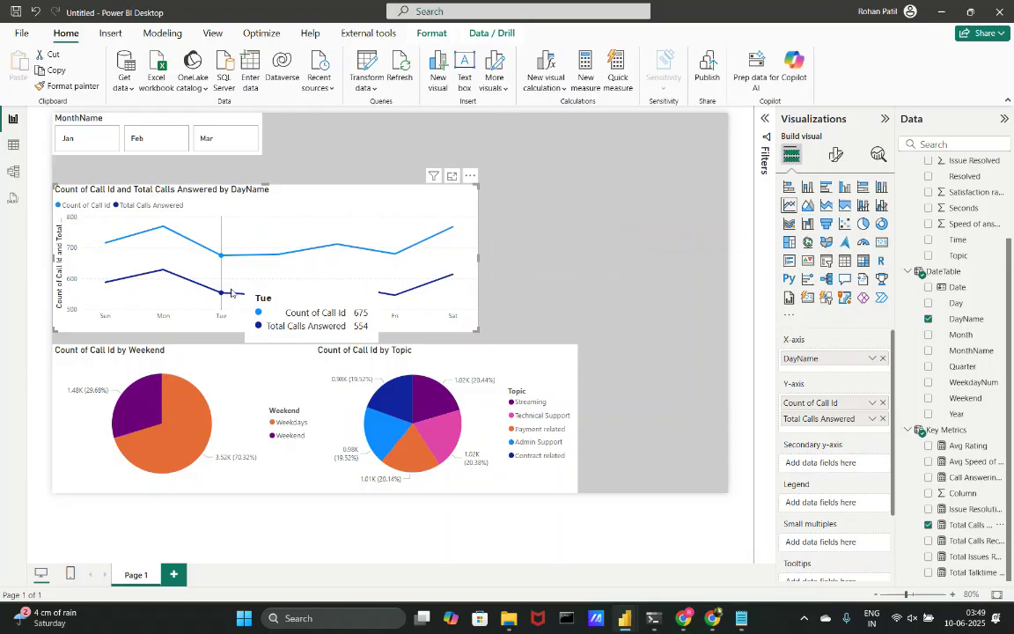
# Shrink the DayName line chart in width and height to free space beside it on the report page.
pyautogui.click(569, 228)
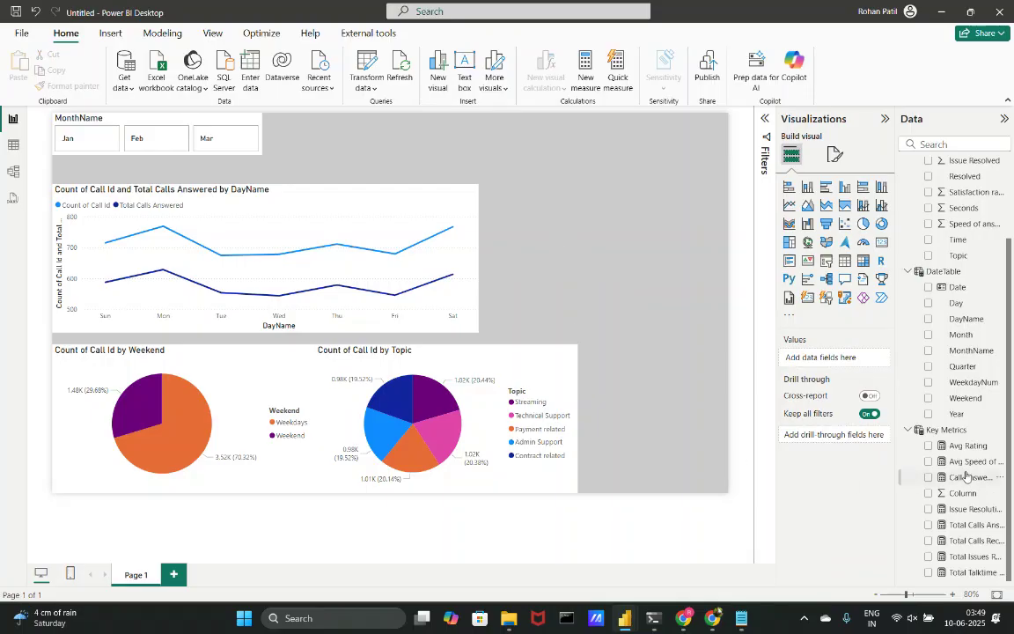
pyautogui.click(475, 227)
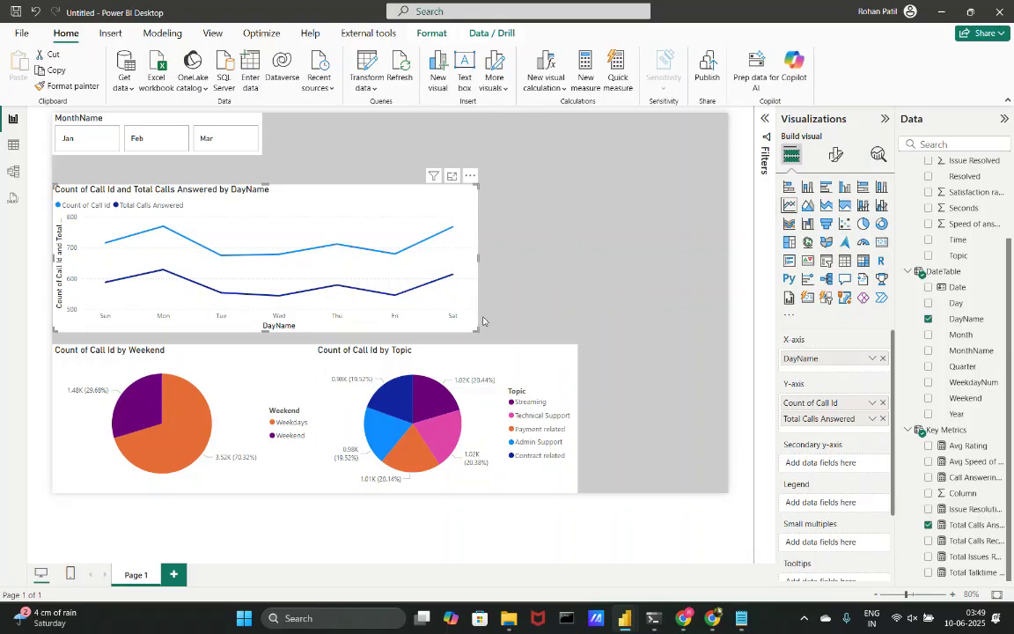
pyautogui.moveTo(468, 333); pyautogui.dragTo(337, 318)
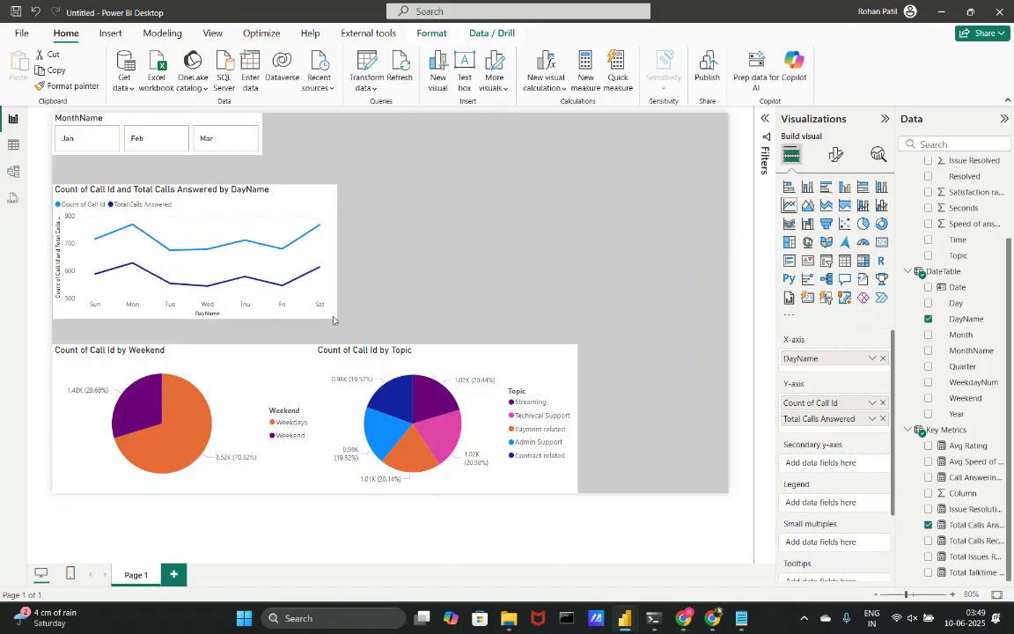
pyautogui.click(442, 277)
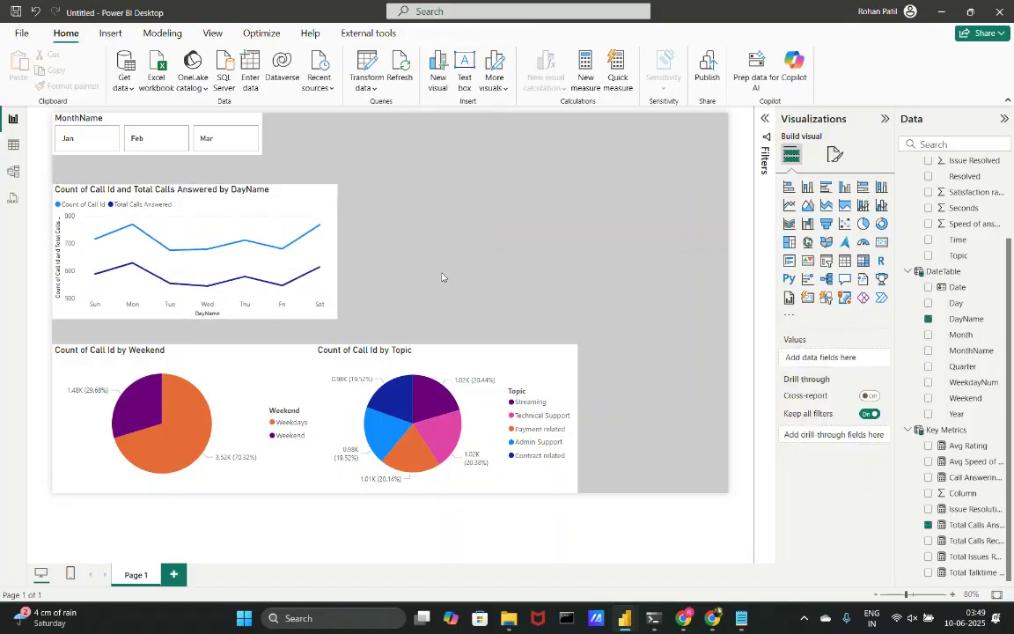
# Create a clustered column chart beside the line chart showing Total Calls Received and Total Calls Answered by Topic.
pyautogui.click(807, 187)
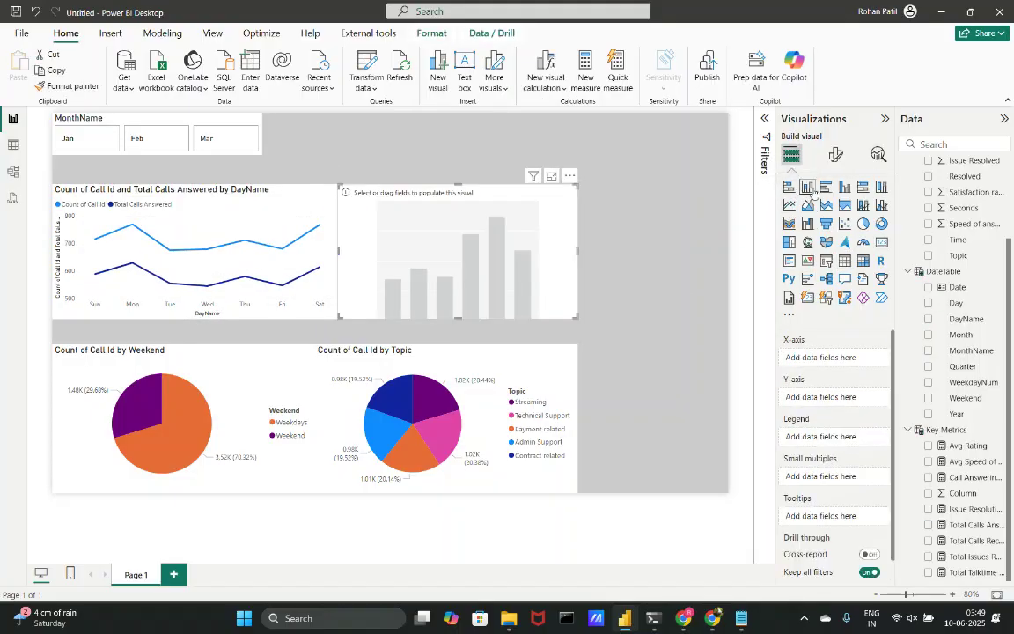
pyautogui.moveTo(476, 206); pyautogui.dragTo(540, 206)
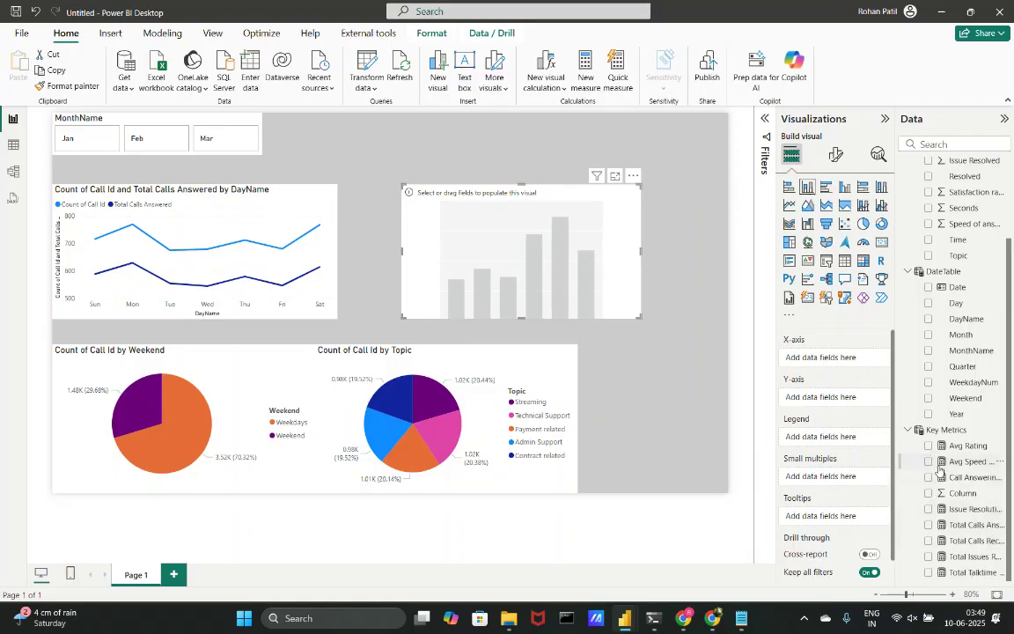
pyautogui.click(940, 256)
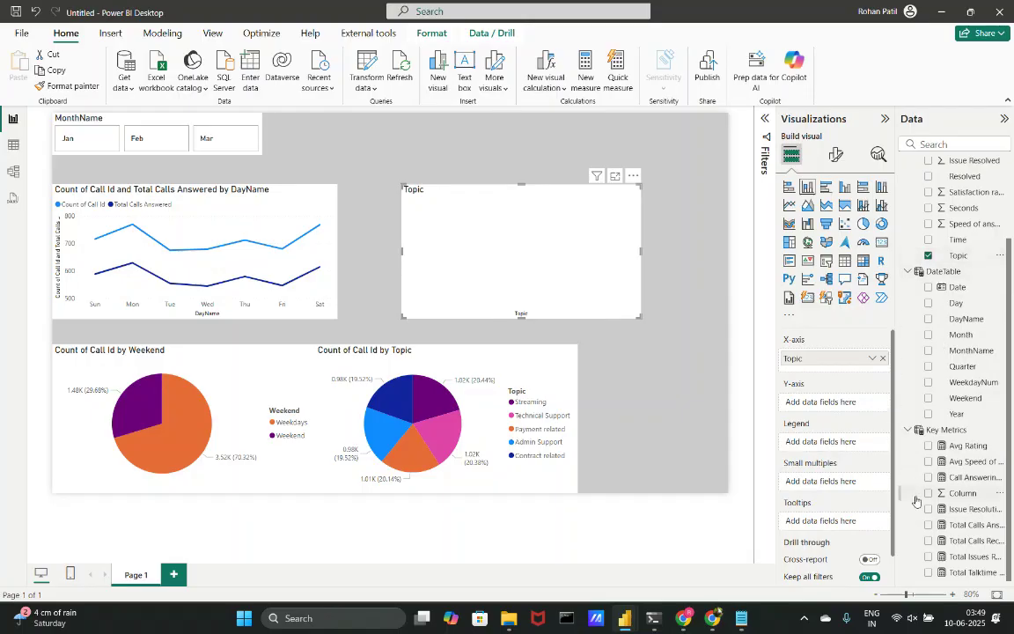
pyautogui.click(928, 542)
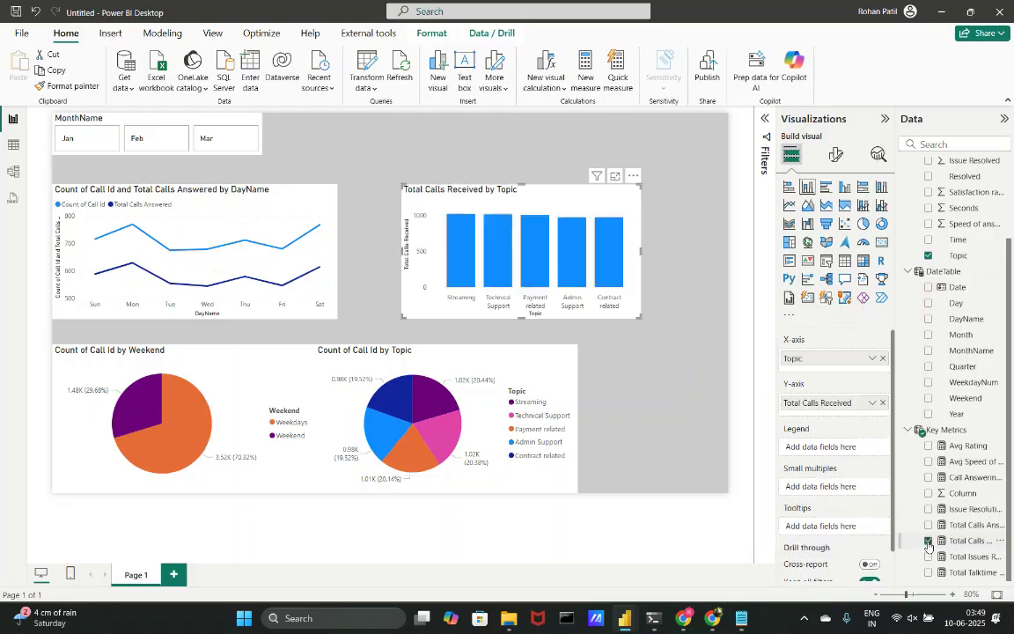
pyautogui.click(928, 525)
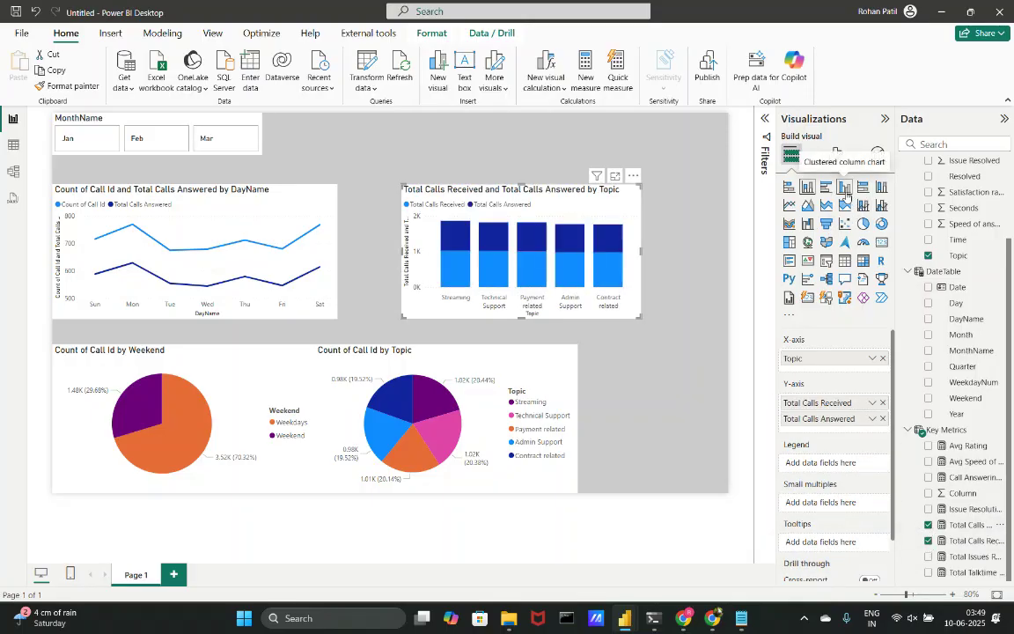
pyautogui.click(846, 188)
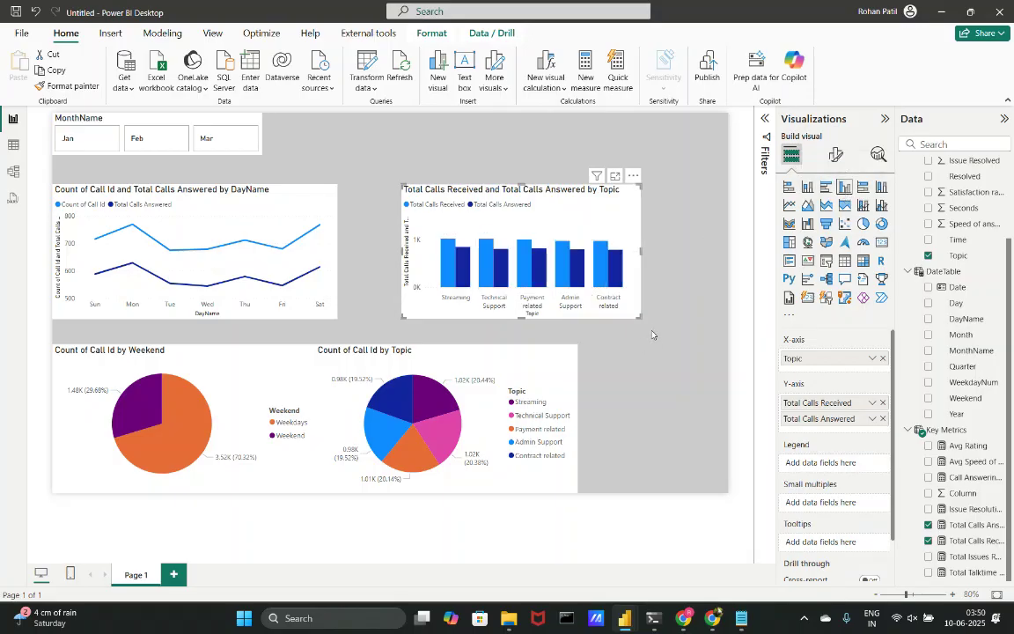
# Enlarge the topic column chart toward the page's right edge and add the Total Issues Resolved measure to its Y-axis.
pyautogui.moveTo(641, 317); pyautogui.dragTo(735, 319)
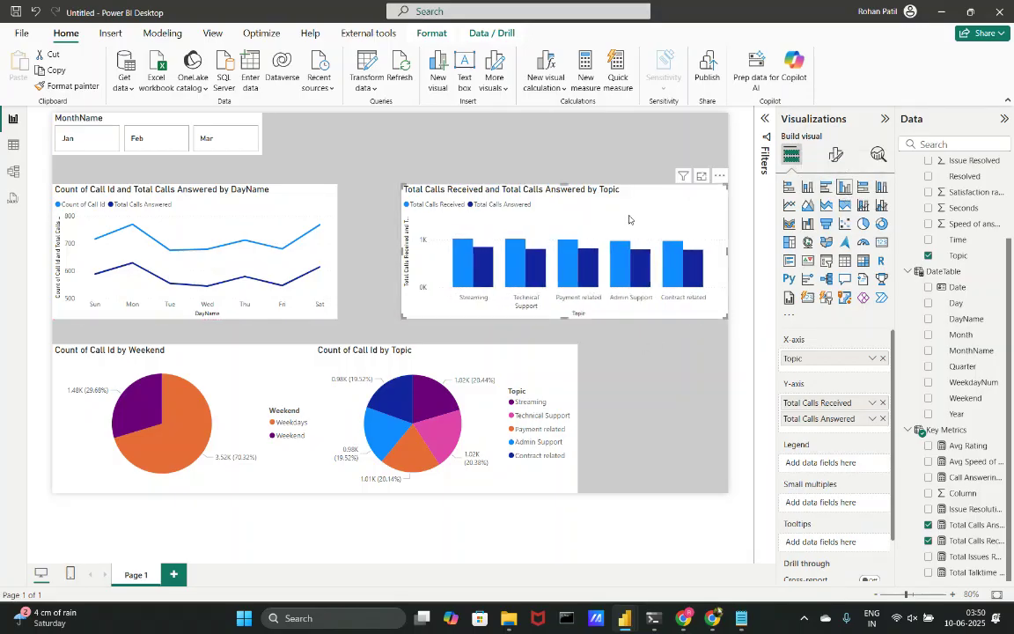
pyautogui.moveTo(635, 217); pyautogui.dragTo(592, 186)
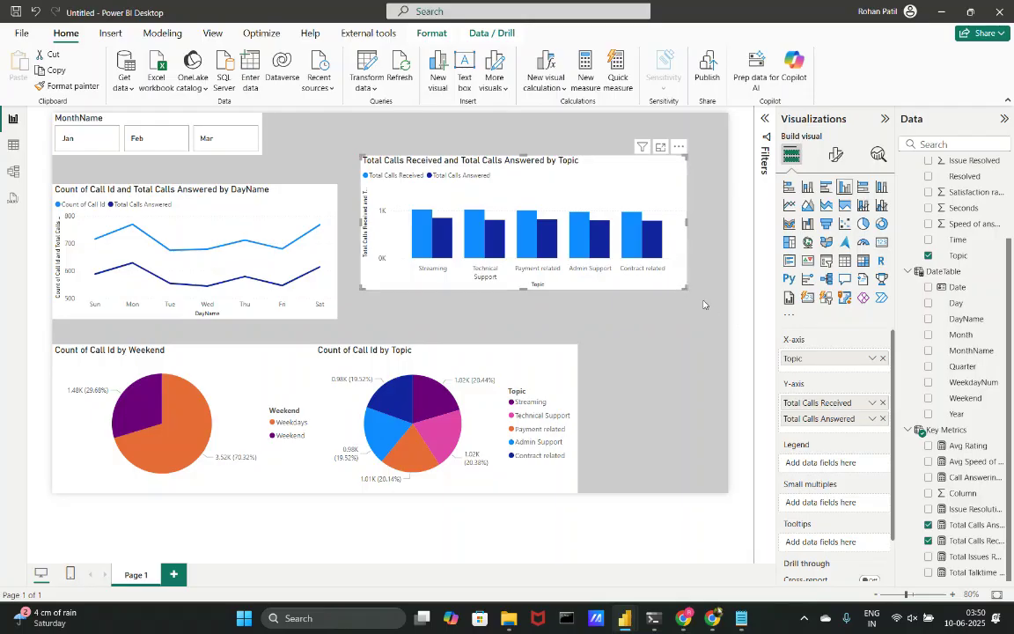
pyautogui.moveTo(699, 310); pyautogui.dragTo(730, 332)
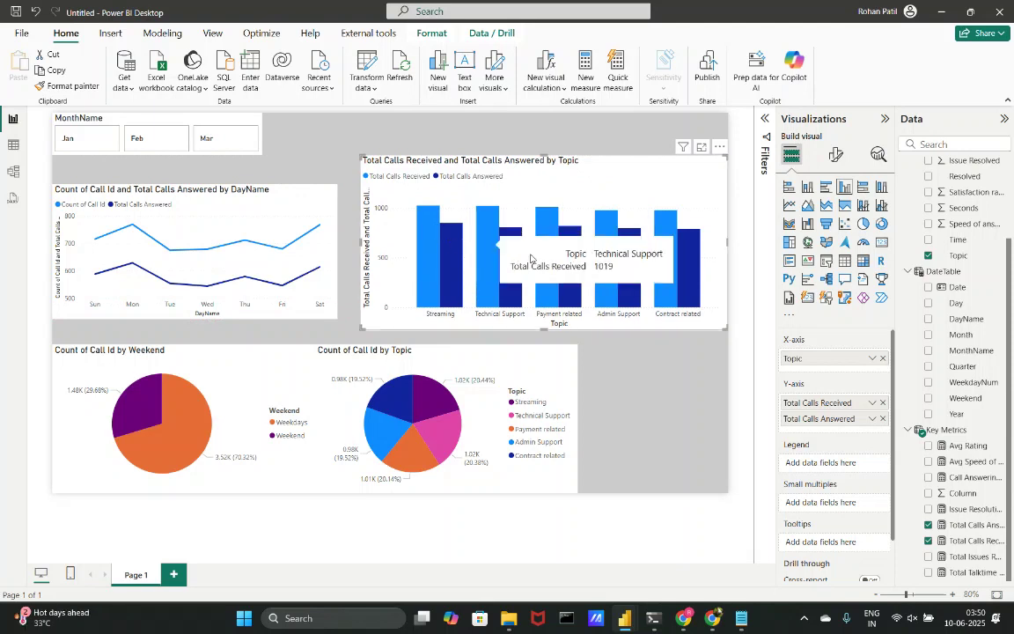
pyautogui.click(929, 556)
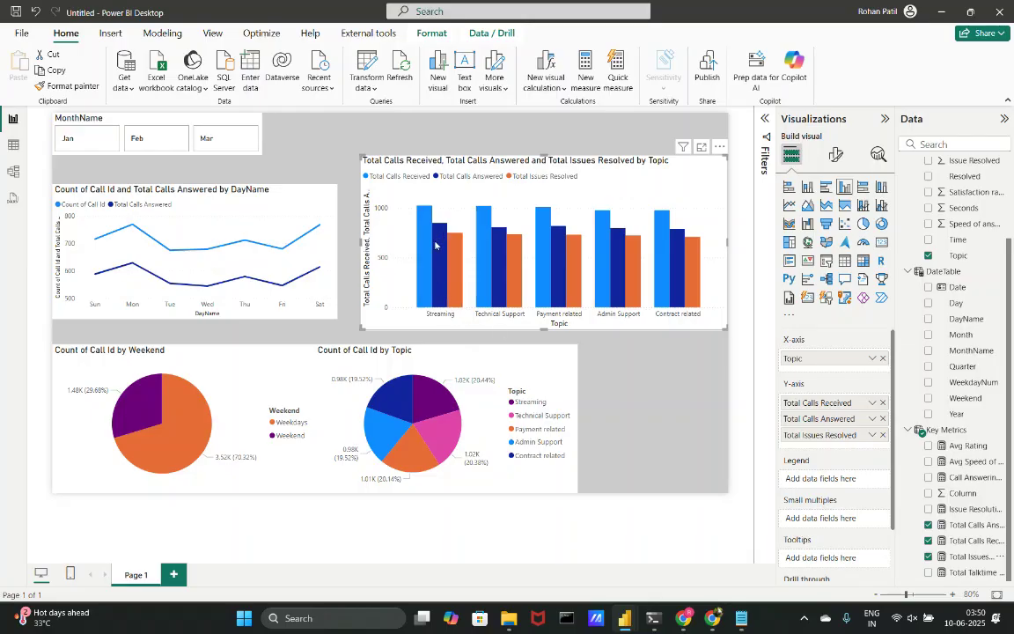
pyautogui.moveTo(437, 301)
# Move the topic column chart over the Weekend pie chart and shrink it to fit beside the Topic pie chart.
pyautogui.moveTo(628, 183); pyautogui.dragTo(312, 390)
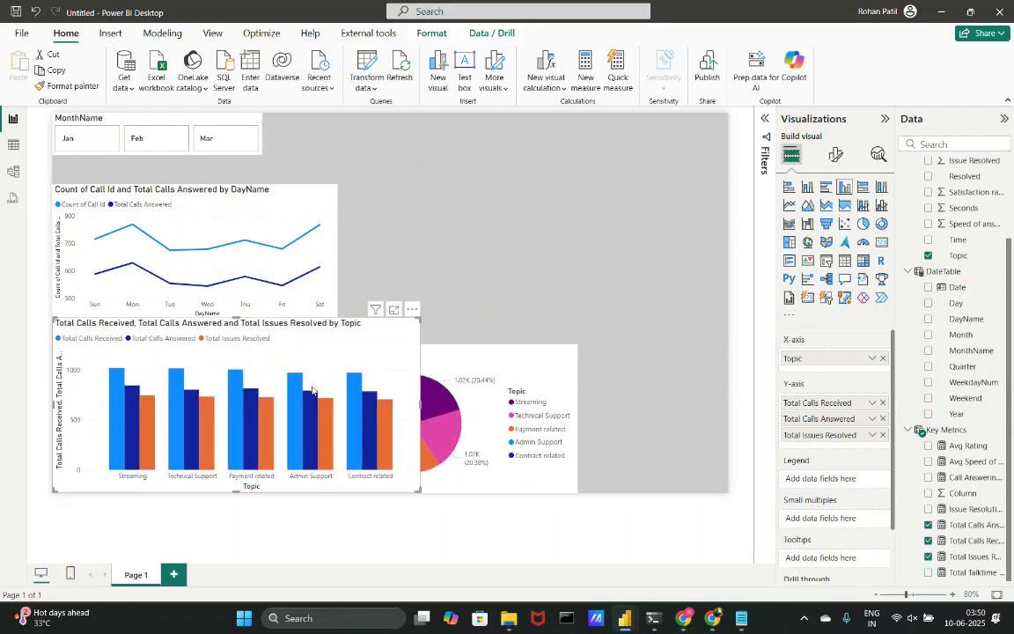
pyautogui.moveTo(414, 319); pyautogui.dragTo(314, 346)
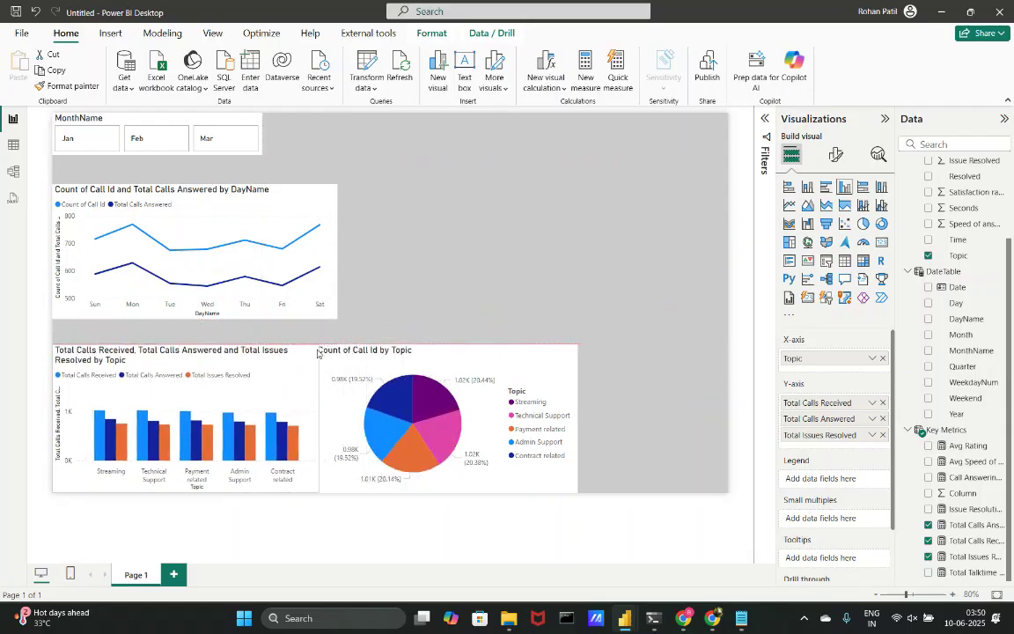
pyautogui.click(431, 285)
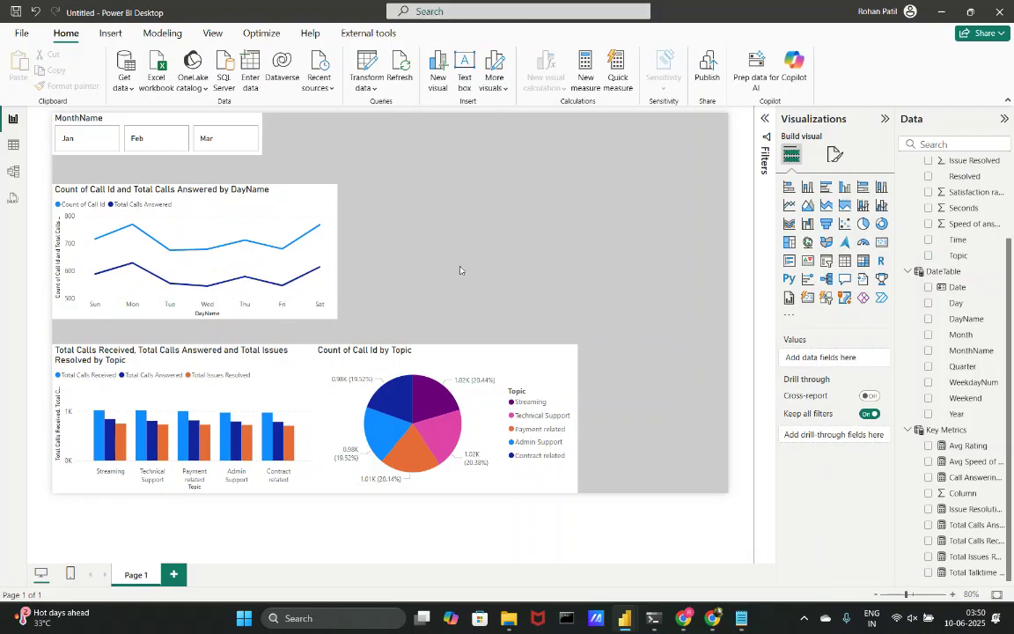
# Add a card showing the Avg Rating measure, shrink it and place it beside the MonthName slicer.
pyautogui.click(807, 297)
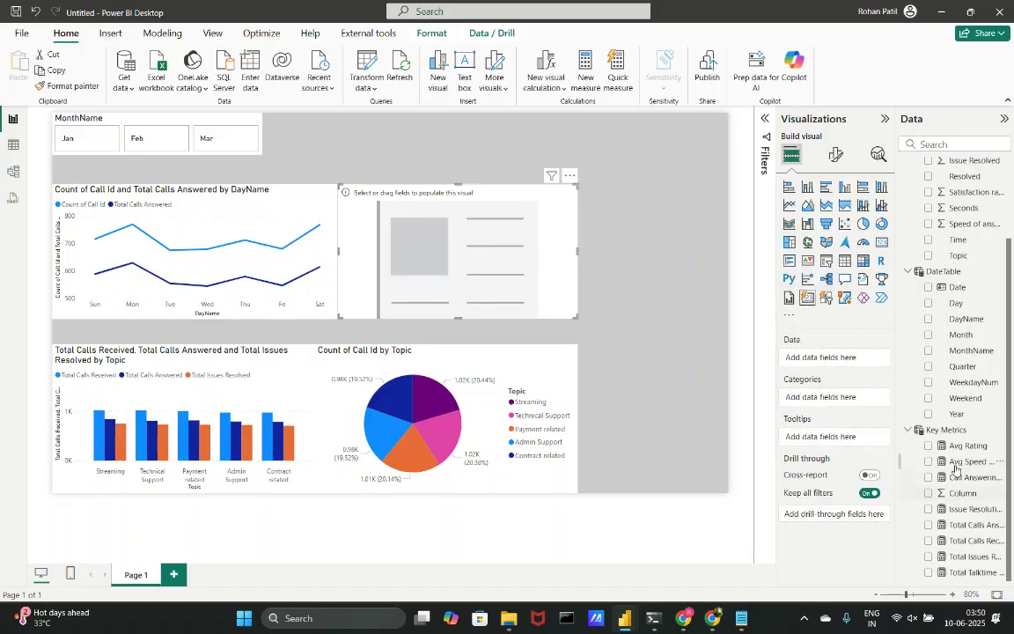
pyautogui.click(929, 447)
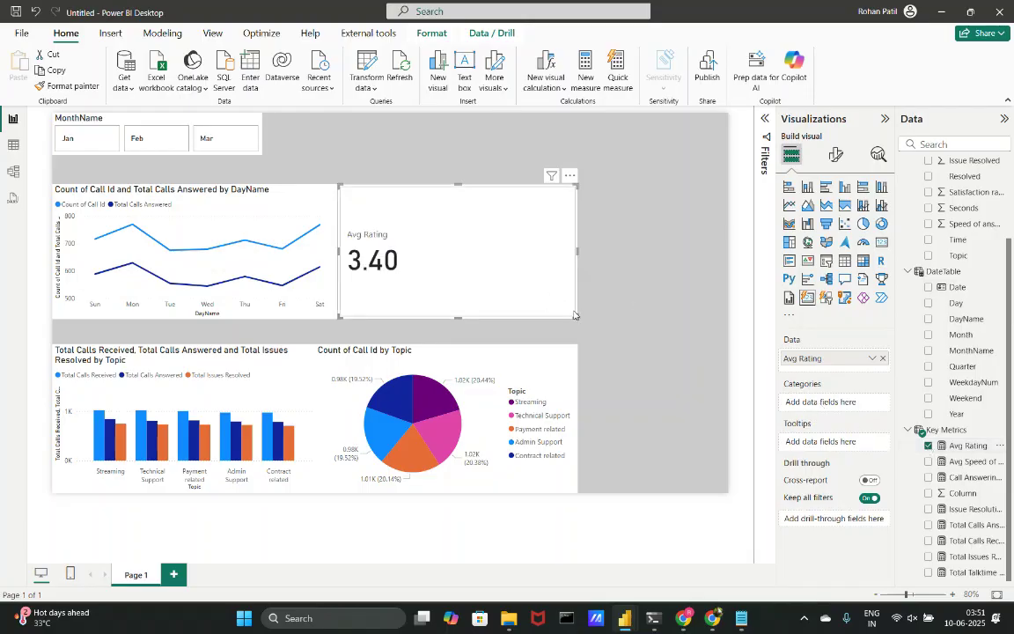
pyautogui.moveTo(574, 314); pyautogui.dragTo(379, 143)
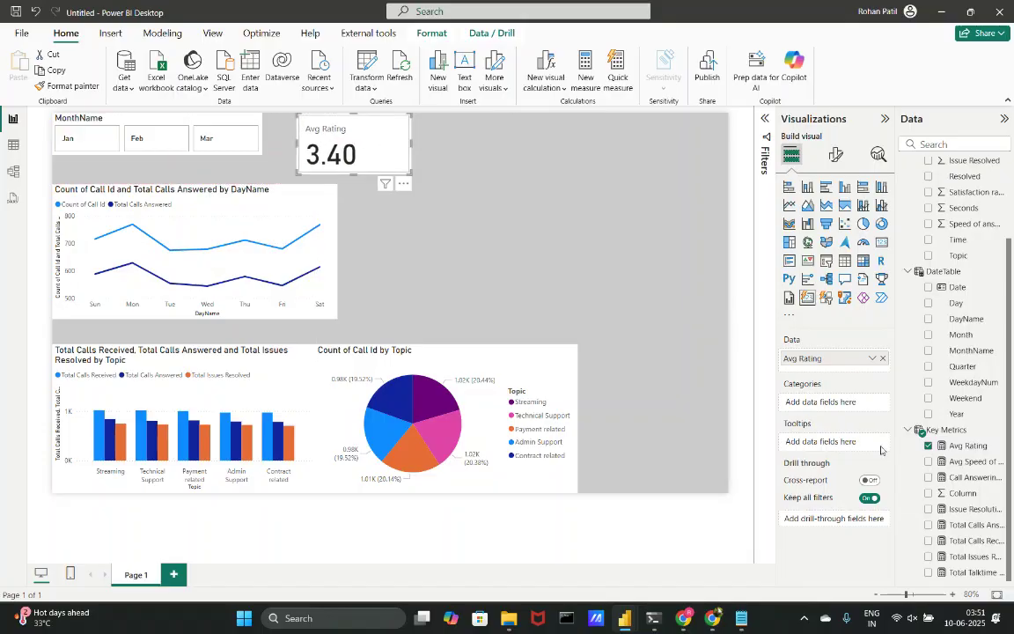
pyautogui.click(714, 368)
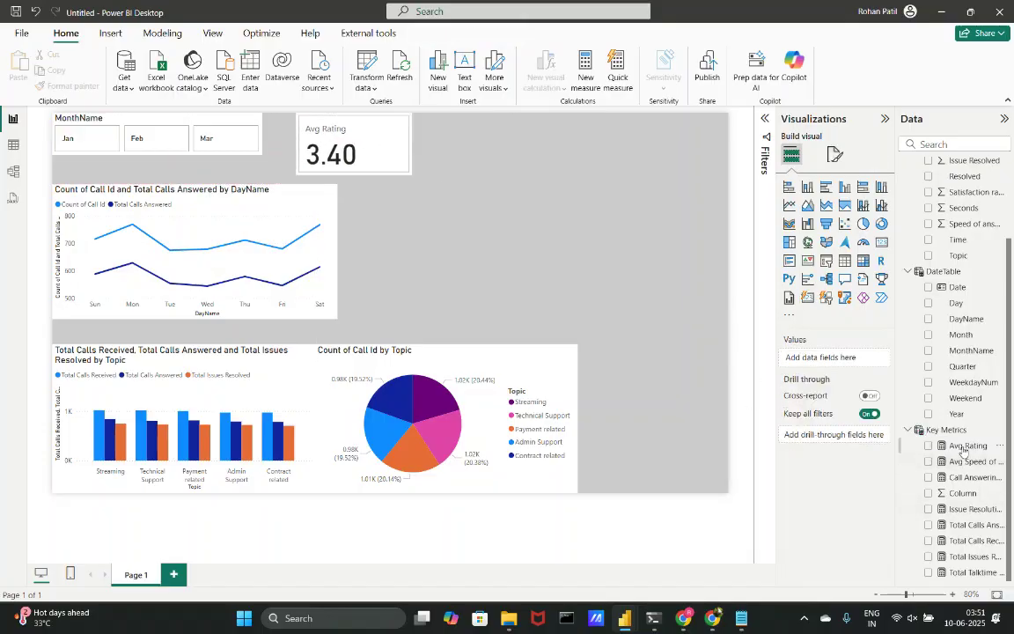
# Insert a list slicer beside the line chart and try to populate it with the Total Talktime (in hrs) measure.
pyautogui.click(825, 299)
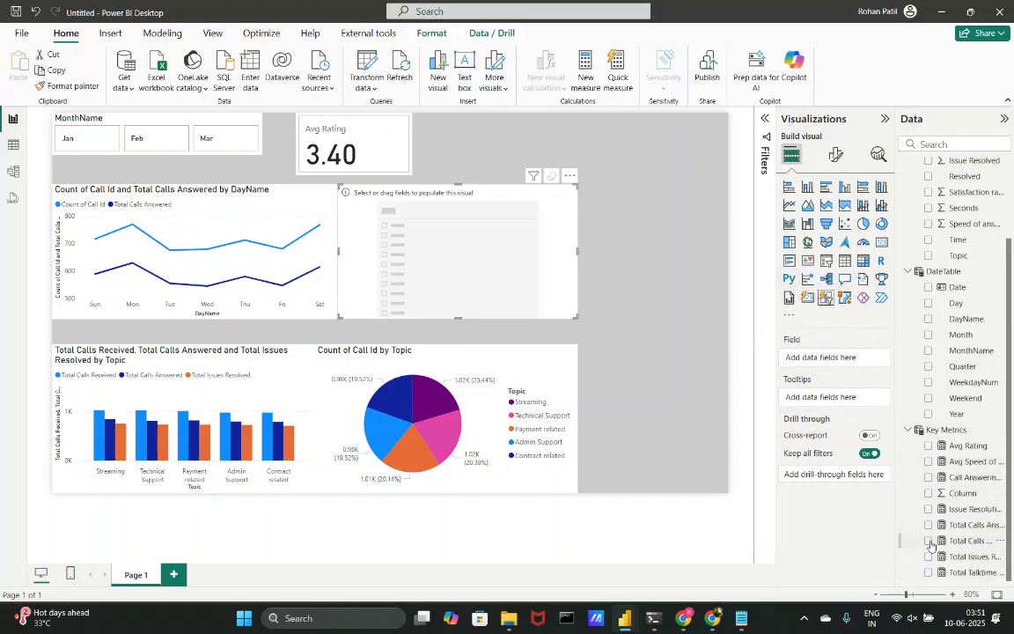
pyautogui.click(928, 572)
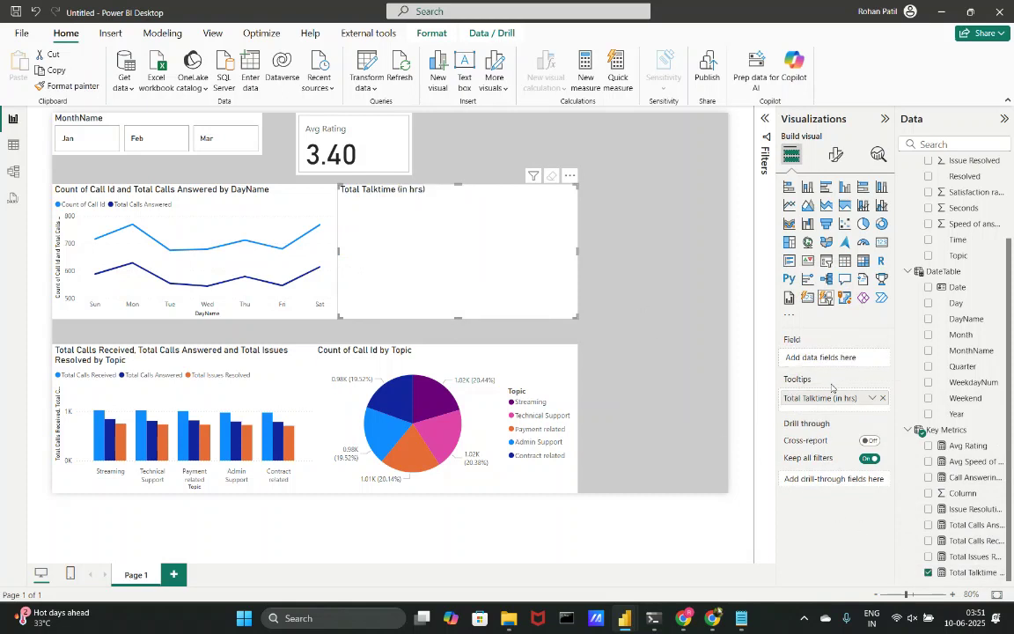
pyautogui.moveTo(843, 400); pyautogui.dragTo(568, 356)
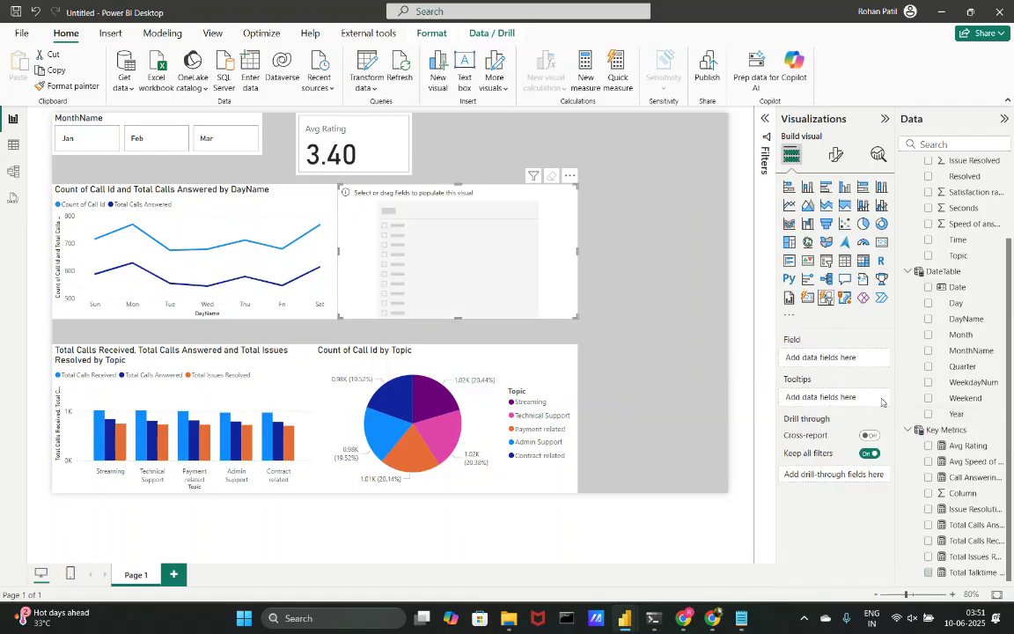
pyautogui.click(928, 572)
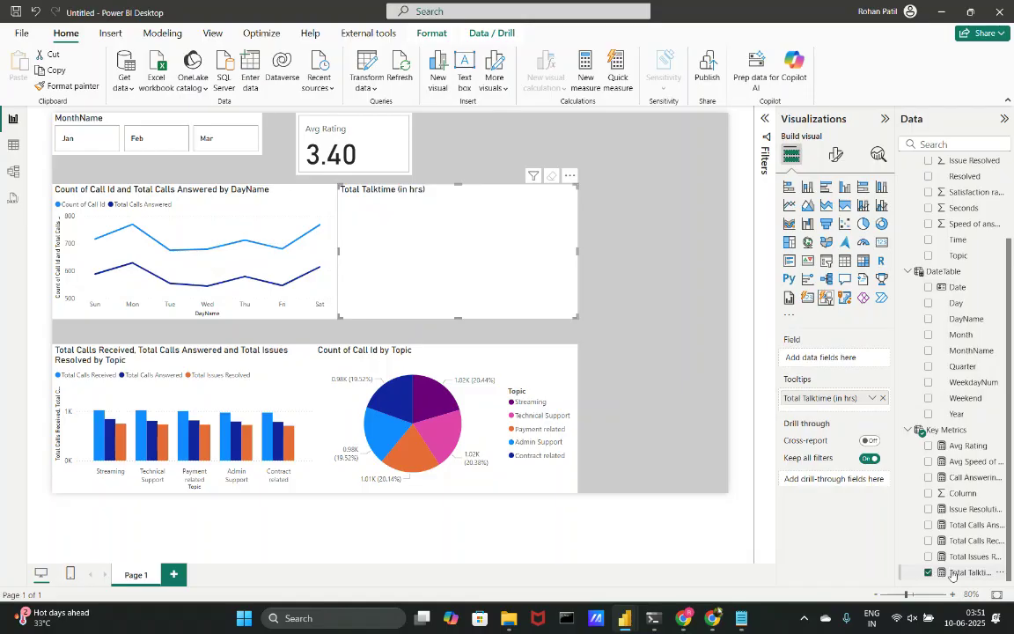
# Remove Total Talktime (in hrs) from the button slicer's tooltips and move the emptied visual up beneath the KPI row.
pyautogui.moveTo(931, 572); pyautogui.dragTo(854, 373)
pyautogui.click(883, 398)
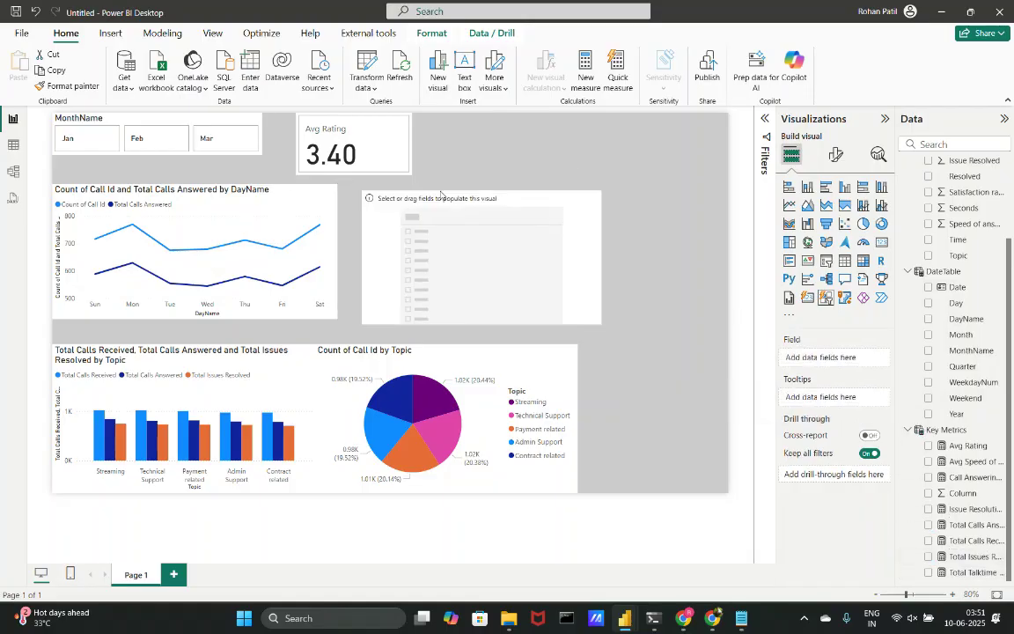
pyautogui.moveTo(411, 183); pyautogui.dragTo(512, 132)
pyautogui.click(644, 321)
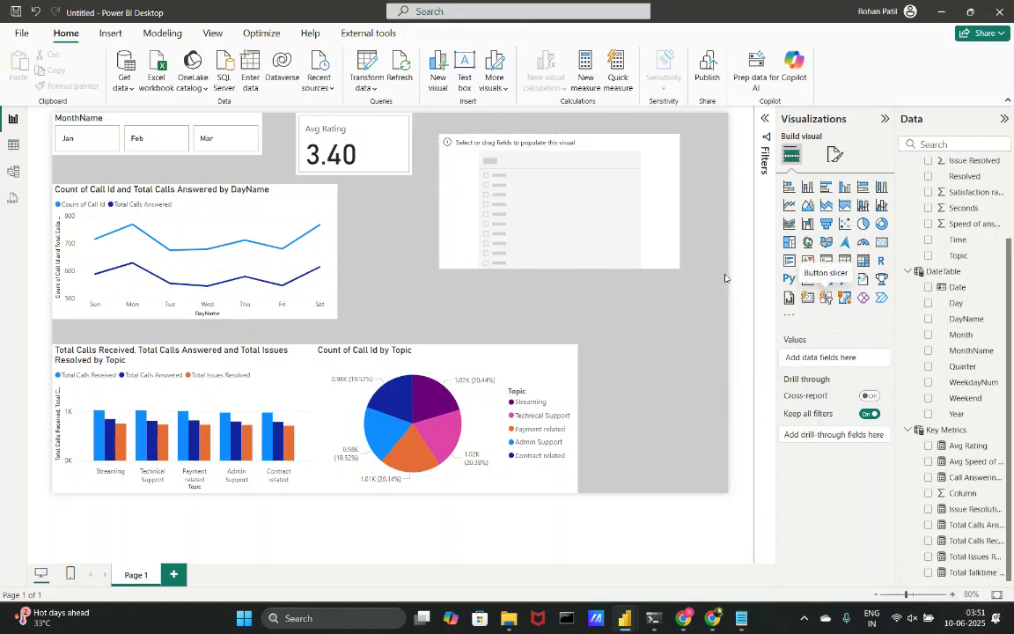
pyautogui.click(656, 224)
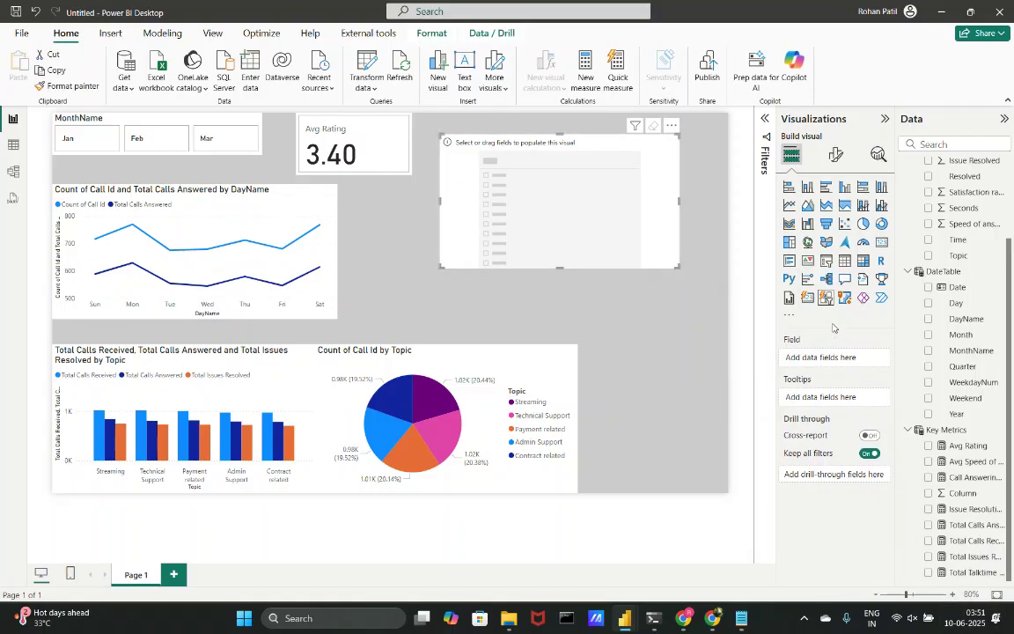
# Change the empty visual to a Card (new) showing Total Talktime (in hrs), sized and placed directly beside the Avg Rating card.
pyautogui.click(807, 297)
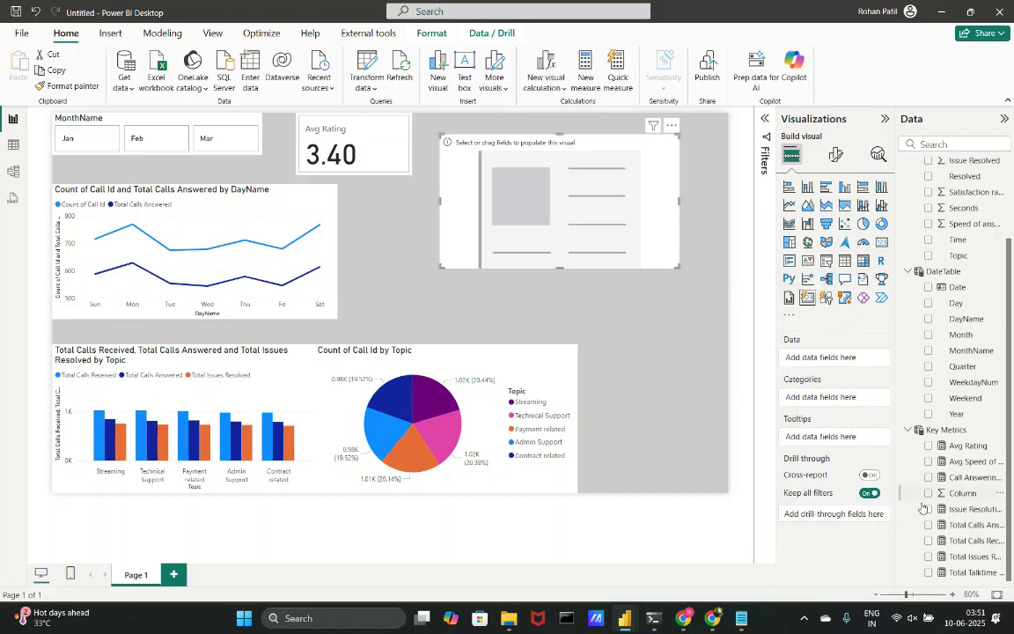
pyautogui.click(929, 572)
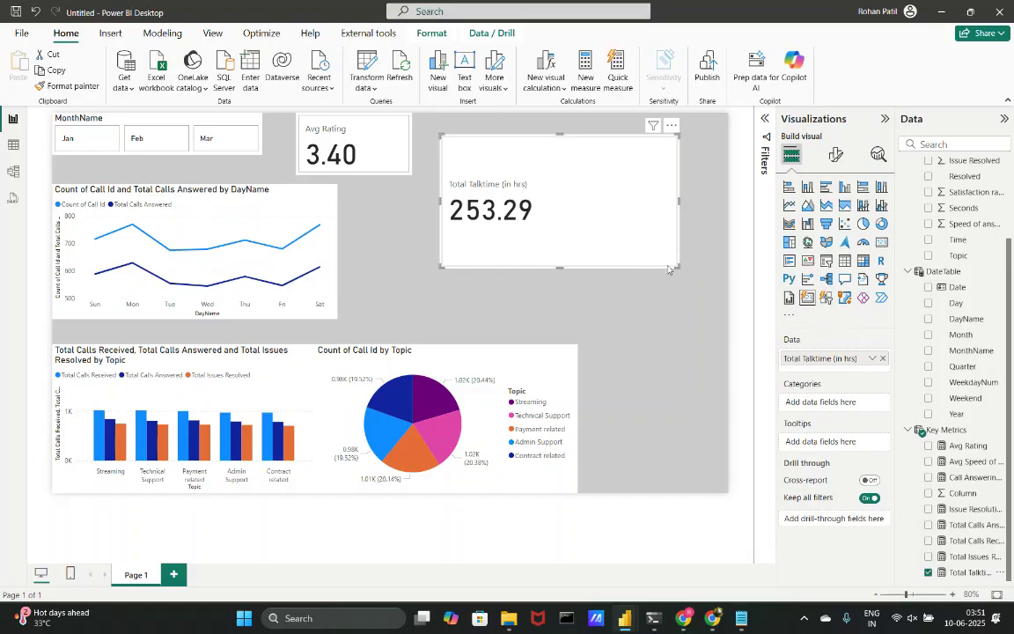
pyautogui.moveTo(668, 269); pyautogui.dragTo(505, 157)
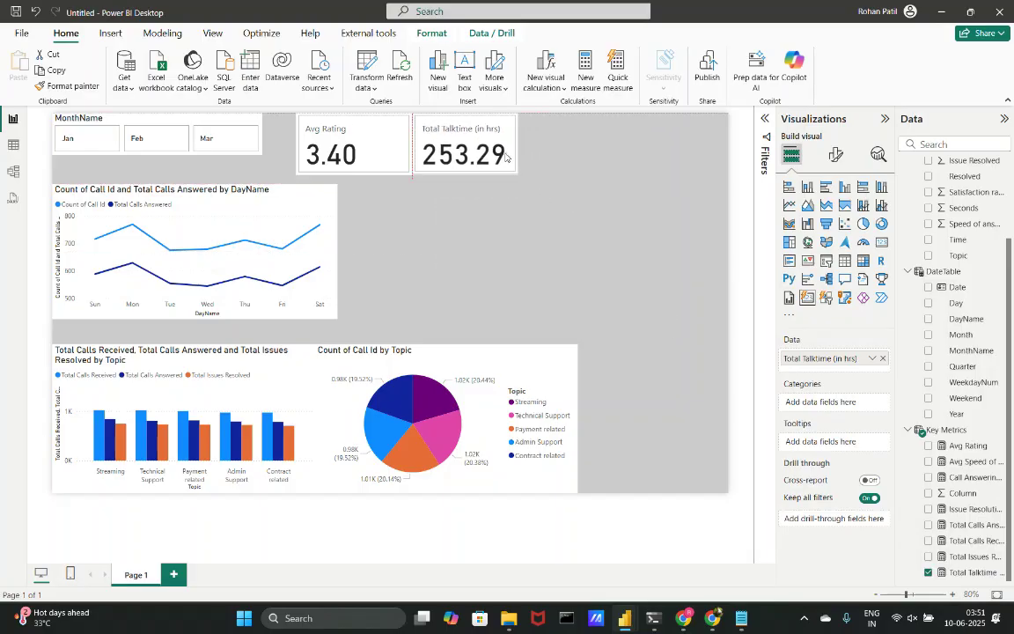
pyautogui.click(594, 228)
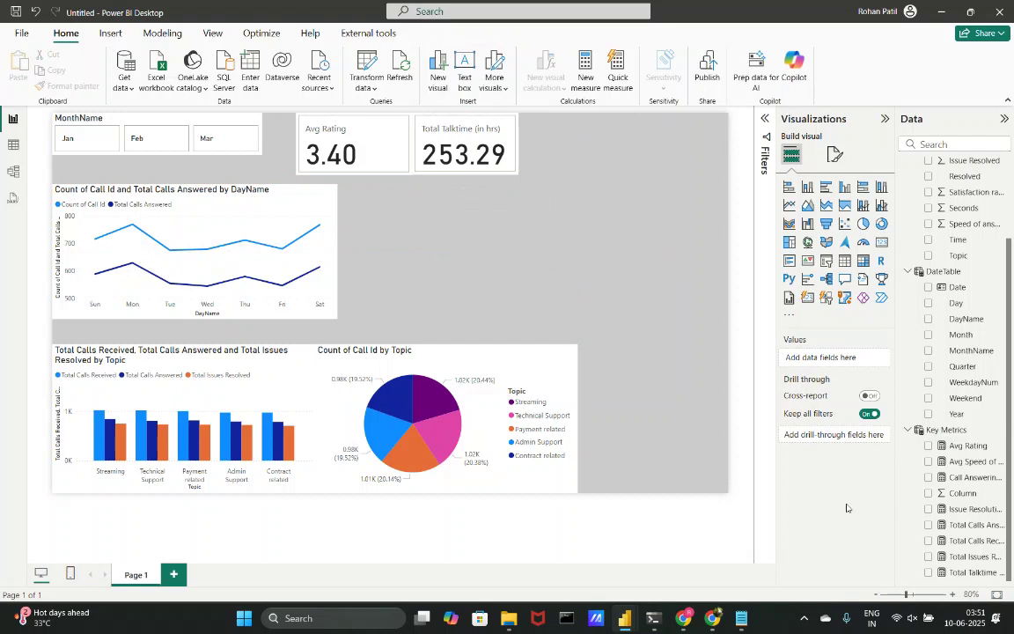
# Add a Card (new) showing Issue Resolution Rate, sized to match the KPI row and placed beside the Total Talktime card.
pyautogui.click(806, 300)
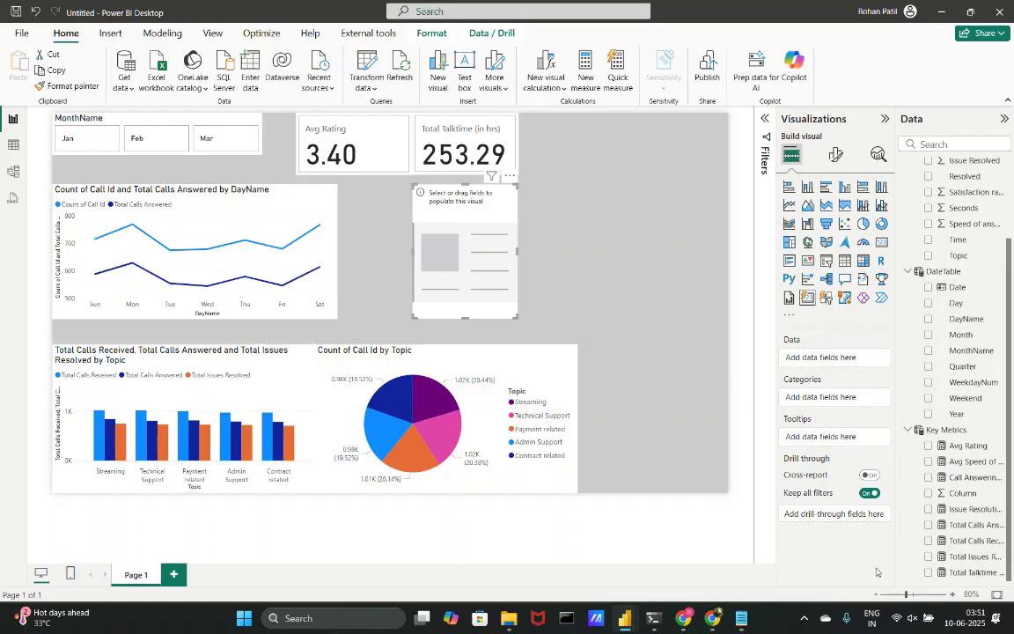
pyautogui.click(941, 510)
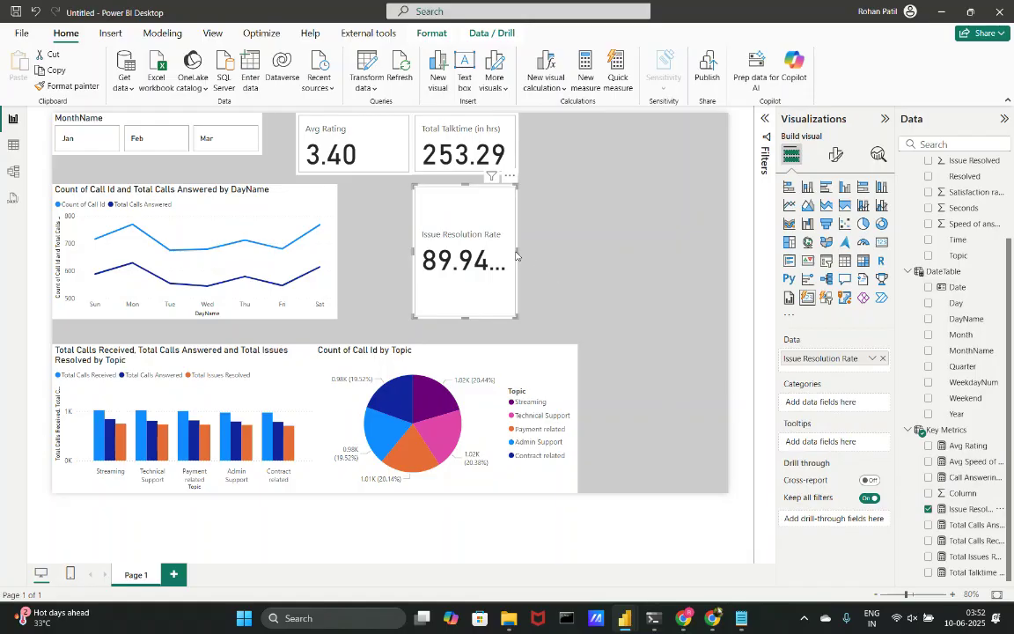
pyautogui.moveTo(517, 250); pyautogui.dragTo(536, 251)
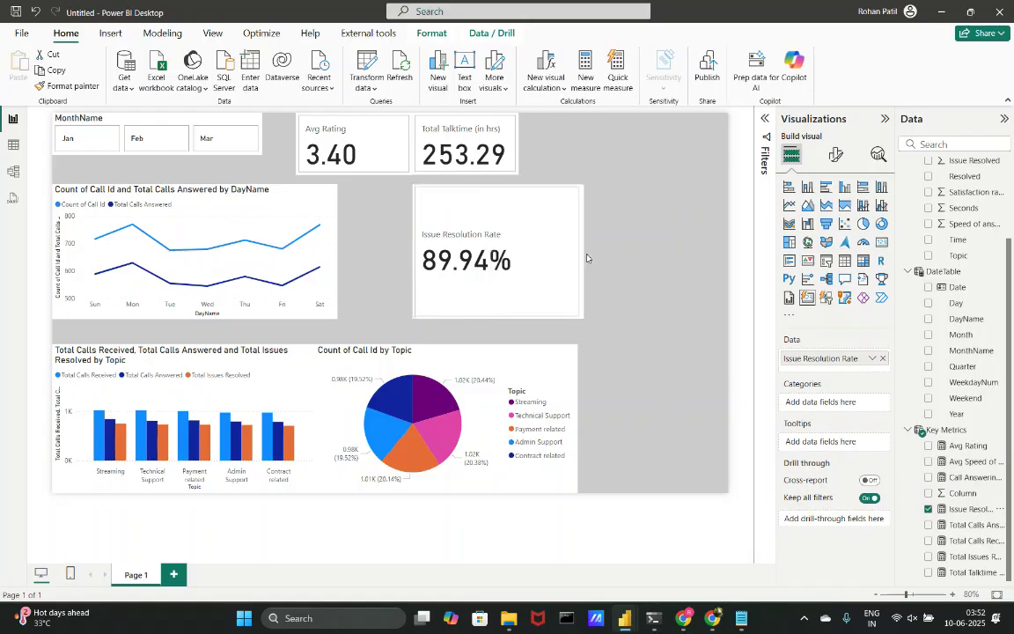
pyautogui.moveTo(536, 317); pyautogui.dragTo(607, 141)
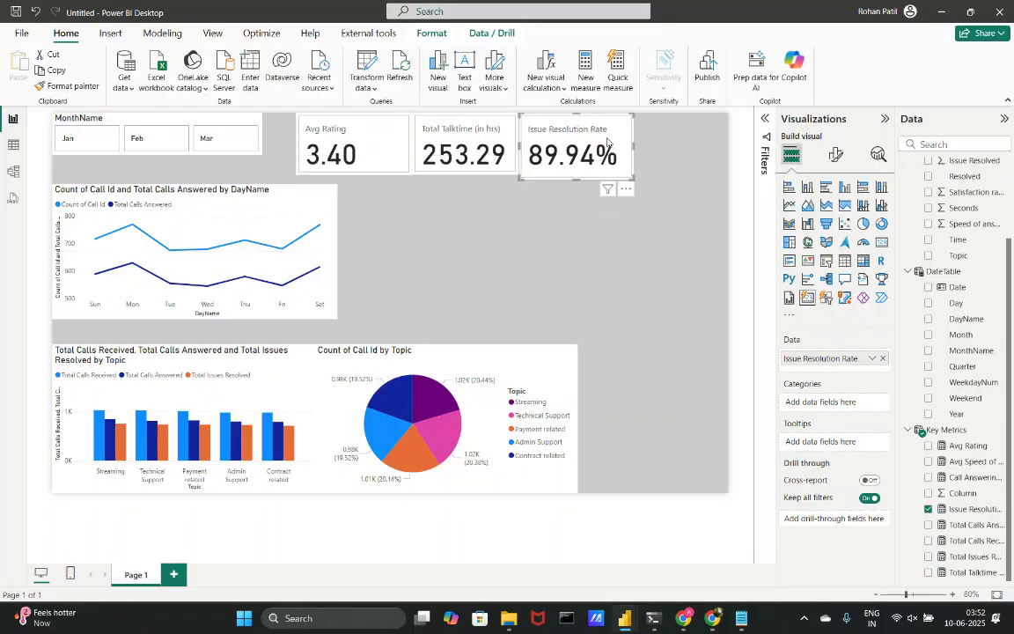
pyautogui.moveTo(579, 178); pyautogui.dragTo(578, 175)
pyautogui.click(558, 249)
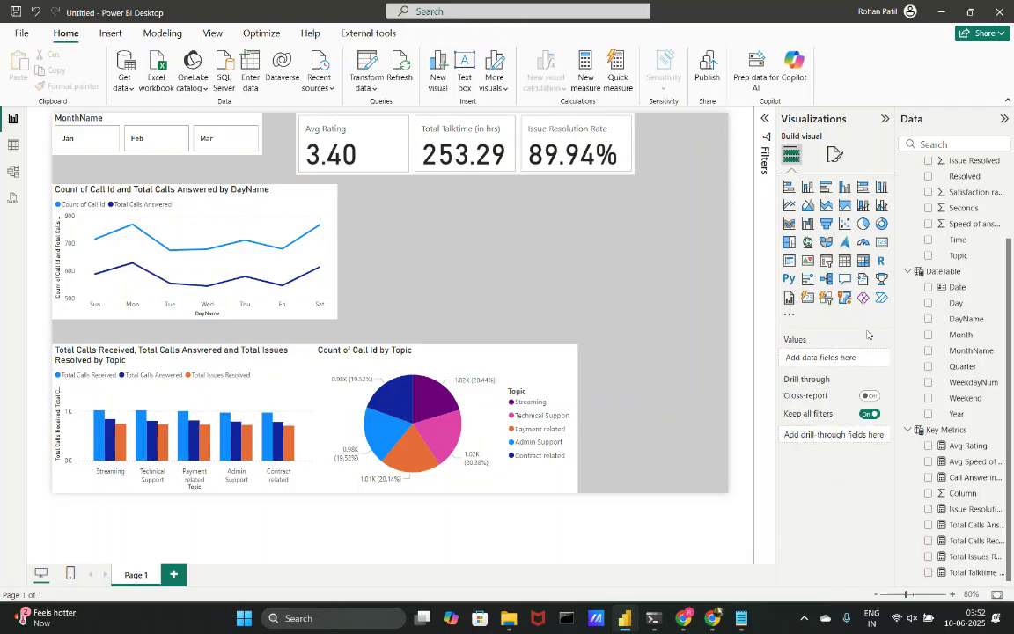
# Add a Card (new) showing Call Answering Rate and fit it at the end of the KPI row after Issue Resolution Rate.
pyautogui.click(929, 477)
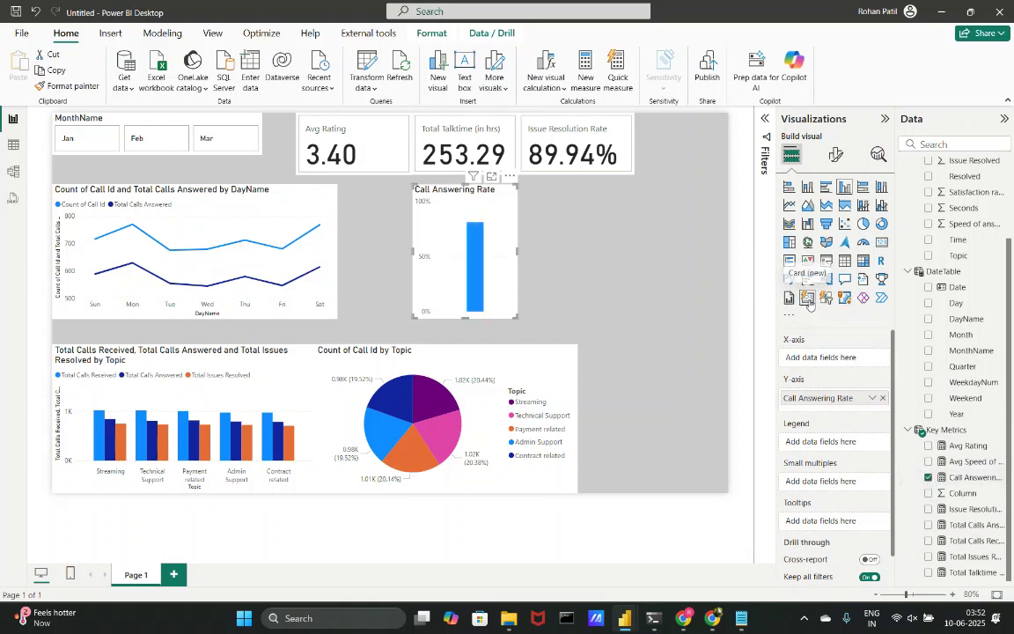
pyautogui.click(808, 300)
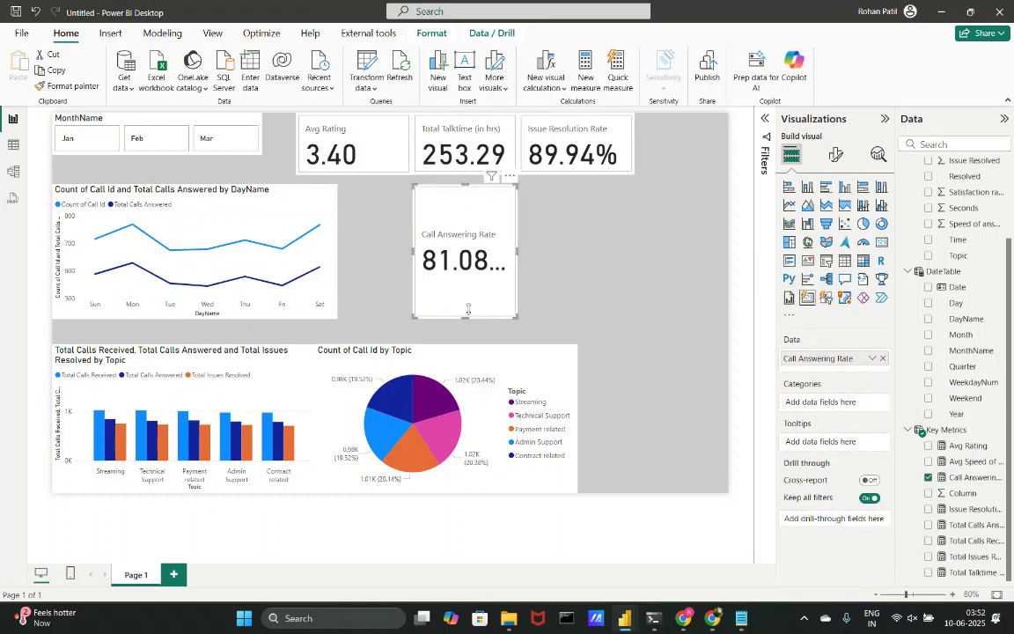
pyautogui.moveTo(467, 308); pyautogui.dragTo(468, 245)
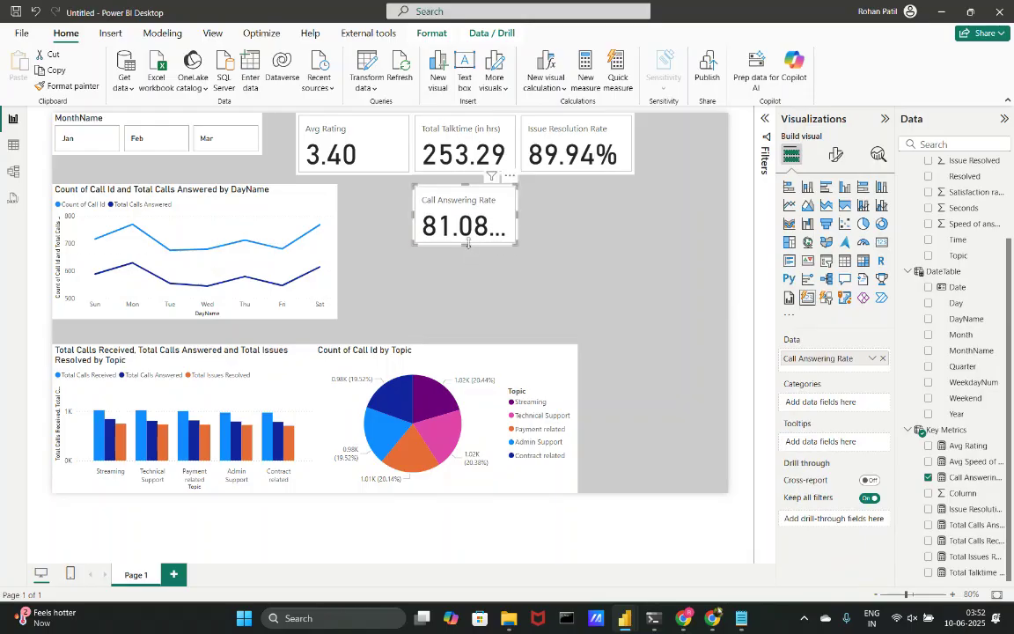
pyautogui.moveTo(518, 211); pyautogui.dragTo(698, 151)
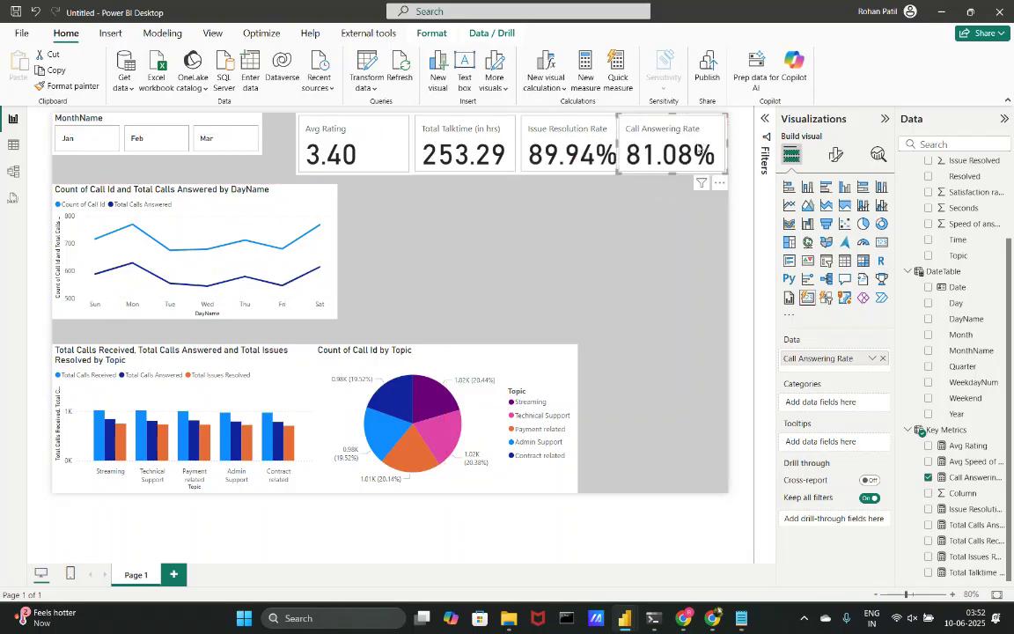
# Narrow the Avg Rating card from the side facing the MonthName slicer to free space in the KPI row.
pyautogui.click(310, 153)
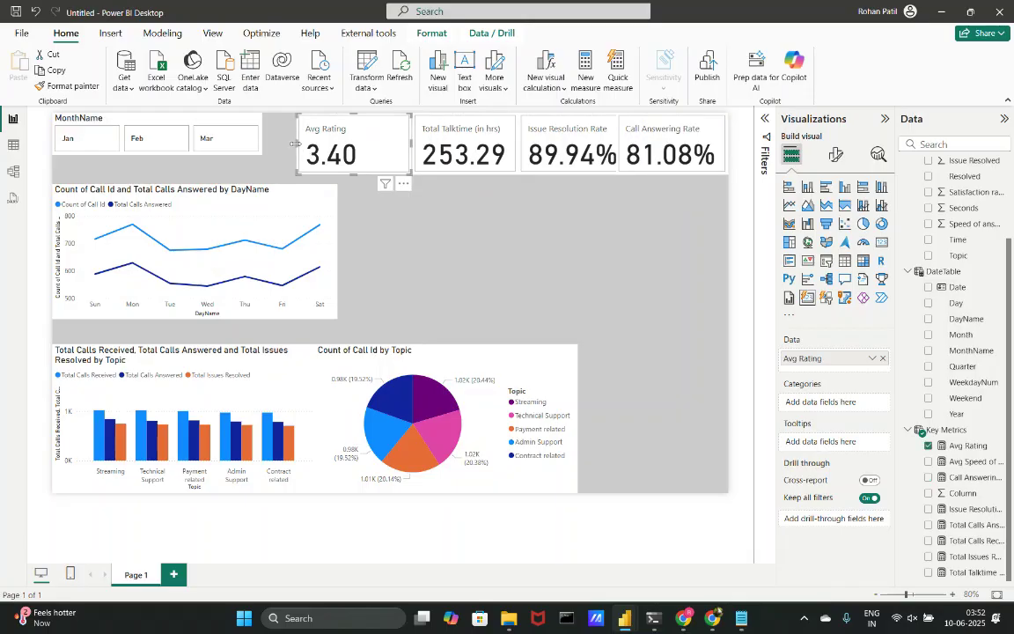
pyautogui.moveTo(295, 143); pyautogui.dragTo(328, 143)
pyautogui.click(599, 263)
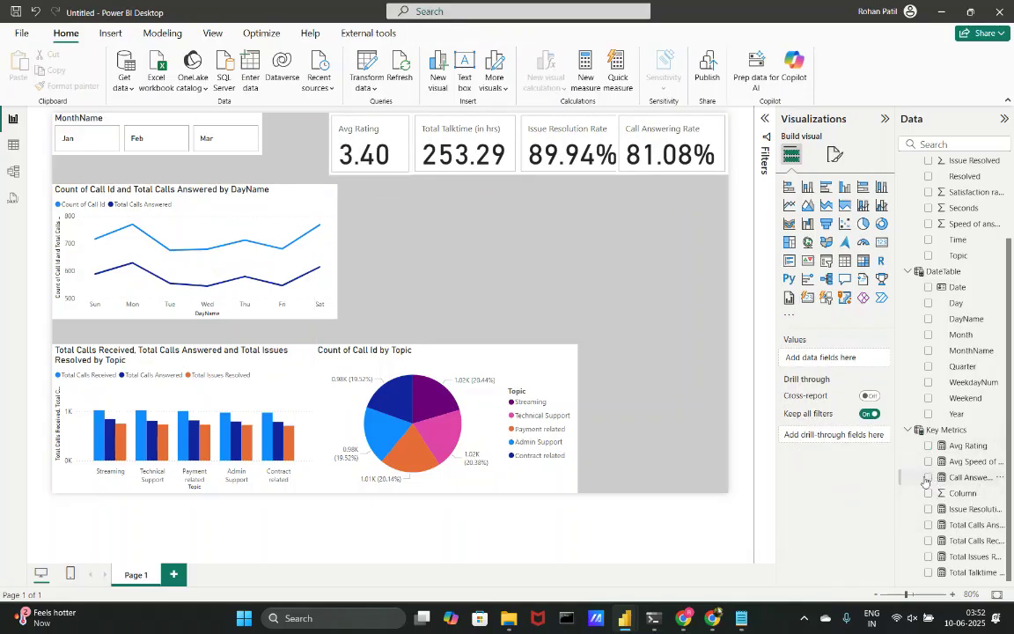
# Add a Card (new) showing Total Calls Received and shrink it to KPI card size below the Avg Rating card.
pyautogui.click(927, 541)
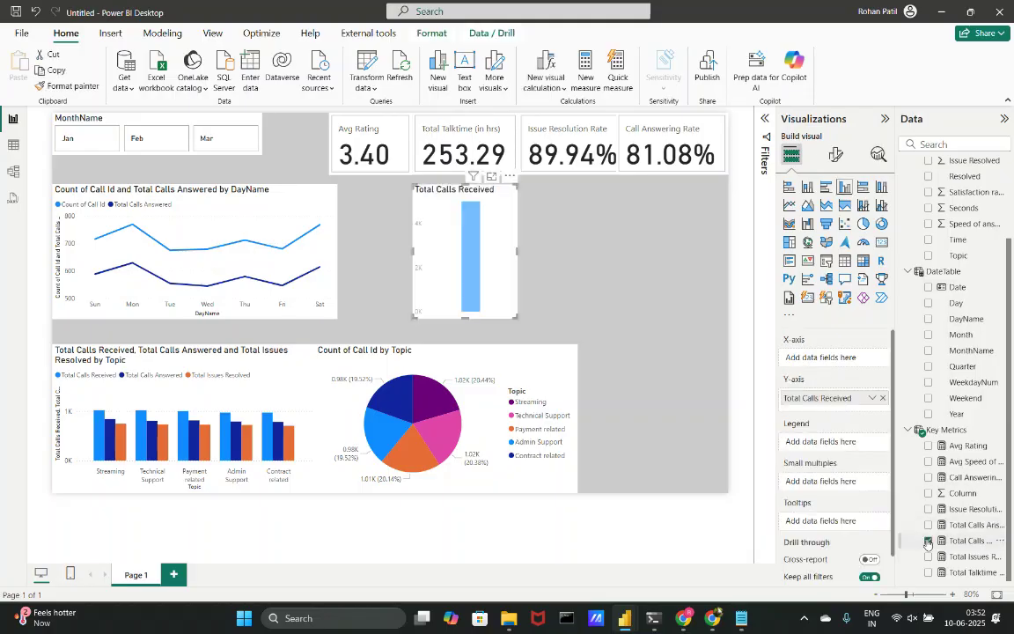
pyautogui.click(809, 298)
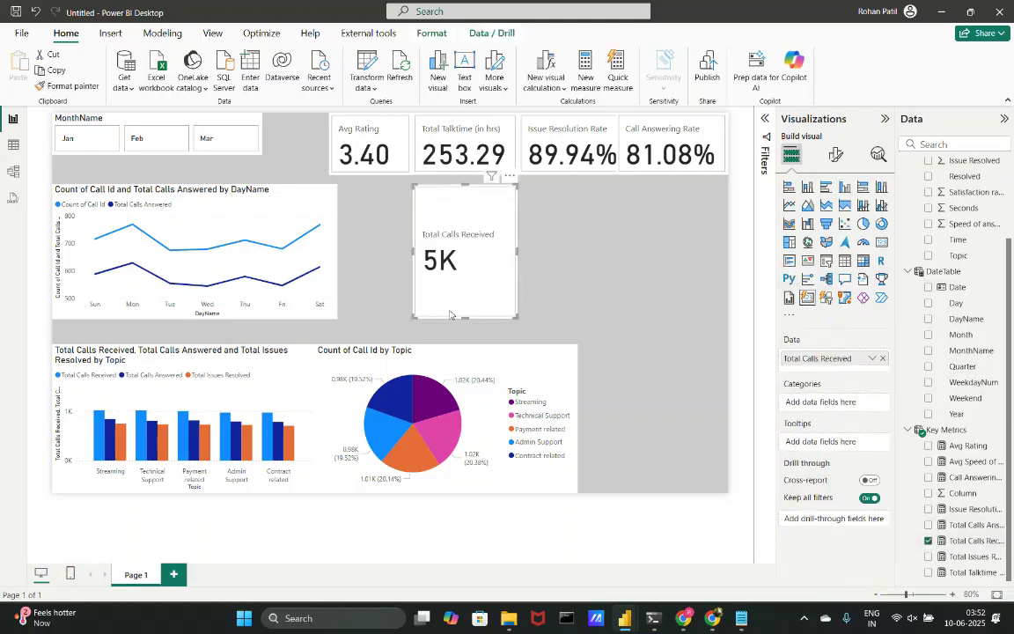
pyautogui.moveTo(464, 316); pyautogui.dragTo(418, 215)
pyautogui.click(473, 230)
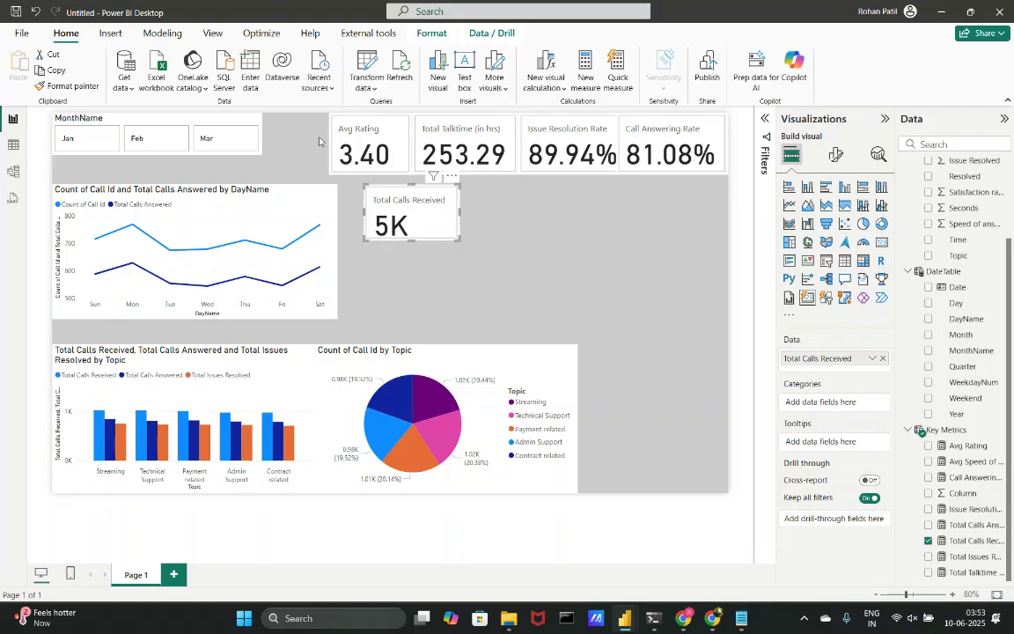
# Narrow the MonthName slicer and fit the Total Calls Received card into the KPI row just before the Avg Rating card.
pyautogui.click(233, 123)
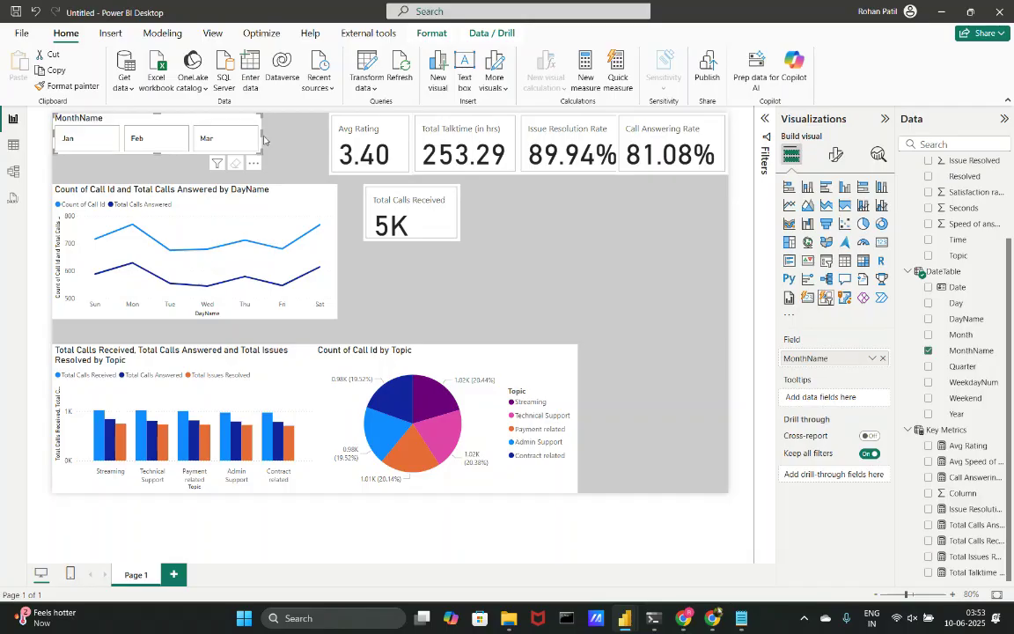
pyautogui.moveTo(261, 132); pyautogui.dragTo(183, 138)
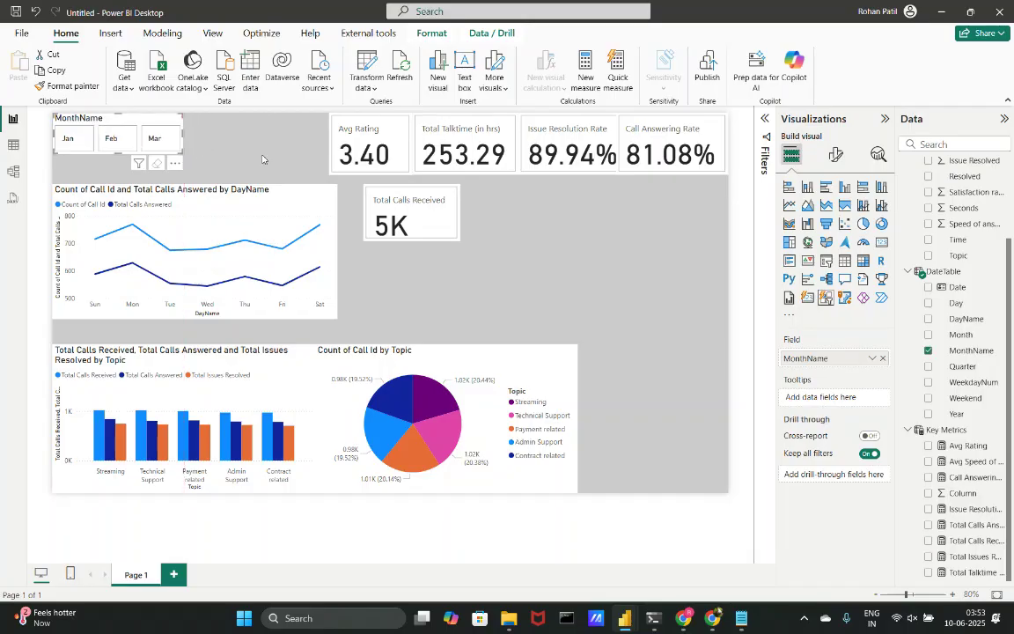
pyautogui.moveTo(397, 202); pyautogui.dragTo(265, 130)
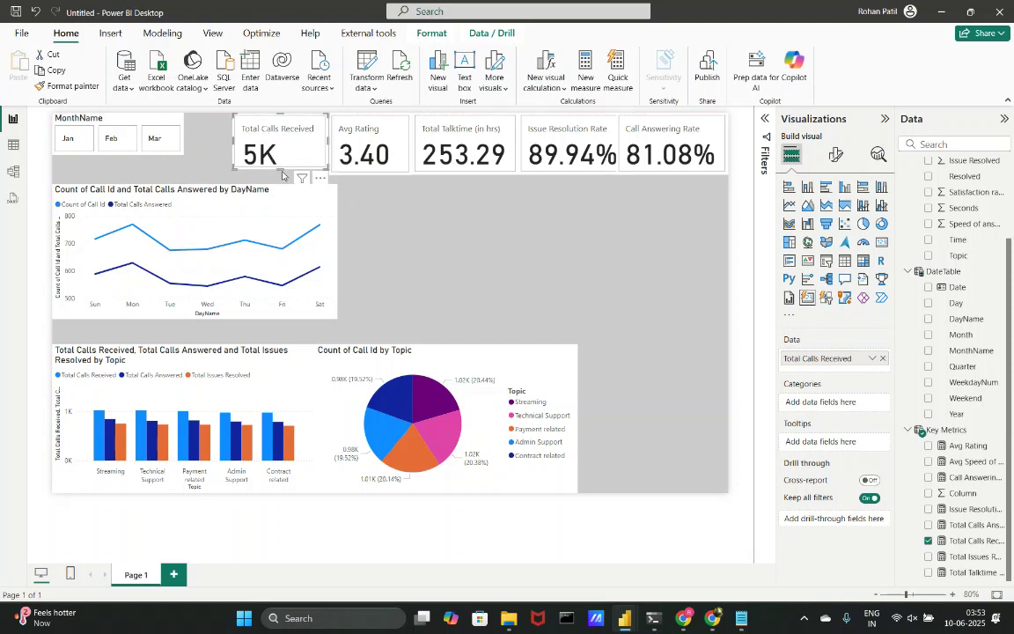
pyautogui.moveTo(281, 169); pyautogui.dragTo(281, 175)
pyautogui.click(427, 227)
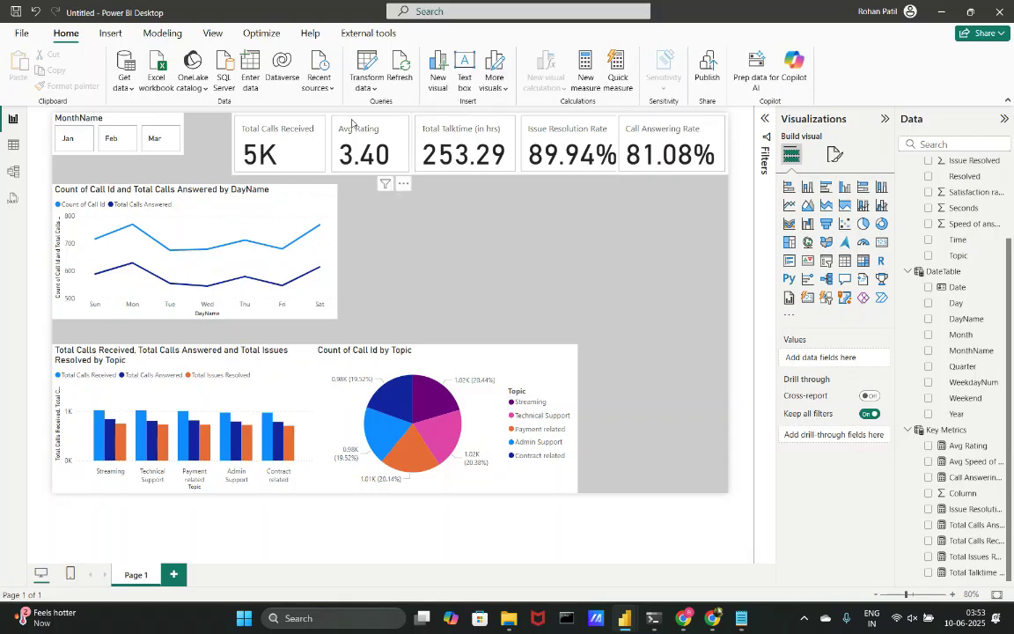
# Create a new calculated table in Table view and begin its DAX formula with Agents = SUMMARIZE(.
pyautogui.click(13, 144)
pyautogui.click(236, 33)
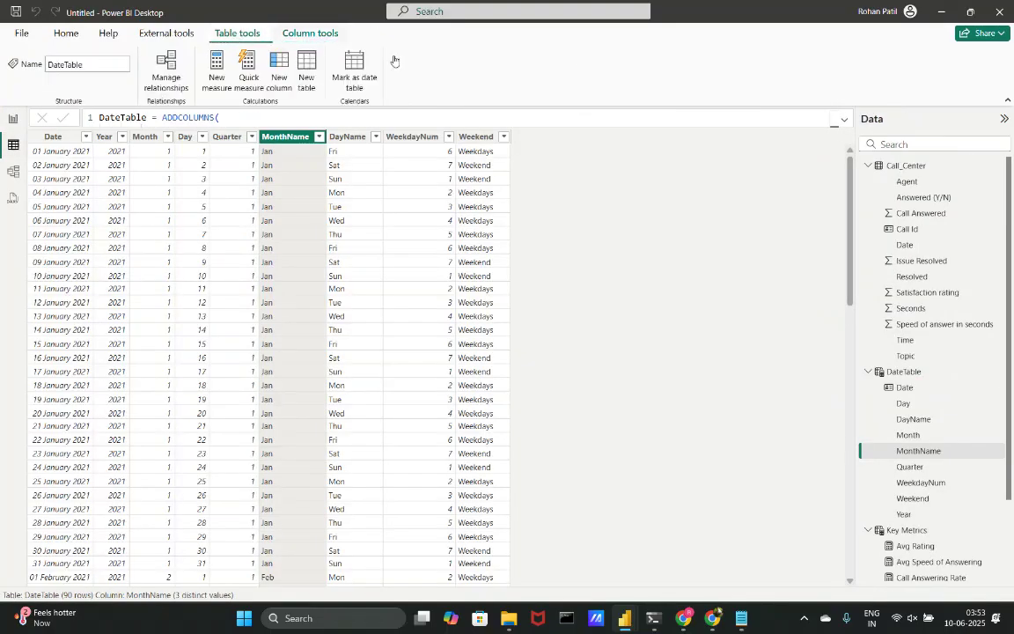
pyautogui.click(305, 66)
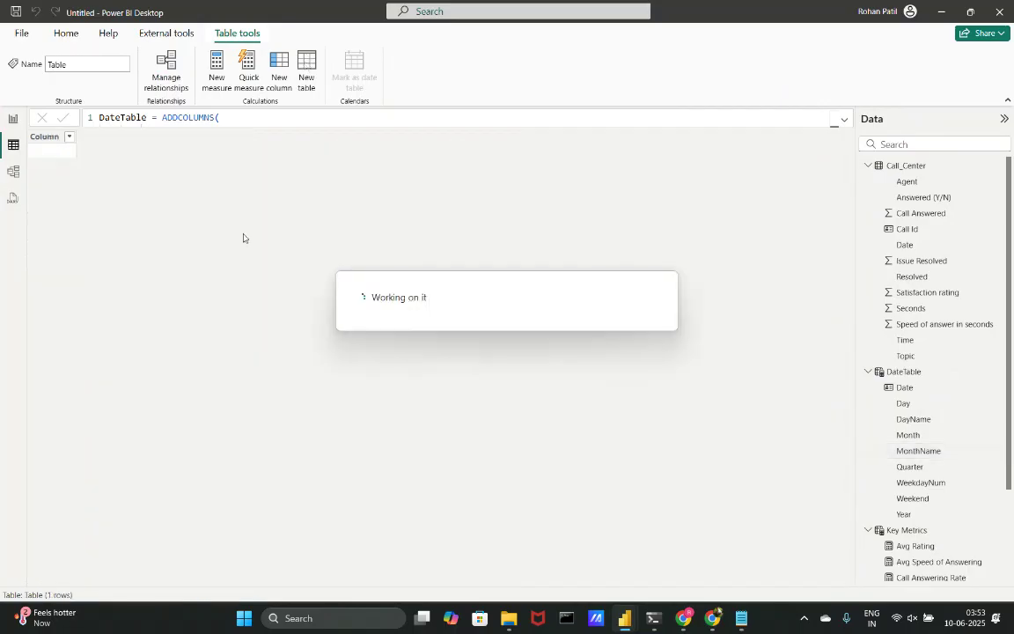
pyautogui.write('Agents ')
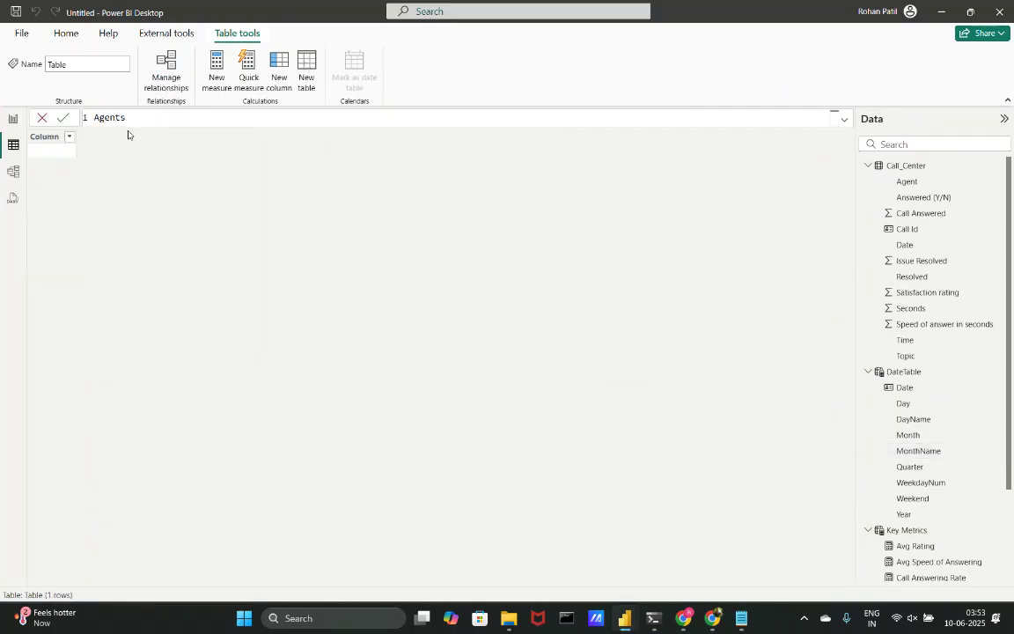
pyautogui.write('= SUMM')
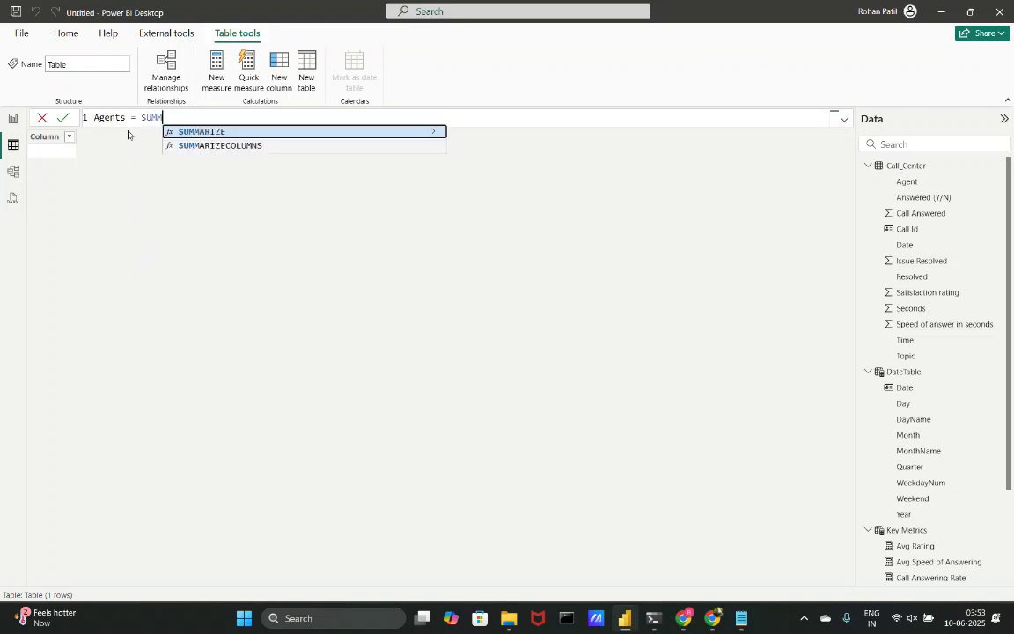
pyautogui.press('Tab')
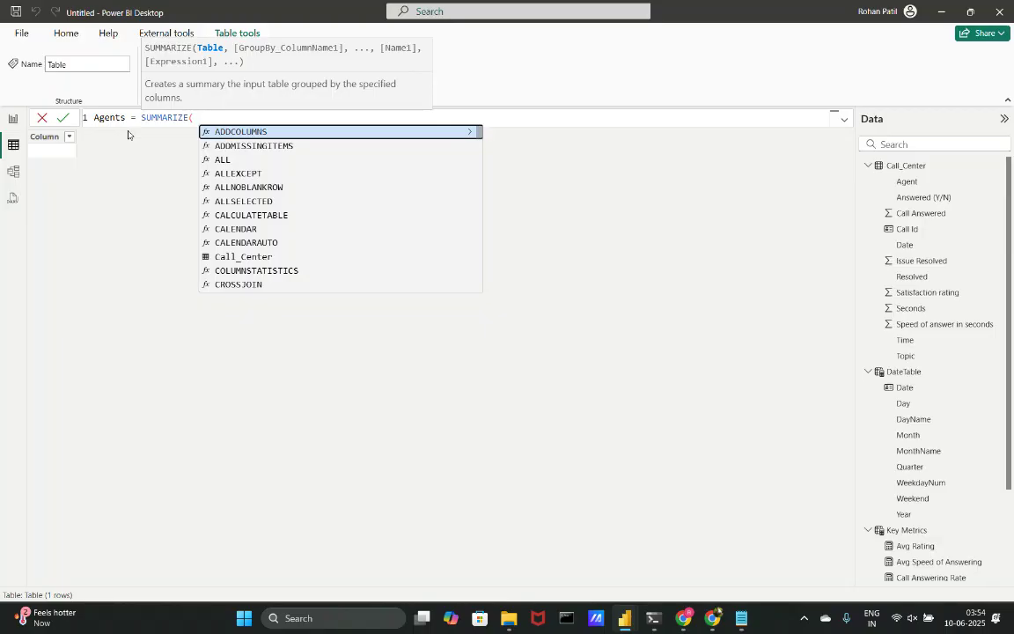
# Give SUMMARIZE the Call_Center table and, on a second line, Call_Center[Agent] as the group-by column.
pyautogui.write('Ca')
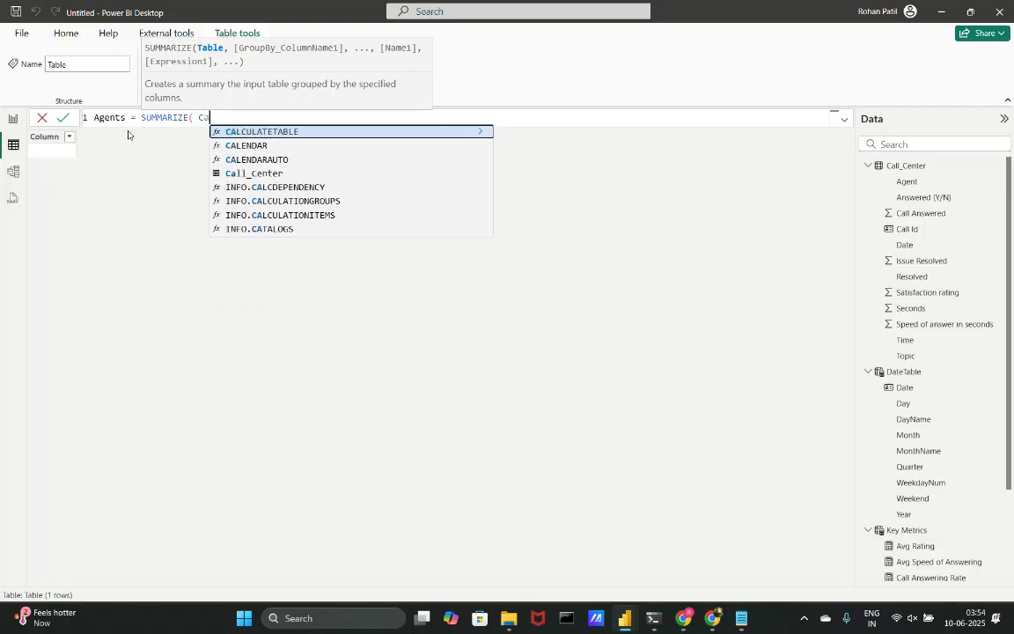
pyautogui.press('Down')
pyautogui.press('Down')
pyautogui.press('Down')
pyautogui.press('Tab')
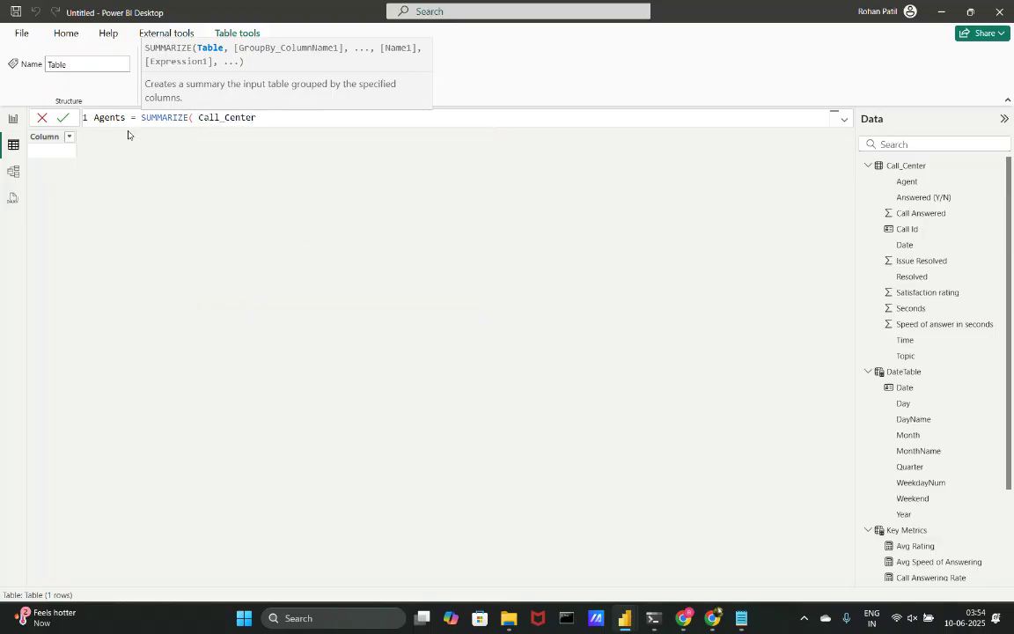
pyautogui.write(',')
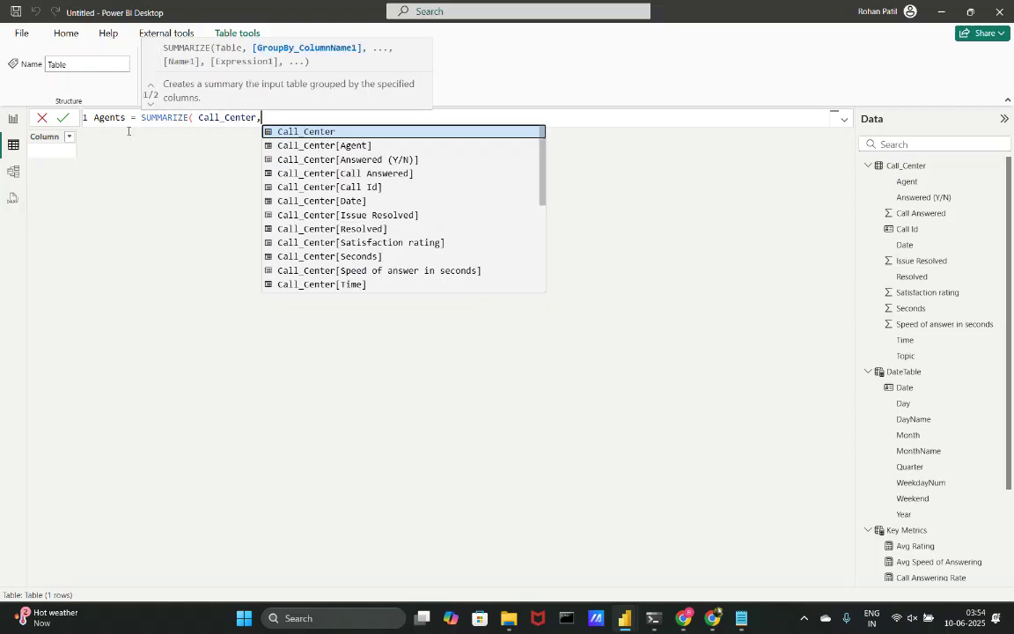
pyautogui.hotkey('shift', 'Return')
pyautogui.press('Tab')
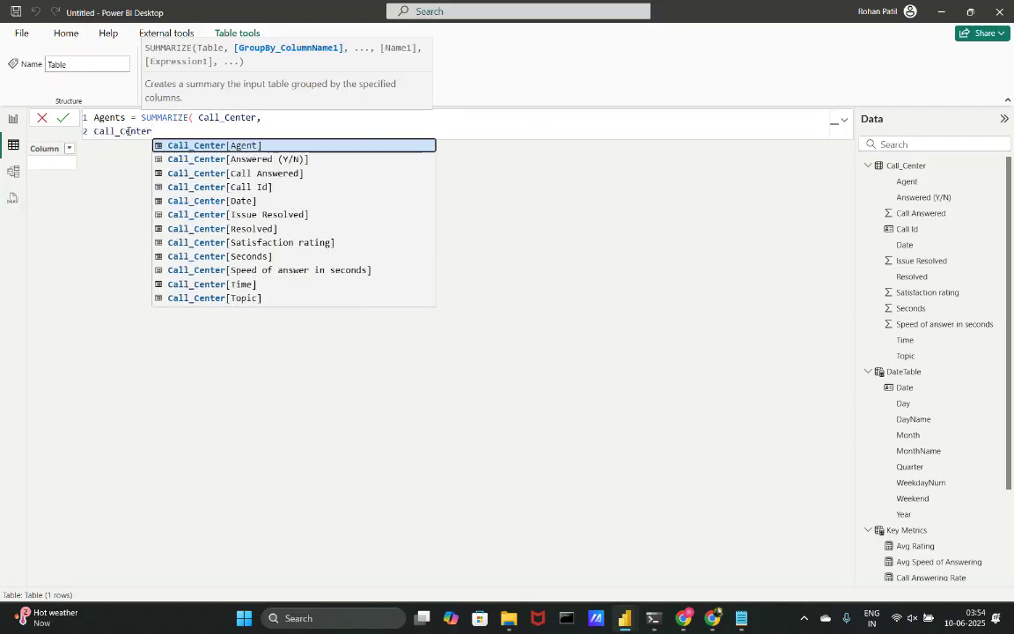
pyautogui.press('Tab')
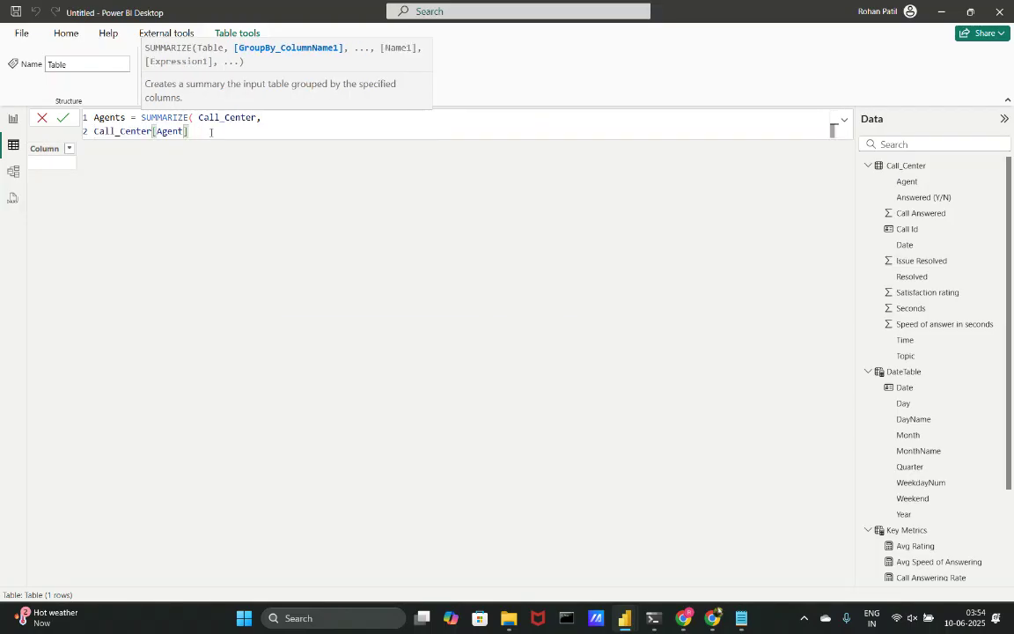
# Re-enter Call_Center[Agent] as the group-by column on a properly indented second line of the SUMMARIZE formula.
pyautogui.moveTo(211, 132); pyautogui.dragTo(51, 131)
pyautogui.press('BackSpace')
pyautogui.press('BackSpace')
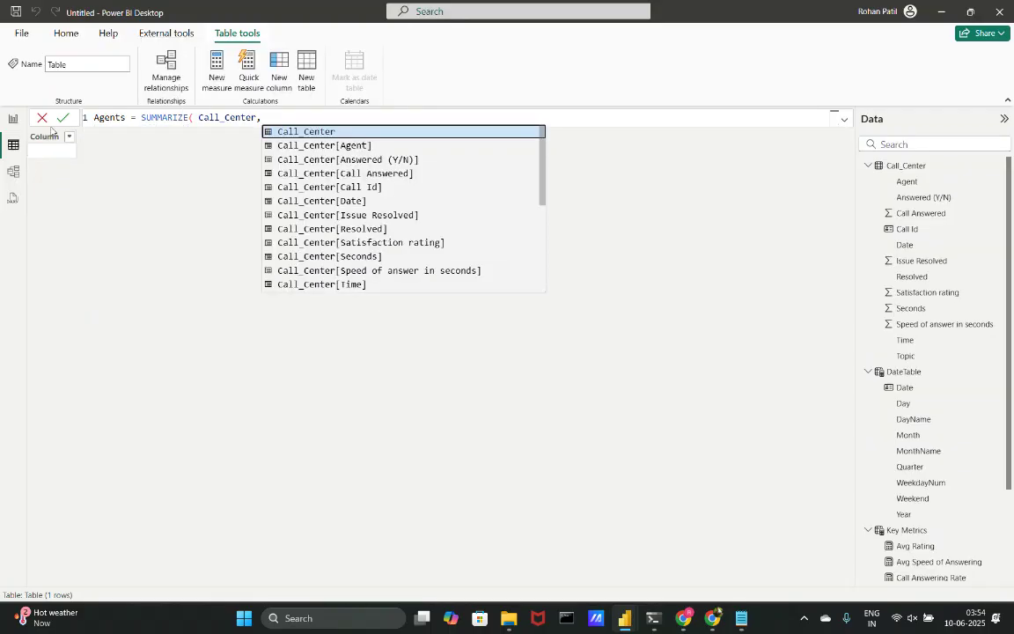
pyautogui.hotkey('shift', 'Return')
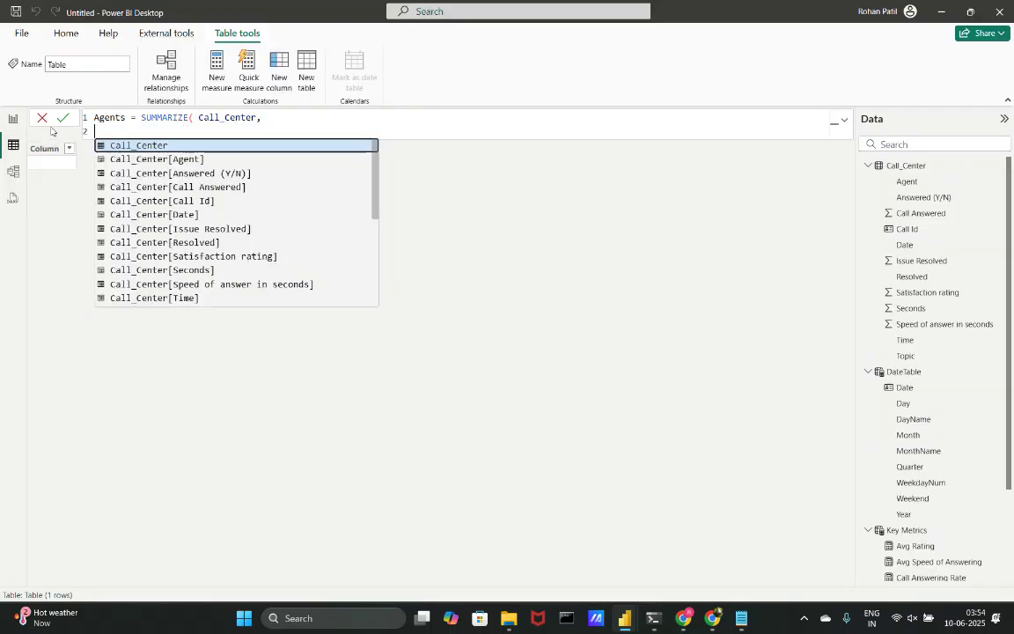
pyautogui.press('Tab')
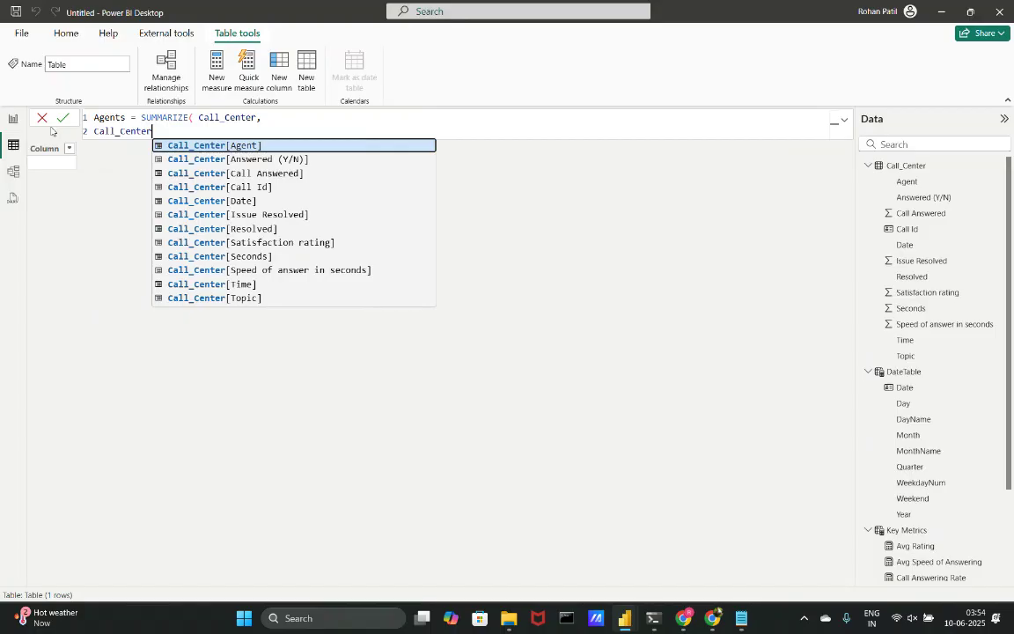
pyautogui.hotkey('ctrl', 'a')
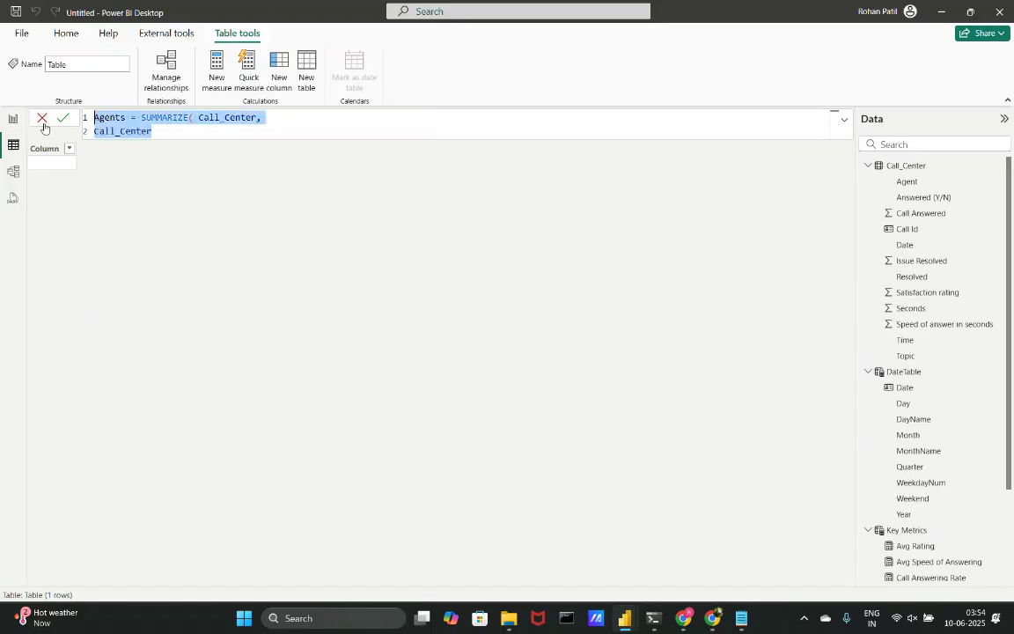
pyautogui.doubleClick(143, 132)
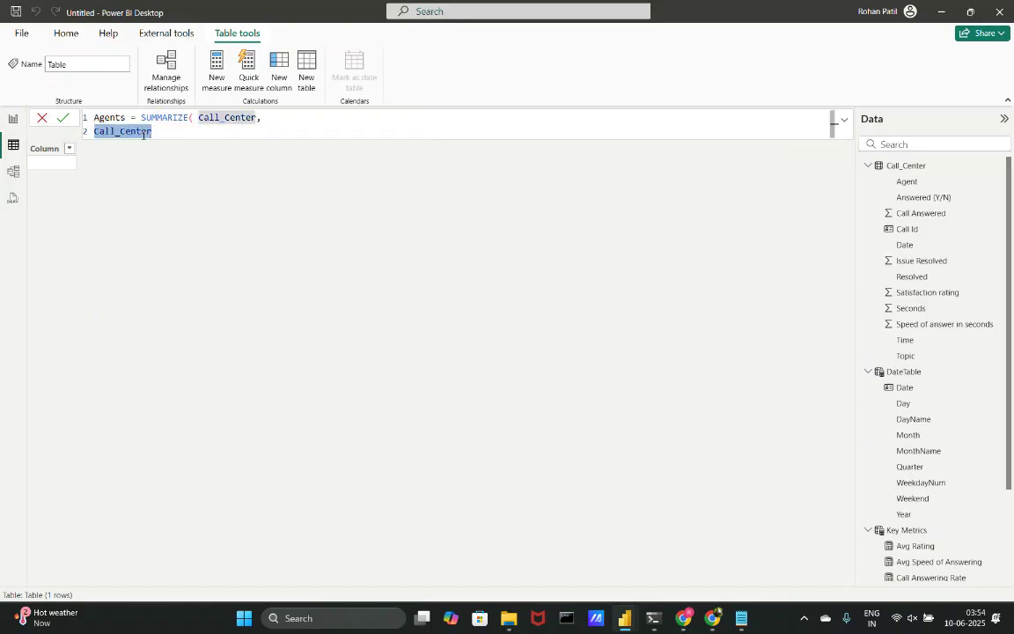
pyautogui.press('BackSpace')
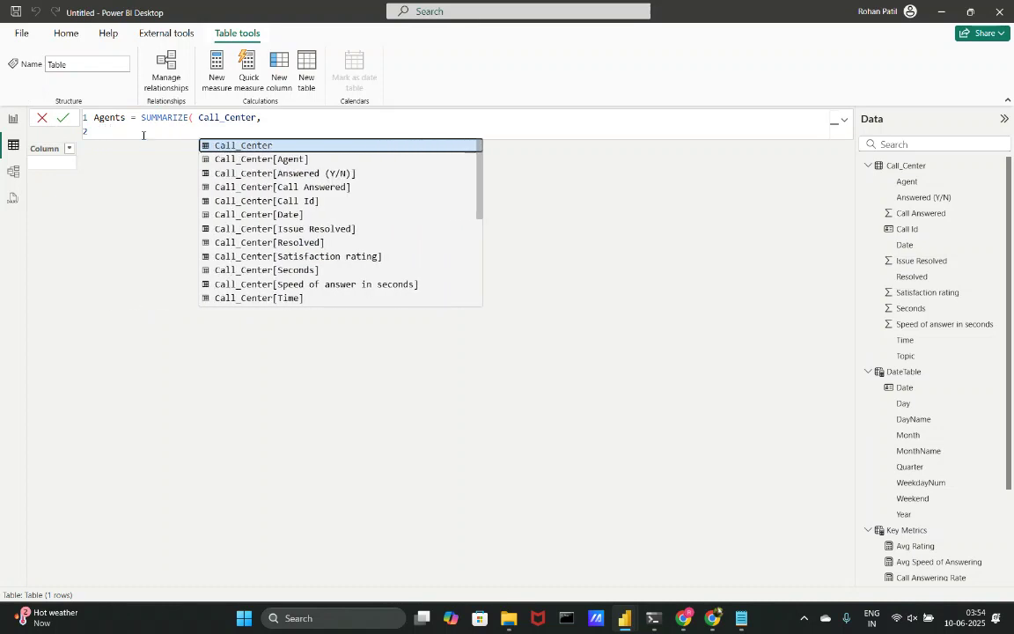
pyautogui.click(316, 166)
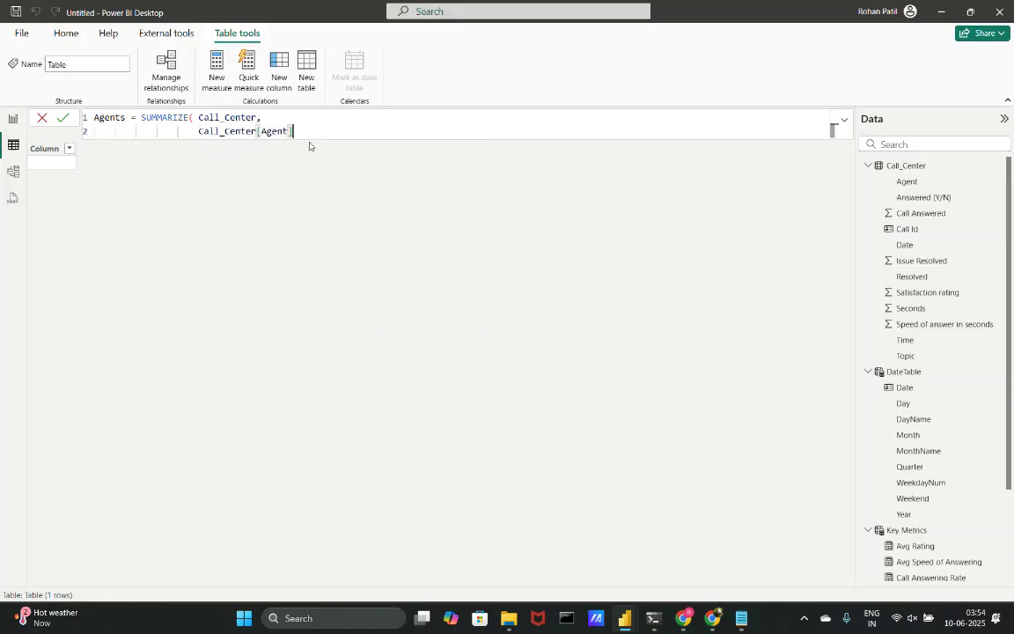
# Add [Issue Resolved] as the next SUMMARIZE argument on an indented third line after Call_Center[Agent].
pyautogui.write(',')
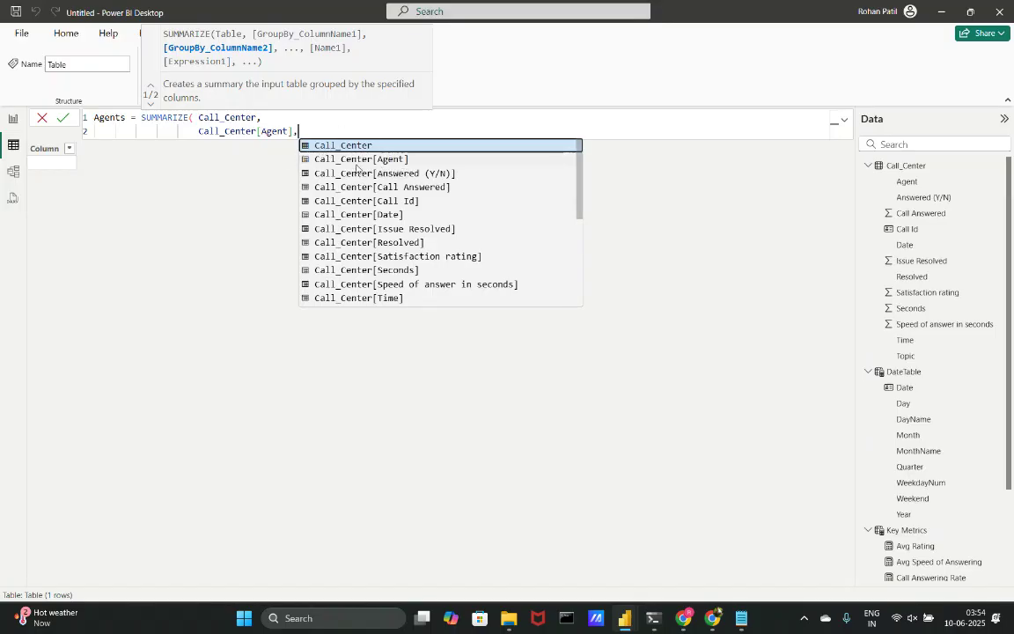
pyautogui.hotkey('shift', 'Return')
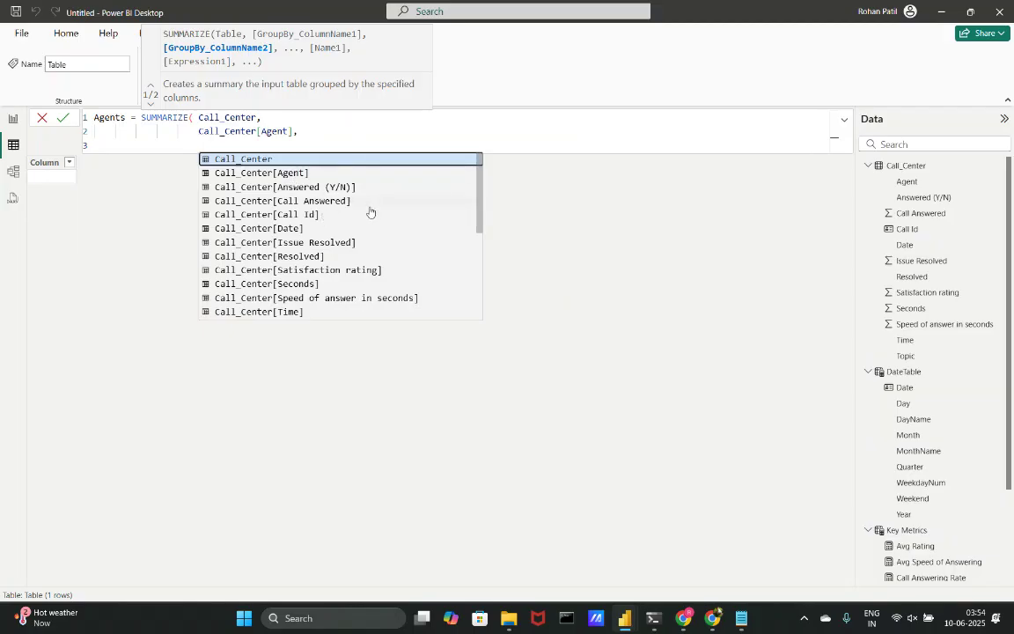
pyautogui.scroll(-5, 343, 301)
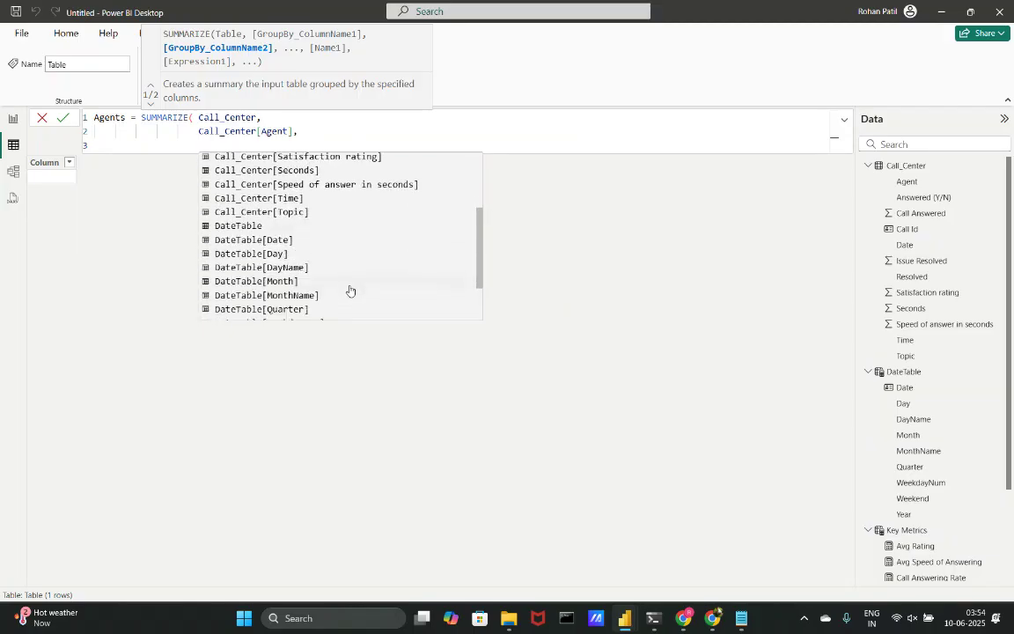
pyautogui.scroll(5, 349, 290)
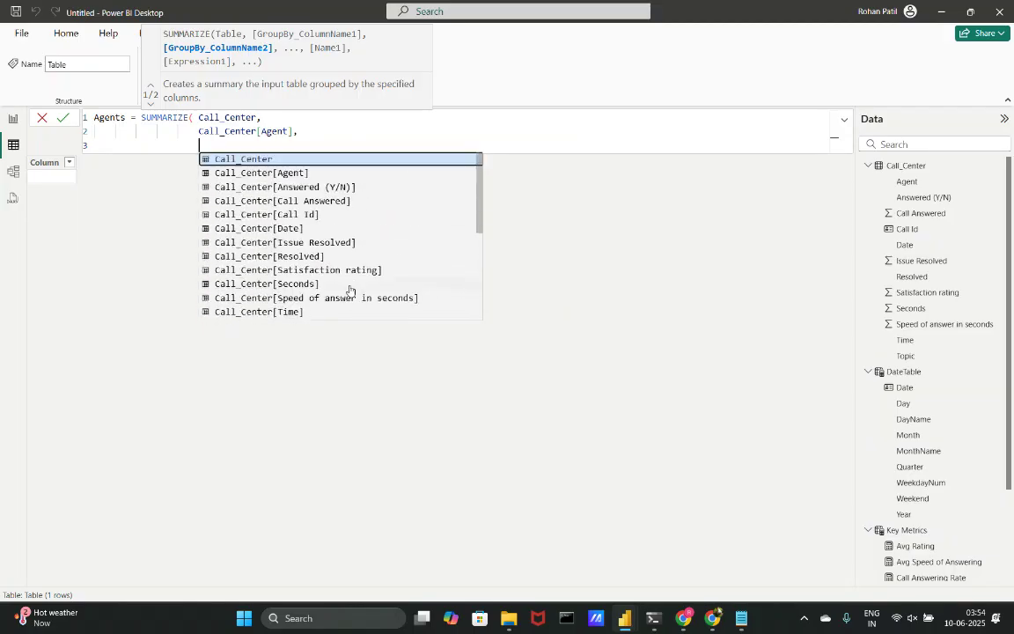
pyautogui.write('[')
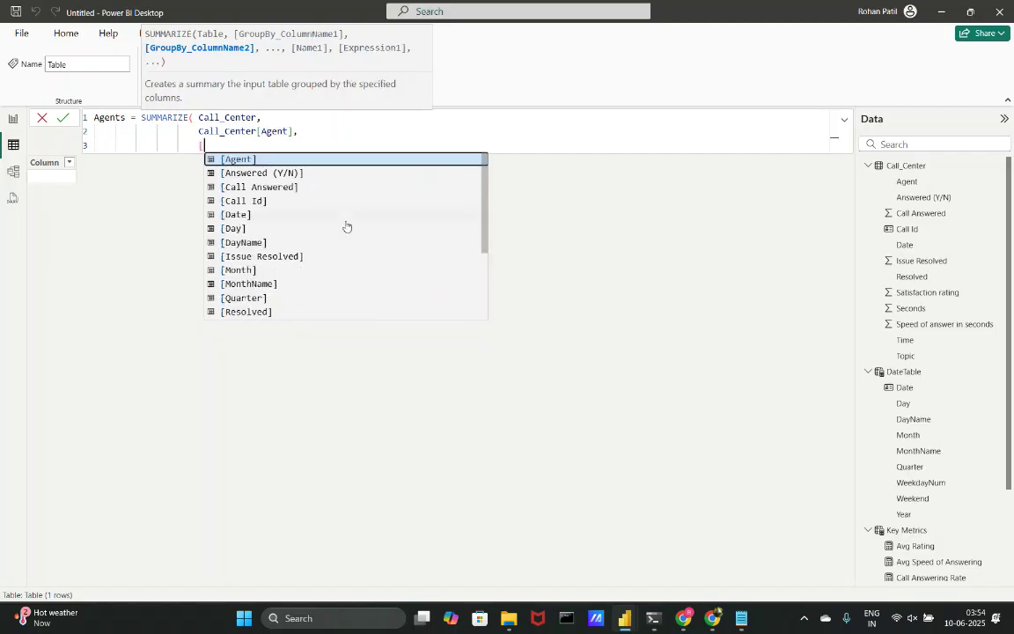
pyautogui.press('Down')
pyautogui.press('Down')
pyautogui.press('Down')
pyautogui.press('Down')
pyautogui.press('Down')
pyautogui.press('Down')
pyautogui.press('Down')
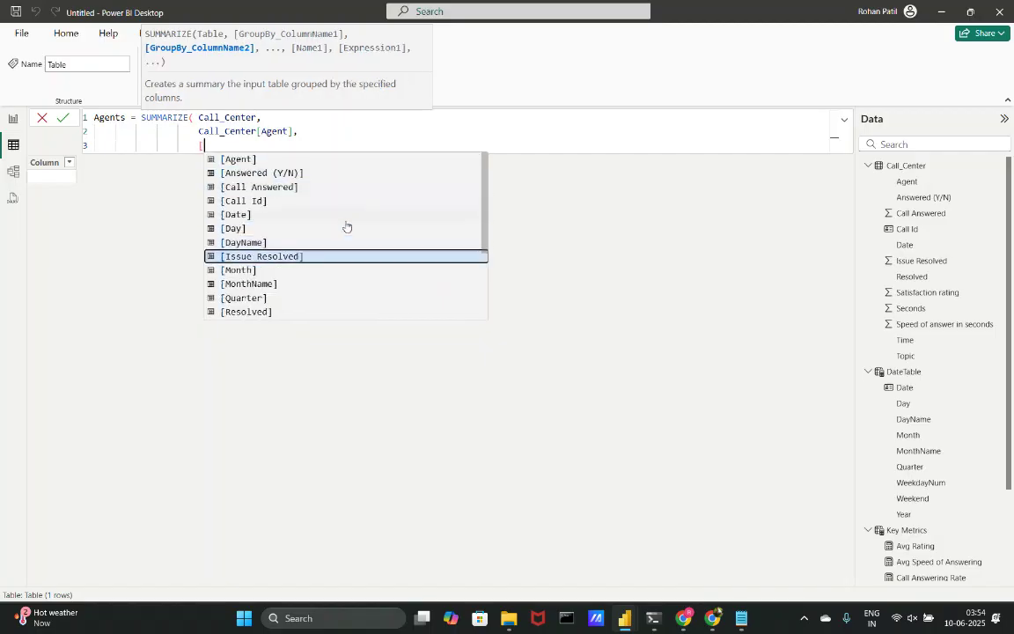
pyautogui.press('Up')
pyautogui.press('Down')
pyautogui.press('Tab')
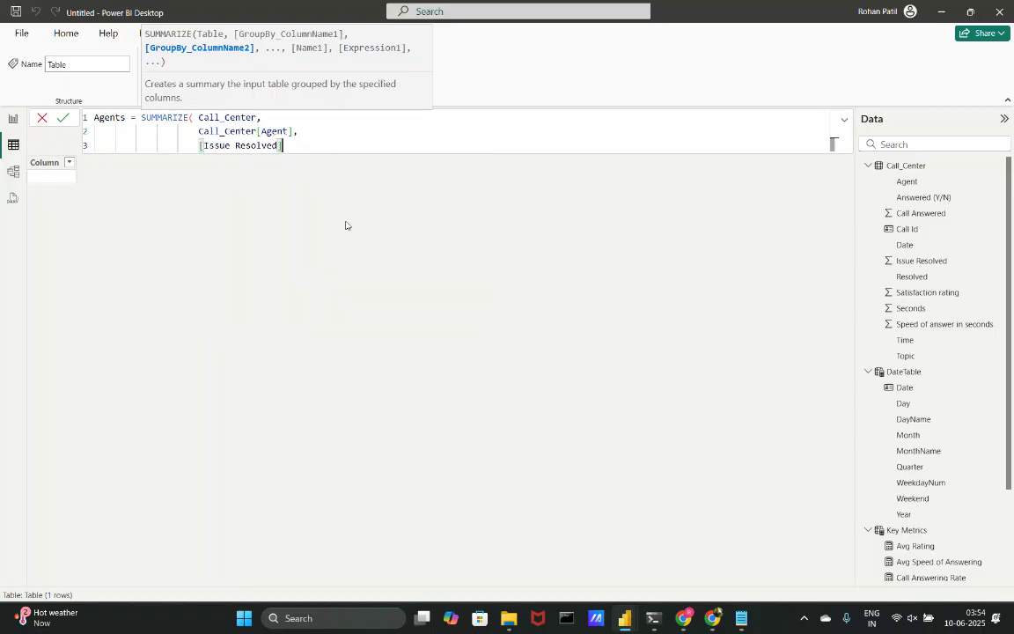
# Add "Issues Resolved" as the argument following [Issue Resolved], close the SUMMARIZE formula and commit it.
pyautogui.write(',"')
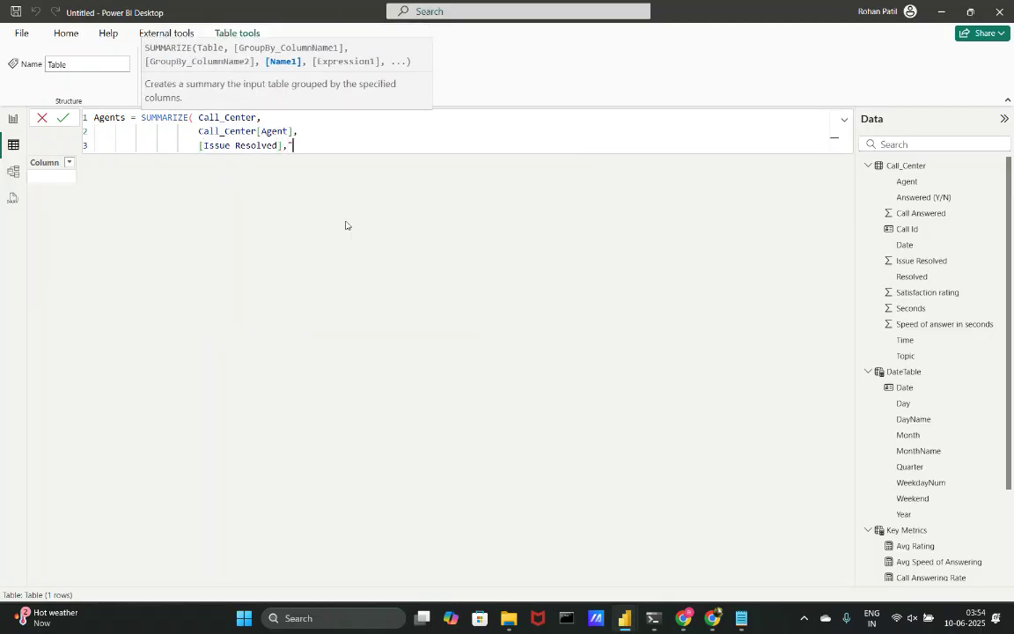
pyautogui.write('Issues Resolved")')
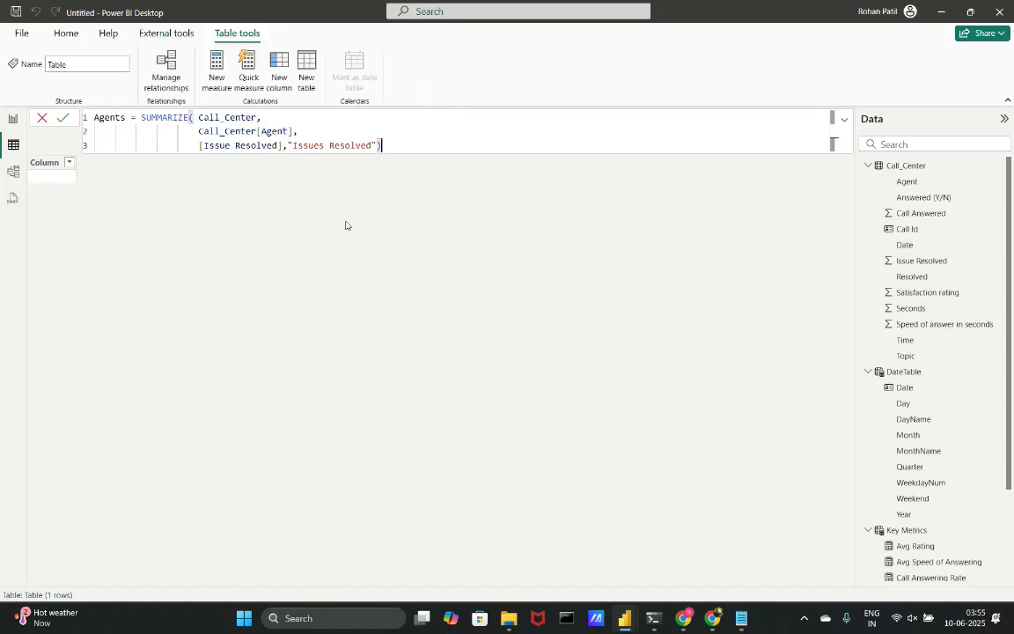
pyautogui.press('Return')
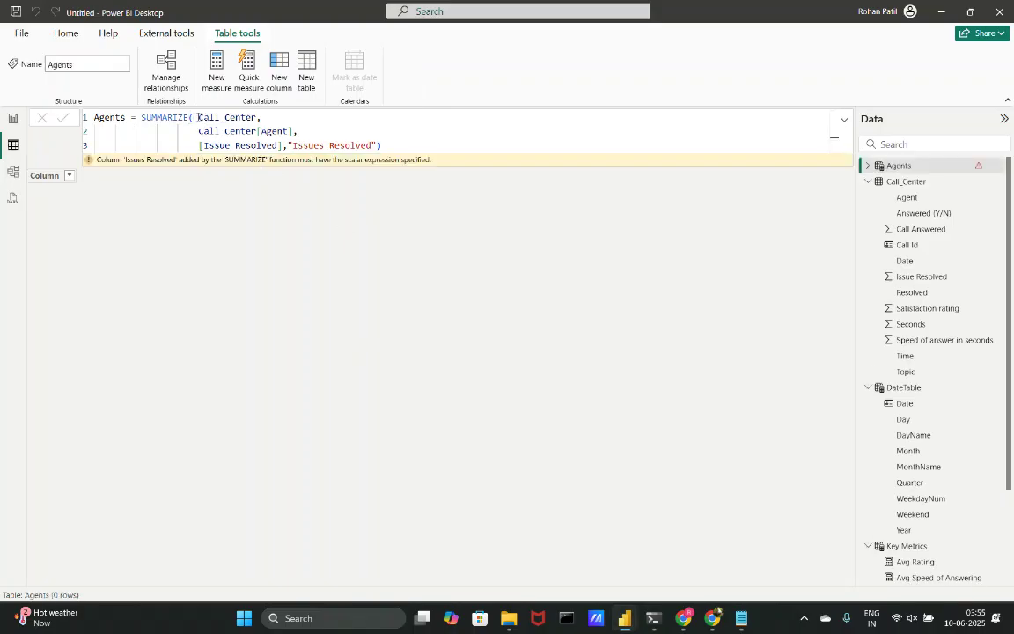
pyautogui.click(195, 117)
pyautogui.press('BackSpace')
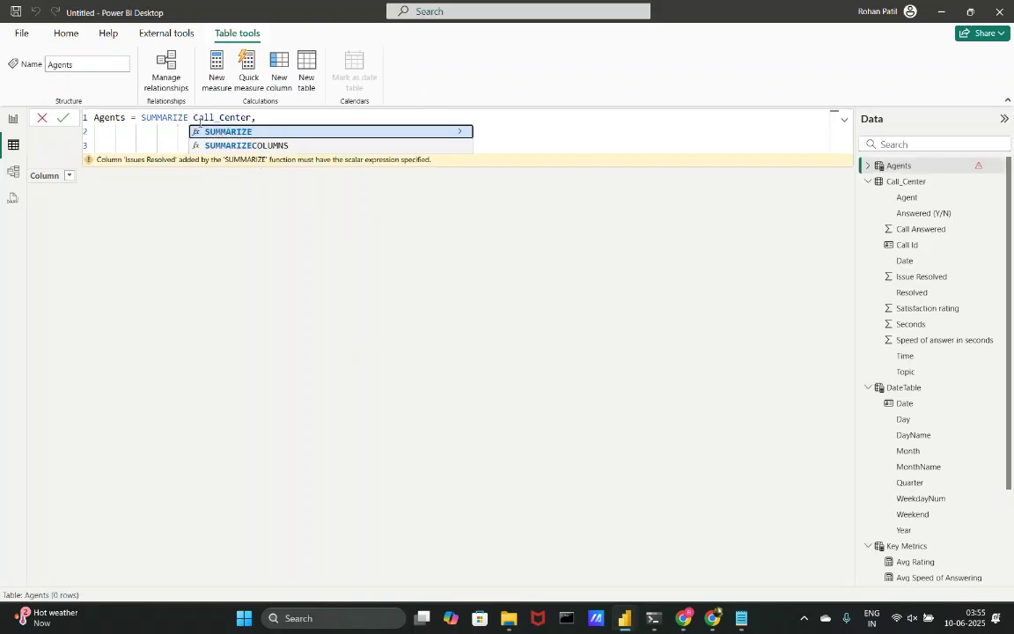
pyautogui.press('Escape')
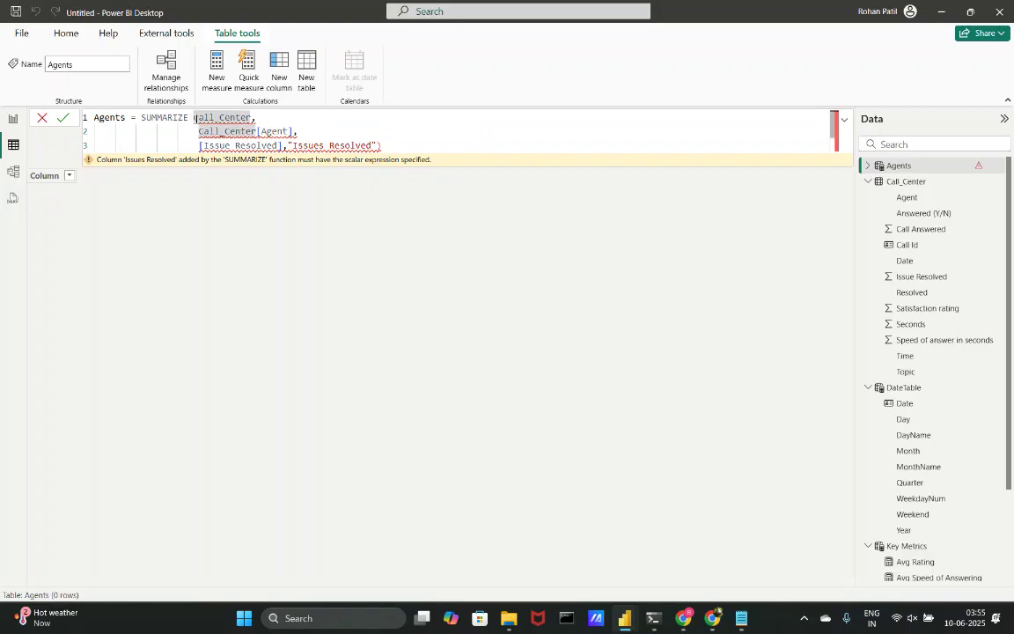
pyautogui.write('(')
pyautogui.press('Tab')
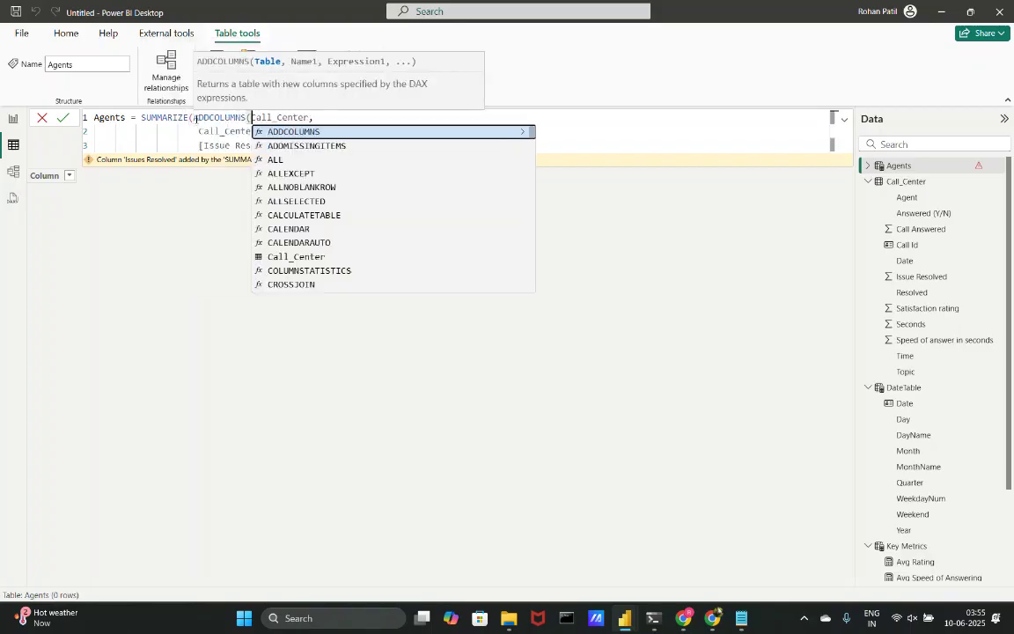
pyautogui.press('BackSpace')
pyautogui.press('BackSpace')
pyautogui.press('BackSpace')
pyautogui.press('BackSpace')
pyautogui.press('BackSpace')
pyautogui.press('BackSpace')
pyautogui.press('BackSpace')
pyautogui.press('BackSpace')
pyautogui.press('BackSpace')
pyautogui.press('BackSpace')
pyautogui.press('BackSpace')
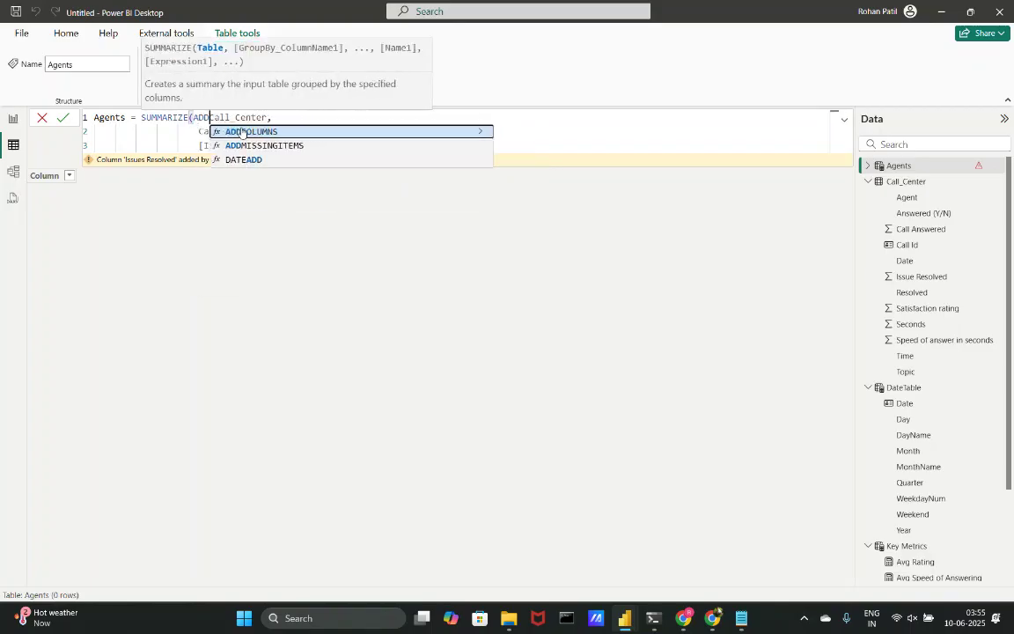
pyautogui.click(420, 143)
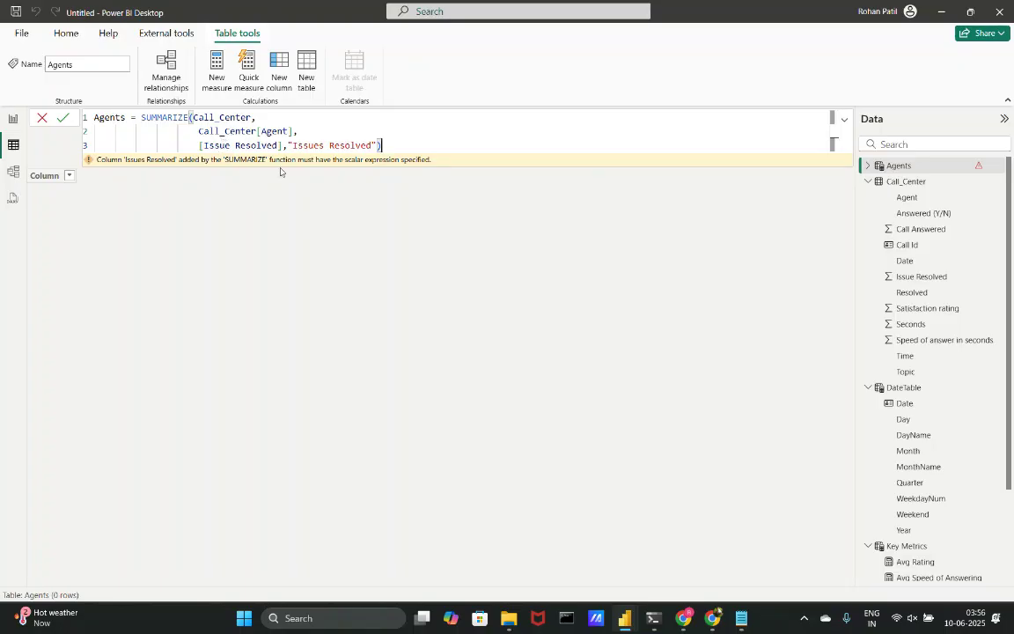
# Try to wrap [Issue Resolved] in a SUM function before "Issues Resolved" and commit the Agents formula.
pyautogui.scroll(-3, 891, 329)
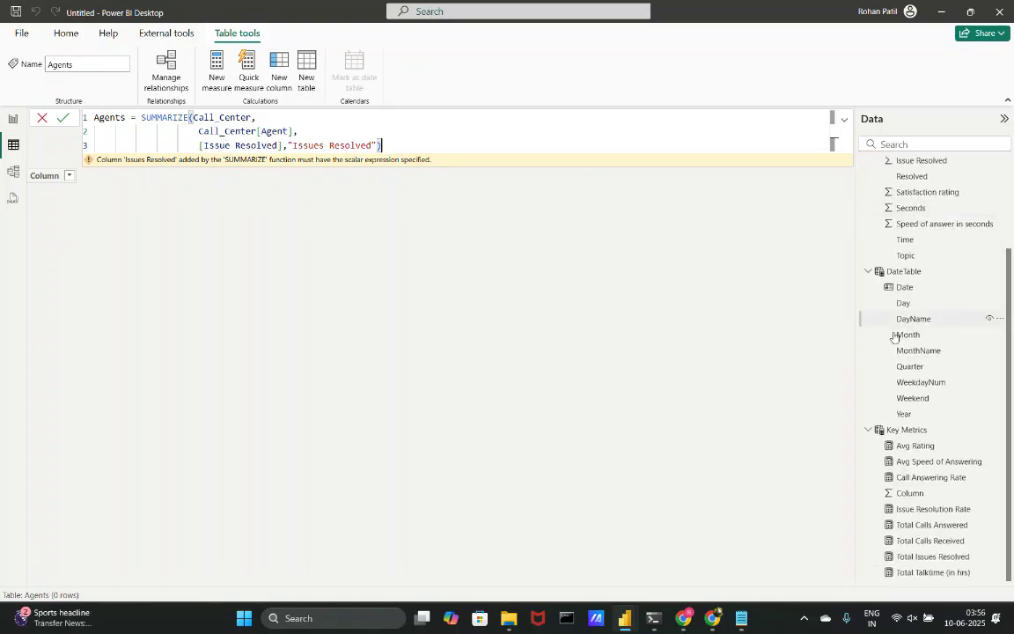
pyautogui.scroll(3, 922, 361)
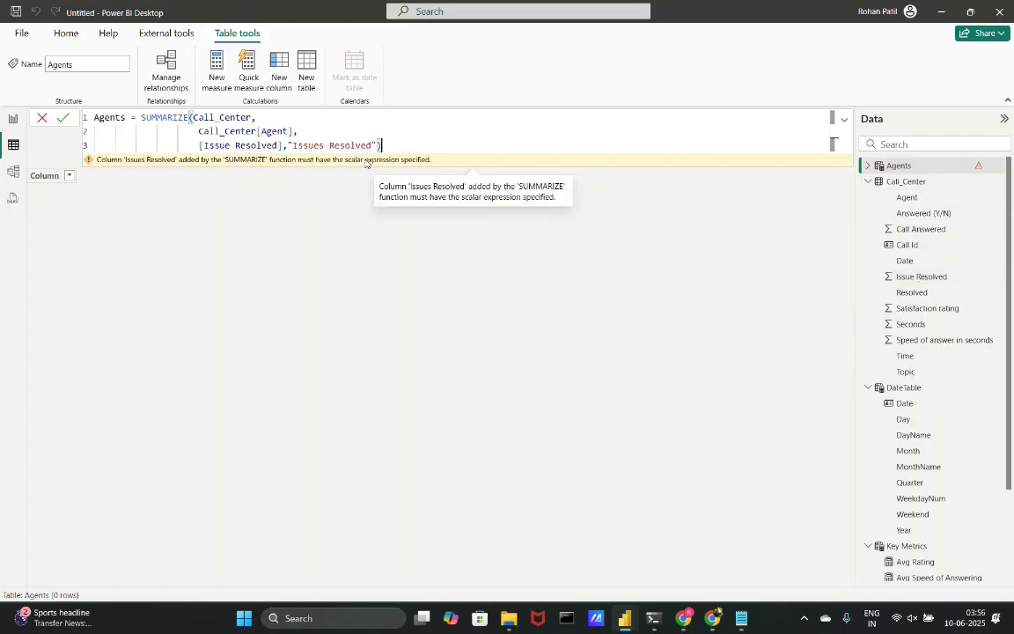
pyautogui.click(200, 145)
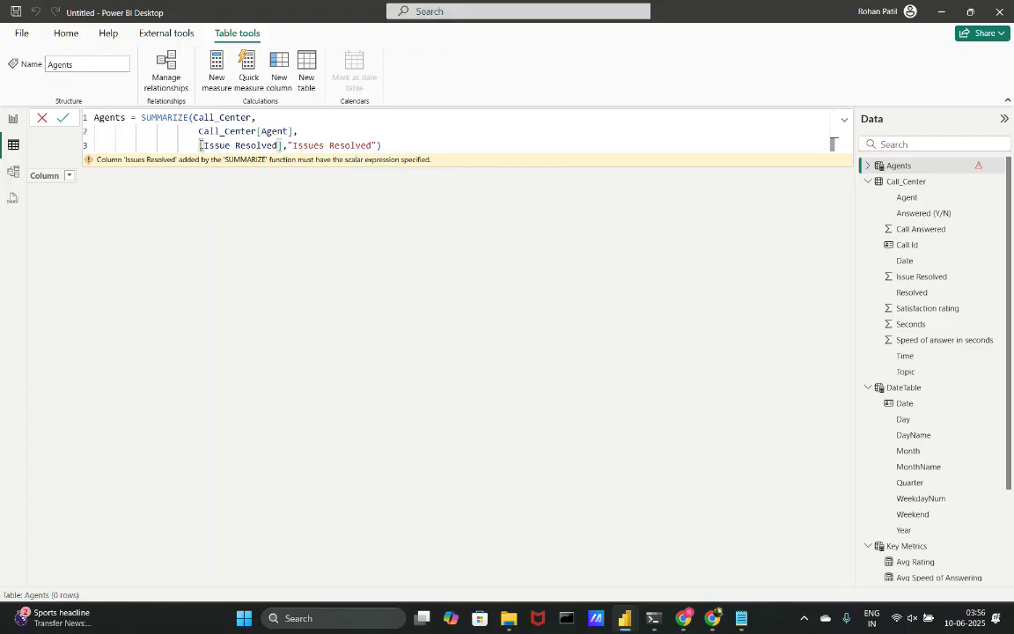
pyautogui.write('SUm ')
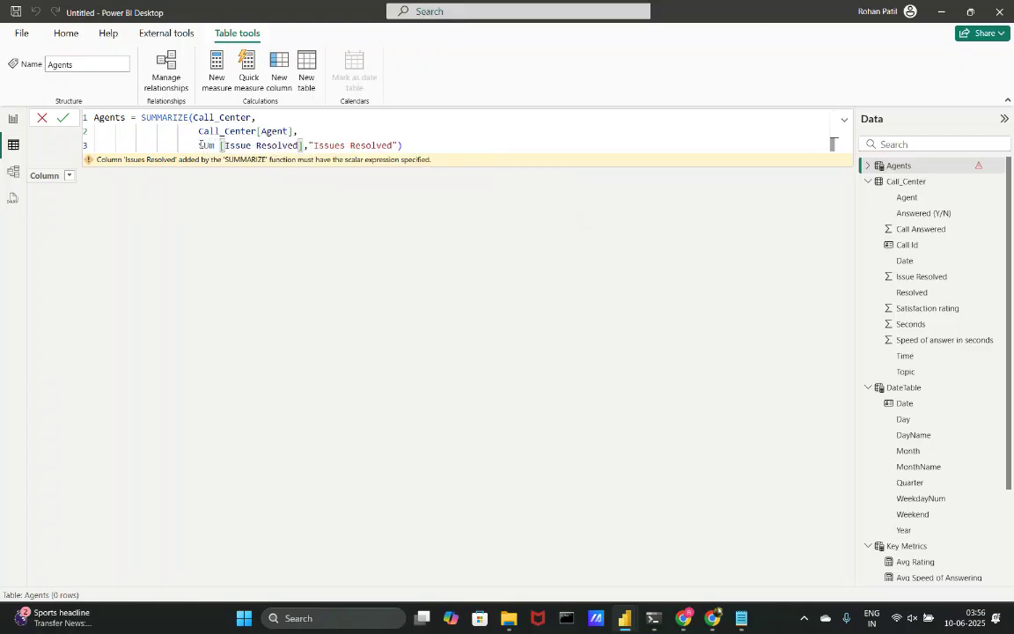
pyautogui.write('(')
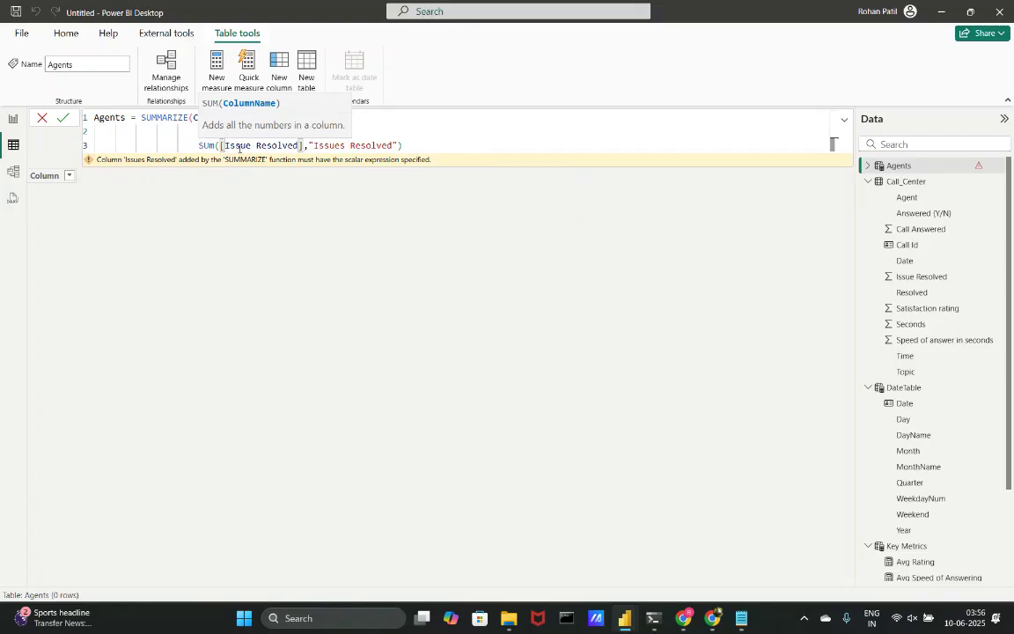
pyautogui.click(304, 147)
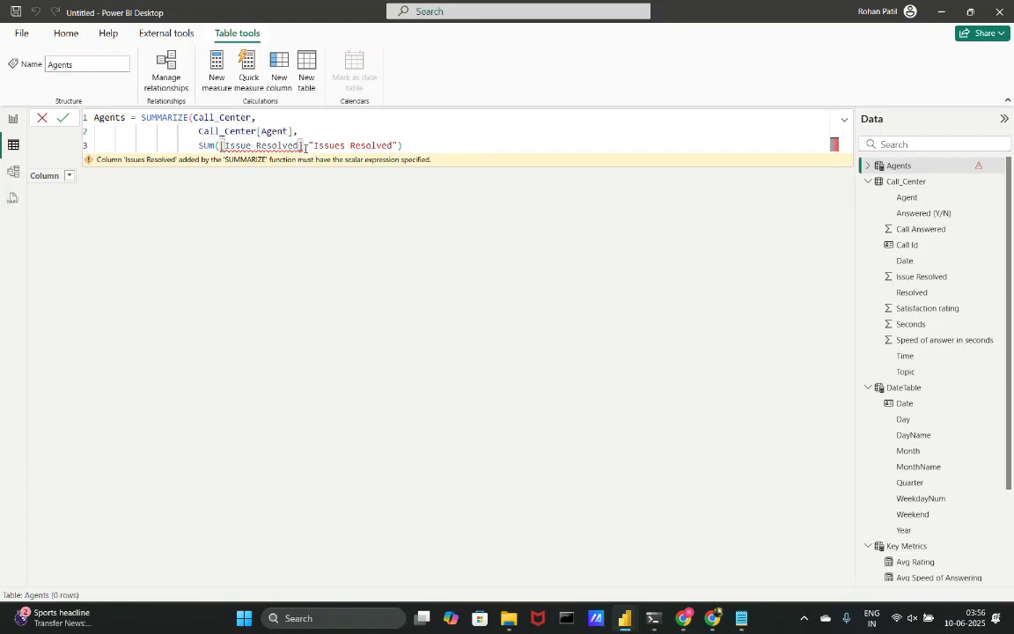
pyautogui.write('),')
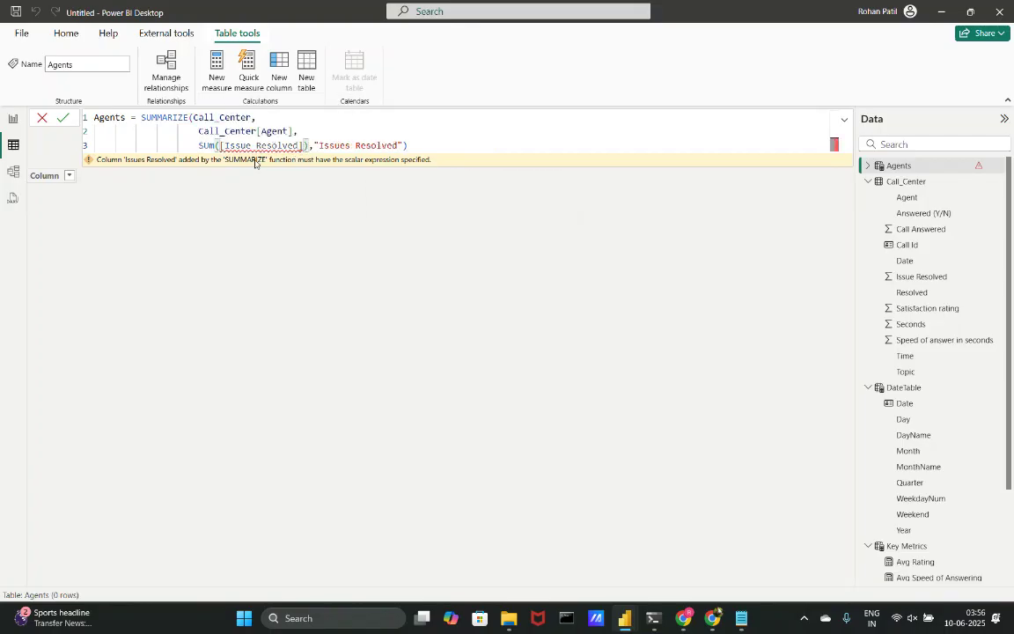
pyautogui.click(227, 131)
pyautogui.click(243, 145)
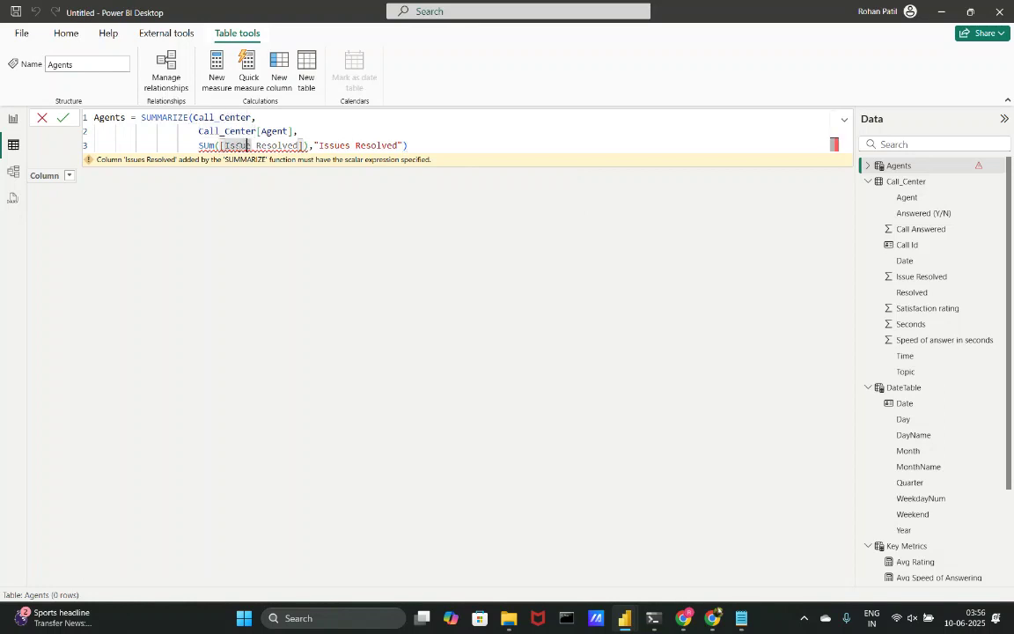
pyautogui.press('Return')
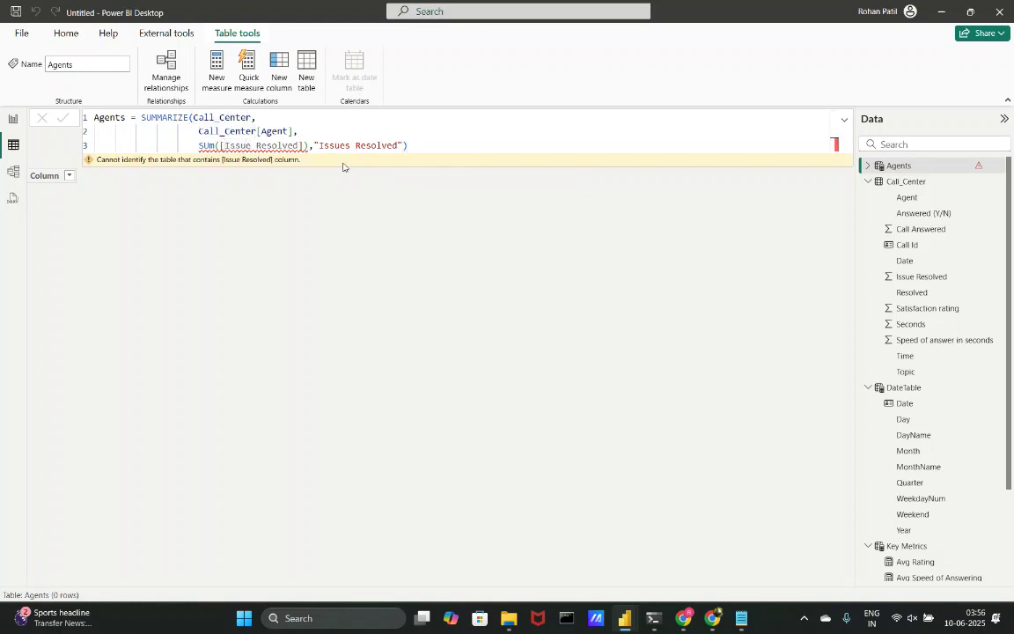
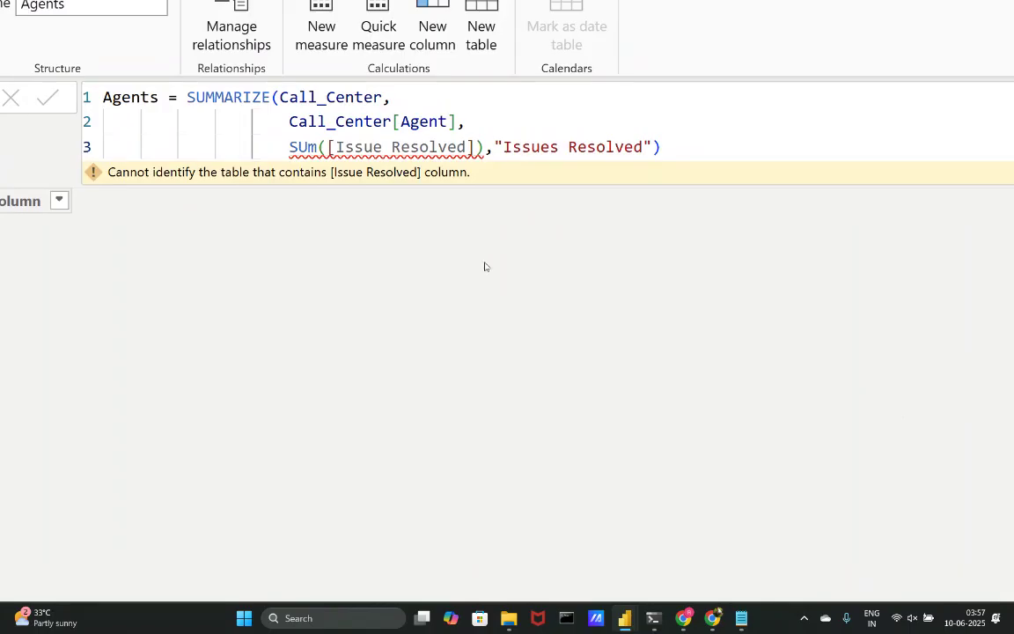
# Delete all SUMMARIZE arguments and both parentheses, leaving only Agents = SUMMARIZE in the formula.
pyautogui.click(280, 97)
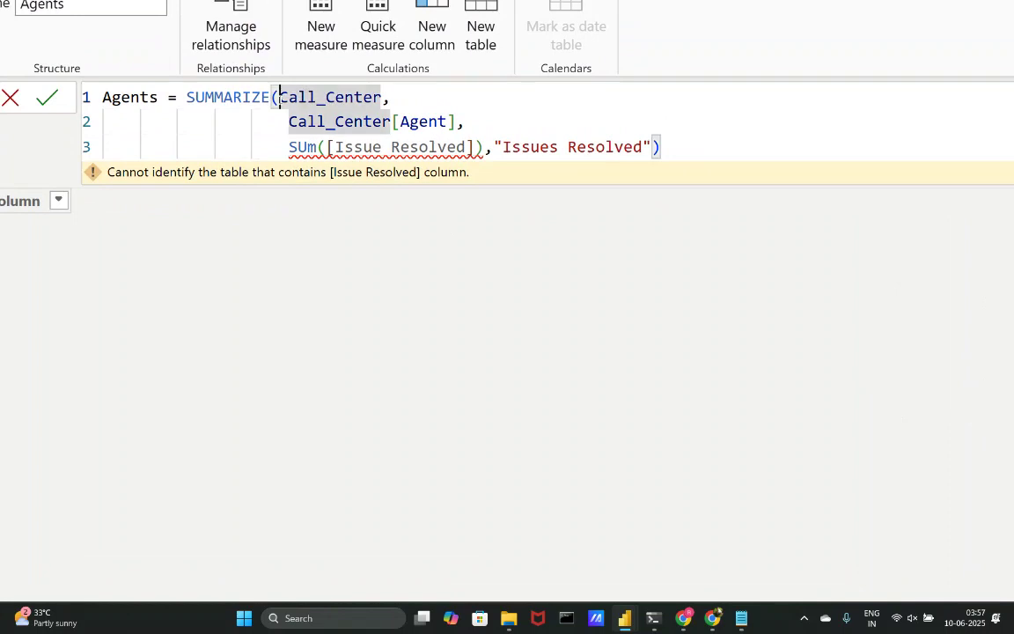
pyautogui.moveTo(280, 97); pyautogui.dragTo(460, 197)
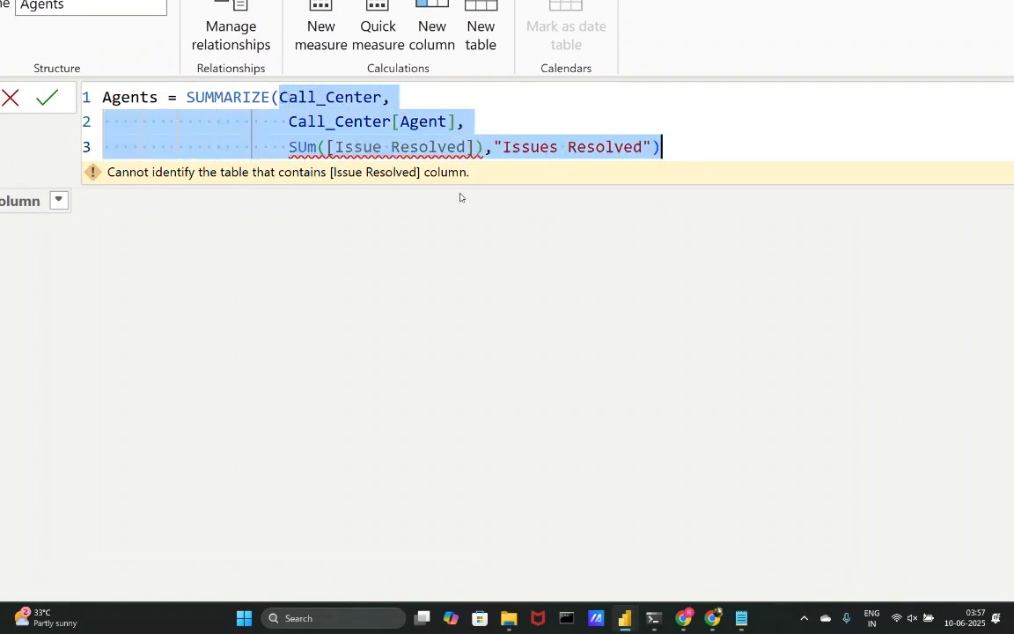
pyautogui.press('BackSpace')
pyautogui.press('BackSpace')
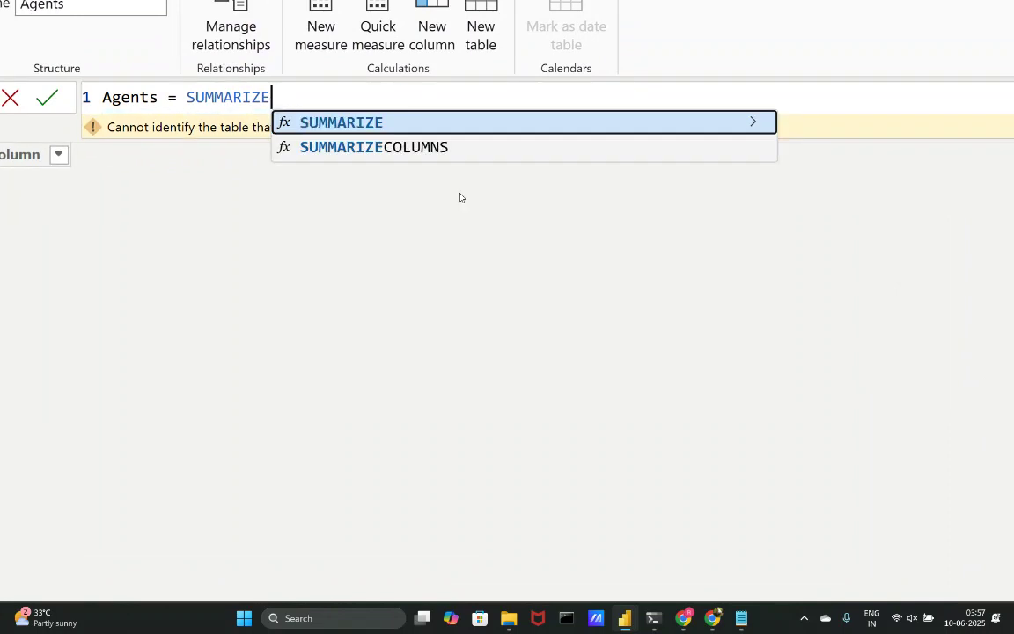
# Open the SUMMARIZE function in the Agents formula and enter Call_Center as its table argument.
pyautogui.write('(')
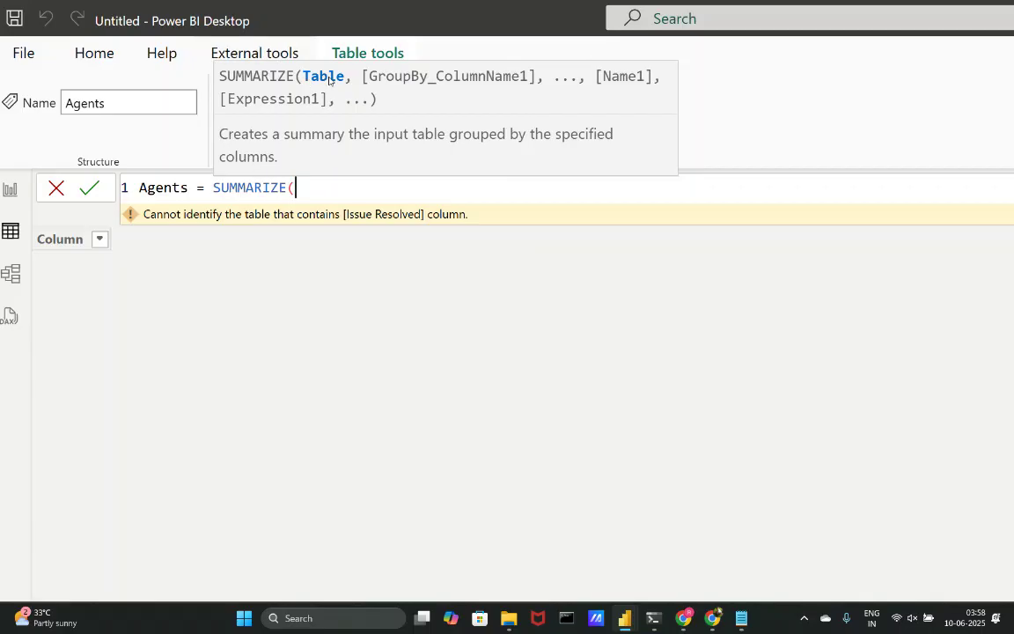
pyautogui.write('ca')
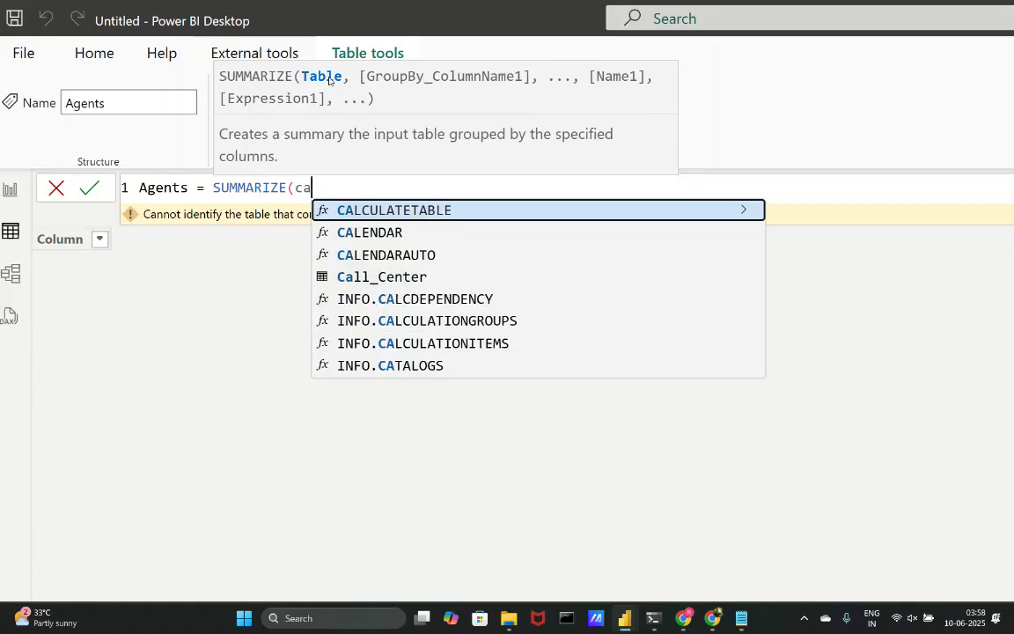
pyautogui.press('Down')
pyautogui.press('Down')
pyautogui.press('Down')
pyautogui.press('Tab')
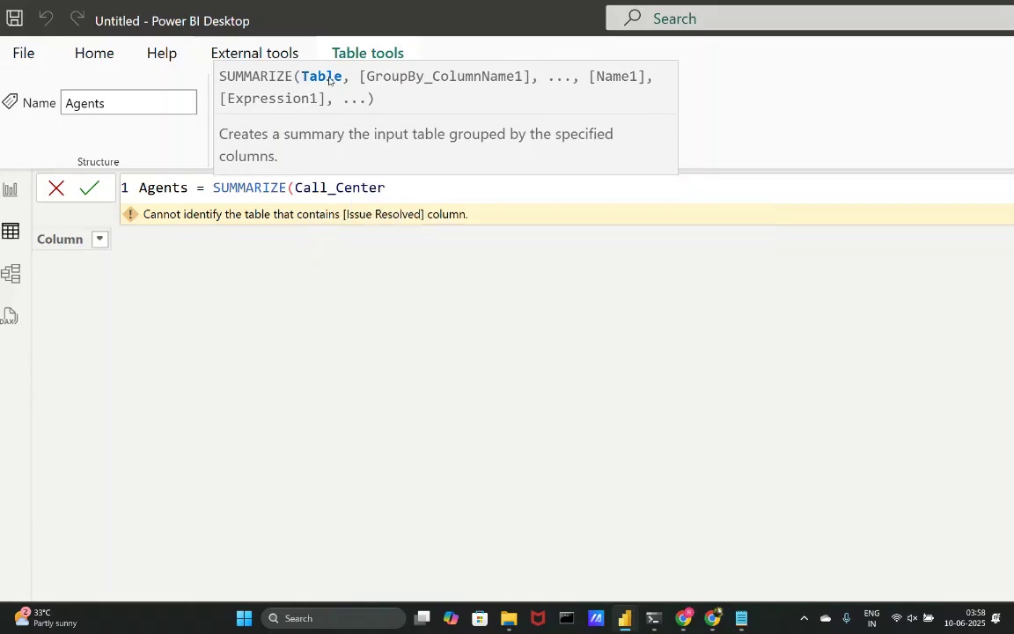
# Add Call_Center[Issue Resolved] as the first group-by column in the SUMMARIZE function.
pyautogui.write(',')
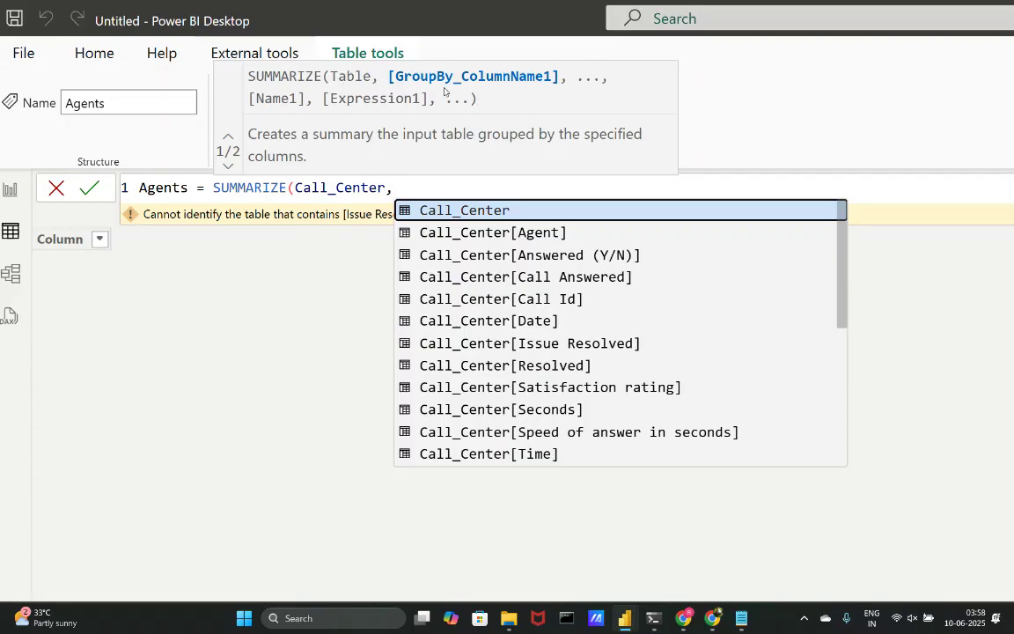
pyautogui.press('Down')
pyautogui.press('Down')
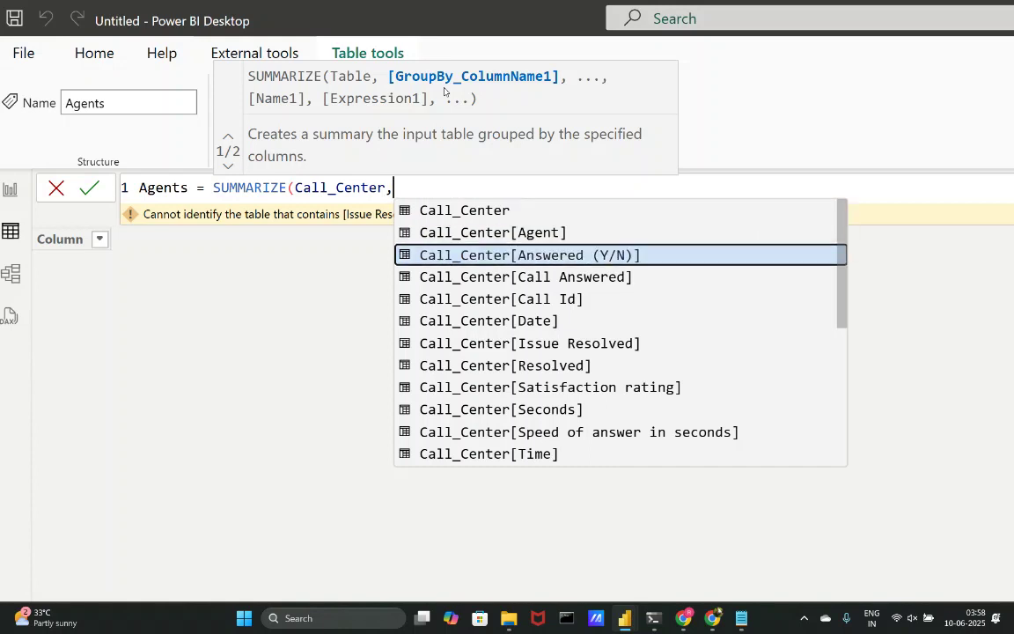
pyautogui.press('Down')
pyautogui.press('Down')
pyautogui.press('Down')
pyautogui.press('Down')
pyautogui.press('Down')
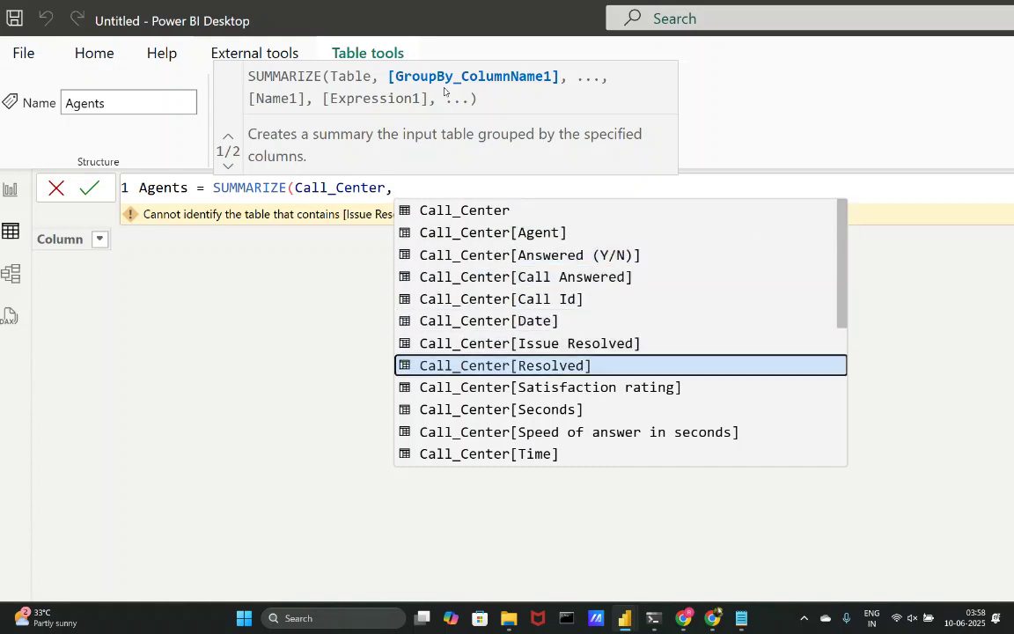
pyautogui.press('Up')
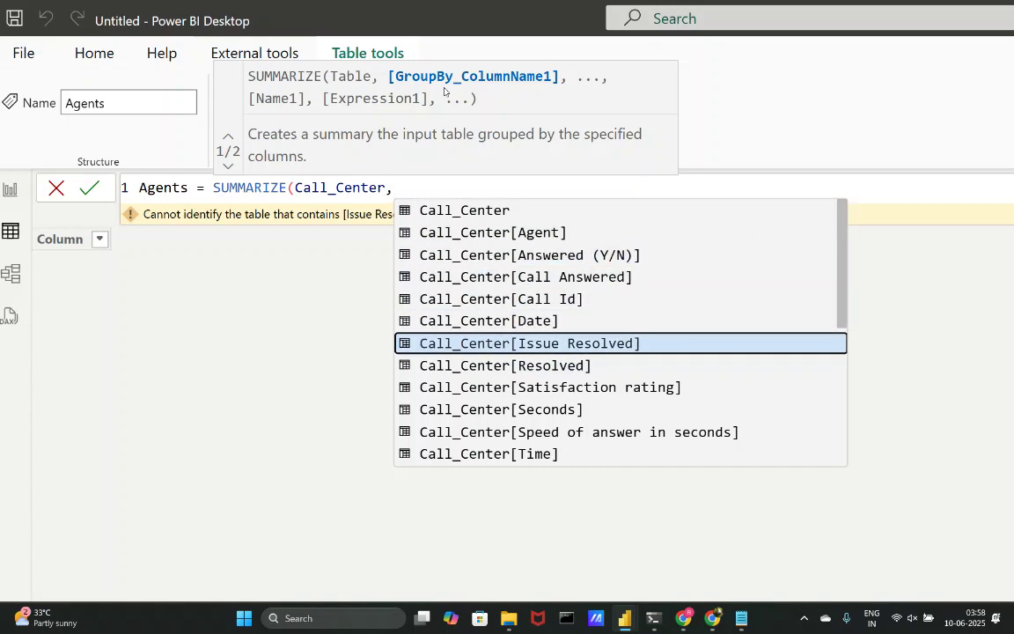
pyautogui.press('Tab')
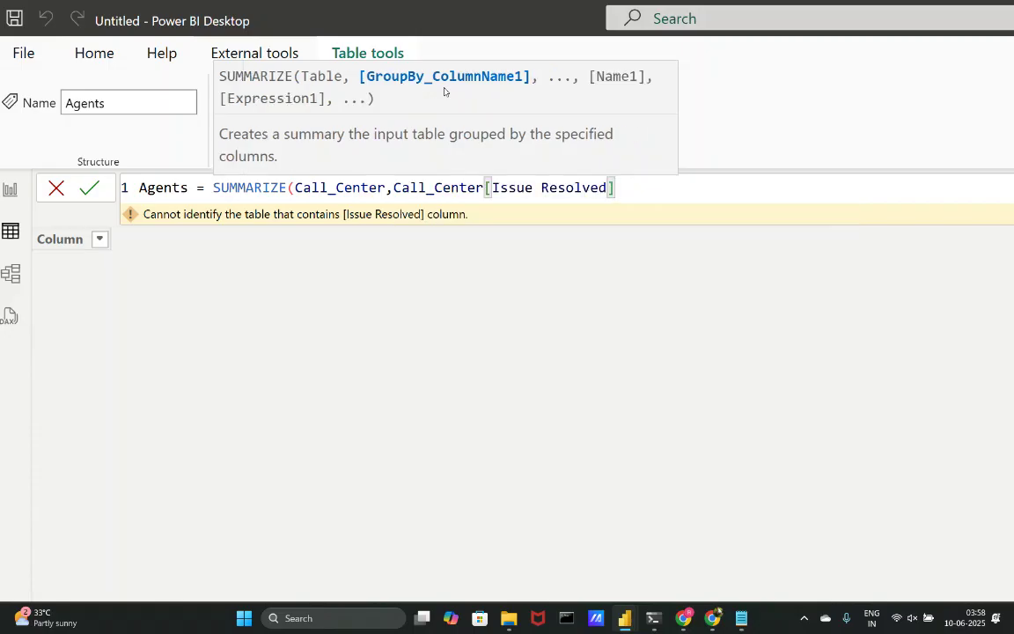
# Add "Issues Resolved" as the name argument after the group-by column, close the SUMMARIZE formula and commit it.
pyautogui.write(',')
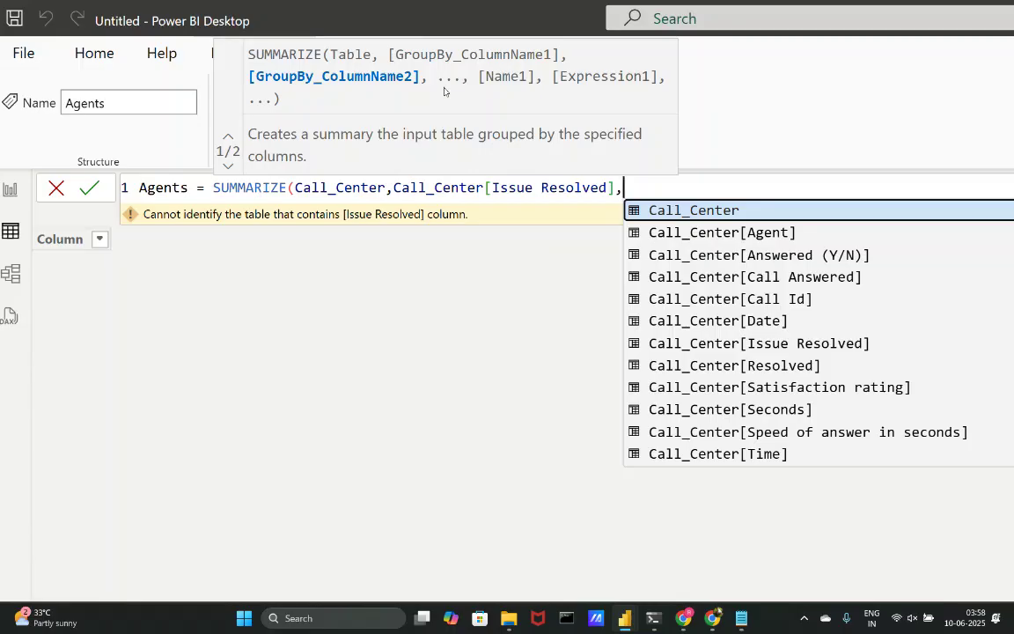
pyautogui.write('"')
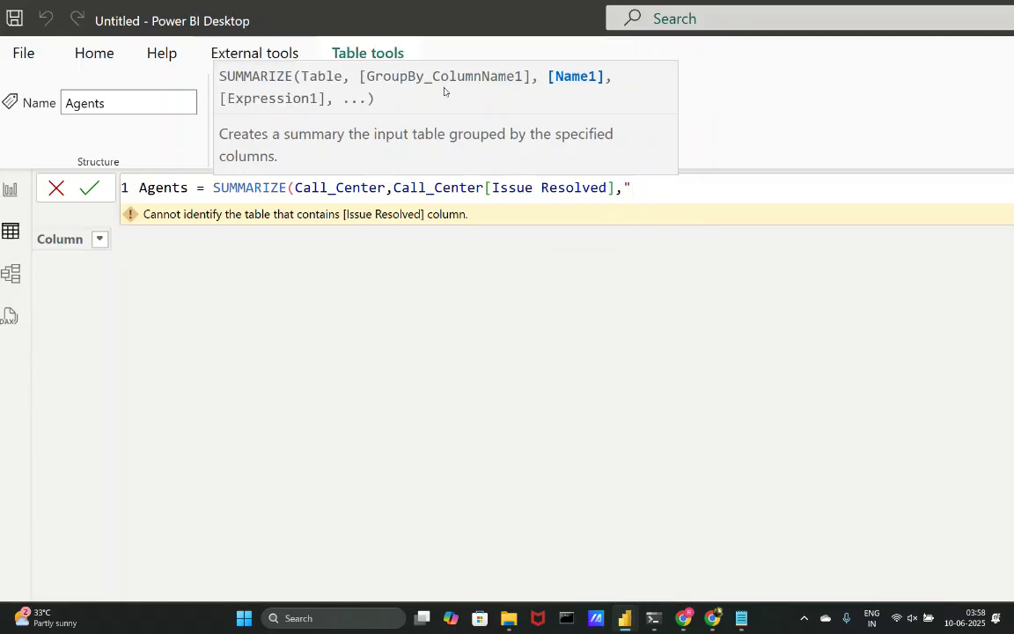
pyautogui.write('Issues Resol')
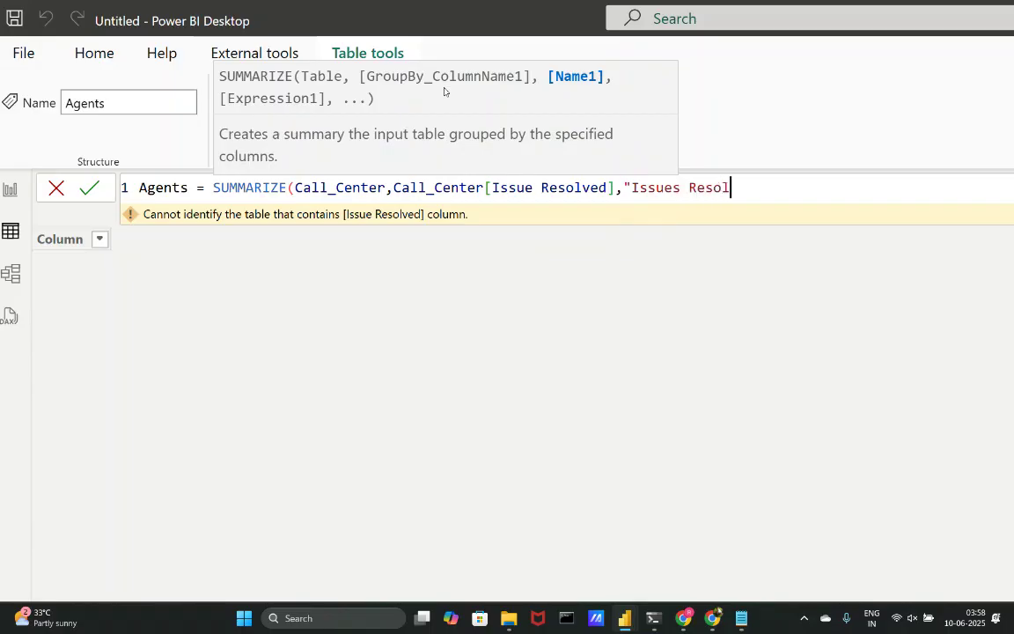
pyautogui.write('ved")')
pyautogui.press('Return')
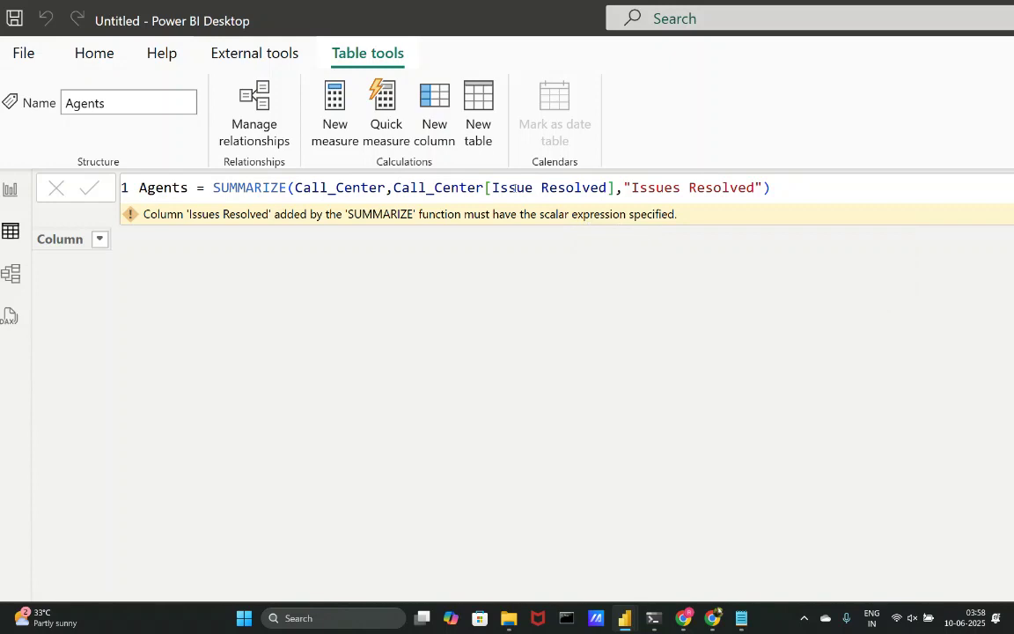
# Replace the group-by column Issue Resolved with Call_Center[Agent] and commit the Agents formula.
pyautogui.moveTo(492, 187); pyautogui.dragTo(602, 187)
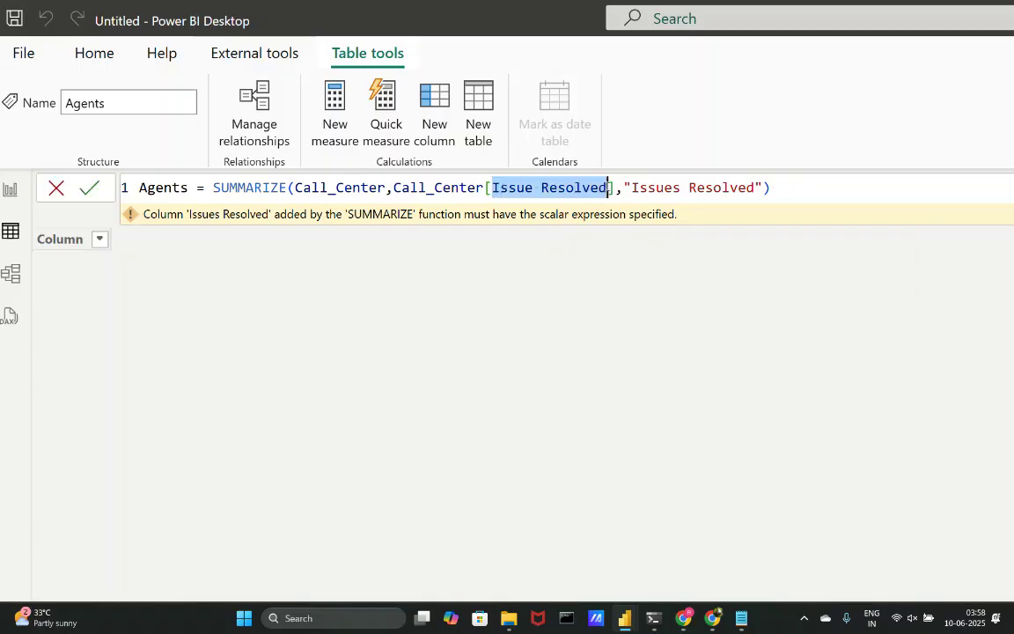
pyautogui.write('Age')
pyautogui.press('Tab')
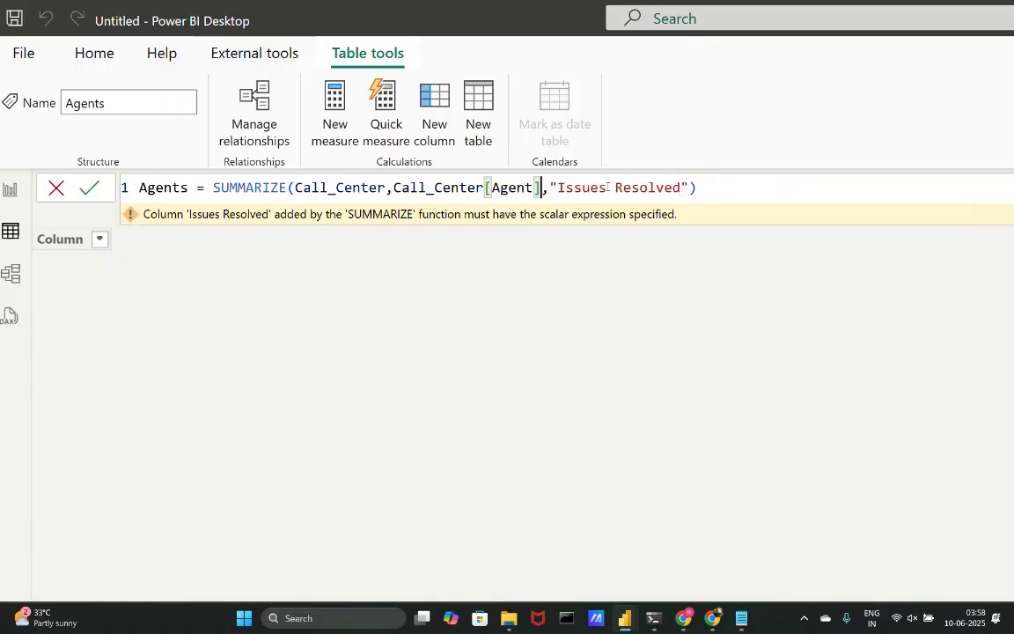
pyautogui.click(560, 188)
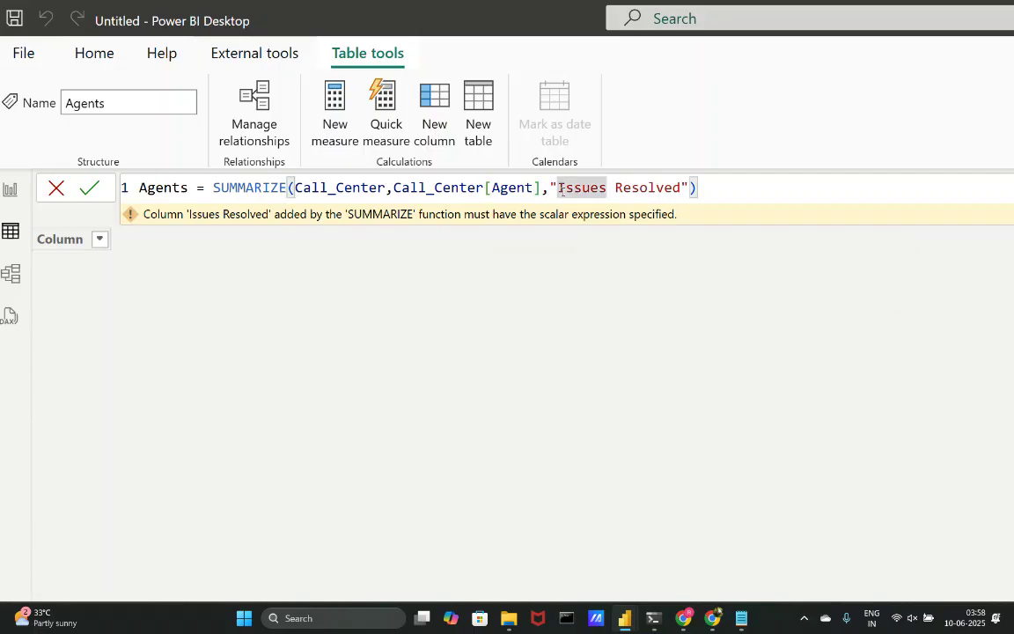
pyautogui.press('Return')
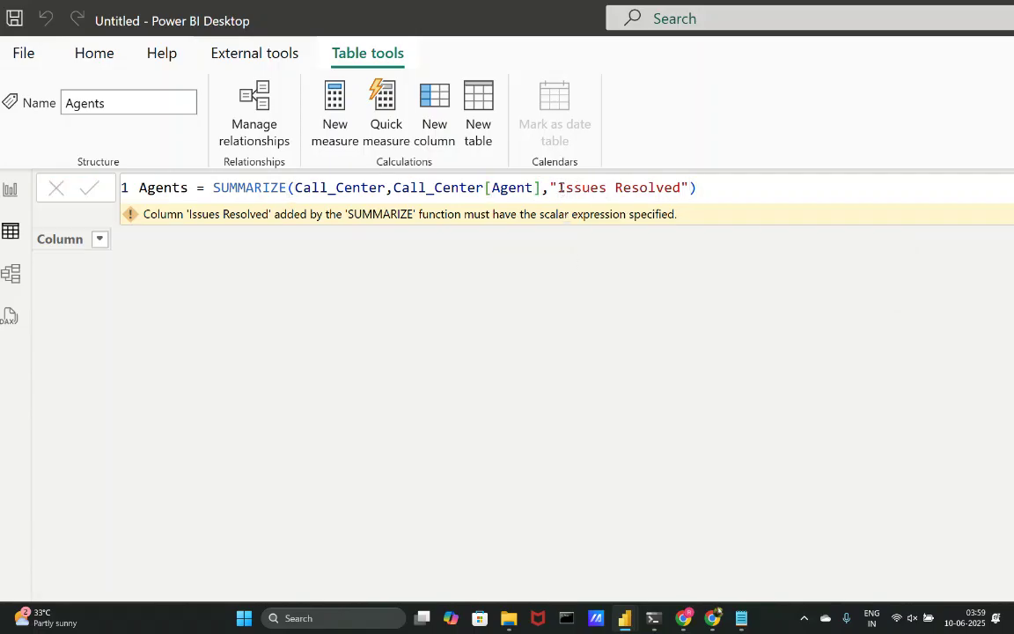
# Change the name argument "Issues Resolved" to "Agent" and commit the Agents formula.
pyautogui.moveTo(558, 188); pyautogui.dragTo(681, 193)
pyautogui.write('Agen')
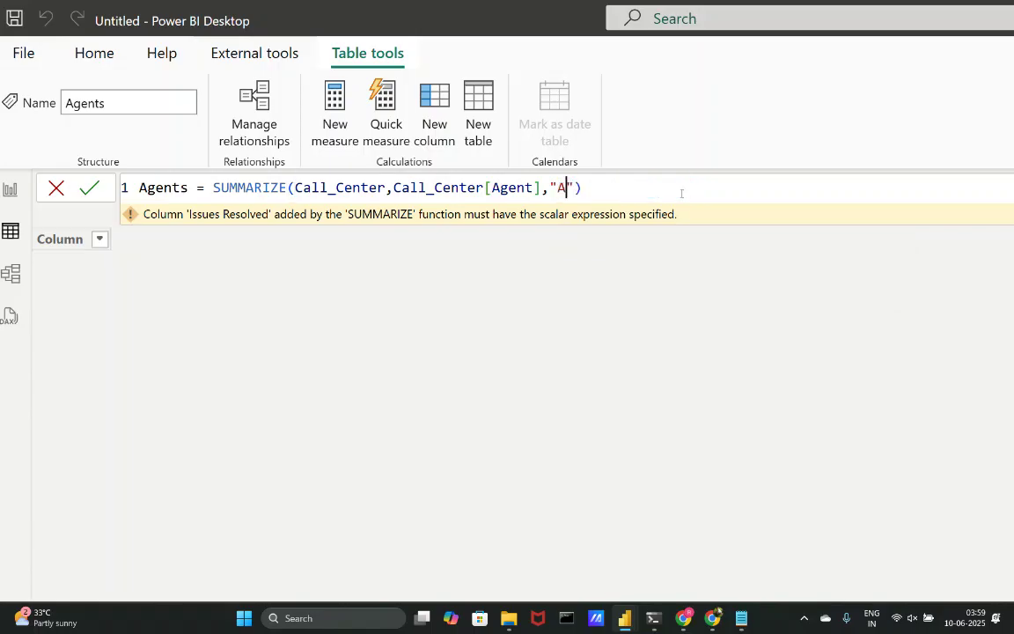
pyautogui.write('t')
pyautogui.press('Return')
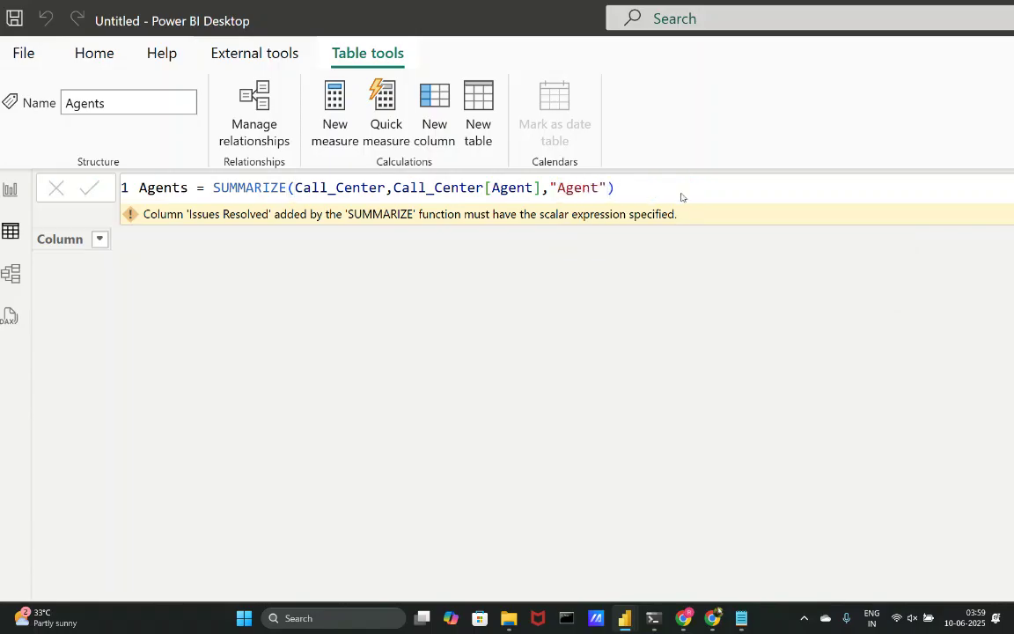
# Add SUM(Call_Center[Issue Resolved]) as the expression argument following "Agent" in the SUMMARIZE formula.
pyautogui.click(610, 188)
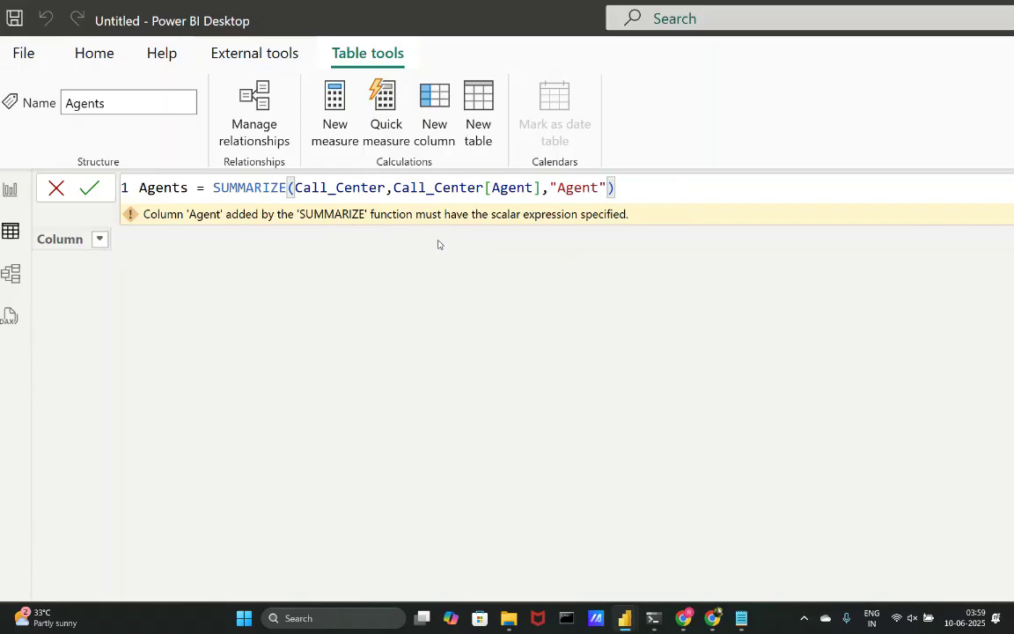
pyautogui.write(',')
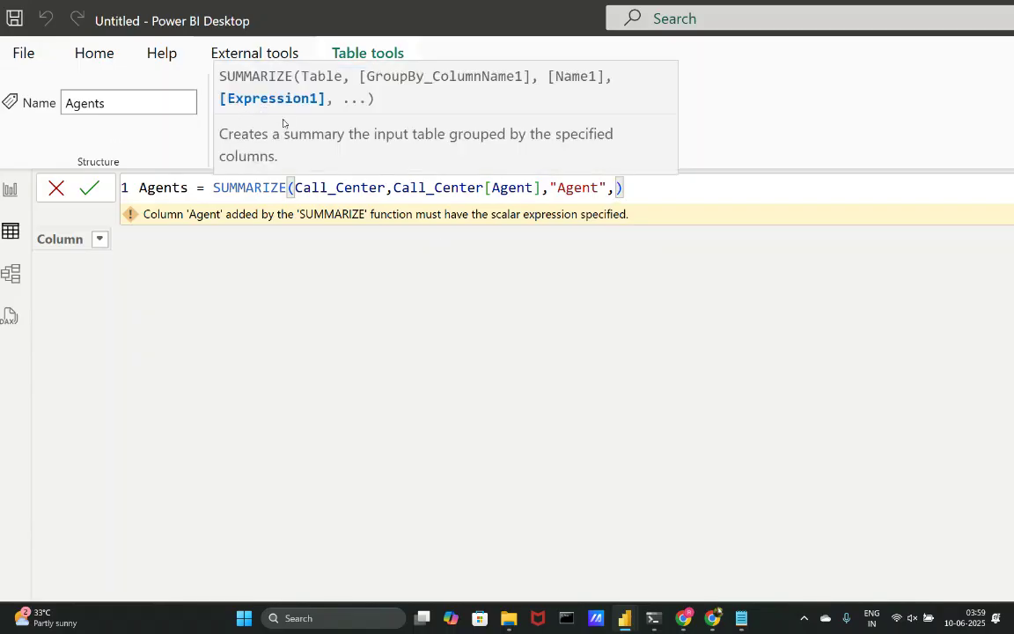
pyautogui.write('SUM(')
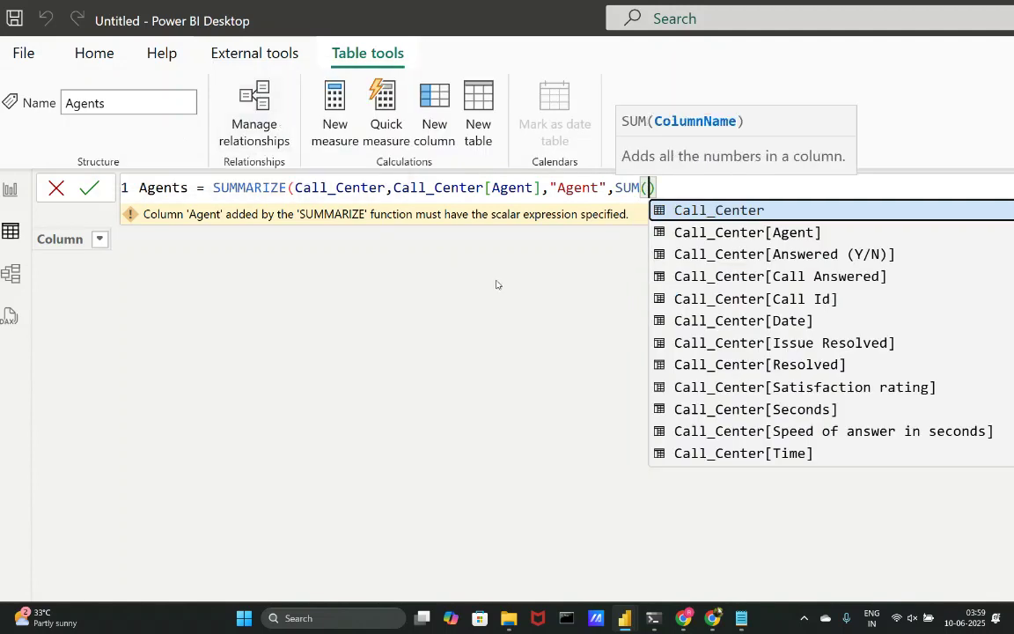
pyautogui.click(769, 344)
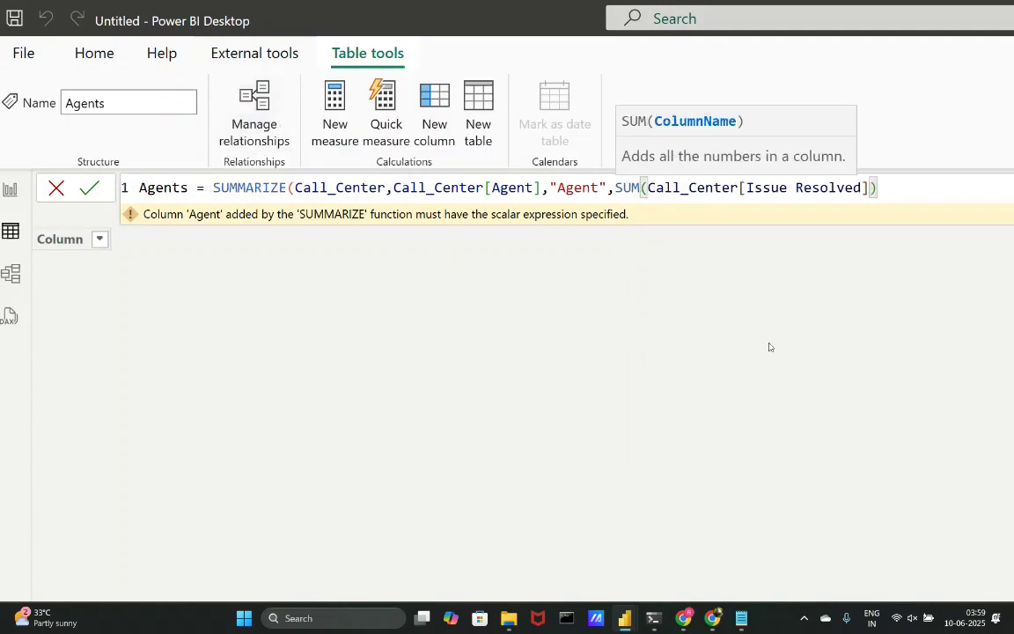
pyautogui.write(')')
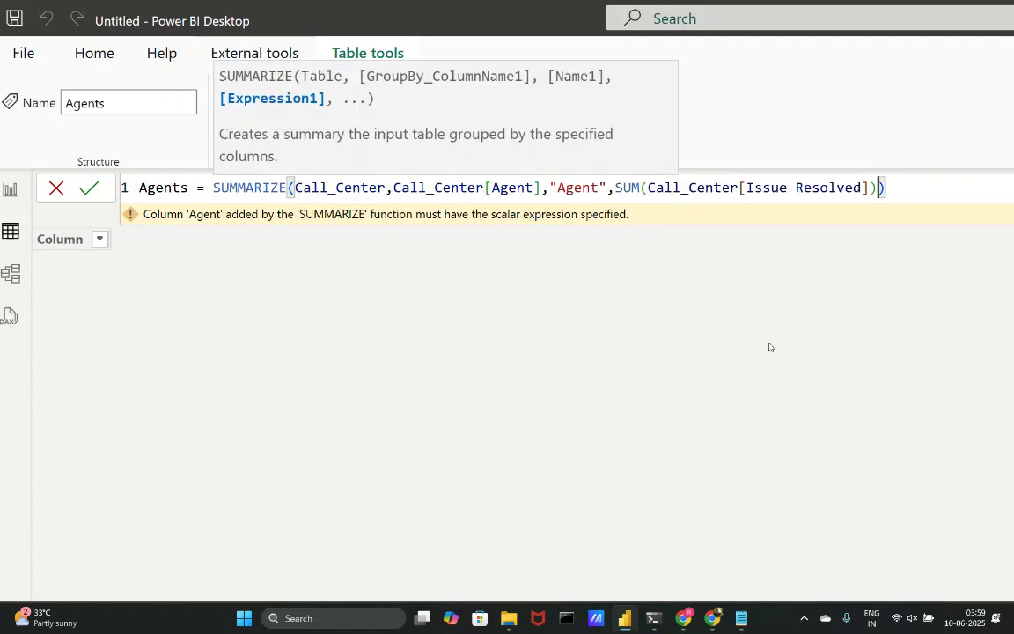
# Try adding "Issues Resolved" as a second name argument after the SUM expression and commit the formula.
pyautogui.write(',"')
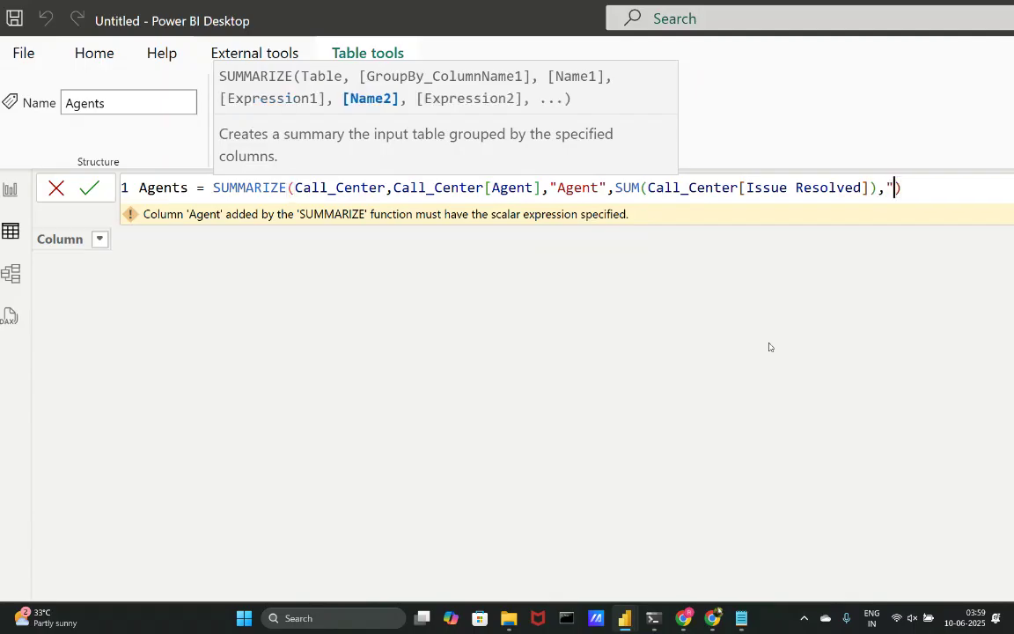
pyautogui.write('Issues')
pyautogui.write(' Reso')
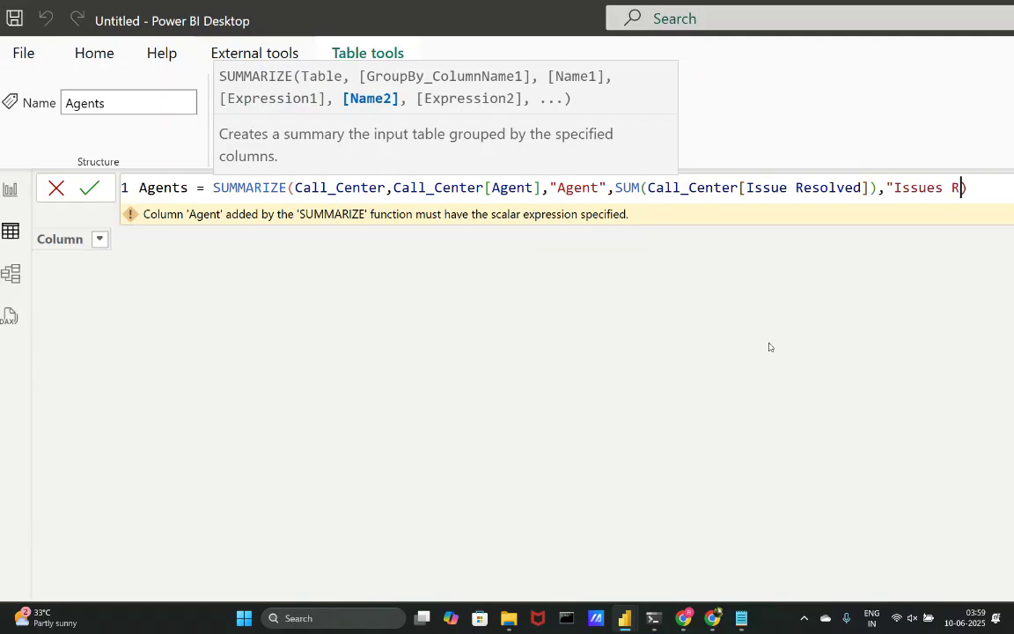
pyautogui.write('lved"')
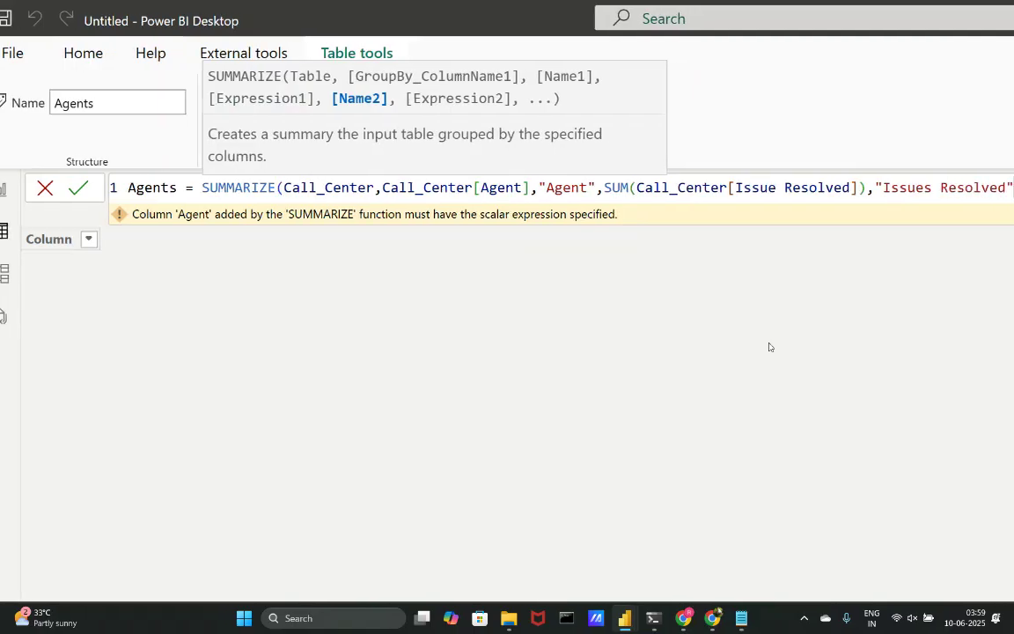
pyautogui.press('Return')
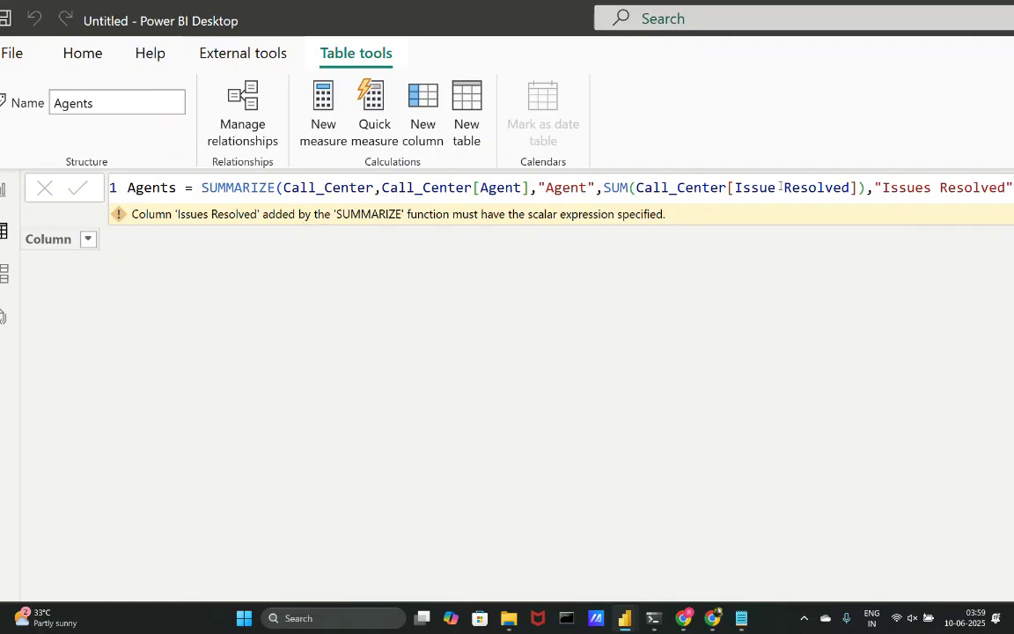
# Remove the trailing "Issues Resolved" argument and its comma from the SUMMARIZE formula and commit it.
pyautogui.scroll(-5, 900, 176)
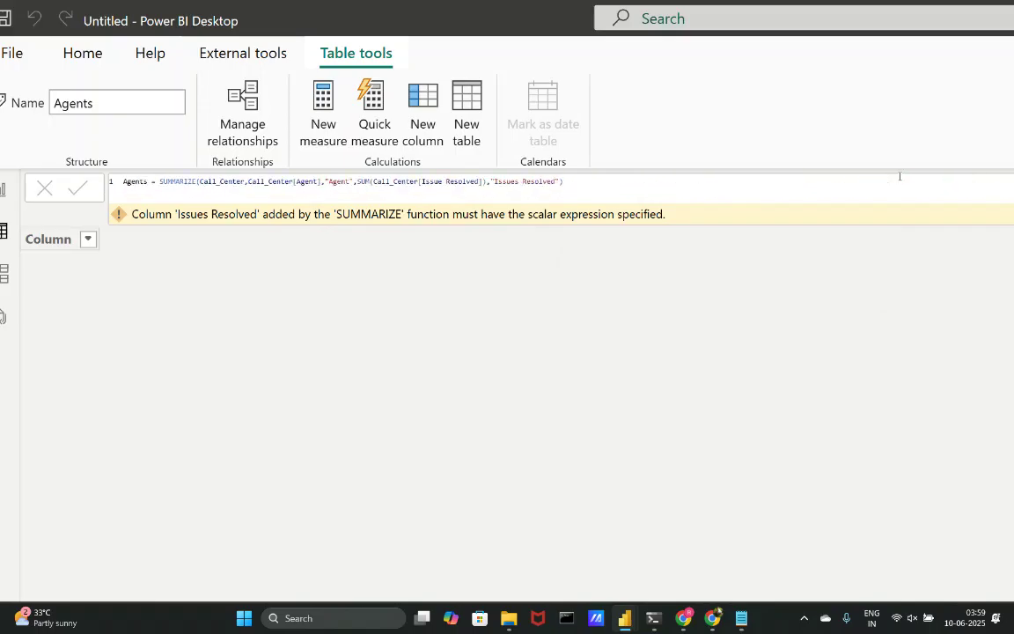
pyautogui.scroll(4, 805, 187)
pyautogui.click(798, 186)
pyautogui.write(')')
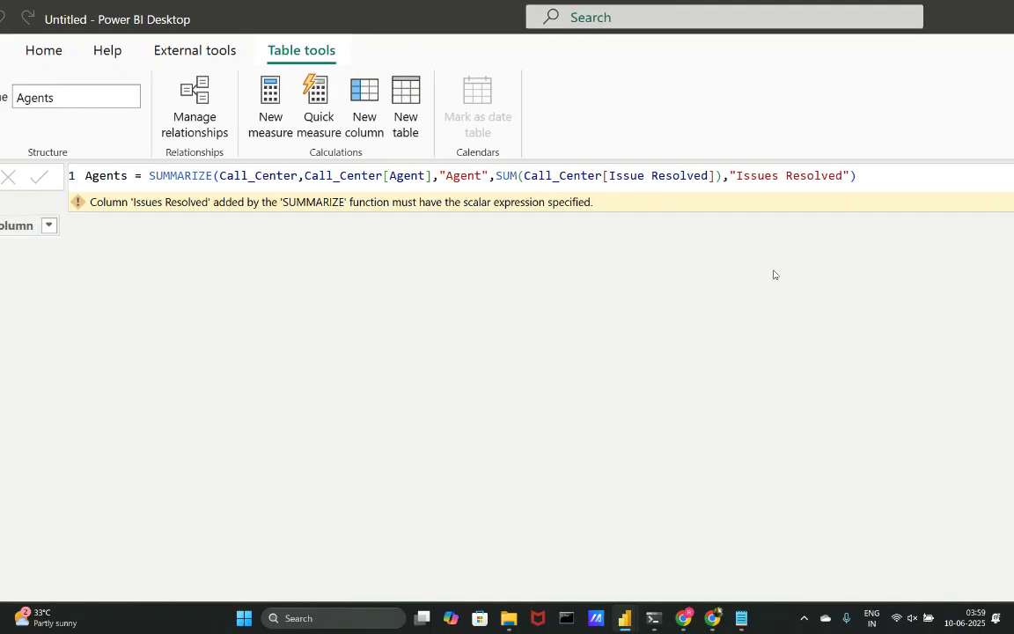
pyautogui.moveTo(722, 175); pyautogui.dragTo(849, 176)
pyautogui.press('BackSpace')
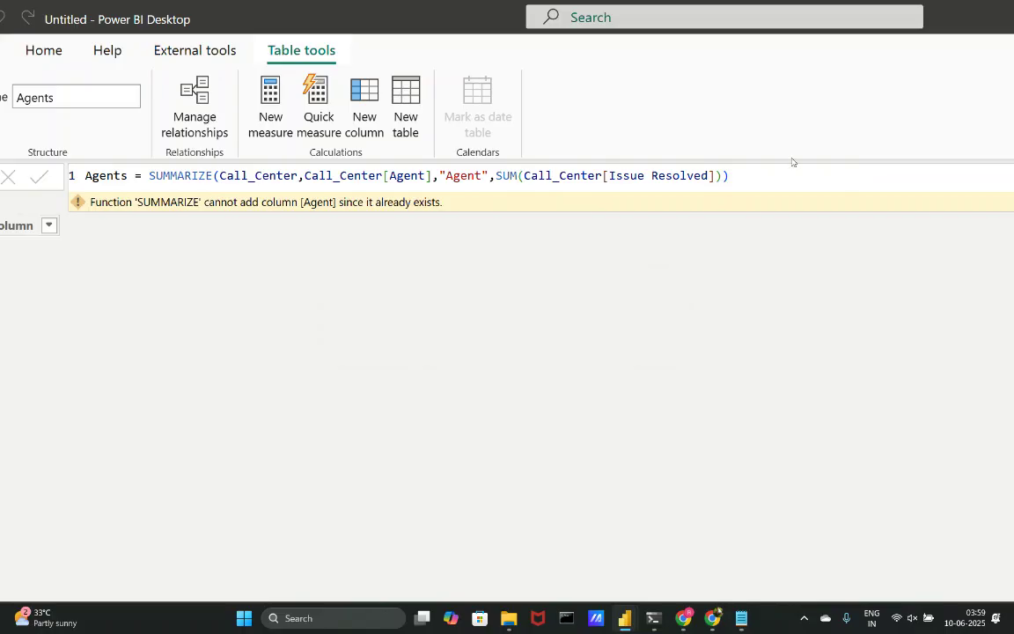
# Delete the "Agent" name argument and its comma before the SUM expression and commit the Agents formula.
pyautogui.hscroll(-1, 388, 315)
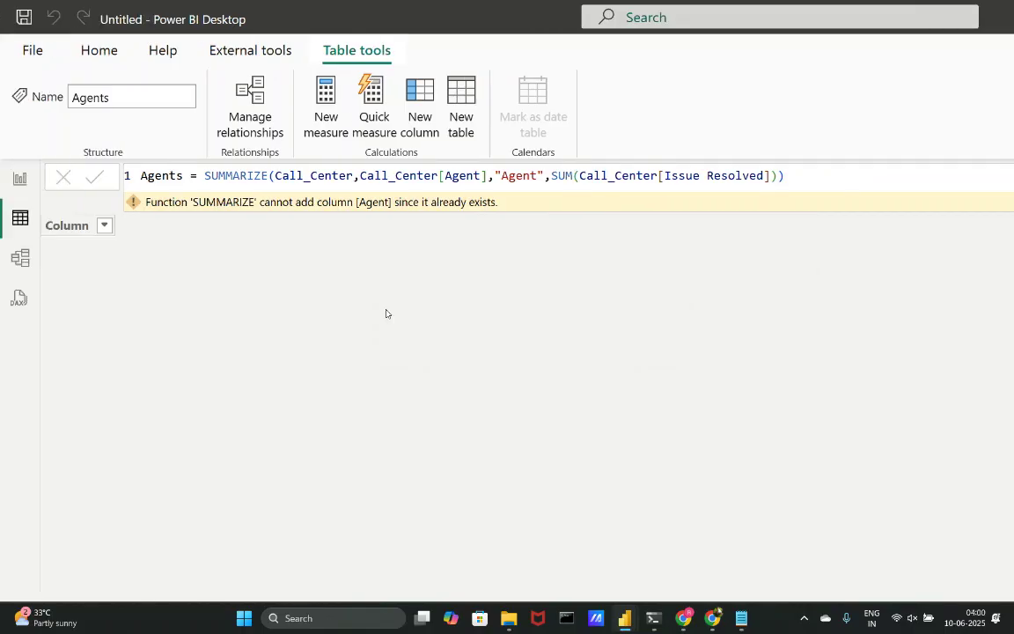
pyautogui.moveTo(487, 175); pyautogui.dragTo(544, 176)
pyautogui.press('BackSpace')
pyautogui.press('Return')
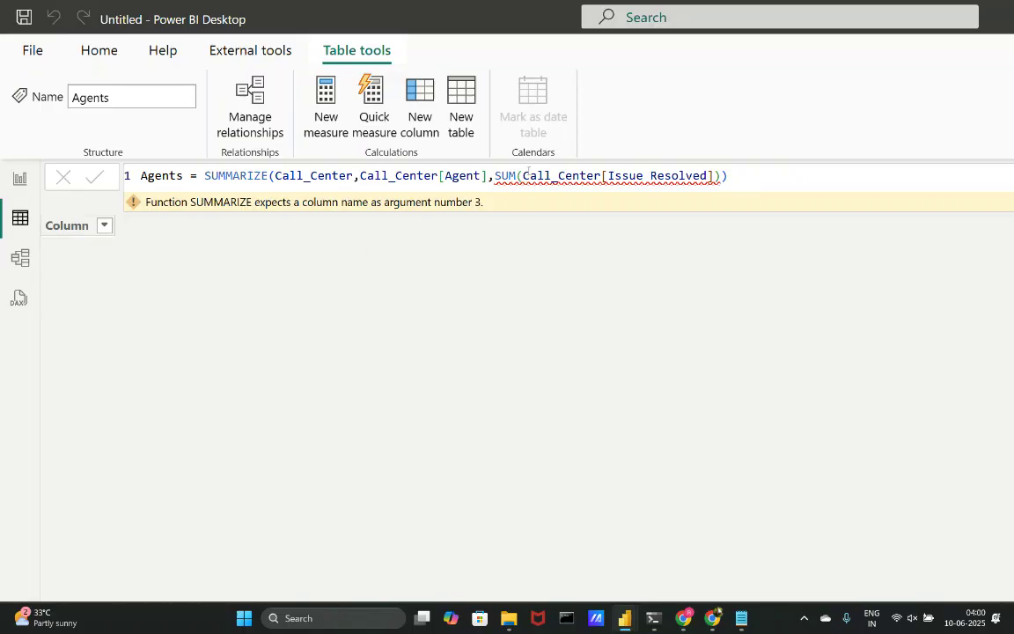
# Insert "A" as the name argument between Call_Center[Agent] and the SUM expression and commit the Agents formula.
pyautogui.click(490, 176)
pyautogui.write(',')
pyautogui.write(',"A')
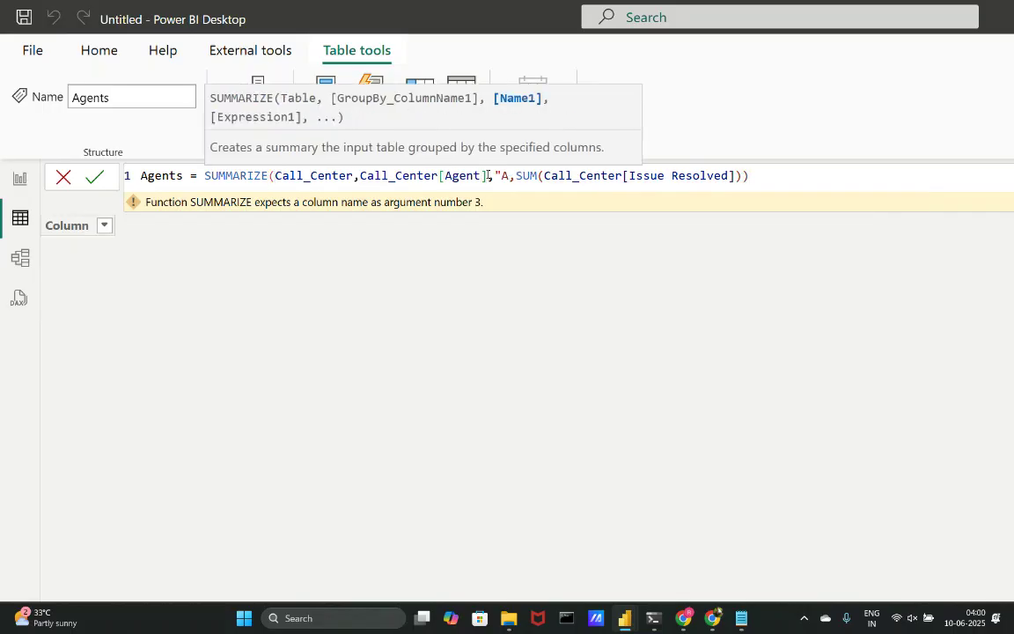
pyautogui.write('"')
pyautogui.press('Return')
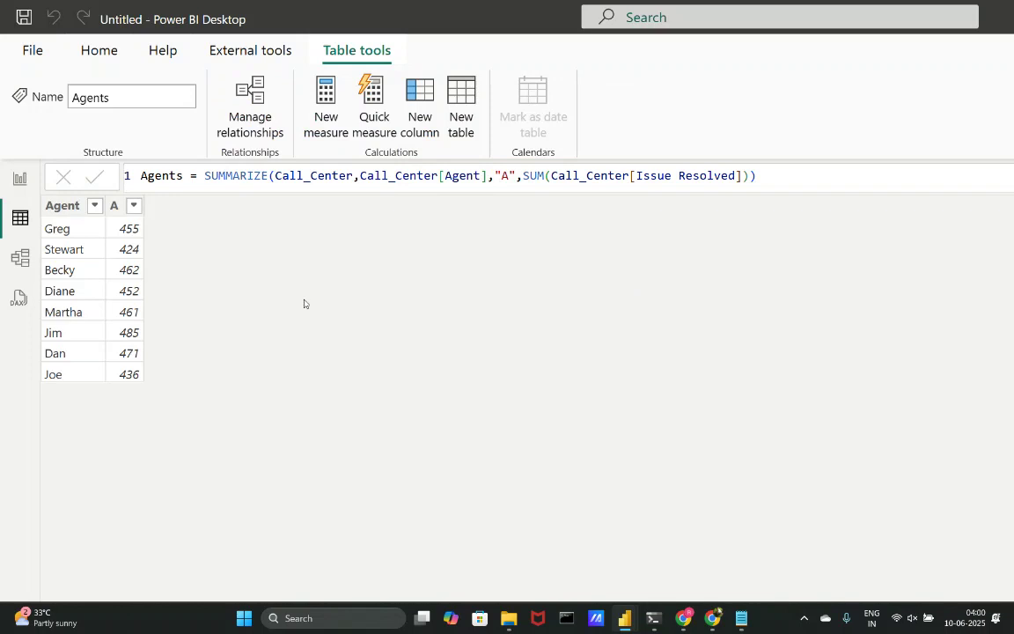
pyautogui.hscroll(1, 305, 303)
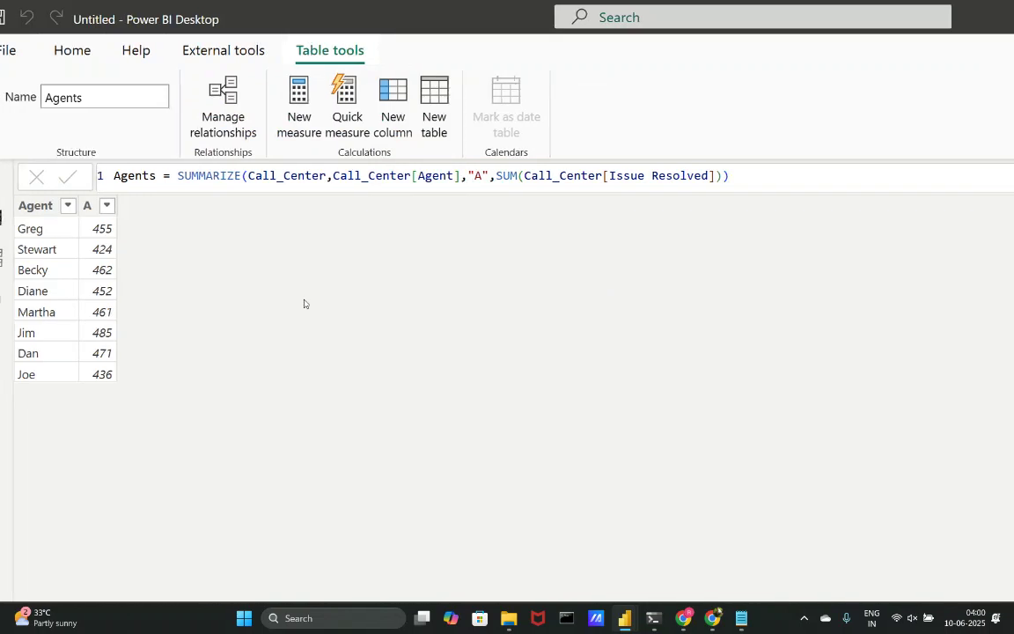
pyautogui.hscroll(1, 304, 303)
pyautogui.hscroll(2, 304, 304)
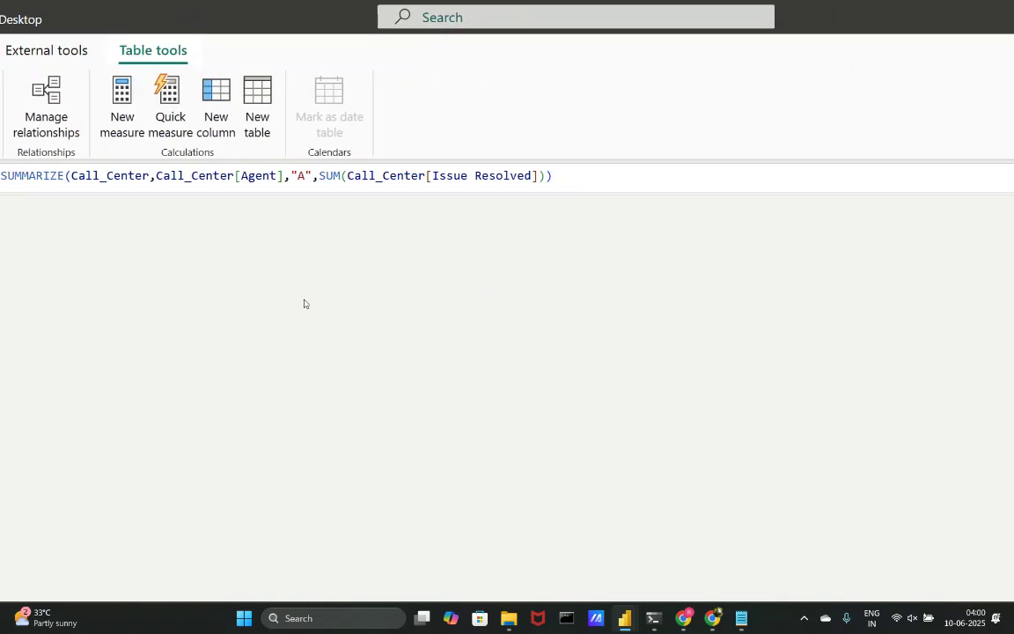
pyautogui.hscroll(3, 415, 282)
pyautogui.scroll(-2, 566, 283)
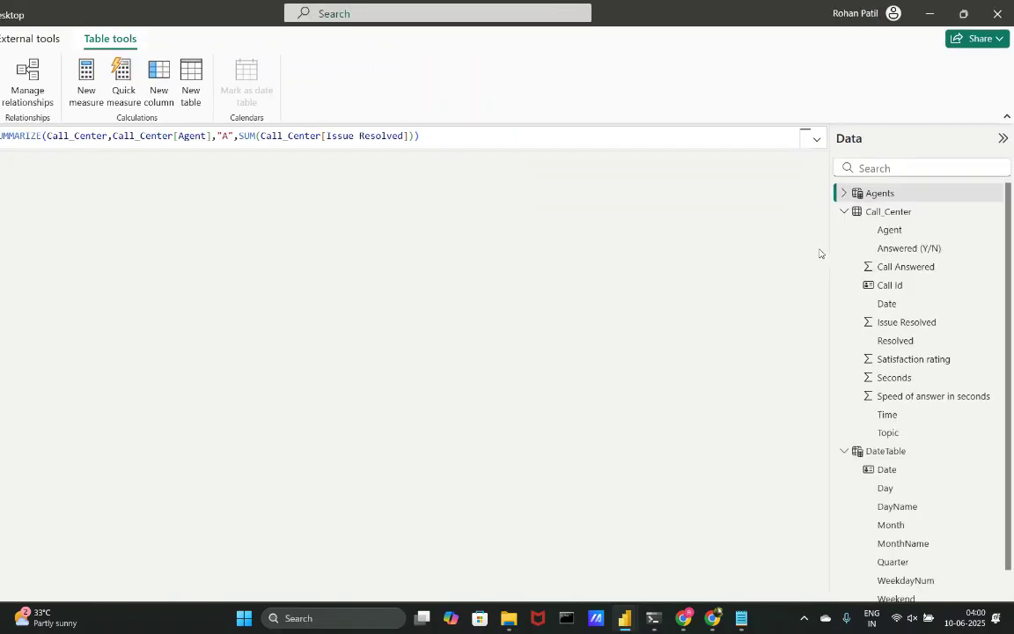
pyautogui.hscroll(-3, 319, 251)
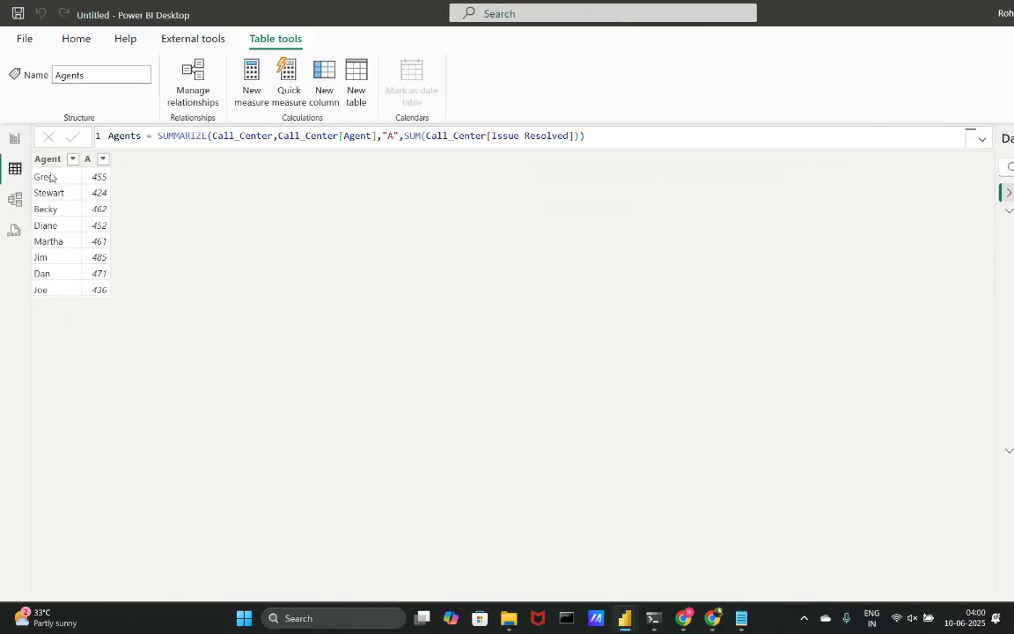
# Add a stacked column chart of Total Issues Resolved by Agent to the report page and widen it.
pyautogui.click(13, 136)
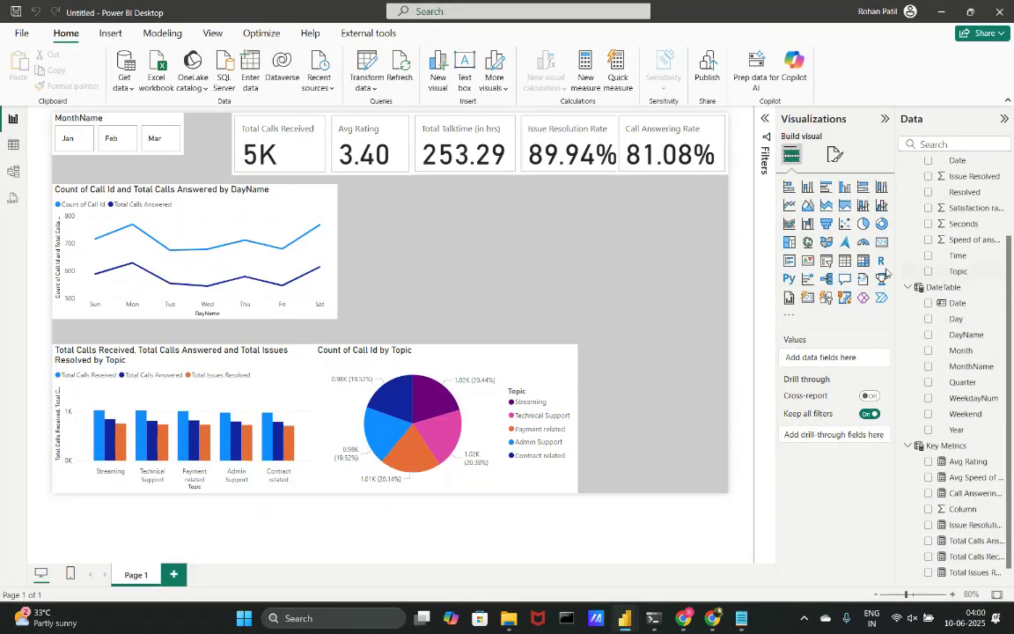
pyautogui.click(808, 186)
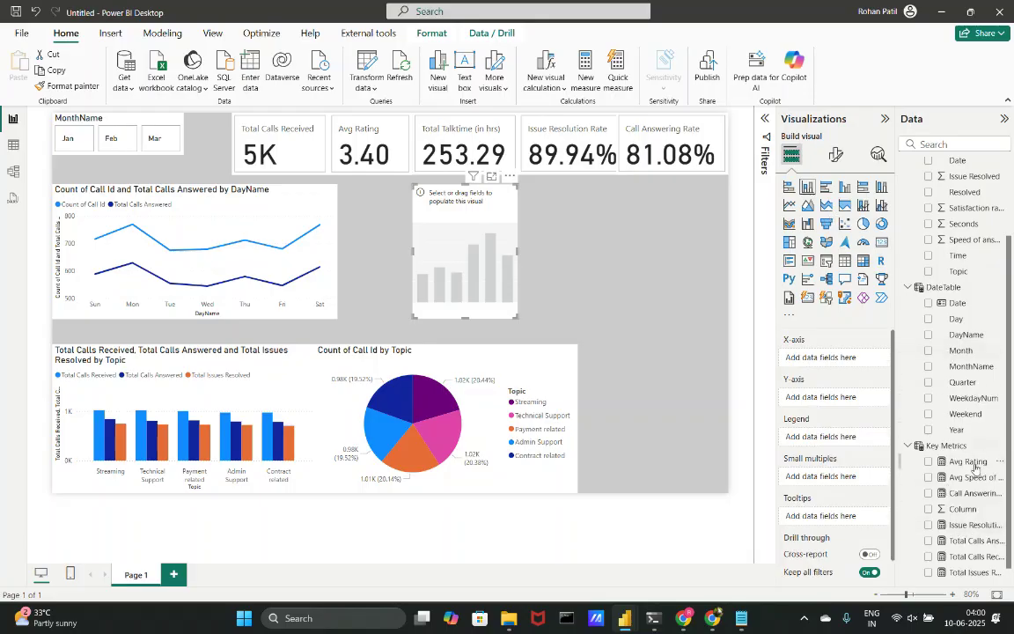
pyautogui.scroll(1, 941, 264)
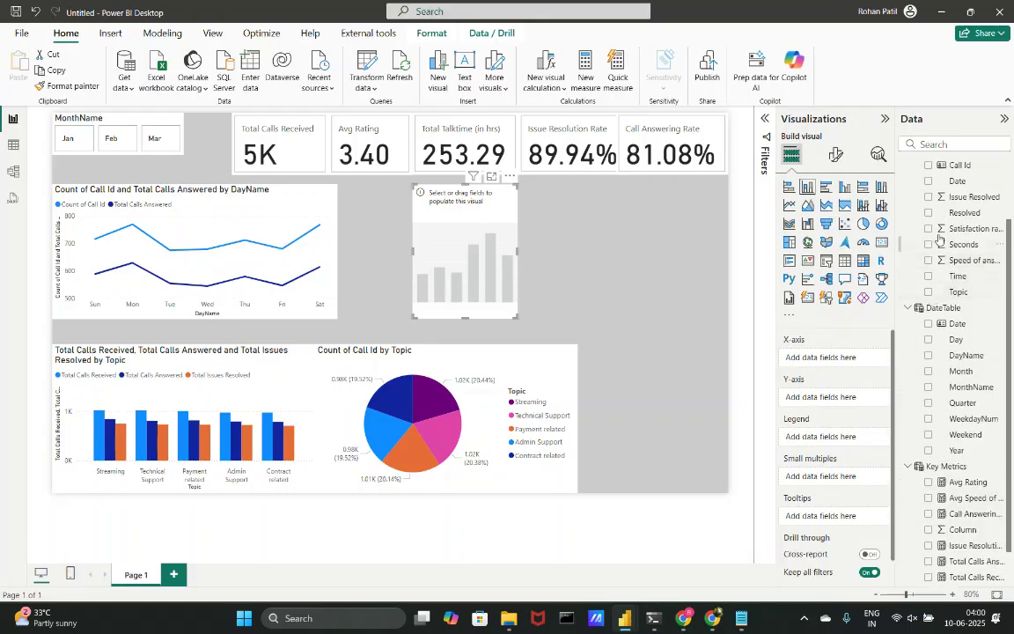
pyautogui.scroll(2, 938, 220)
pyautogui.scroll(3, 935, 192)
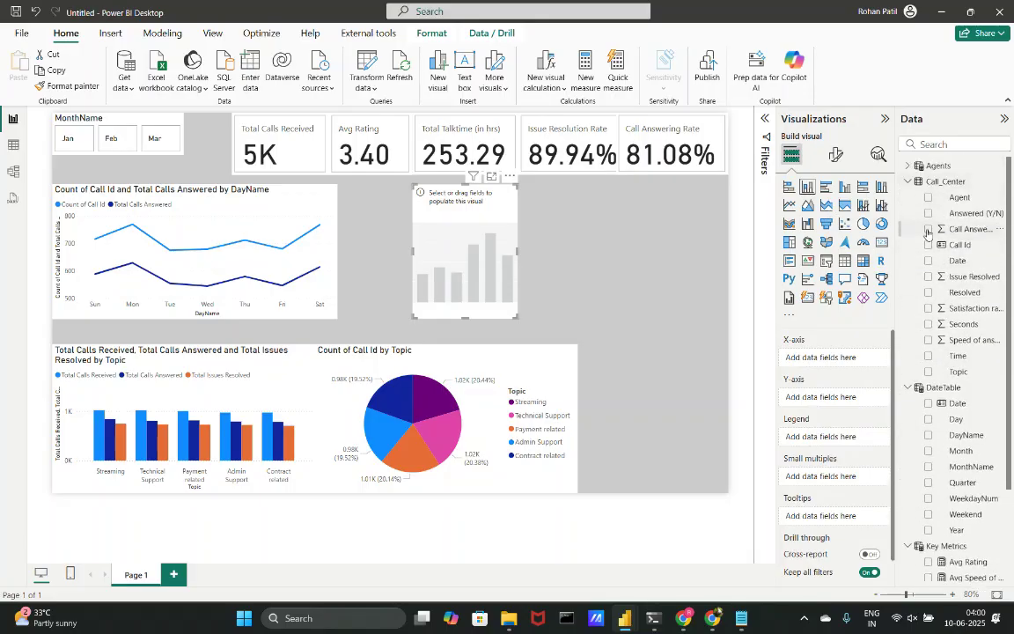
pyautogui.click(929, 198)
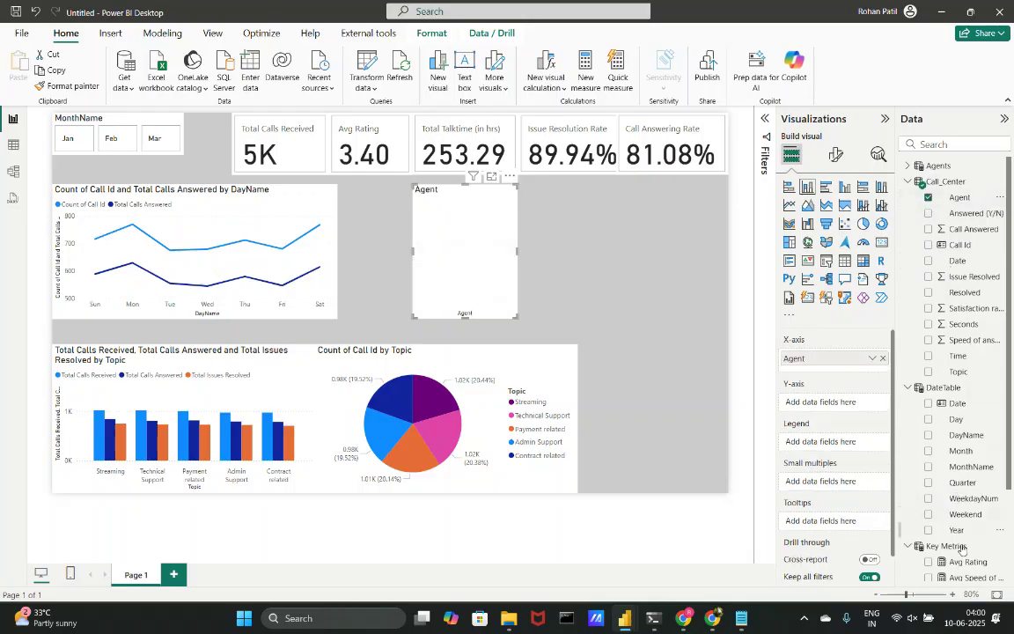
pyautogui.scroll(-5, 938, 515)
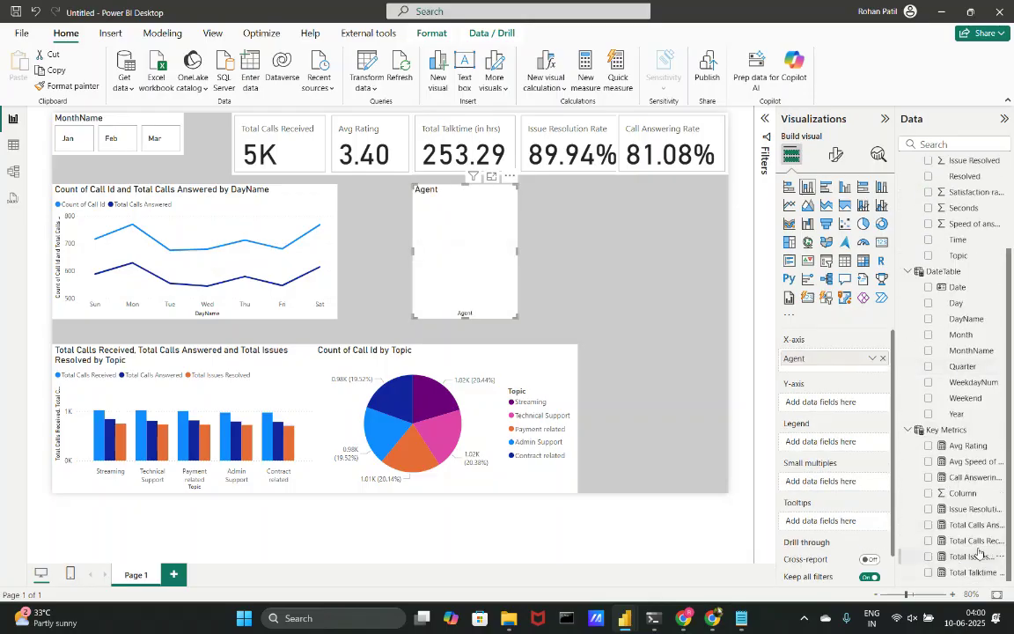
pyautogui.click(928, 556)
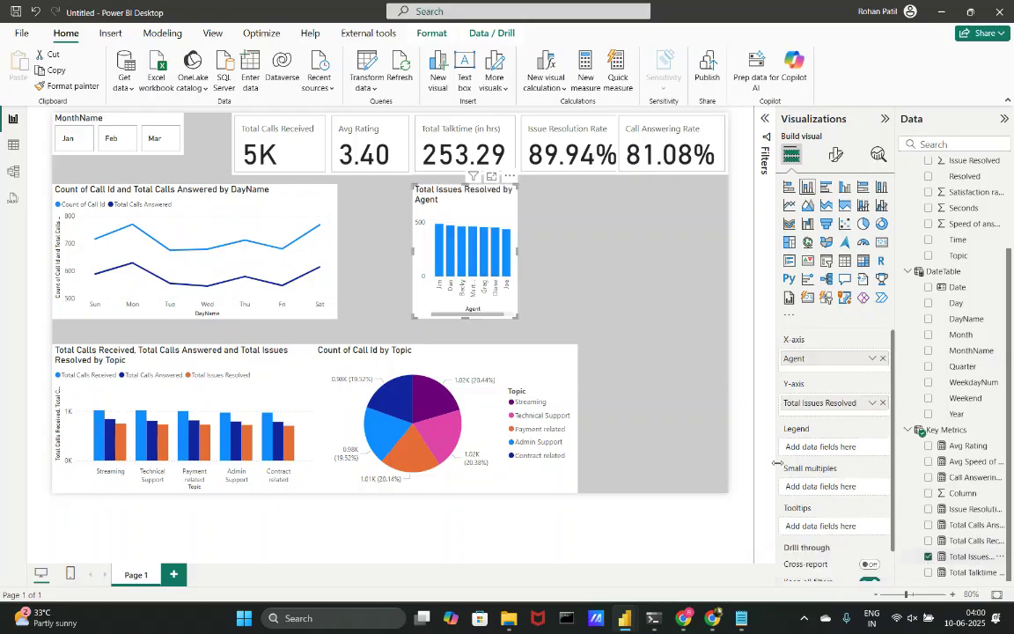
pyautogui.moveTo(514, 314); pyautogui.dragTo(613, 316)
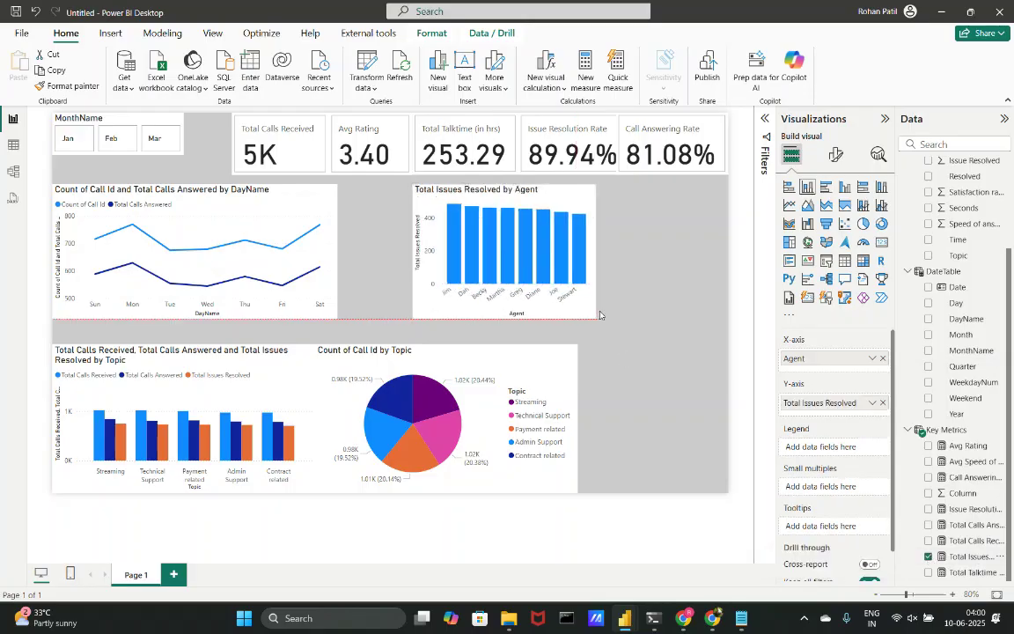
# Convert the agent column chart into a table visual and compare its figures with the Agents table data.
pyautogui.click(844, 260)
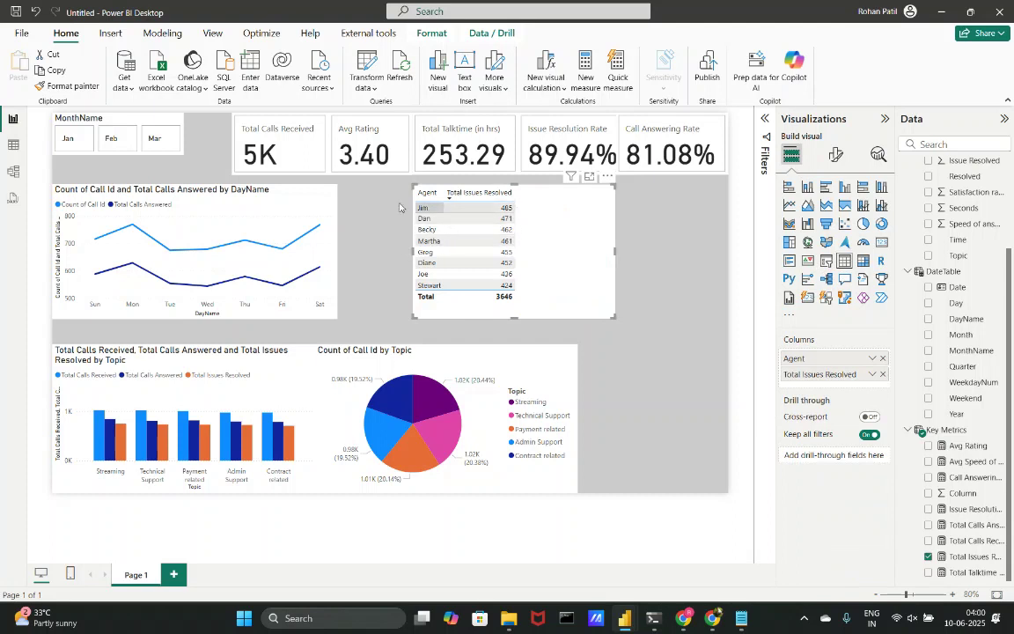
pyautogui.click(14, 153)
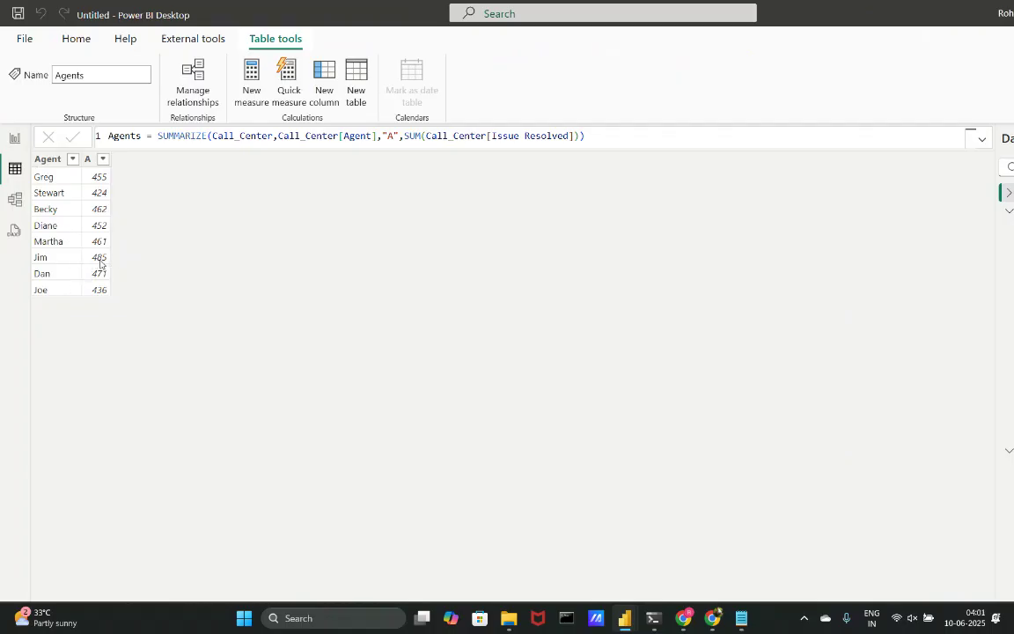
pyautogui.click(13, 139)
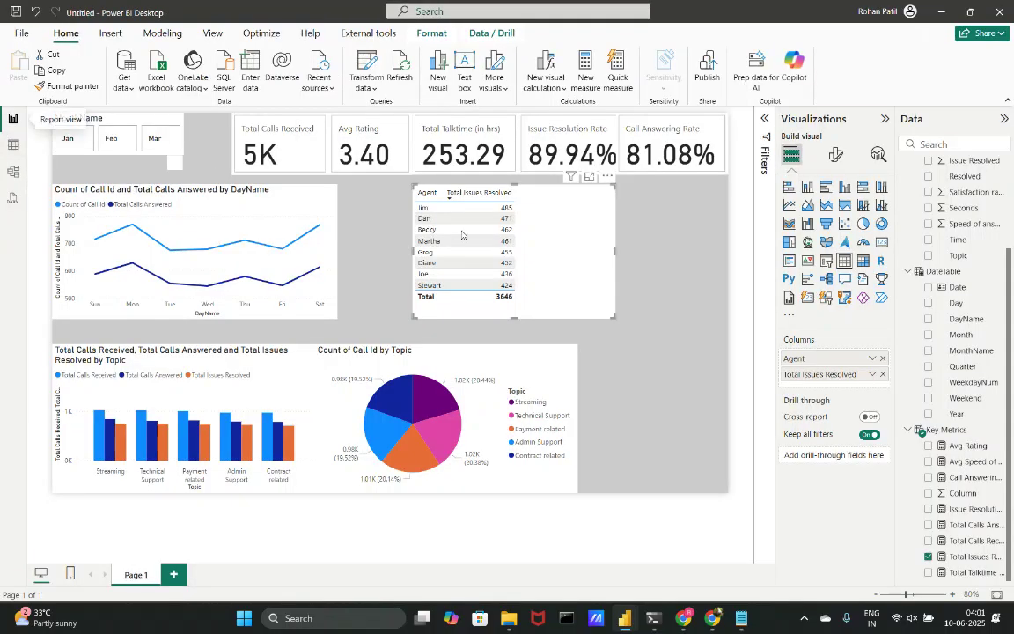
pyautogui.click(13, 144)
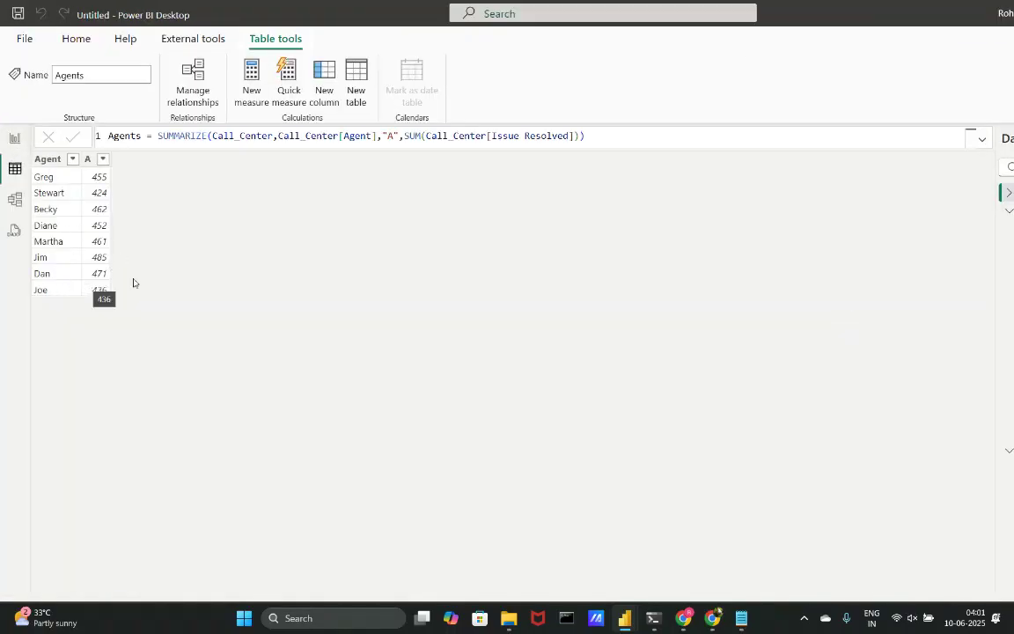
# Replace the name argument "A" with "Issues Resolved" in the Agents SUMMARIZE formula and commit it.
pyautogui.click(389, 137)
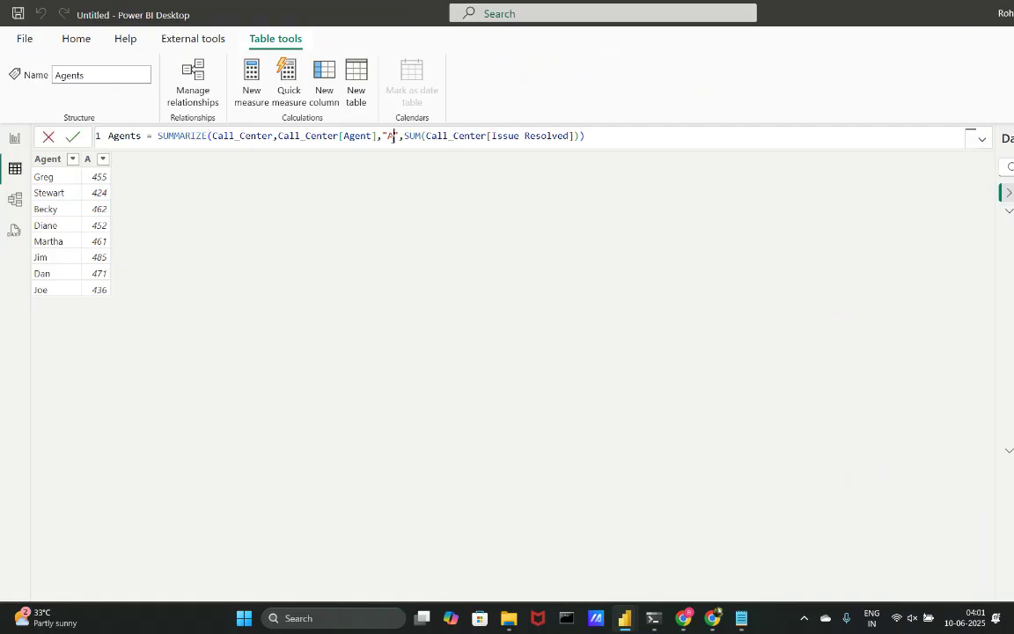
pyautogui.press('BackSpace')
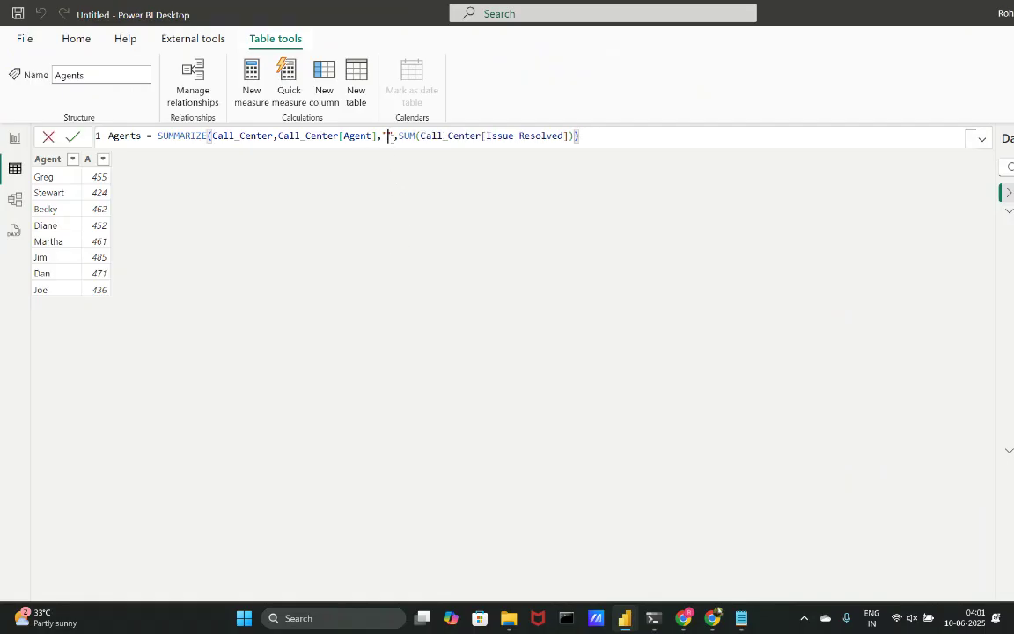
pyautogui.write('Issues ')
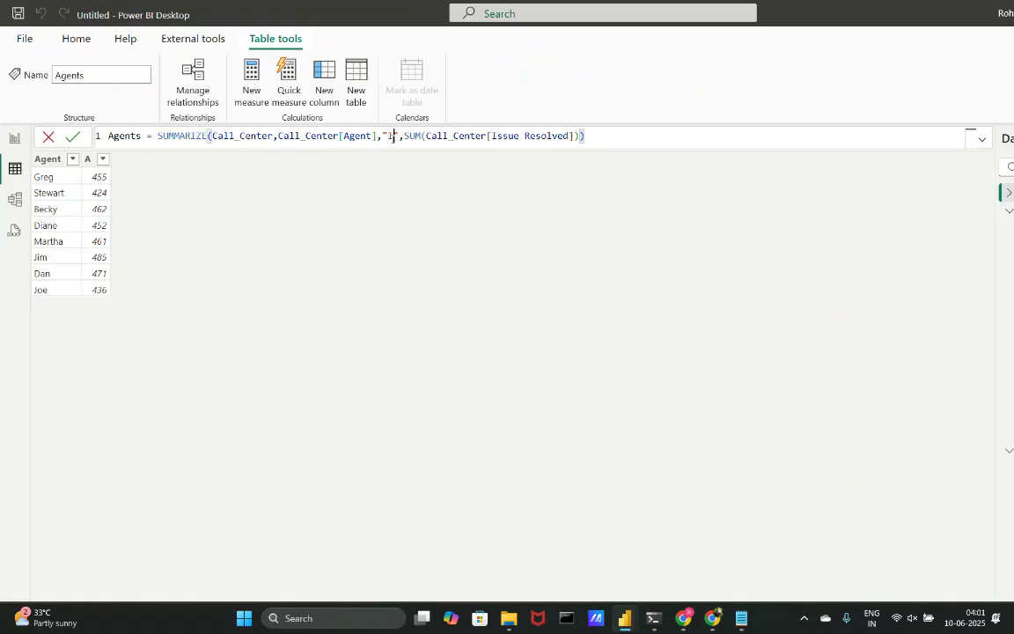
pyautogui.write('Res')
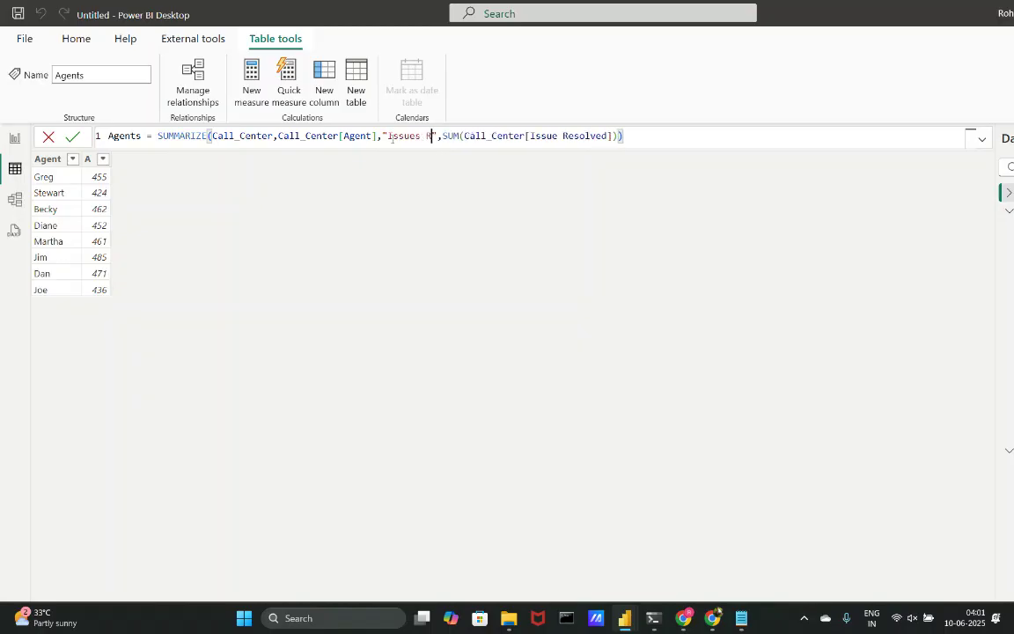
pyautogui.write('olved')
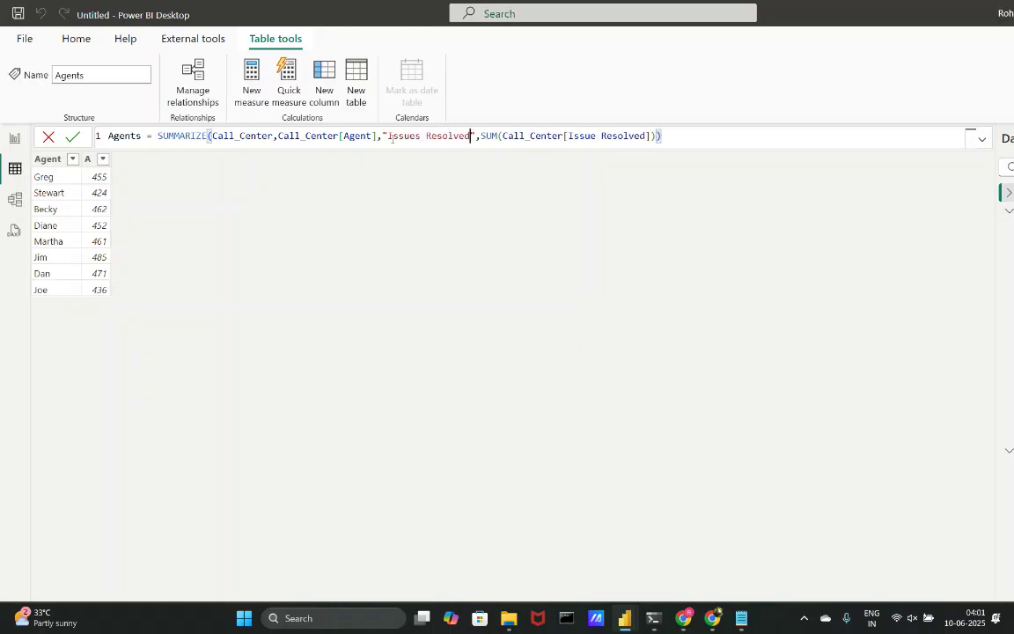
pyautogui.press('Return')
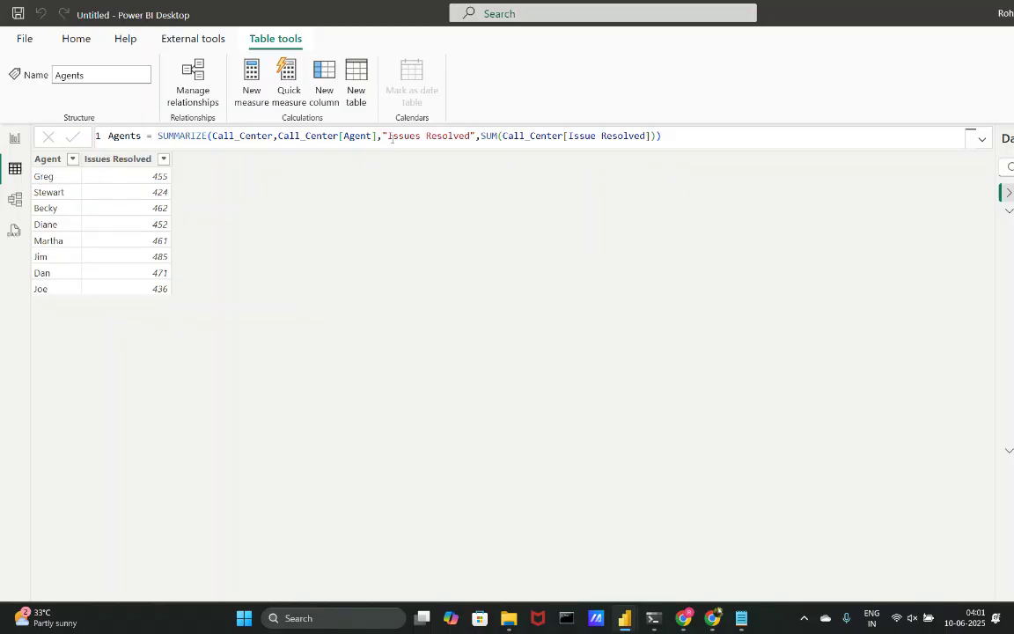
# Split the SUMMARIZE formula into indented lines before Call_Center[Agent] and "Issues Resolved", with a space before SUM.
pyautogui.click(273, 136)
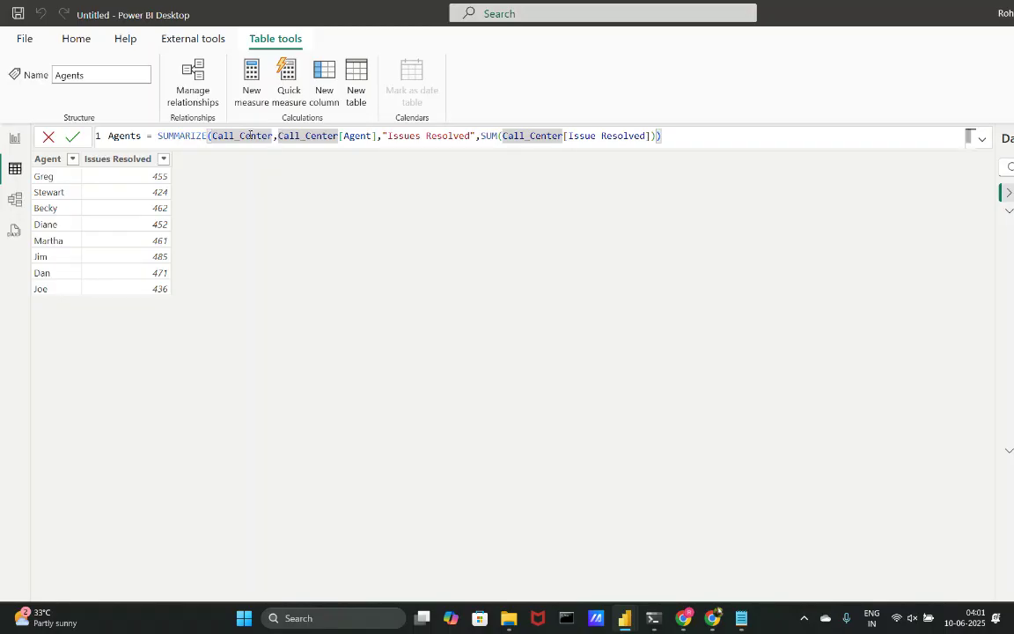
pyautogui.hotkey('shift', 'Return')
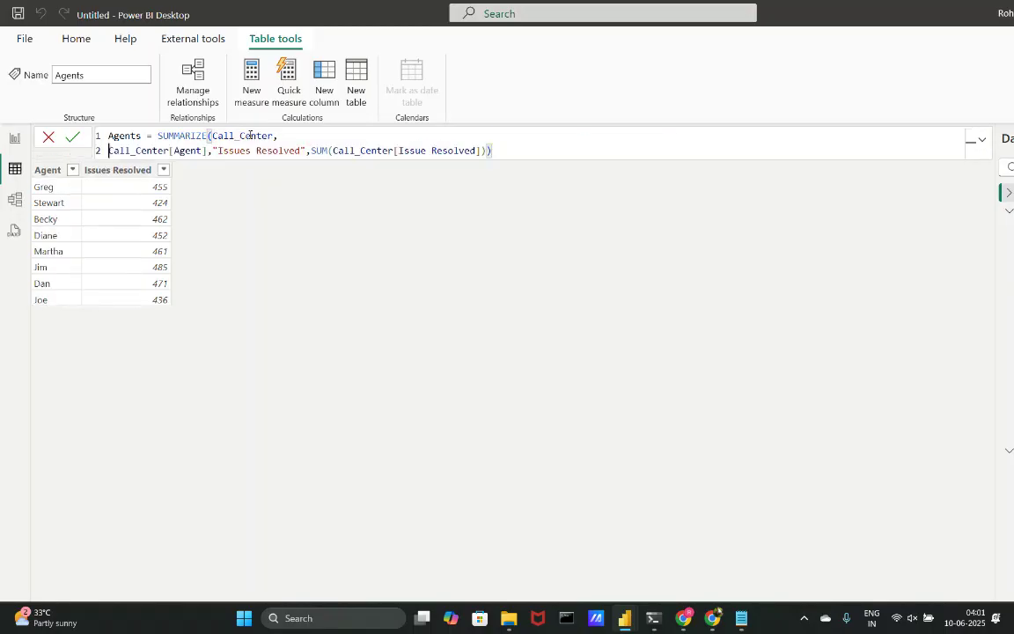
pyautogui.press('Tab')
pyautogui.press('Tab')
pyautogui.press('Tab')
pyautogui.press('Tab')
pyautogui.press('Tab')
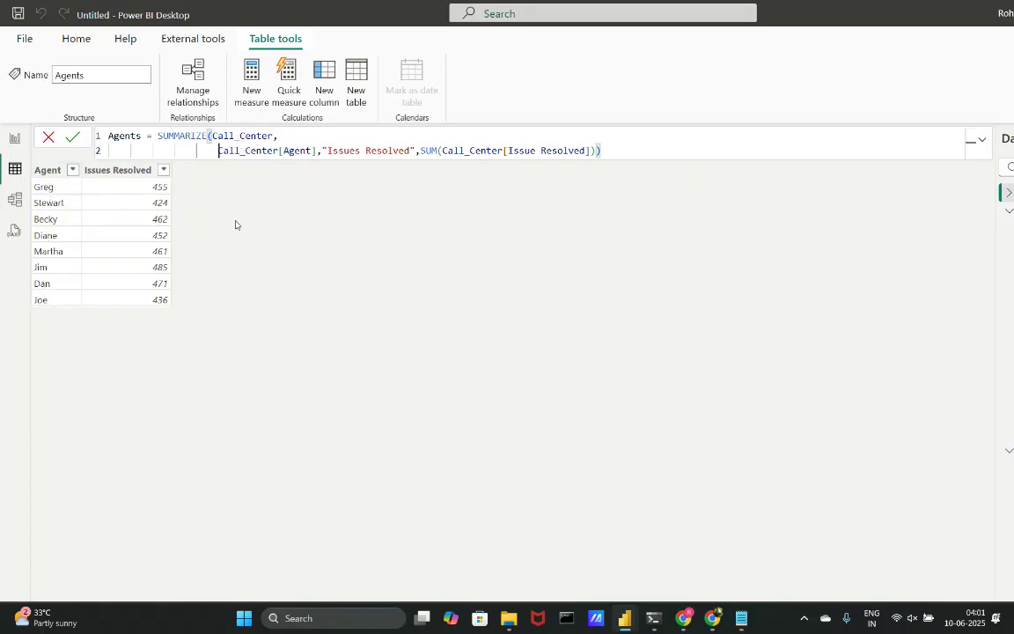
pyautogui.click(324, 151)
pyautogui.hotkey('shift', 'Return')
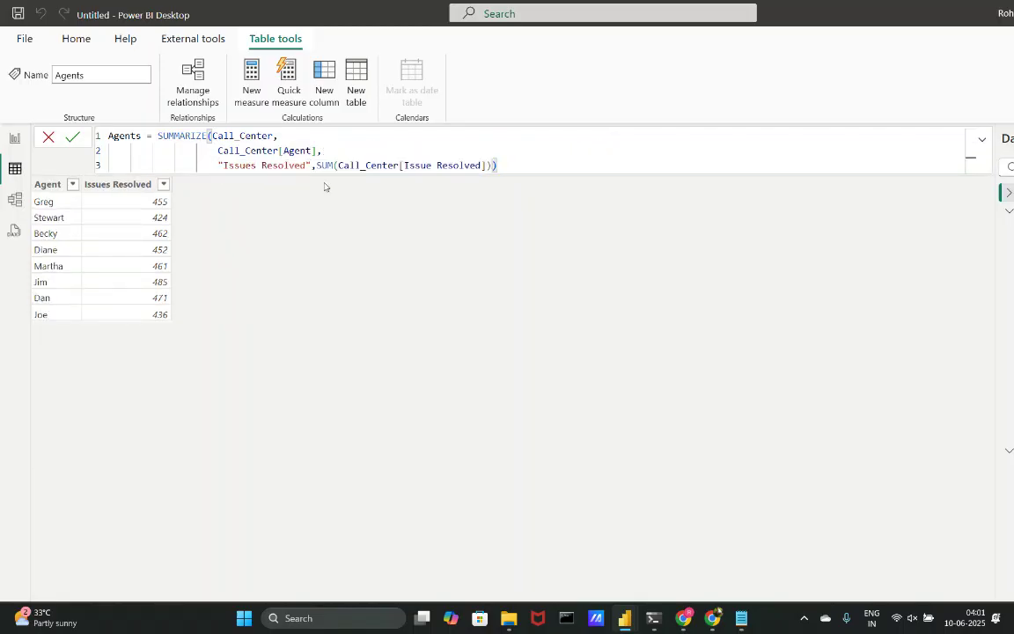
pyautogui.click(316, 166)
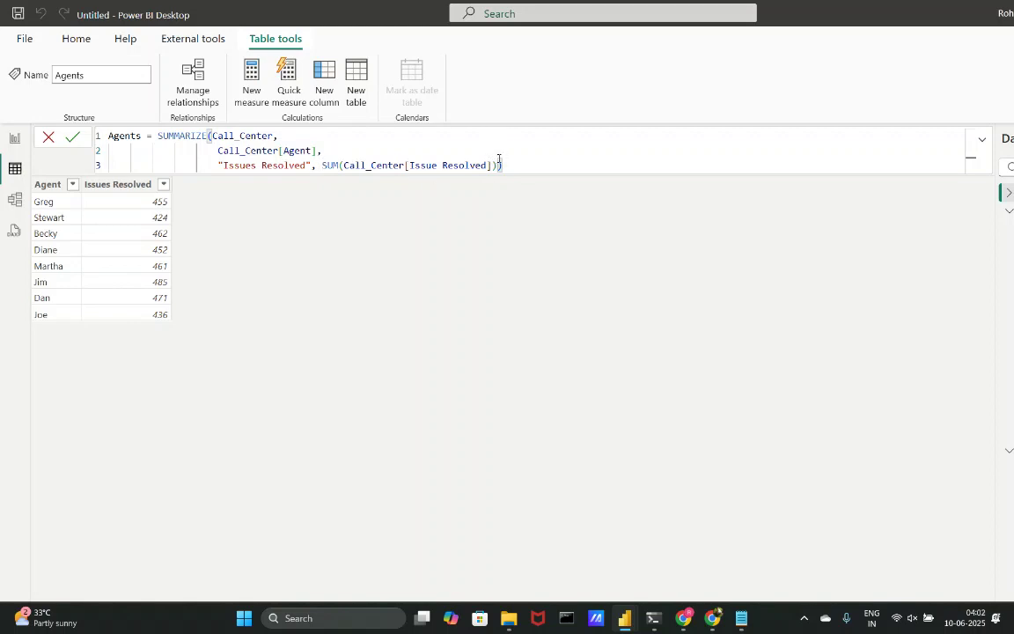
# Add a comma after the Issue Resolved SUM expression and insert three line breaks before the closing parenthesis.
pyautogui.write(',')
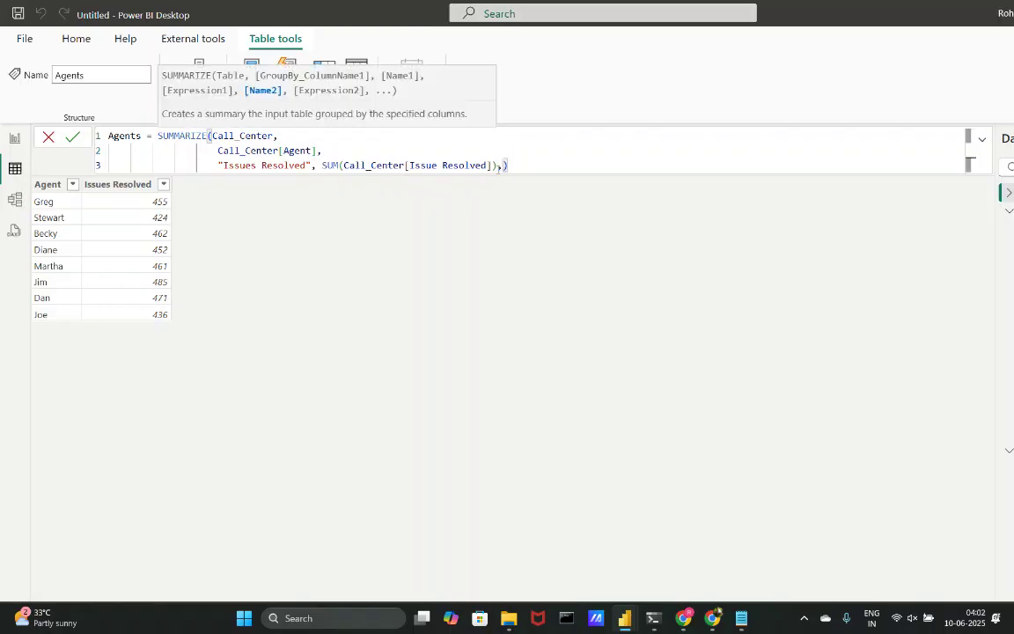
pyautogui.hotkey('shift', 'Return')
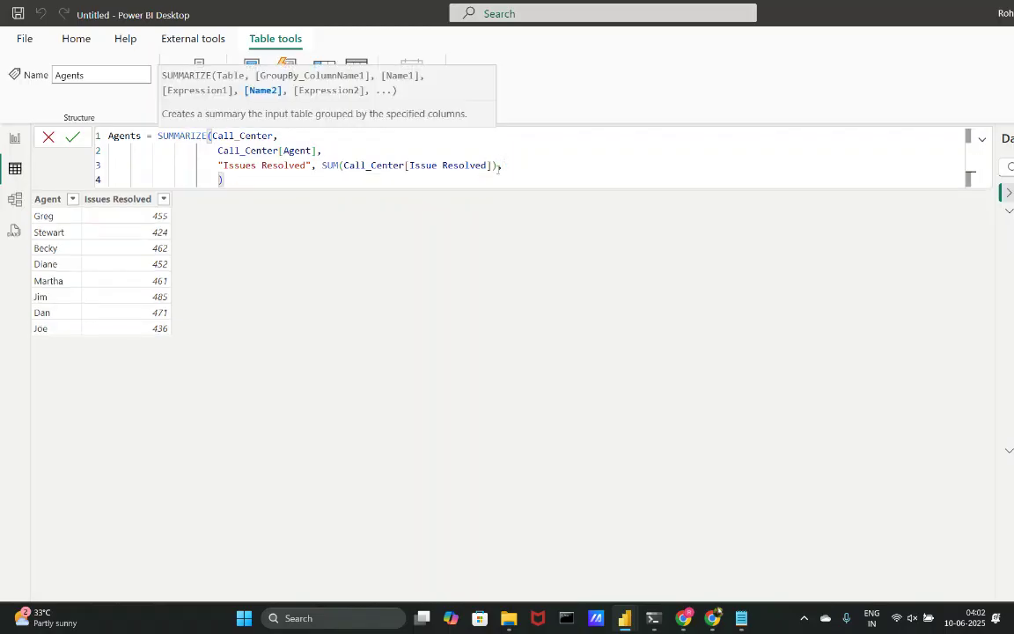
pyautogui.hotkey('shift', 'Return')
pyautogui.hotkey('shift', 'Return')
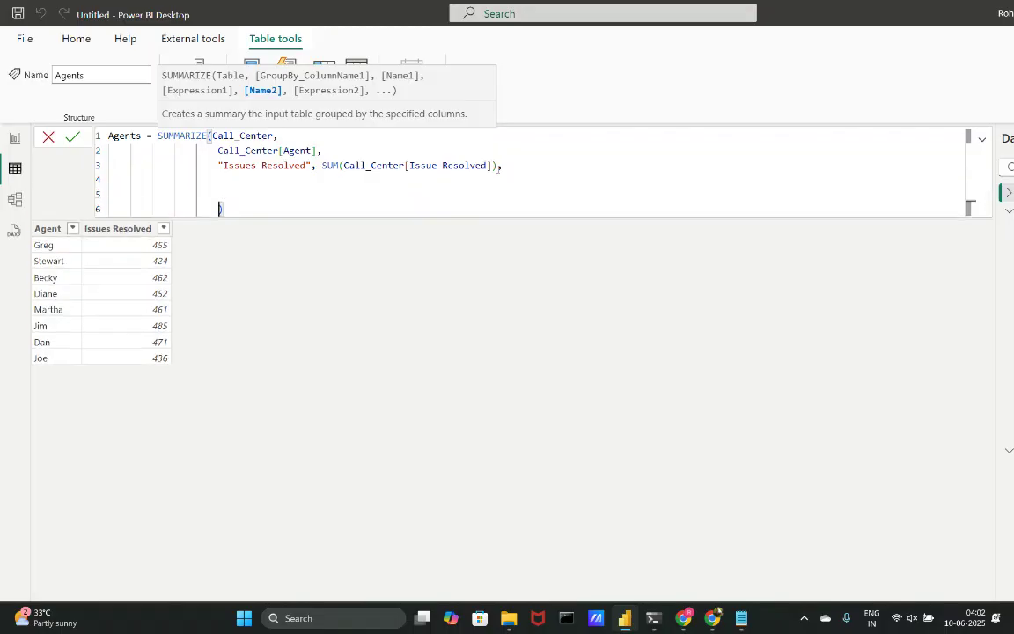
# Add "Calls Answered", SUM(Call_Center[Call Answered]) on the formula's fourth line and commit the Agents formula.
pyautogui.click(278, 184)
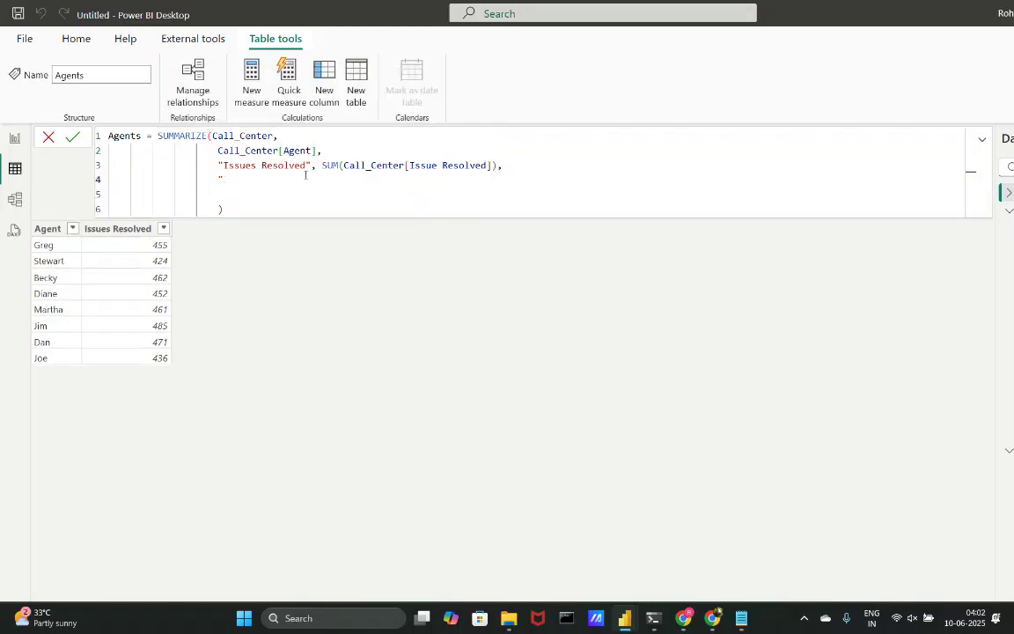
pyautogui.click(343, 150)
pyautogui.write('alls Answered", SUM(')
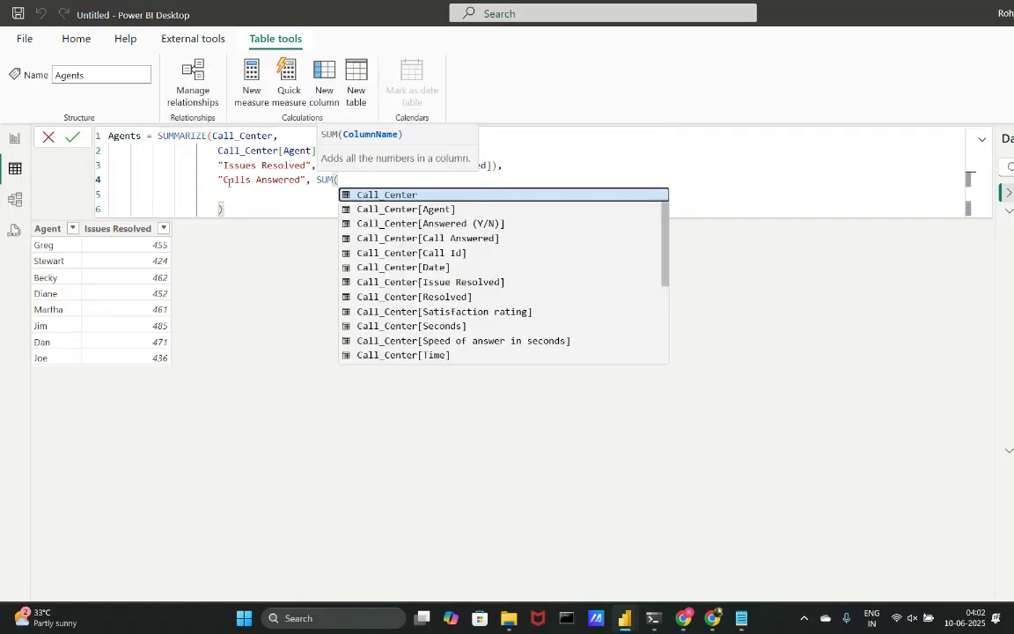
pyautogui.press('Down')
pyautogui.press('Down')
pyautogui.press('Down')
pyautogui.press('Tab')
pyautogui.write(')')
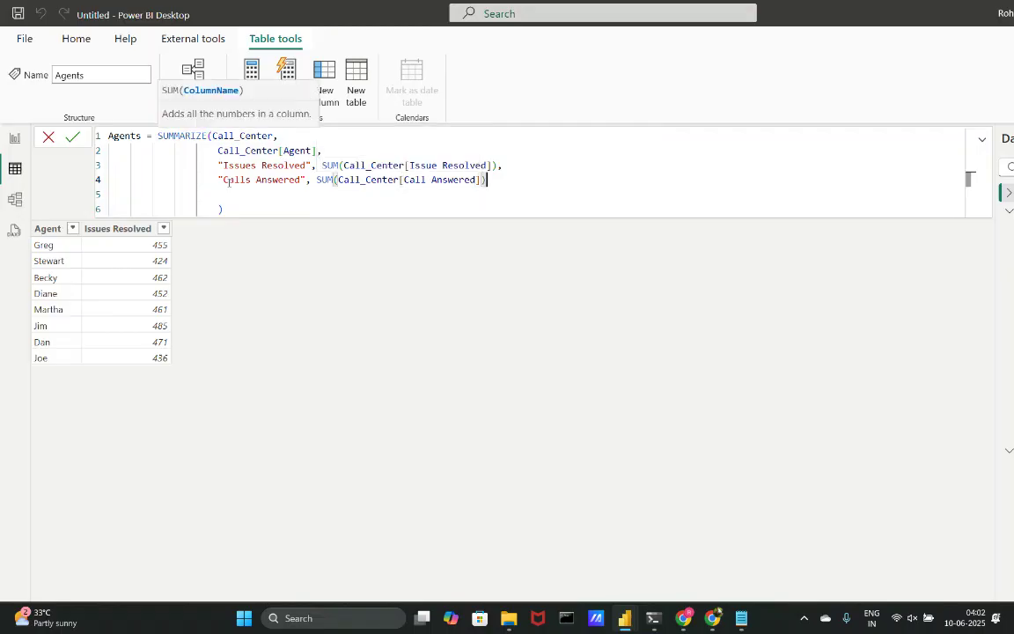
pyautogui.press('Return')
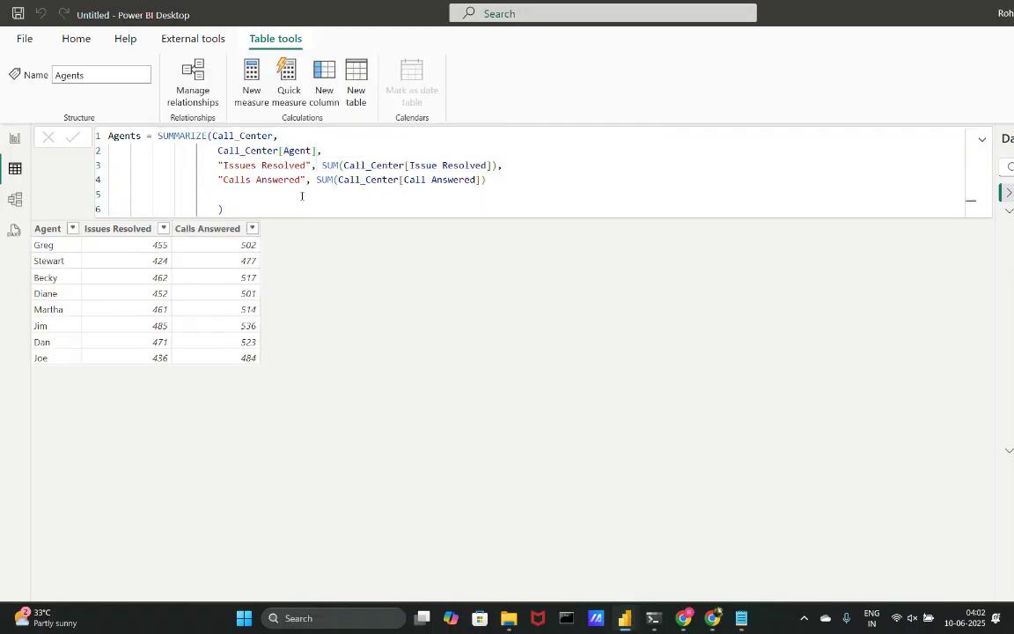
# Start a "Calls Received" name argument on the fifth line of the Agents SUMMARIZE formula, followed by a comma.
pyautogui.click(266, 199)
pyautogui.write(',')
pyautogui.write('Calls')
pyautogui.write(' Rec')
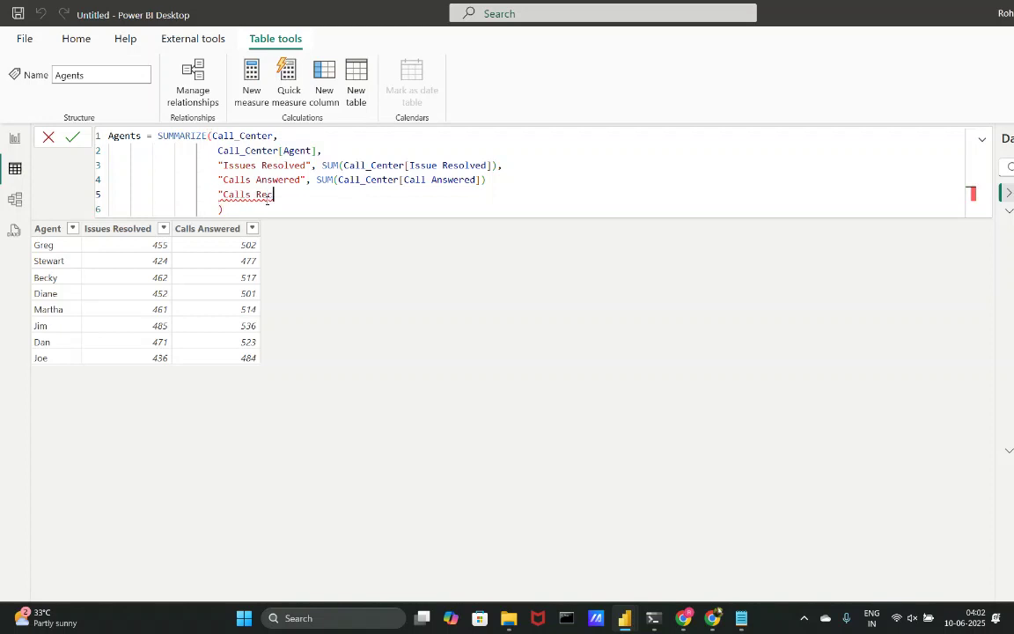
pyautogui.write('eived", "')
pyautogui.press('BackSpace')
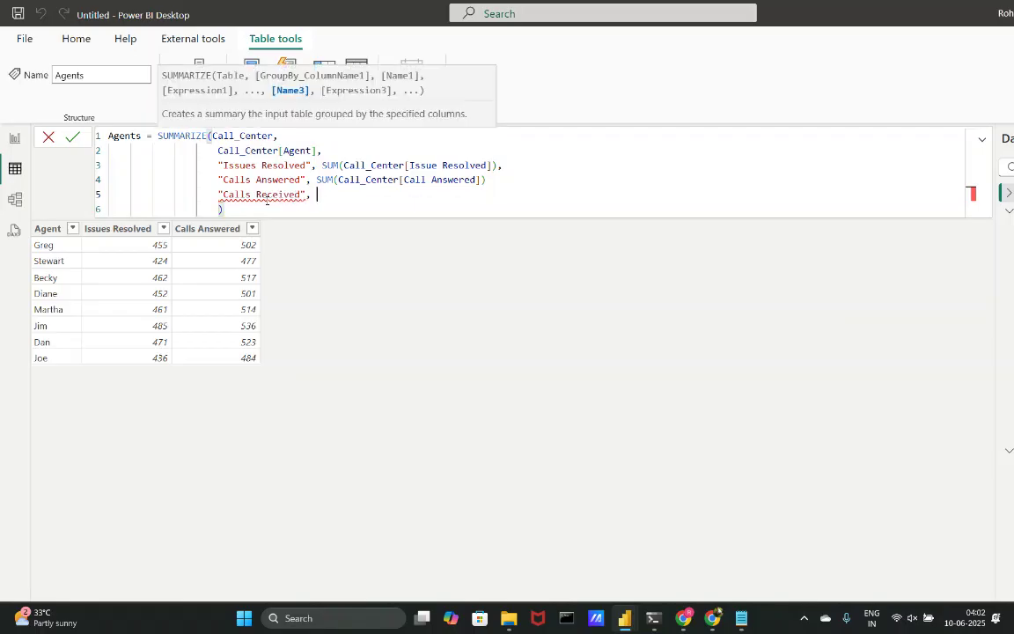
pyautogui.write('SUm')
pyautogui.press('BackSpace')
pyautogui.press('BackSpace')
pyautogui.press('BackSpace')
pyautogui.press('BackSpace')
pyautogui.write('(')
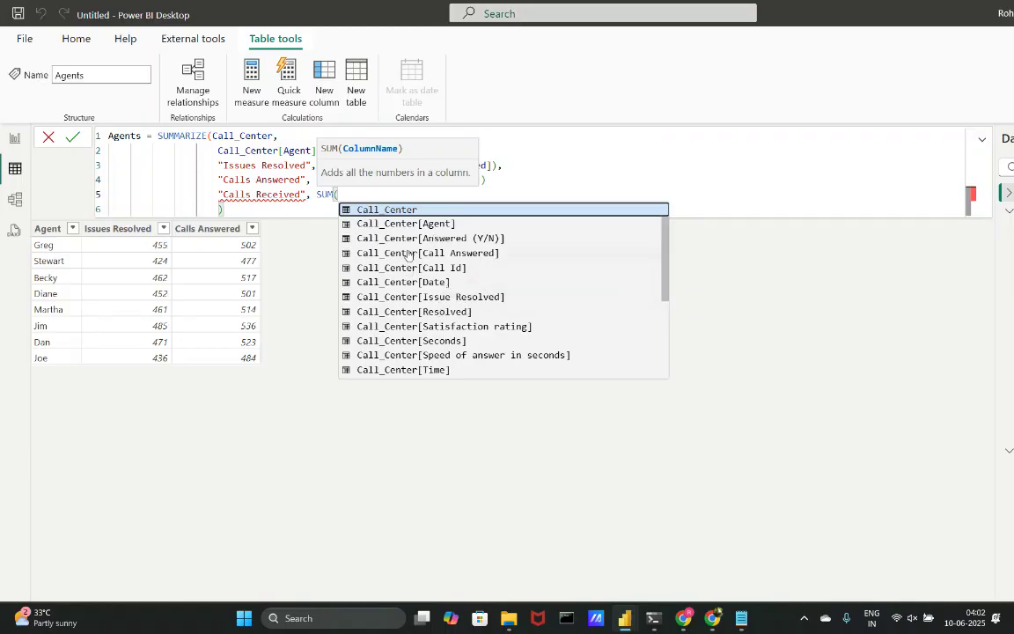
pyautogui.press('BackSpace')
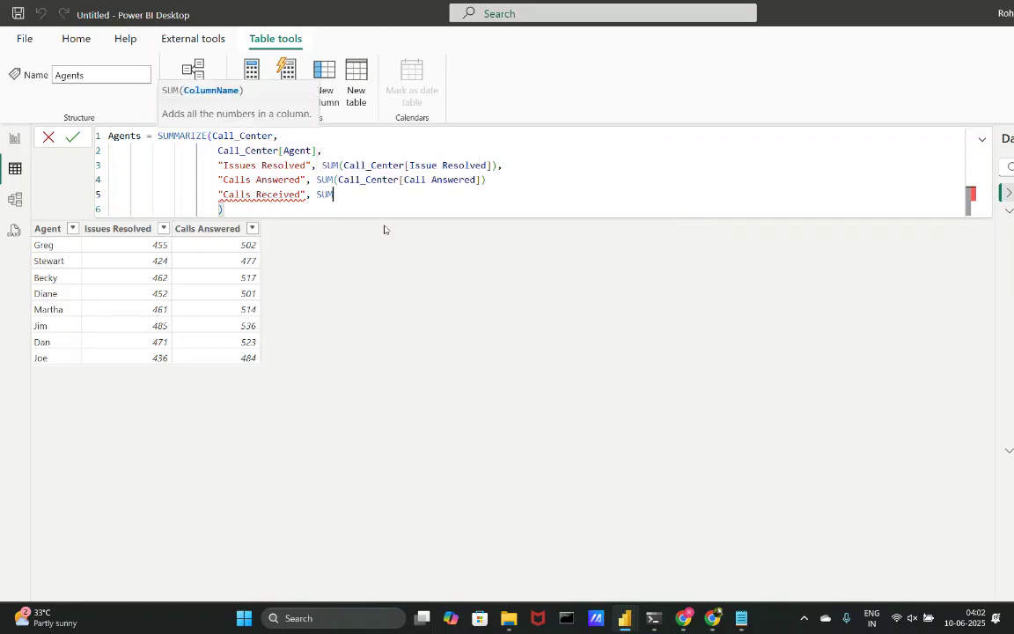
pyautogui.press('BackSpace')
pyautogui.press('BackSpace')
pyautogui.press('BackSpace')
# Complete "Calls Received" with count(Call_Center[Call Id]), add the missing comma after the Calls Answered expression, and commit the formula.
pyautogui.write('count')
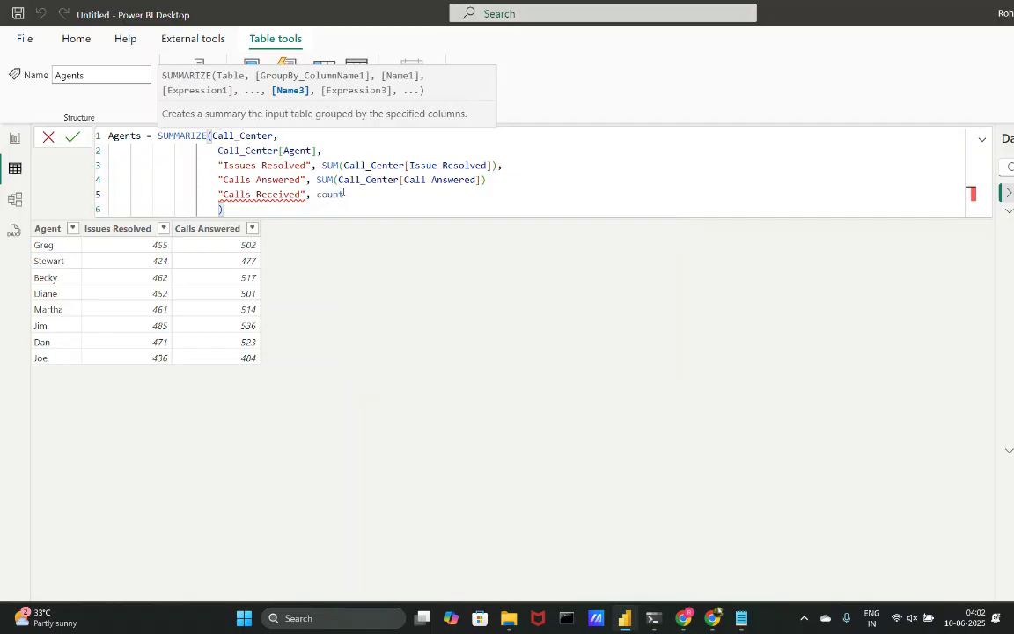
pyautogui.write('(')
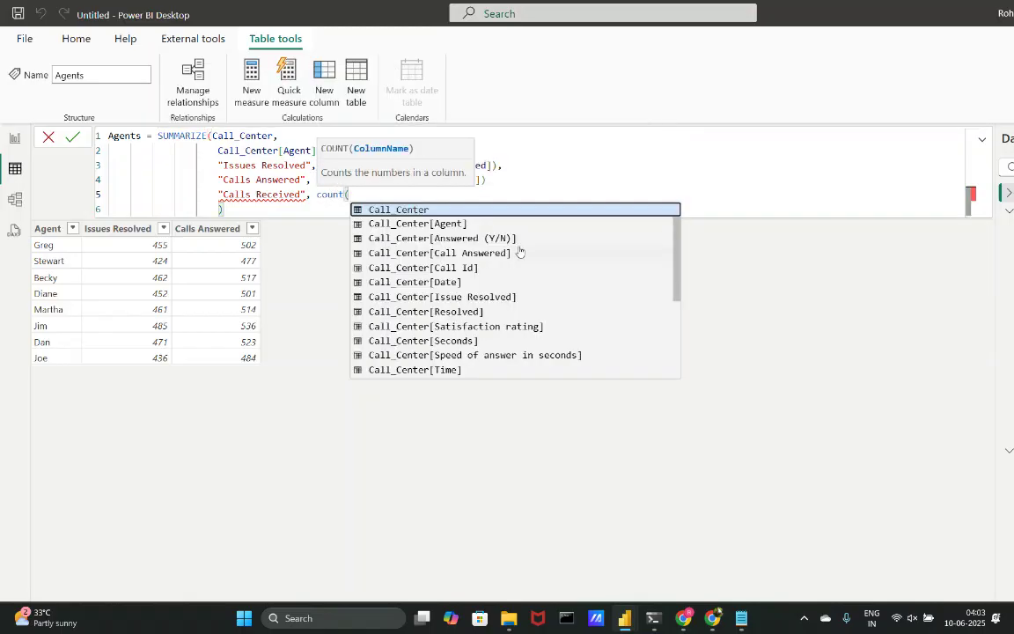
pyautogui.click(457, 271)
pyautogui.write(')')
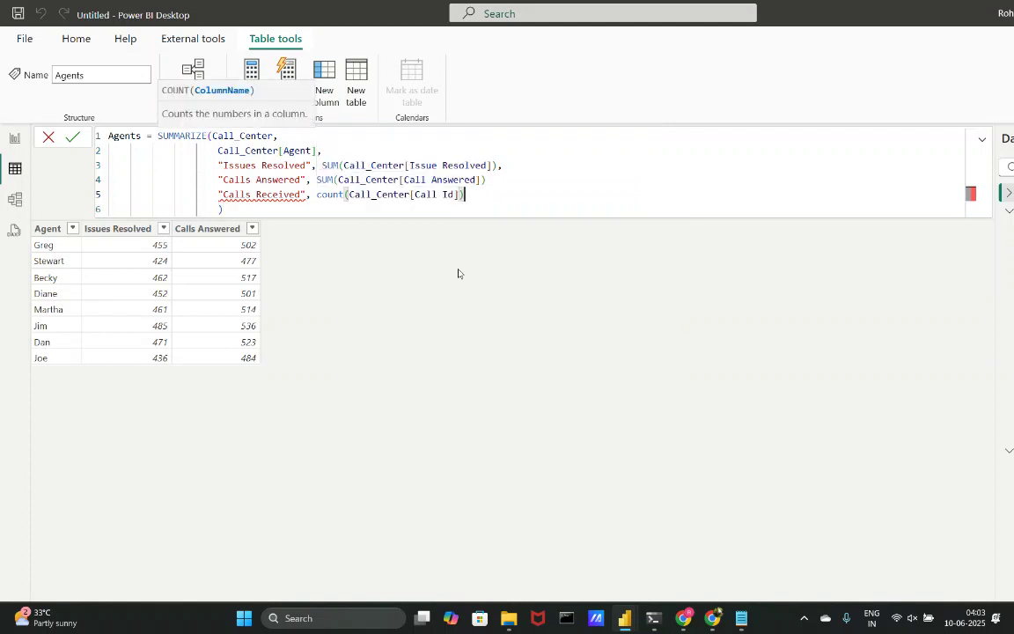
pyautogui.click(507, 187)
pyautogui.write(',')
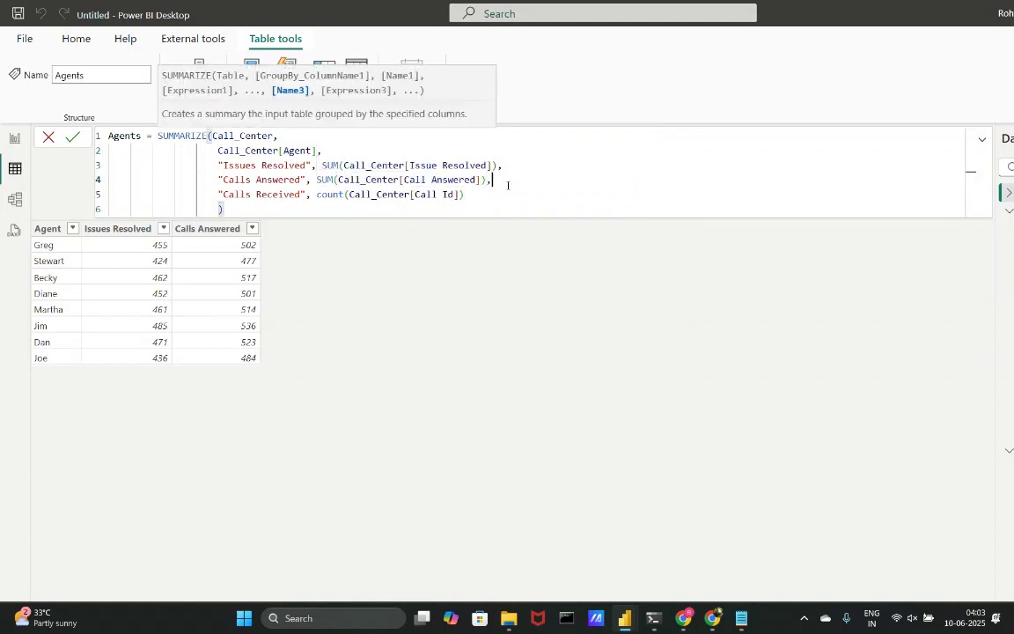
pyautogui.press('Return')
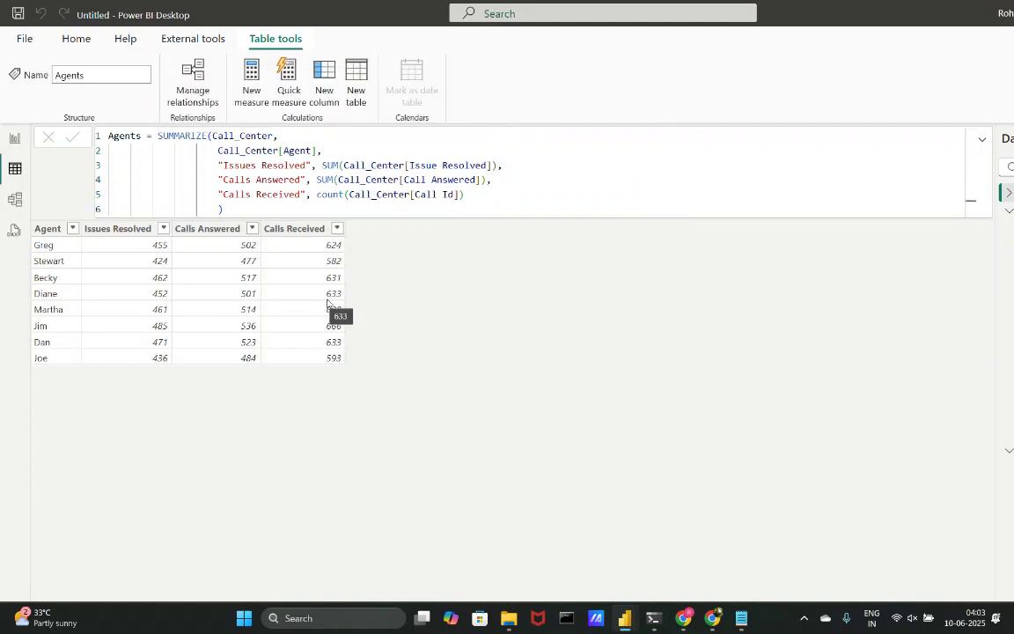
# Move the "Calls Received" argument line to directly below Call_Center[Agent] in the Agents formula.
pyautogui.click(497, 187)
pyautogui.moveTo(464, 194); pyautogui.dragTo(219, 195)
pyautogui.hotkey('ctrl', 'c')
pyautogui.press('BackSpace')
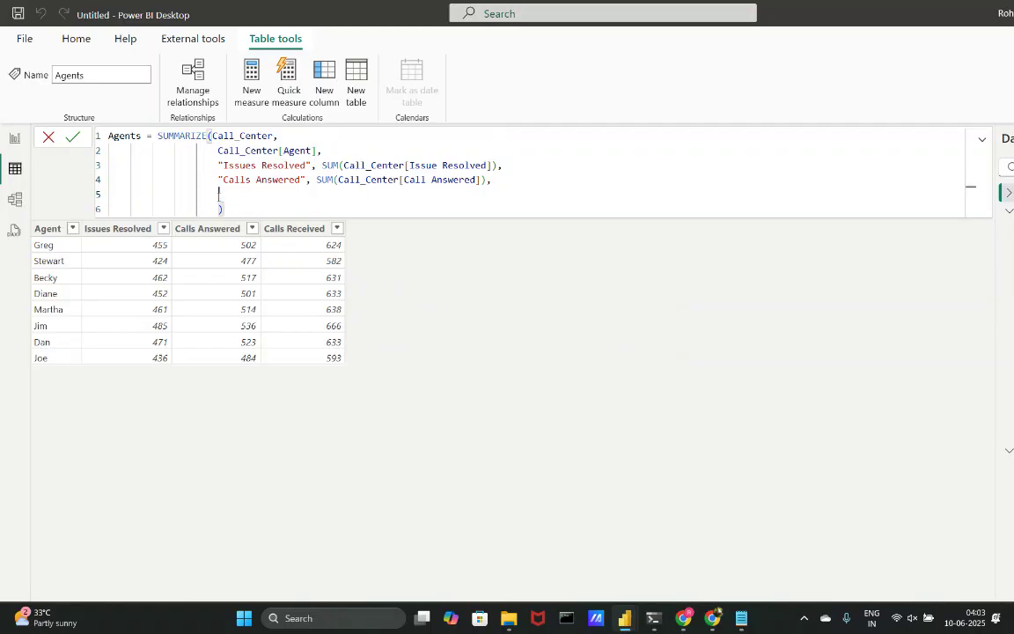
pyautogui.press('Return')
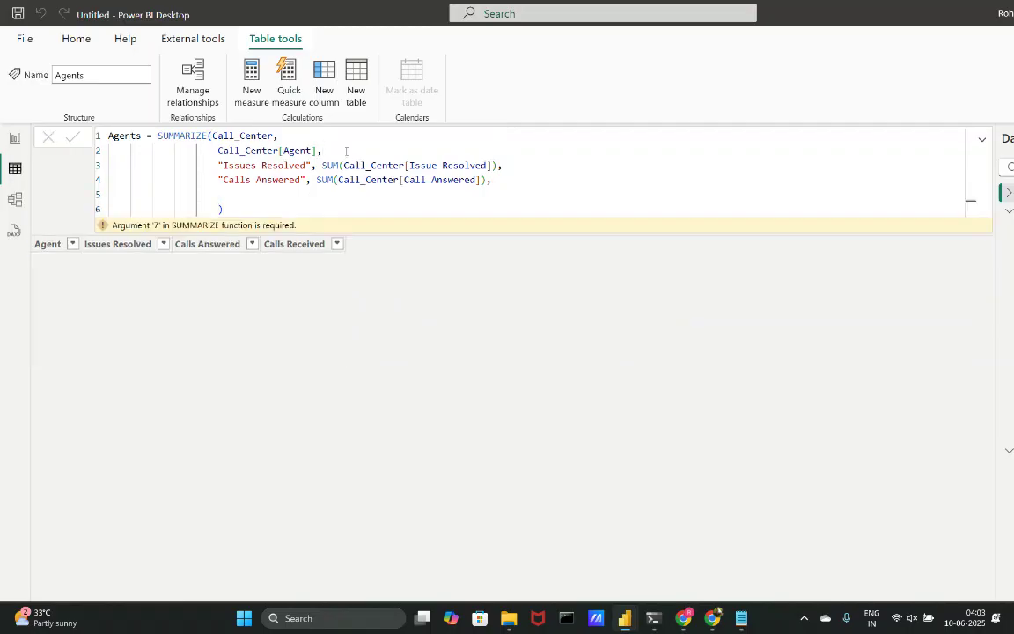
pyautogui.click(339, 152)
pyautogui.press('Return')
pyautogui.hotkey('ctrl', 'v')
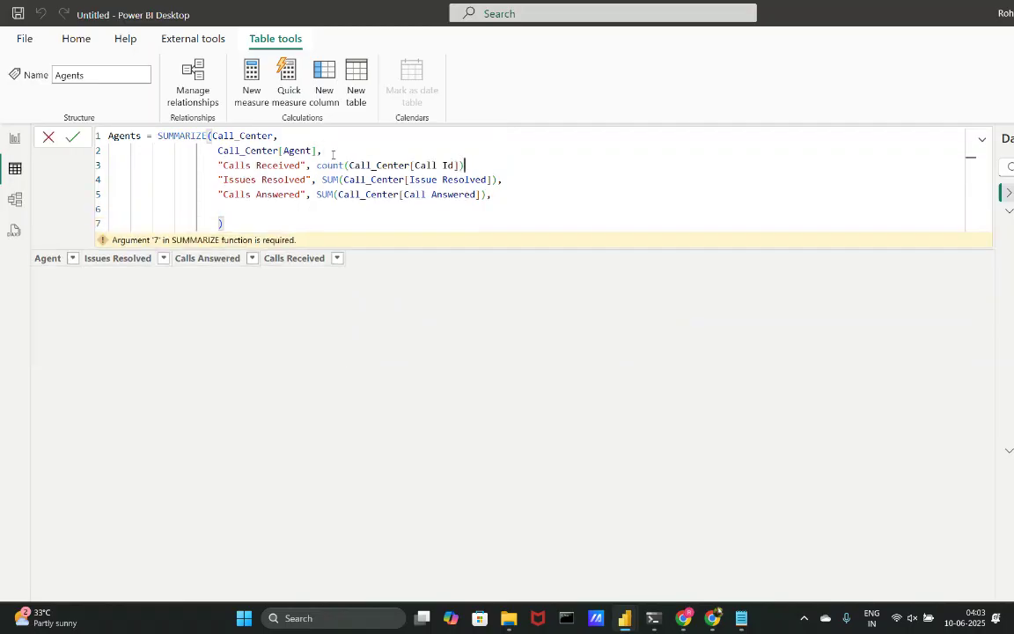
# Add a comma after count(Call_Center[Call Id]) and move the "Calls Answered" line directly beneath the "Calls Received" line.
pyautogui.moveTo(498, 194)
pyautogui.mouseDown()
pyautogui.moveTo(285, 207)
pyautogui.moveTo(220, 195)
pyautogui.mouseUp()
pyautogui.hotkey('ctrl', 'x')
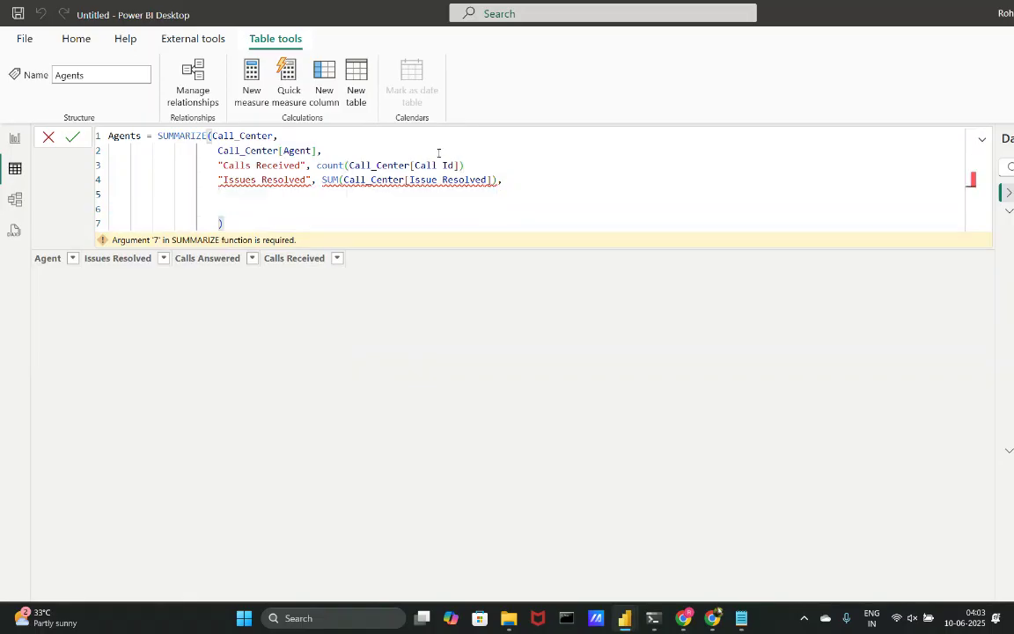
pyautogui.click(476, 166)
pyautogui.write(',')
pyautogui.press('Return')
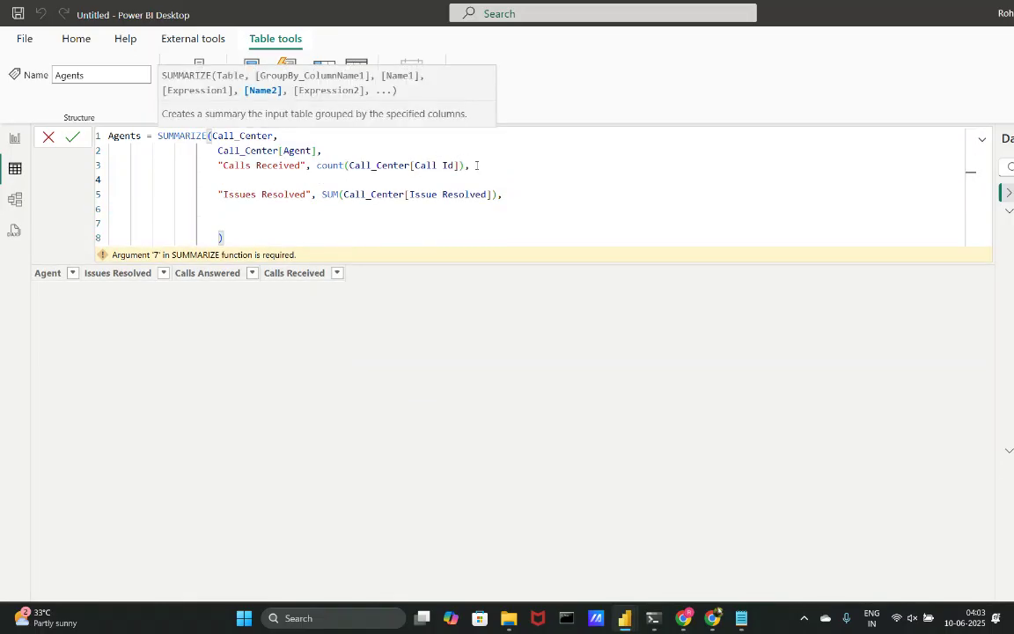
pyautogui.hotkey('ctrl', 'v')
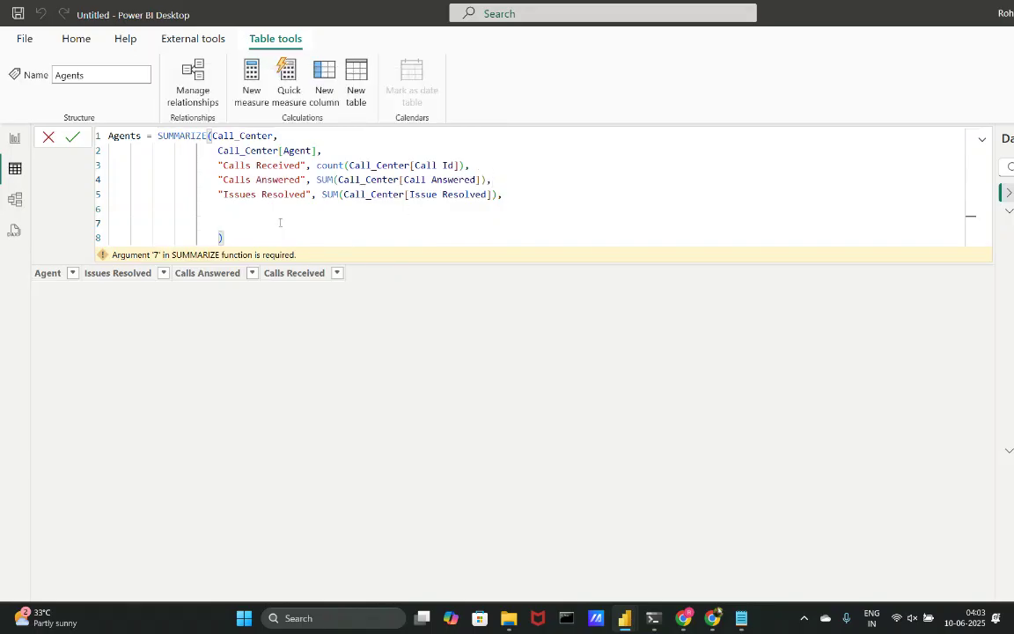
# Add "Issue Resolution Rate", [Issue Resolution Rate] on the sixth line and commit the Agents formula.
pyautogui.click(258, 208)
pyautogui.write('"')
pyautogui.write('ssue Resolution Rate", [')
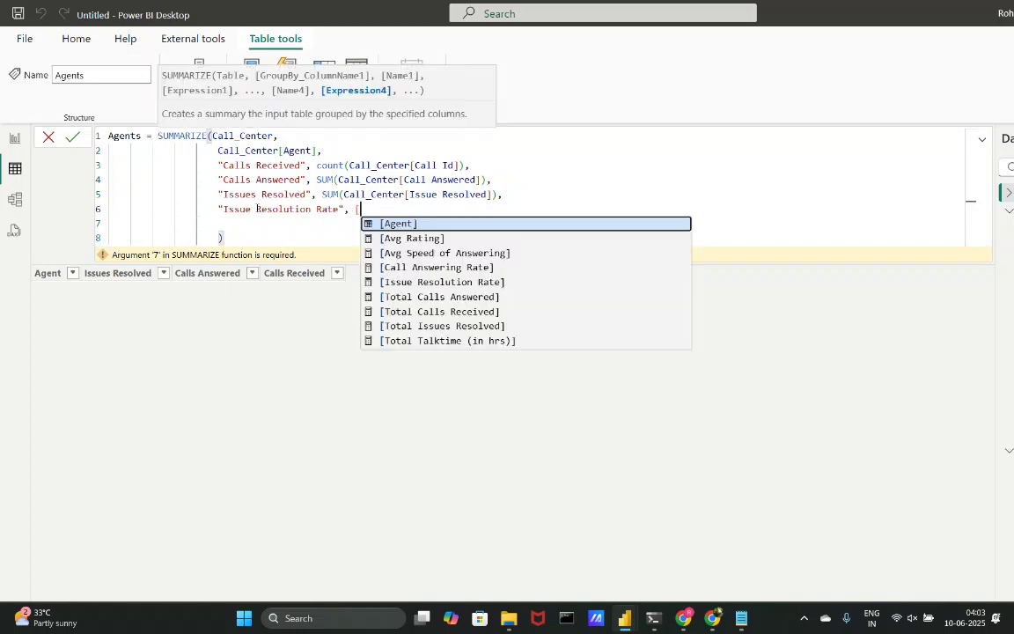
pyautogui.press('Down')
pyautogui.press('Down')
pyautogui.press('Down')
pyautogui.press('Down')
pyautogui.press('Down')
pyautogui.press('Down')
pyautogui.press('Down')
pyautogui.press('Down')
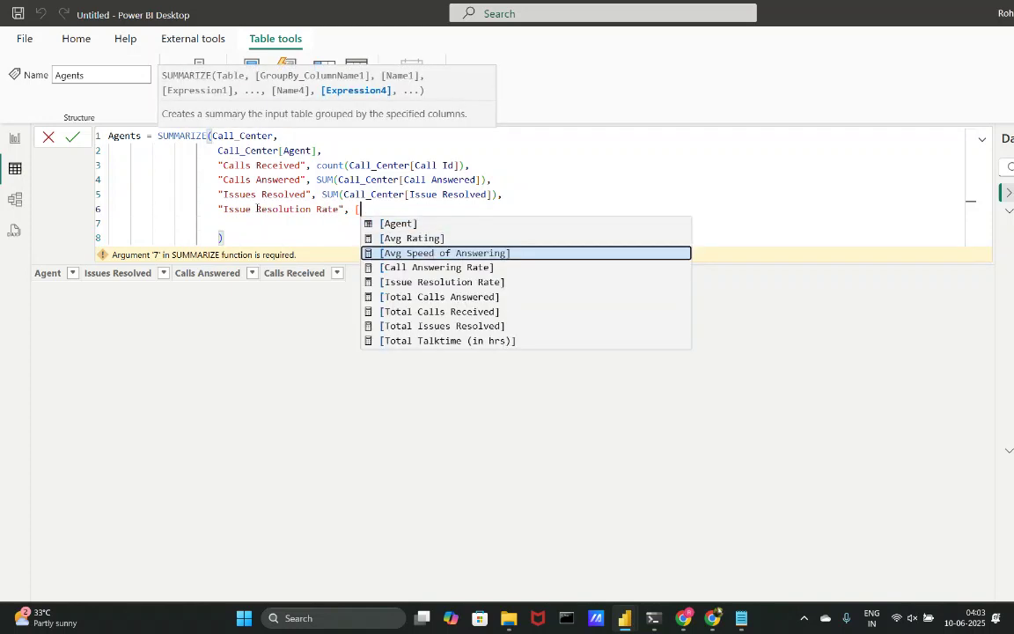
pyautogui.press('Down')
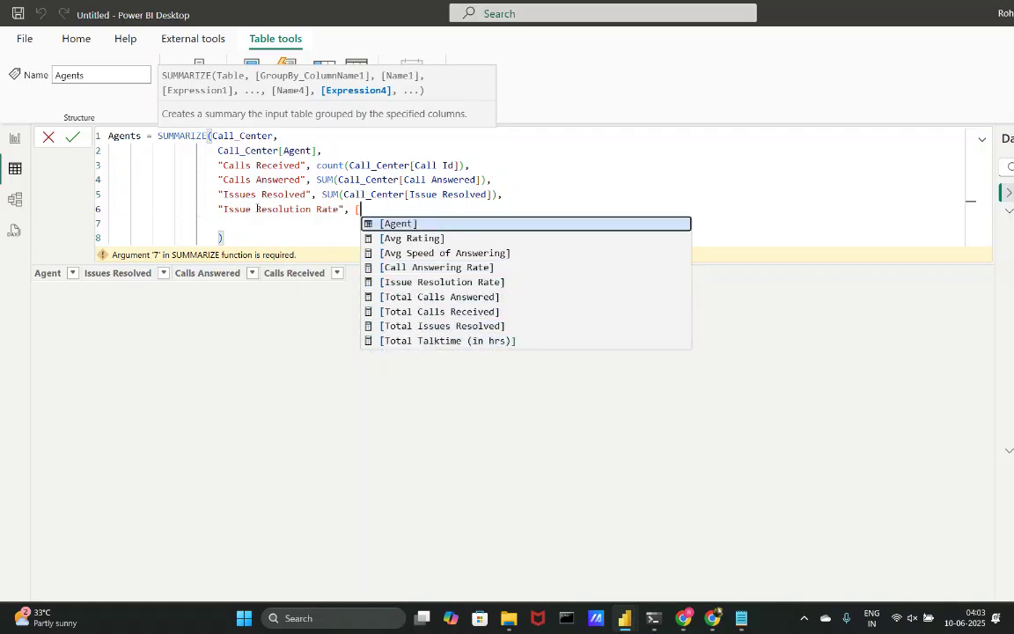
pyautogui.press('Down')
pyautogui.press('Down')
pyautogui.press('Down')
pyautogui.press('Down')
pyautogui.press('Tab')
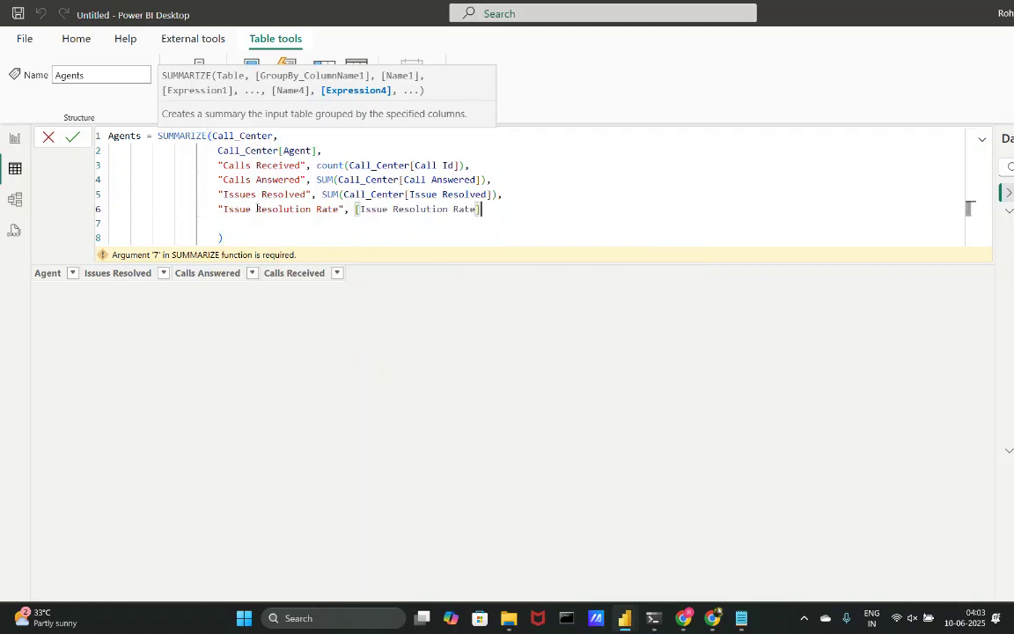
pyautogui.press('Return')
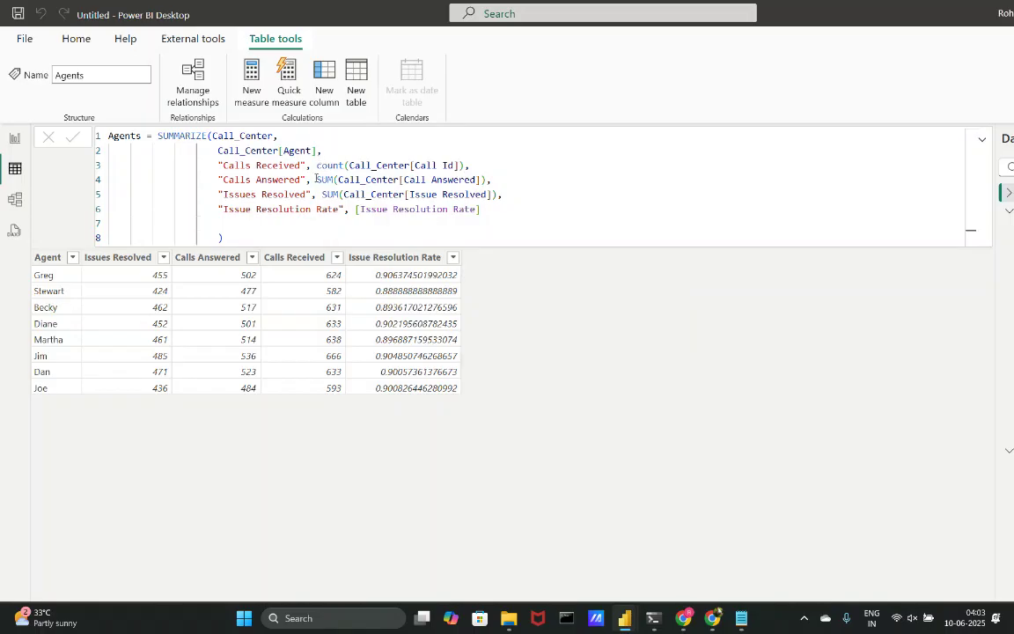
# Replace the SUM expression for "Calls Answered" with the [Total Calls Answered] measure and commit the formula.
pyautogui.moveTo(319, 180); pyautogui.dragTo(385, 179)
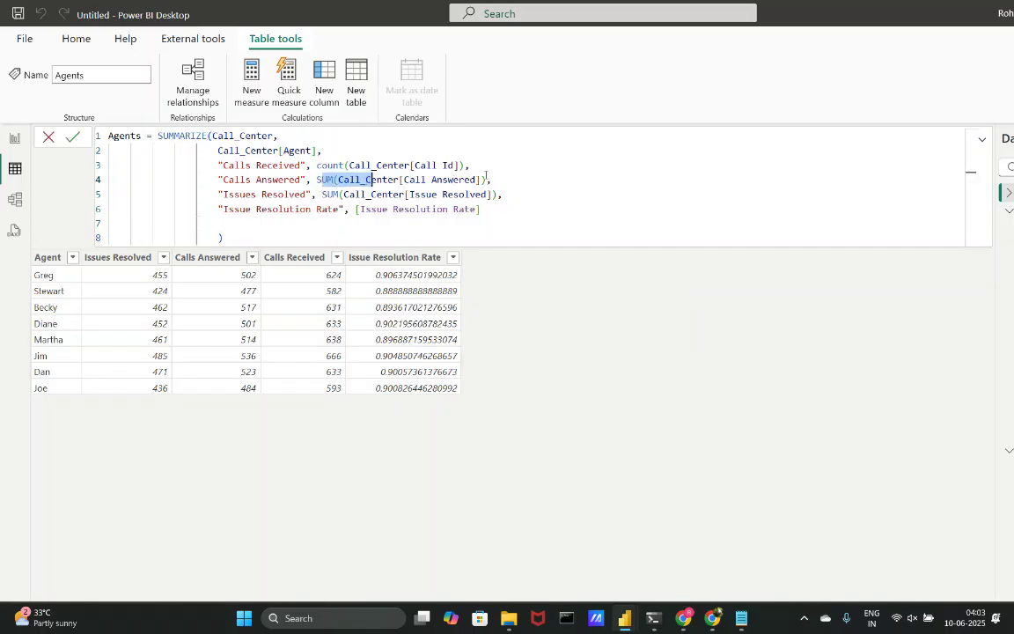
pyautogui.moveTo(486, 179); pyautogui.dragTo(317, 179)
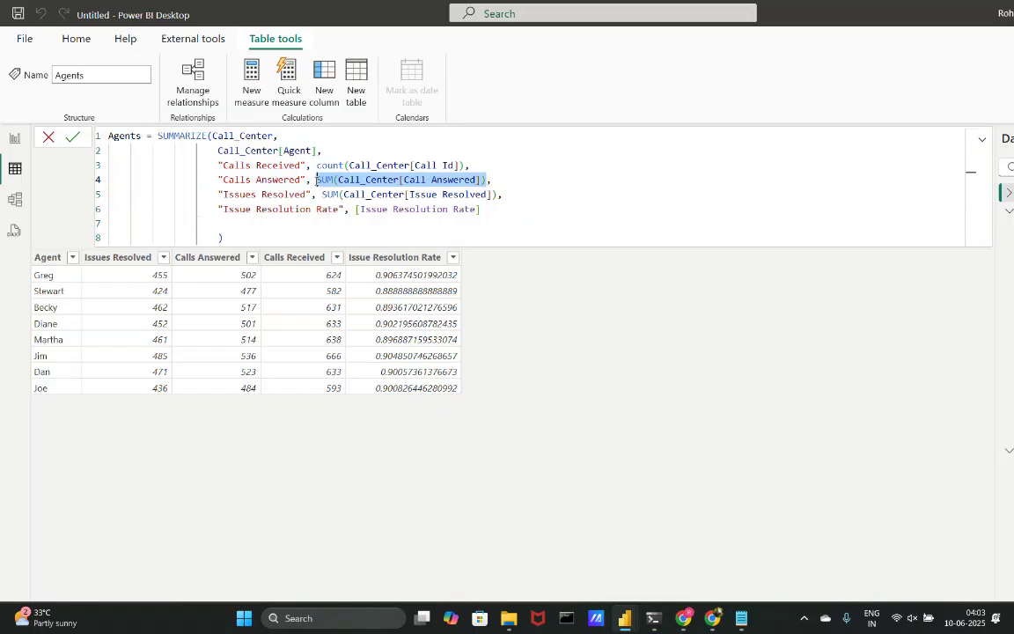
pyautogui.write('[')
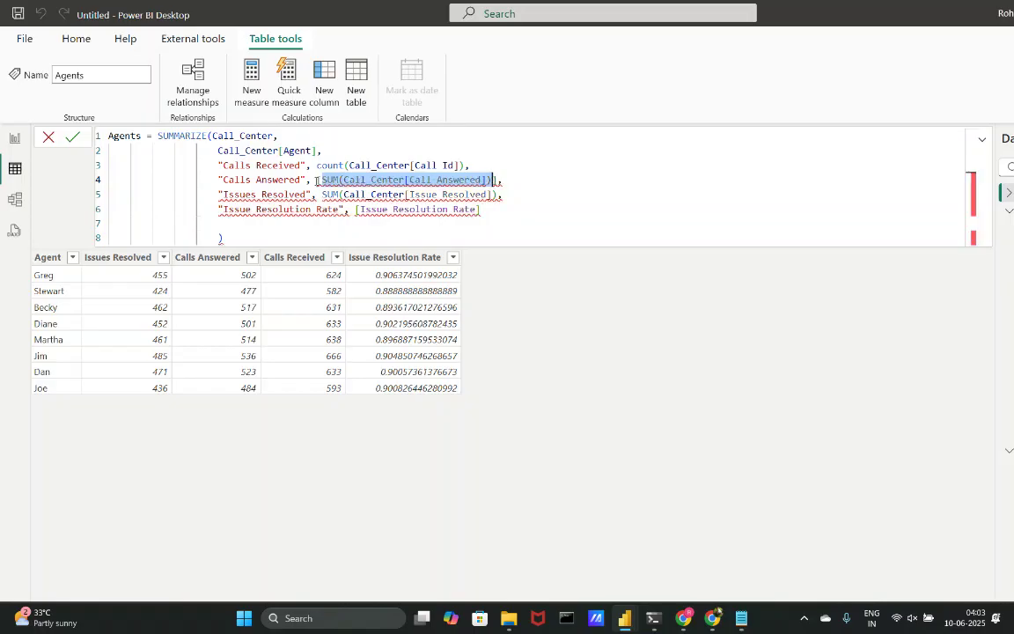
pyautogui.press('BackSpace')
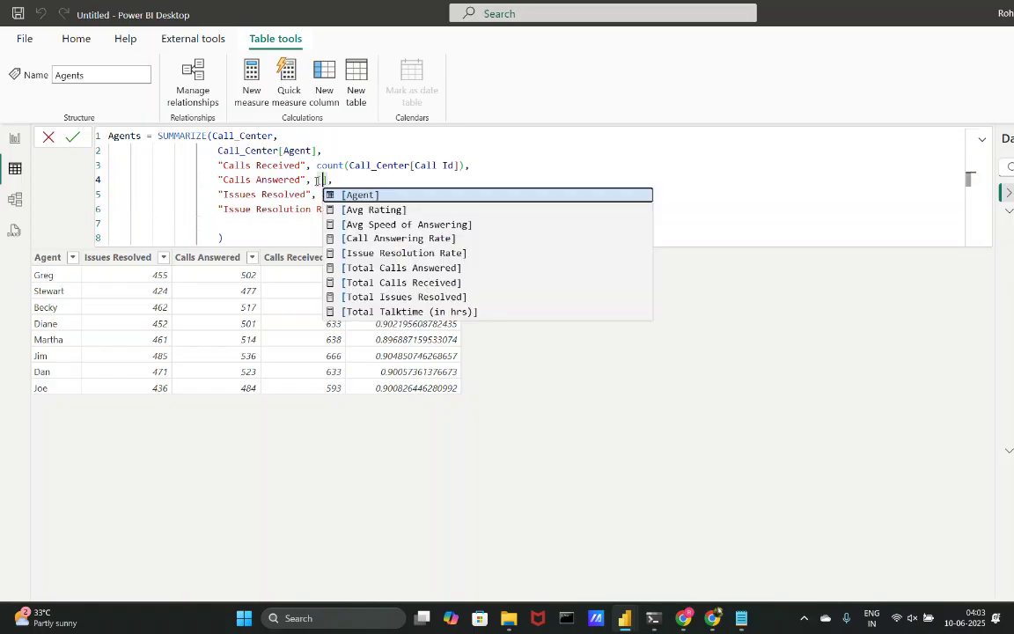
pyautogui.click(405, 268)
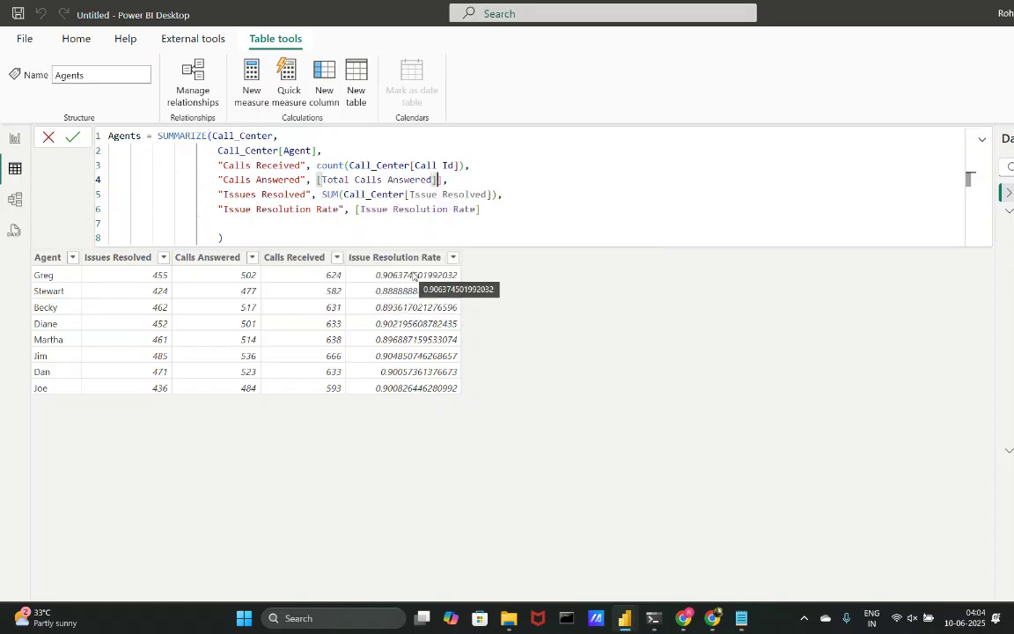
pyautogui.press('Delete')
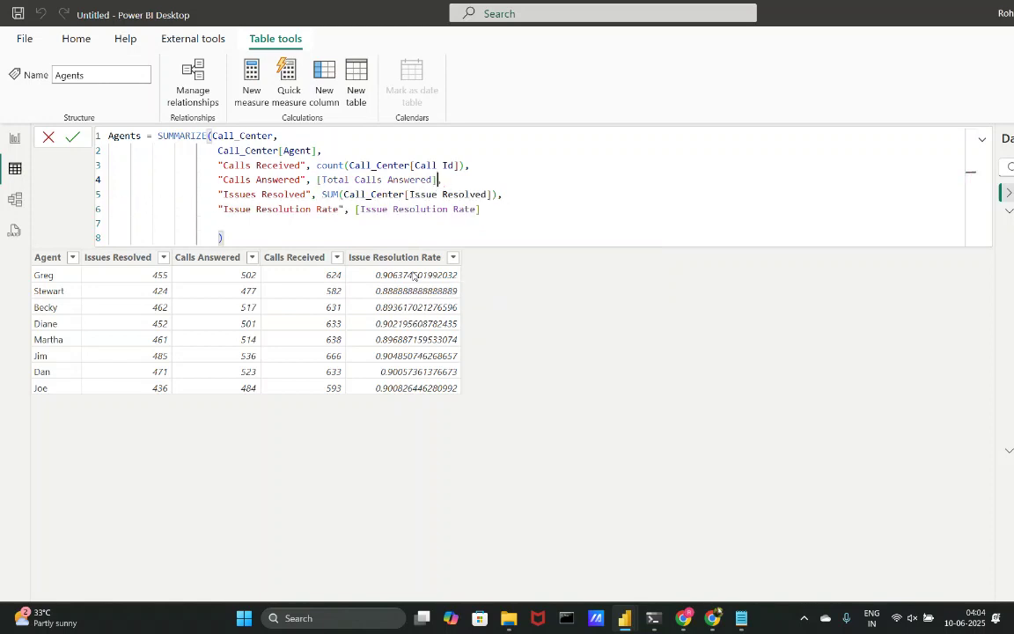
pyautogui.press('Return')
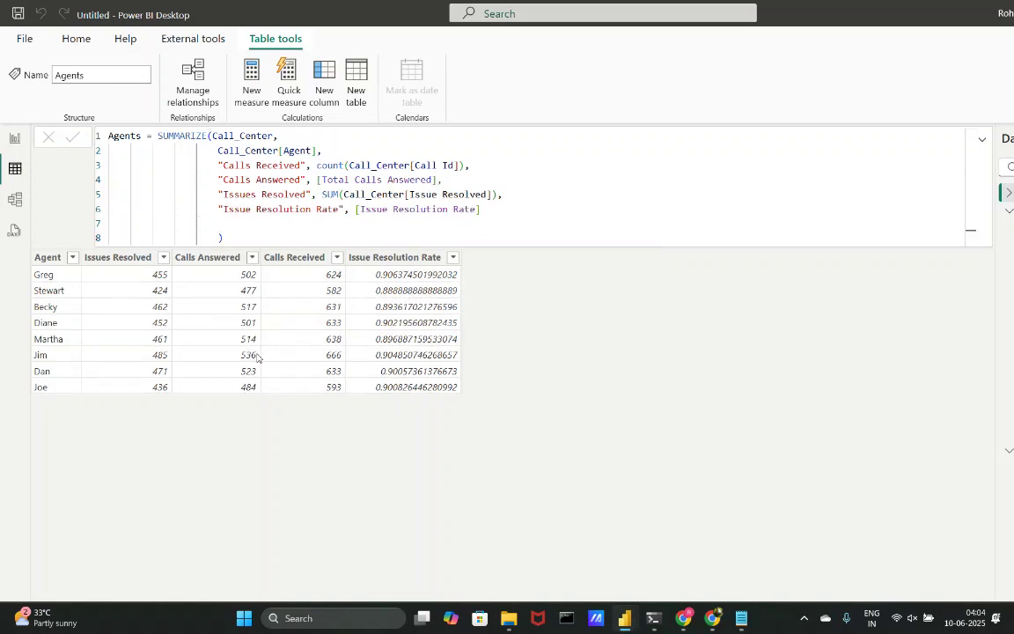
# Replace the SUM expression for "Issues Resolved" with the [Total Issues Resolved] measure and commit the formula.
pyautogui.click(322, 195)
pyautogui.moveTo(322, 195); pyautogui.dragTo(498, 189)
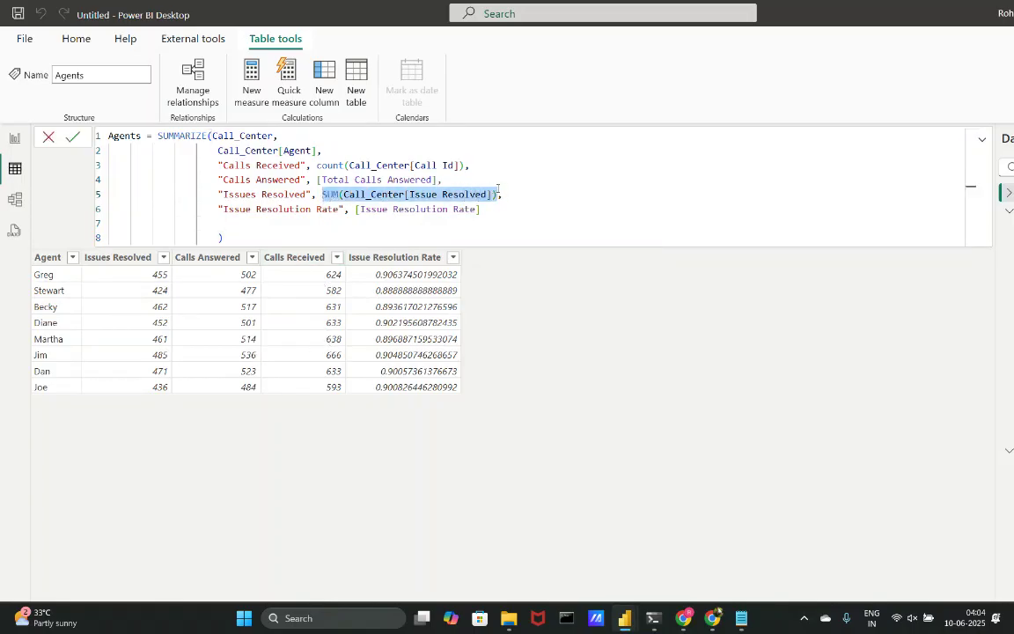
pyautogui.write('[')
pyautogui.press('BackSpace')
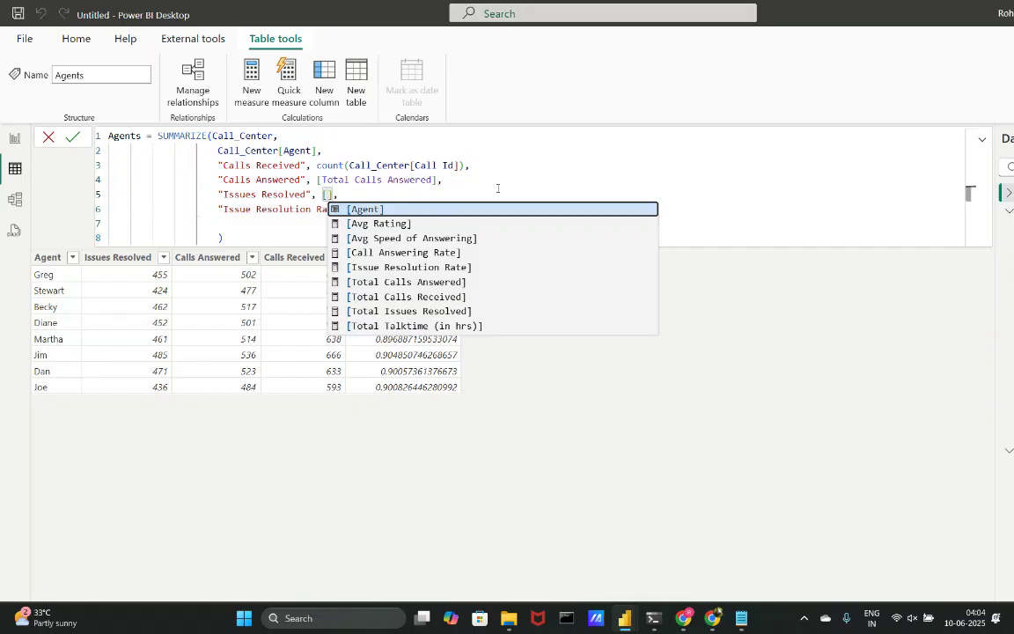
pyautogui.press('Down')
pyautogui.press('Down')
pyautogui.press('Down')
pyautogui.press('Down')
pyautogui.press('Down')
pyautogui.press('Down')
pyautogui.press('Down')
pyautogui.press('Tab')
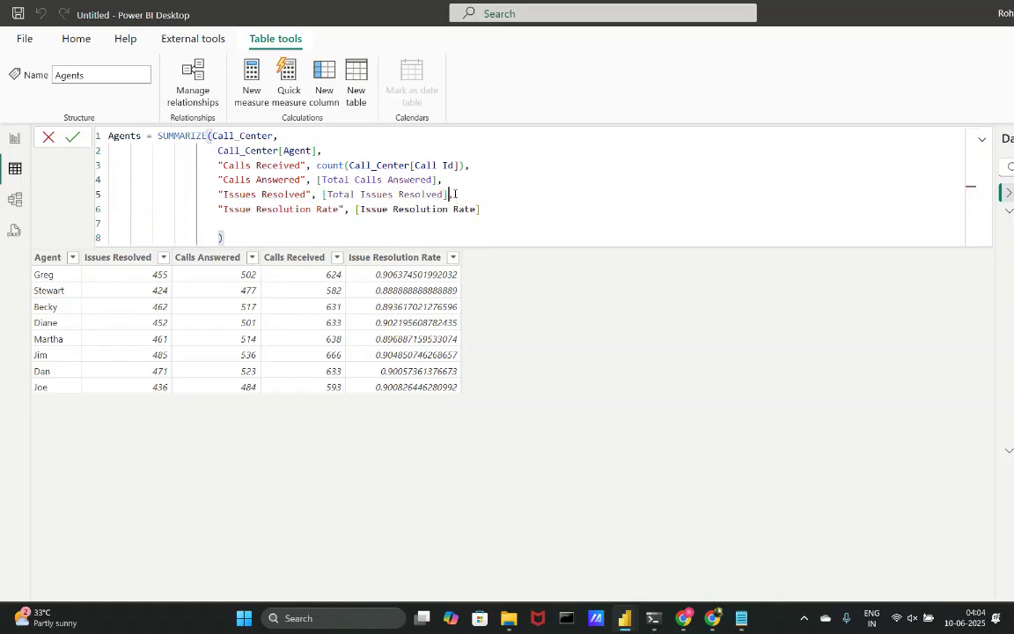
pyautogui.press('Return')
# Replace the count expression for "Calls Received" with the [Total Calls Received] measure and commit the formula.
pyautogui.moveTo(316, 165); pyautogui.dragTo(460, 166)
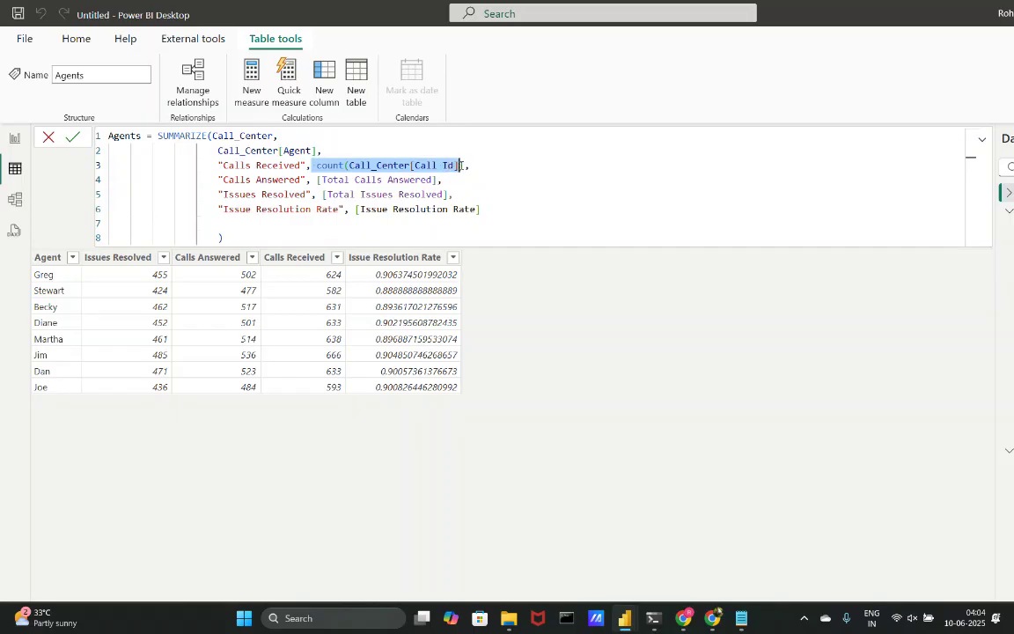
pyautogui.write('[,')
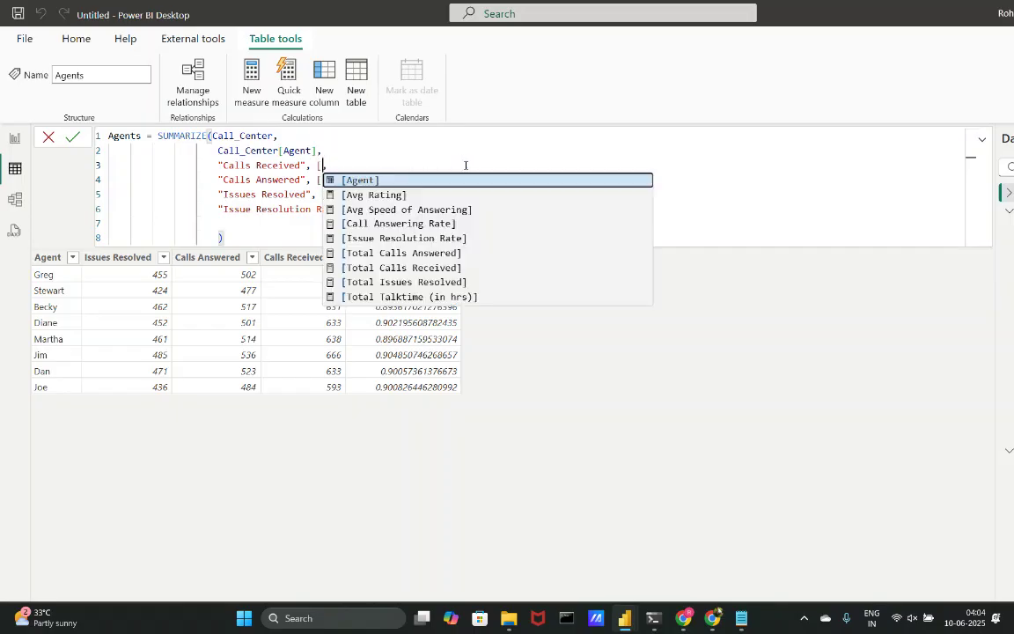
pyautogui.press('Down')
pyautogui.press('Down')
pyautogui.press('Down')
pyautogui.press('Down')
pyautogui.press('Down')
pyautogui.press('Down')
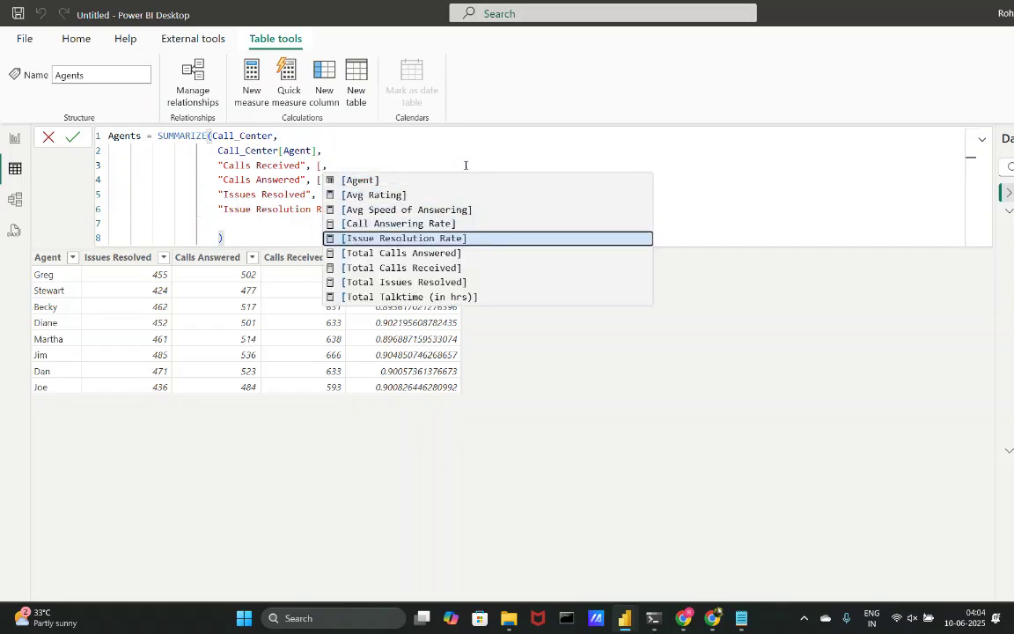
pyautogui.press('Tab')
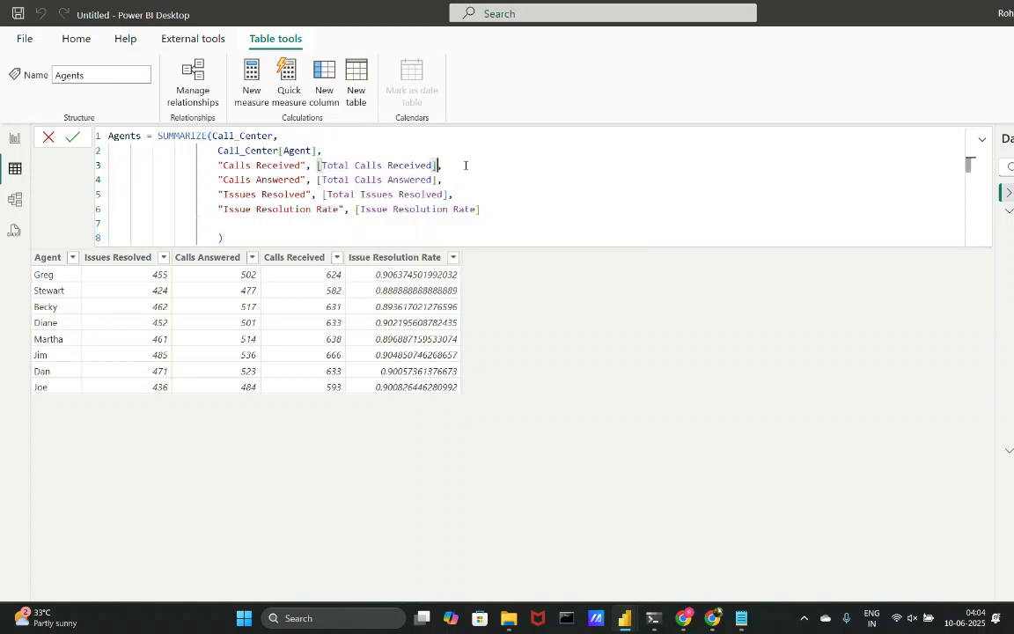
pyautogui.press('Return')
# Insert "Call Answering Rate", [Call Answering Rate] below the "Calls Answered" line of the Agents formula and commit it.
pyautogui.click(491, 218)
pyautogui.click(486, 209)
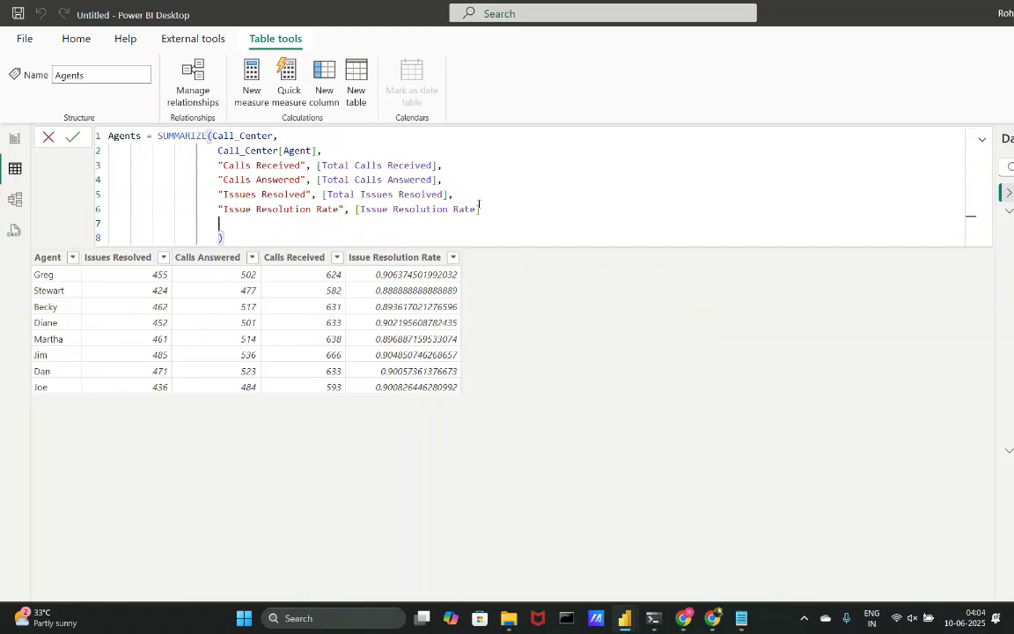
pyautogui.write(',')
pyautogui.click(453, 184)
pyautogui.press('Return')
pyautogui.write('"Cal')
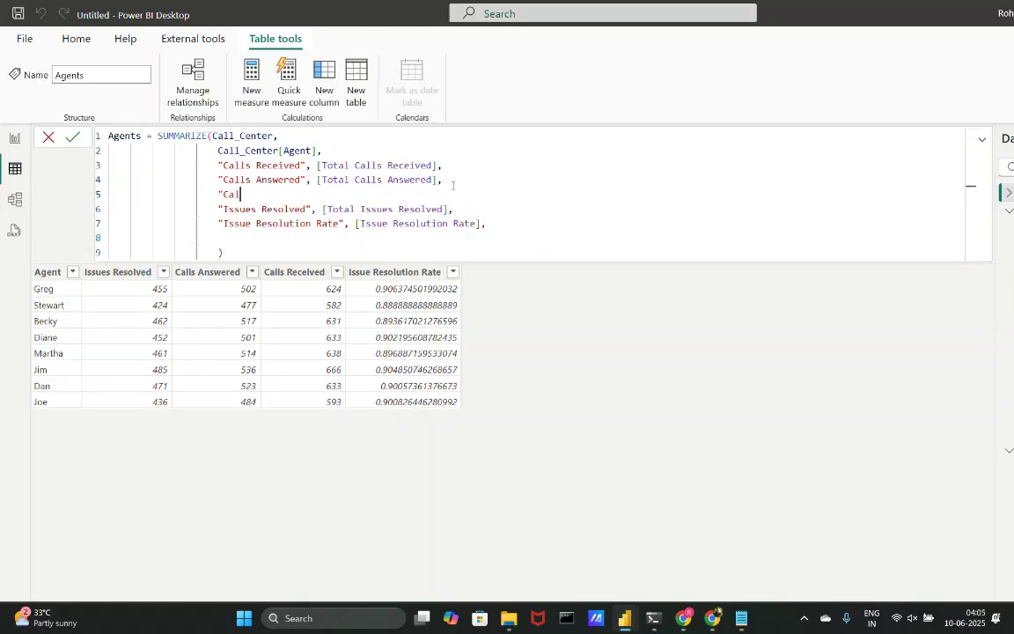
pyautogui.write('l Answering Rate", [')
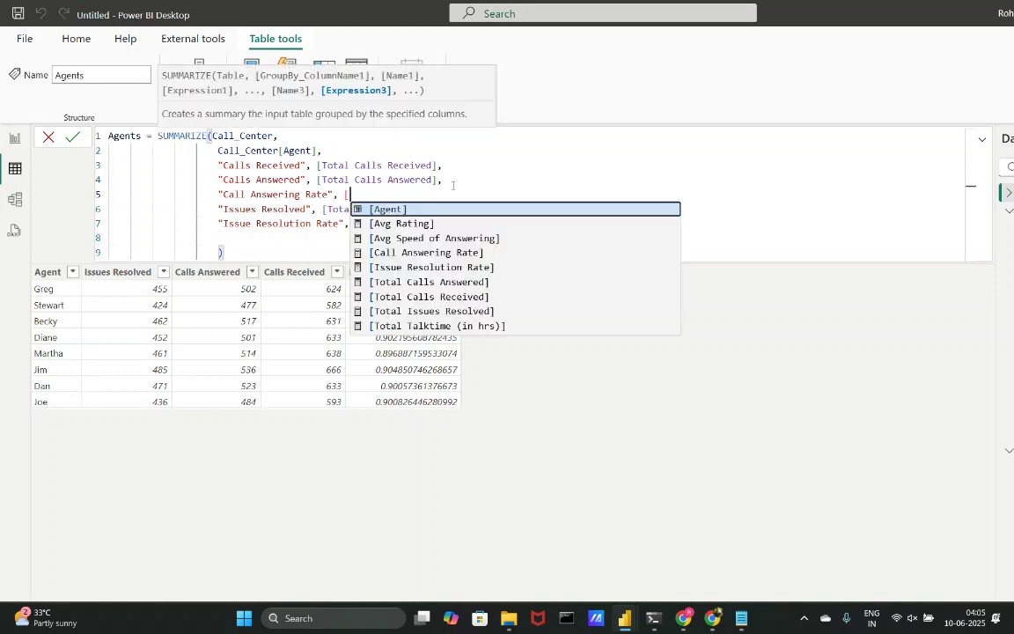
pyautogui.press('Down')
pyautogui.press('Down')
pyautogui.press('Down')
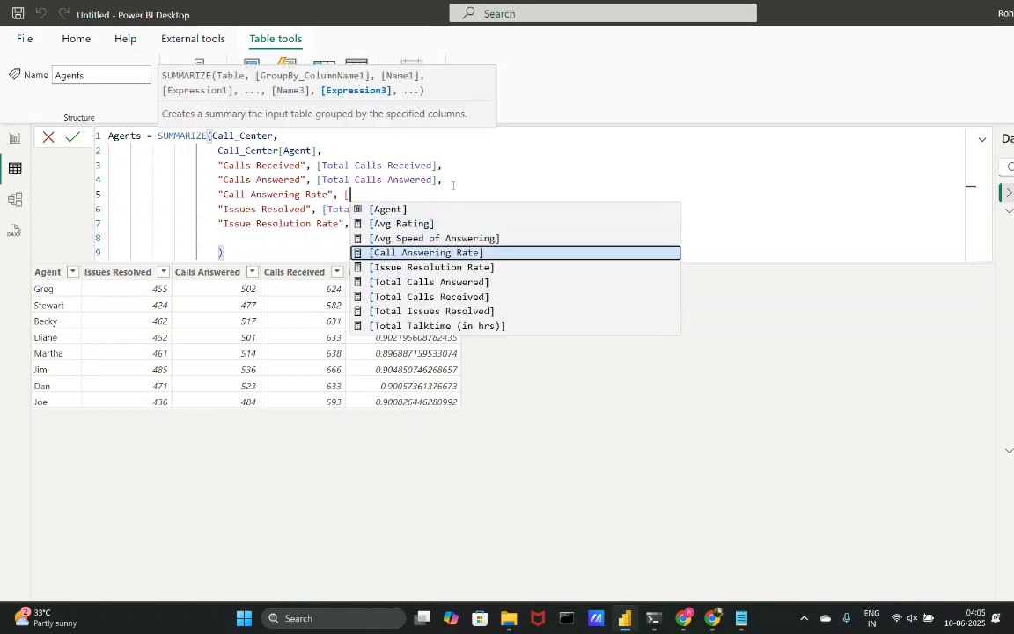
pyautogui.press('Tab')
pyautogui.write(',')
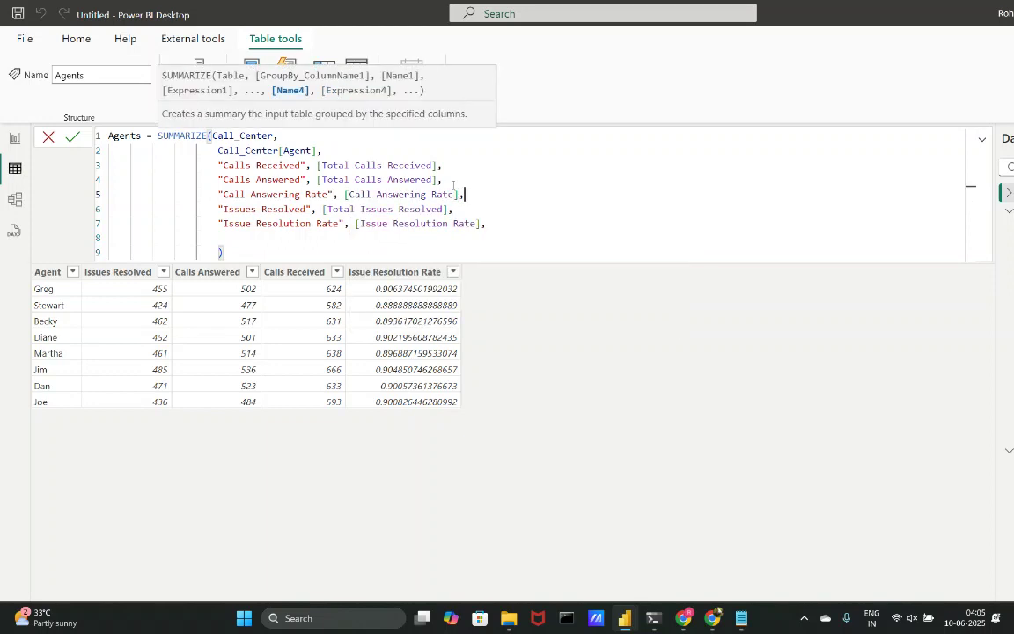
pyautogui.press('Return')
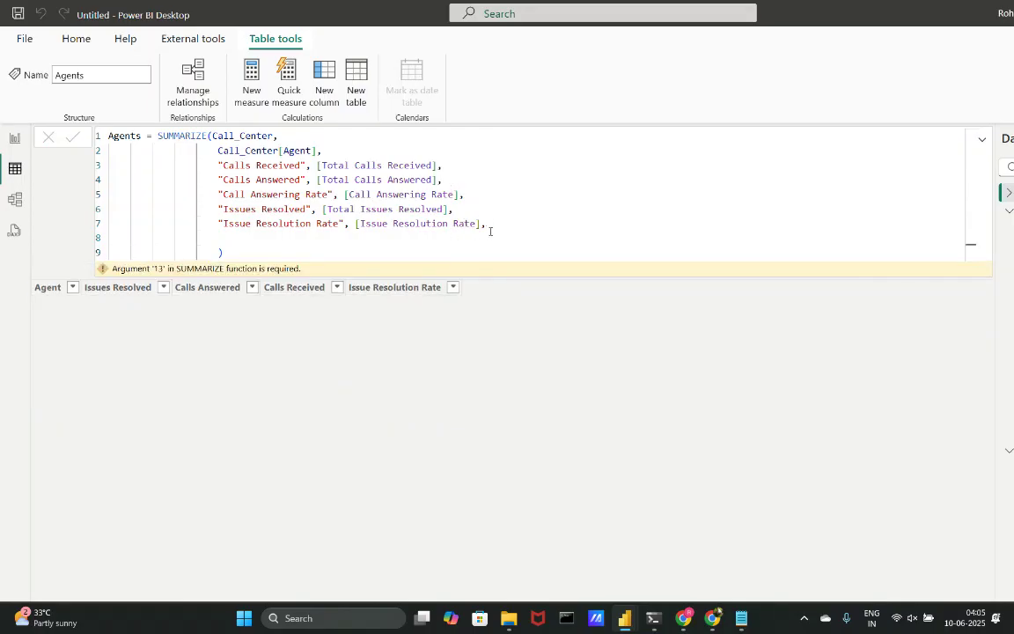
# Remove the trailing comma after [Issue Resolution Rate] in the Agents formula and commit it.
pyautogui.tripleClick(490, 231)
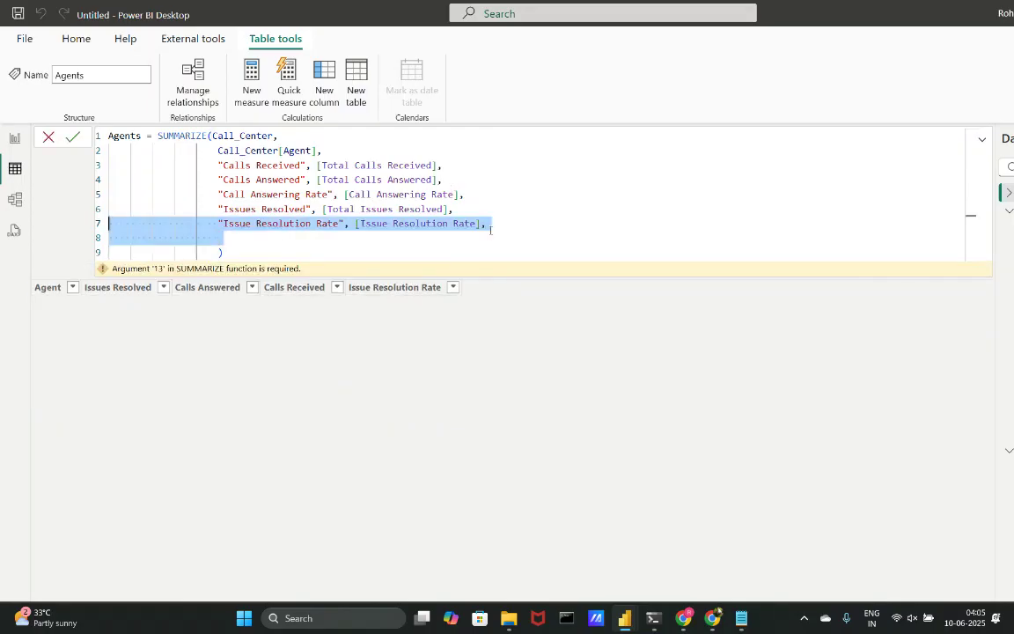
pyautogui.click(491, 230)
pyautogui.press('Return')
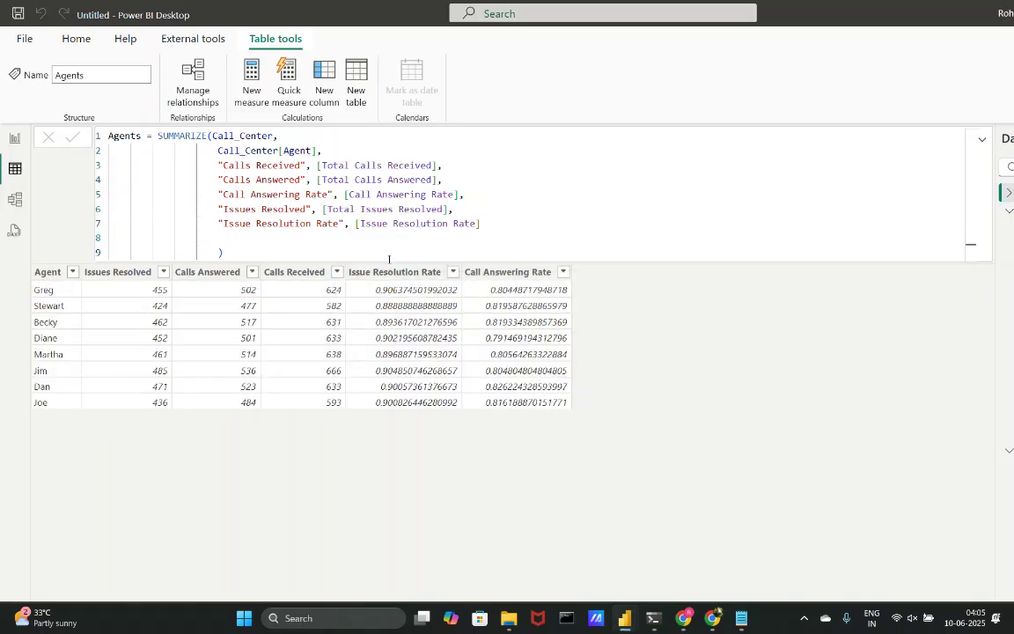
# Add "Rating",[Avg Rating] as a new line below "Issue Resolution Rate" in the Agents formula.
pyautogui.click(509, 236)
pyautogui.click(494, 222)
pyautogui.write(',')
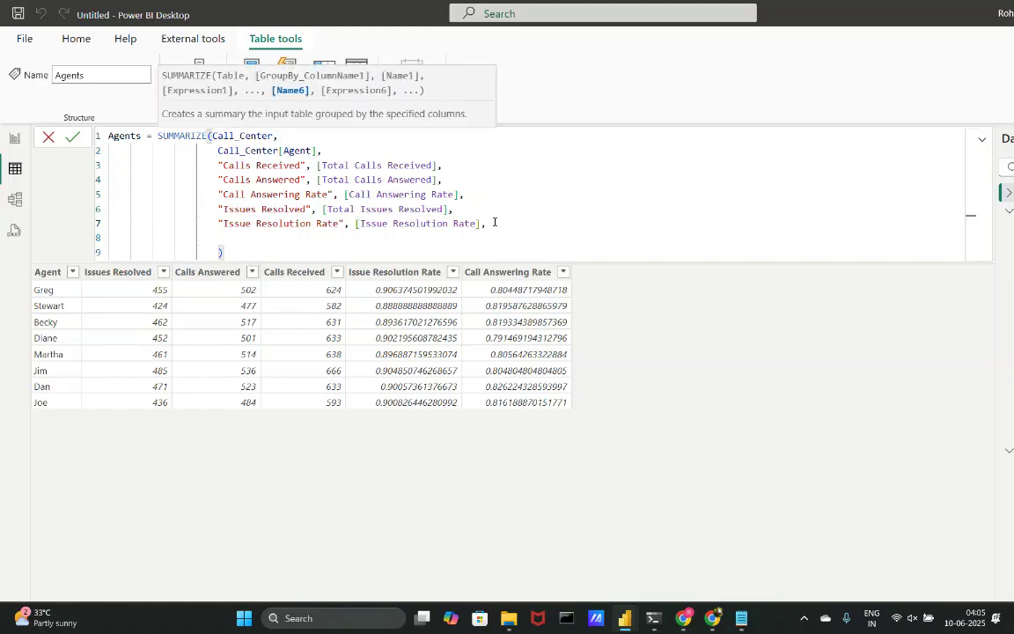
pyautogui.press('Return')
pyautogui.write('"')
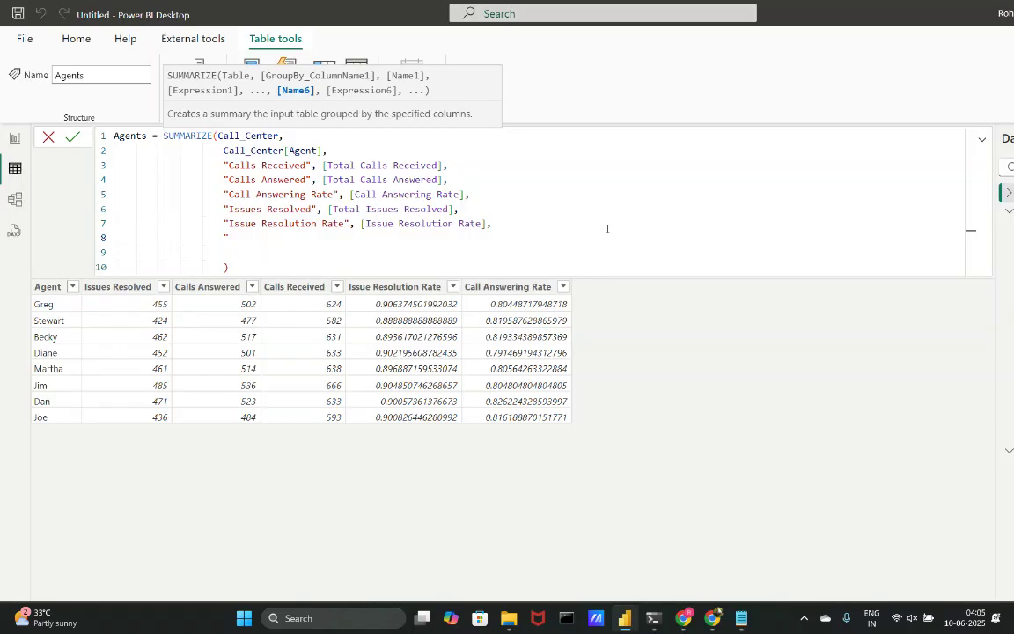
pyautogui.write('Rating",')
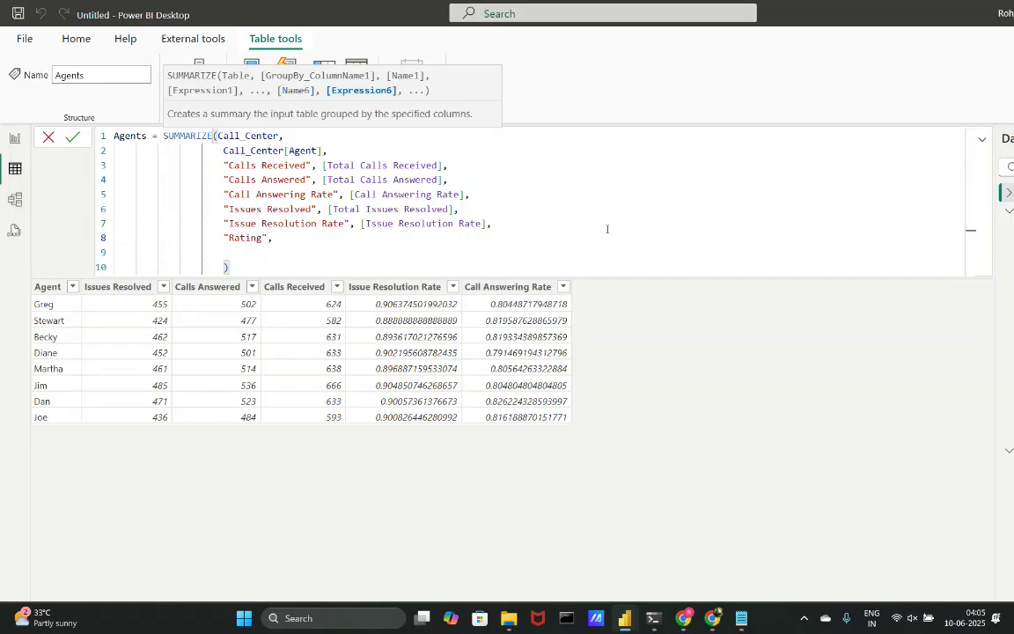
pyautogui.write('[')
pyautogui.press('Down')
pyautogui.press('Down')
pyautogui.press('Down')
pyautogui.press('Down')
pyautogui.press('Down')
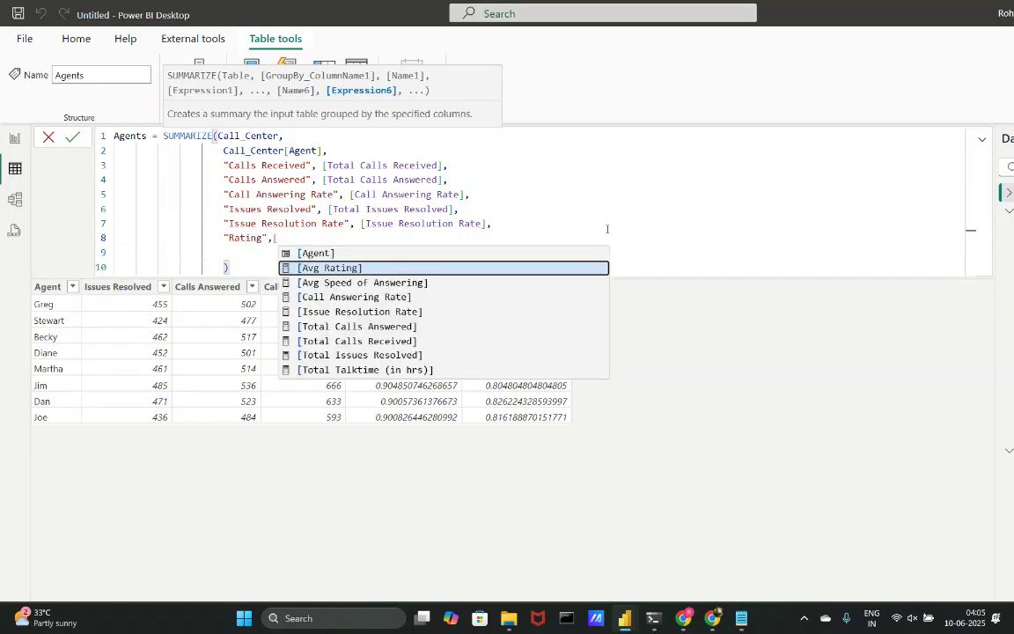
pyautogui.press('Up')
pyautogui.press('Up')
pyautogui.press('Up')
pyautogui.press('Up')
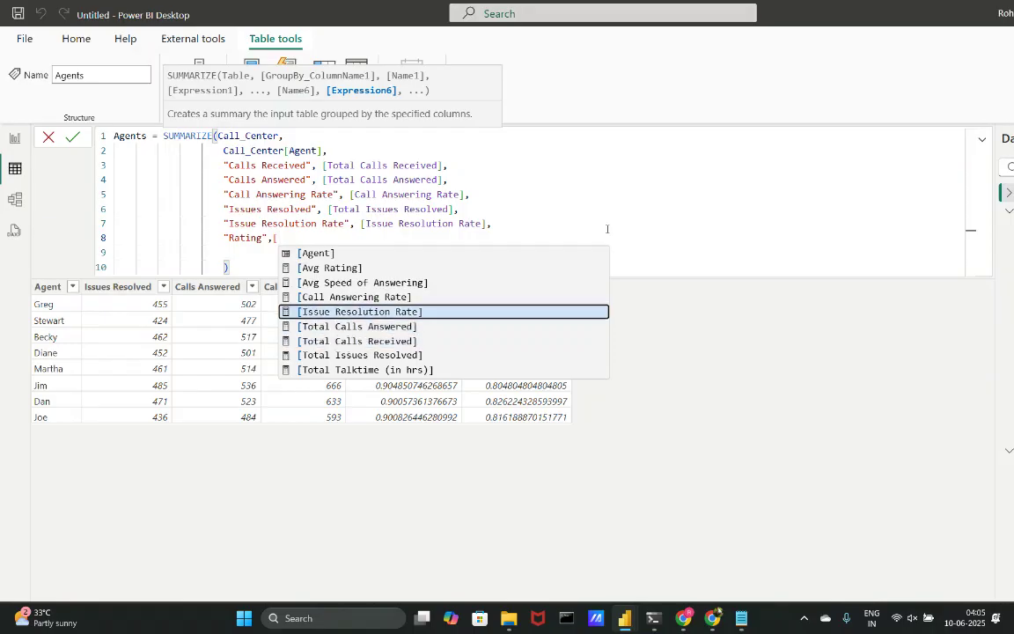
pyautogui.press('Tab')
pyautogui.write(',')
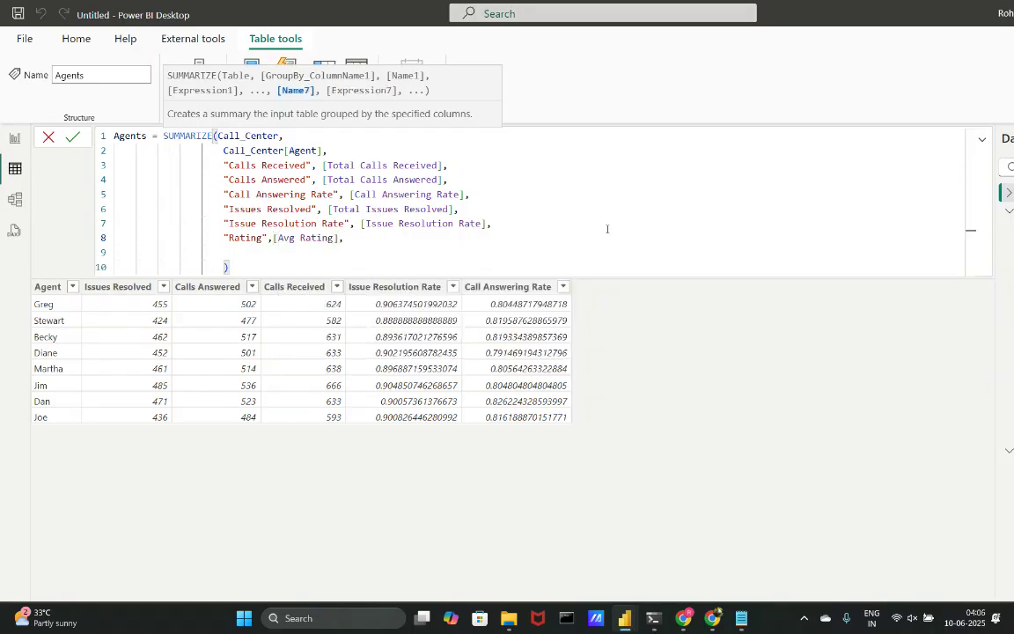
# Add "Total Talktime",[Total Talktime (in hrs)] as a new line below "Rating" in the Agents formula.
pyautogui.press('Return')
pyautogui.write('"T')
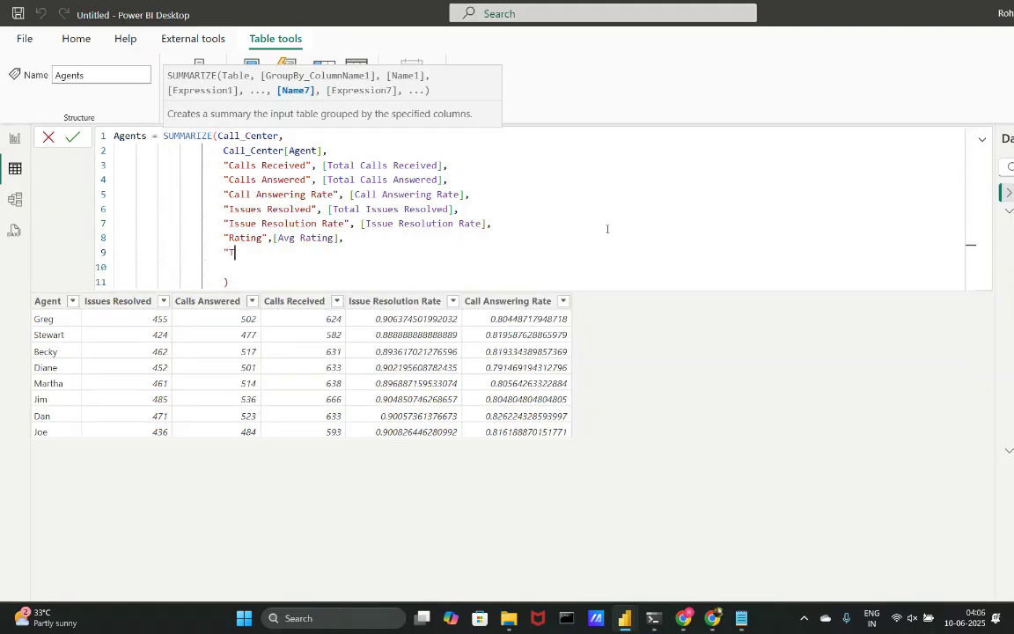
pyautogui.write('otal Talktime",[')
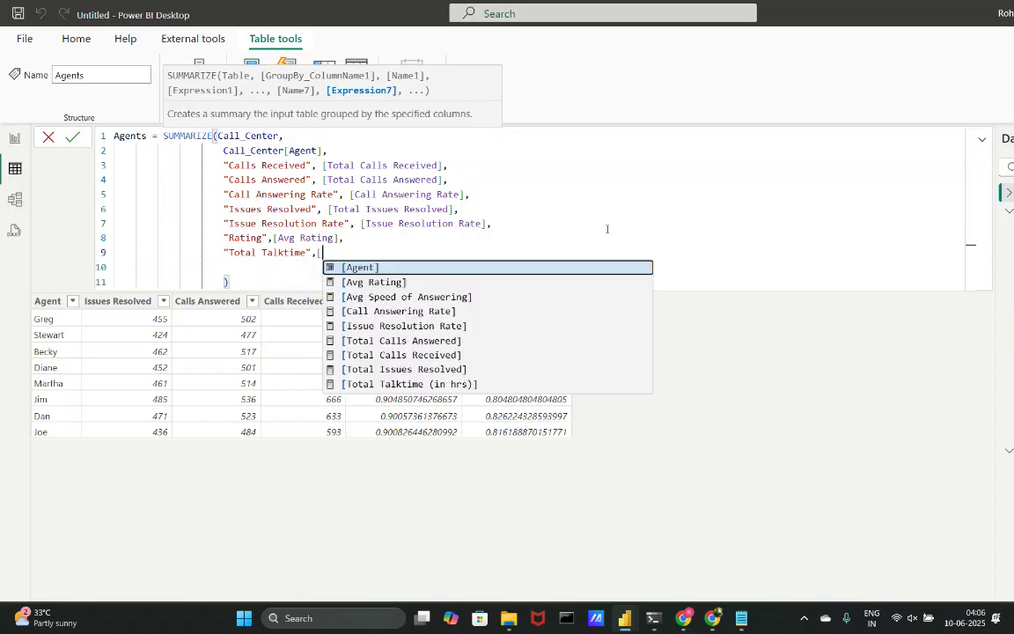
pyautogui.press('Down')
pyautogui.press('Down')
pyautogui.press('Down')
pyautogui.press('Down')
pyautogui.press('Down')
pyautogui.press('Down')
pyautogui.press('Down')
pyautogui.press('Down')
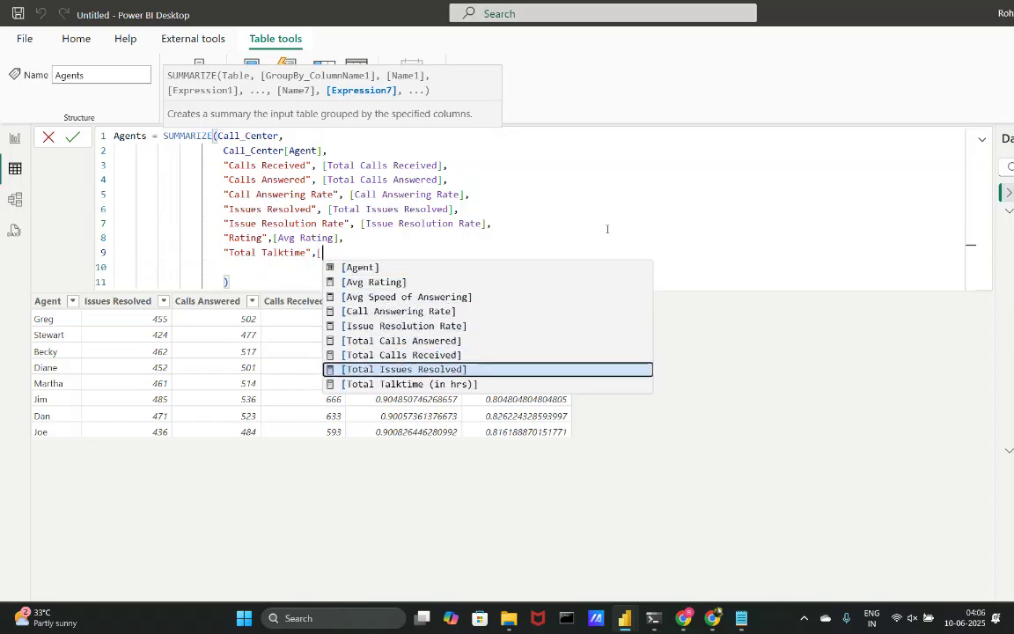
pyautogui.press('Tab')
pyautogui.write(',')
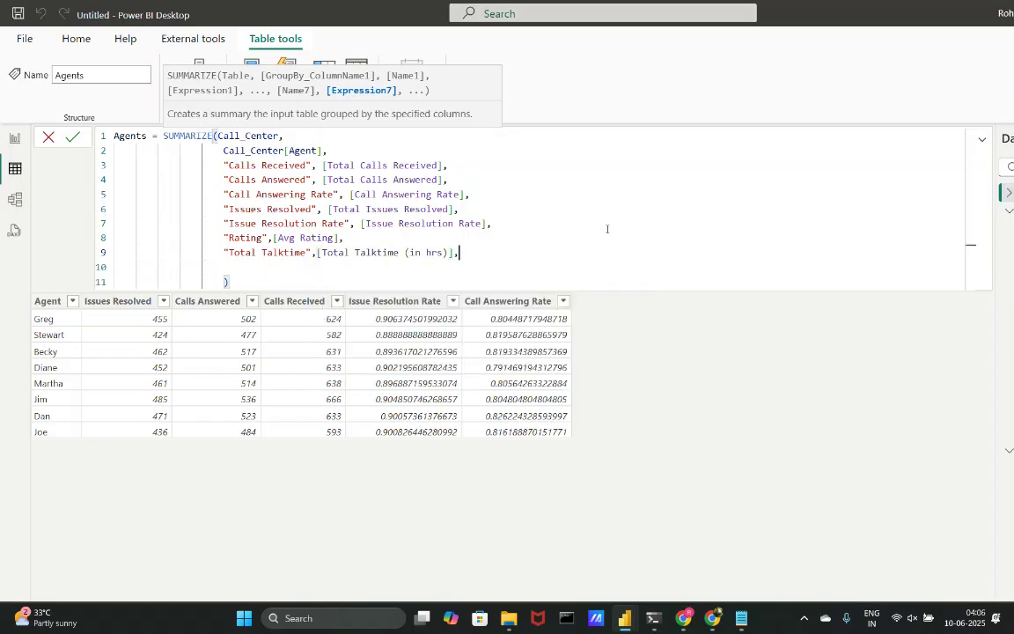
# Remove the unused new line and the comma after [Total Talktime (in hrs)], and commit the Agents formula.
pyautogui.press('Return')
pyautogui.write('"')
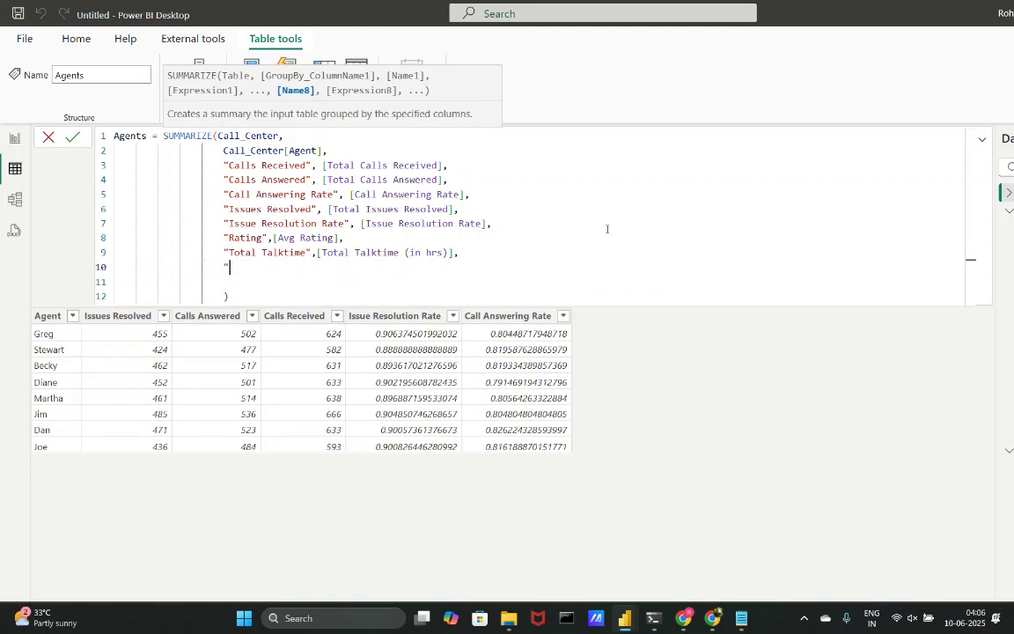
pyautogui.press('BackSpace')
pyautogui.press('BackSpace')
pyautogui.press('BackSpace')
pyautogui.press('BackSpace')
pyautogui.press('BackSpace')
pyautogui.press('BackSpace')
pyautogui.press('BackSpace')
pyautogui.press('BackSpace')
pyautogui.press('Return')
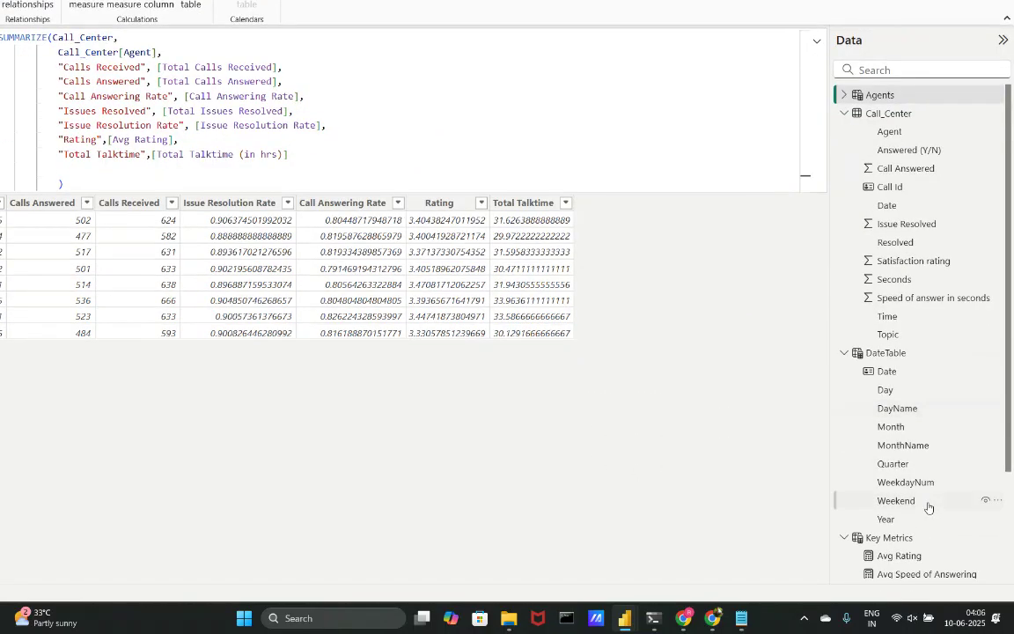
# Add "Avg Speed of Answering", [Avg Speed of Answering] below the "Total Talktime" line and commit the Agents formula.
pyautogui.scroll(-1, 868, 543)
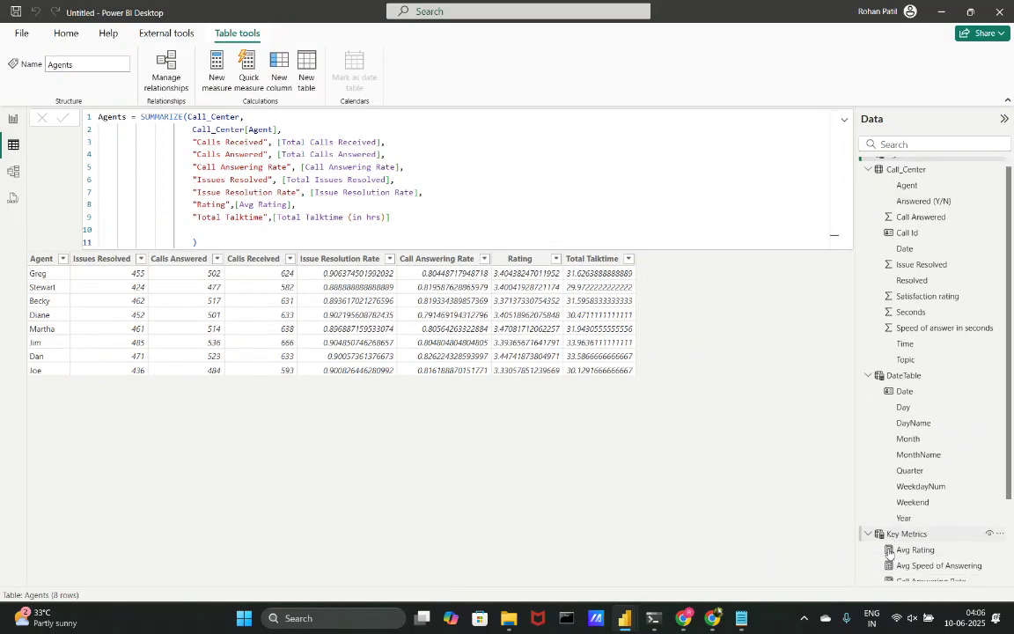
pyautogui.scroll(-3, 890, 553)
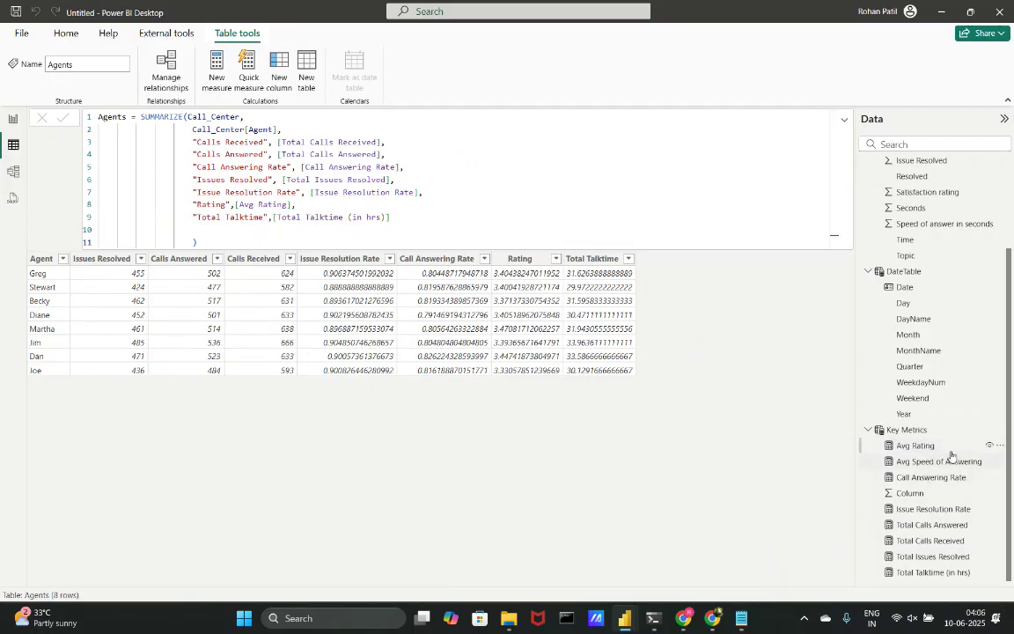
pyautogui.click(395, 217)
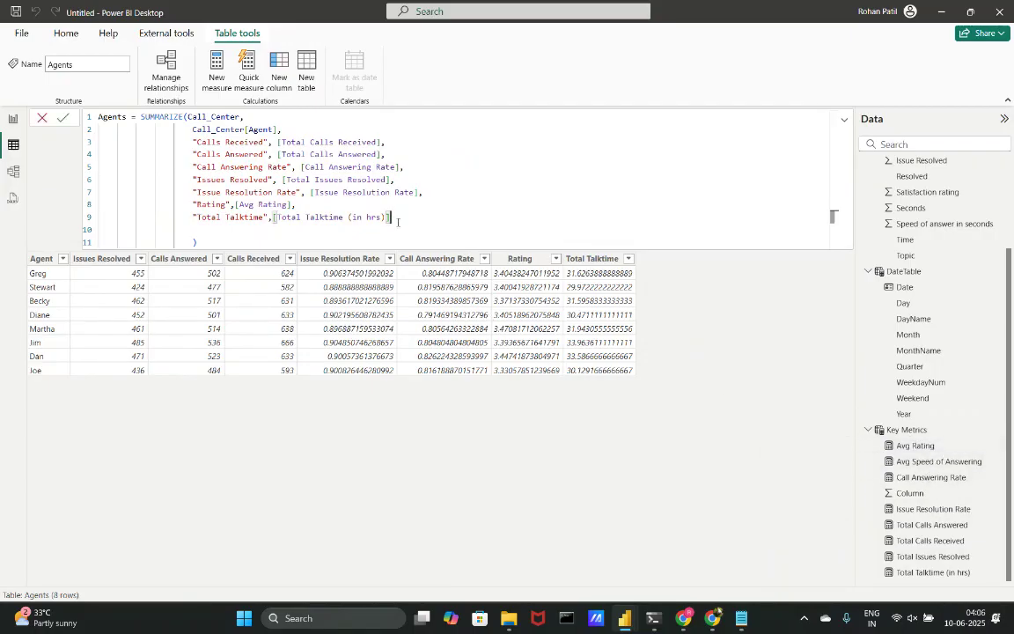
pyautogui.write(',')
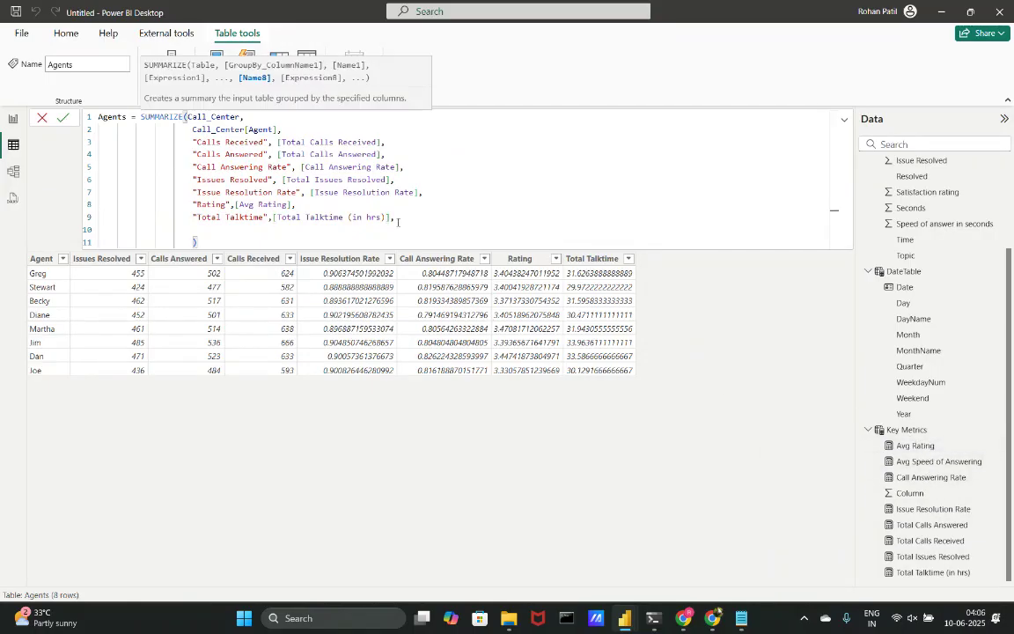
pyautogui.press('Return')
pyautogui.write('"')
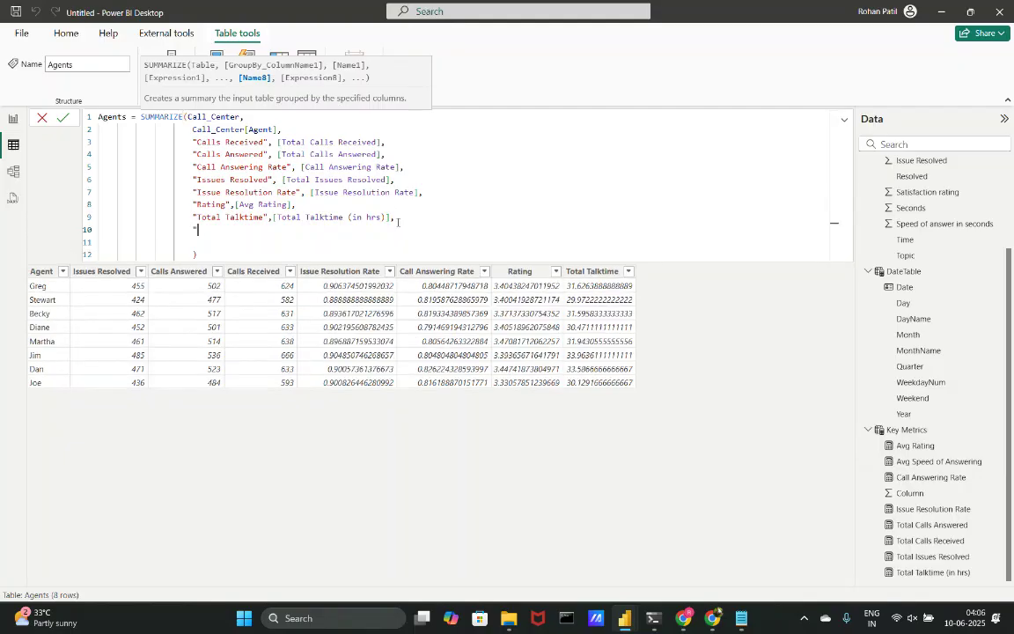
pyautogui.write('Avg Spped')
pyautogui.press('BackSpace')
pyautogui.press('BackSpace')
pyautogui.press('BackSpace')
pyautogui.press('BackSpace')
pyautogui.write('eed of Answering", [')
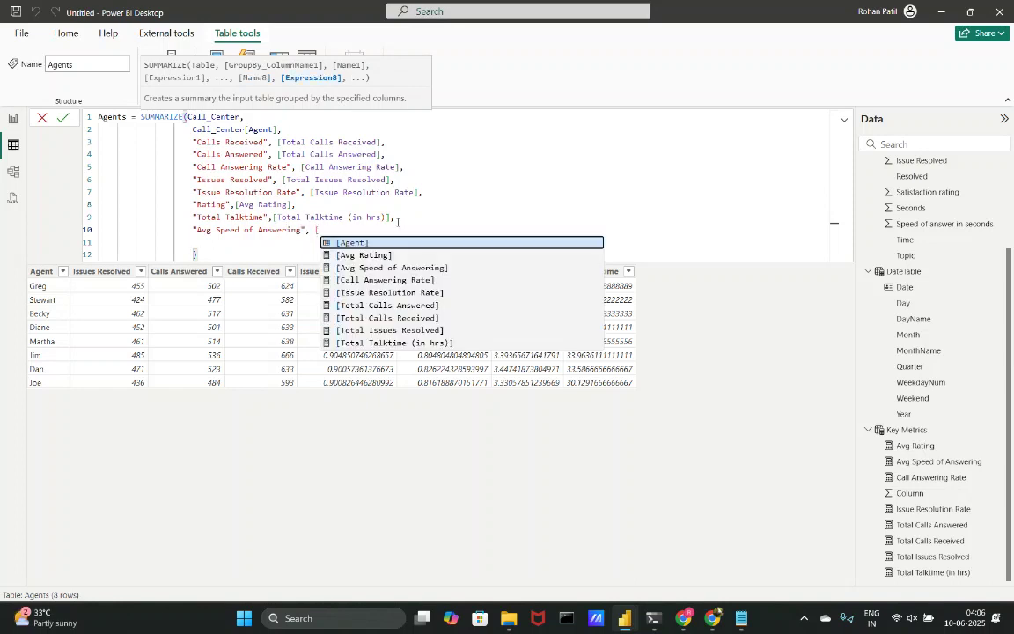
pyautogui.press('Down')
pyautogui.press('Down')
pyautogui.press('Tab')
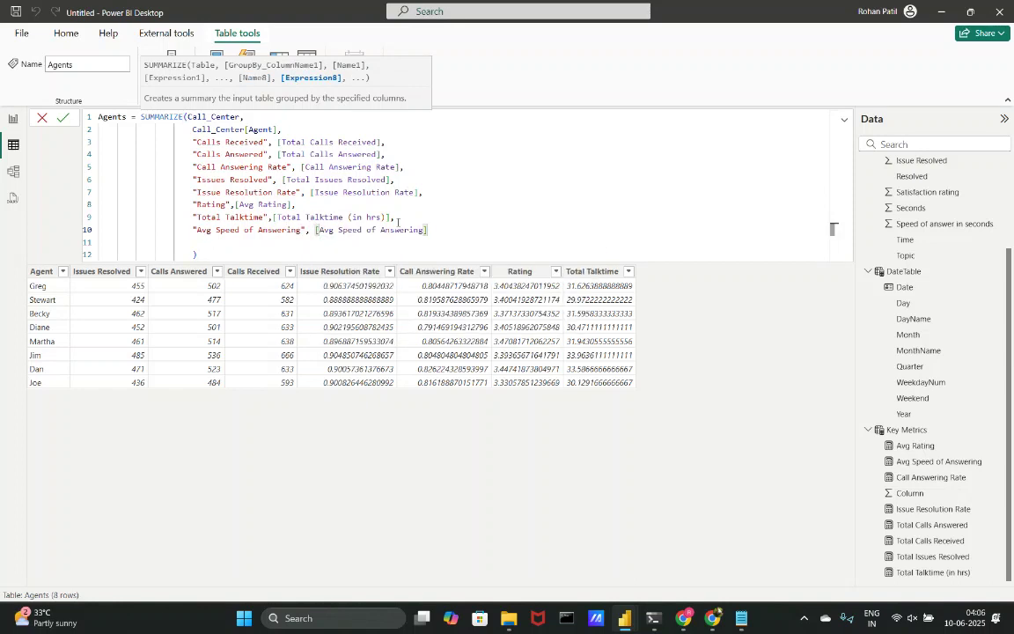
pyautogui.press('Return')
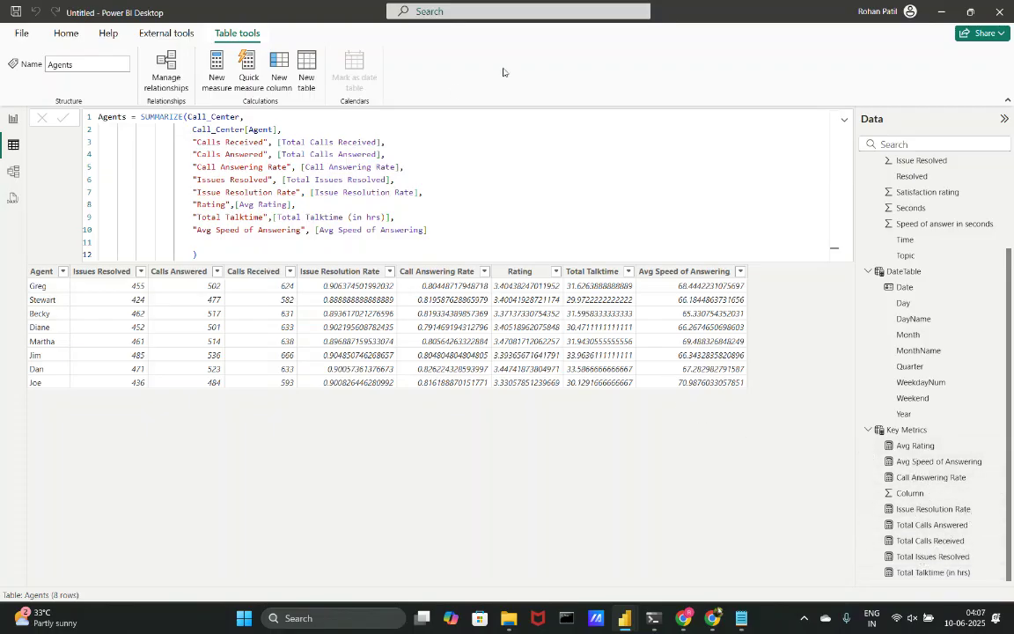
# Remove the blank line before the closing parenthesis of the Agents formula and copy the entire formula.
pyautogui.click(229, 247)
pyautogui.press('BackSpace')
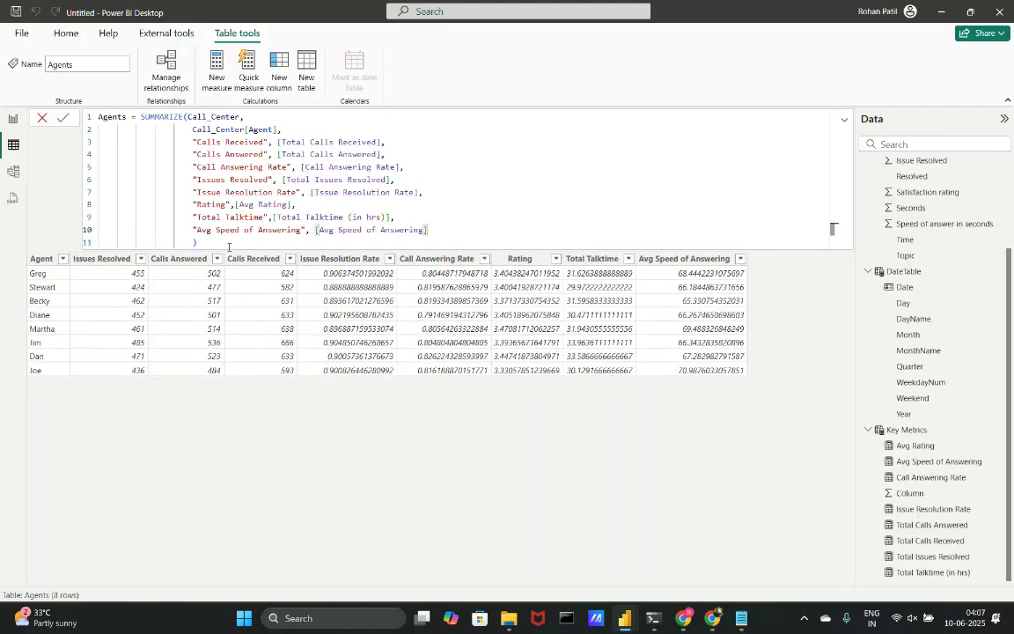
pyautogui.hotkey('ctrl', 'a')
pyautogui.hotkey('ctrl', 'c')
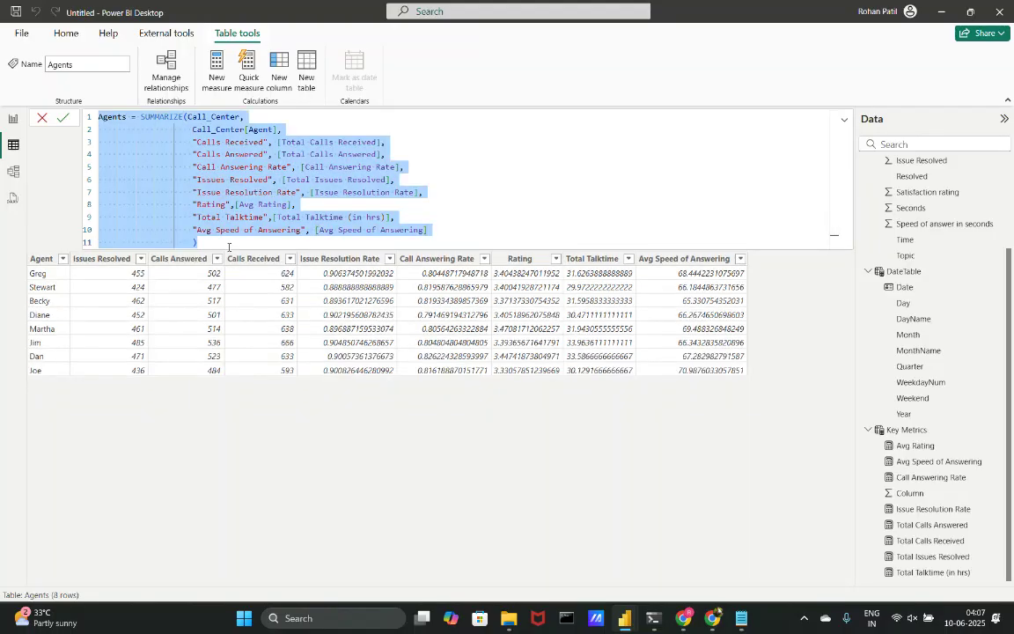
pyautogui.click(565, 487)
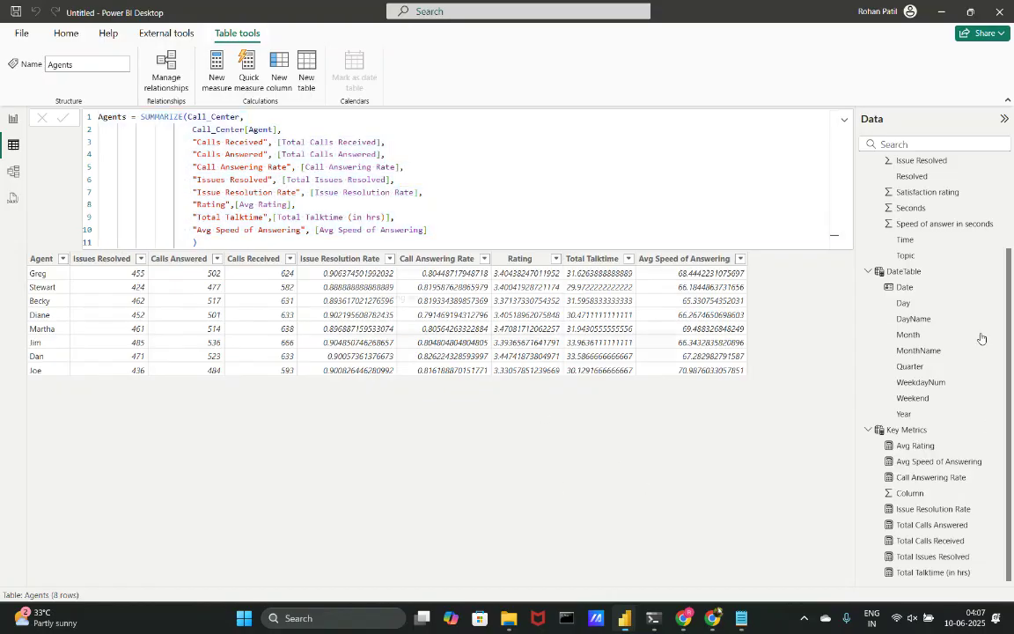
# Delete the Agents table from the model and confirm the deletion.
pyautogui.scroll(3, 933, 304)
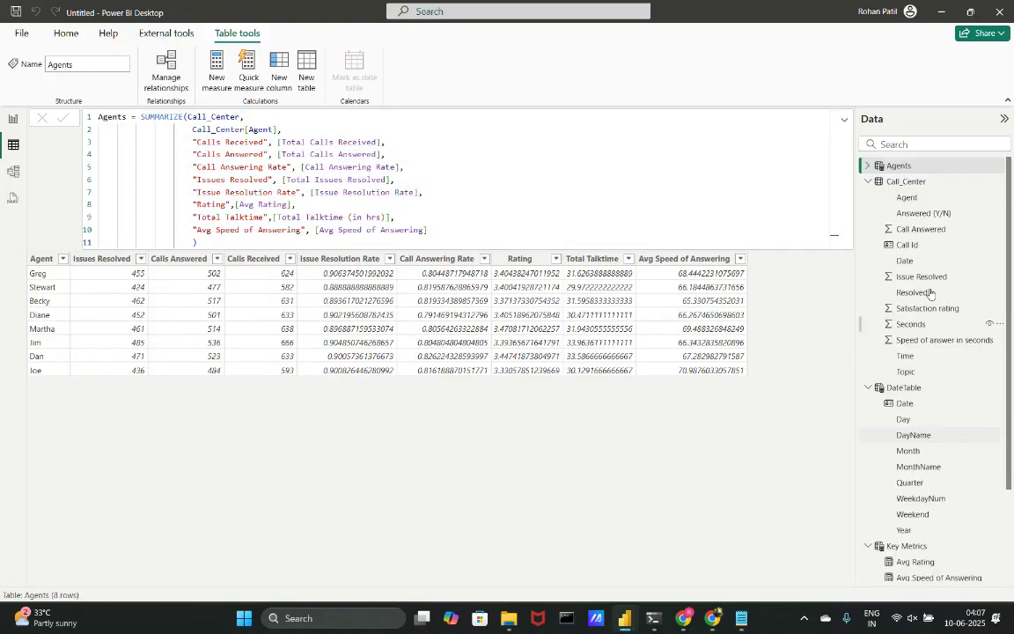
pyautogui.rightClick(889, 167)
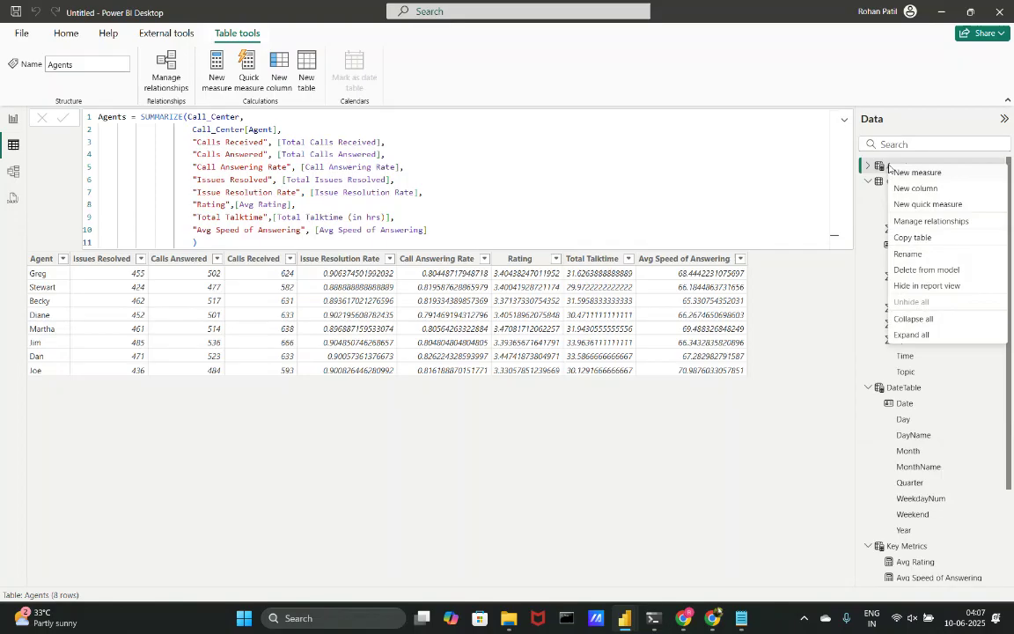
pyautogui.click(925, 269)
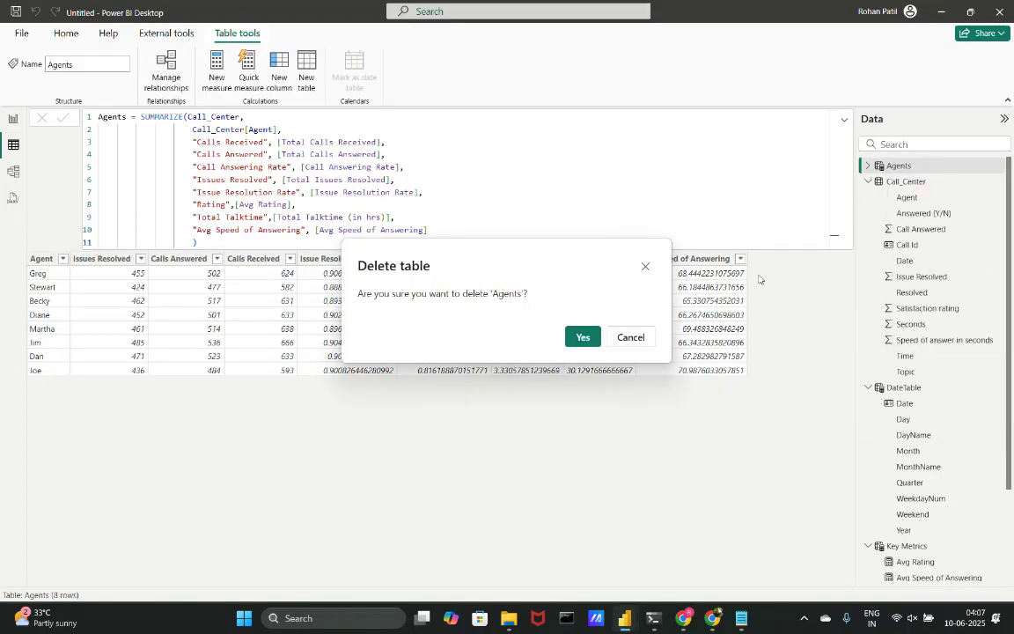
pyautogui.click(583, 337)
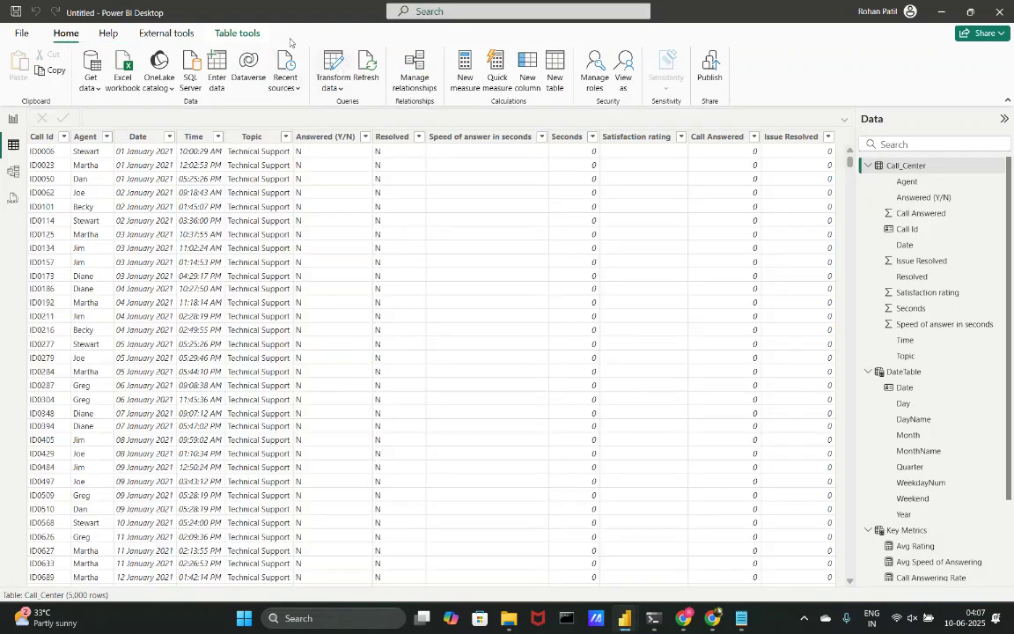
# Create a new calculated table from the copied Agents SUMMARIZE formula, commit it and collapse the formula to a single line.
pyautogui.click(160, 33)
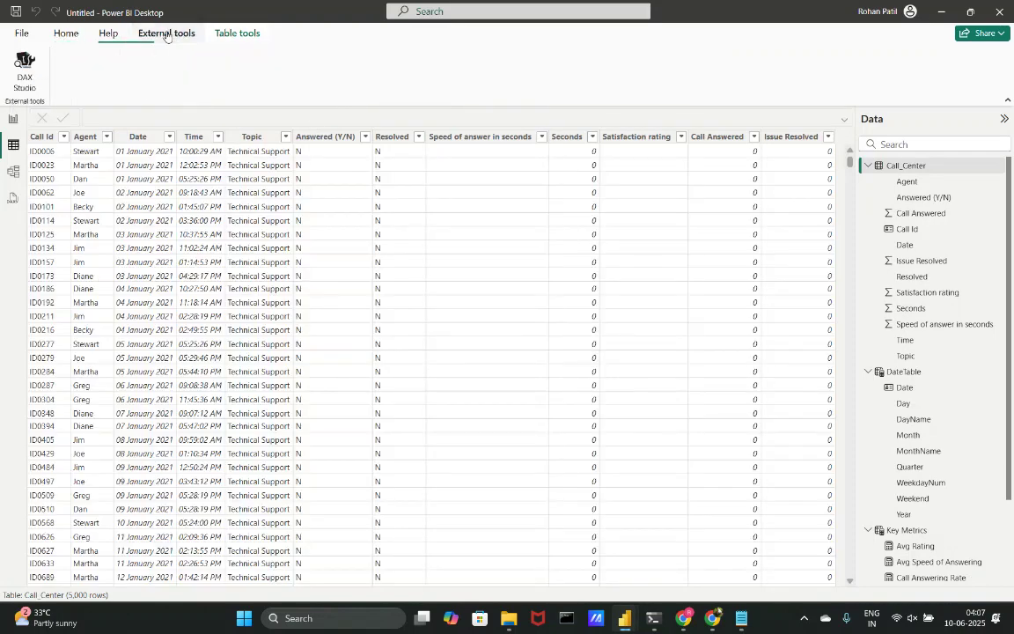
pyautogui.click(235, 34)
pyautogui.click(307, 70)
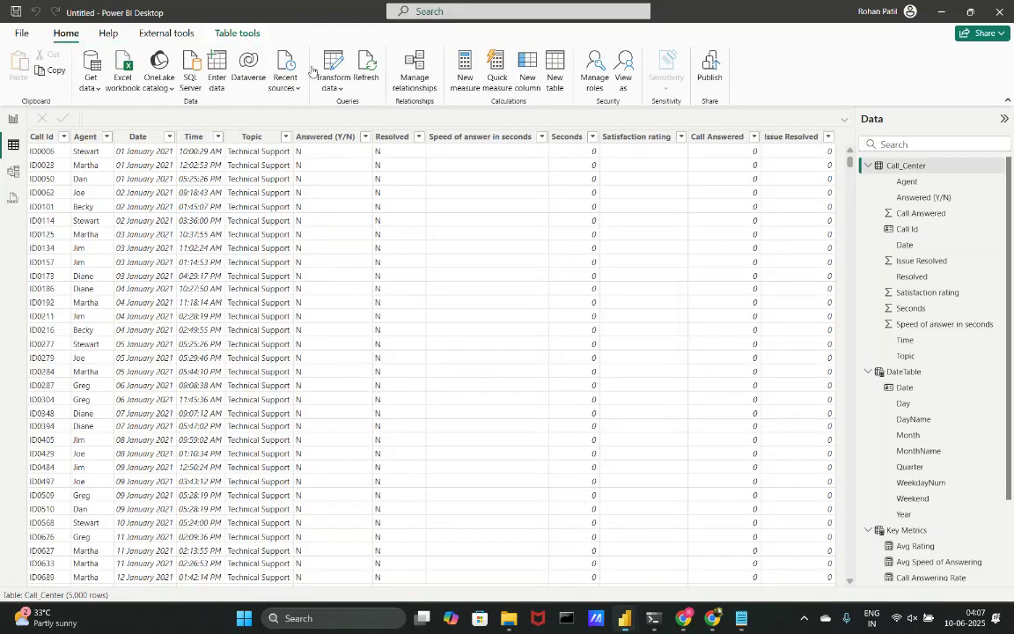
pyautogui.scroll(-2, 926, 356)
pyautogui.scroll(3, 926, 356)
pyautogui.click(557, 68)
pyautogui.hotkey('ctrl', 'a')
pyautogui.hotkey('ctrl', 'v')
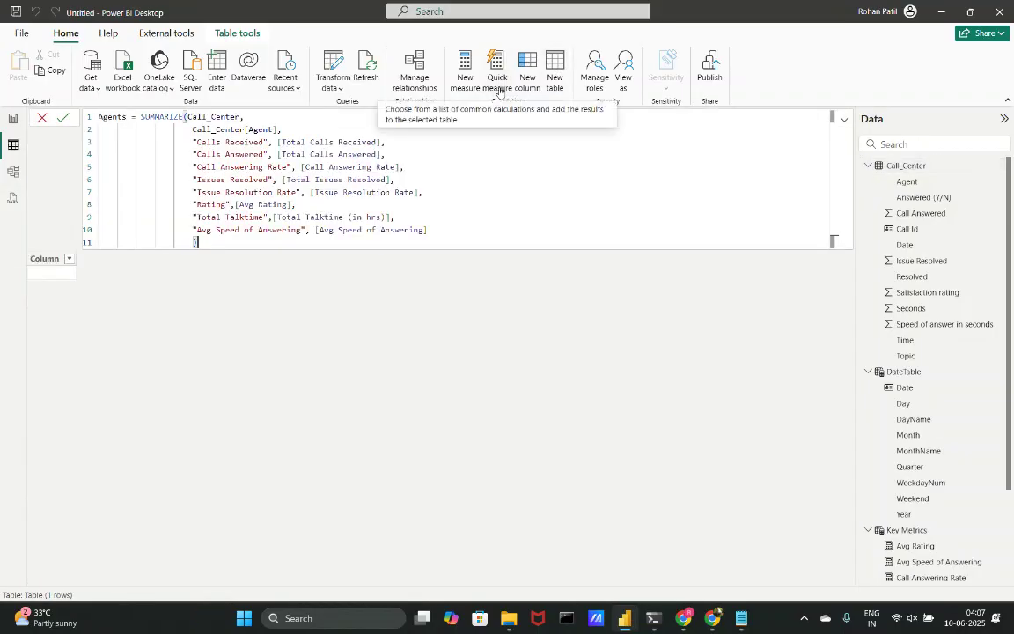
pyautogui.press('Return')
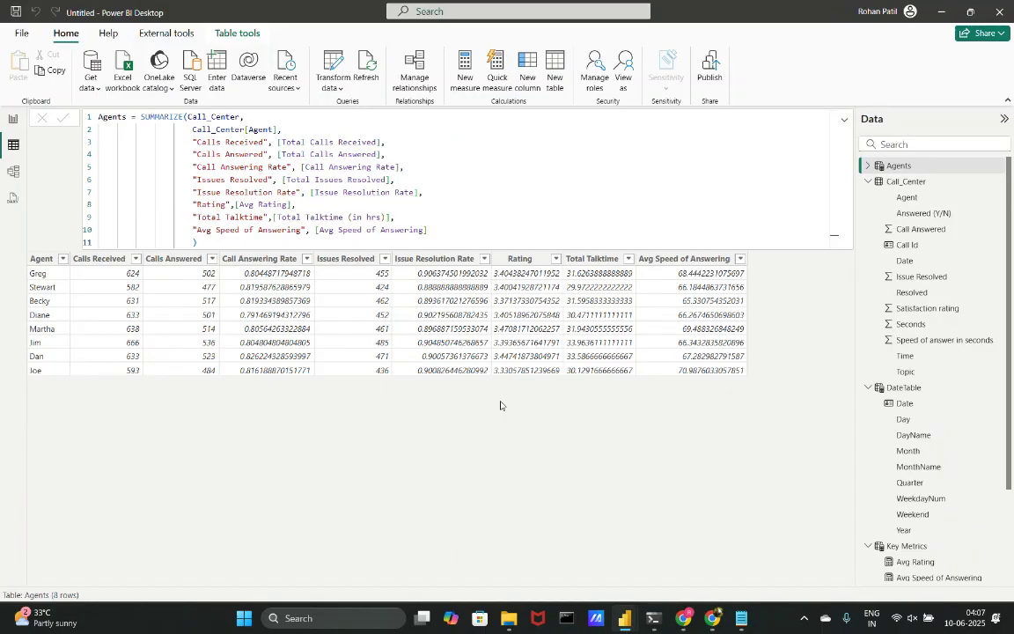
pyautogui.click(846, 122)
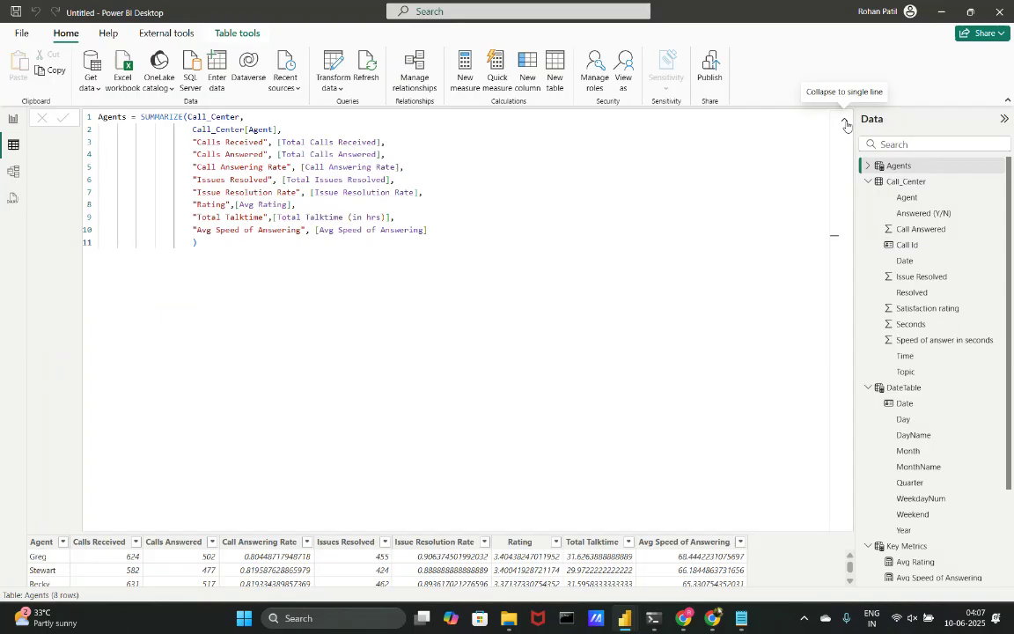
pyautogui.click(845, 123)
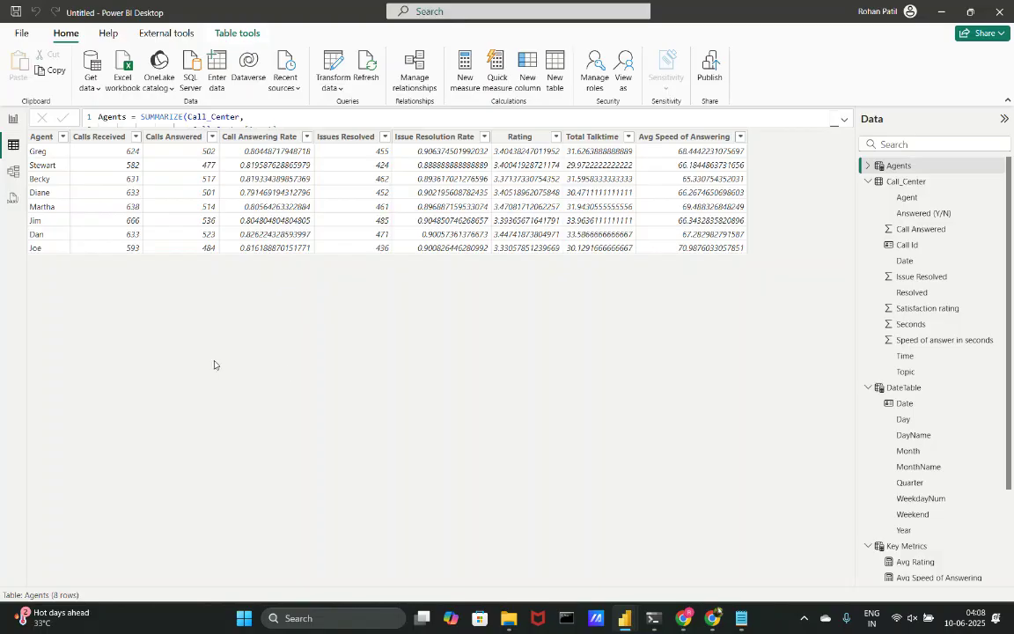
# On the report page, move the agent table visual closer to the DayName line chart and widen it.
pyautogui.click(13, 117)
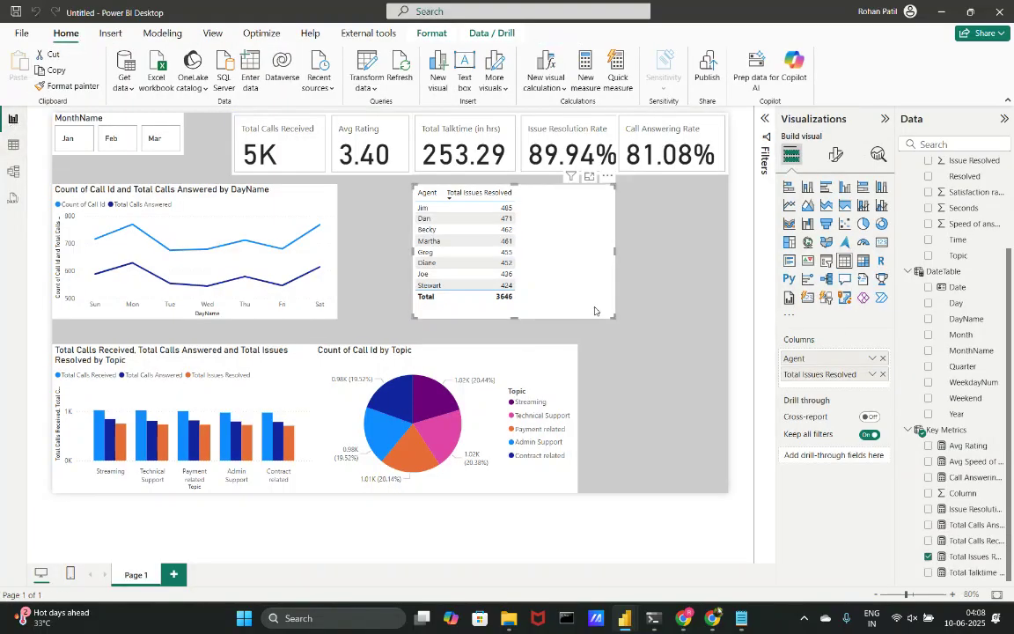
pyautogui.moveTo(593, 305); pyautogui.dragTo(541, 305)
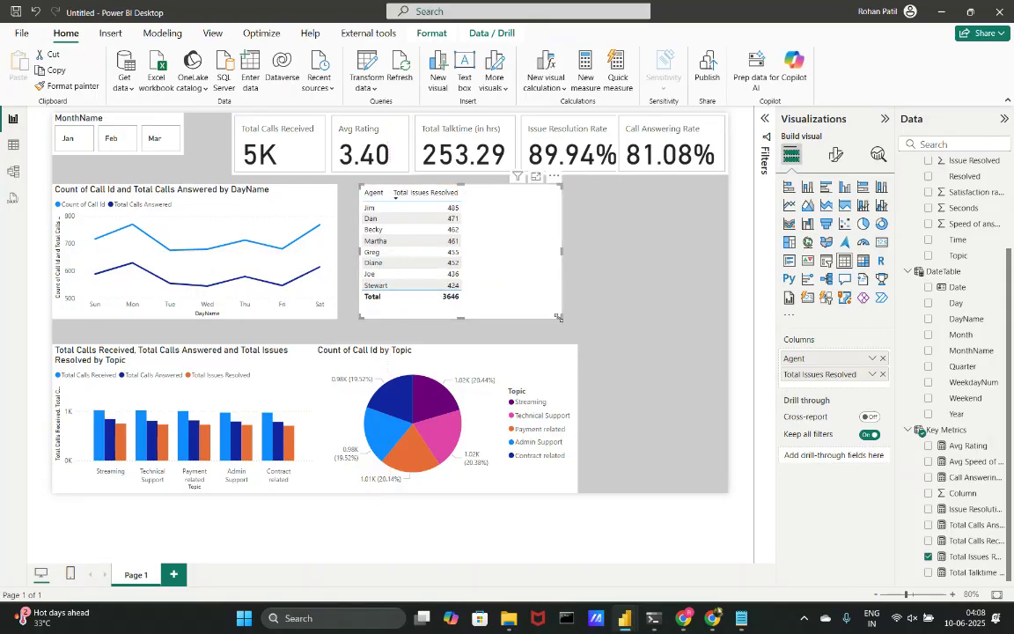
pyautogui.moveTo(558, 316); pyautogui.dragTo(638, 319)
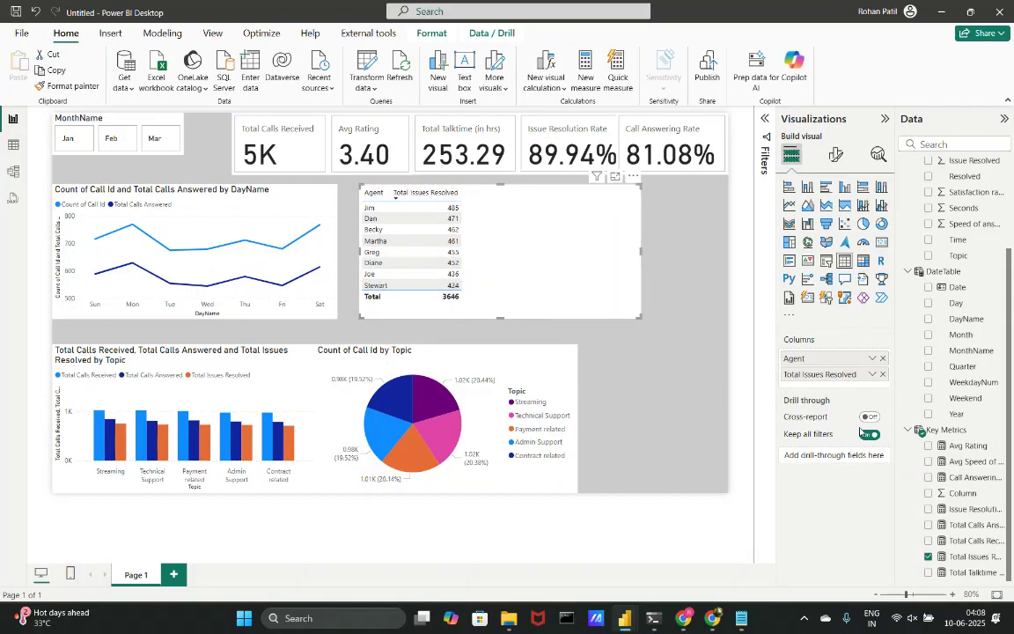
# Remove the Call_Center Agent field and the Total Issues Resolved measure from the table visual.
pyautogui.scroll(3, 940, 276)
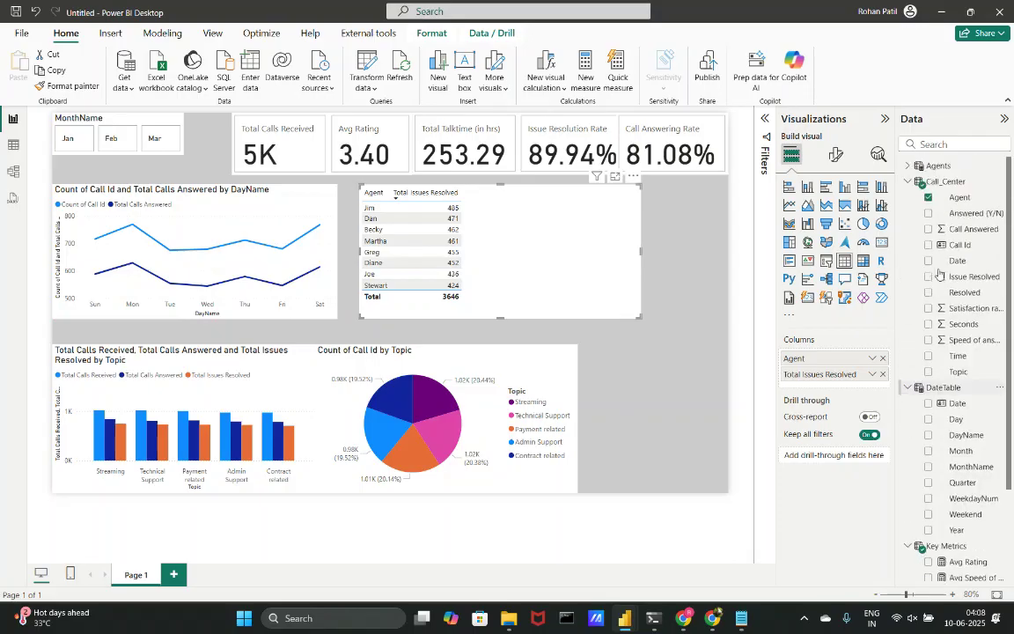
pyautogui.click(928, 198)
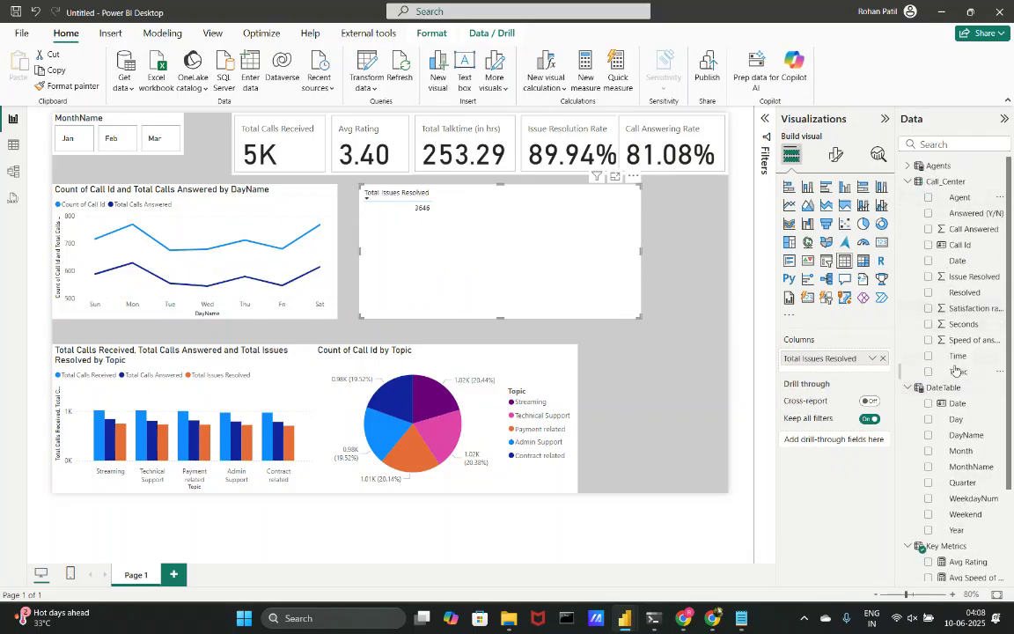
pyautogui.scroll(-3, 933, 528)
pyautogui.click(928, 556)
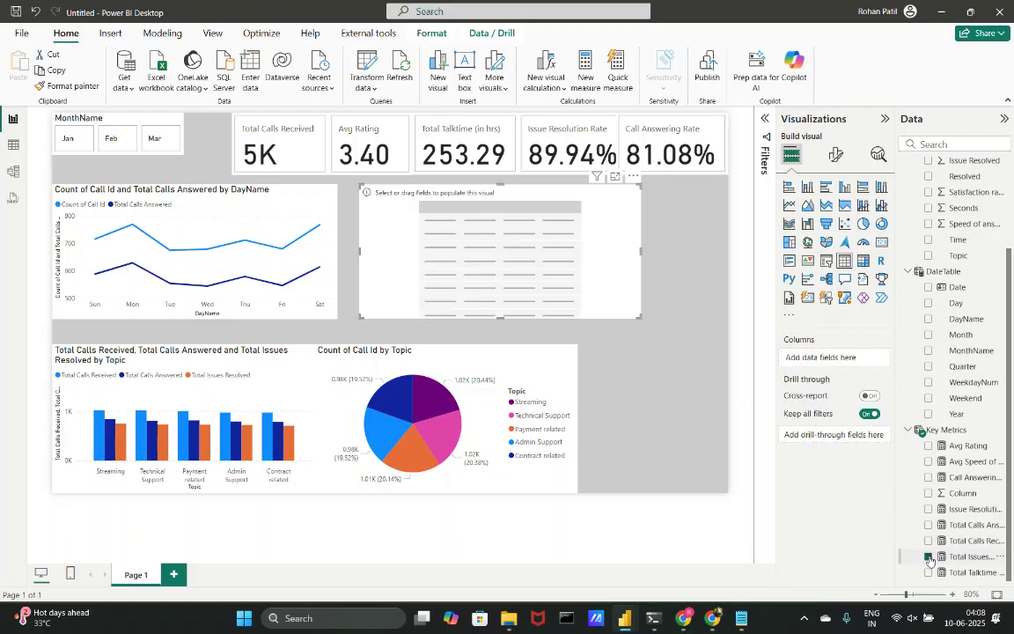
# Fill the table visual with Agent, Calls Answered and Call Answering Rate from the Agents table, in that order.
pyautogui.scroll(3, 935, 397)
pyautogui.click(920, 166)
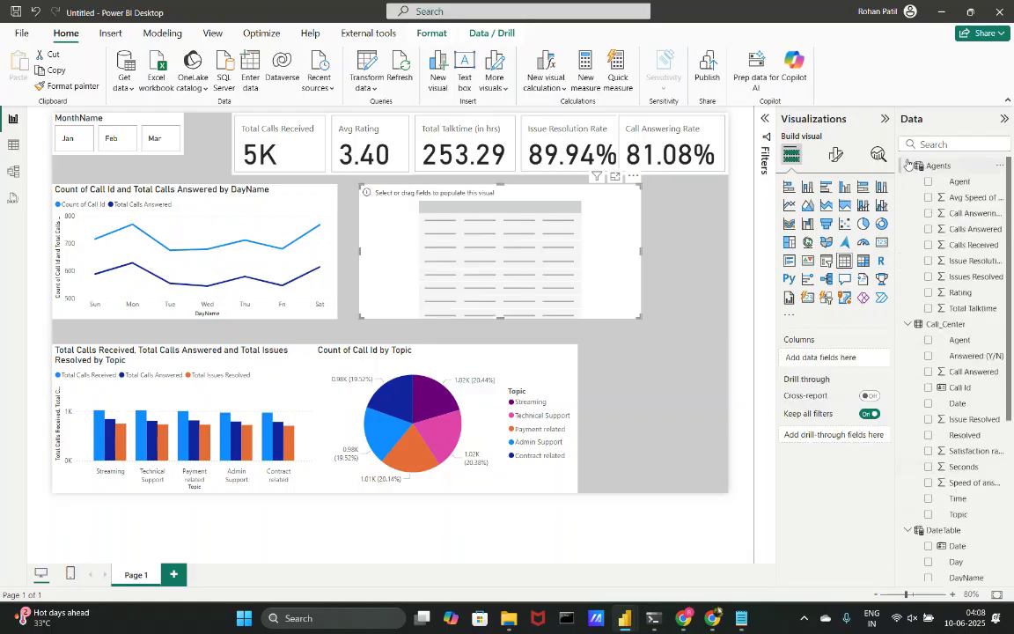
pyautogui.click(928, 182)
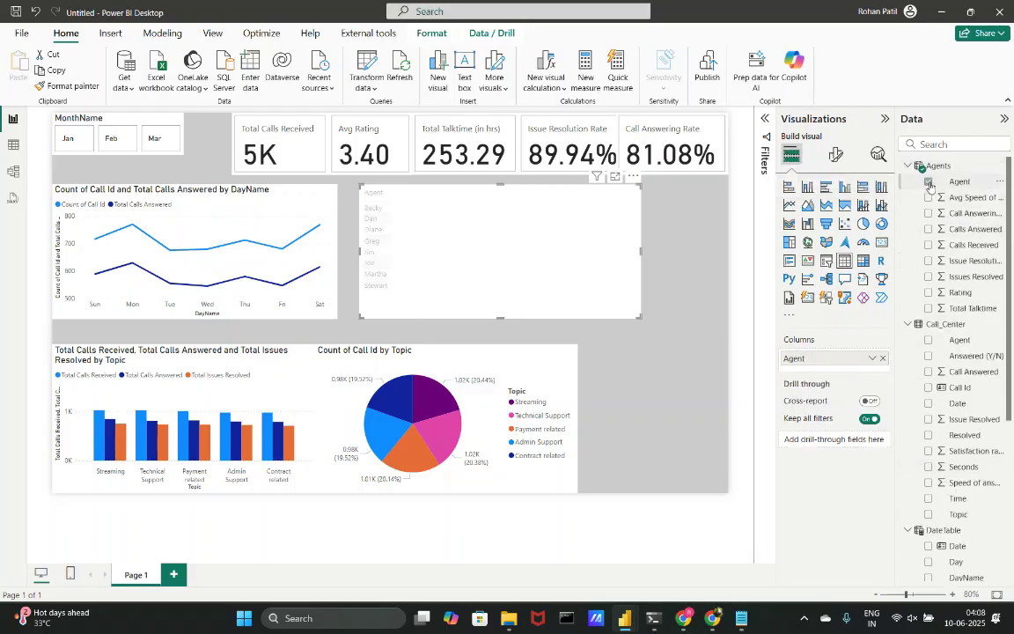
pyautogui.click(928, 199)
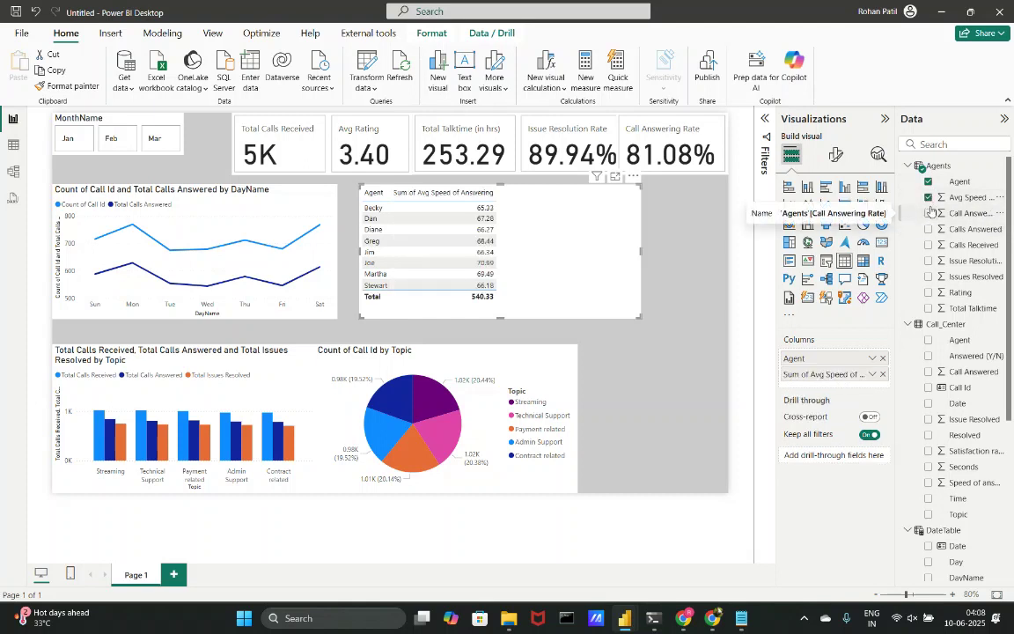
pyautogui.click(929, 199)
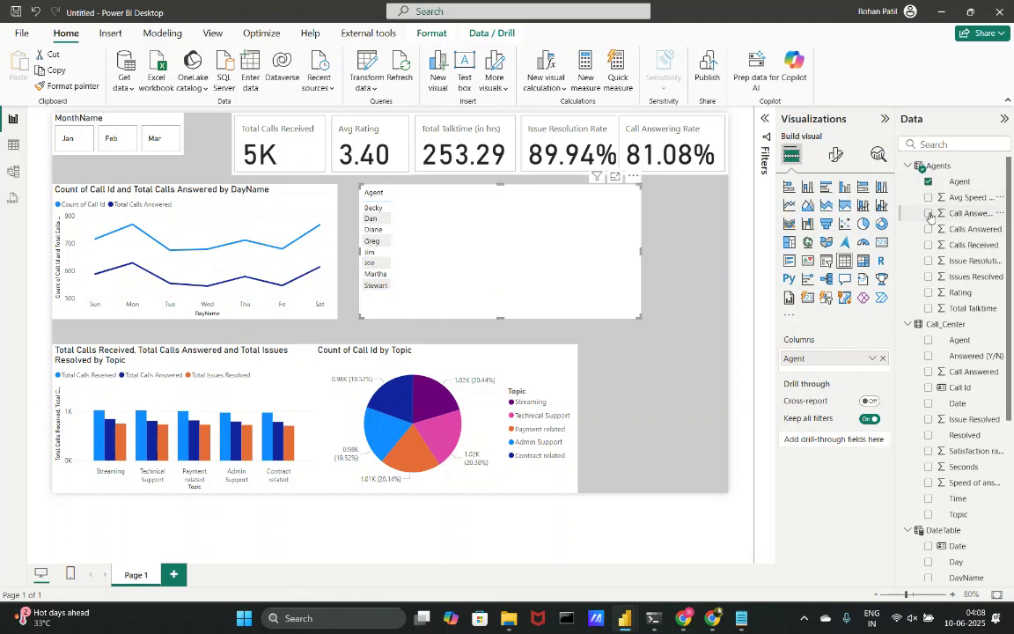
pyautogui.click(928, 214)
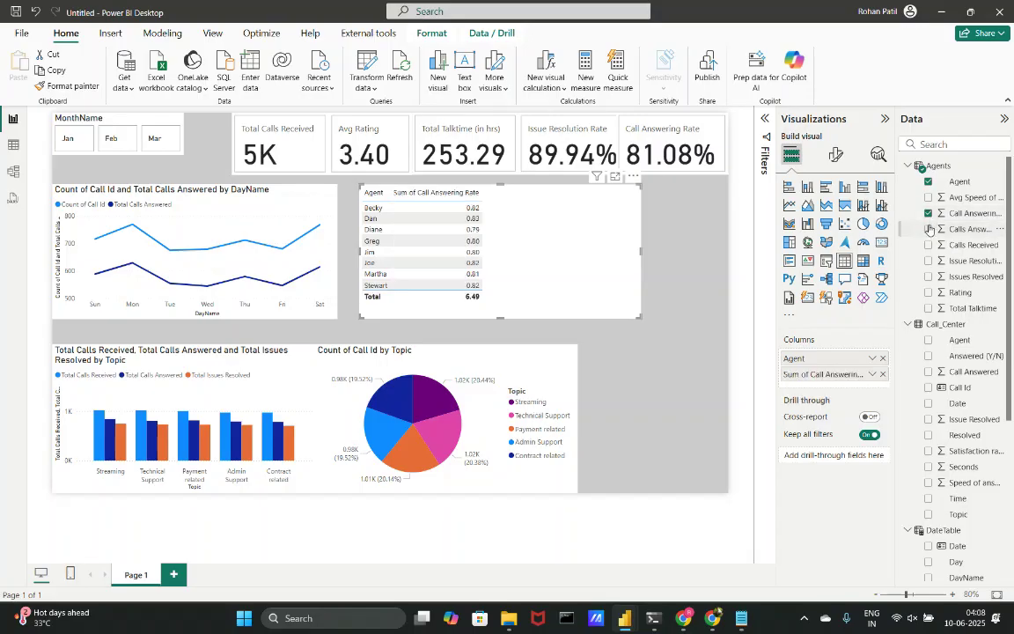
pyautogui.click(928, 229)
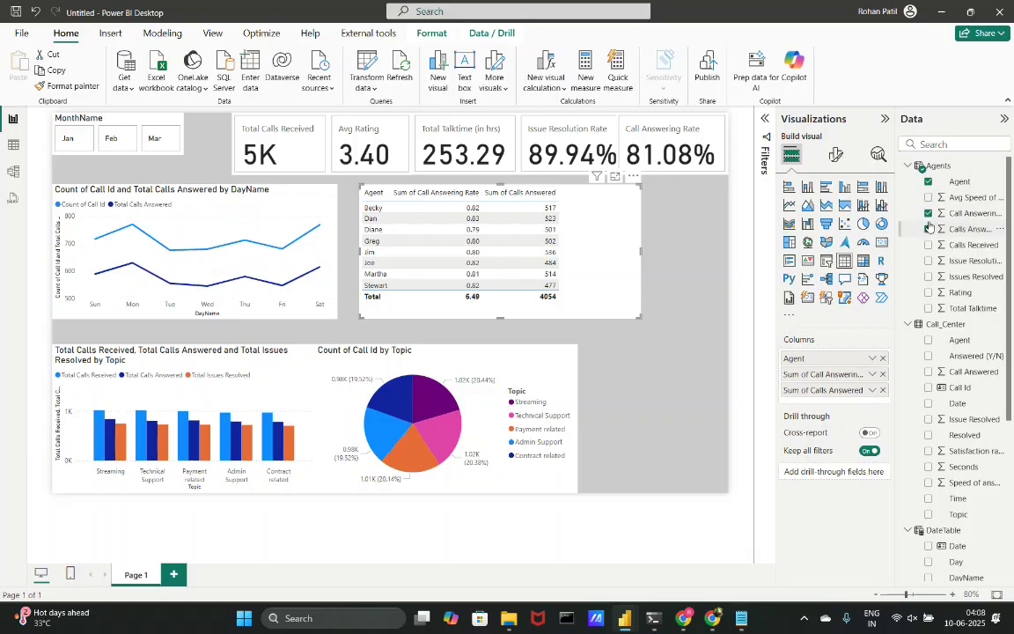
pyautogui.click(929, 213)
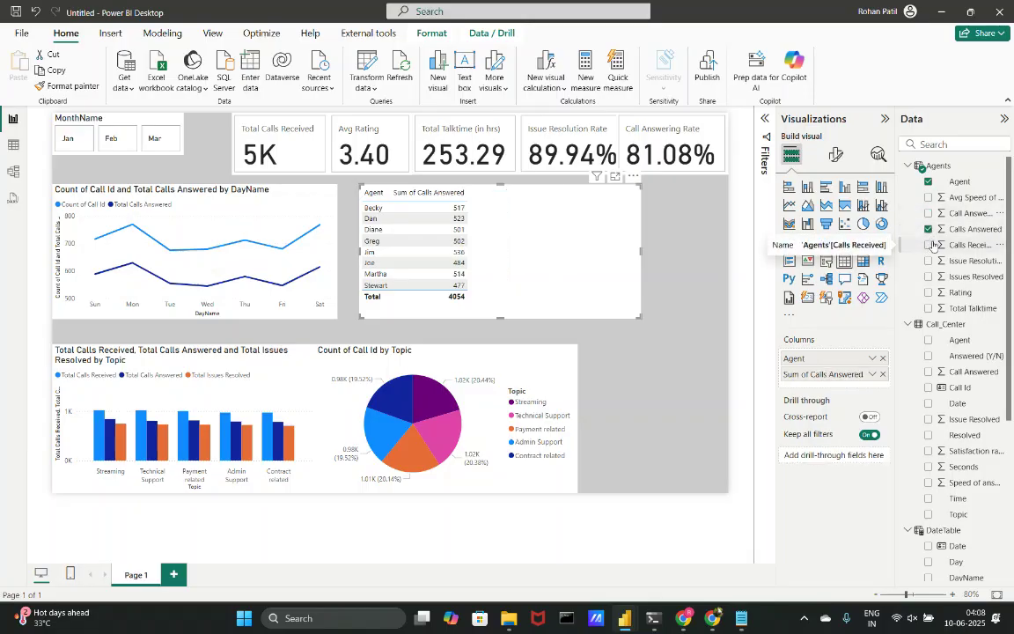
pyautogui.click(929, 213)
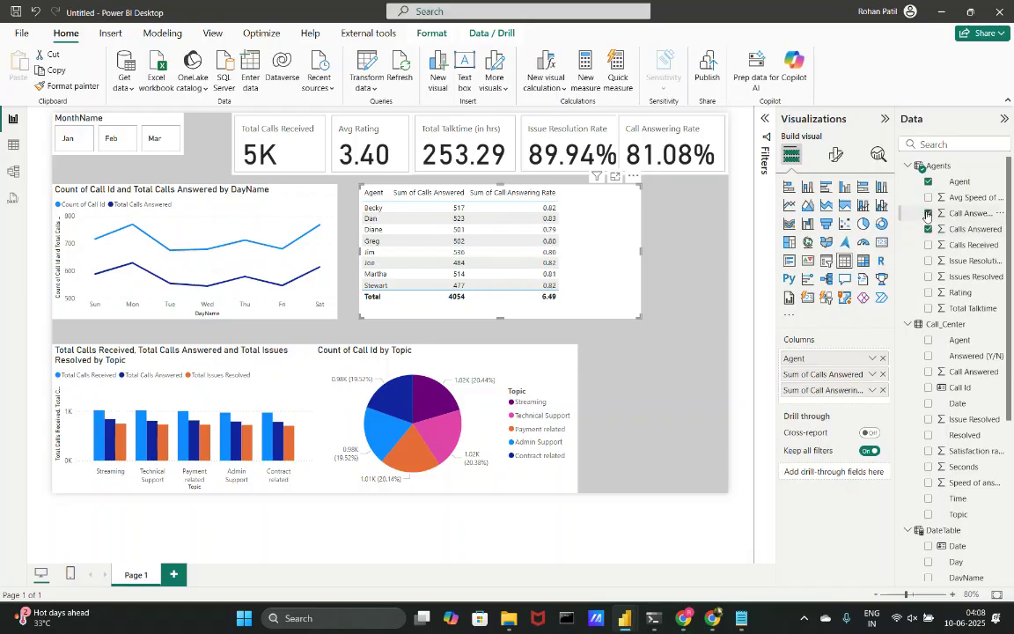
# Add Issue Resolution Rate, Total Talktime and Rating from the Agents table to the table visual.
pyautogui.click(928, 262)
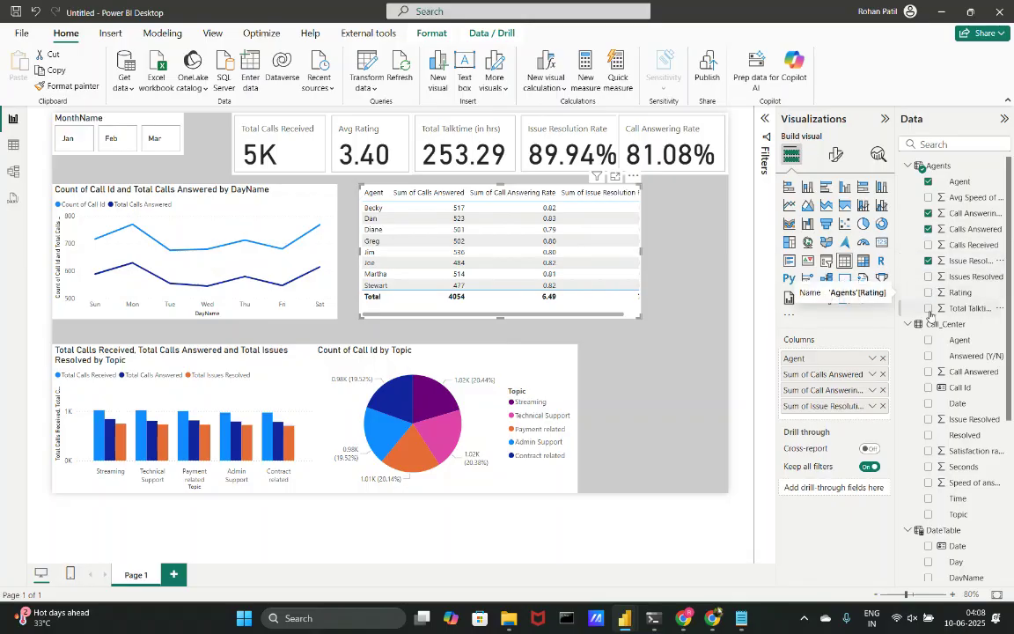
pyautogui.click(929, 308)
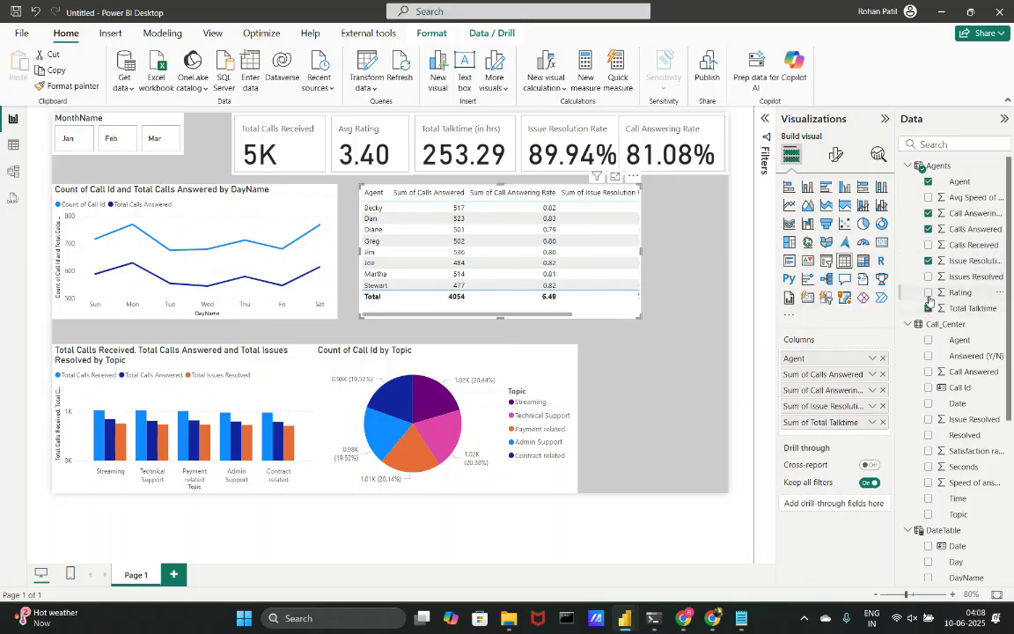
pyautogui.click(929, 292)
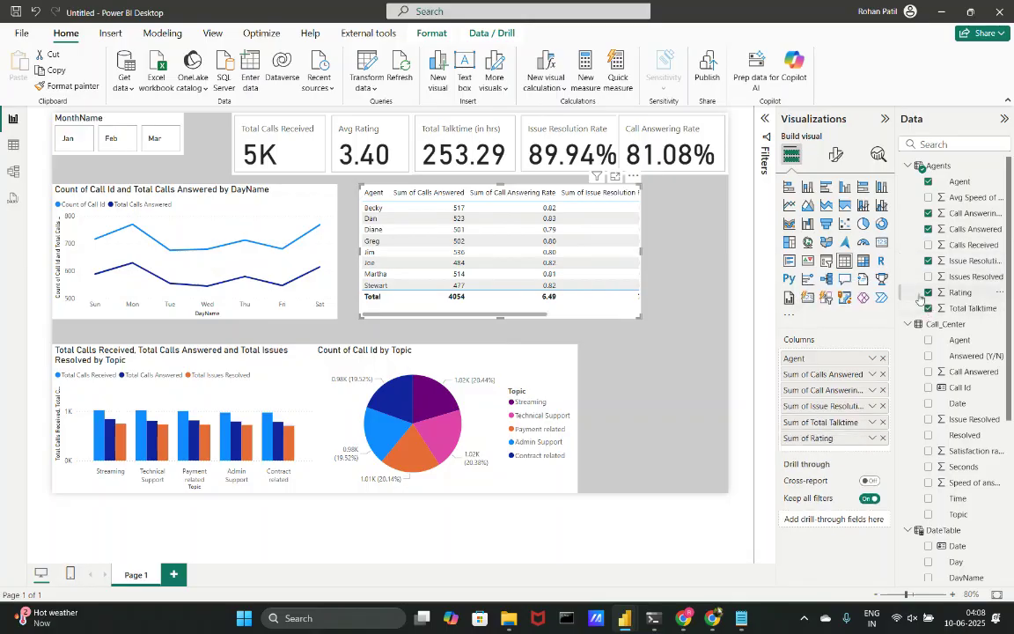
# Format the Issue Resolution Rate and Call Answering Rate columns of the Agents table as percentages.
pyautogui.click(14, 145)
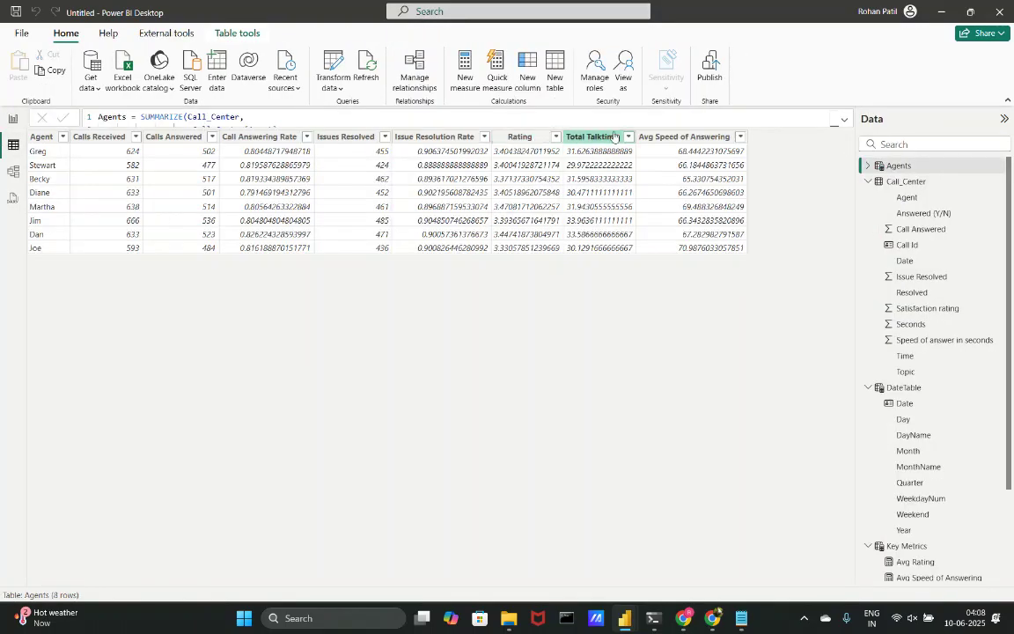
pyautogui.click(430, 137)
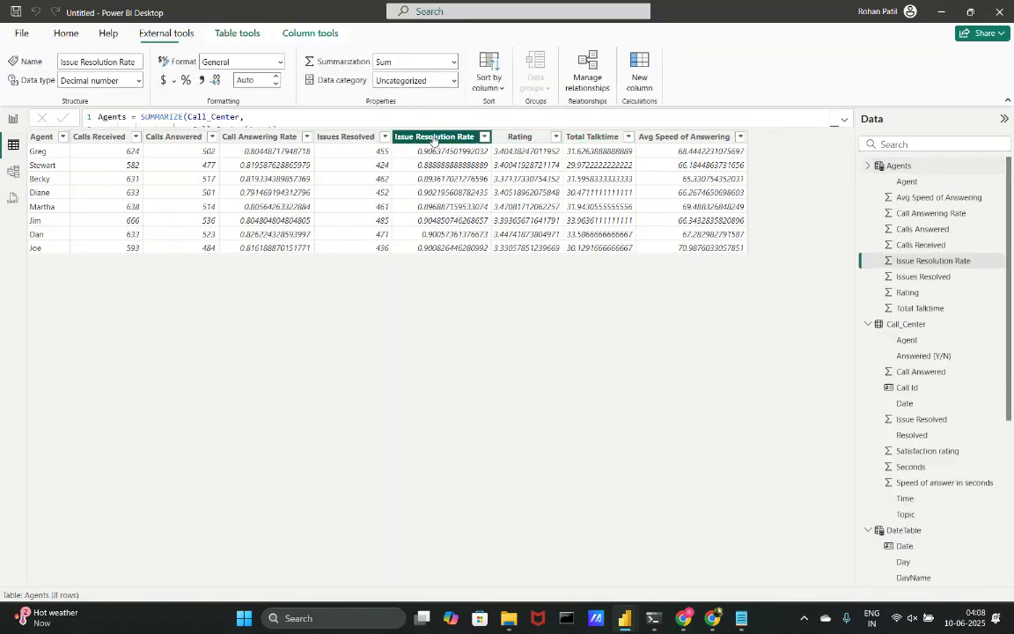
pyautogui.click(186, 80)
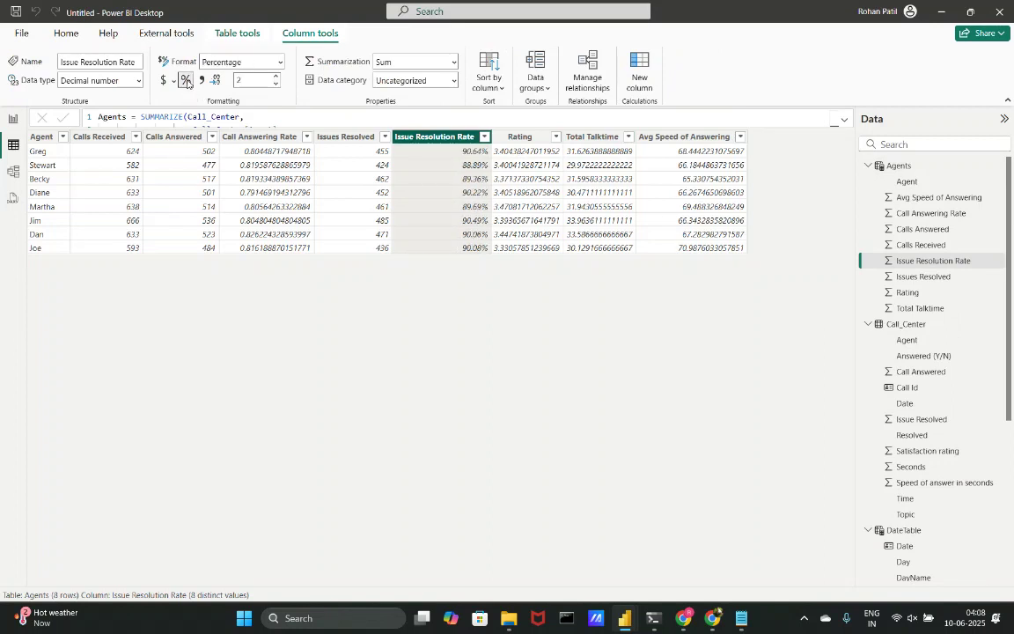
pyautogui.click(259, 138)
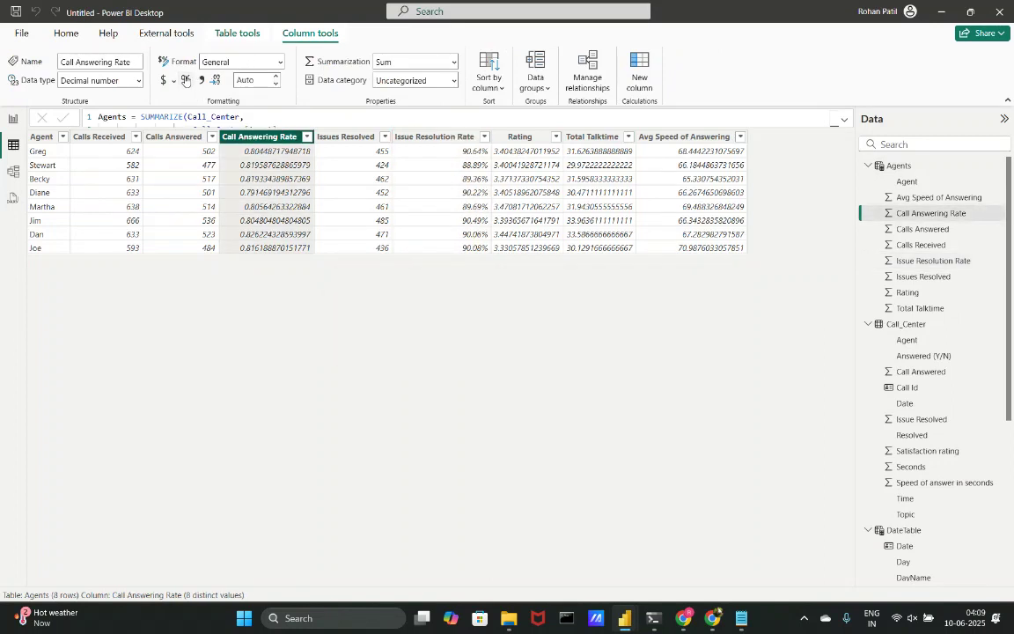
pyautogui.click(186, 80)
# Set the Total Talktime and Avg Speed of Answering columns of the Agents table to 2 decimal places.
pyautogui.click(585, 138)
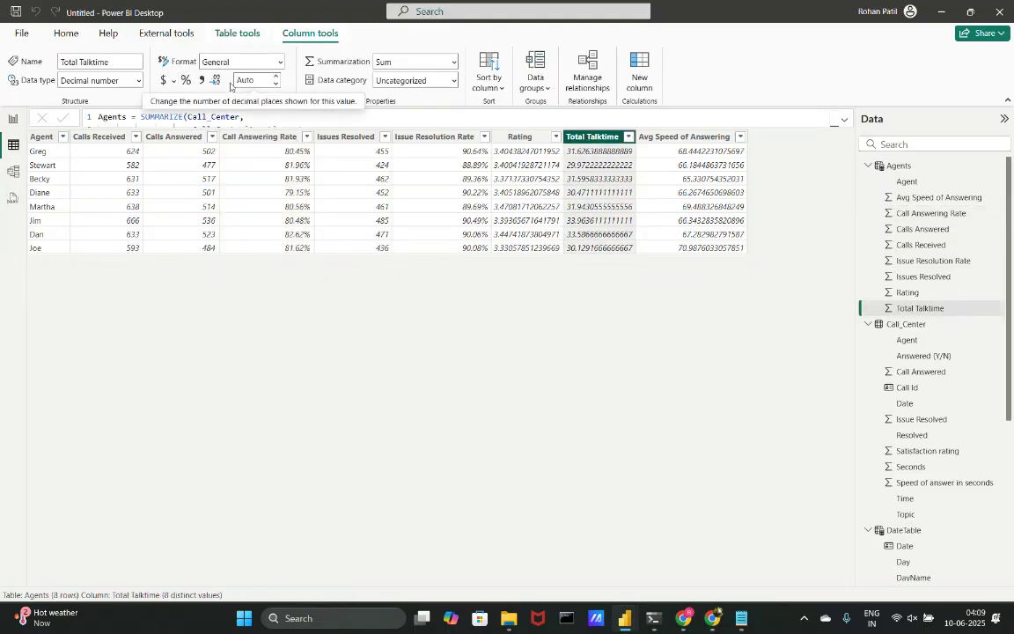
pyautogui.click(257, 82)
pyautogui.write('2')
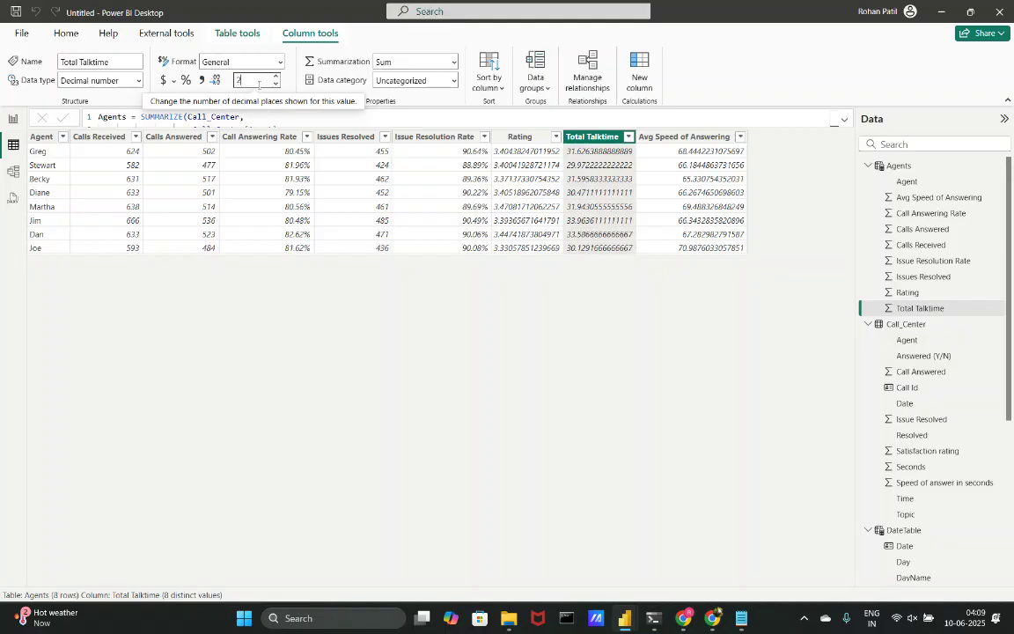
pyautogui.press('Return')
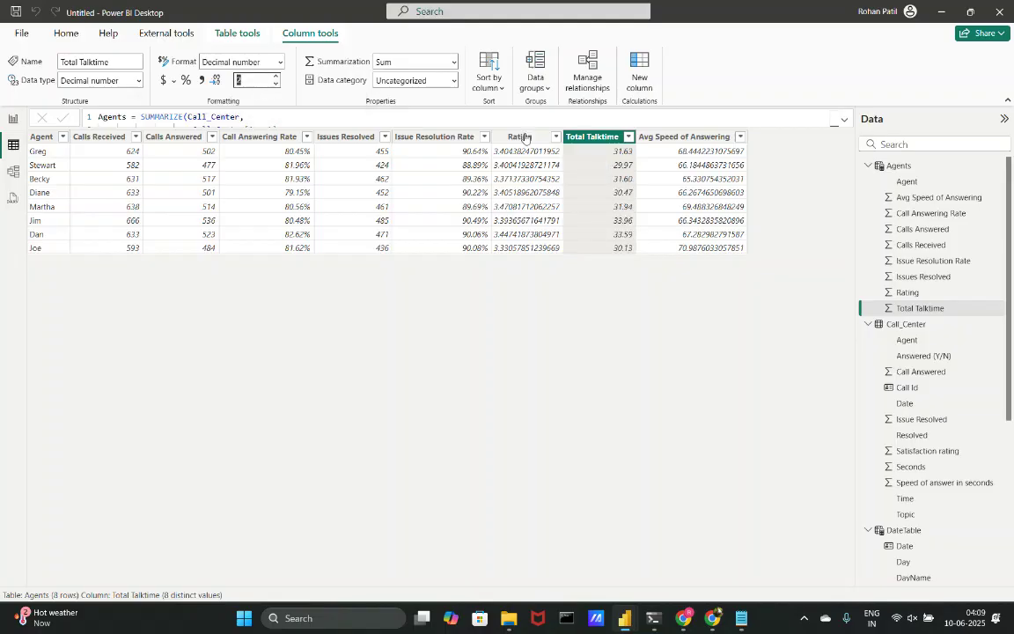
pyautogui.click(670, 139)
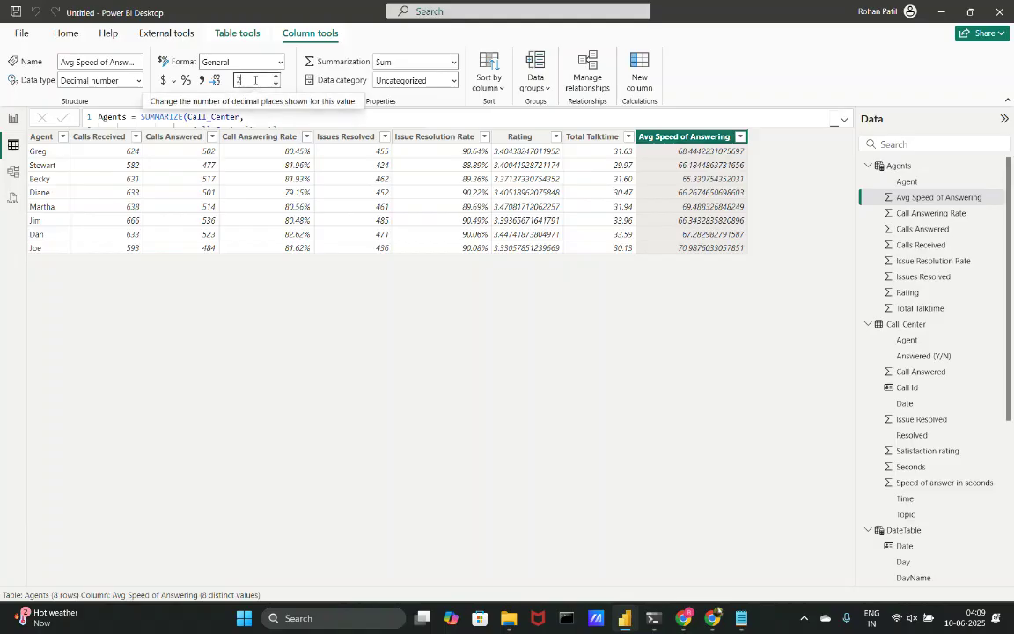
pyautogui.click(255, 80)
pyautogui.write('2')
pyautogui.press('Return')
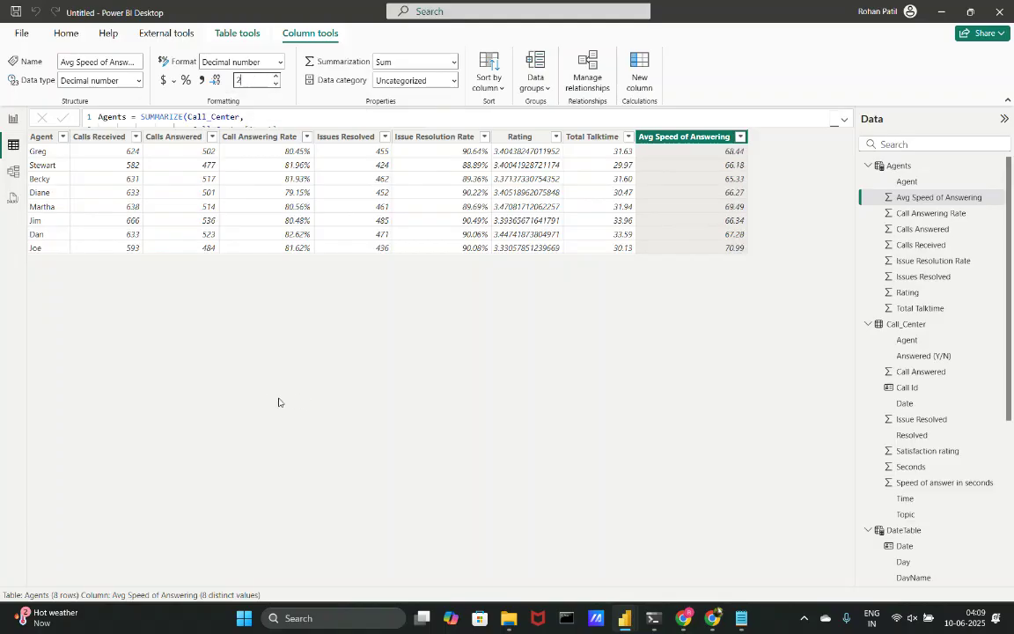
# On the report page, sort the table visual by Calls Answered descending and narrow its Calls Answered, Call Answering Rate and Issue Resolution Rate columns.
pyautogui.click(11, 120)
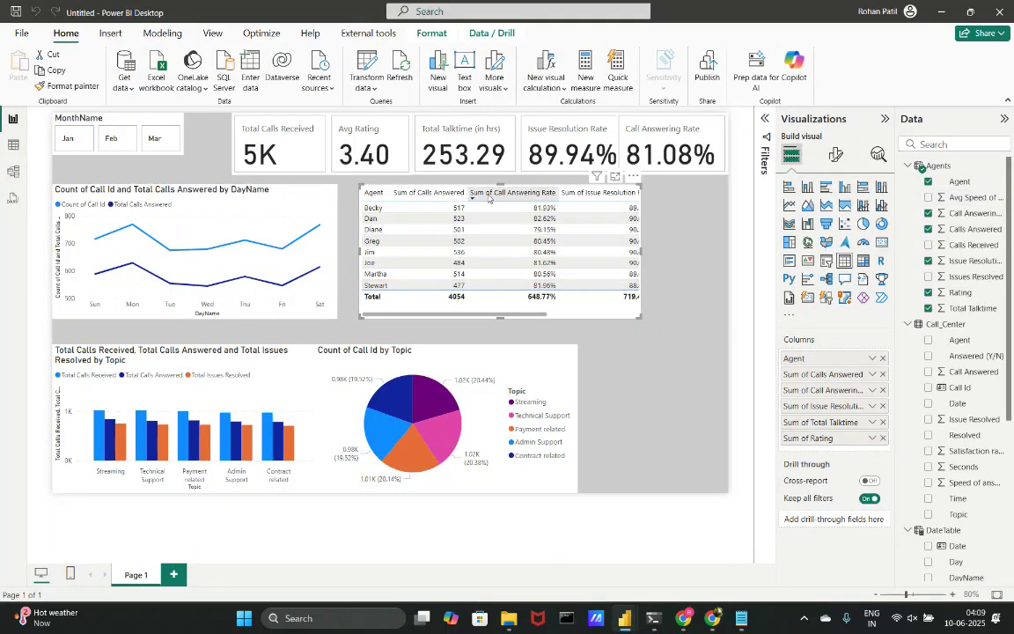
pyautogui.click(445, 195)
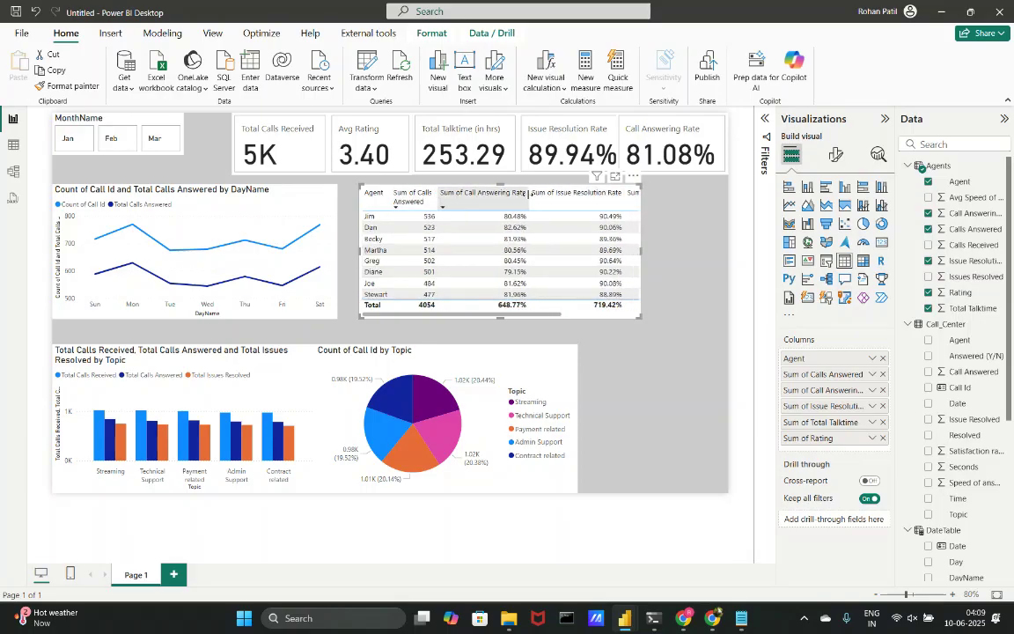
pyautogui.moveTo(522, 194); pyautogui.dragTo(489, 195)
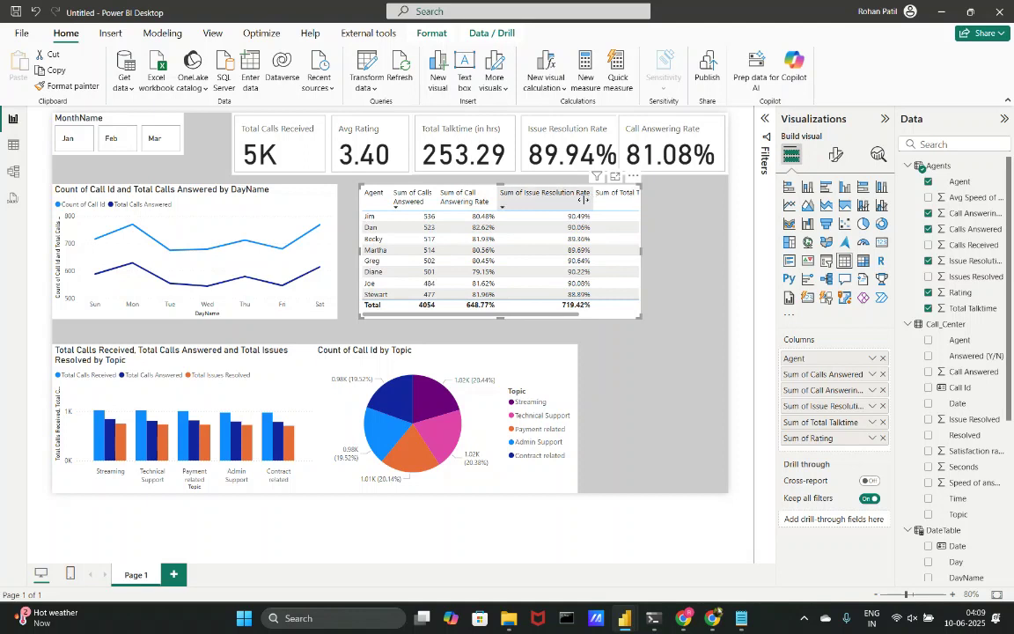
pyautogui.moveTo(582, 200); pyautogui.dragTo(544, 200)
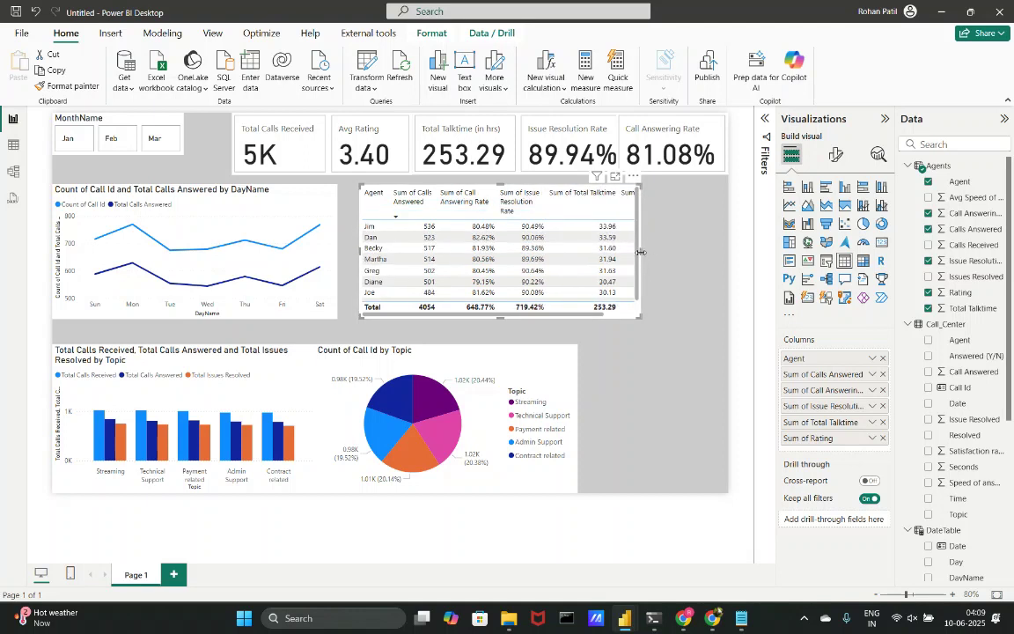
# Enlarge the table visual in width and height until the Rating column and all agent rows fit without scrolling.
pyautogui.moveTo(640, 253); pyautogui.dragTo(690, 253)
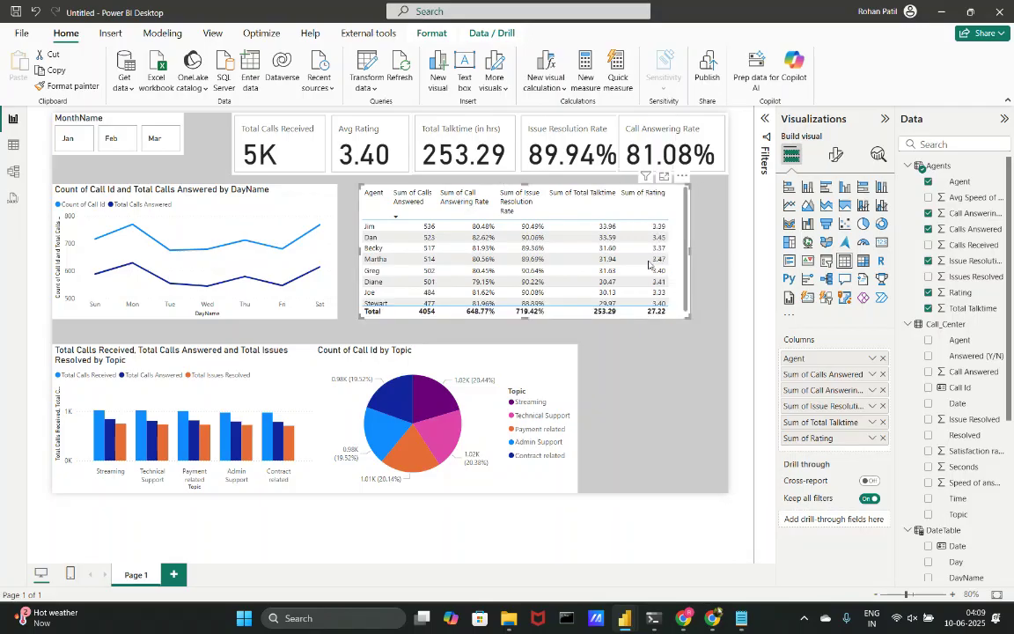
pyautogui.scroll(-1, 650, 264)
pyautogui.moveTo(523, 318); pyautogui.dragTo(523, 332)
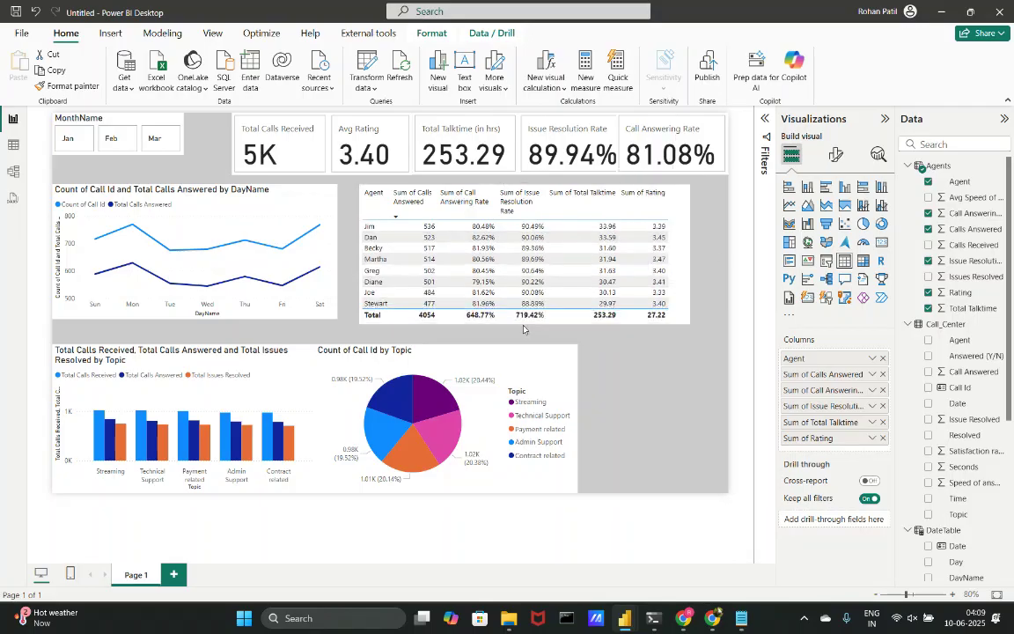
# Create a new measure in the Key Metrics table.
pyautogui.scroll(7, 576, 281)
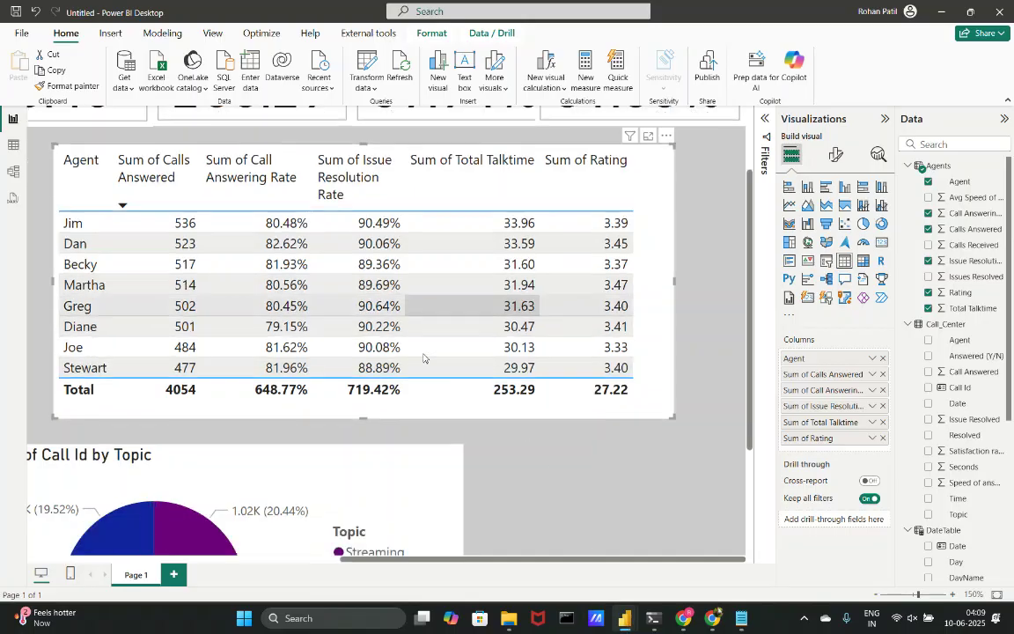
pyautogui.scroll(-3, 440, 366)
pyautogui.scroll(2, 422, 359)
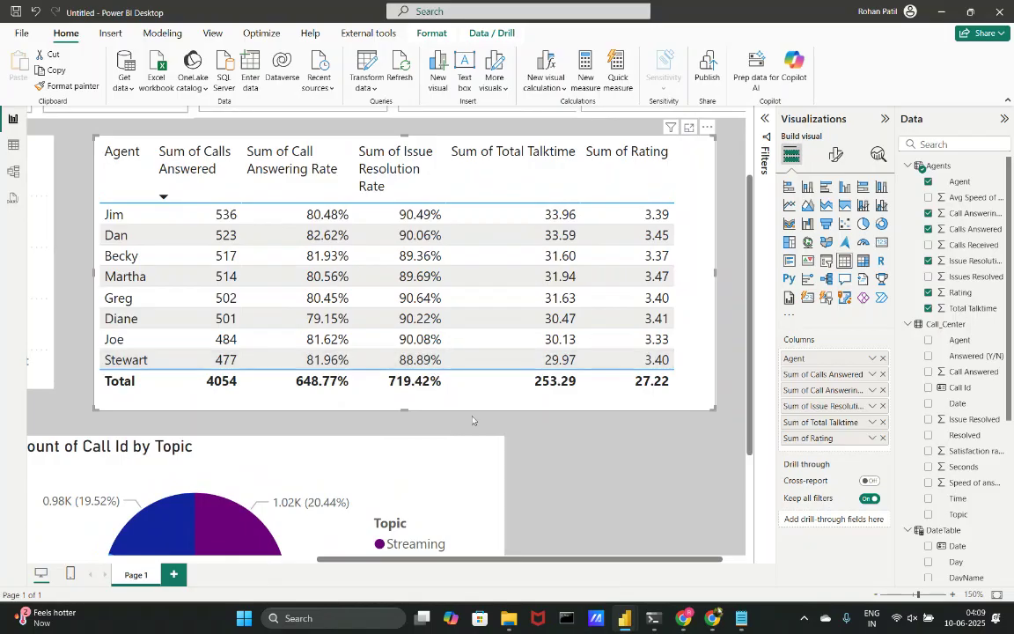
pyautogui.hscroll(2, 561, 407)
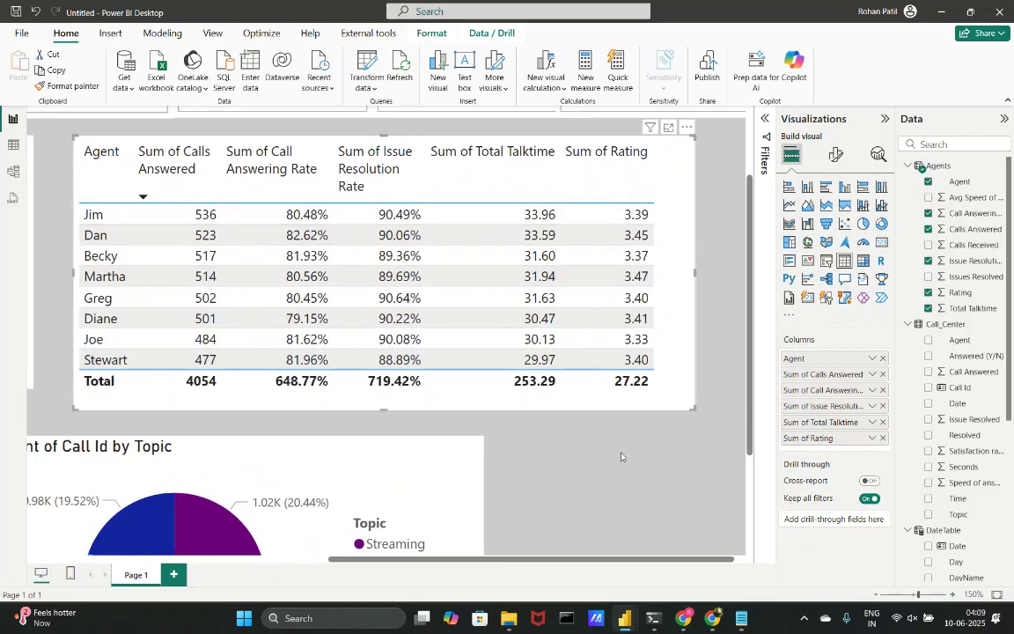
pyautogui.click(621, 457)
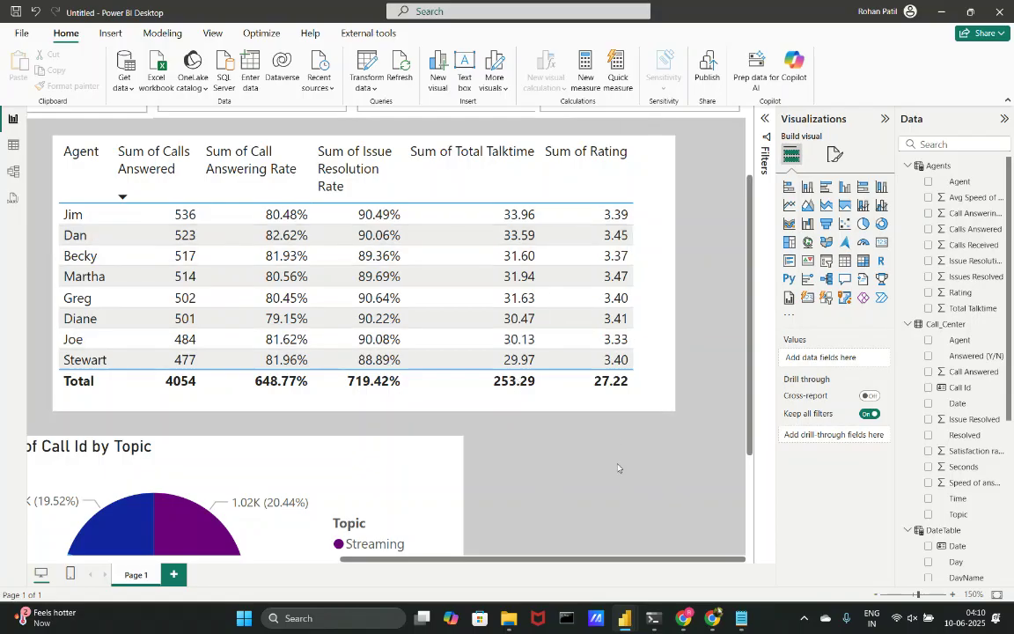
pyautogui.scroll(-1, 618, 468)
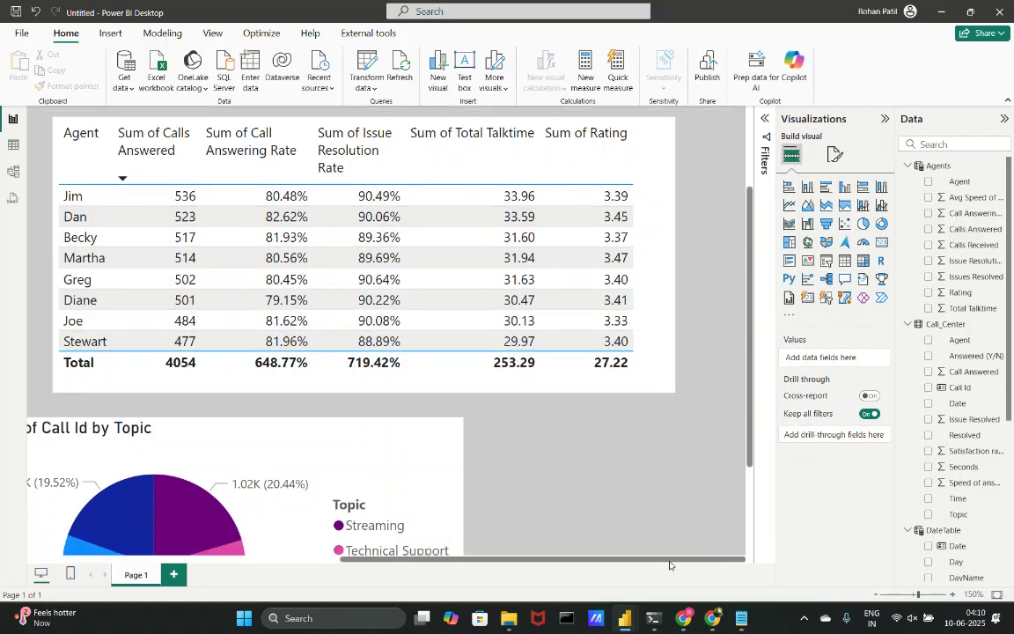
pyautogui.scroll(-3, 669, 528)
pyautogui.scroll(-3, 958, 533)
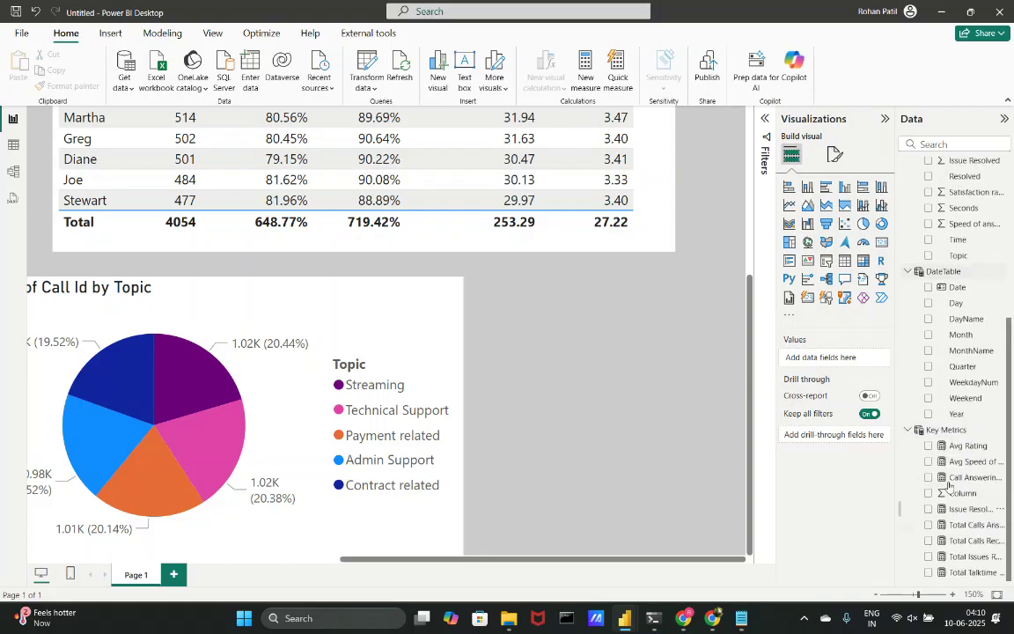
pyautogui.click(941, 431)
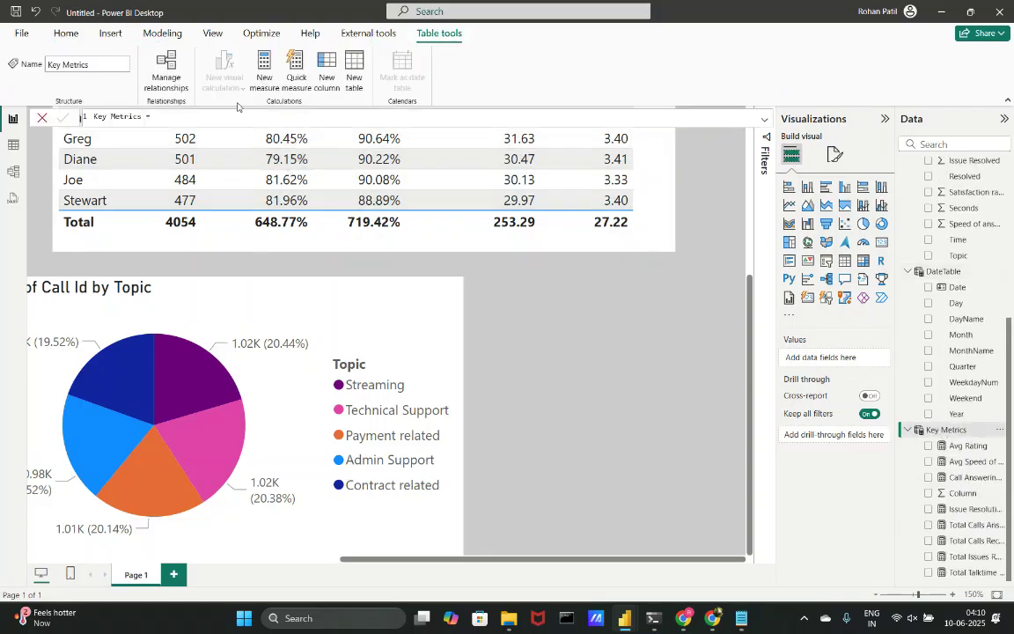
pyautogui.click(264, 71)
pyautogui.click(227, 115)
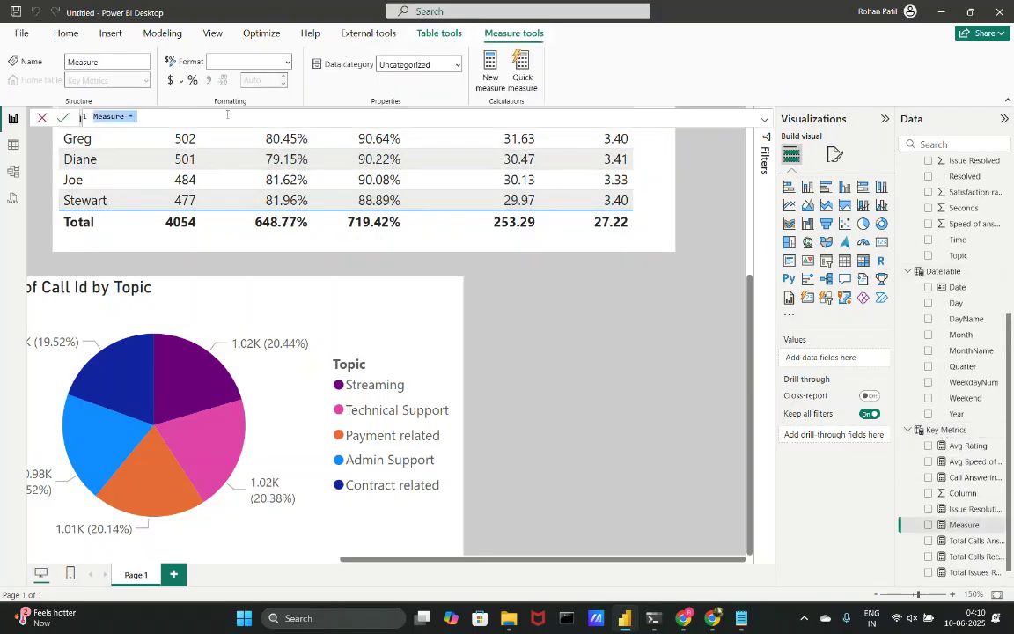
# Name the measure Top Rated Agent and start its formula with LOOKUPVALUE, using Agents[Agent] as the result column.
pyautogui.write('H')
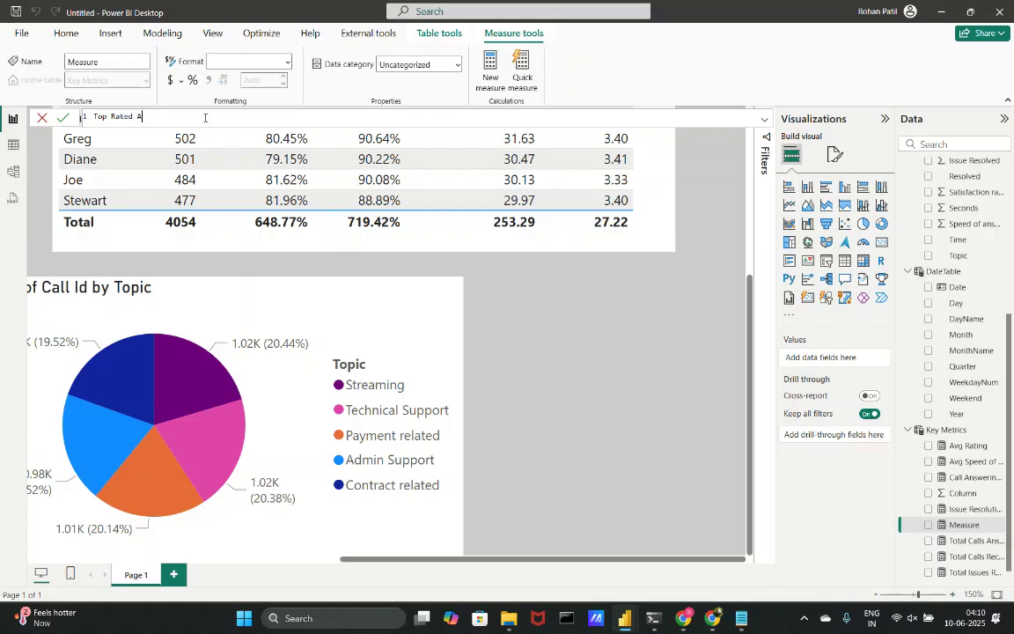
pyautogui.write('LOO')
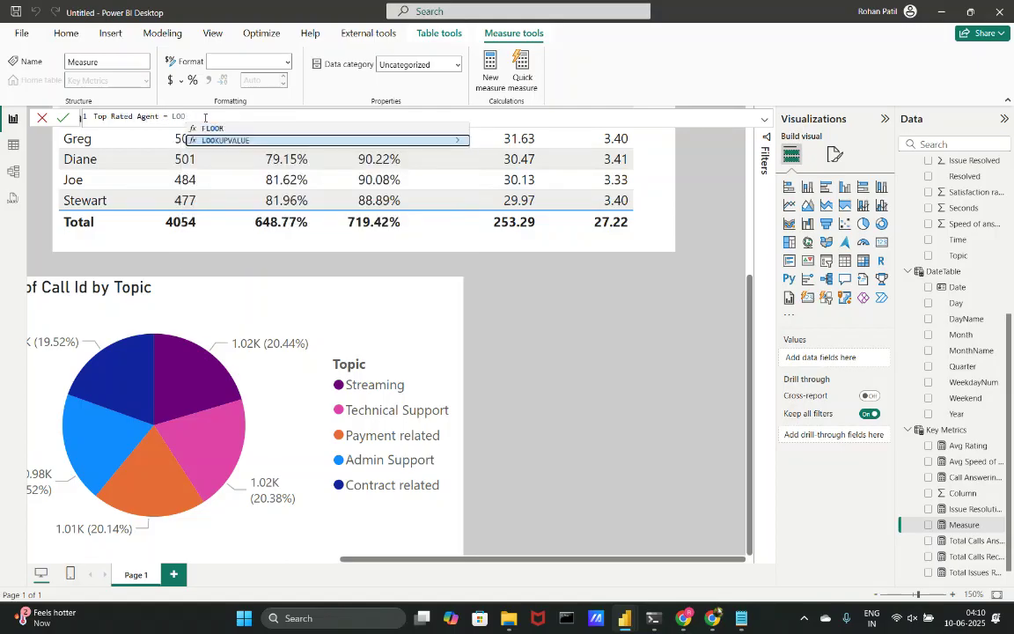
pyautogui.press('Tab')
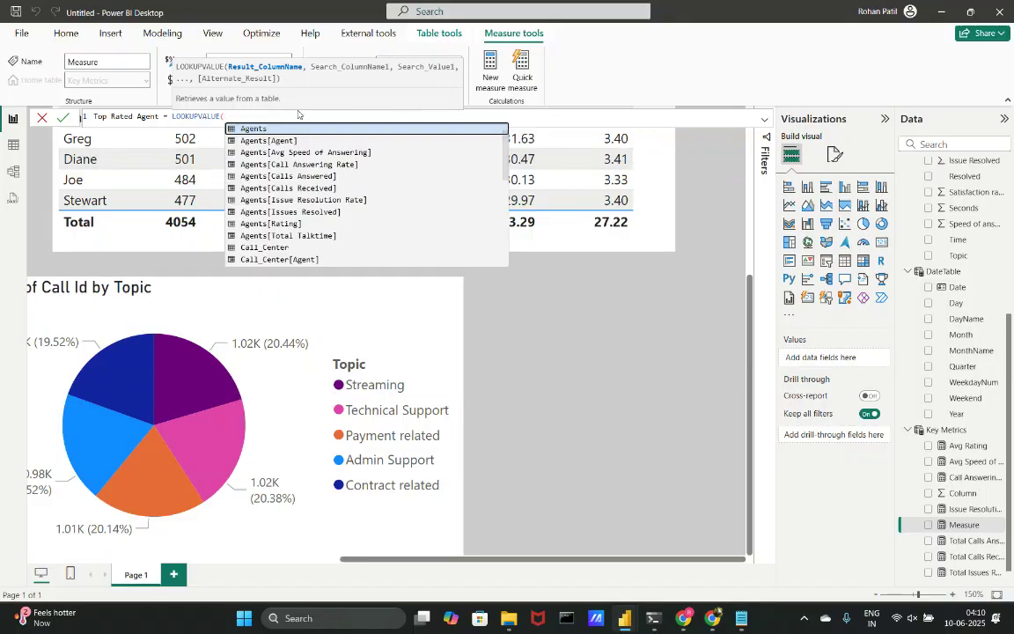
pyautogui.scroll(5, 289, 116)
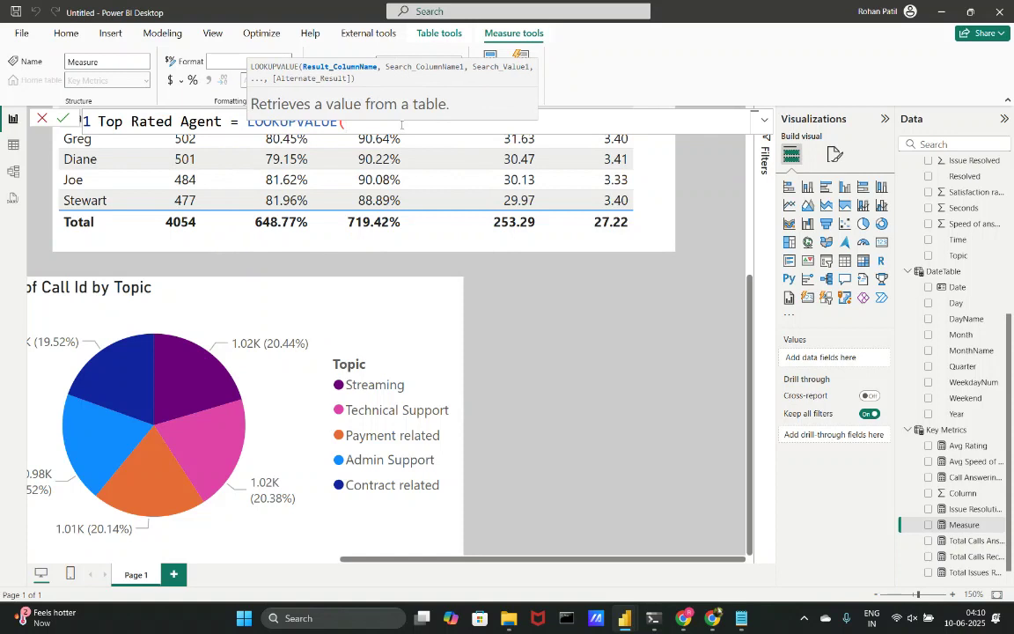
pyautogui.write('age')
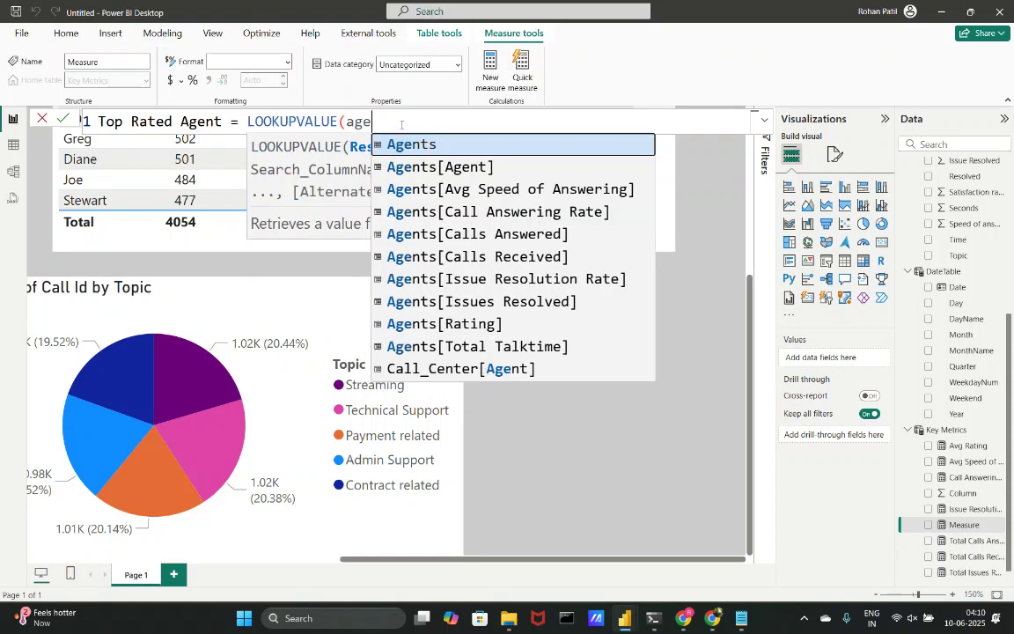
pyautogui.press('Down')
pyautogui.press('Tab')
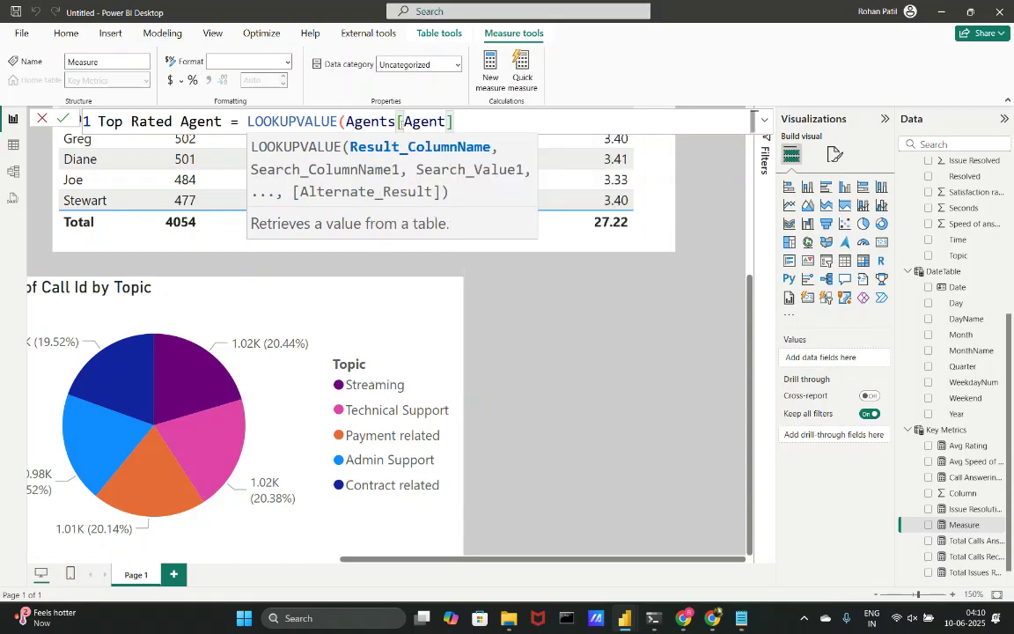
pyautogui.write(',')
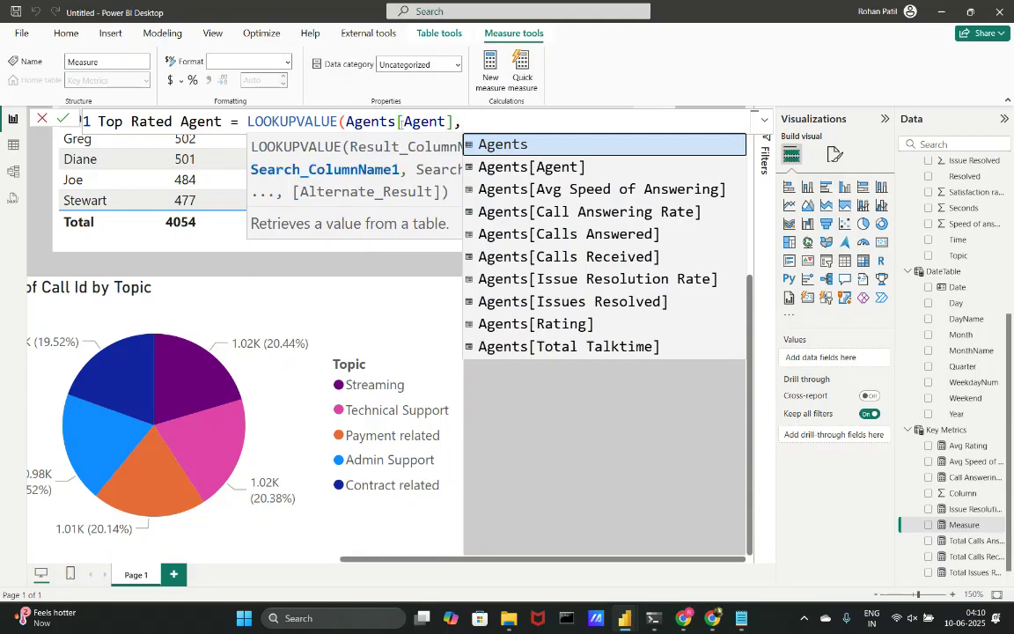
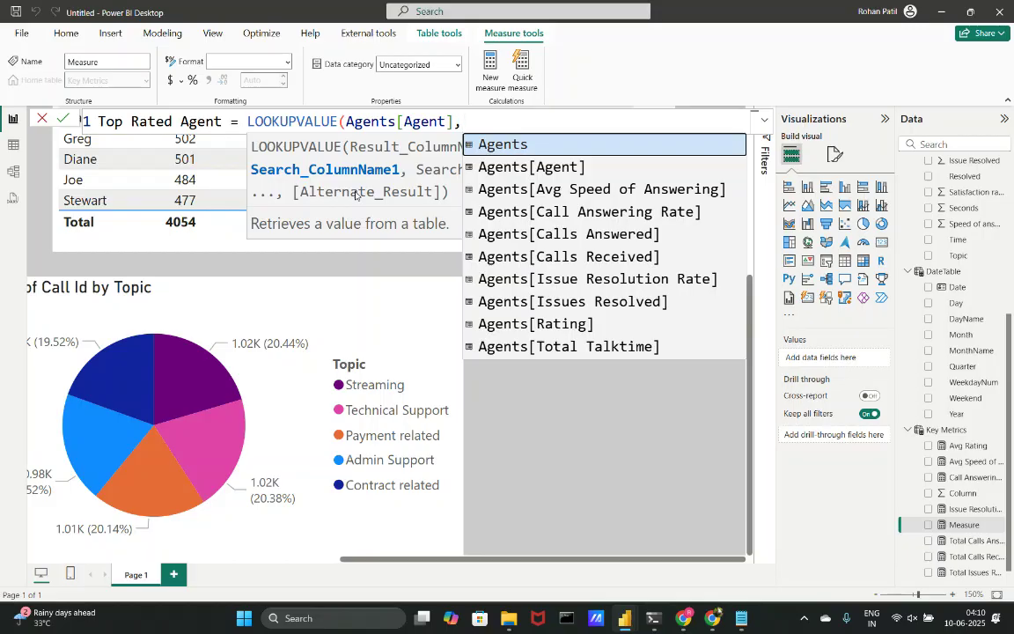
# Add Agents[Rating] as the search column of the LOOKUPVALUE formula.
pyautogui.press('Down')
pyautogui.press('Down')
pyautogui.press('Down')
pyautogui.press('Down')
pyautogui.press('Down')
pyautogui.press('Down')
pyautogui.press('Down')
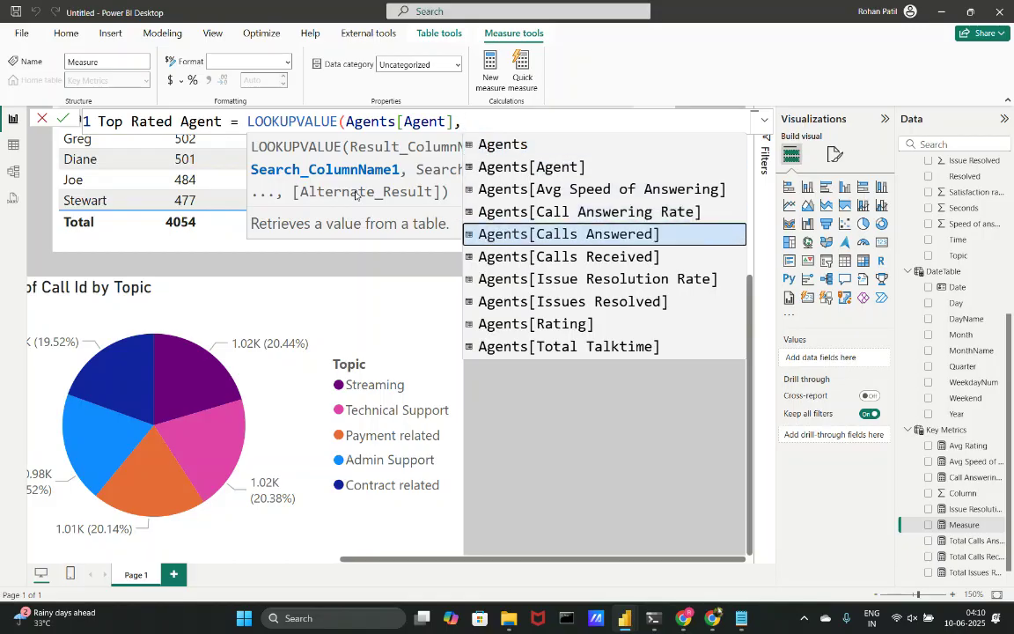
pyautogui.press('Down')
pyautogui.press('Tab')
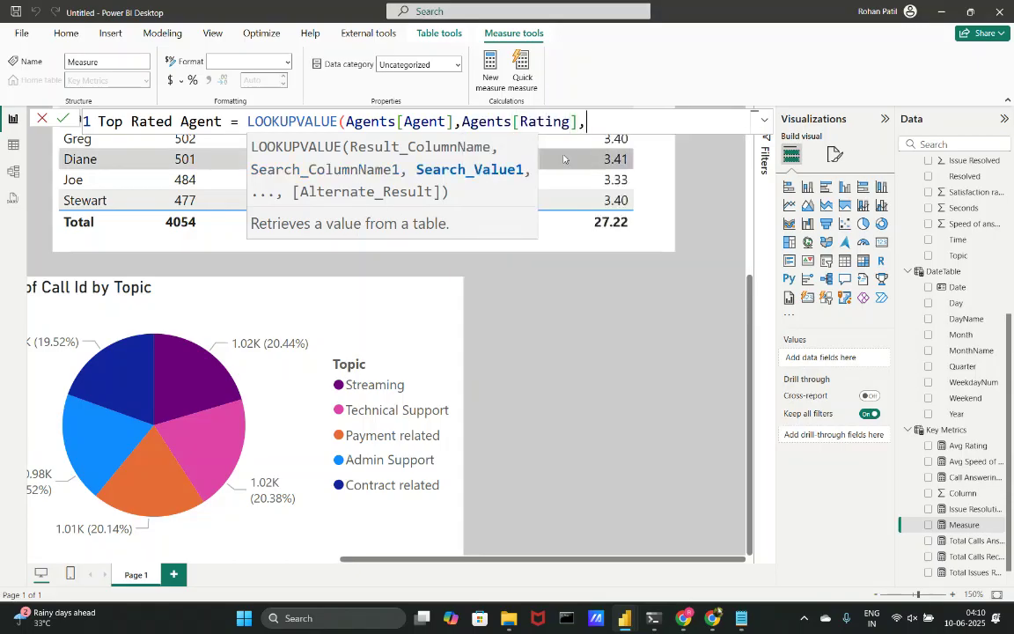
# Complete the Top Rated Agent formula with MAX(Agents[Rating]) as the search value and commit the measure.
pyautogui.write('MAX(')
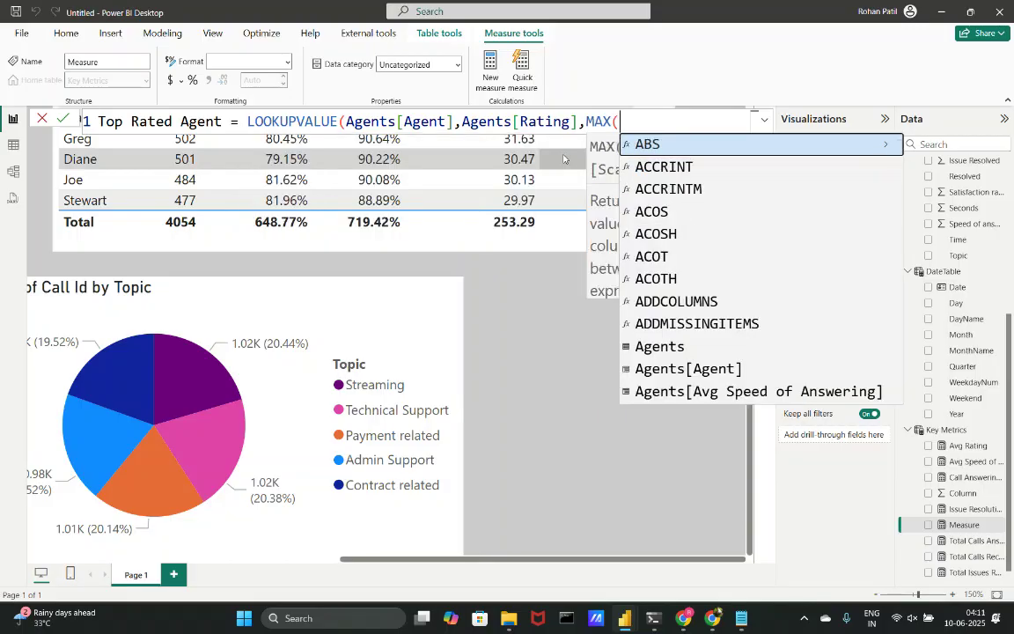
pyautogui.write('age')
pyautogui.press('Down')
pyautogui.press('Down')
pyautogui.press('Down')
pyautogui.press('Down')
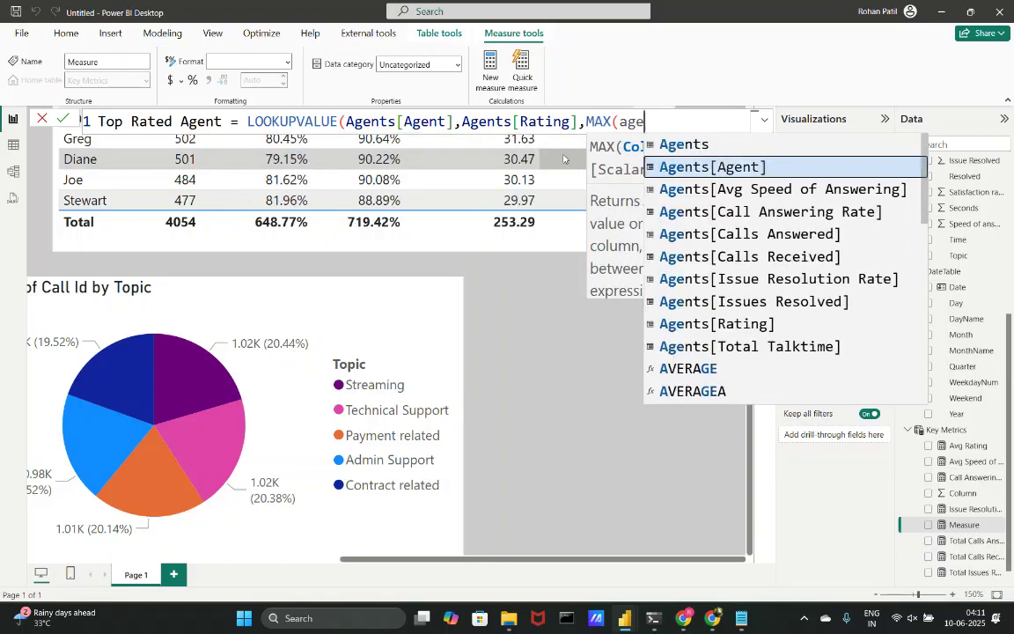
pyautogui.press('Down')
pyautogui.press('Down')
pyautogui.press('Down')
pyautogui.press('Down')
pyautogui.press('Tab')
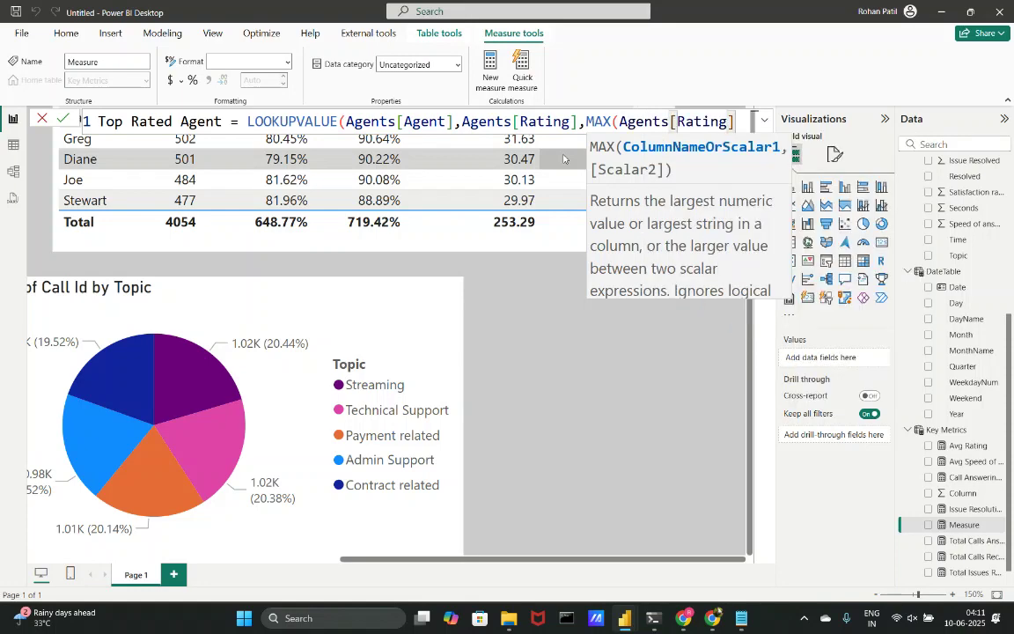
pyautogui.write('))')
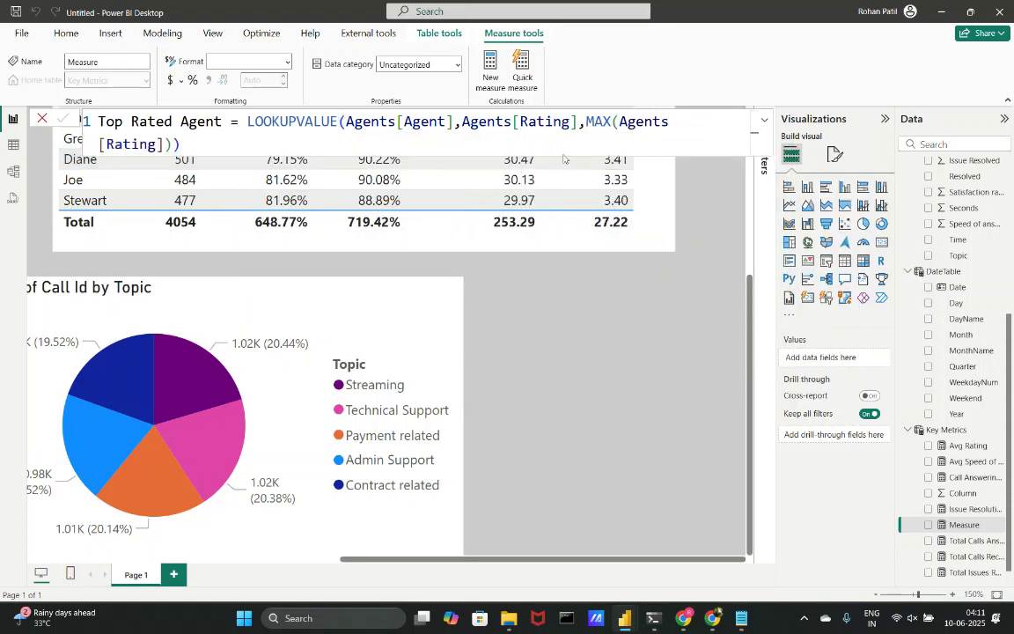
pyautogui.press('Return')
# Insert a card showing the Top Rated Agent measure beside the Topic pie chart and reduce its height to about a third.
pyautogui.click(602, 325)
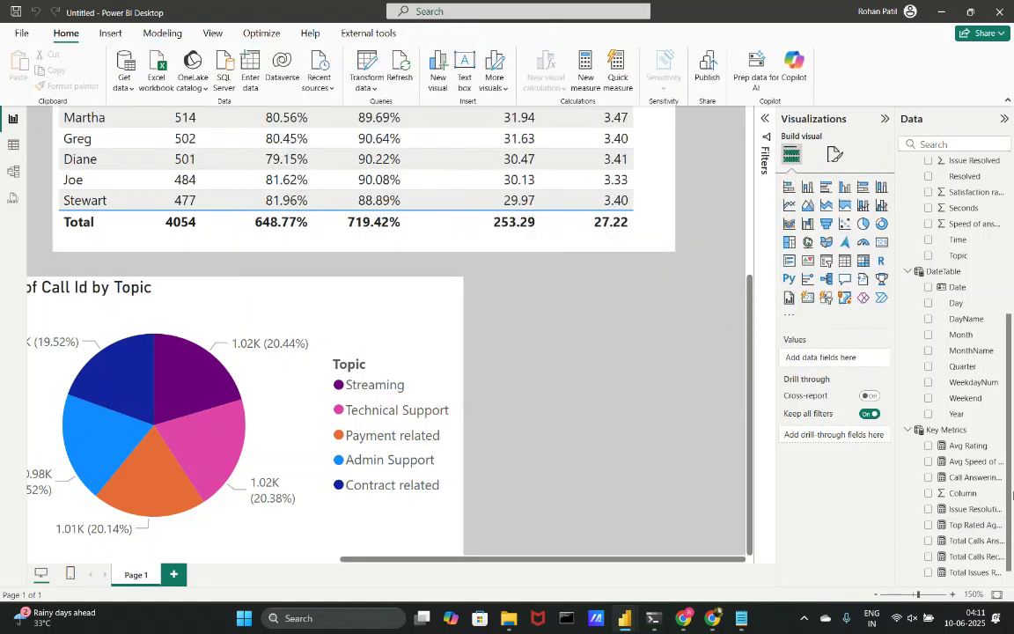
pyautogui.click(883, 241)
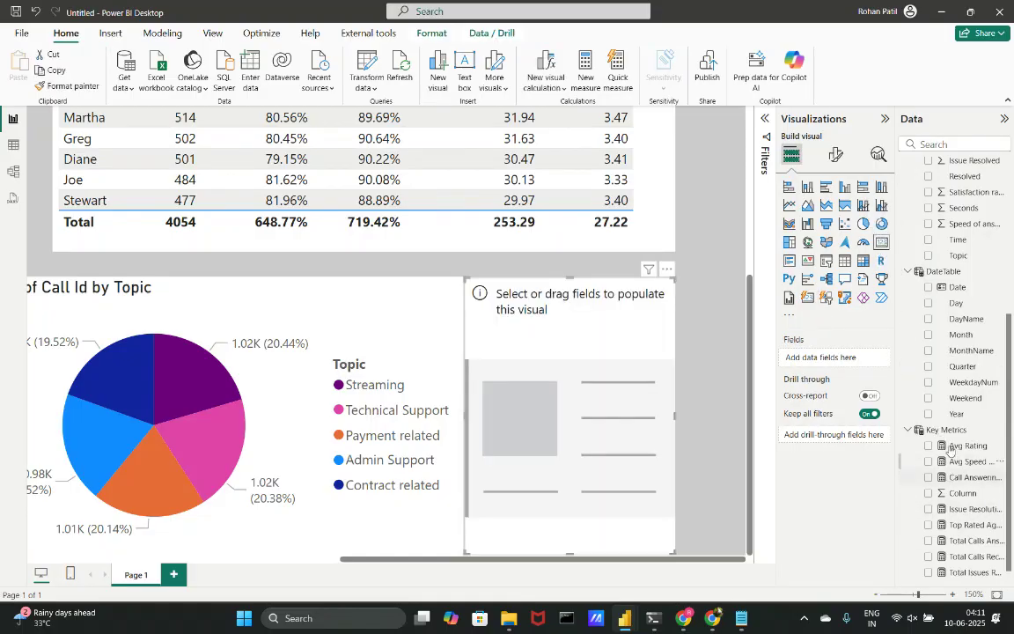
pyautogui.scroll(-1, 951, 528)
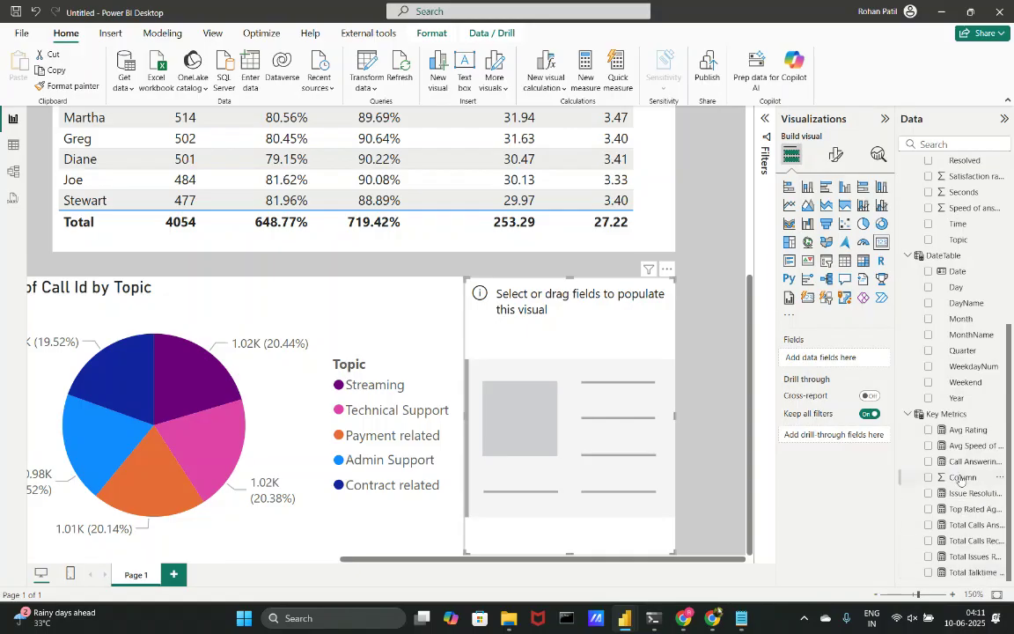
pyautogui.scroll(6, 972, 388)
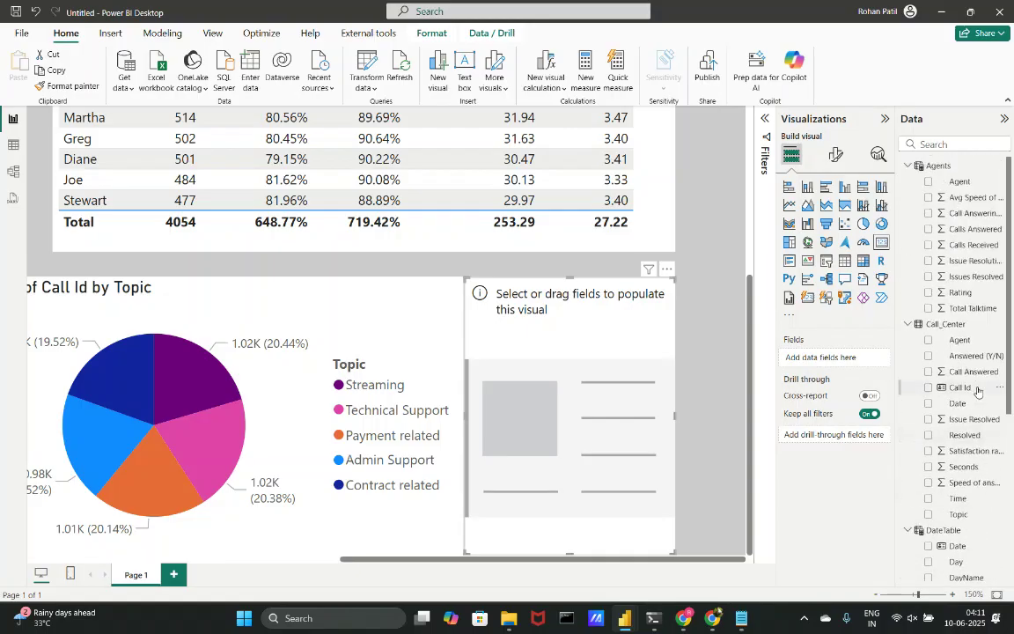
pyautogui.scroll(-5, 955, 397)
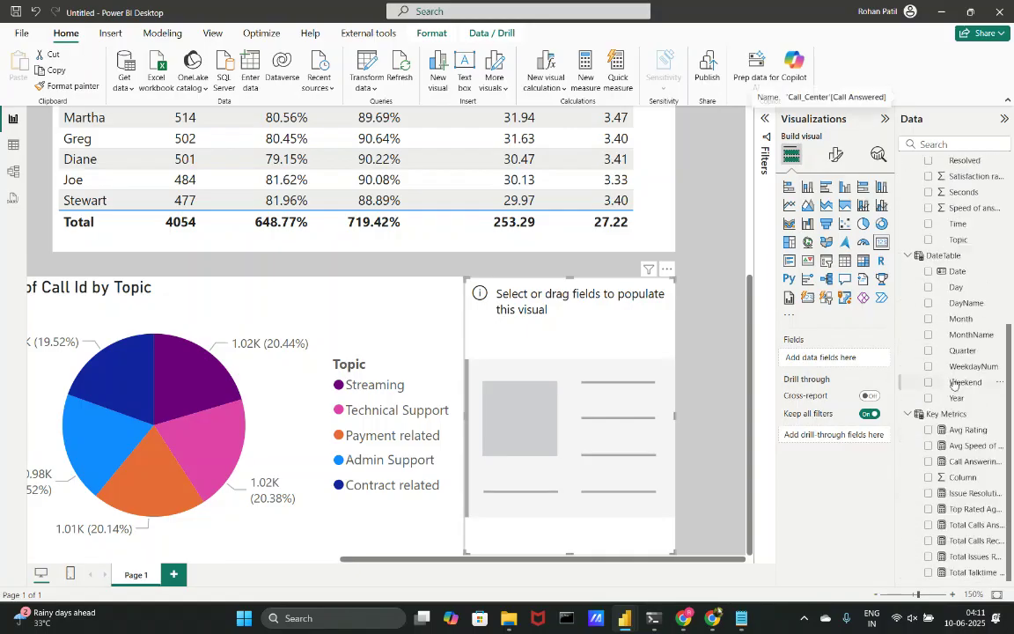
pyautogui.click(928, 509)
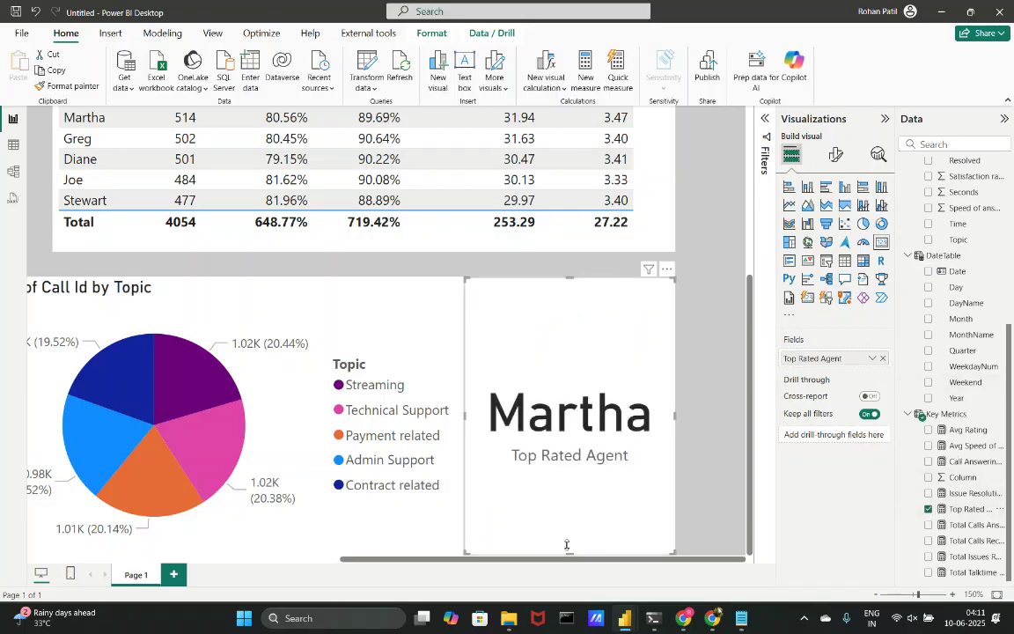
pyautogui.moveTo(566, 545); pyautogui.dragTo(569, 375)
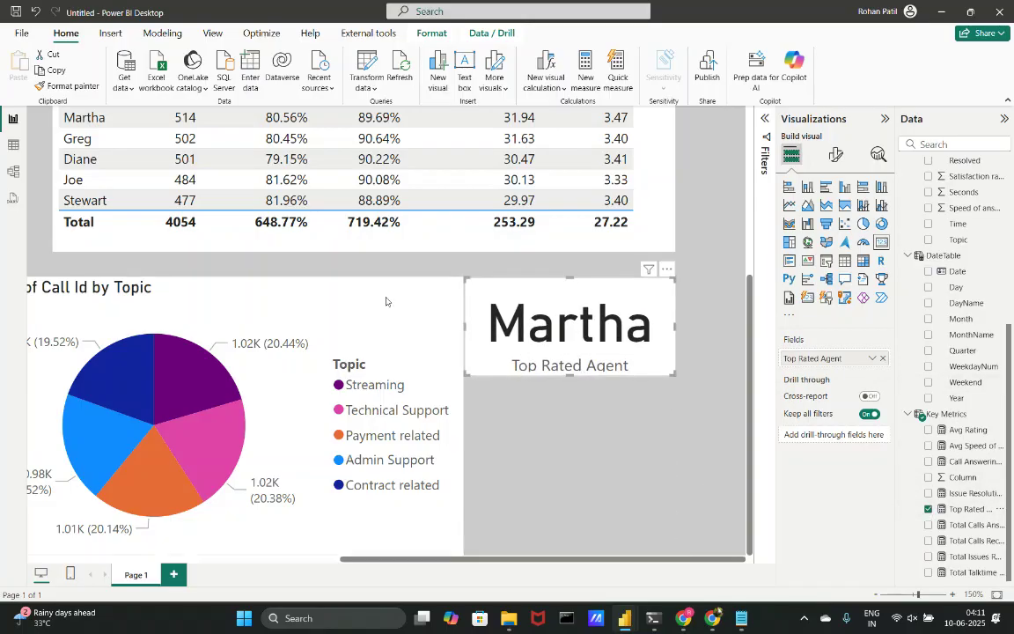
# Sort the agent performance table by Sum of Rating in descending order.
pyautogui.scroll(6, 386, 301)
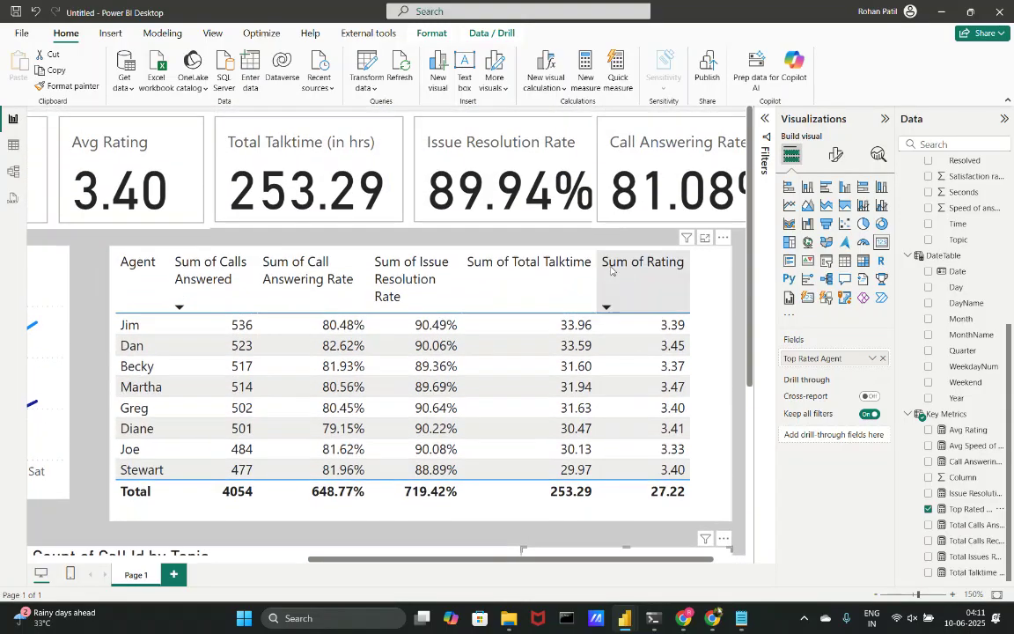
pyautogui.click(623, 293)
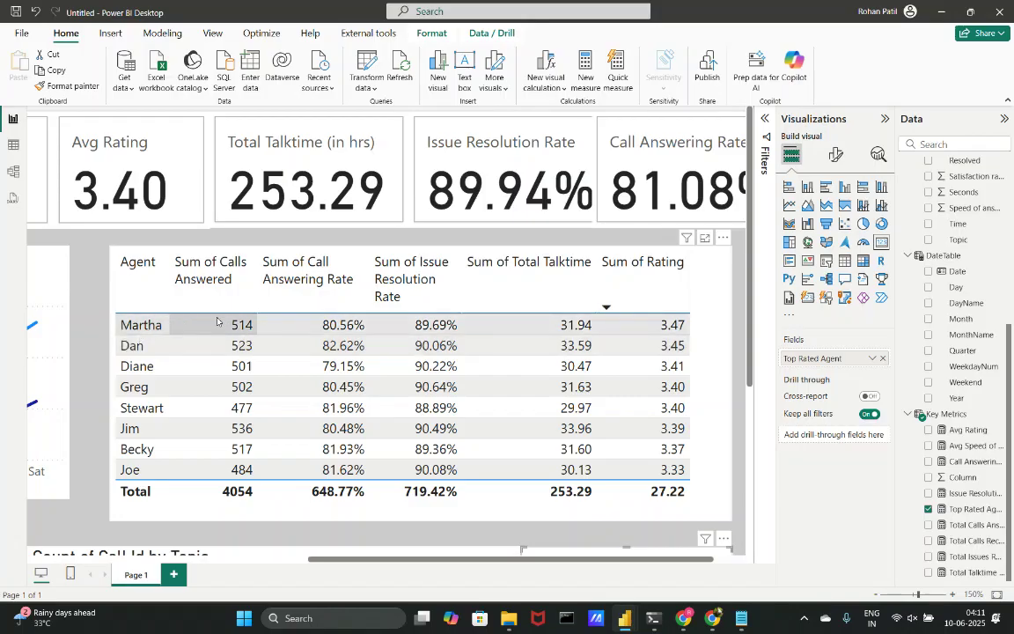
# Make the Top Rated Agent card slightly taller and shift it away from the Topic pie chart to leave a narrow gap.
pyautogui.scroll(-5, 219, 321)
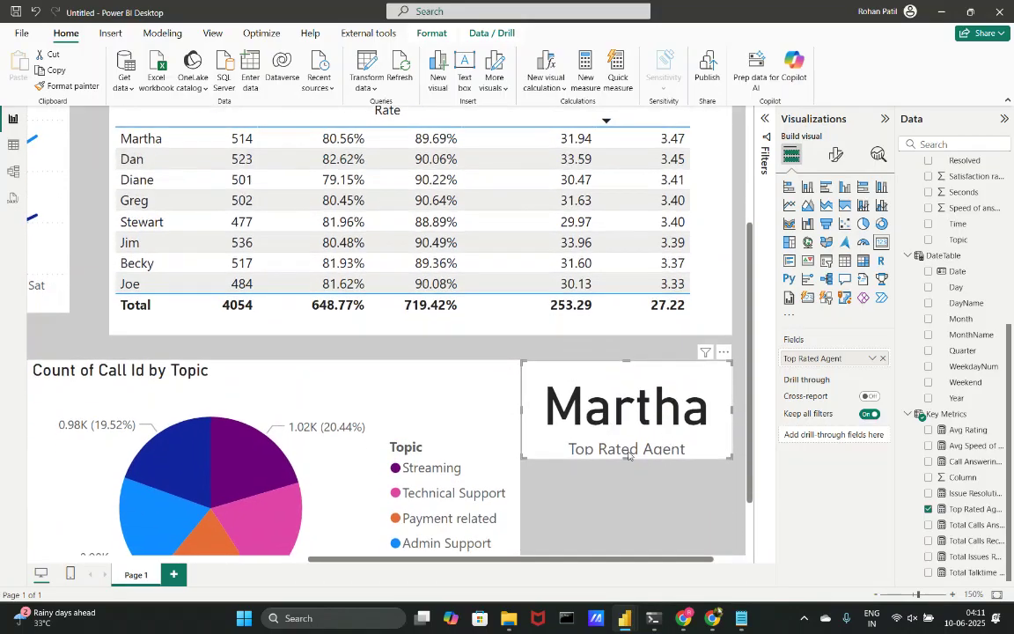
pyautogui.moveTo(626, 457); pyautogui.dragTo(626, 468)
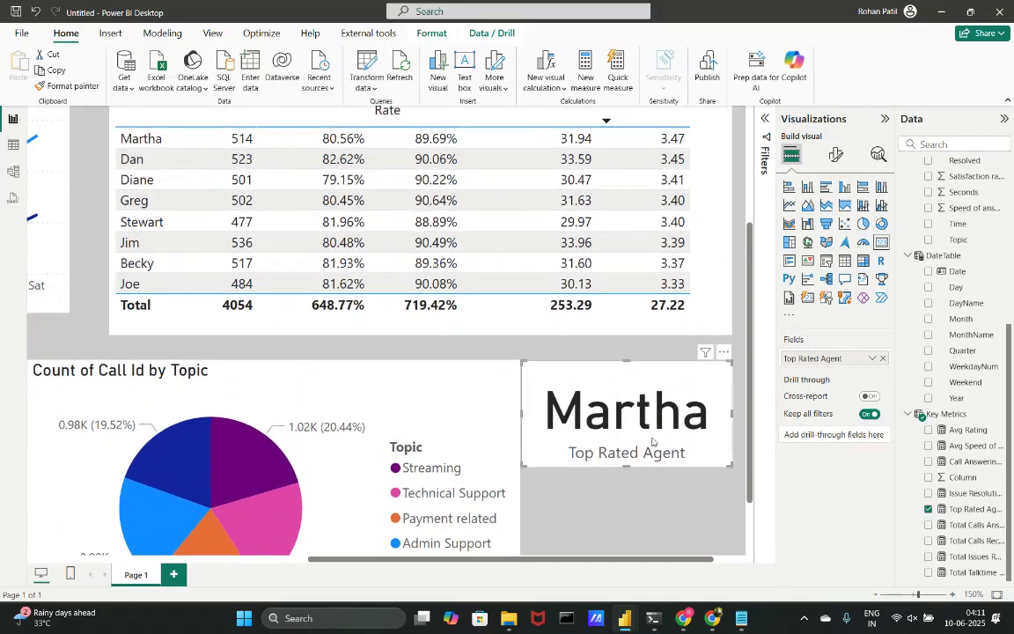
pyautogui.scroll(-2, 629, 453)
pyautogui.click(640, 437)
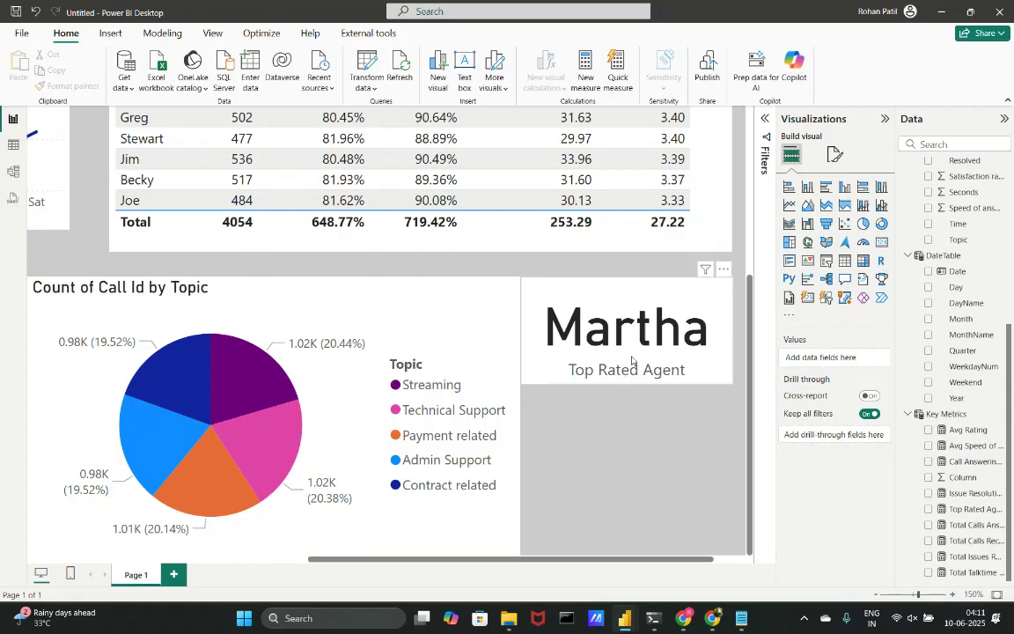
pyautogui.moveTo(632, 359); pyautogui.dragTo(639, 360)
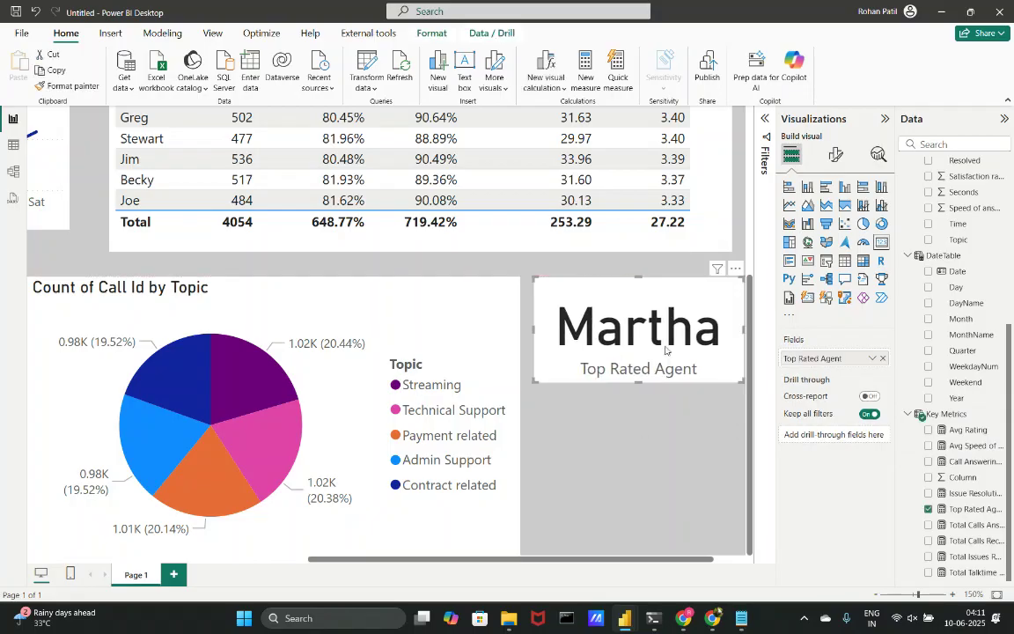
# Copy the full Top Rated Agent formula into a new measure in the Key Metrics table.
pyautogui.click(969, 509)
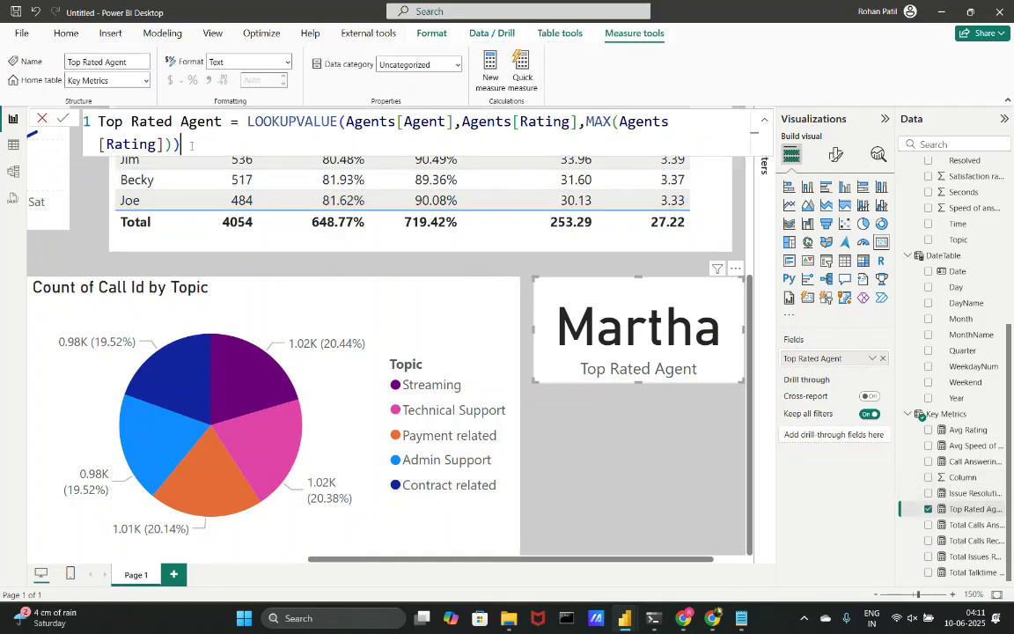
pyautogui.tripleClick(191, 145)
pyautogui.hotkey('ctrl', 'c')
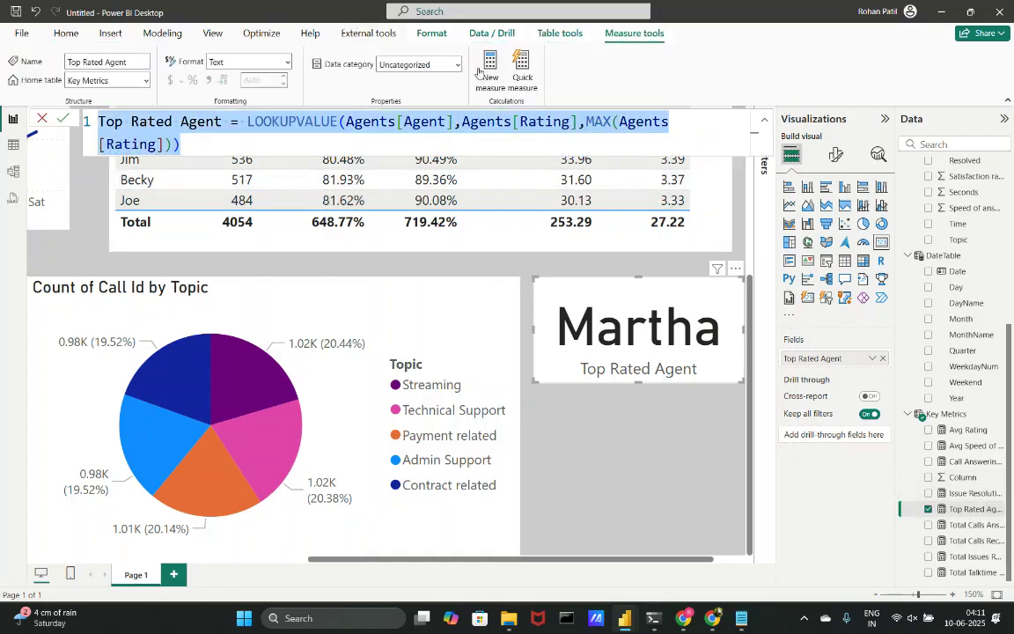
pyautogui.click(486, 71)
pyautogui.hotkey('ctrl', 'v')
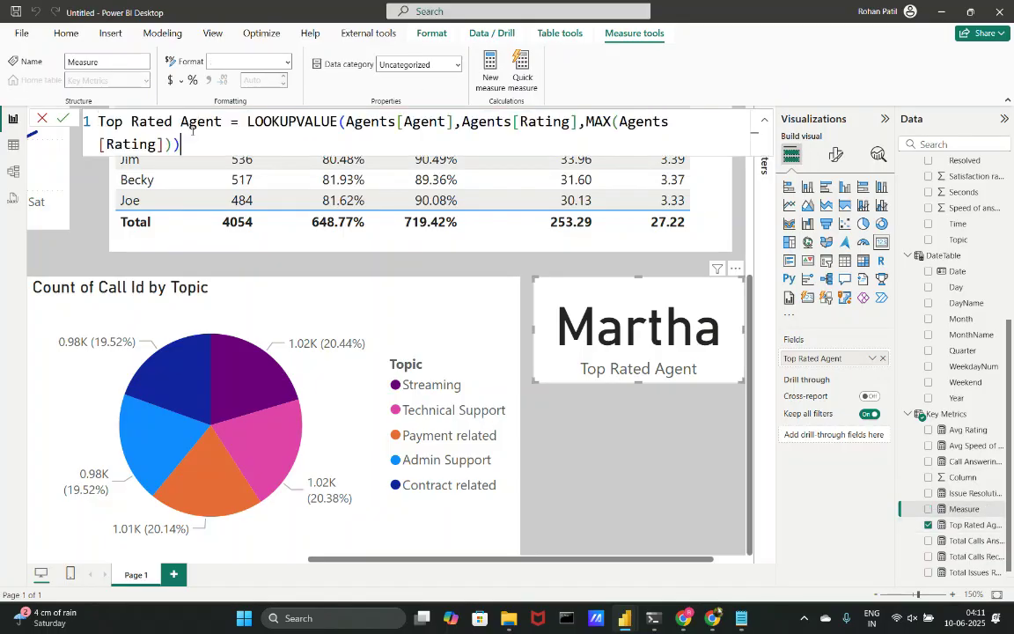
# Change the measure name in the copied formula to "Angent with Highest Resolution".
pyautogui.doubleClick(109, 123)
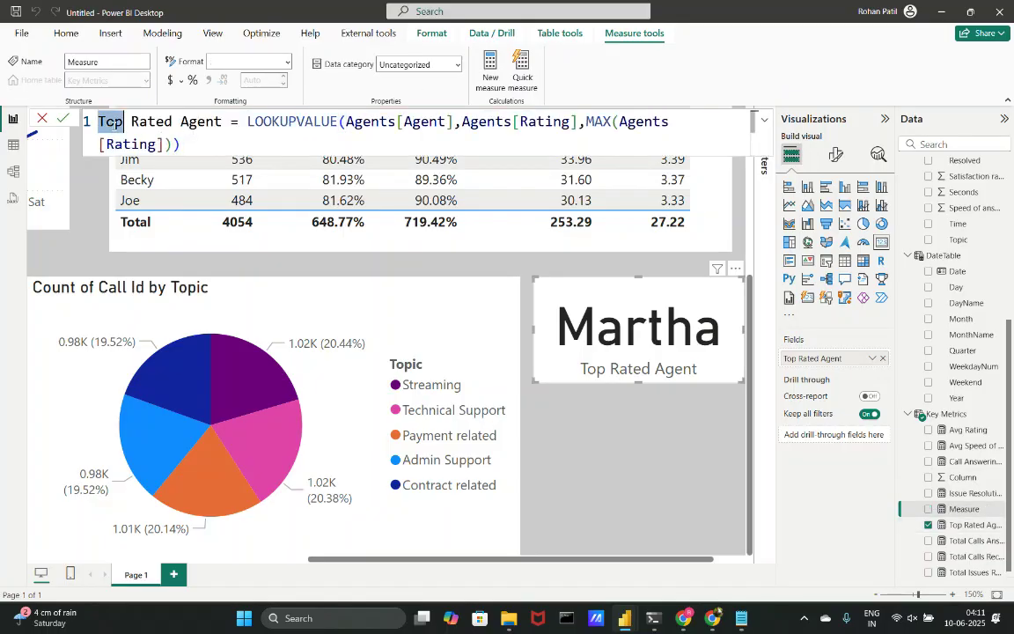
pyautogui.write('Highest')
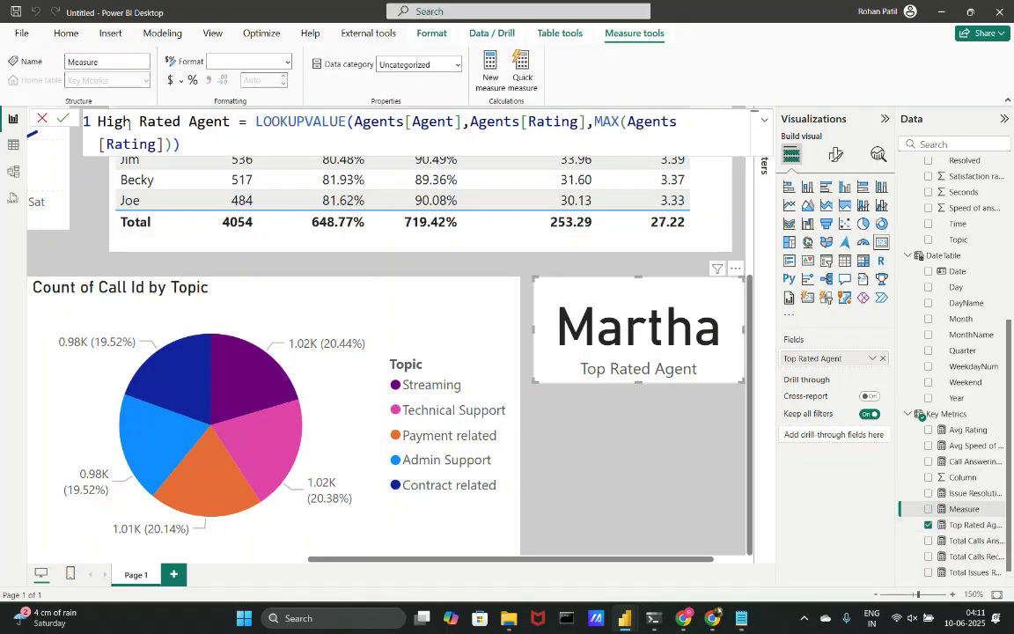
pyautogui.doubleClick(183, 122)
pyautogui.write('Resolu')
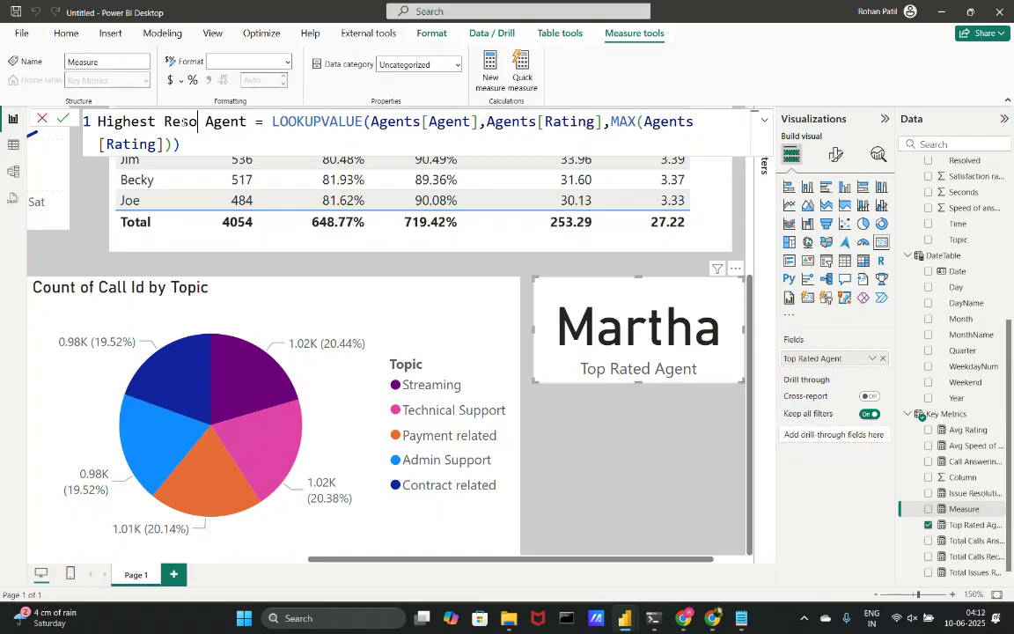
pyautogui.write('tion')
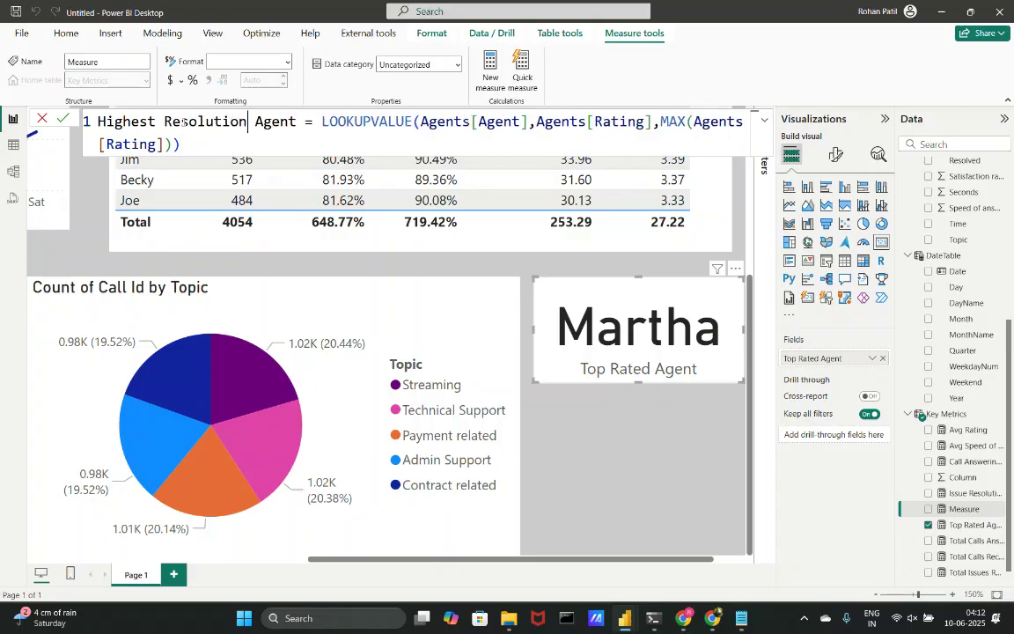
pyautogui.click(99, 122)
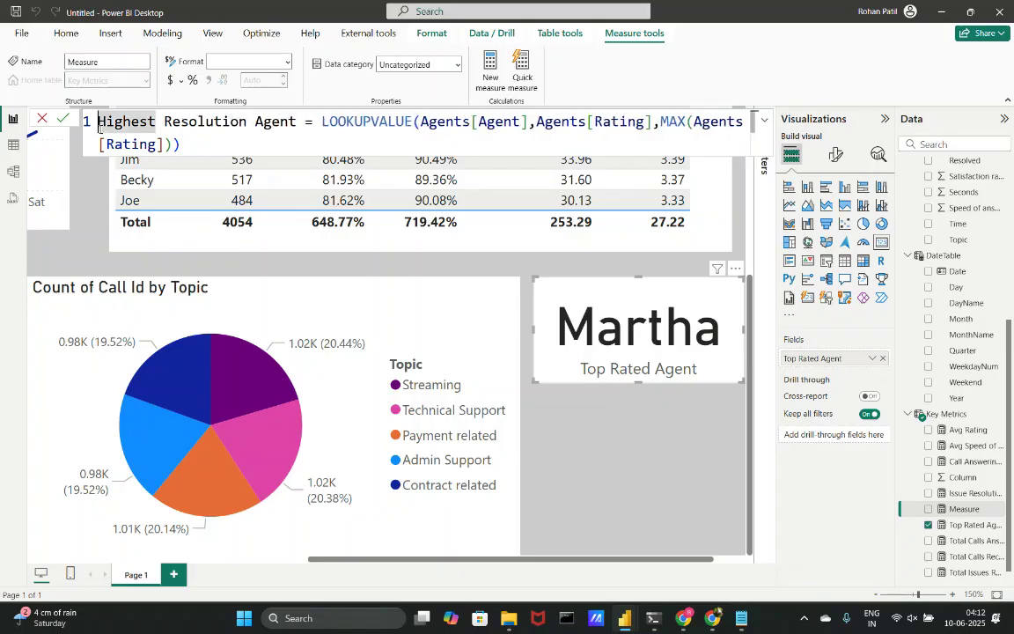
pyautogui.write('Ange')
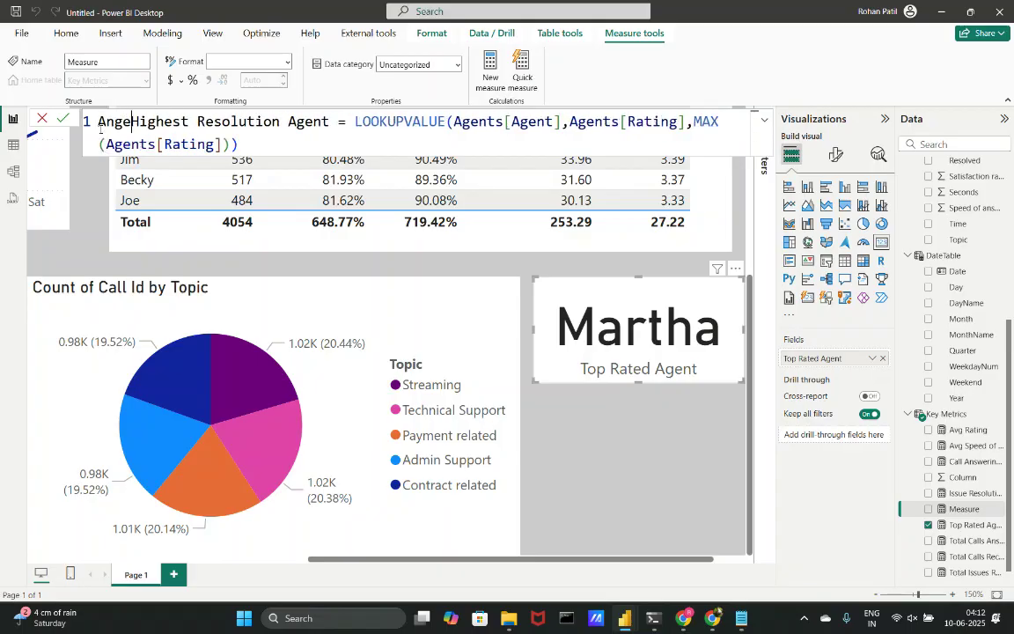
pyautogui.write('nt with')
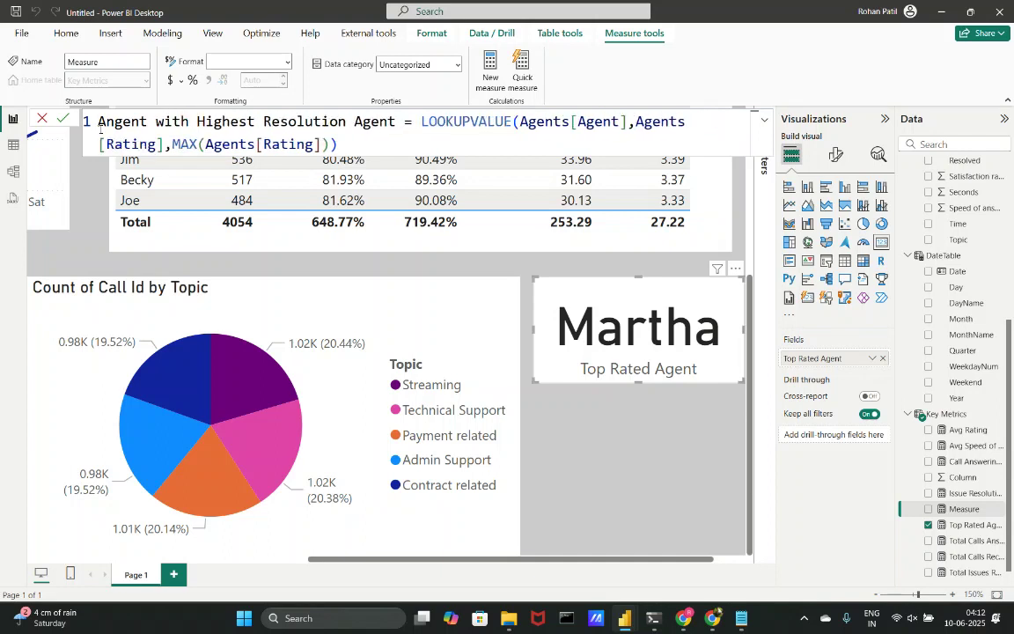
pyautogui.doubleClick(361, 121)
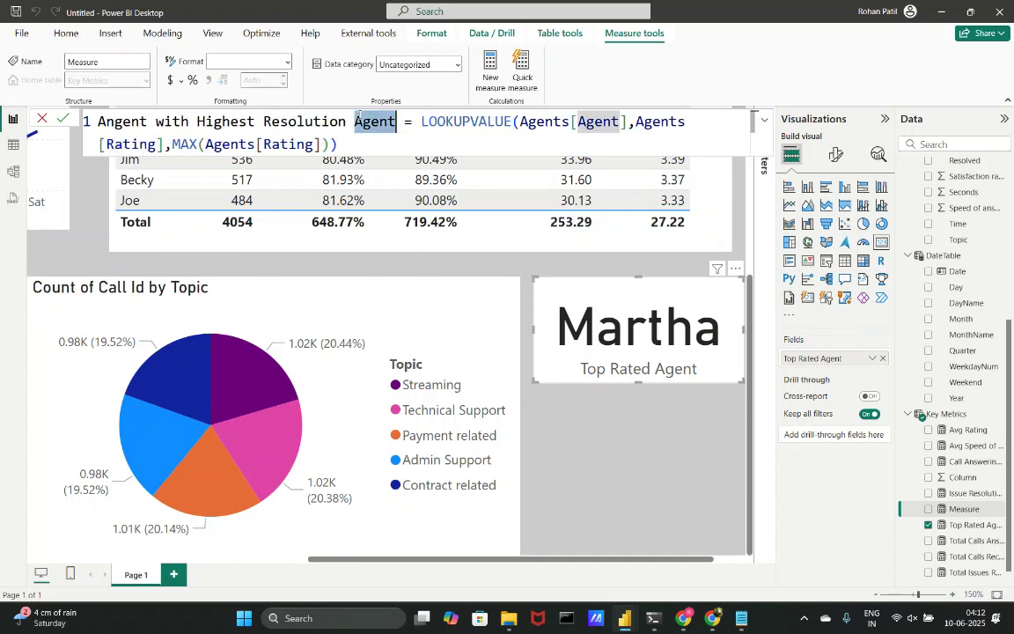
pyautogui.press('BackSpace')
pyautogui.press('BackSpace')
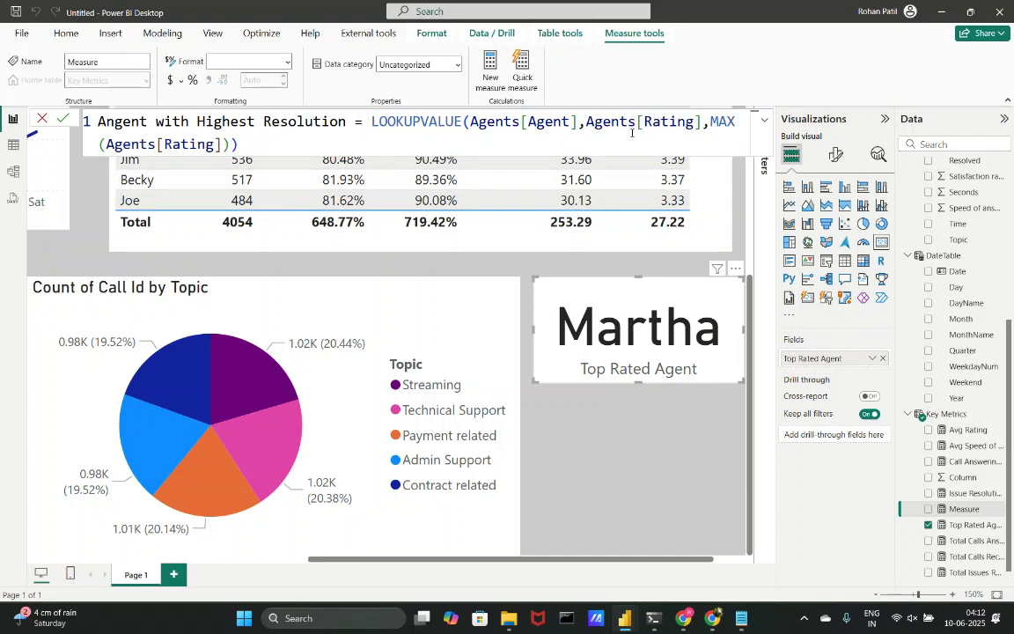
# Replace both Agents[Rating] references in the formula with Agents[Issue Resolution Rate] and commit the measure.
pyautogui.doubleClick(664, 121)
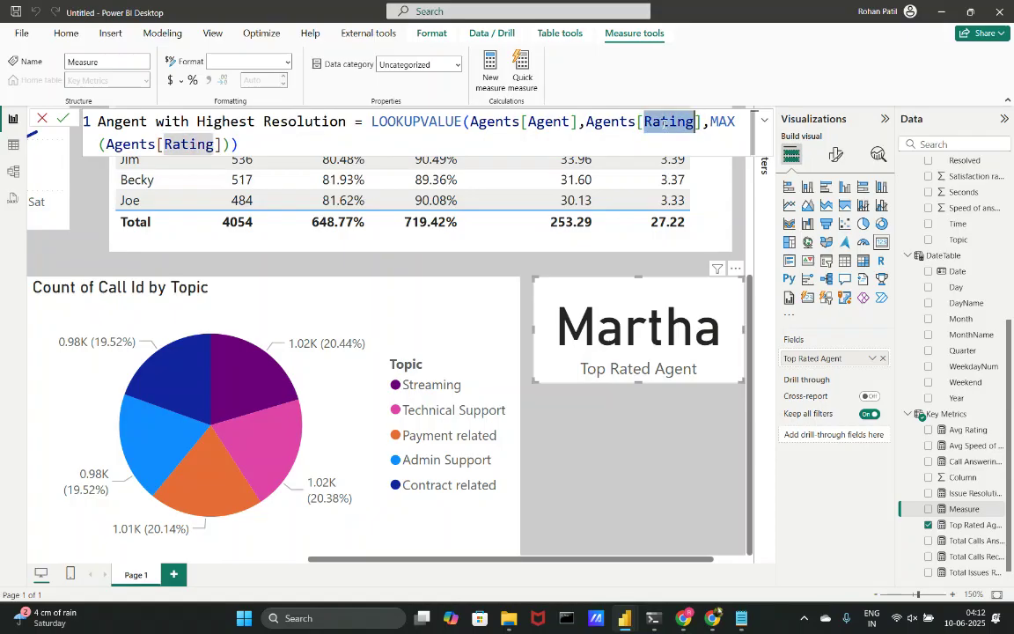
pyautogui.write('res')
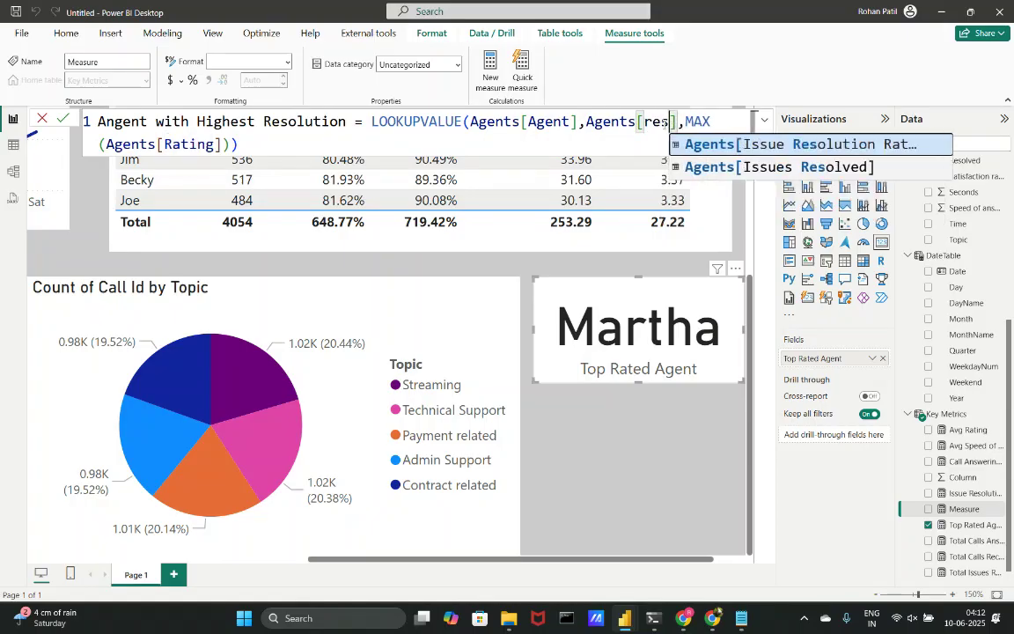
pyautogui.press('Tab')
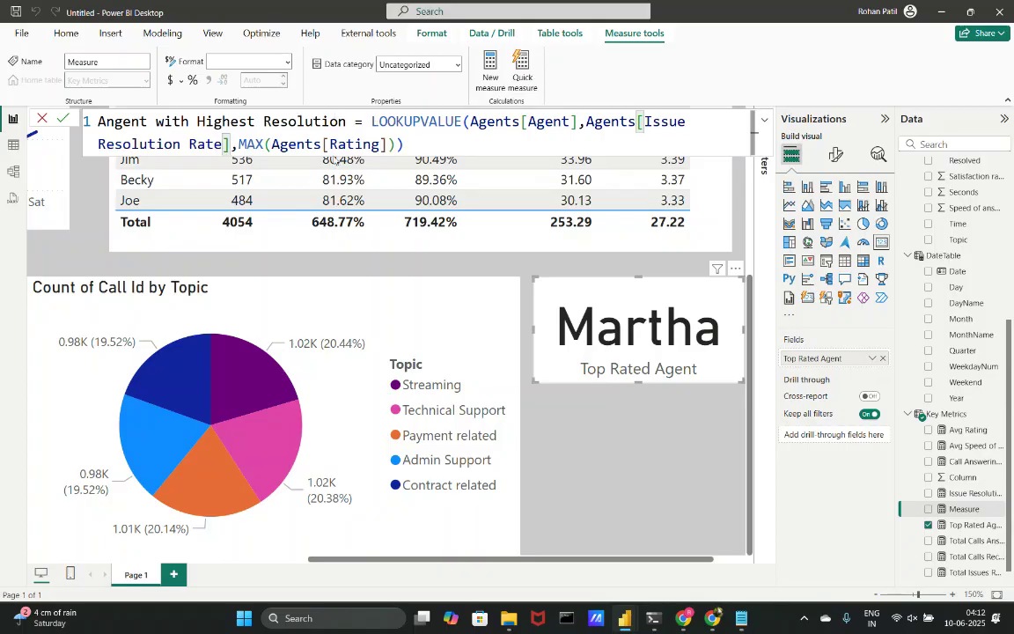
pyautogui.doubleClick(357, 143)
pyautogui.write('res')
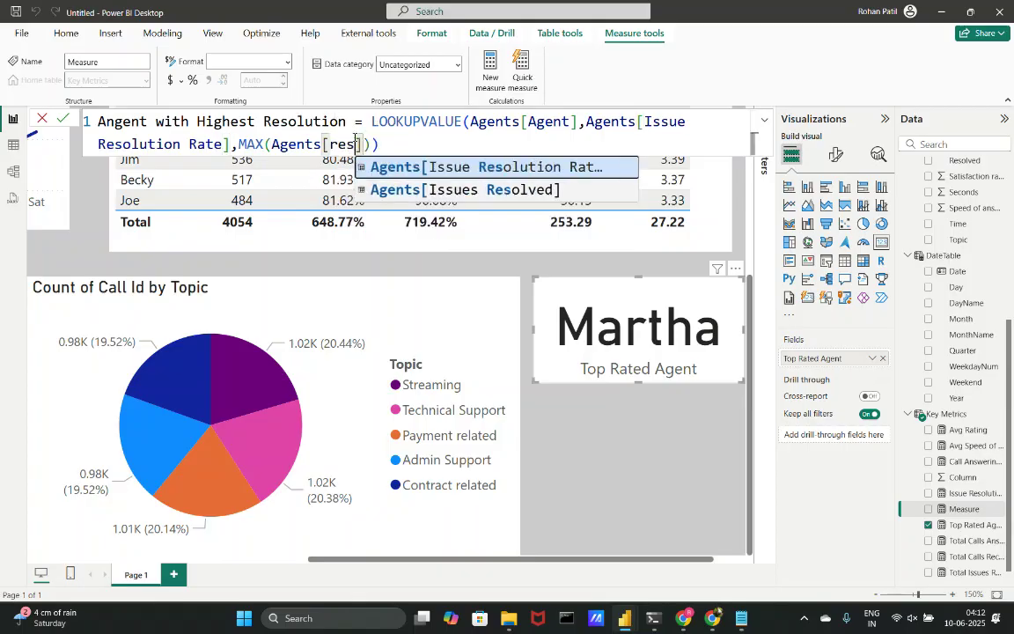
pyautogui.press('Tab')
pyautogui.press('Return')
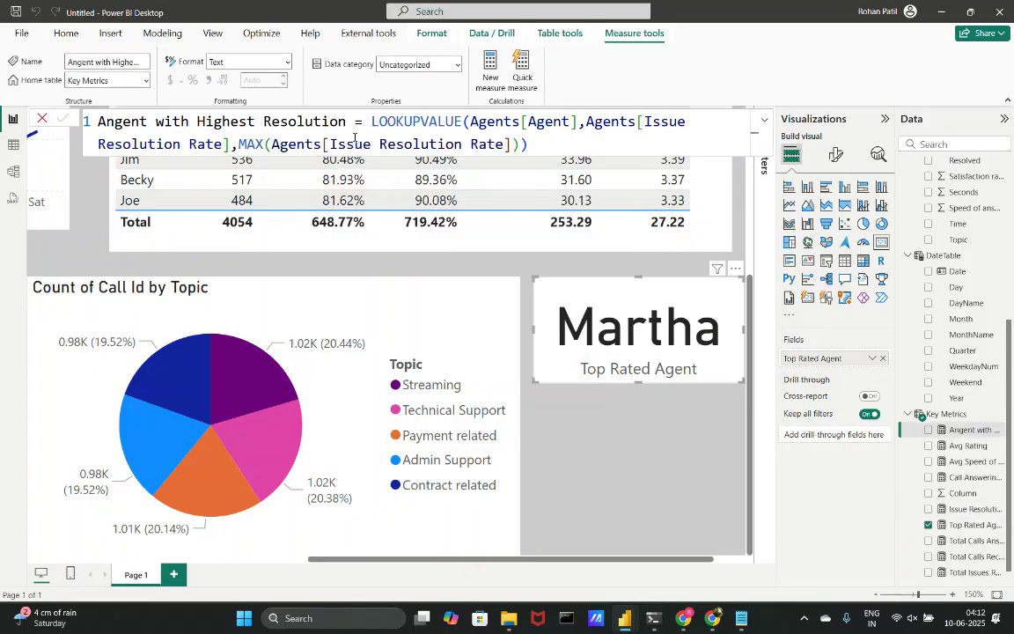
# Insert a card below the Top Rated Agent card showing the new highest-resolution agent measure.
pyautogui.click(734, 408)
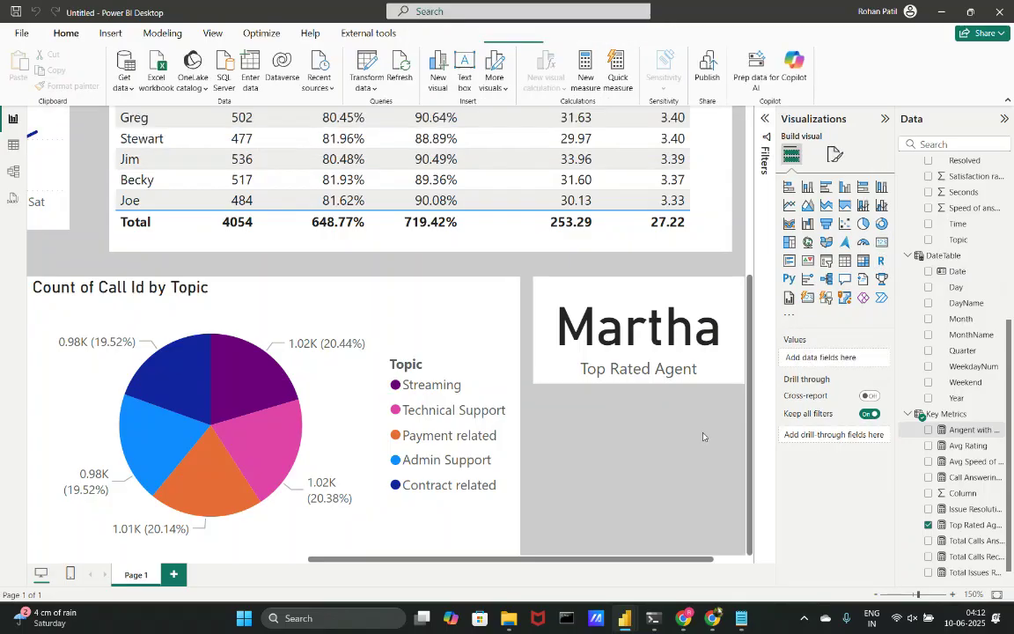
pyautogui.click(882, 242)
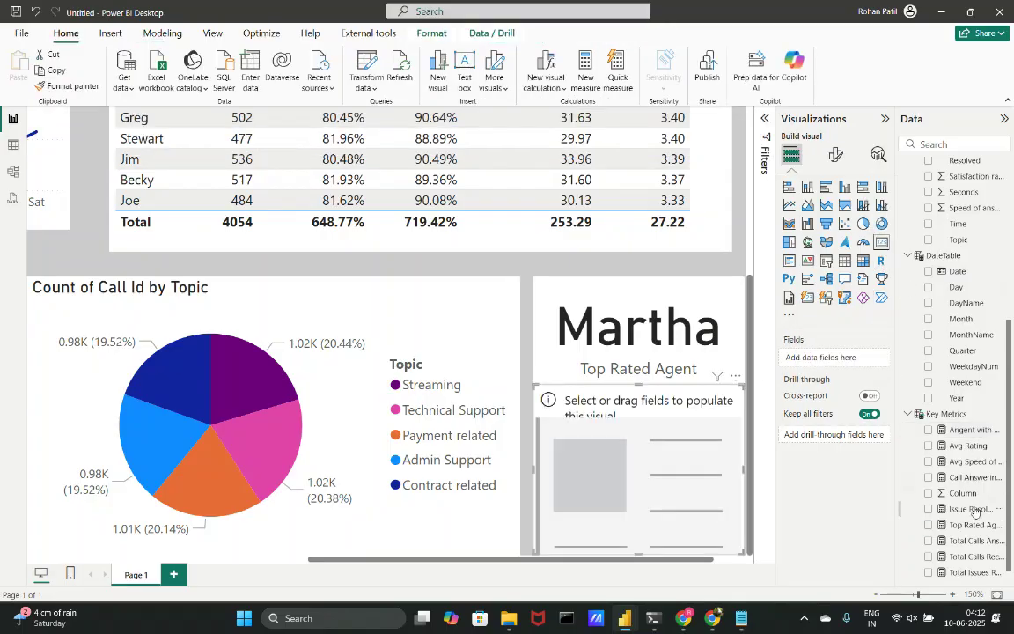
pyautogui.scroll(-1, 951, 438)
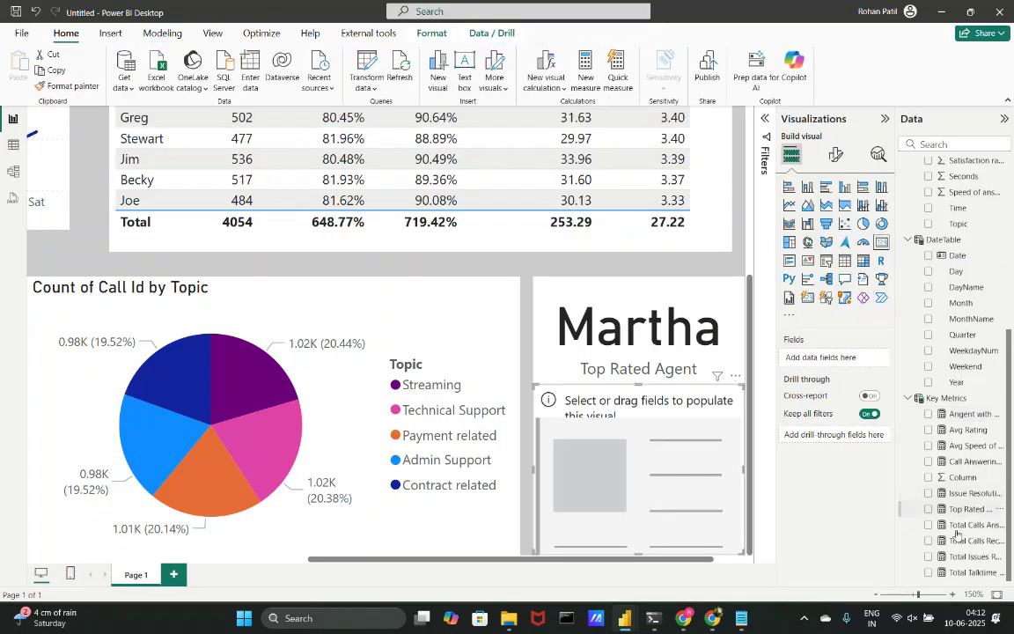
pyautogui.click(928, 414)
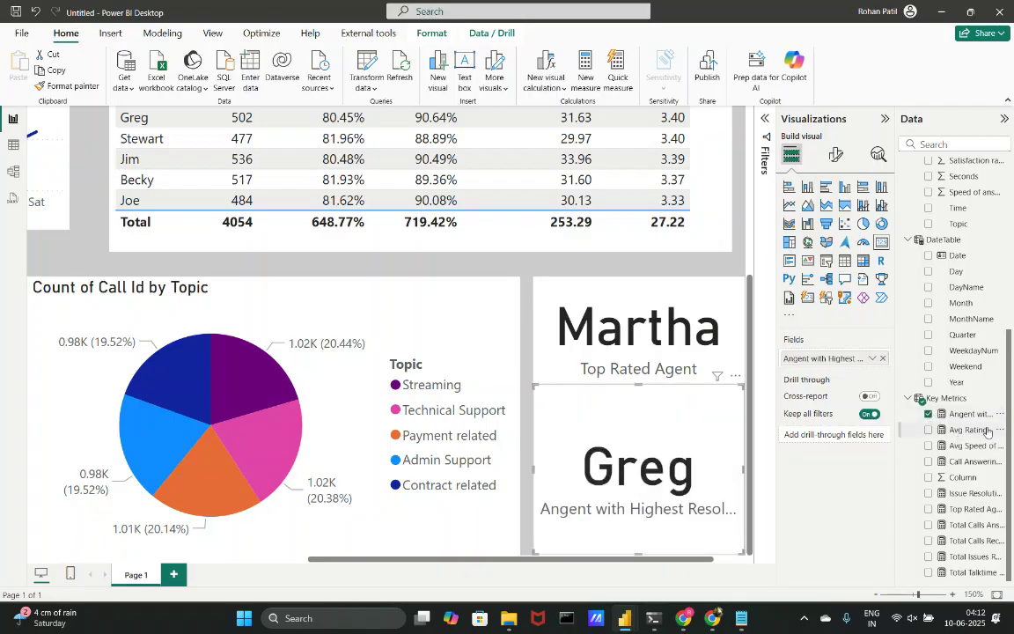
# Correct the measure's name to "Agent with Highest Resolution" and reduce its card's height by about a third.
pyautogui.click(970, 415)
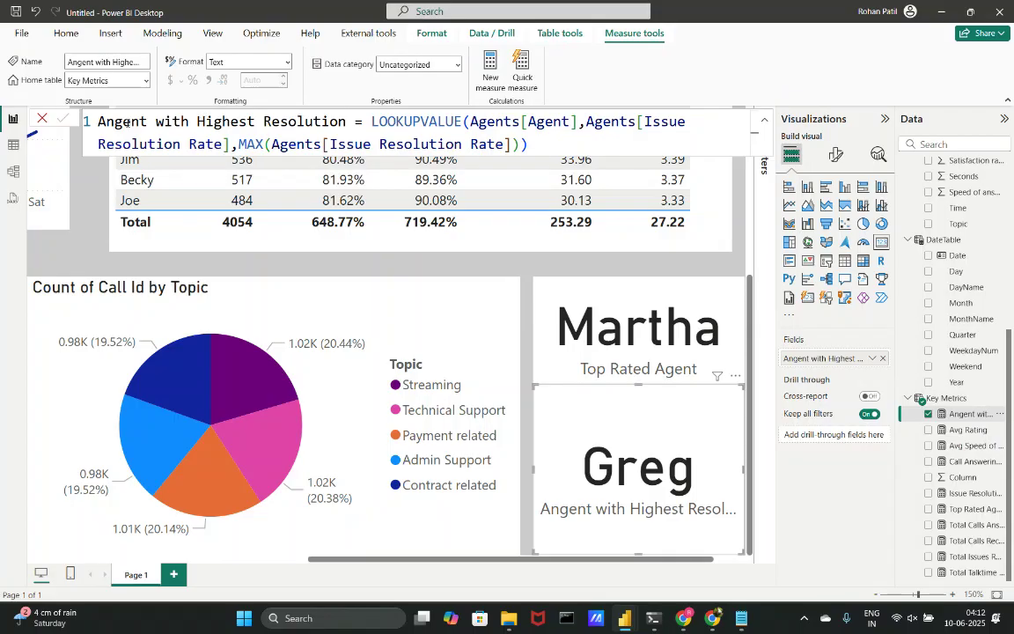
pyautogui.doubleClick(116, 122)
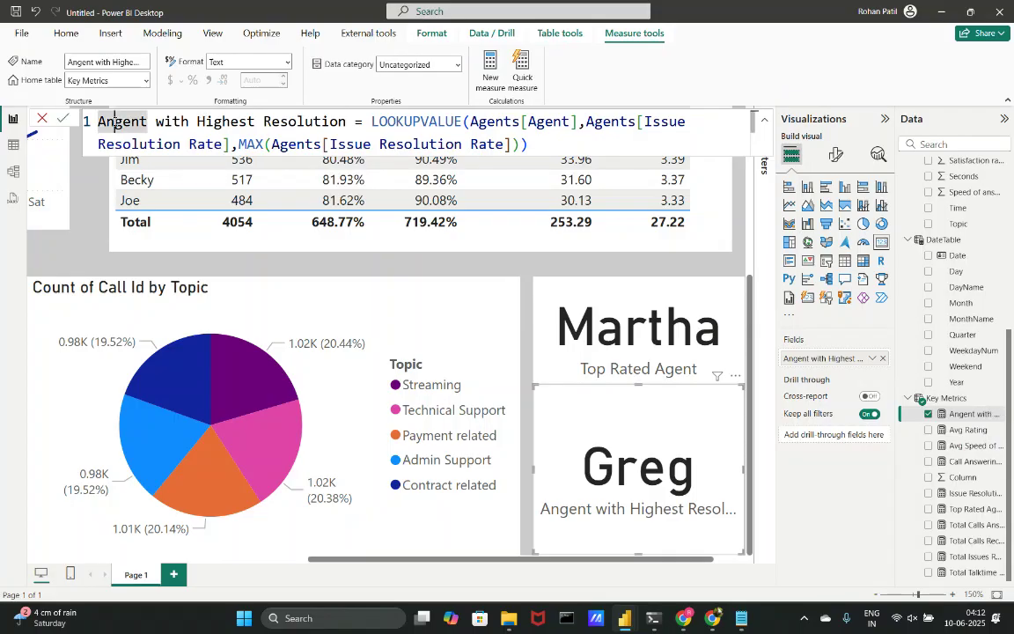
pyautogui.write('Agent')
pyautogui.press('Return')
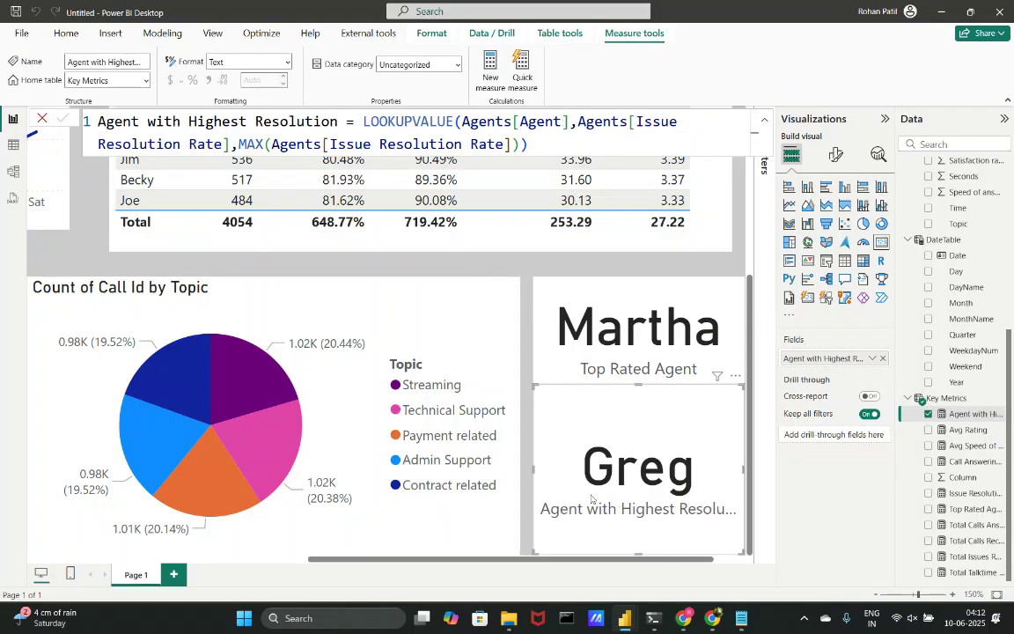
pyautogui.moveTo(638, 555); pyautogui.dragTo(641, 502)
# Sort the agent performance table by Sum of Issue Resolution Rate in descending order.
pyautogui.scroll(3, 579, 420)
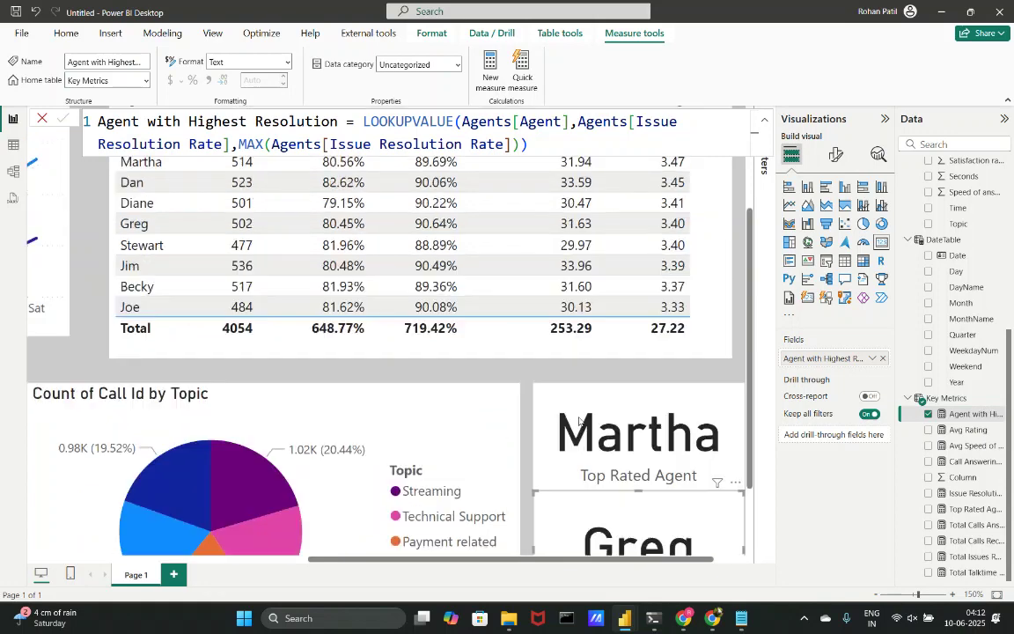
pyautogui.scroll(3, 579, 420)
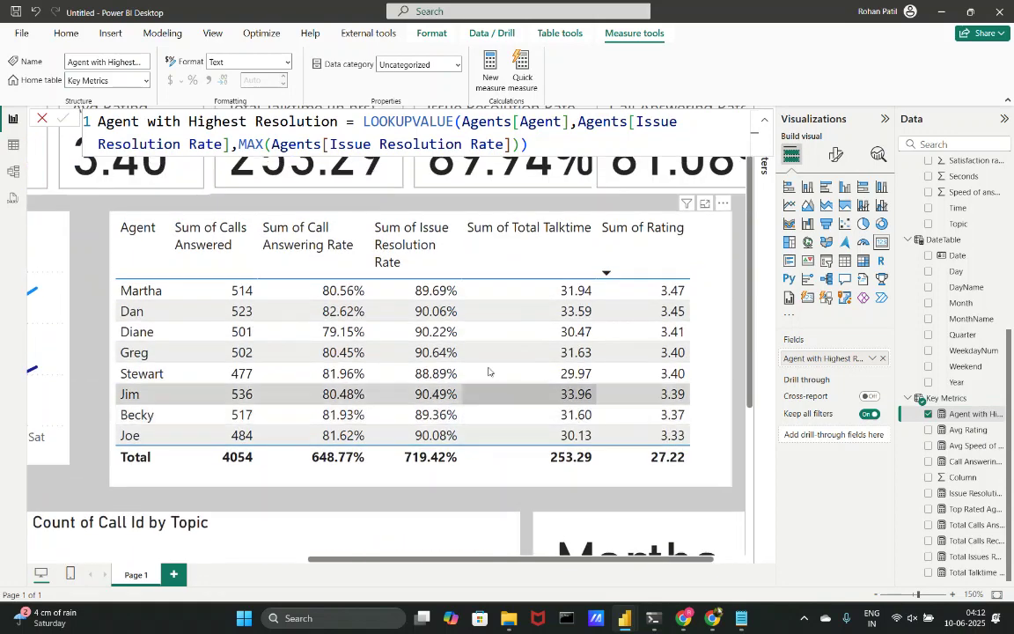
pyautogui.click(402, 262)
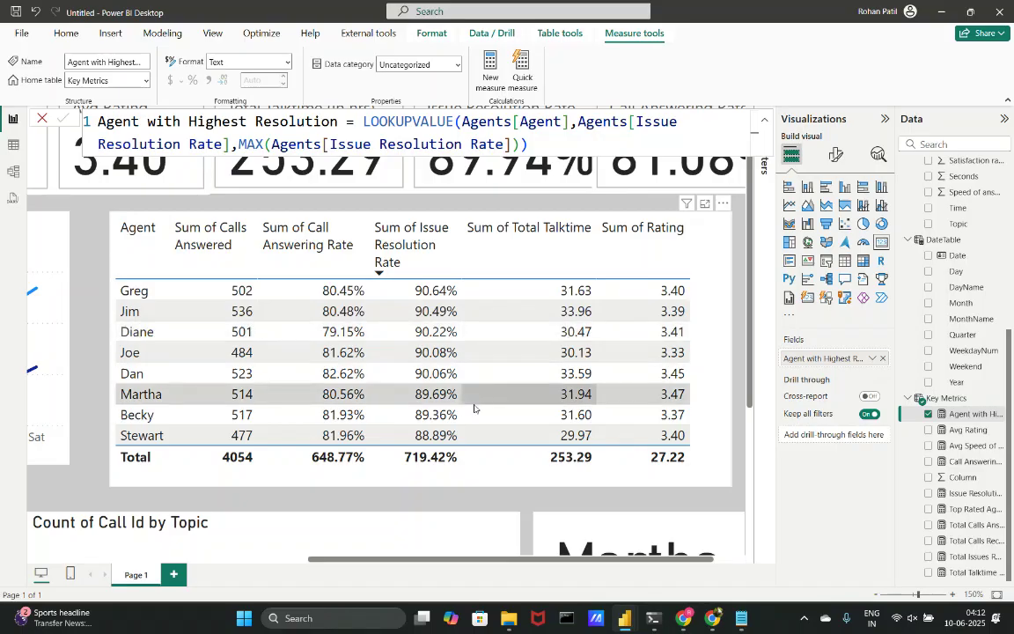
# Nudge the Agent with Highest Resolution card slightly up against the bottom edge of the Top Rated Agent card.
pyautogui.scroll(-5, 452, 482)
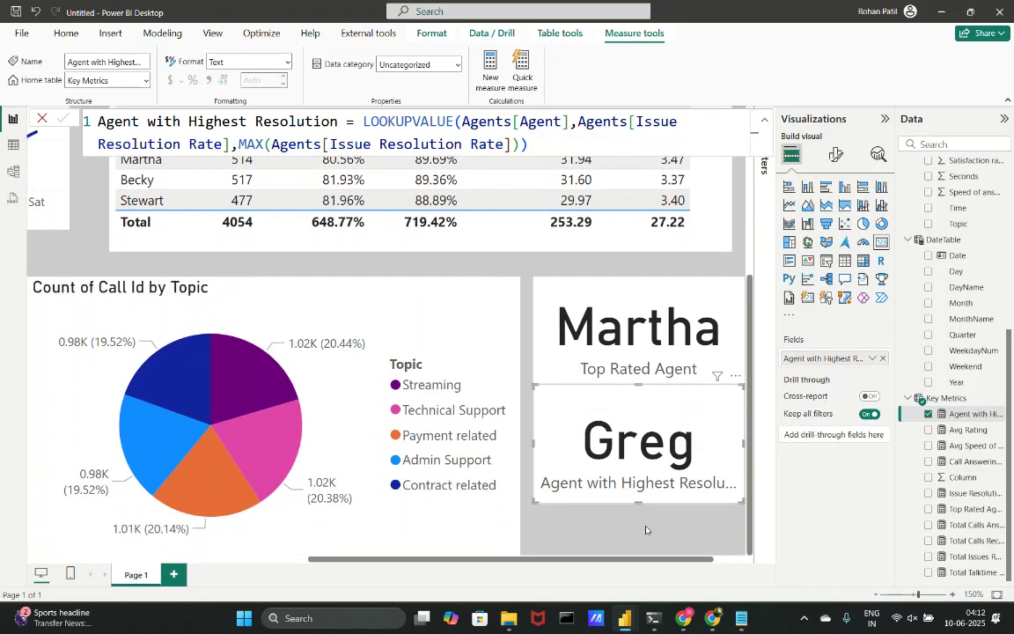
pyautogui.moveTo(640, 511)
pyautogui.mouseDown()
pyautogui.moveTo(645, 492)
pyautogui.moveTo(647, 506)
pyautogui.mouseUp()
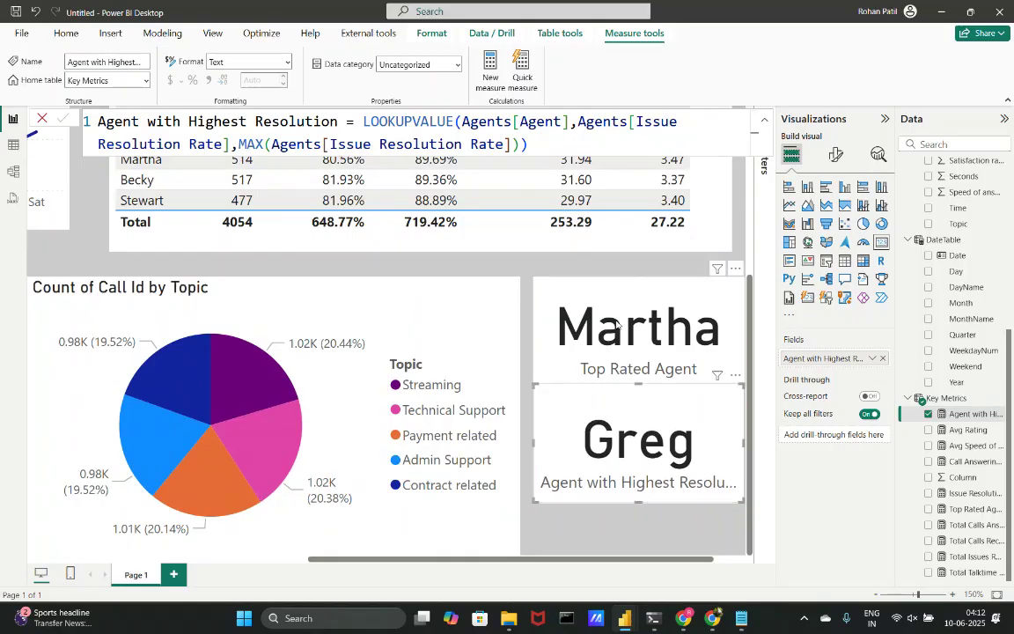
# Create a new measure from a copy of the Agent with Highest Resolution formula and name it "Agent with Highest Talktime".
pyautogui.tripleClick(534, 142)
pyautogui.hotkey('ctrl', 'c')
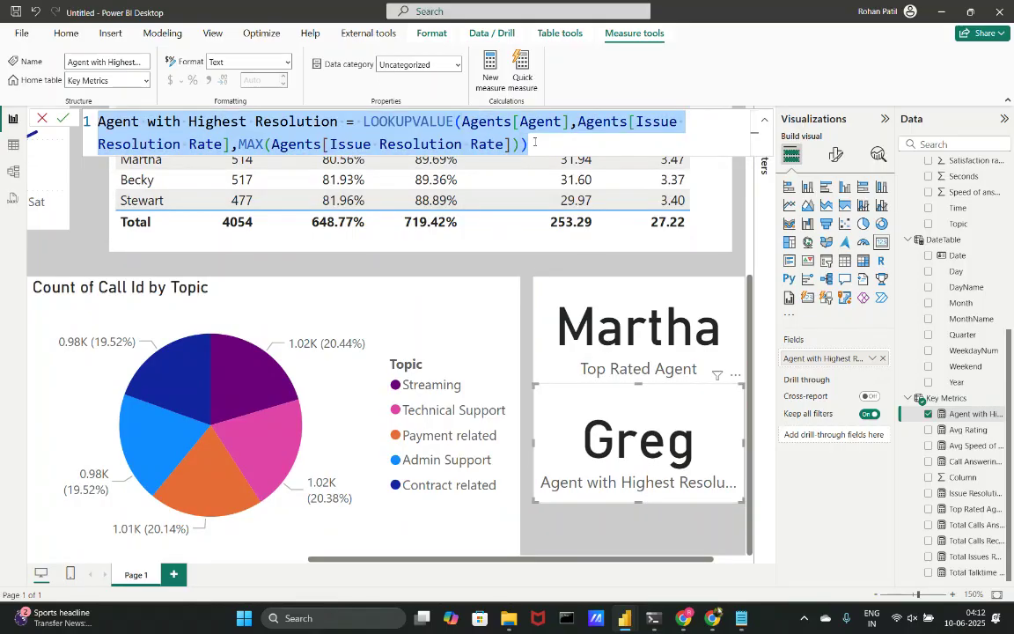
pyautogui.click(491, 67)
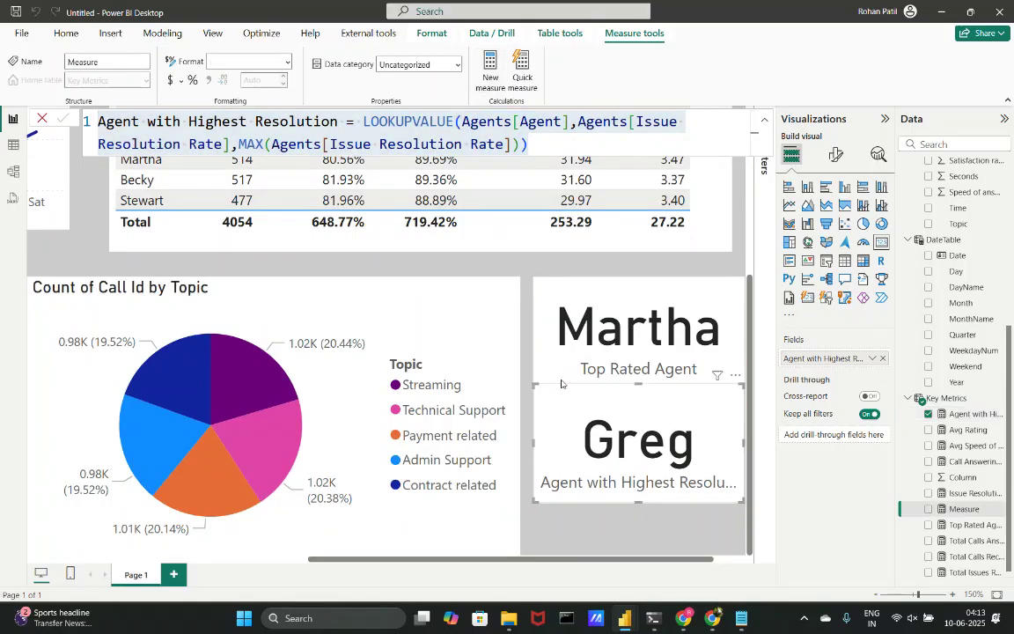
pyautogui.hotkey('ctrl', 'v')
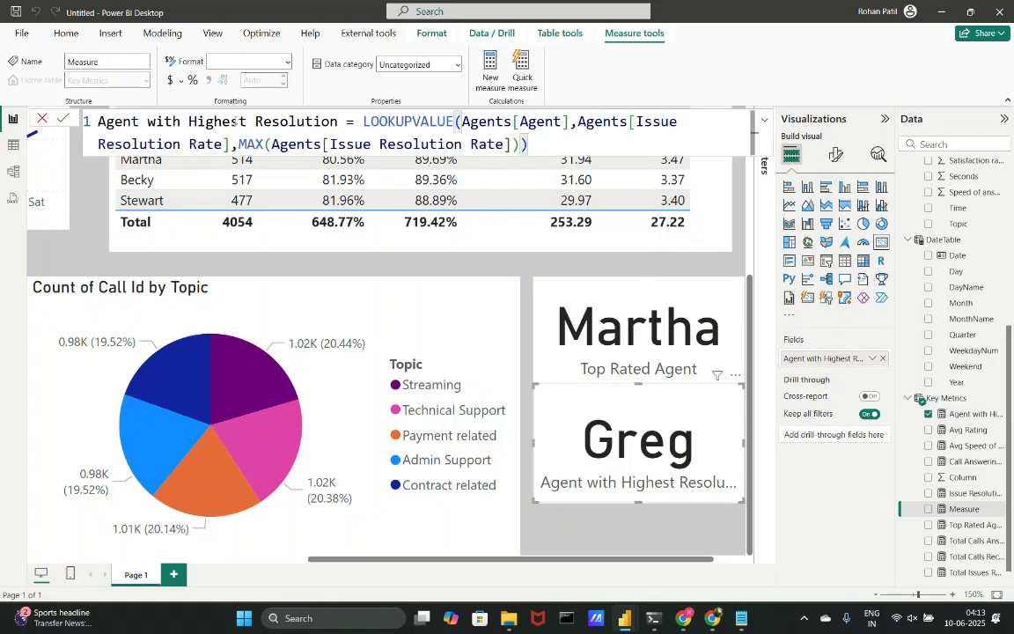
pyautogui.doubleClick(266, 125)
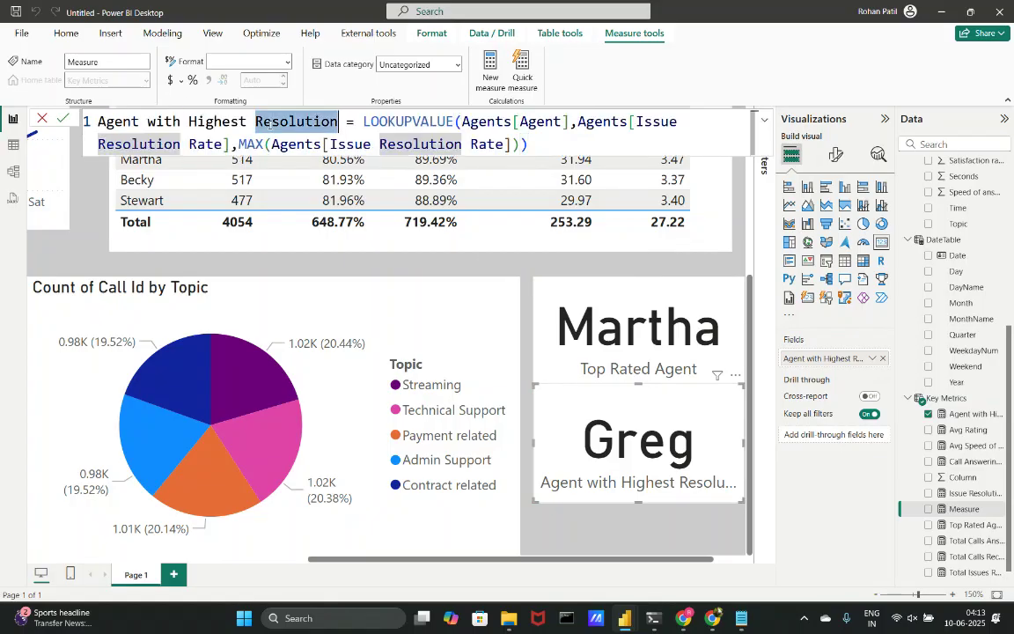
pyautogui.write('Talktime')
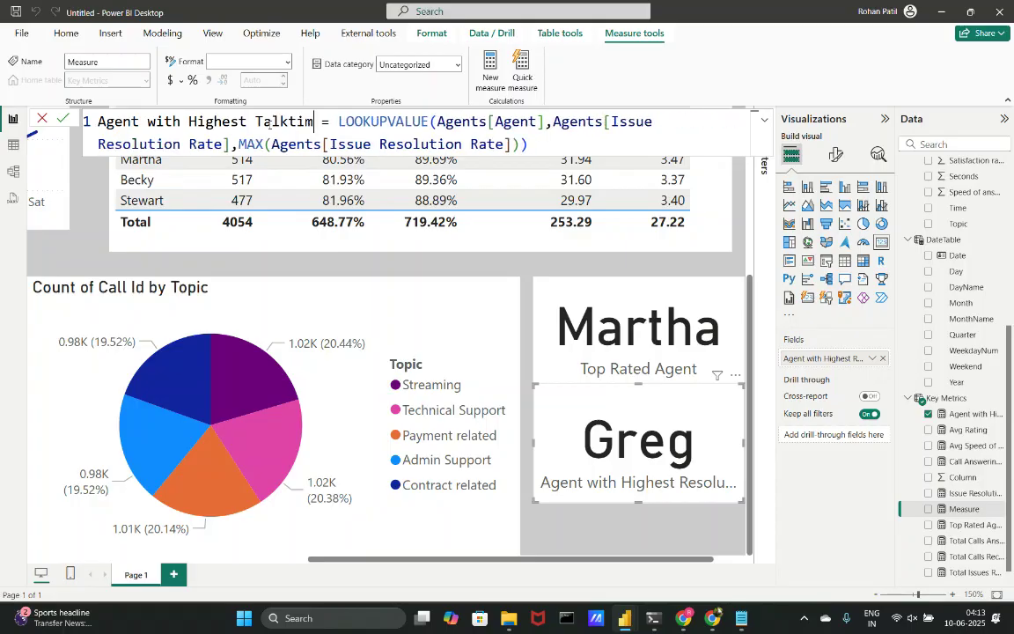
# Replace the LOOKUPVALUE search column in the new measure's formula with Agents[Total Talktime].
pyautogui.doubleClick(640, 122)
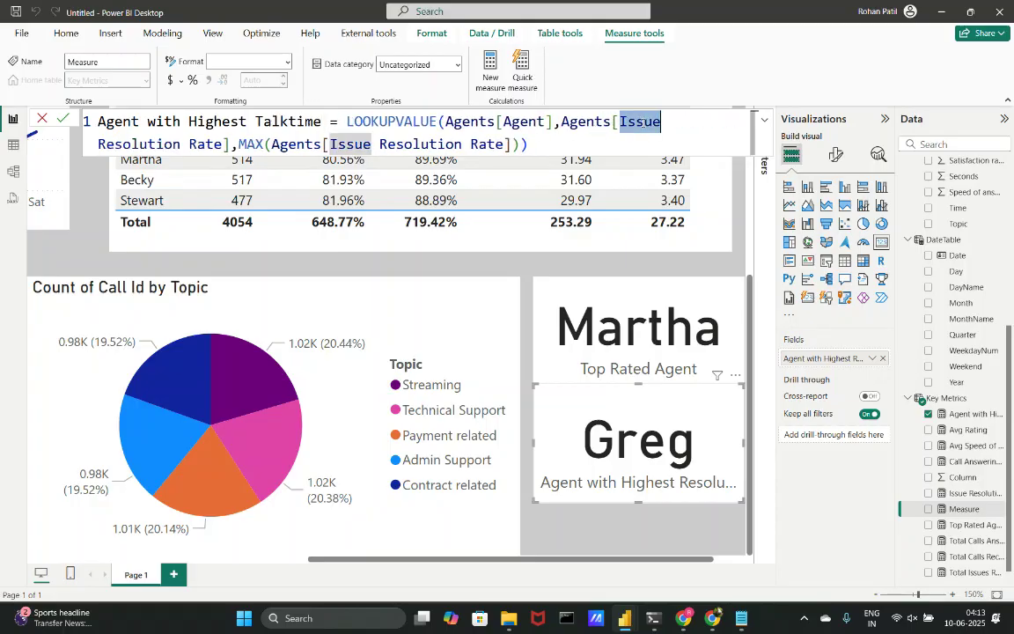
pyautogui.press('BackSpace')
pyautogui.press('Escape')
pyautogui.doubleClick(667, 122)
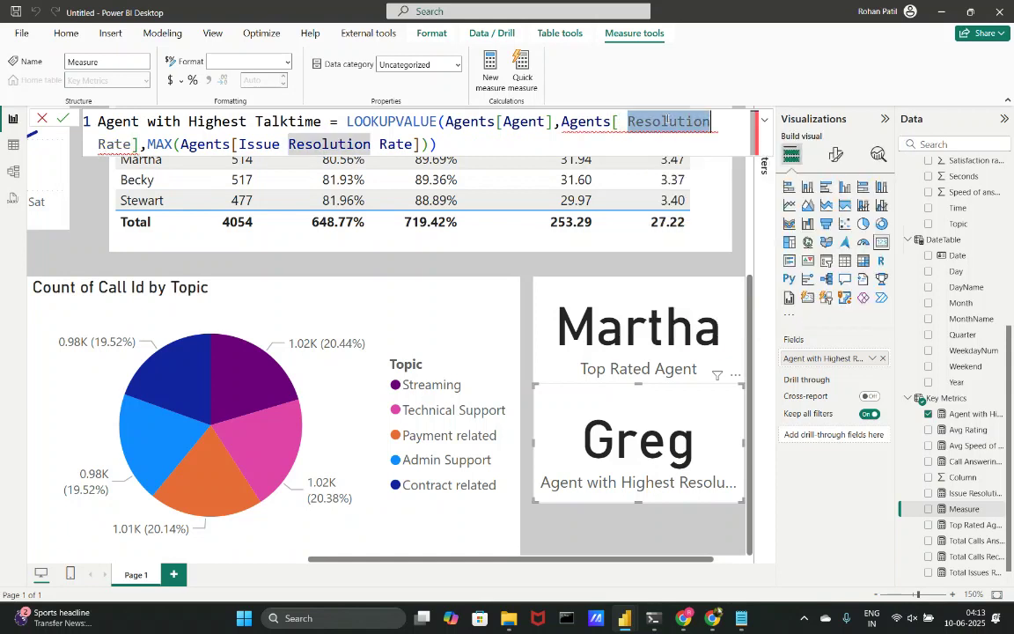
pyautogui.press('BackSpace')
pyautogui.doubleClick(653, 122)
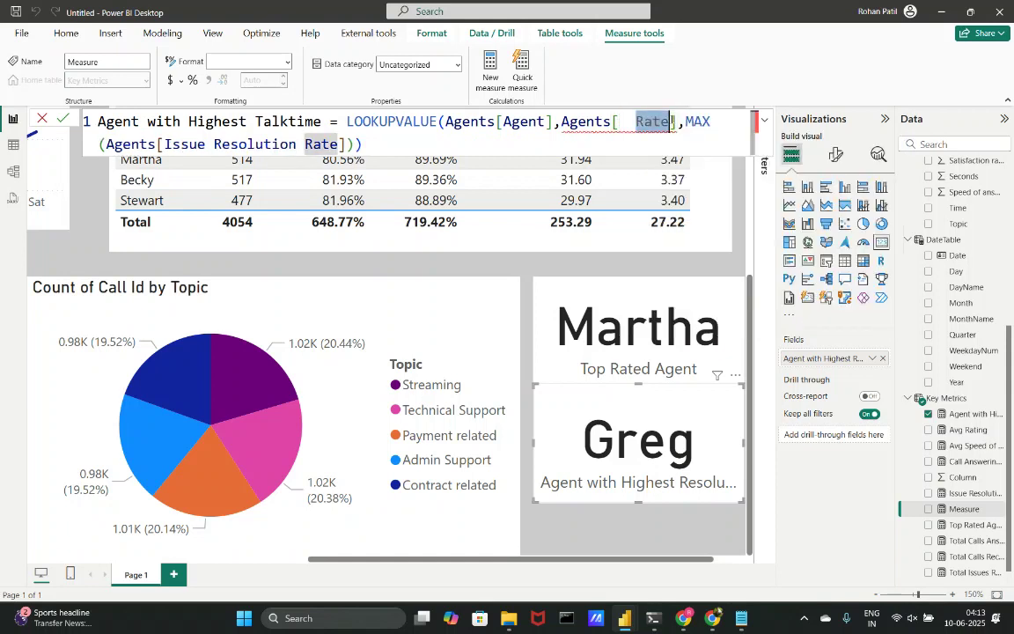
pyautogui.press('BackSpace')
pyautogui.write('t')
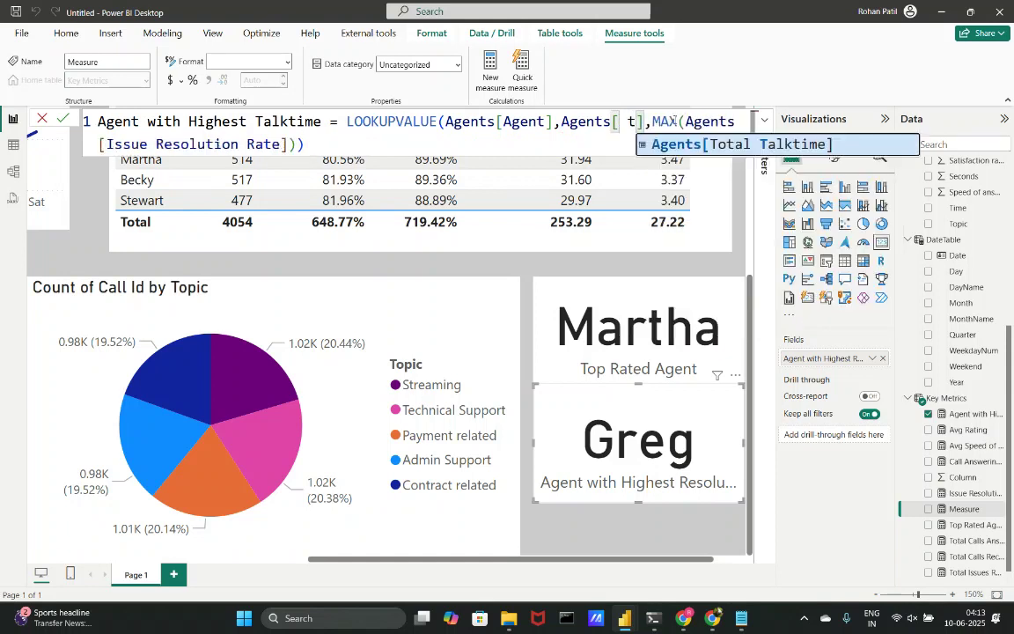
pyautogui.click(753, 145)
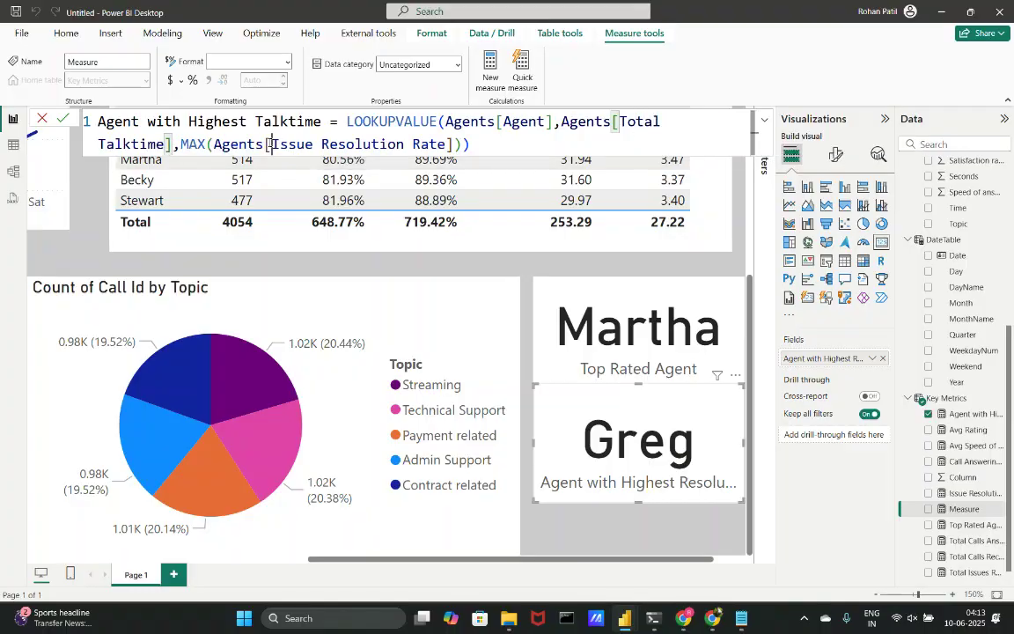
# Replace the column inside MAX with Agents[Total Talktime] and commit the measure.
pyautogui.moveTo(271, 144); pyautogui.dragTo(447, 143)
pyautogui.write('tot')
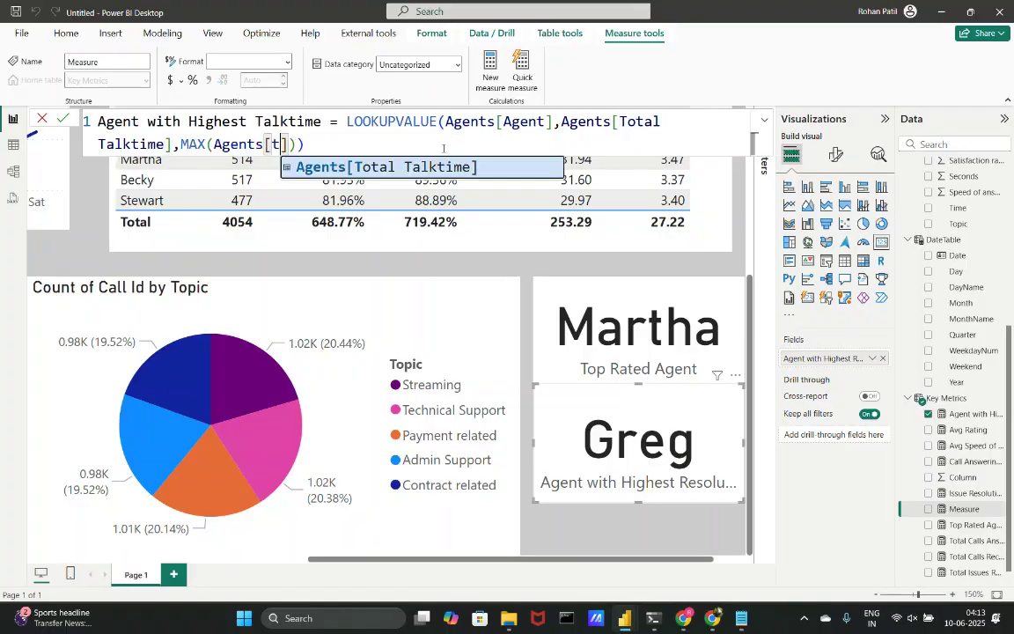
pyautogui.press('Tab')
pyautogui.press('Return')
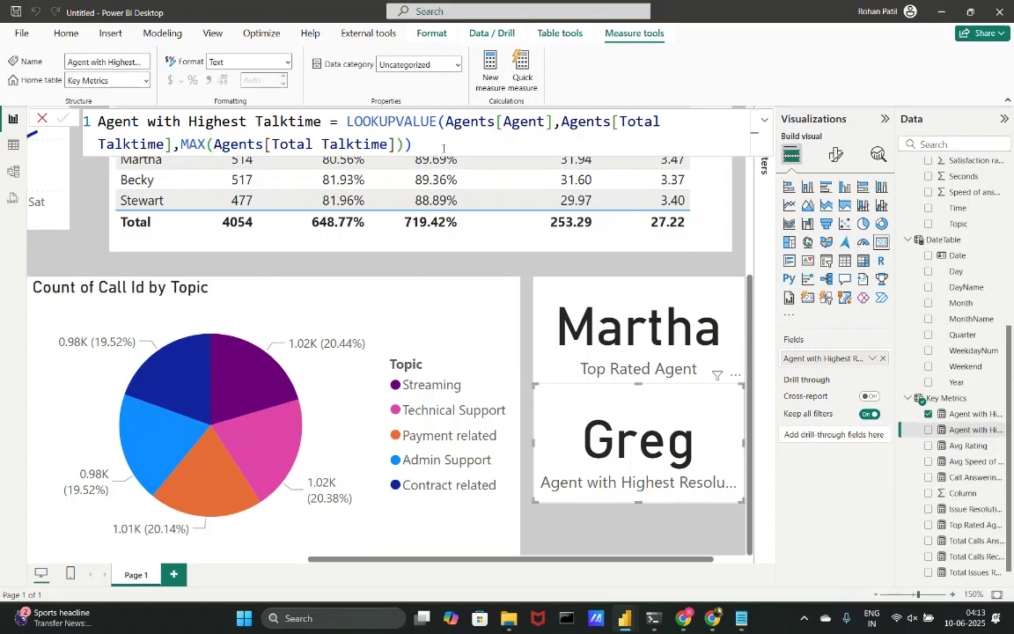
# Insert a card showing the Agent with Highest Talktime measure and shrink it to about two-thirds of its width and a quarter of its height.
pyautogui.click(661, 519)
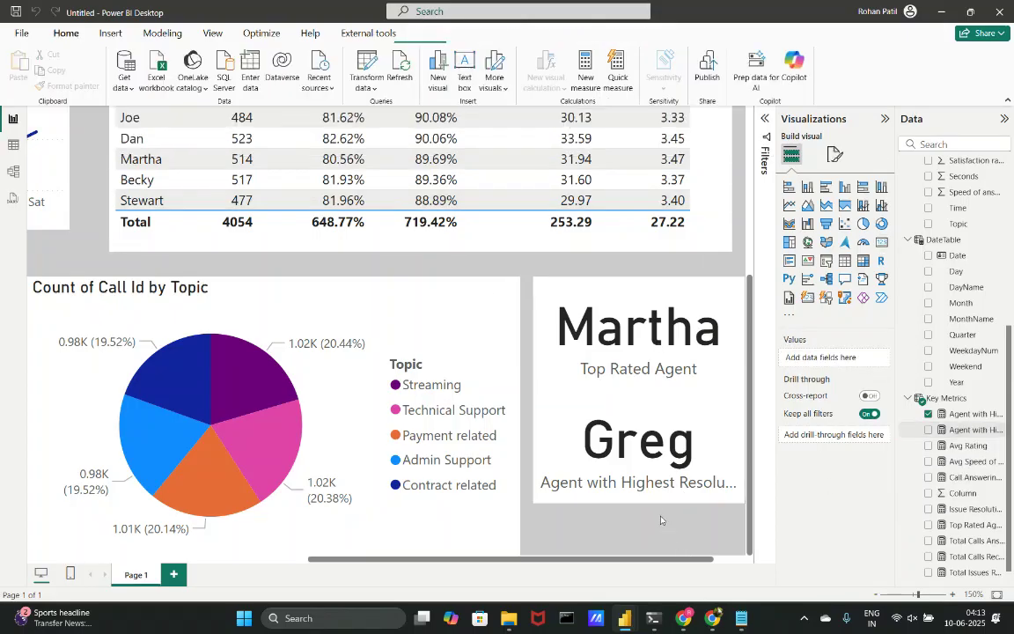
pyautogui.click(882, 243)
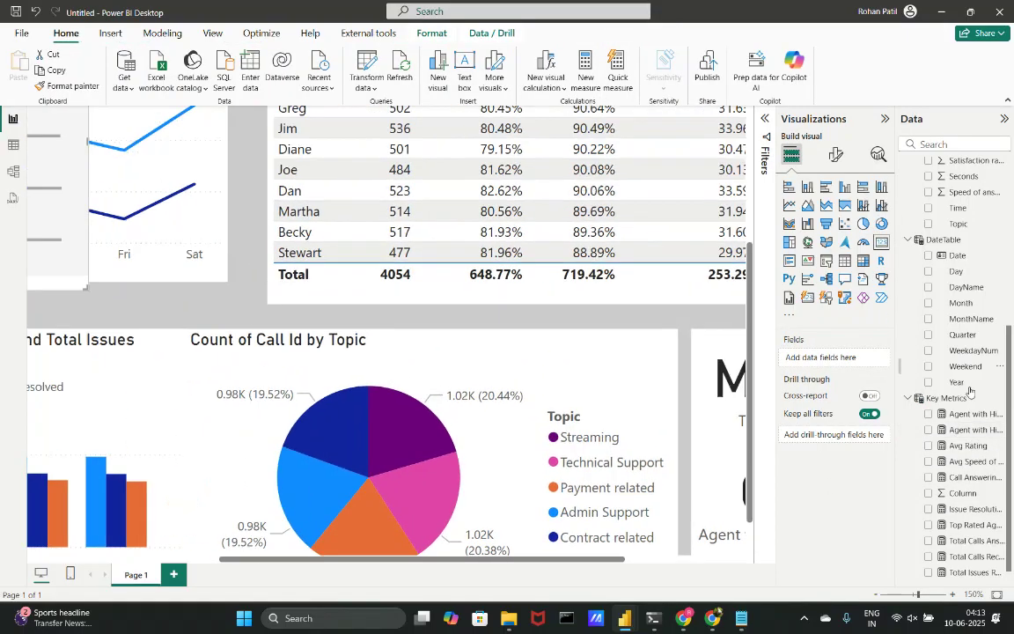
pyautogui.click(928, 430)
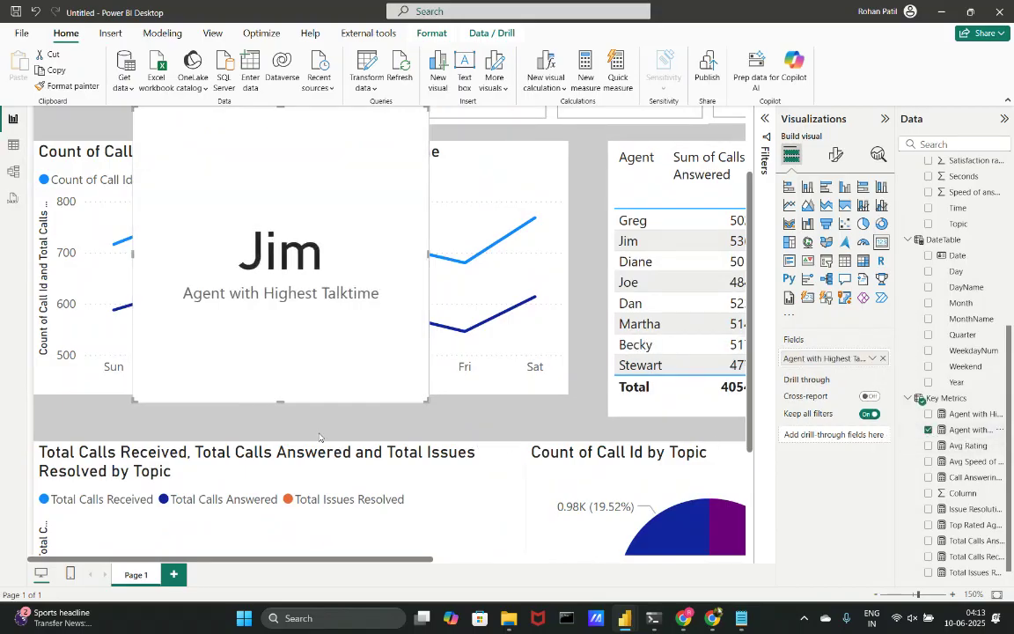
pyautogui.moveTo(280, 400); pyautogui.dragTo(162, 189)
# Sort the agent performance table by Sum of Total Talktime in descending order.
pyautogui.hscroll(3, 265, 234)
pyautogui.hscroll(4, 598, 209)
pyautogui.hscroll(4, 599, 209)
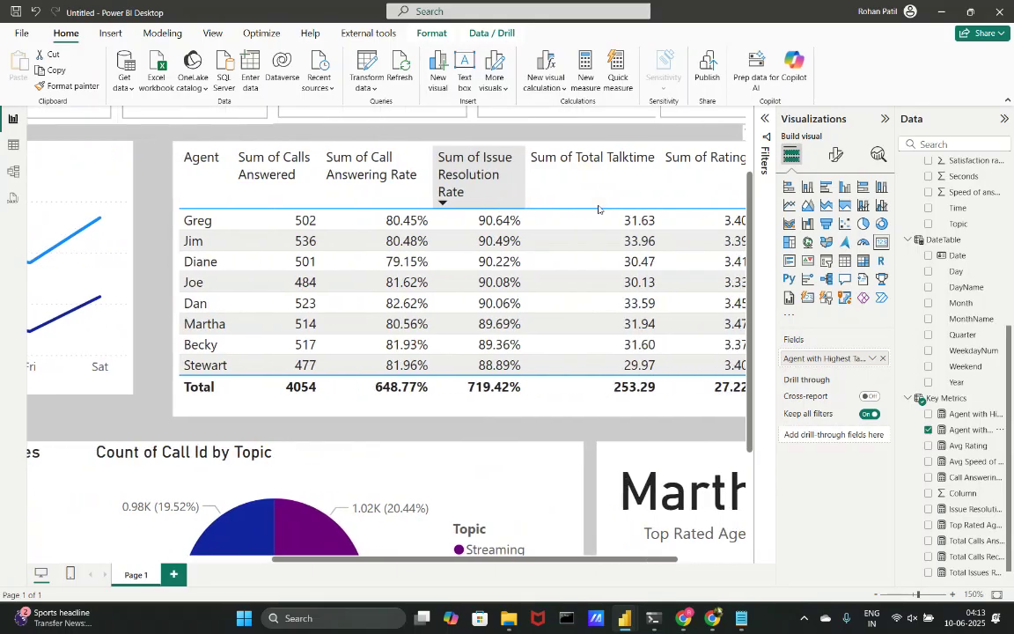
pyautogui.click(540, 199)
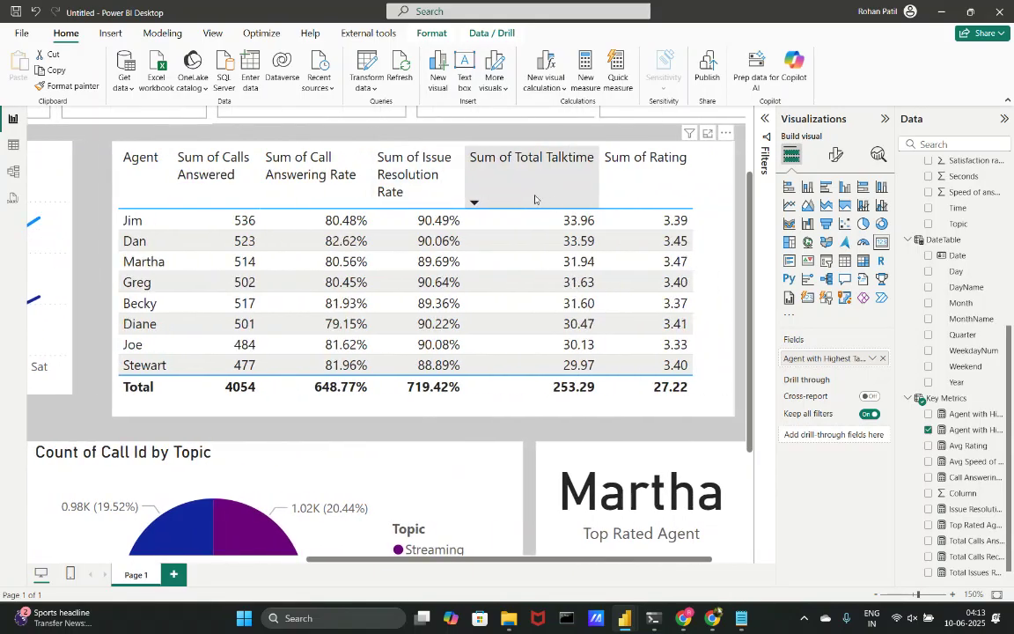
# Move the Agent with Highest Talktime card to the lower edge of the report page, beneath the two other agent cards.
pyautogui.hscroll(-10, 227, 224)
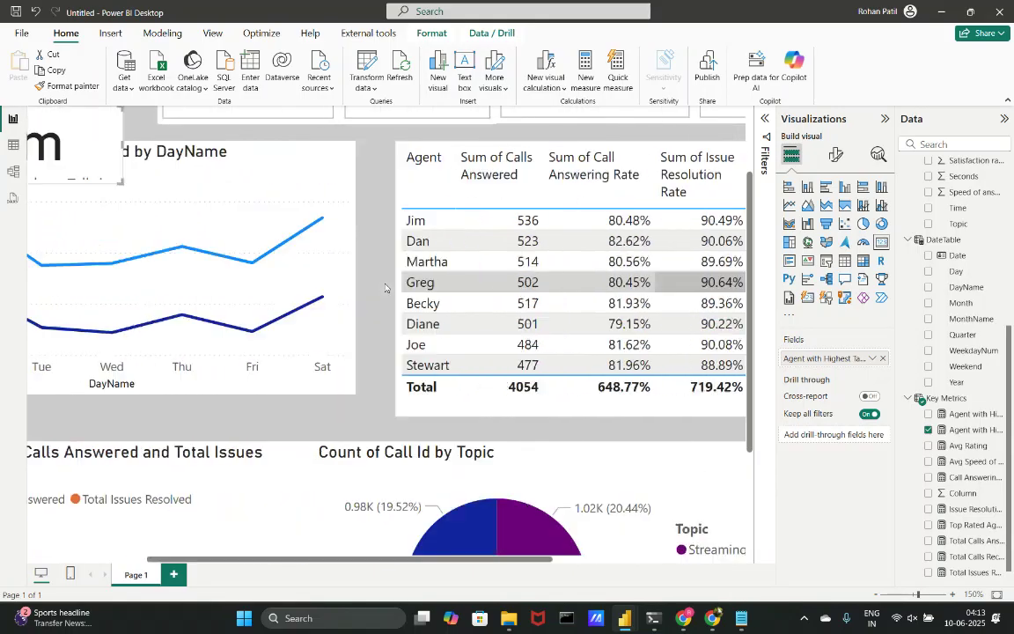
pyautogui.moveTo(195, 233); pyautogui.dragTo(619, 399)
pyautogui.hscroll(10, 620, 400)
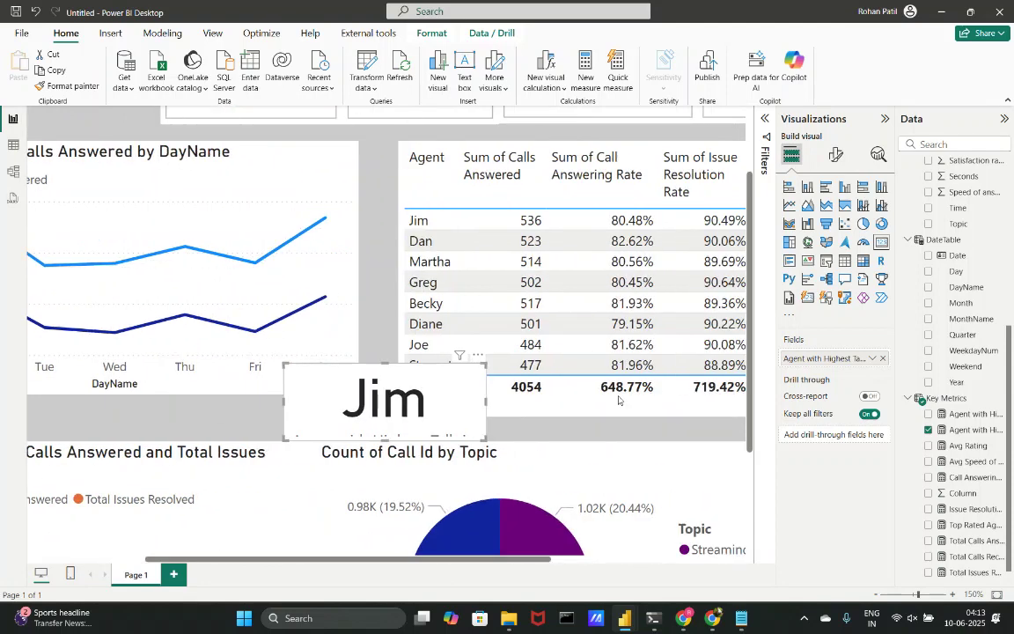
pyautogui.scroll(-4, 428, 406)
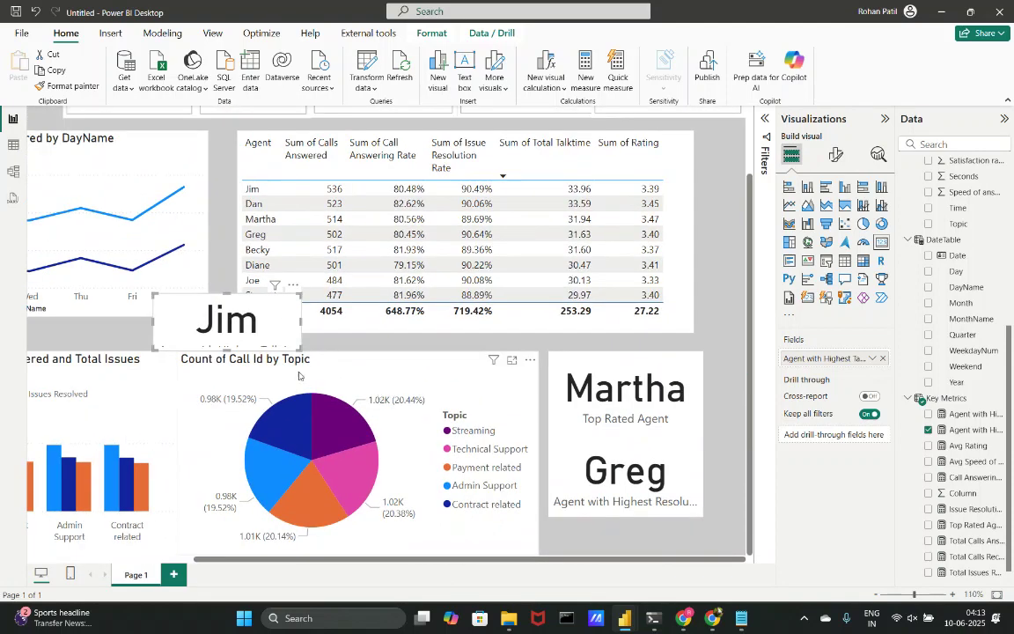
pyautogui.moveTo(260, 318); pyautogui.dragTo(657, 524)
pyautogui.scroll(-3, 654, 427)
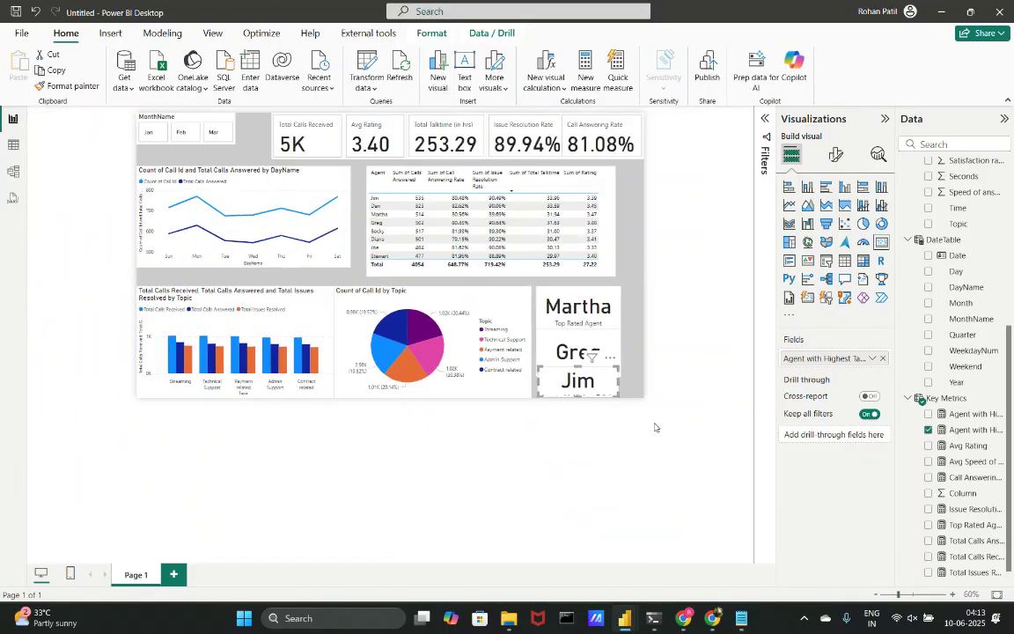
pyautogui.scroll(1, 630, 385)
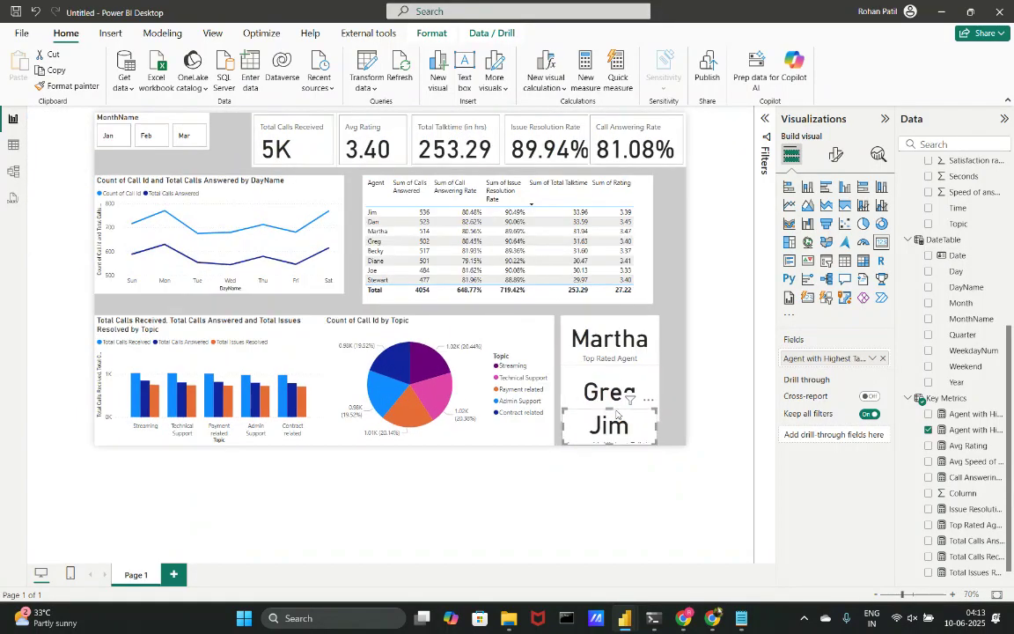
# Reduce the height of the Agent with Highest Resolution card by about a third so it clears the talktime card below.
pyautogui.click(592, 386)
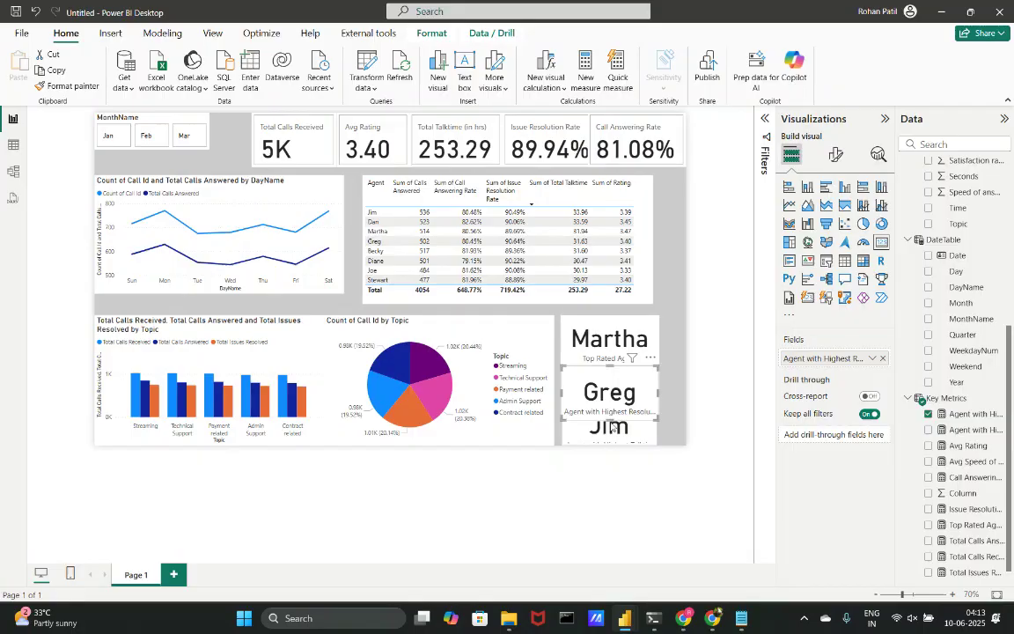
pyautogui.click(612, 416)
pyautogui.moveTo(614, 419); pyautogui.dragTo(617, 401)
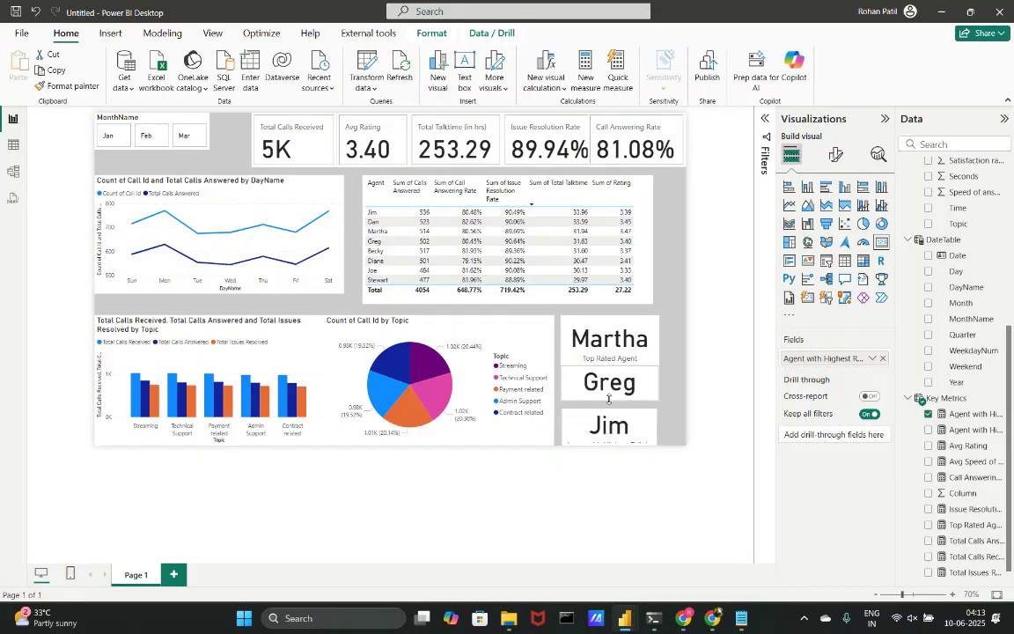
pyautogui.click(673, 338)
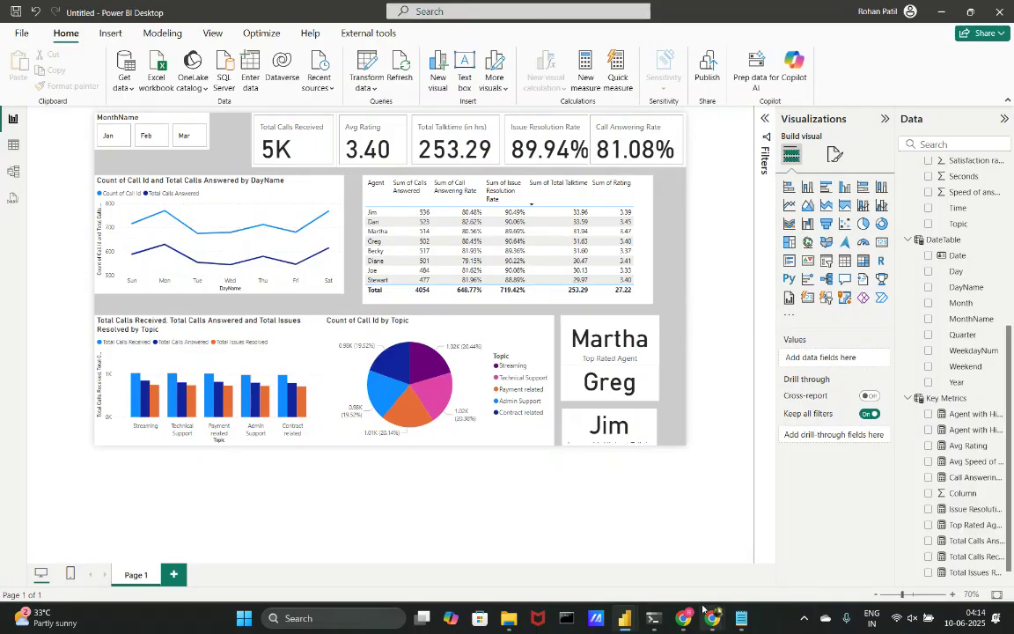
pyautogui.moveTo(708, 613)
pyautogui.click(616, 555)
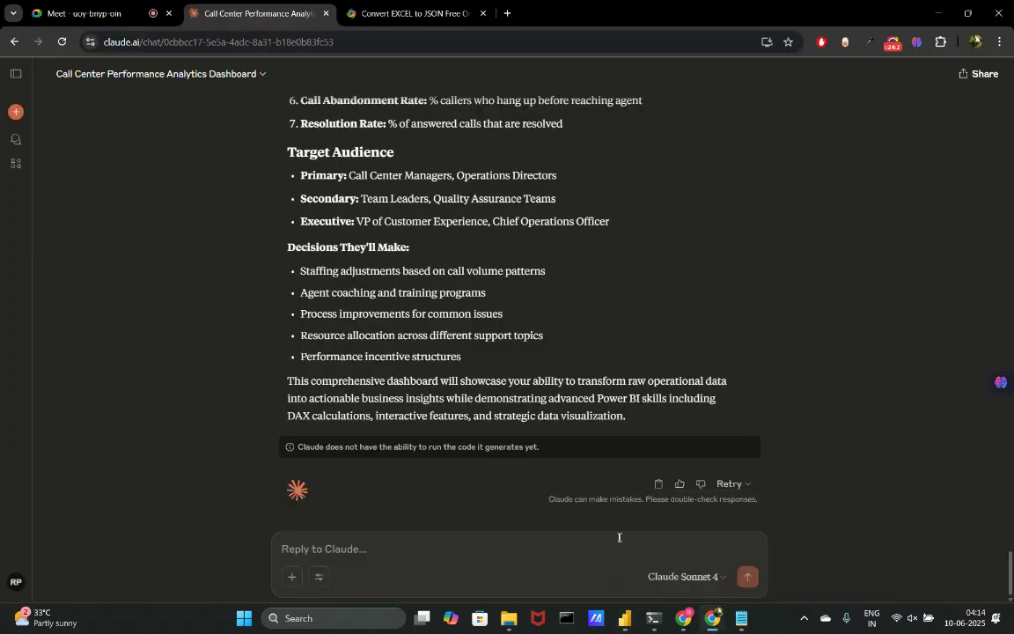
pyautogui.click(893, 41)
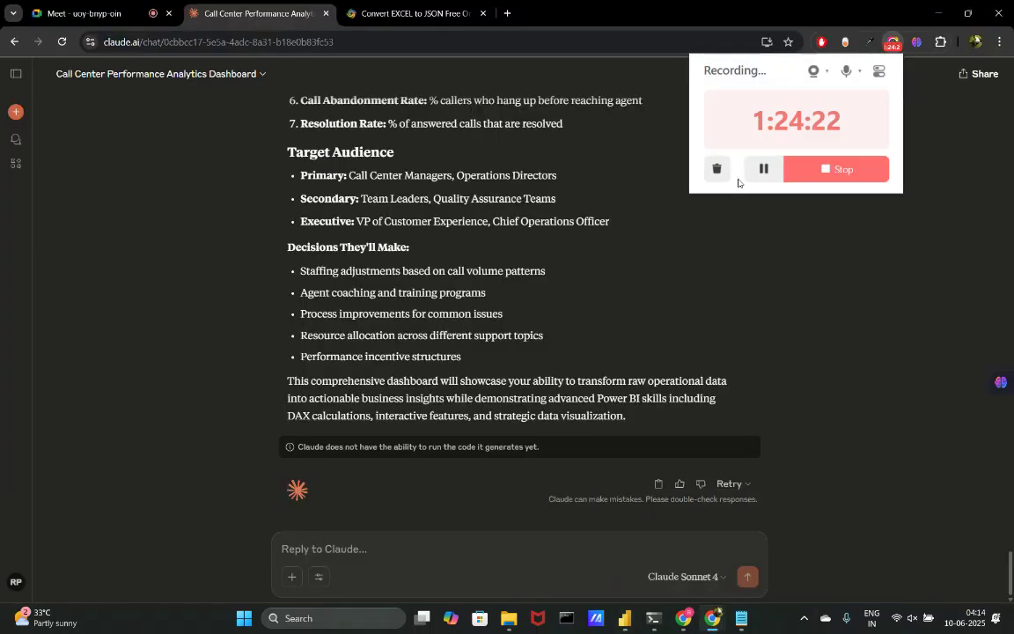